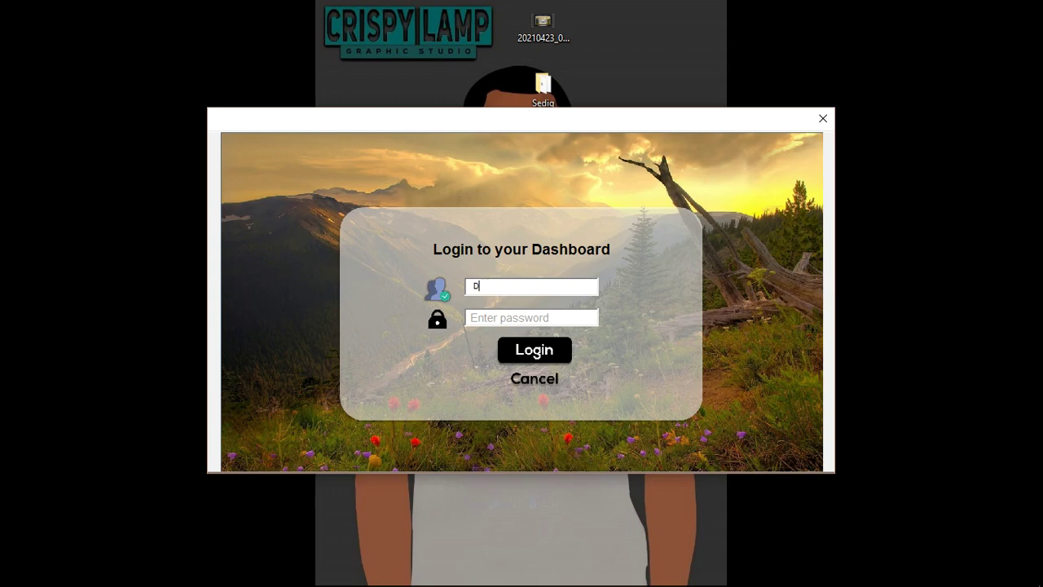
Enter the username and password in the SKY Water login form.
type("atawithdecision")
left_click(532, 317)
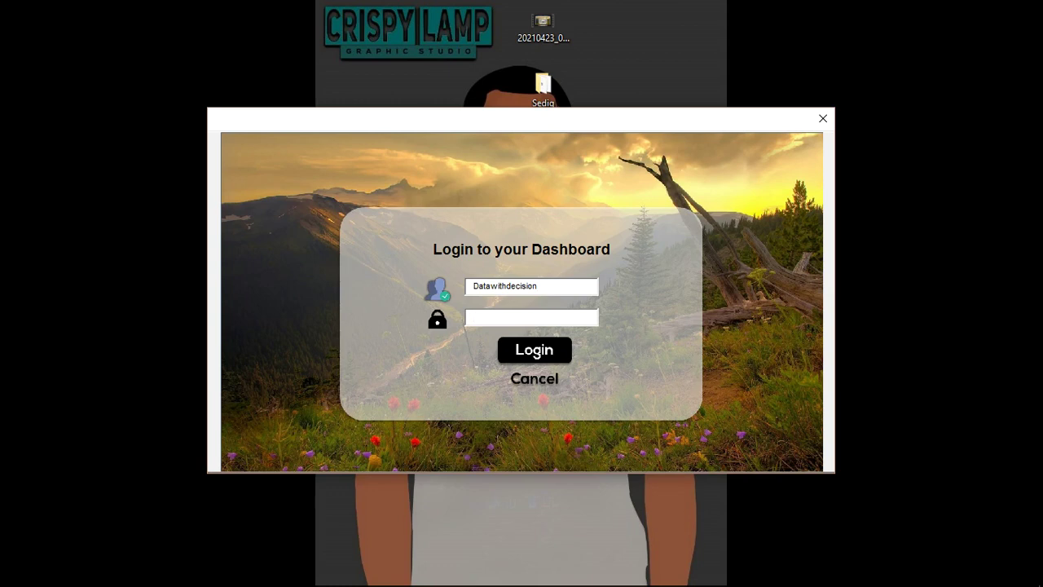
type("1234567")
type("*")
Submit the login, retry after the error, correct the password and log in again.
left_click(550, 354)
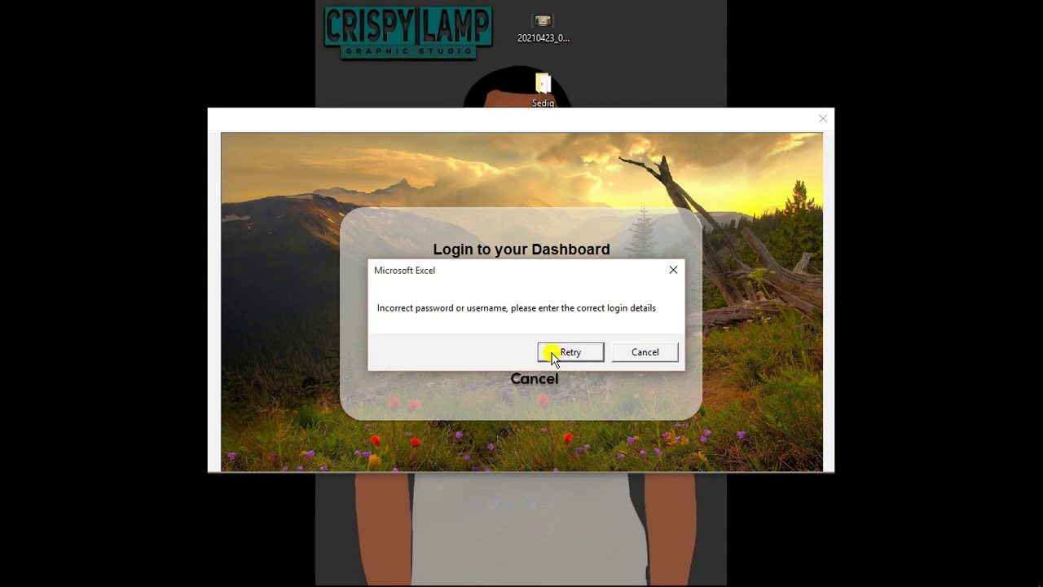
left_click(568, 352)
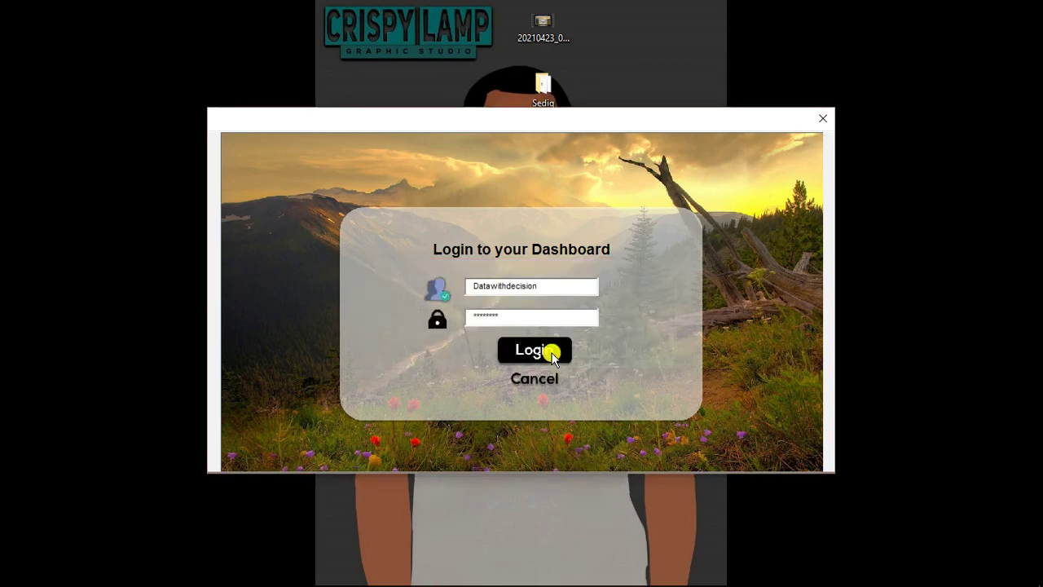
key("BackSpace")
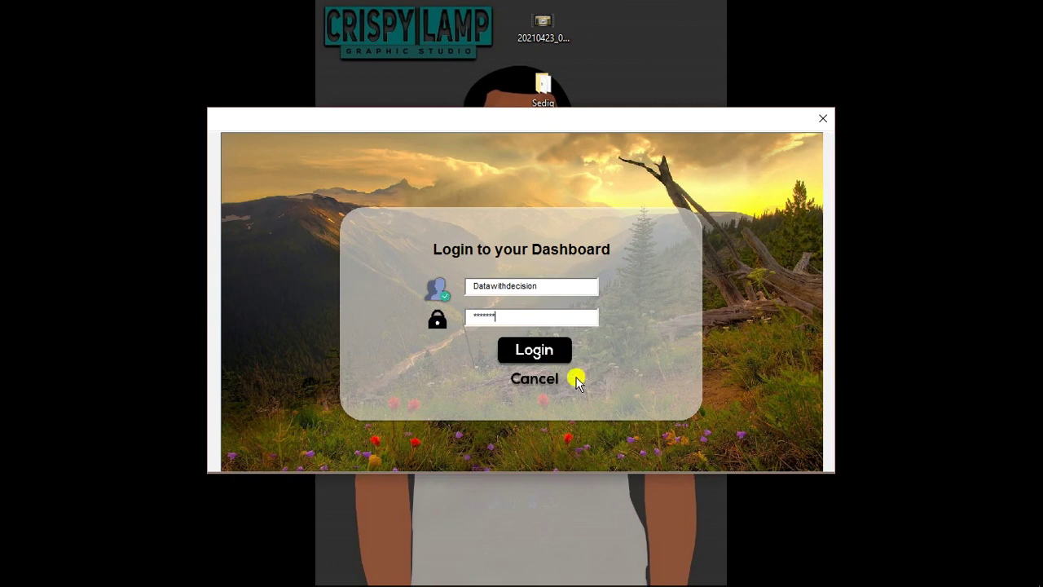
left_click(550, 354)
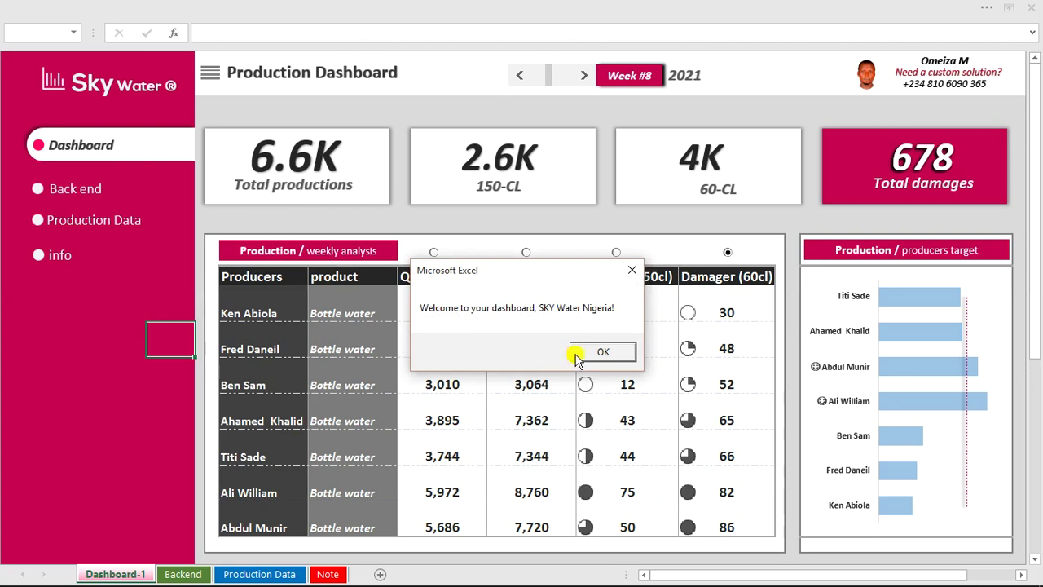
Dismiss the welcome message and switch to the other open dashboard workbook.
left_click(575, 355)
left_click(460, 246)
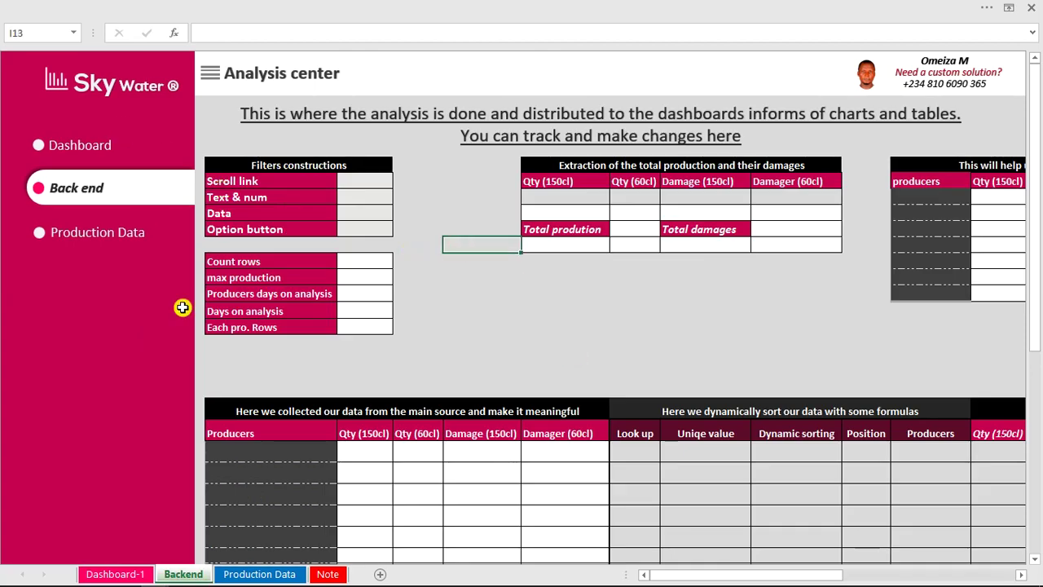
mouse_move(186, 582)
mouse_move(155, 575)
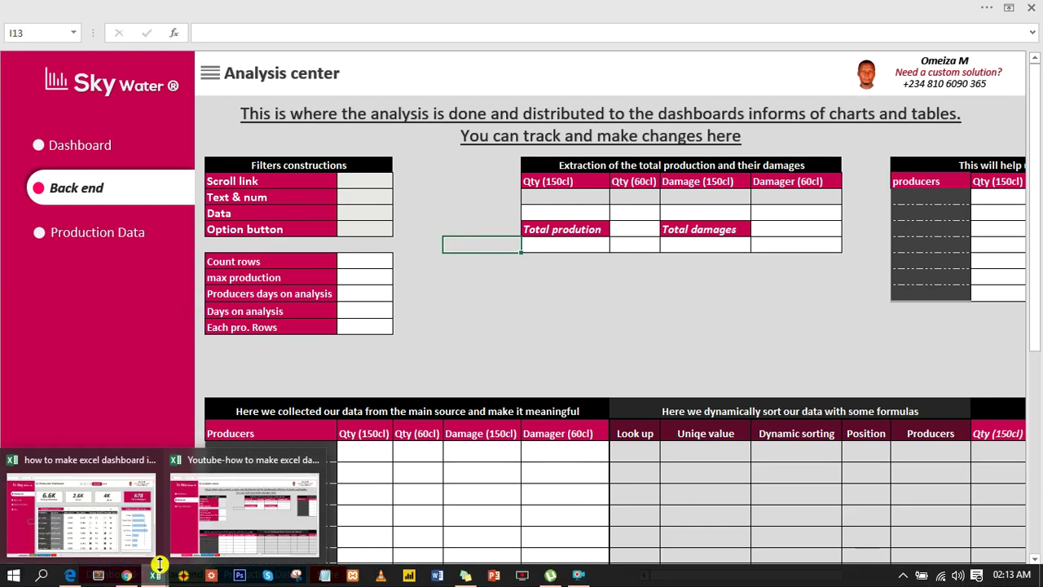
left_click(103, 531)
Inspect the 1,438 quantity formula and producer names, then bring up the Production Data sheet.
left_click(379, 375)
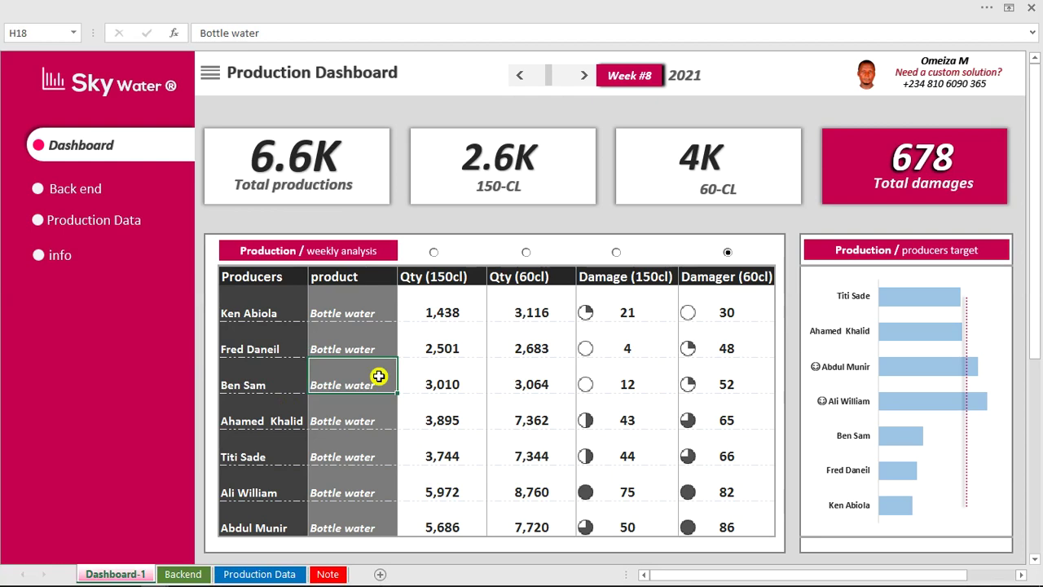
left_click(447, 303)
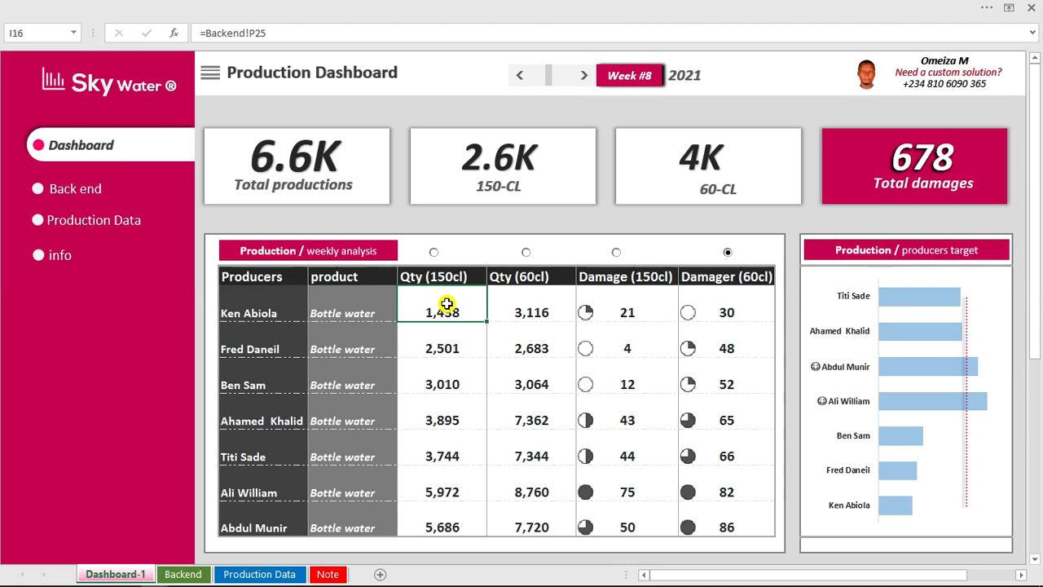
left_click(272, 310)
left_click_drag(271, 309, 269, 528)
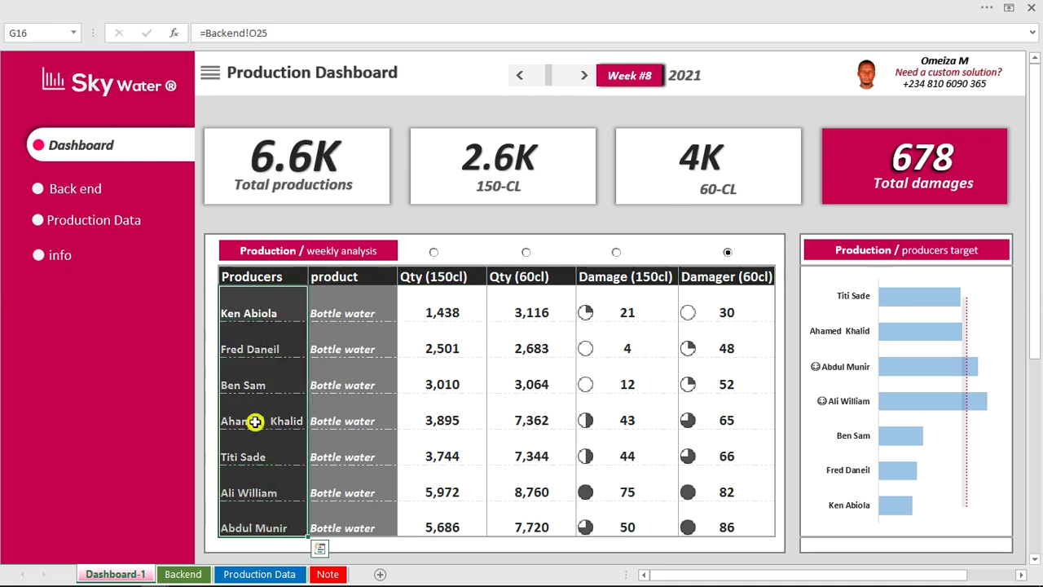
left_click(118, 218)
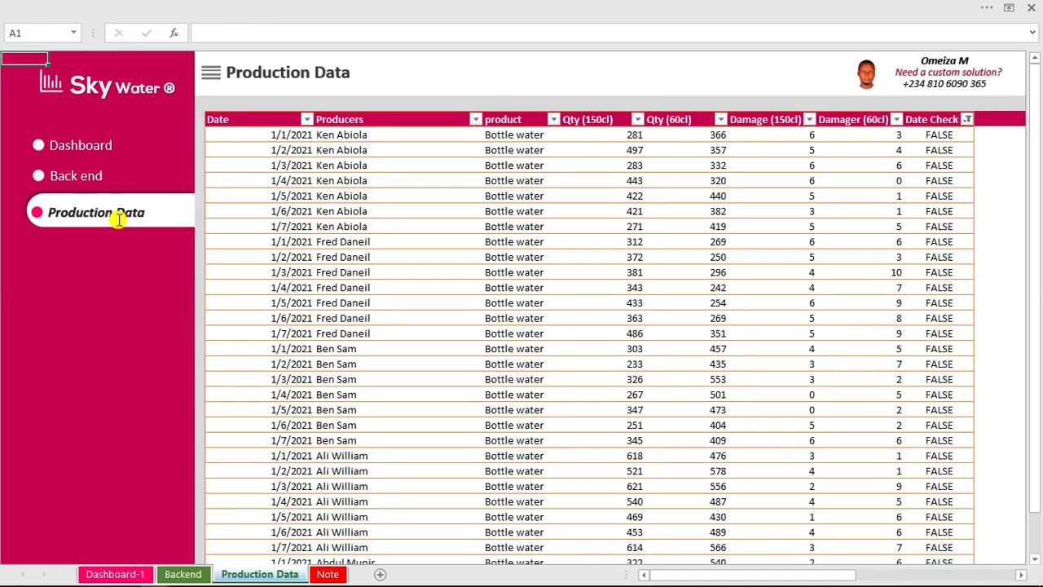
Check a product cell and a producer cell in the records, then return to the Production Dashboard.
left_click(518, 164)
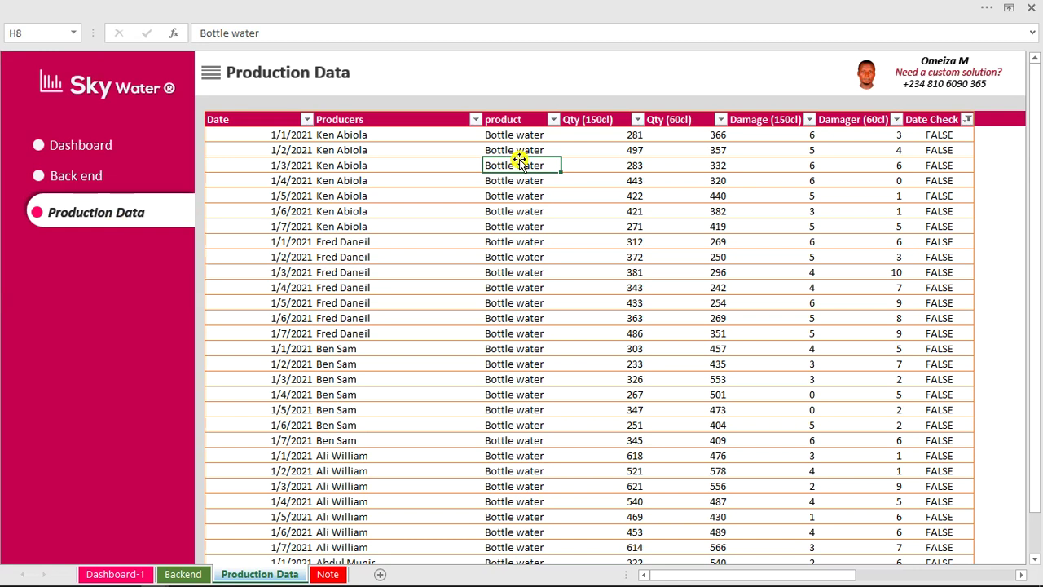
left_click(370, 138)
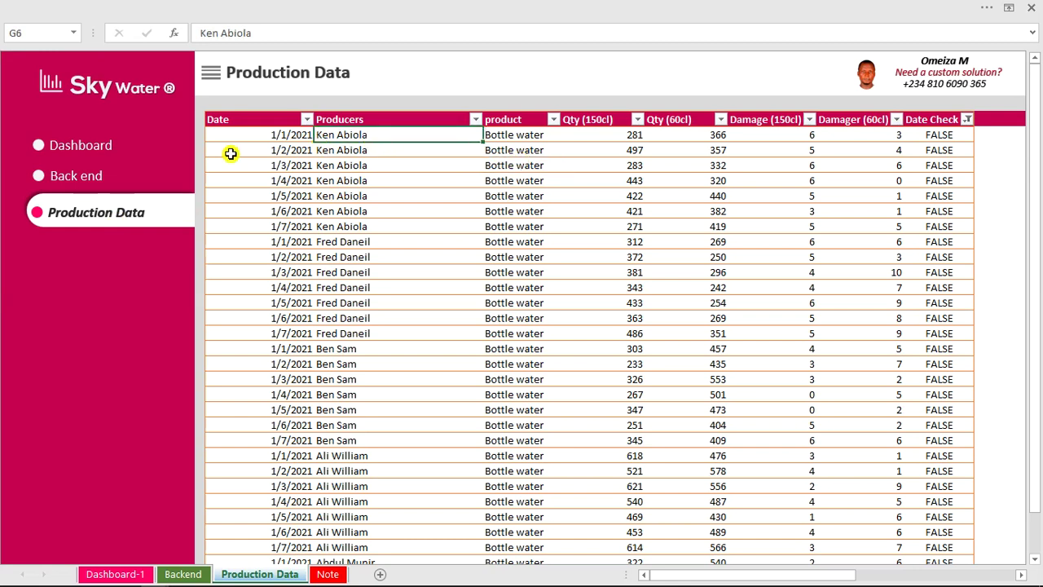
left_click(74, 144)
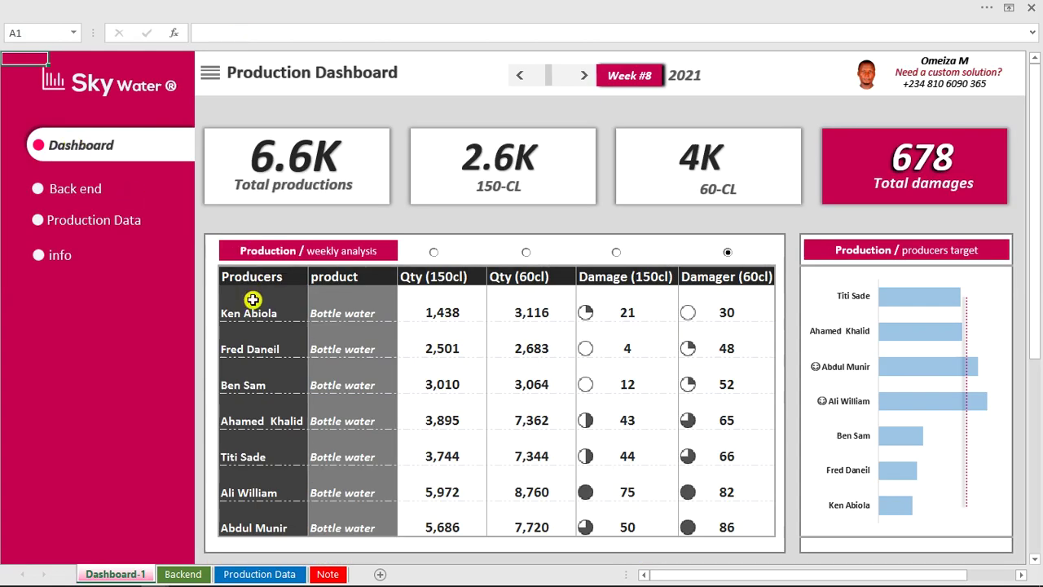
Inspect the first producer's Qty (150cl), Qty (60cl) and Damage (150cl) formulas in the weekly table.
left_click_drag(249, 300, 263, 528)
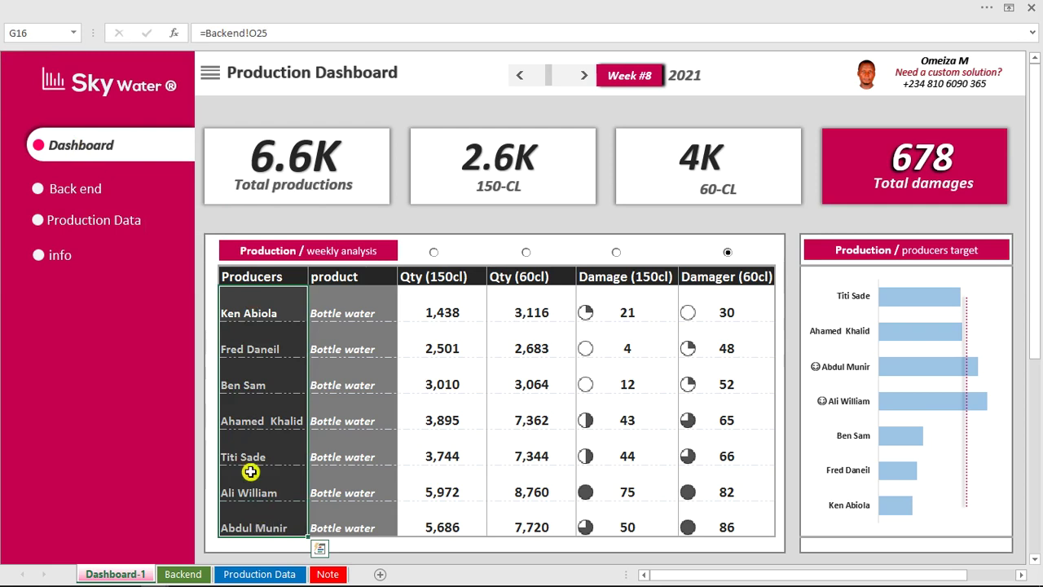
left_click(261, 310)
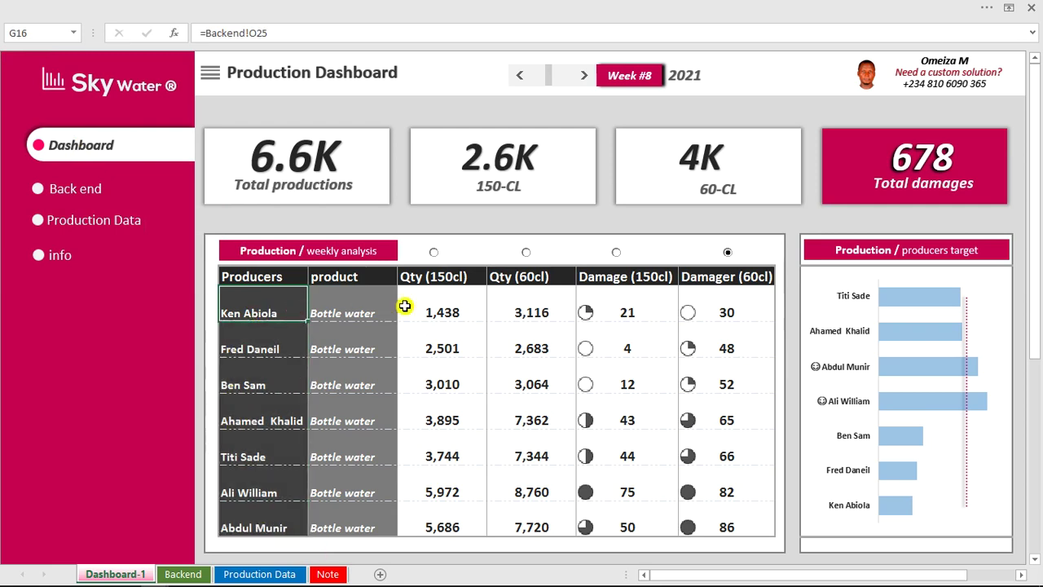
left_click(437, 309)
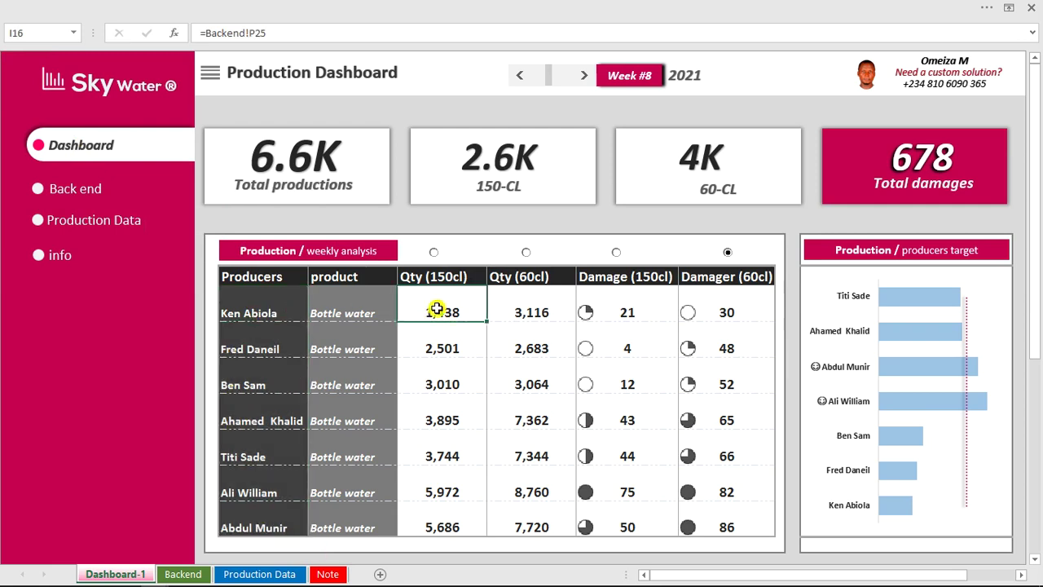
left_click(492, 311)
left_click(597, 305)
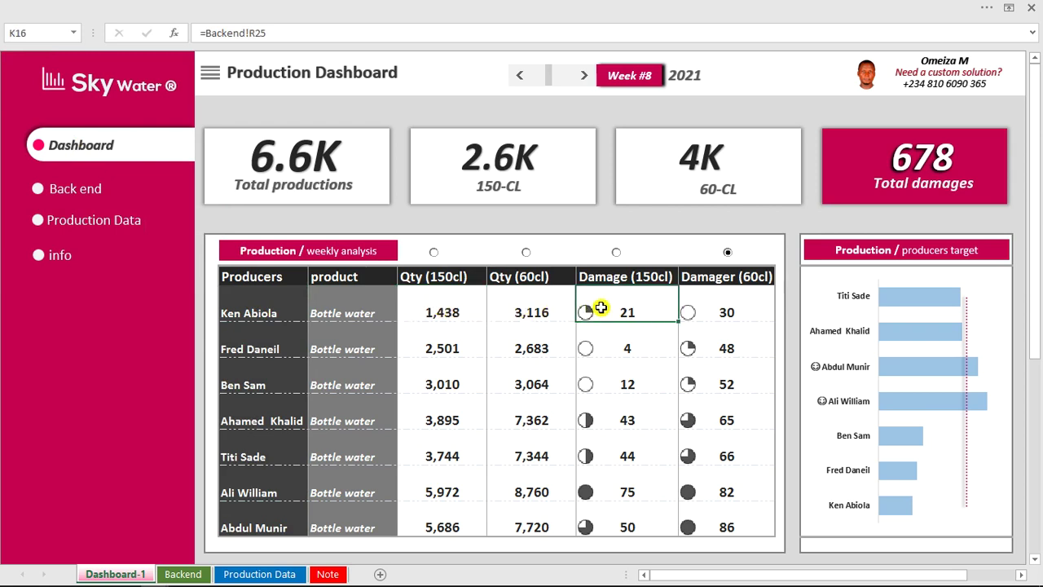
left_click(454, 306)
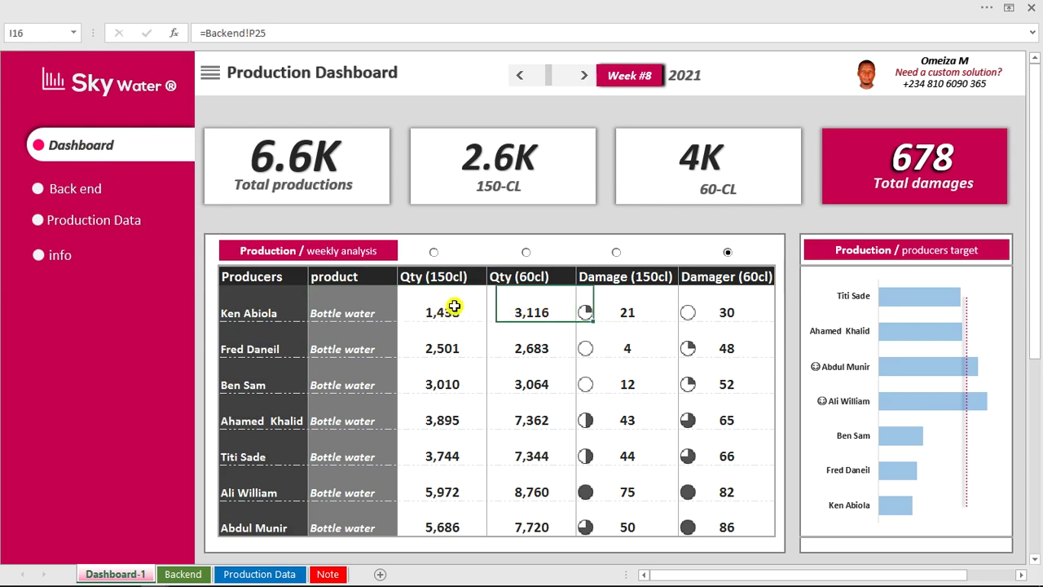
Sort the weekly table by Qty (150cl) and advance the dashboard to Week #10.
left_click(434, 253)
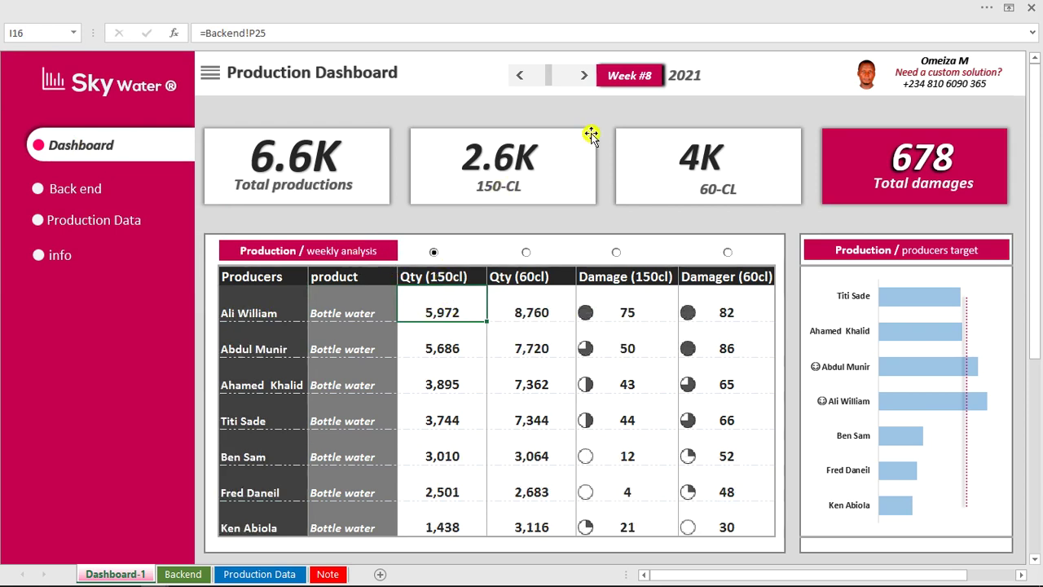
left_click(583, 75)
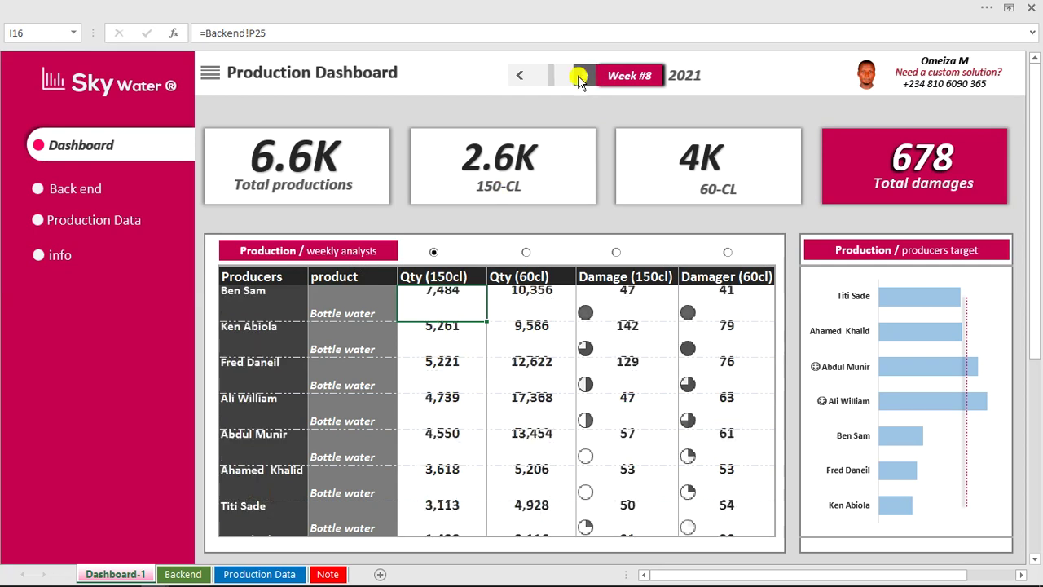
double_click(576, 81)
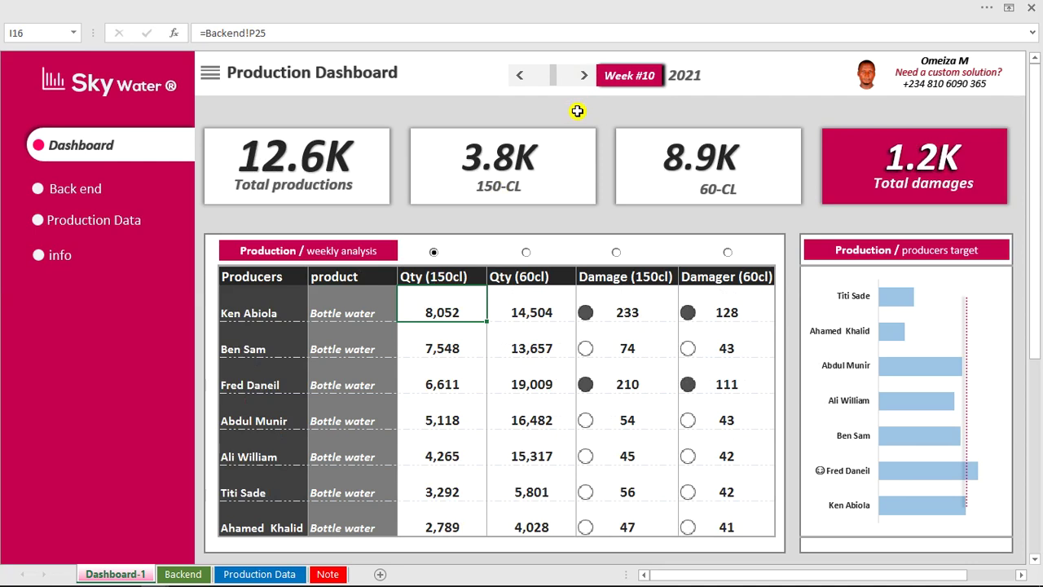
left_click(577, 109)
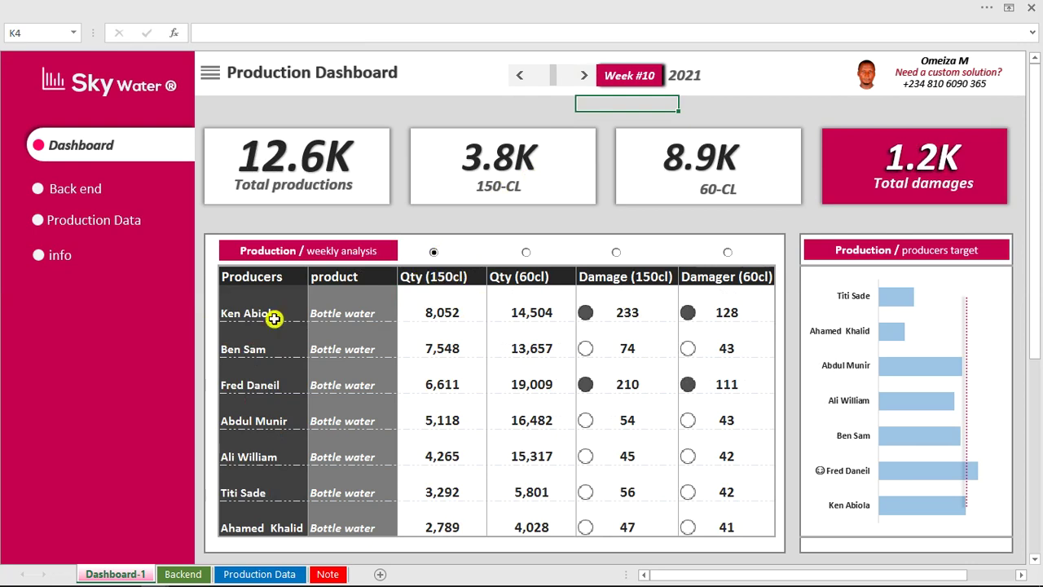
Try the Qty (60cl) and Qty (150cl) sorts, settle on Damage (150cl), then advance to Week #11.
left_click(526, 253)
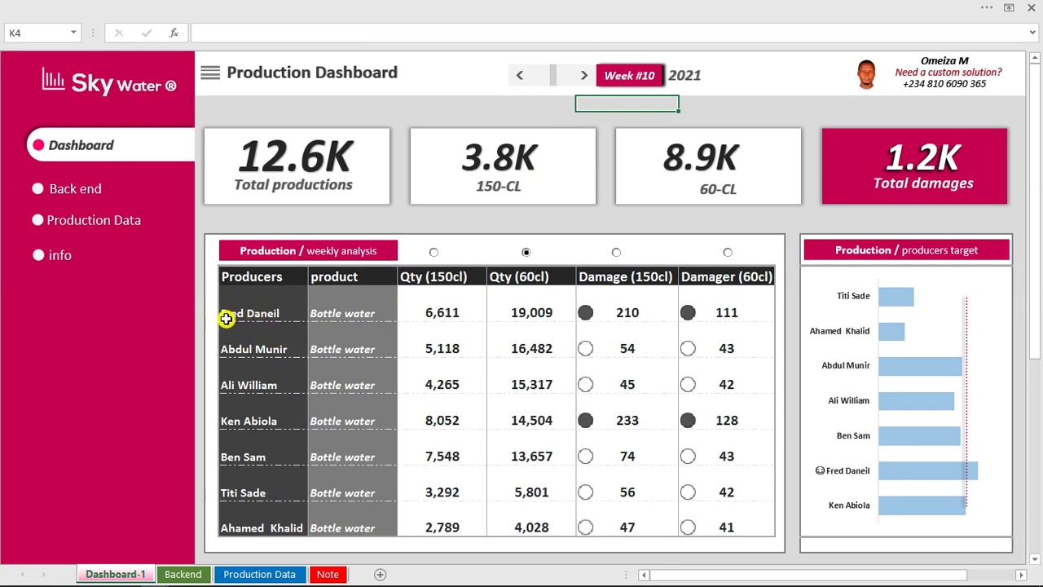
left_click(433, 252)
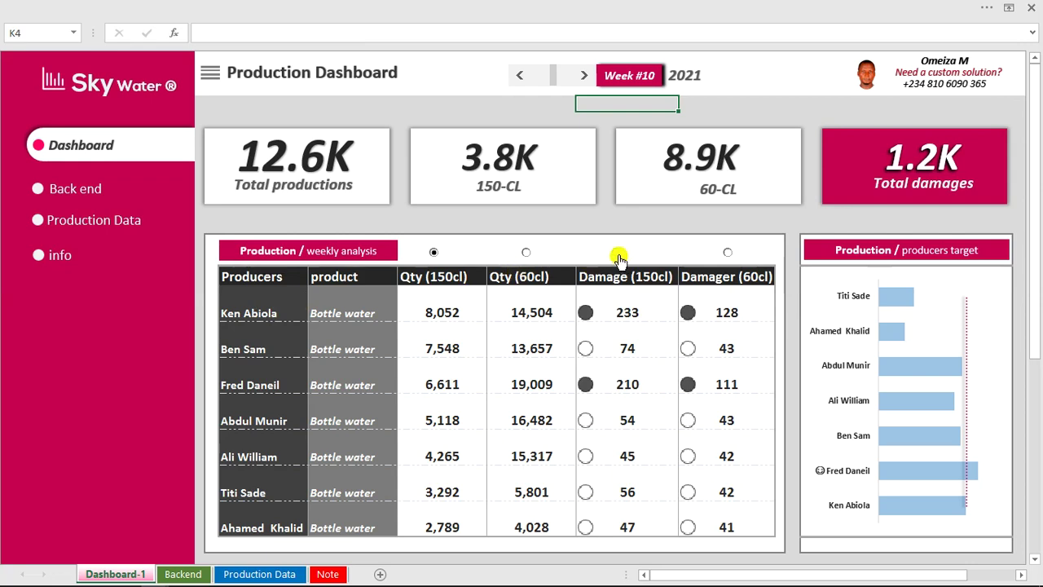
left_click(617, 253)
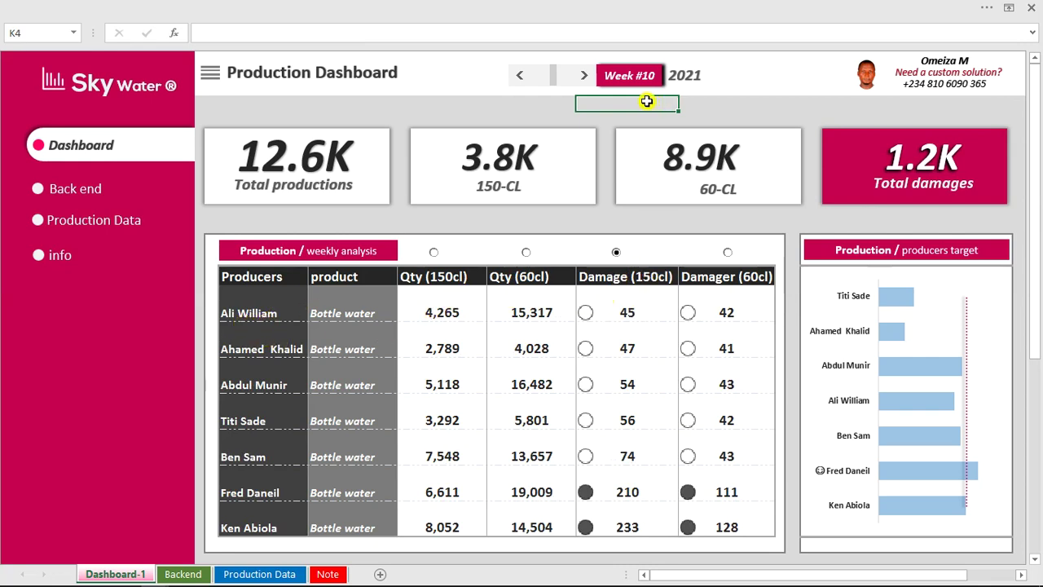
left_click(582, 78)
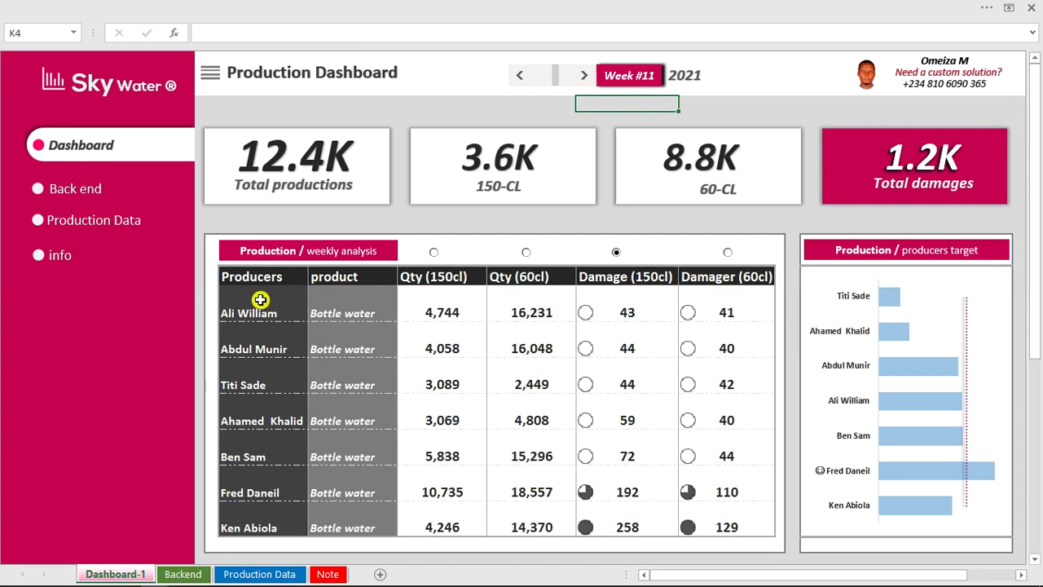
Choose the Damager (60cl) option and step the scroll bar to Week #12, showing 12.8K productions.
left_click(728, 253)
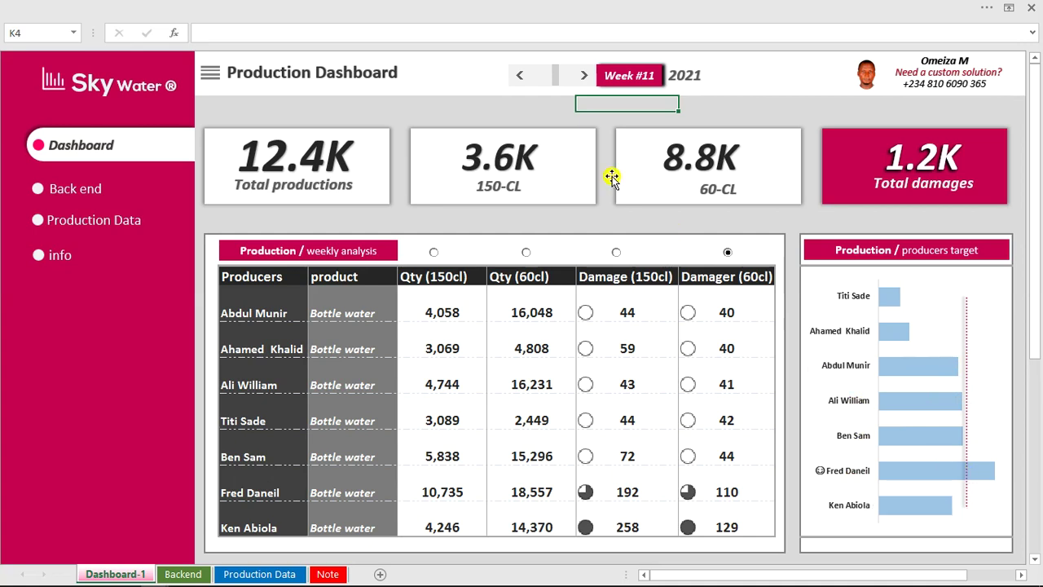
left_click(584, 78)
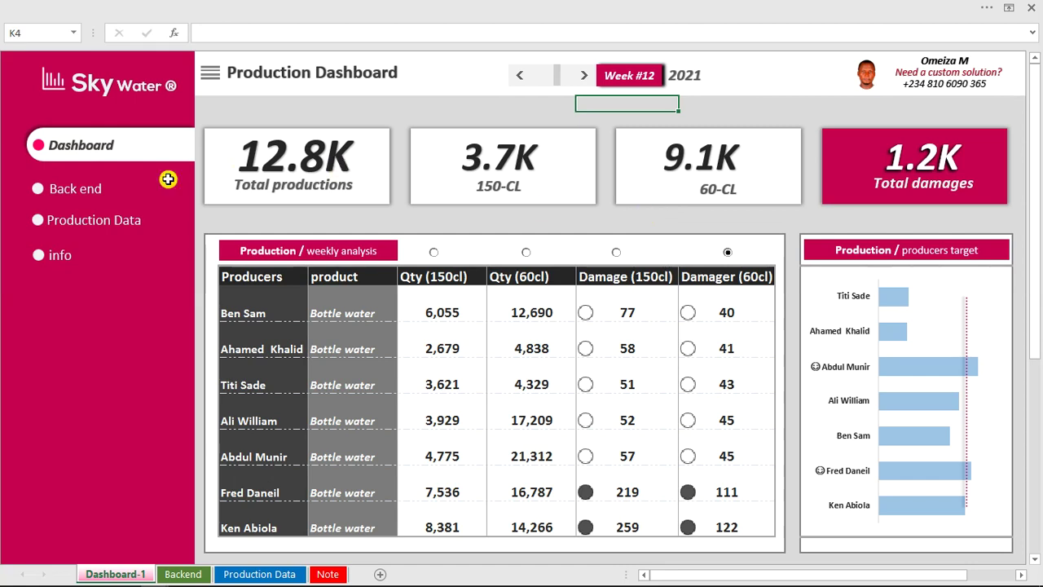
Jump to the Backend sheet via the 'Back end' sidebar link and click an empty cell.
left_click(64, 202)
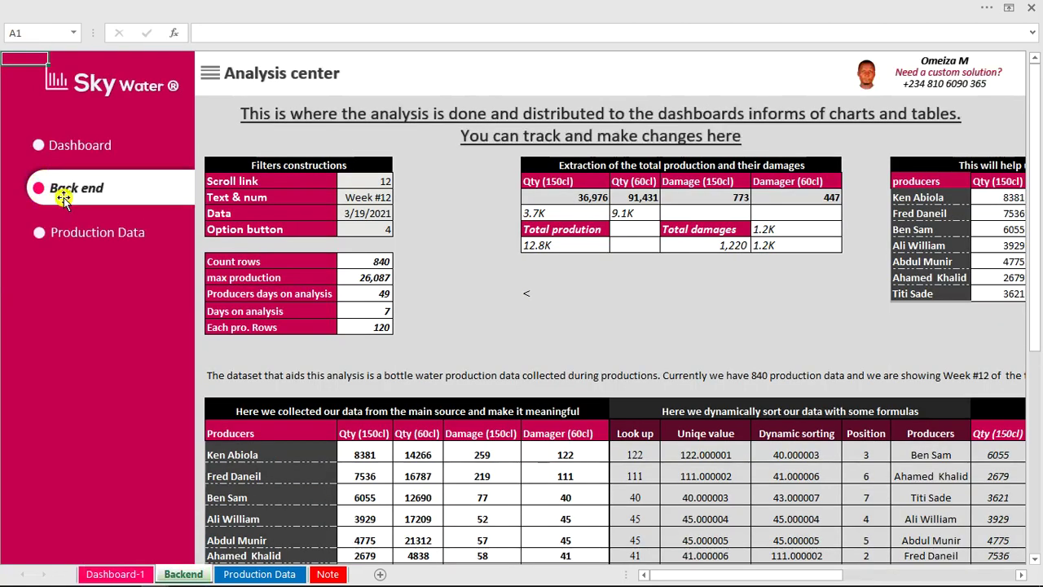
left_click(612, 285)
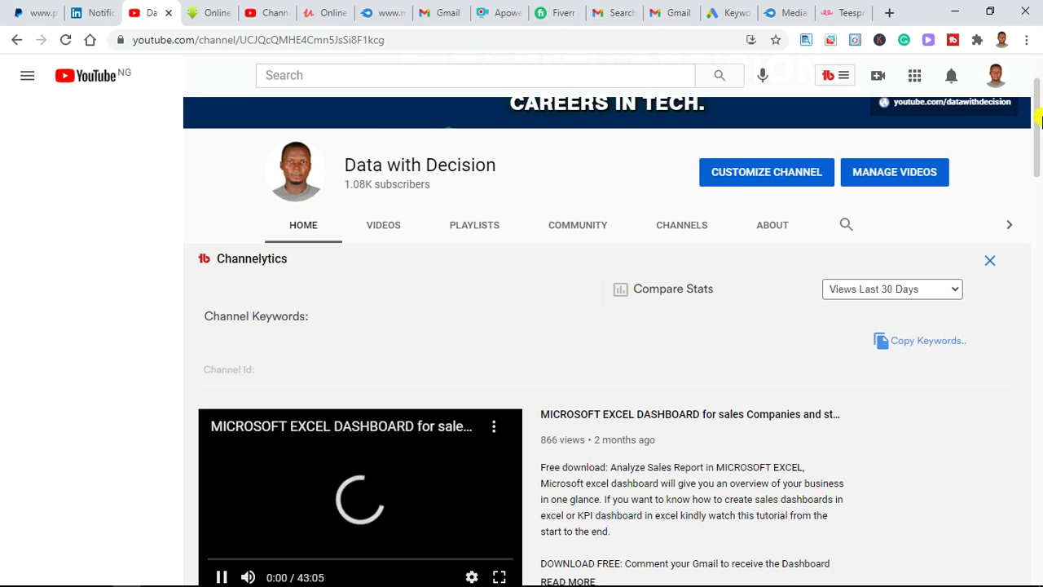
scroll(1039, 106, "up", 2)
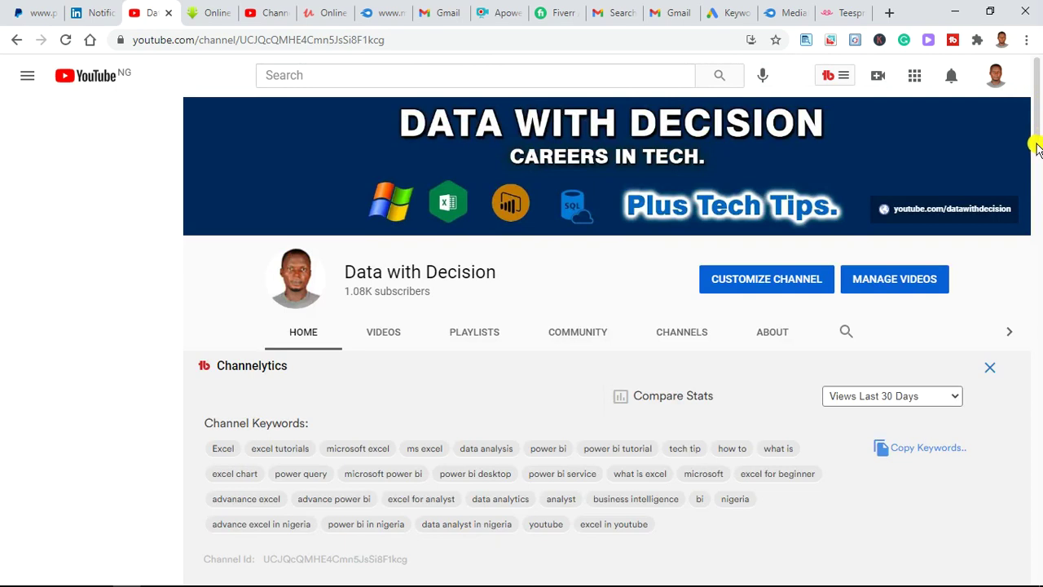
scroll(1036, 208, "down", 3)
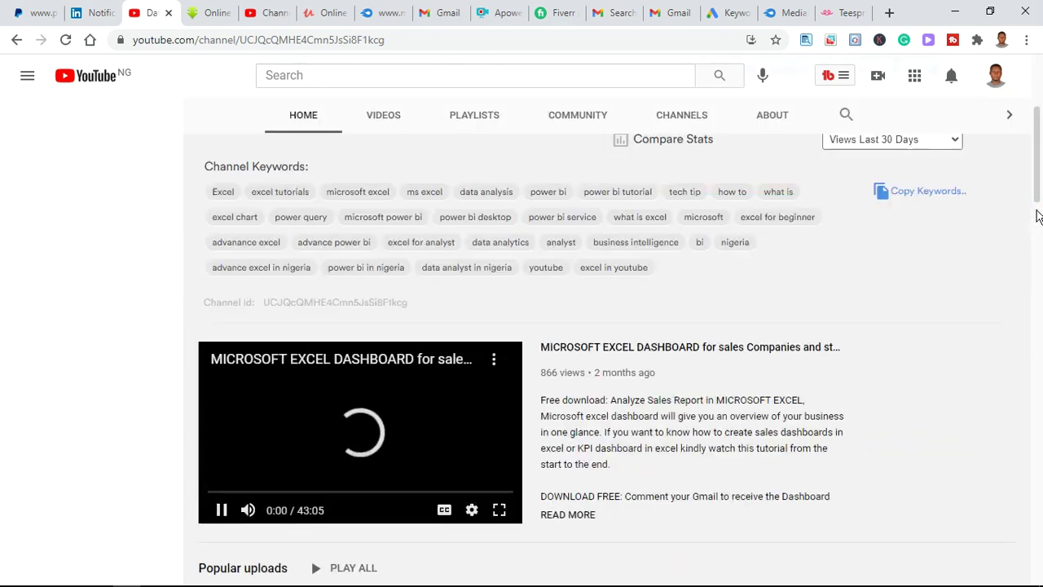
scroll(1036, 212, "down", 3)
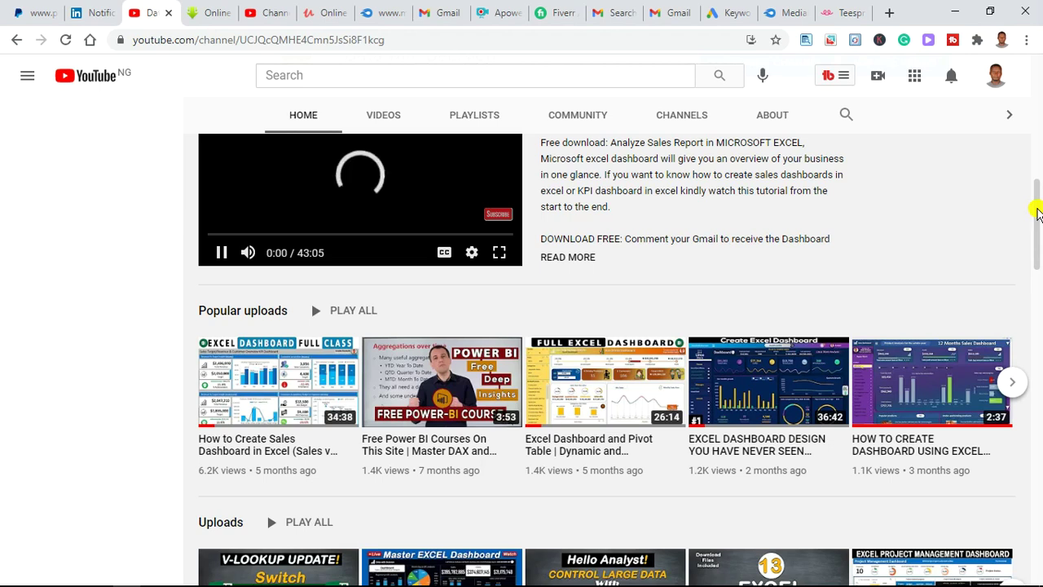
scroll(1038, 245, "down", 2)
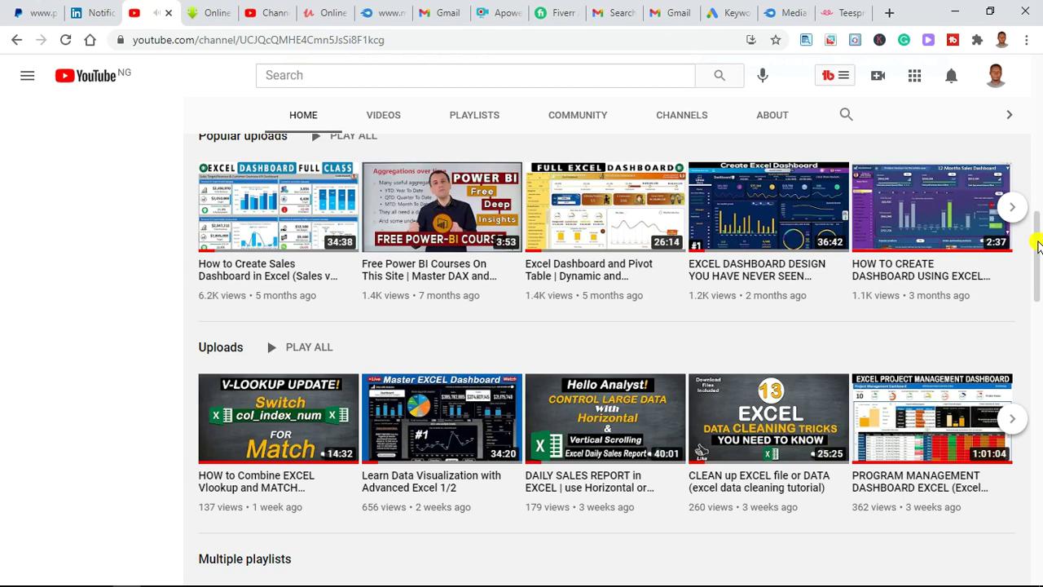
scroll(1037, 245, "down", 1)
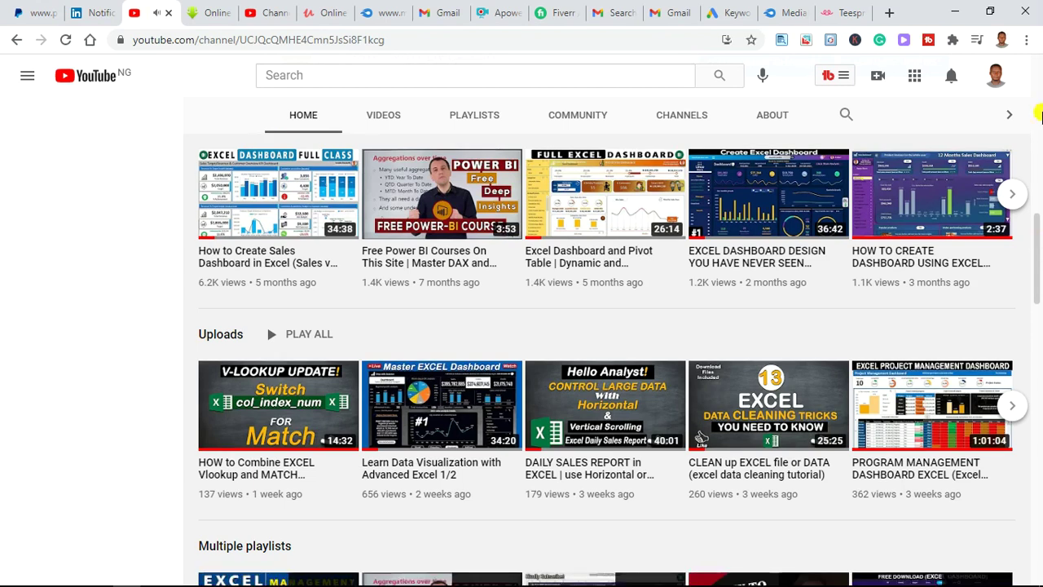
scroll(1039, 114, "up", 5)
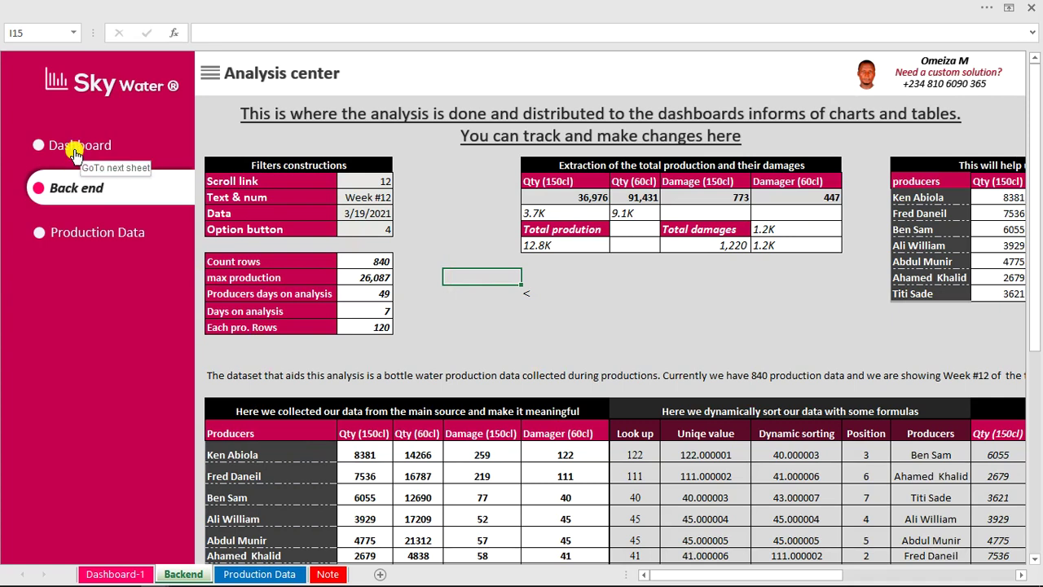
Return to the Dashboard-1 sheet from the sidebar link.
left_click(74, 153)
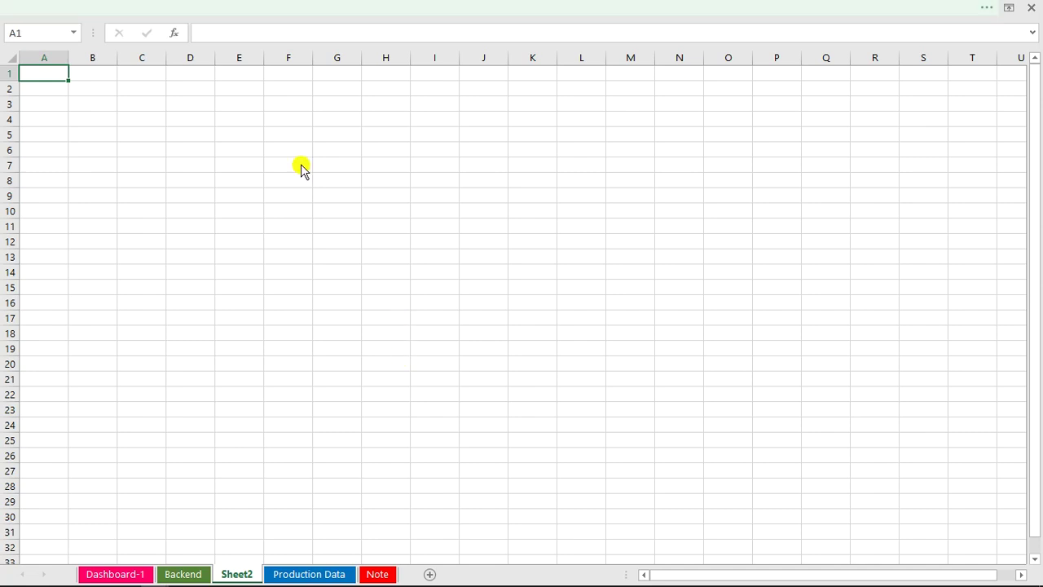
left_click(21, 38)
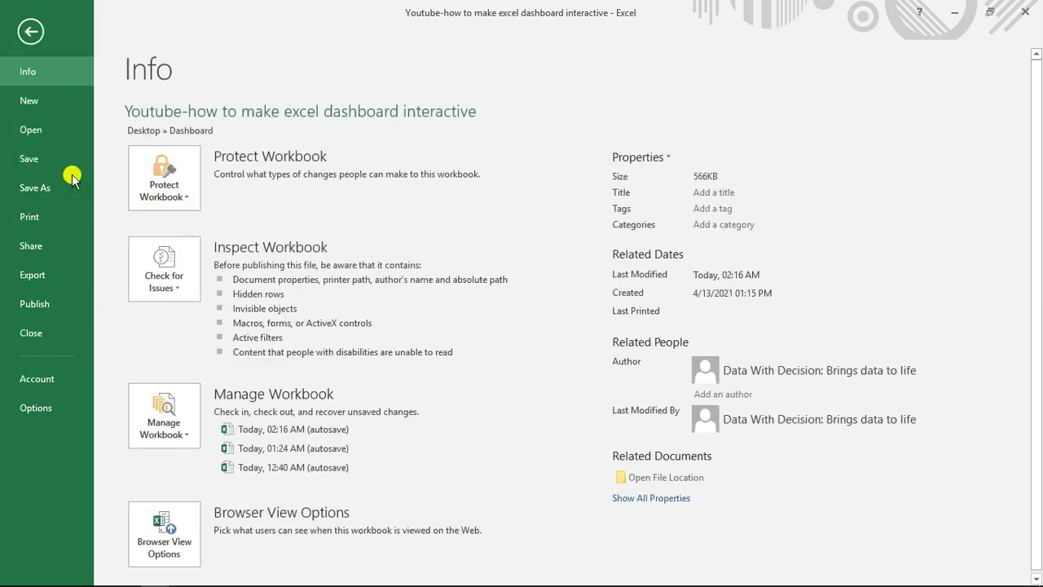
left_click(55, 188)
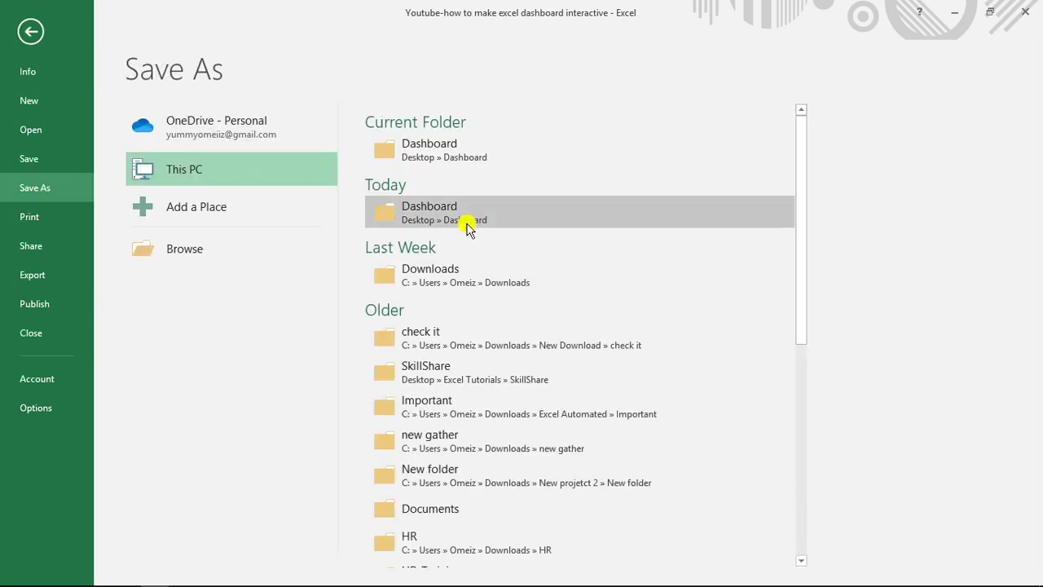
left_click(478, 223)
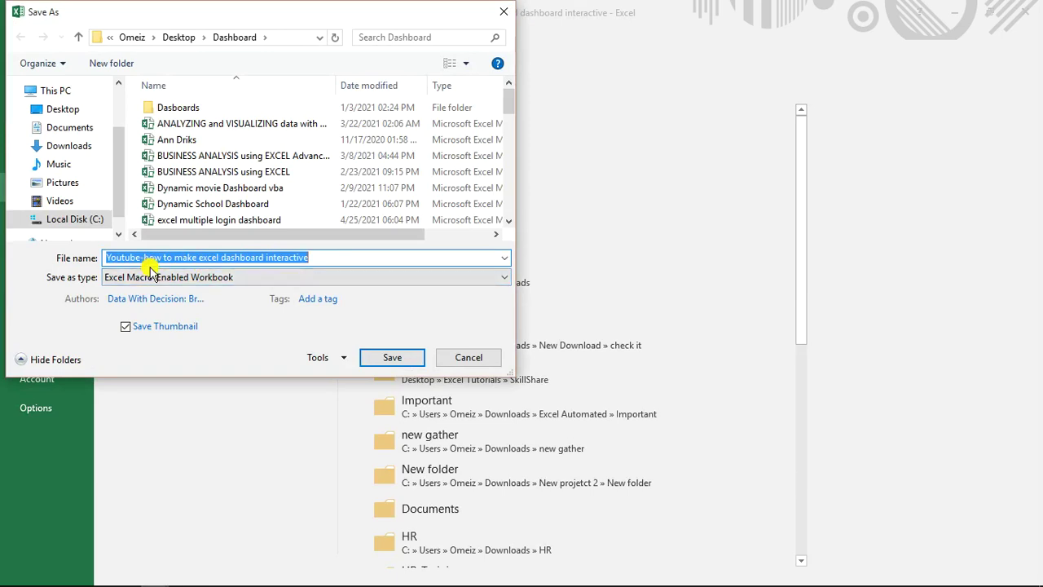
left_click(232, 279)
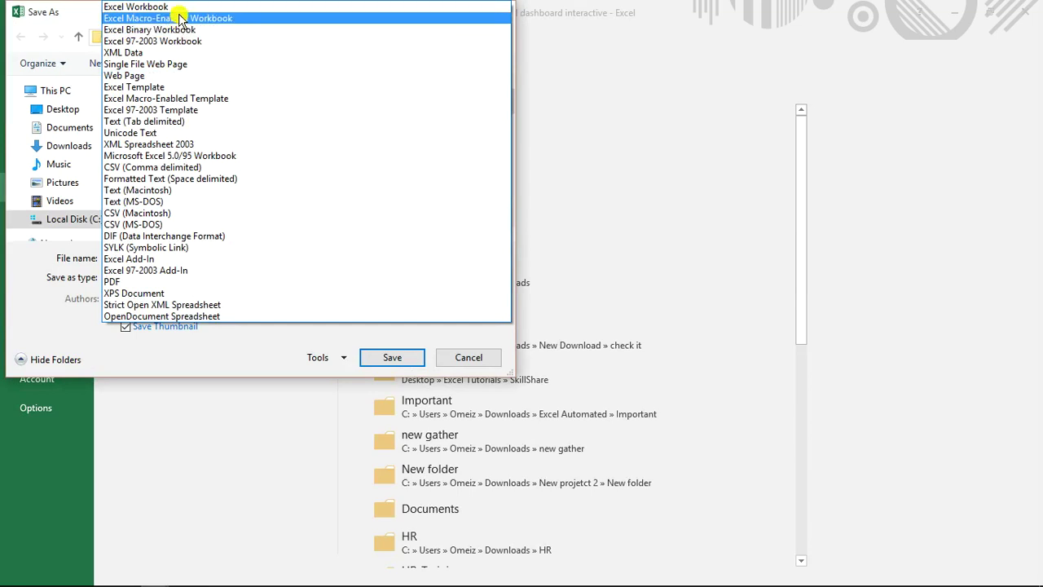
left_click(210, 17)
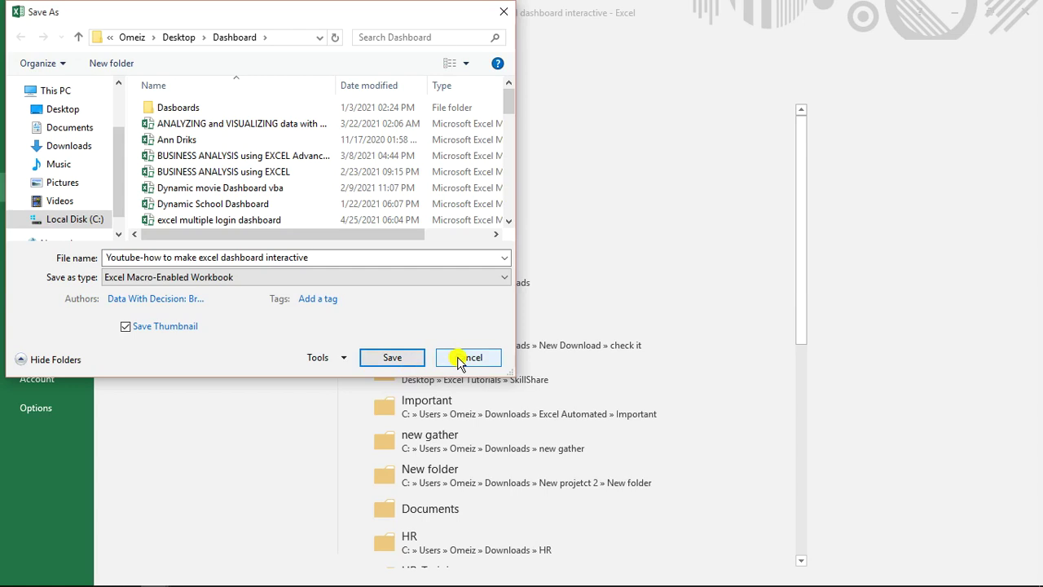
left_click(458, 361)
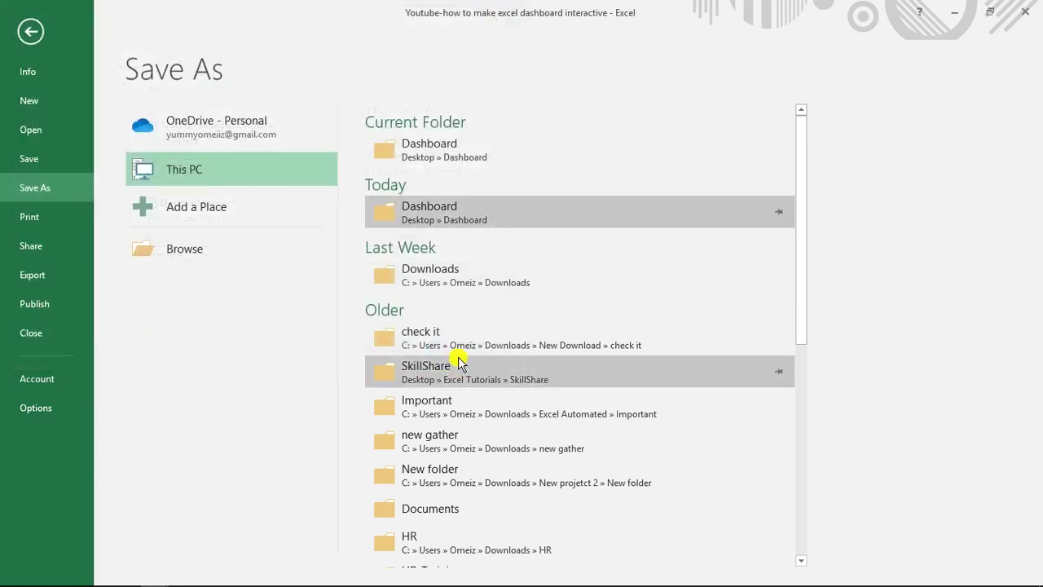
left_click(33, 31)
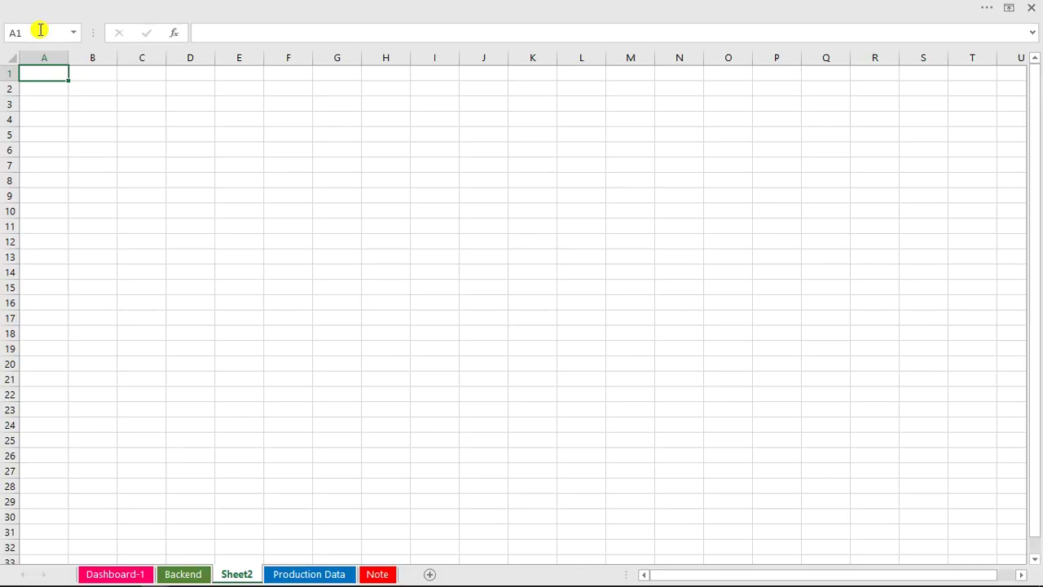
left_click(512, 150)
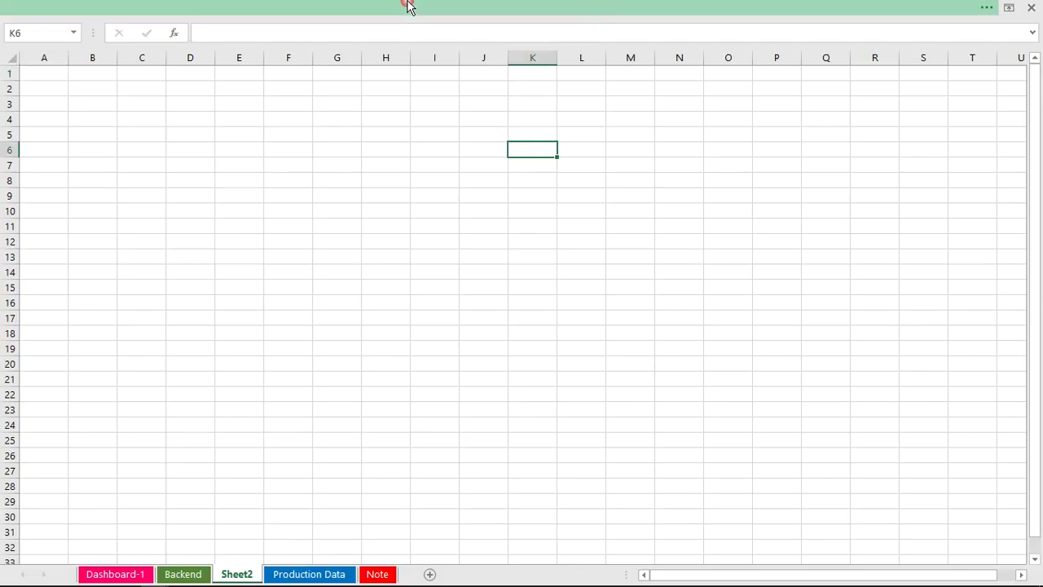
left_click(476, 8)
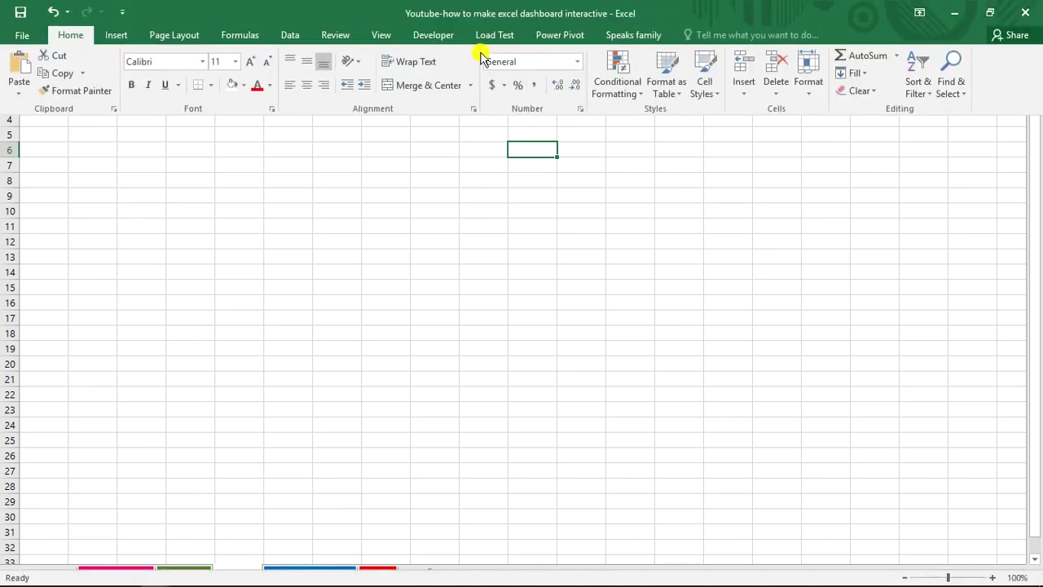
left_click(442, 35)
left_click(18, 72)
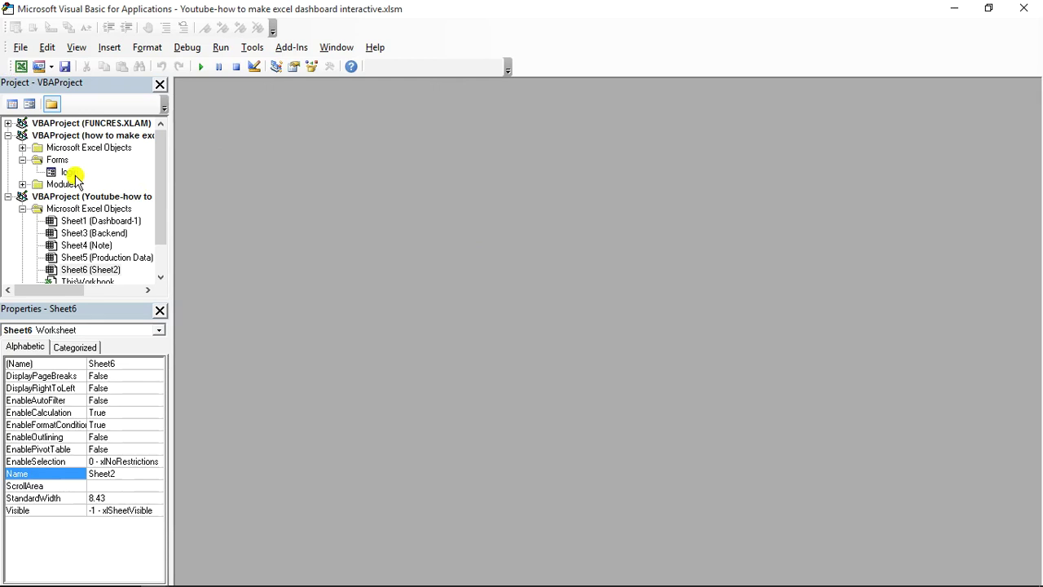
double_click(71, 173)
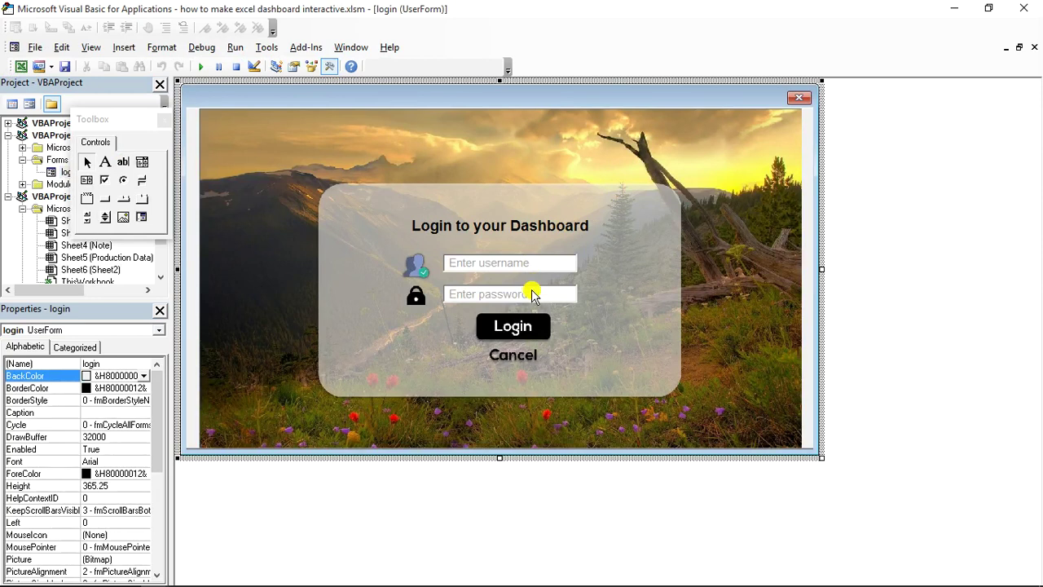
double_click(531, 319)
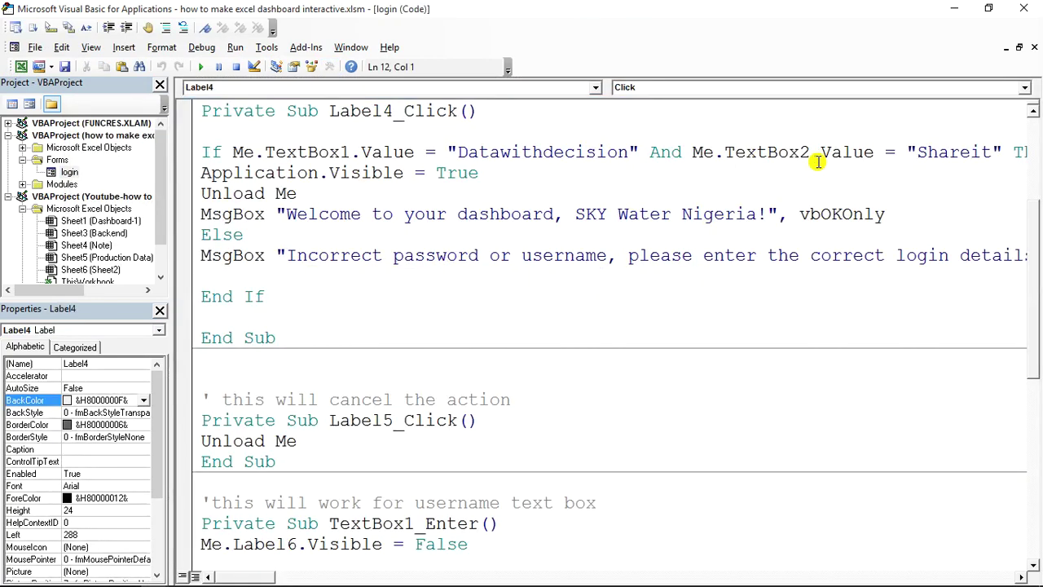
left_click_drag(1033, 218, 1038, 192)
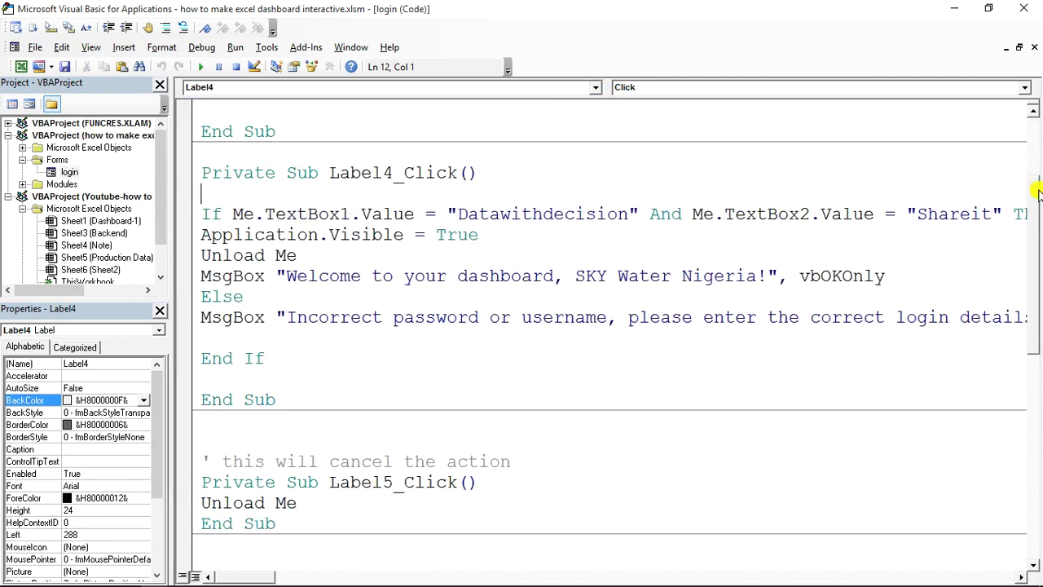
left_click(1023, 8)
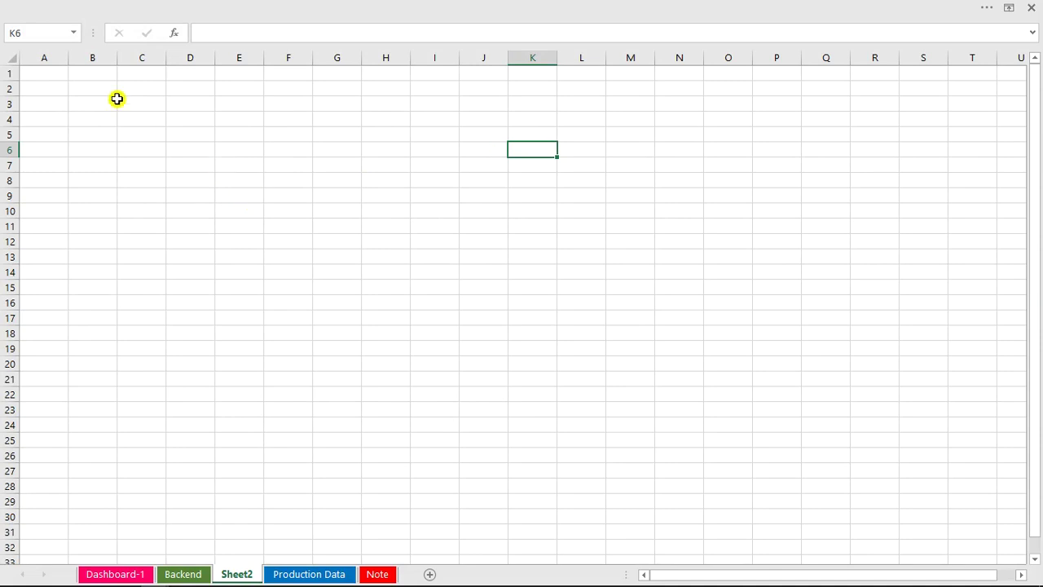
Fill the entire sheet with grey.
left_click(14, 58)
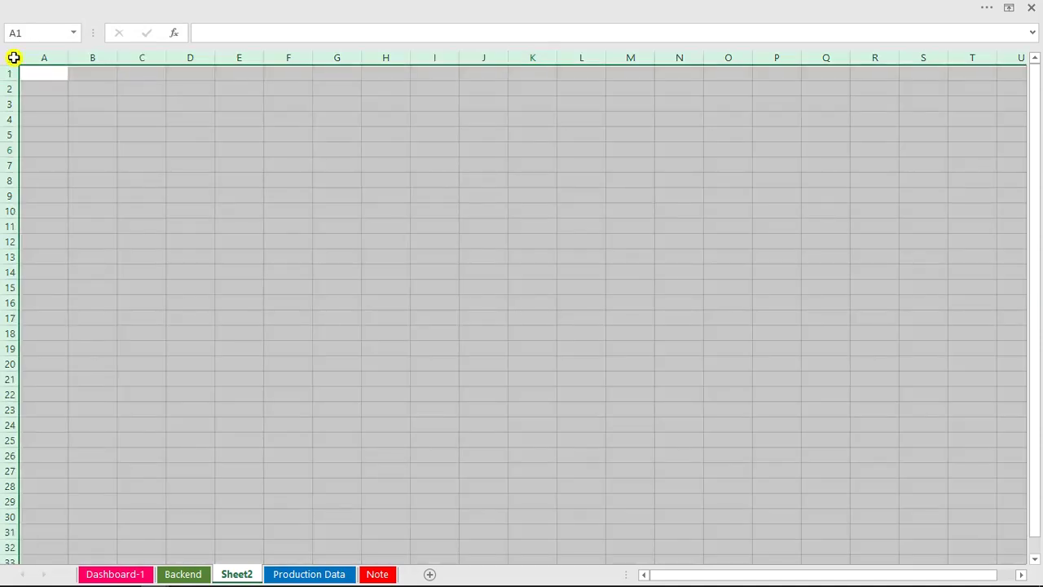
left_click(114, 7)
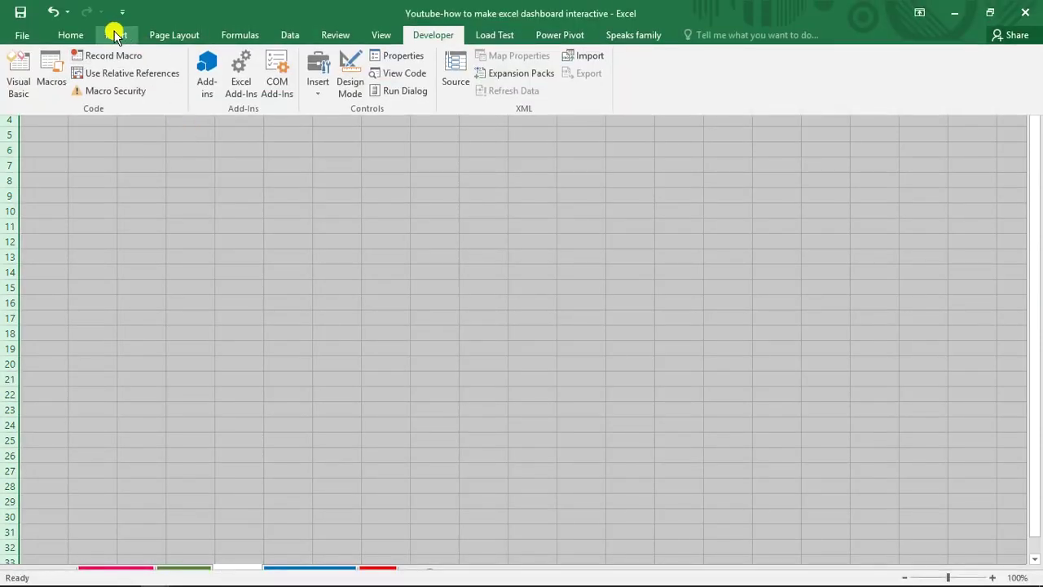
left_click(88, 35)
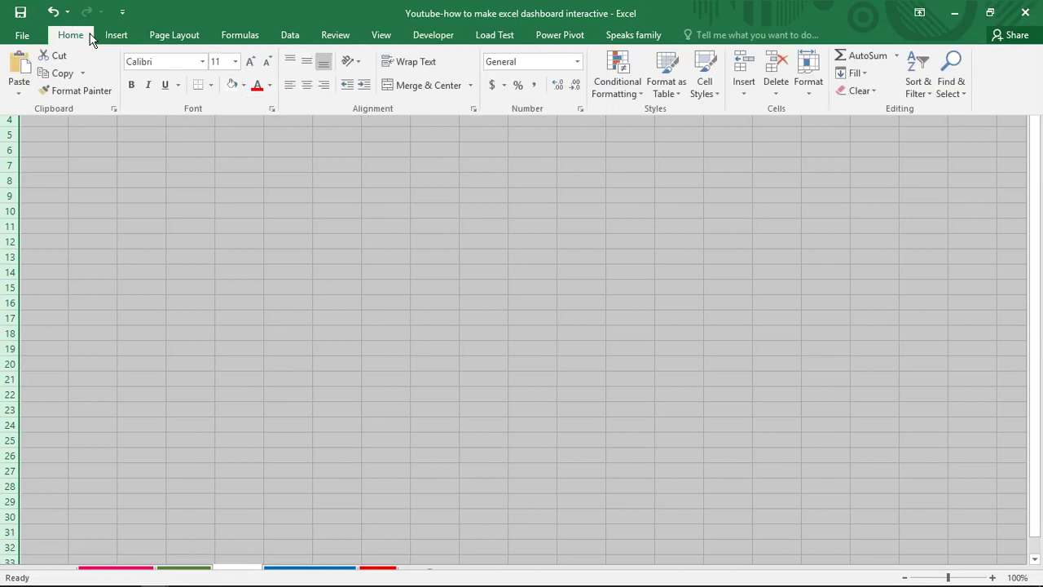
left_click(243, 87)
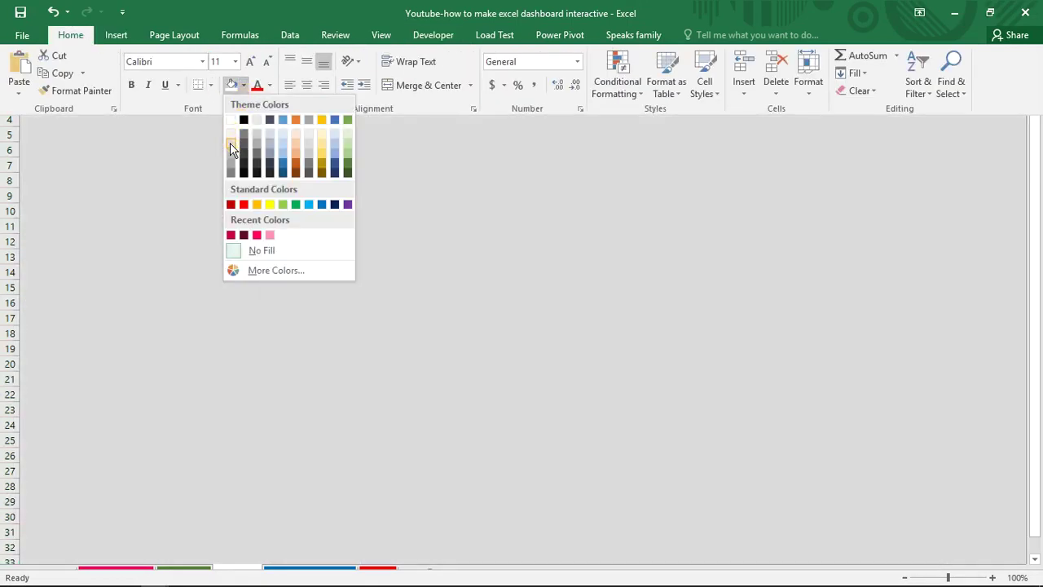
left_click(230, 144)
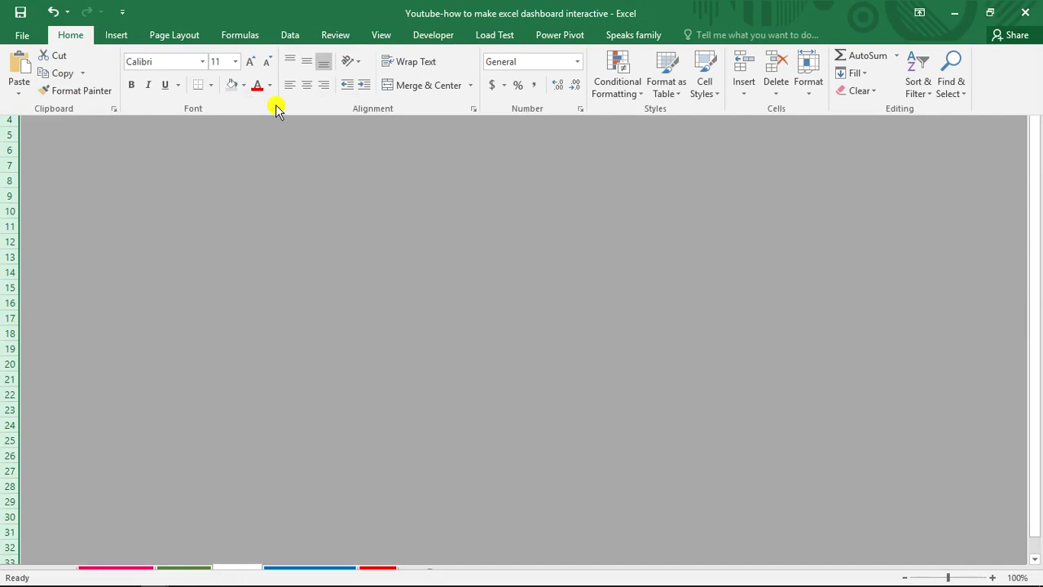
Hide the row and column headings, the formula bar and the ribbon.
left_click(383, 37)
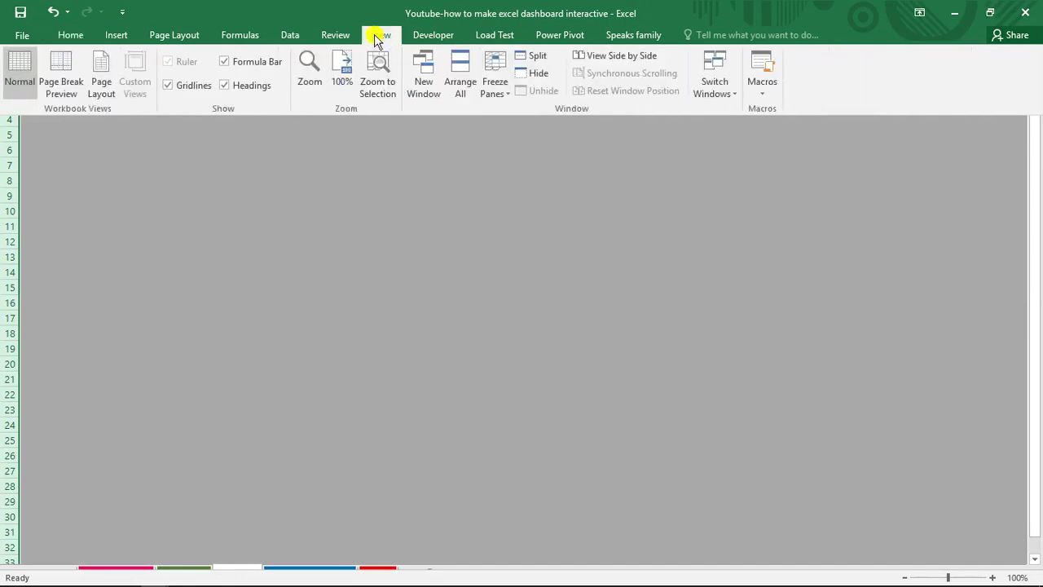
left_click(240, 88)
left_click(236, 72)
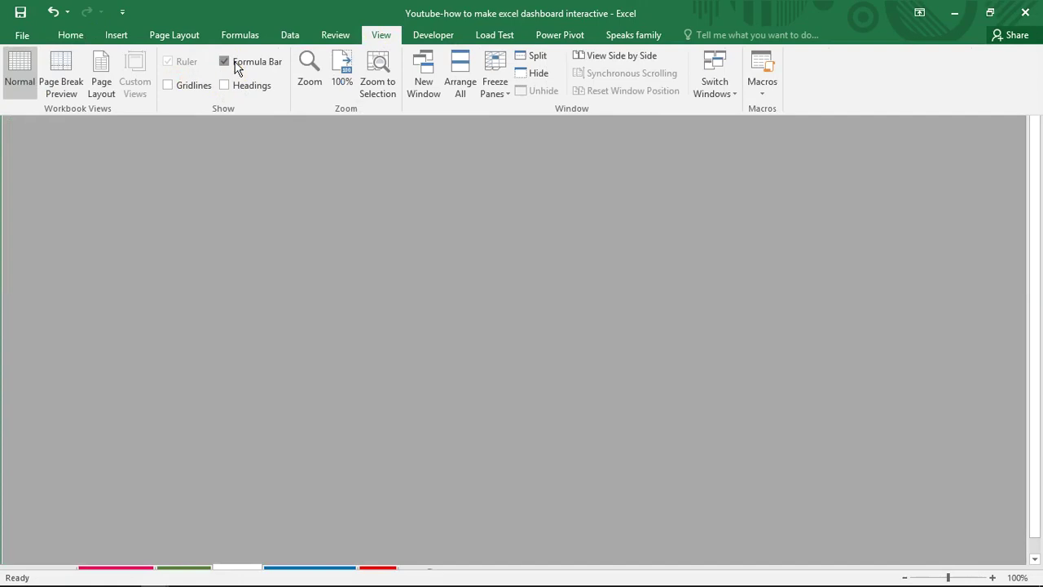
key("ctrl+shift+F1")
Select a tall four-column block at the top left of the sheet.
left_click(49, 35)
left_click(10, 22)
left_click_drag(17, 22, 157, 552)
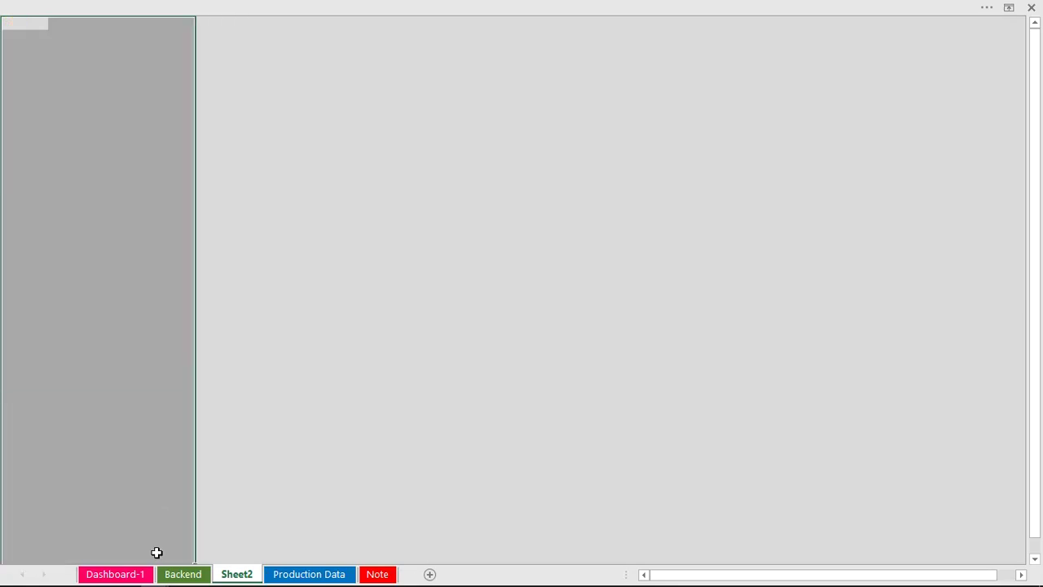
Fill the selected left sidebar column crimson.
left_click(180, 6)
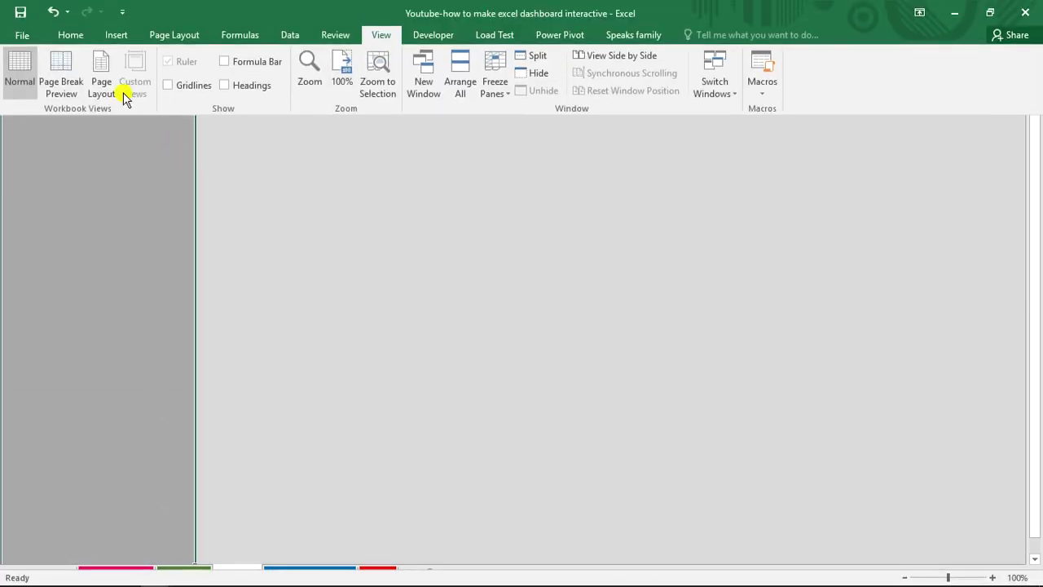
left_click(75, 35)
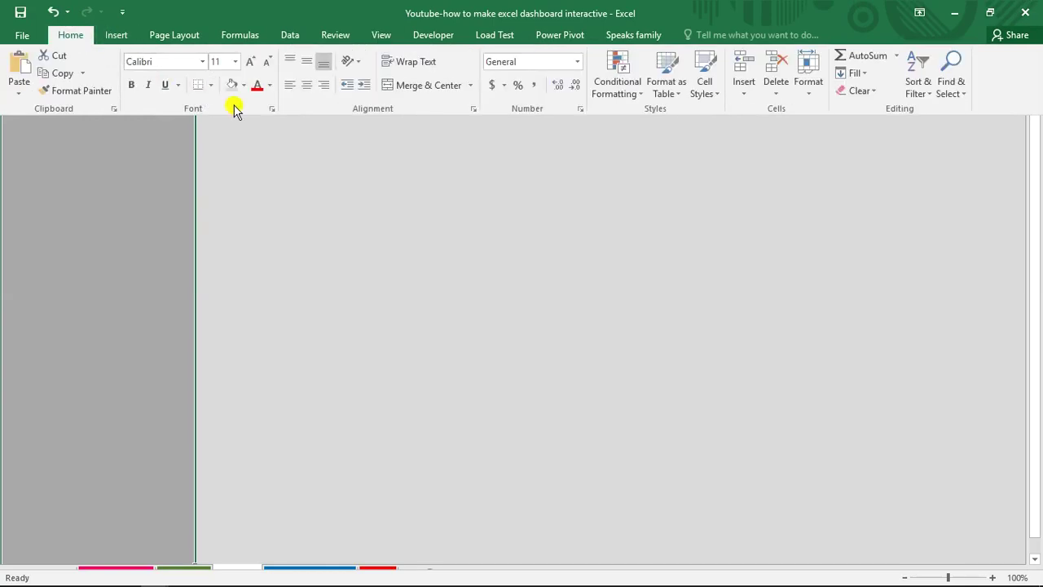
left_click(244, 85)
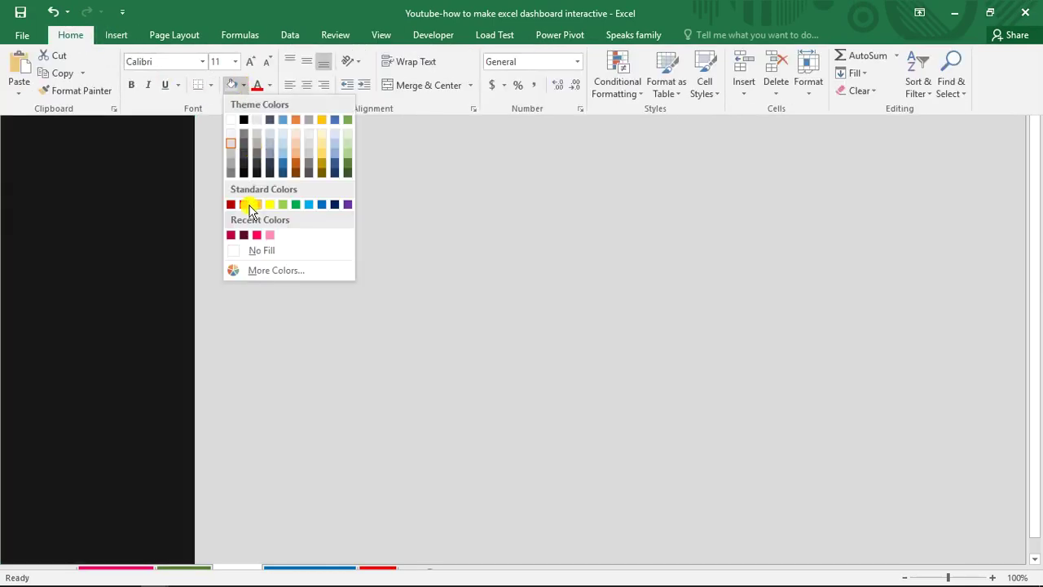
left_click(231, 235)
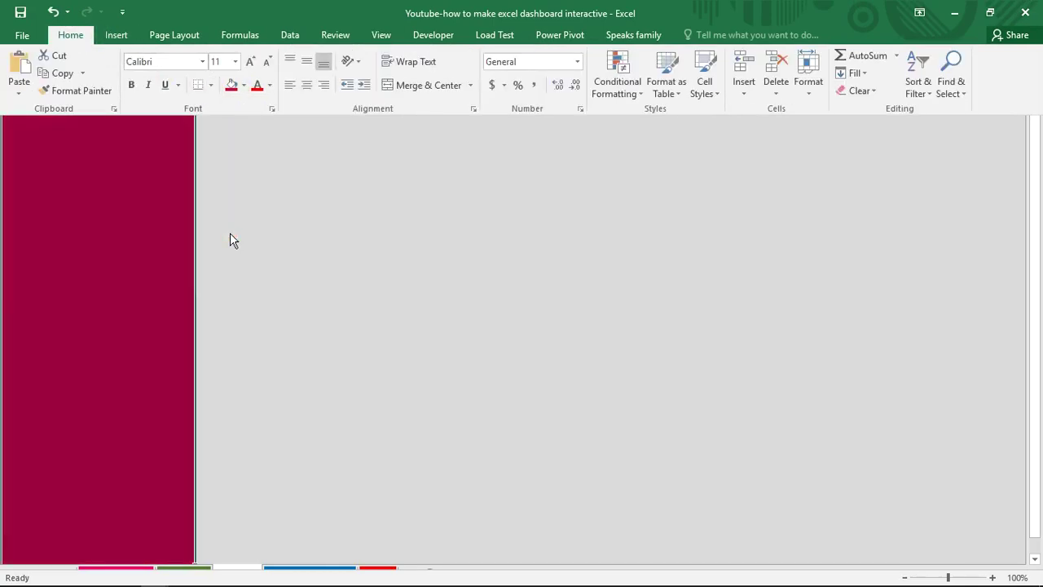
left_click(229, 233)
Select the top rows across the sheet and fill them white.
left_click(204, 24)
left_click_drag(204, 24, 1013, 49)
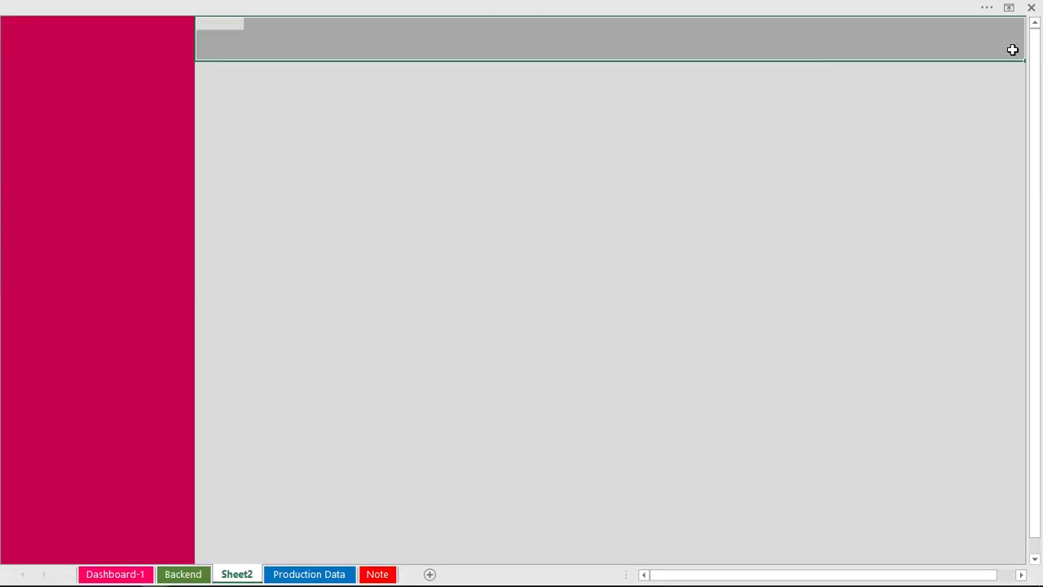
left_click(619, 5)
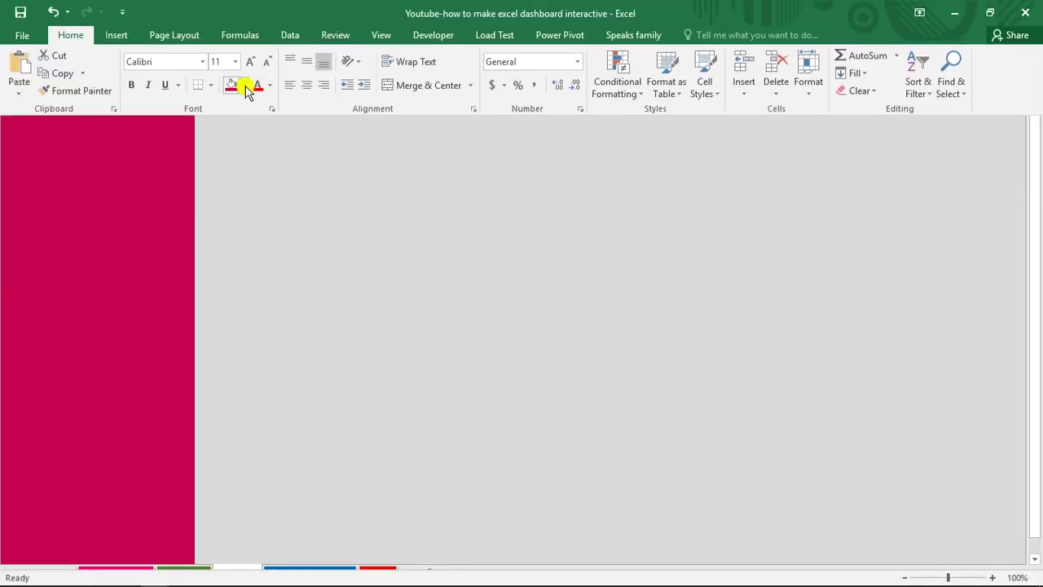
left_click(244, 85)
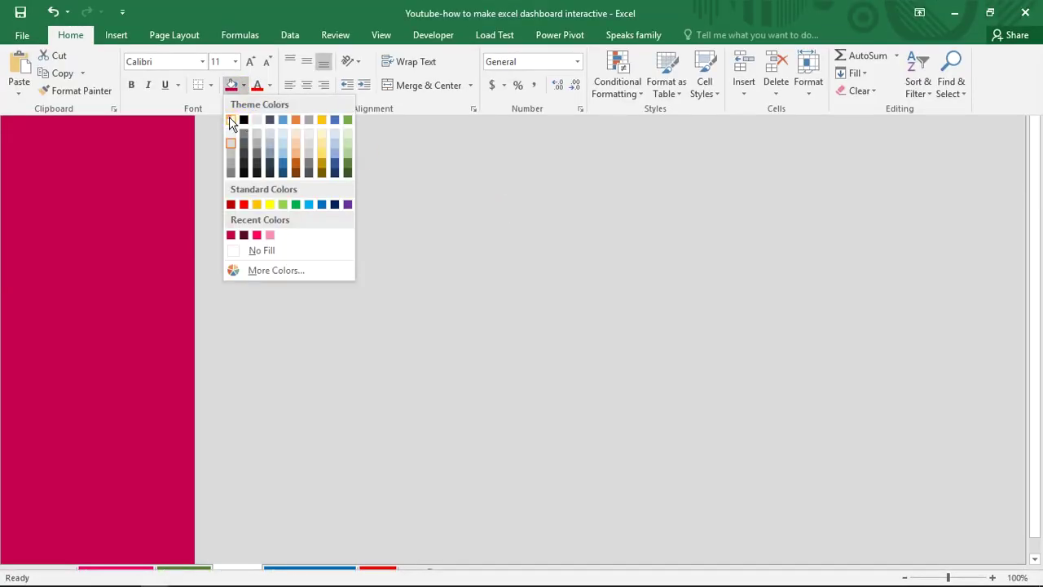
left_click(231, 121)
left_click(247, 161)
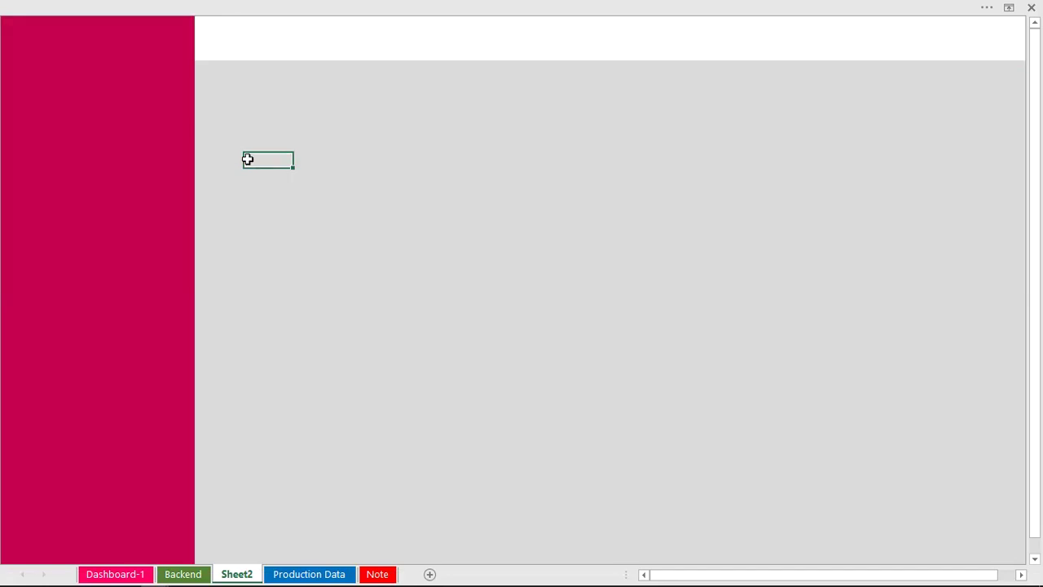
left_click(277, 19)
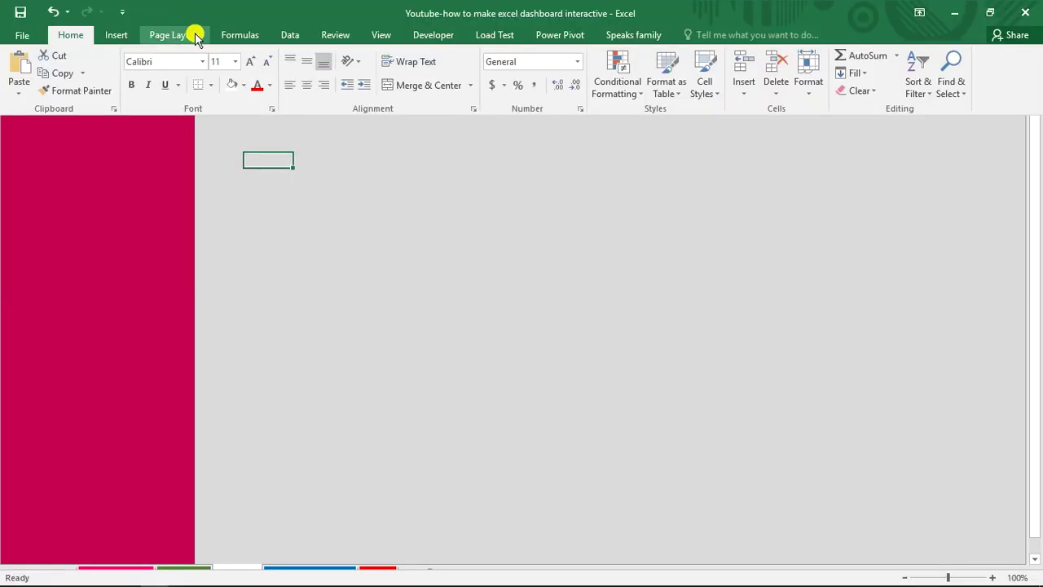
Draw a rectangle shape below the white top band at the left.
left_click(115, 36)
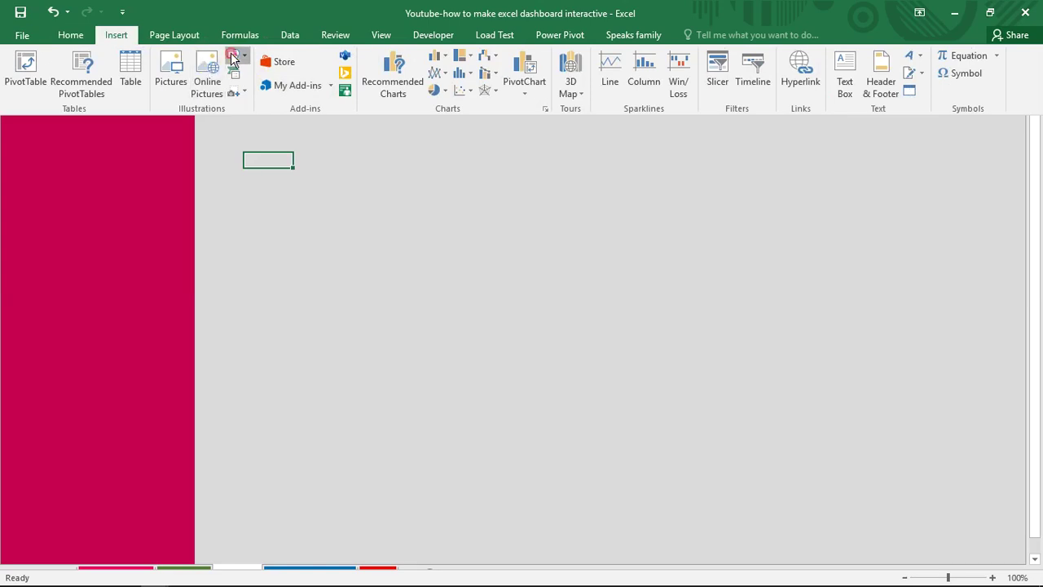
left_click(232, 57)
left_click(283, 94)
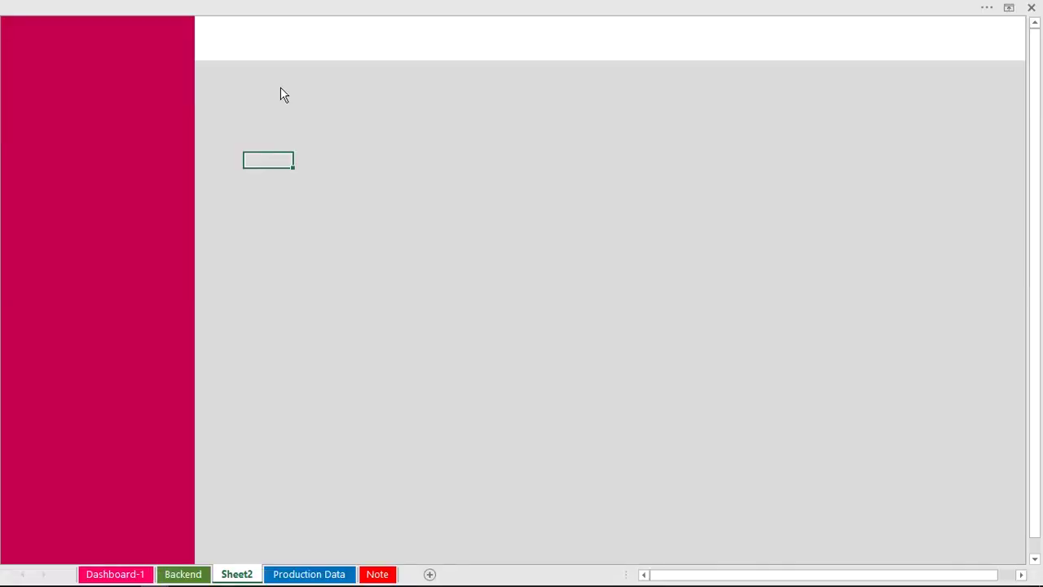
left_click_drag(246, 88, 420, 158)
left_click_drag(353, 119, 491, 107)
Duplicate it into four rectangles, align them in a row, and select all four.
key("ctrl+d")
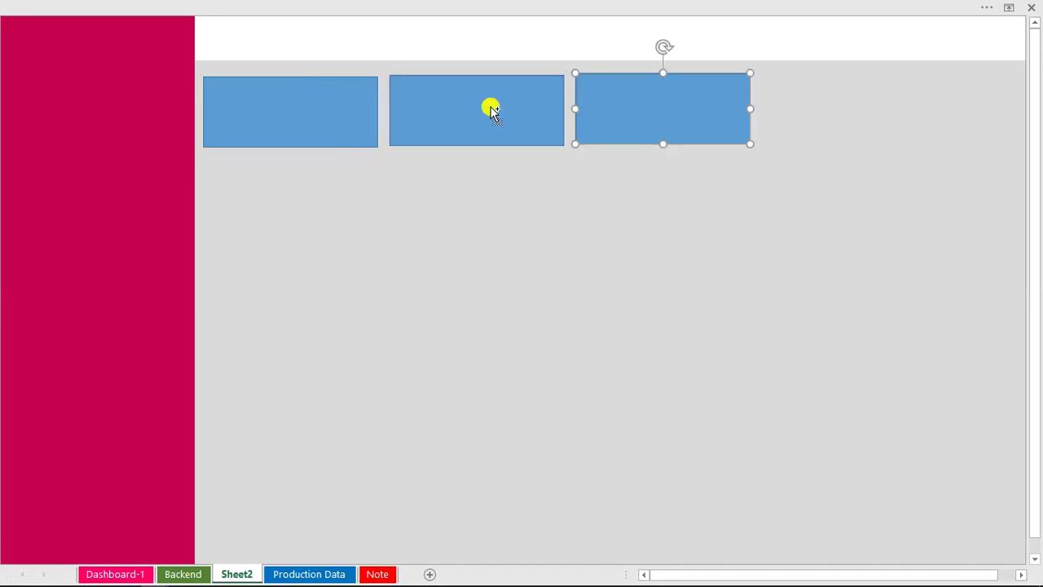
key("ctrl+d")
left_click_drag(624, 117, 624, 151)
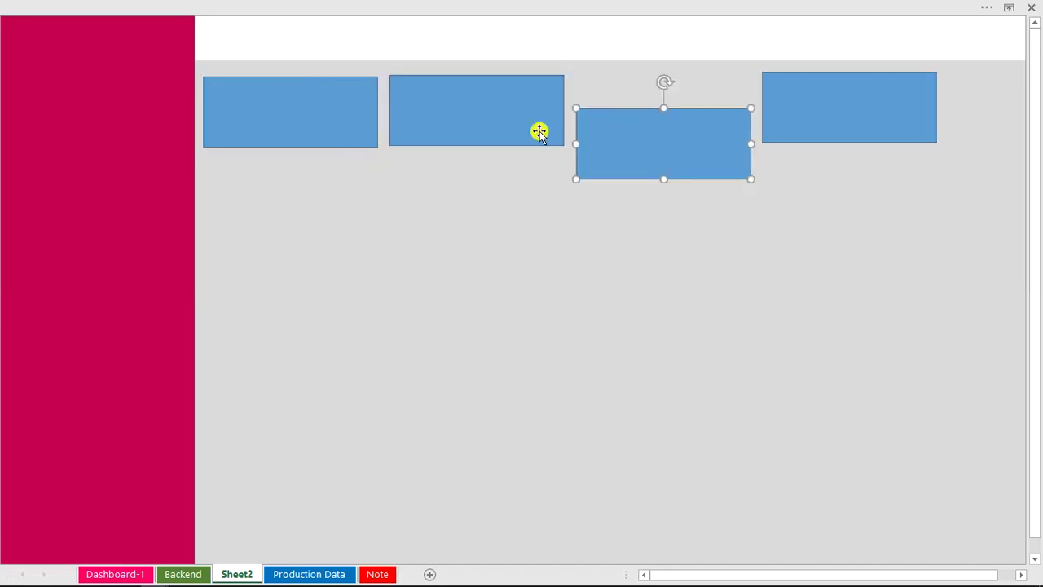
left_click_drag(517, 123, 516, 152)
left_click_drag(828, 121, 898, 126)
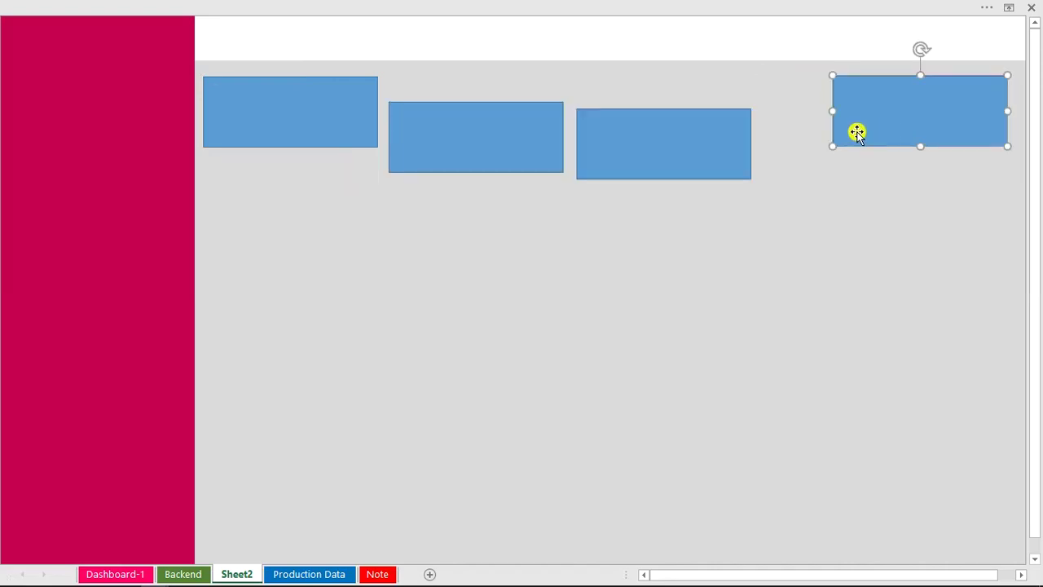
left_click(741, 156, "shift")
left_click(476, 144, "shift")
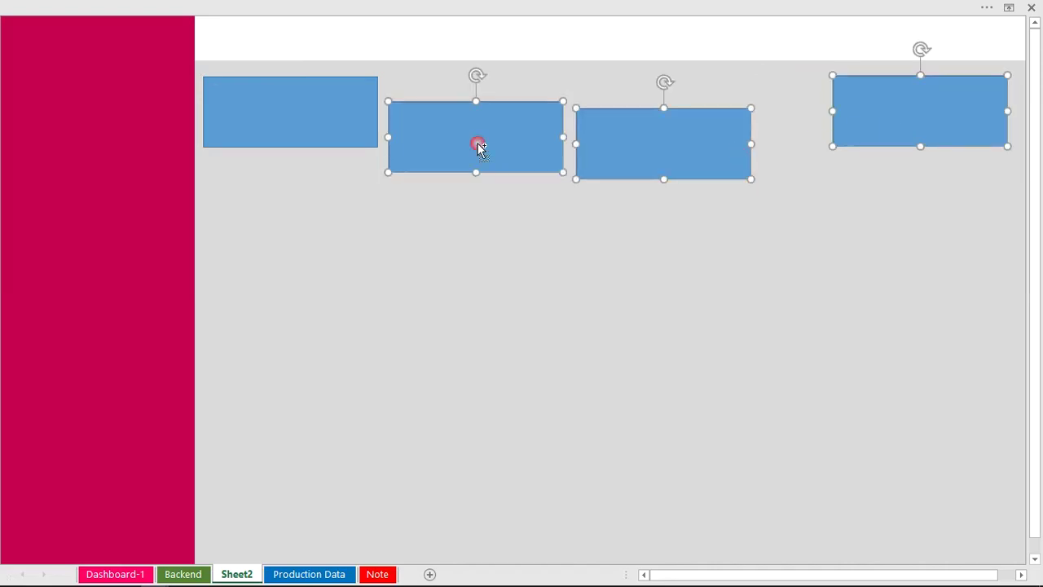
left_click(305, 111, "shift")
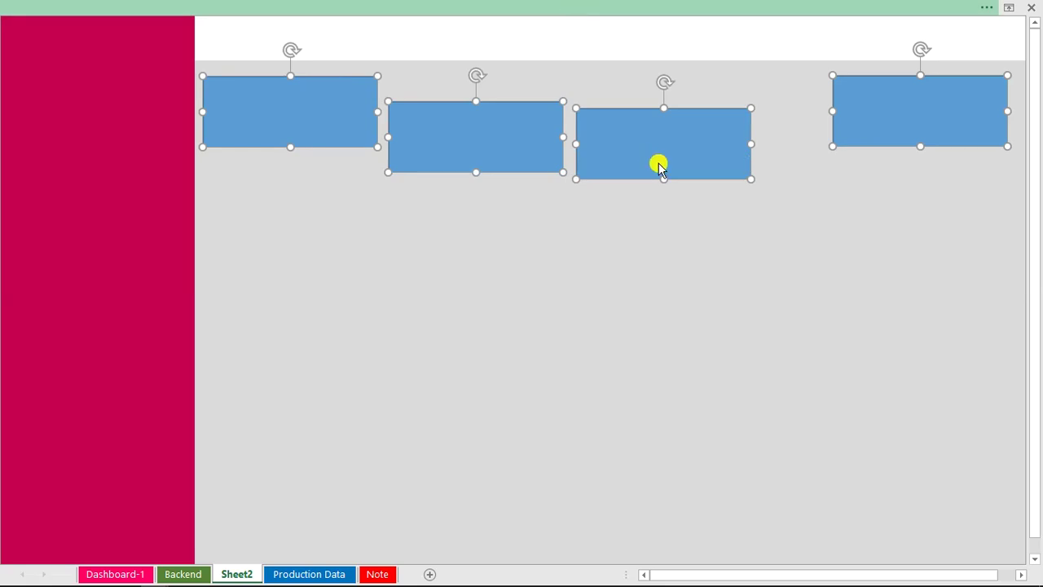
left_click(709, 8)
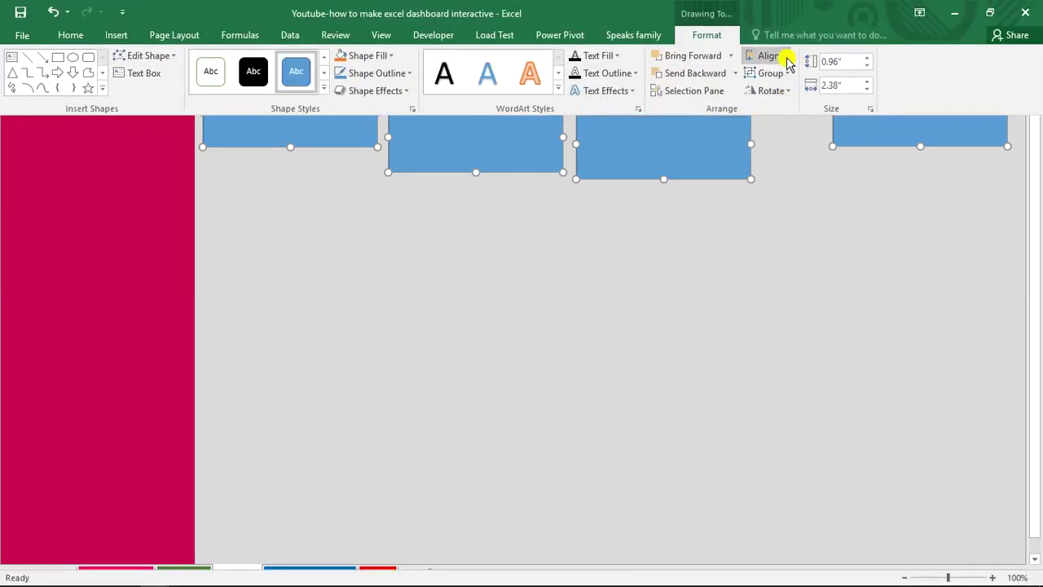
Distribute the four blue rectangles horizontally, align their tops, and nudge them slightly right.
left_click(784, 57)
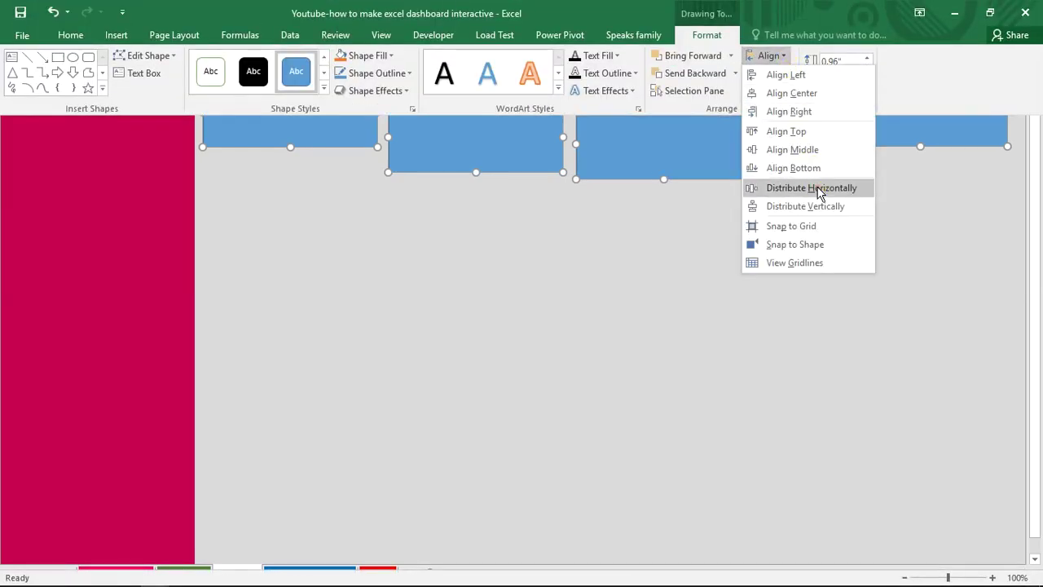
left_click(819, 188)
left_click(783, 58)
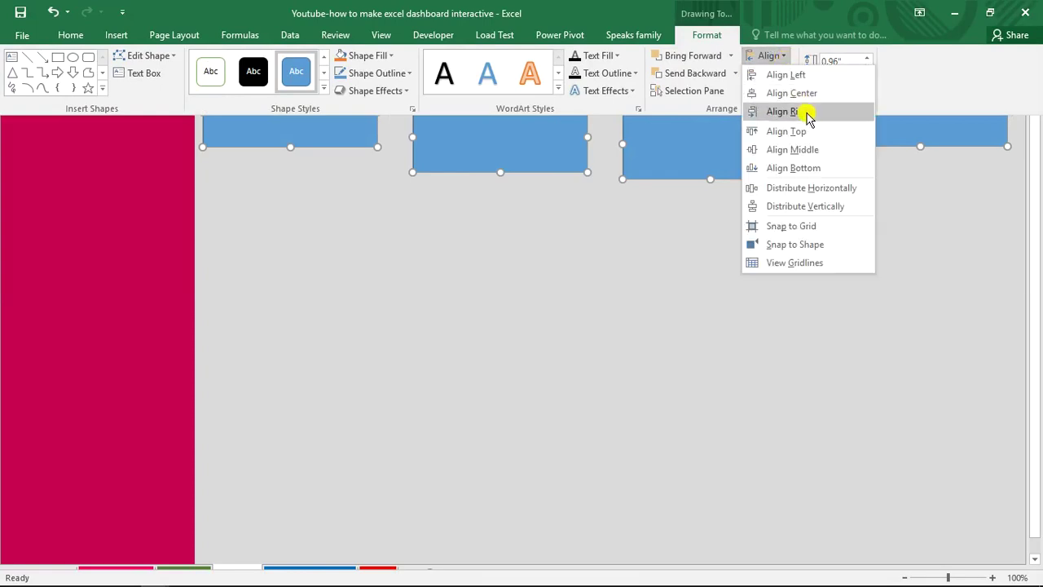
left_click(787, 131)
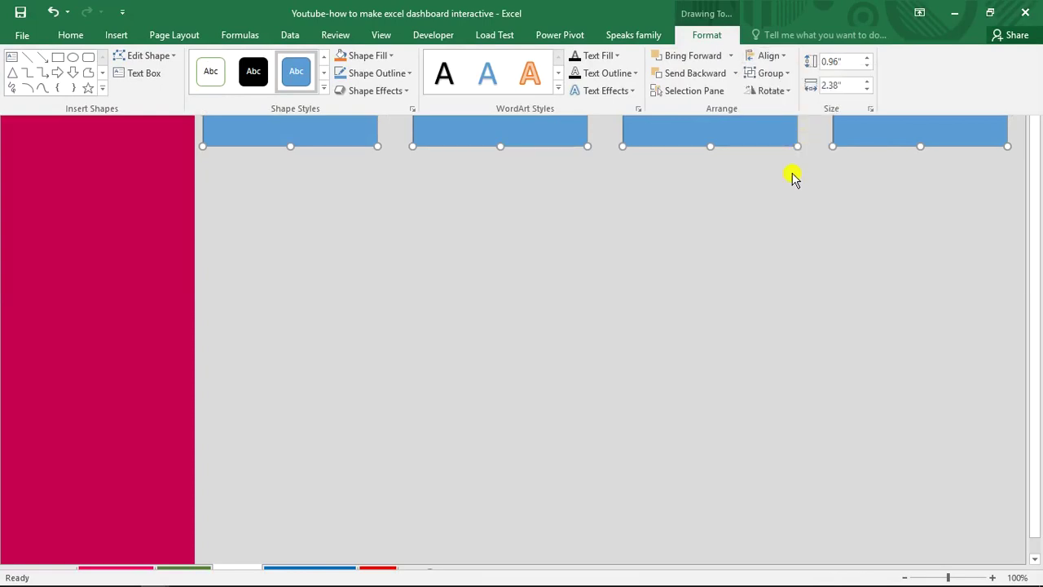
key("ctrl+shift+F1")
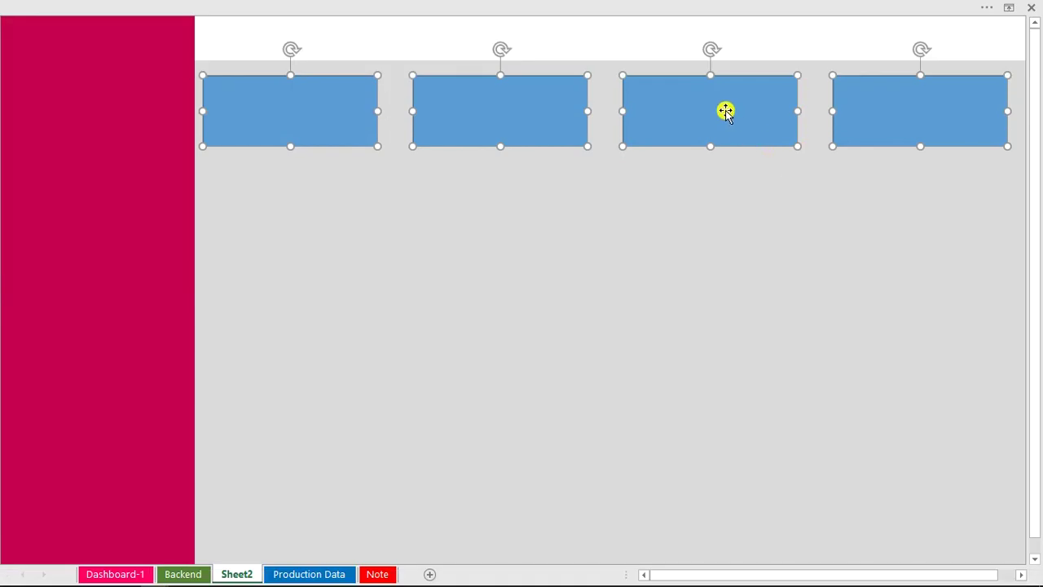
left_click_drag(726, 110, 731, 112)
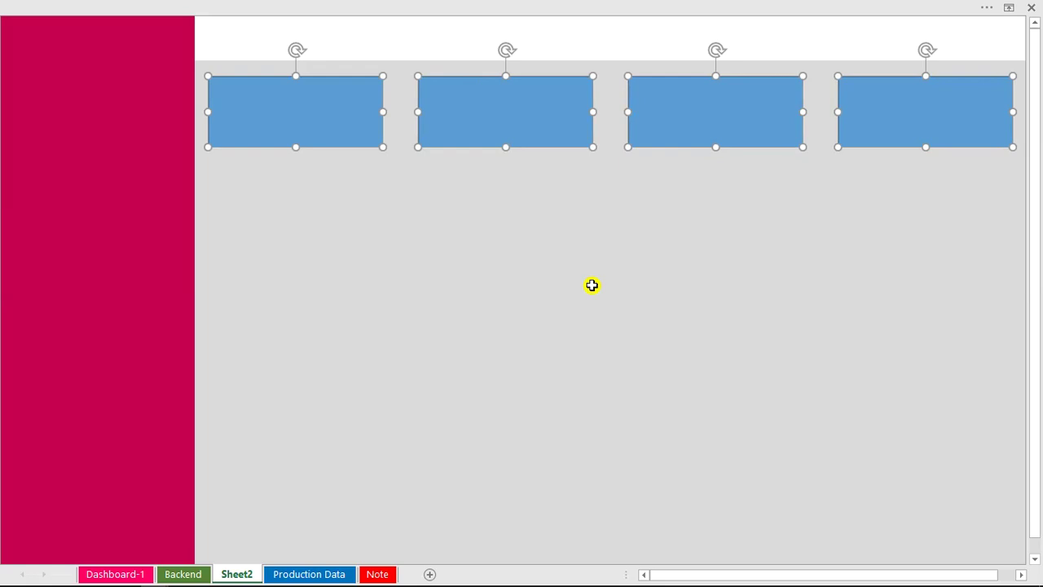
key("ctrl+1")
Give the four rectangles a white fill, no outline, and an outer shadow.
left_click(252, 283)
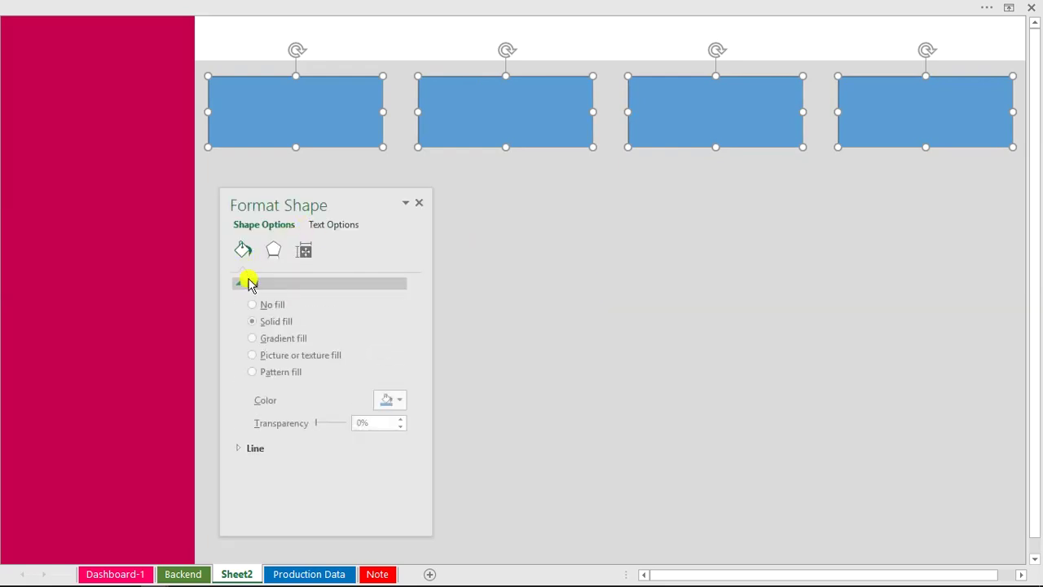
left_click(398, 403)
left_click(381, 436)
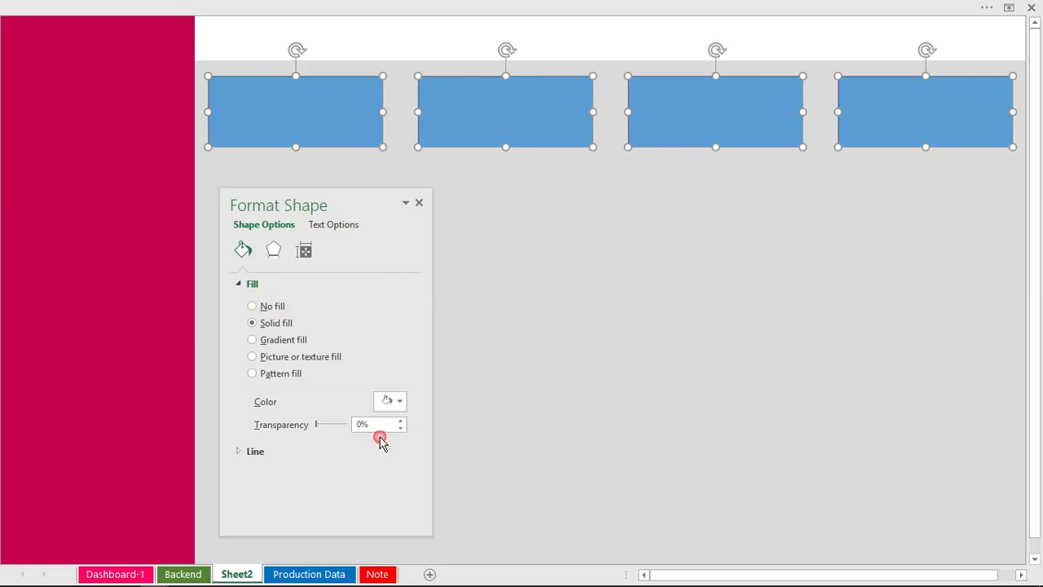
left_click(254, 451)
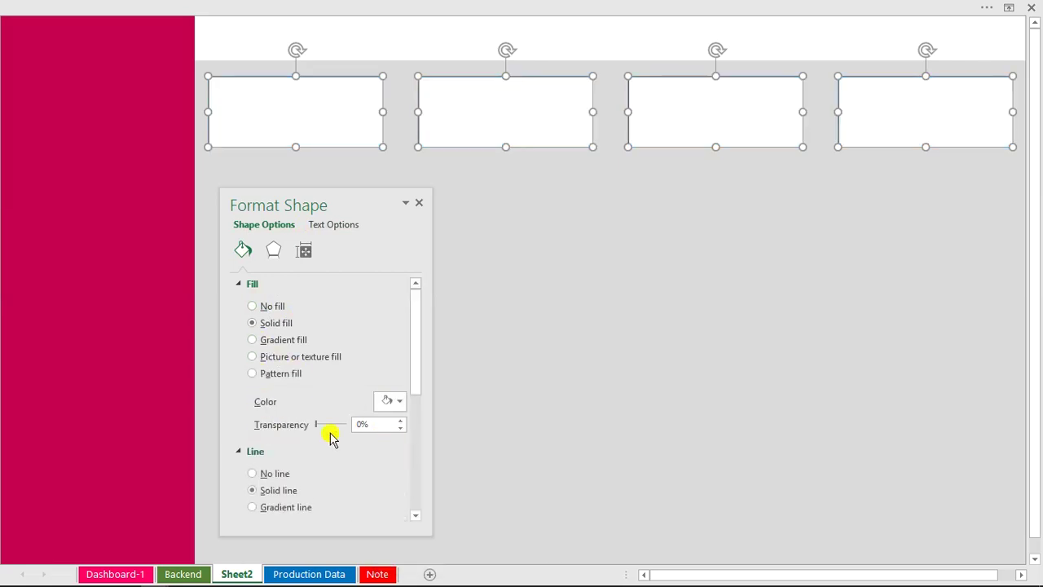
left_click(270, 477)
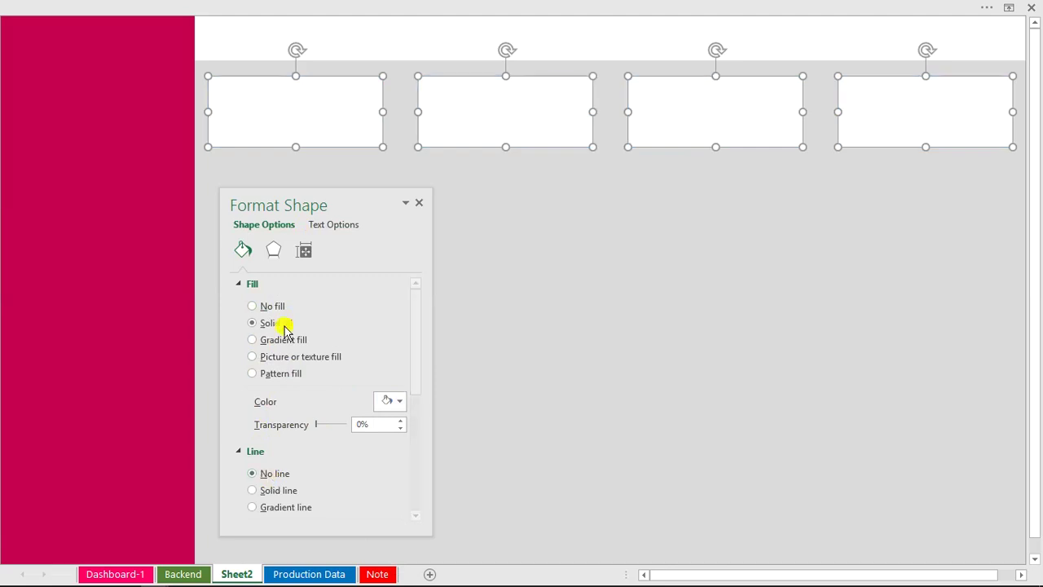
left_click(277, 250)
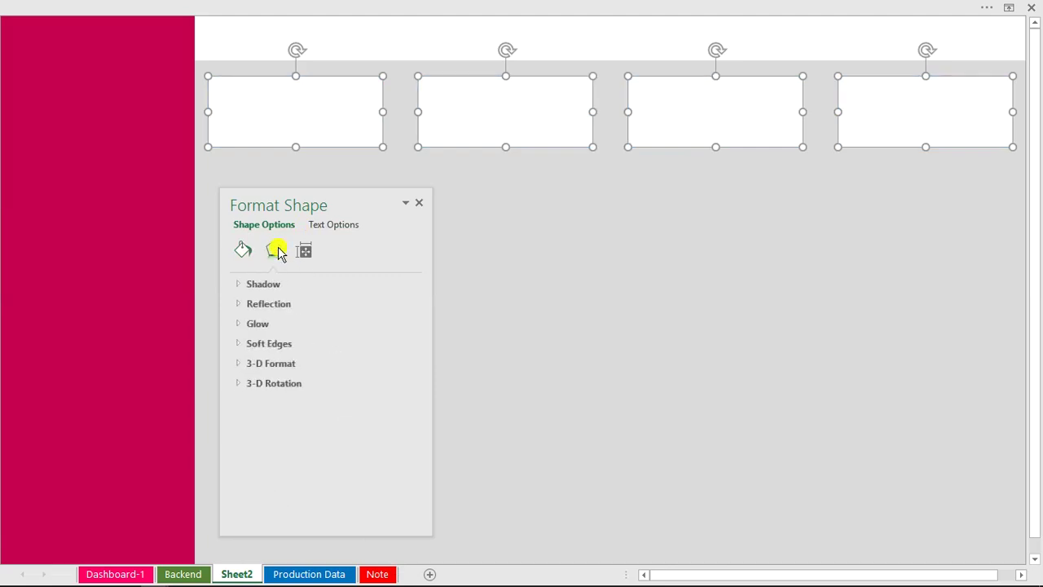
left_click(257, 285)
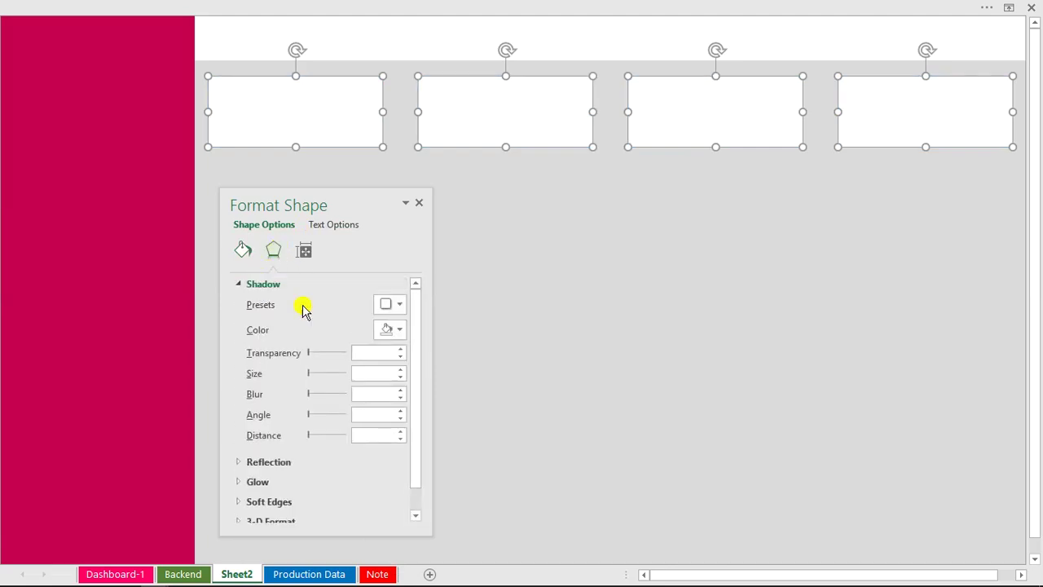
left_click(401, 303)
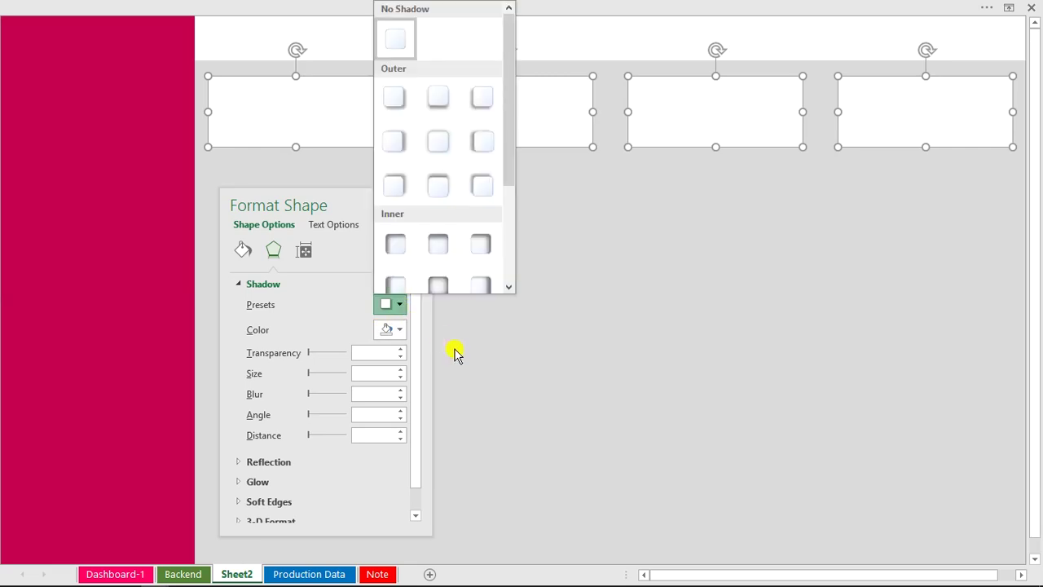
left_click(437, 143)
left_click(510, 221)
left_click(509, 221)
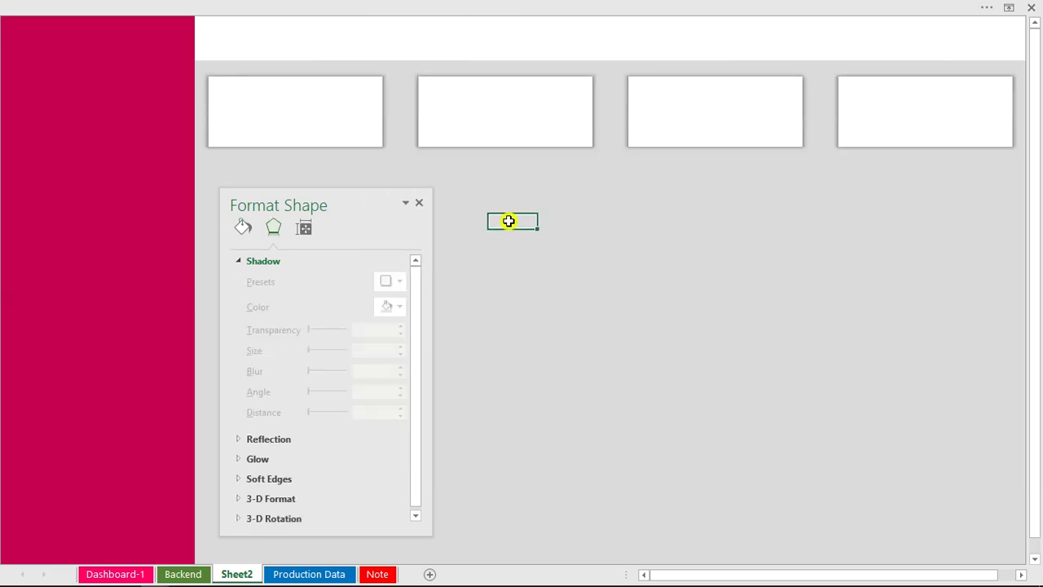
left_click(418, 204)
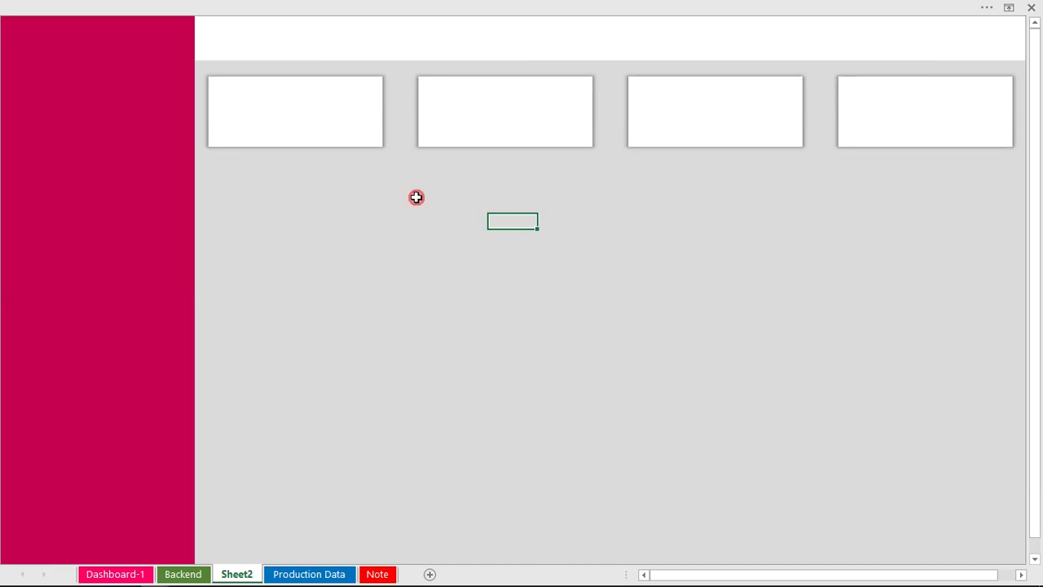
Fill the large cell block beneath the cards with white using Fill Color.
left_click(233, 181)
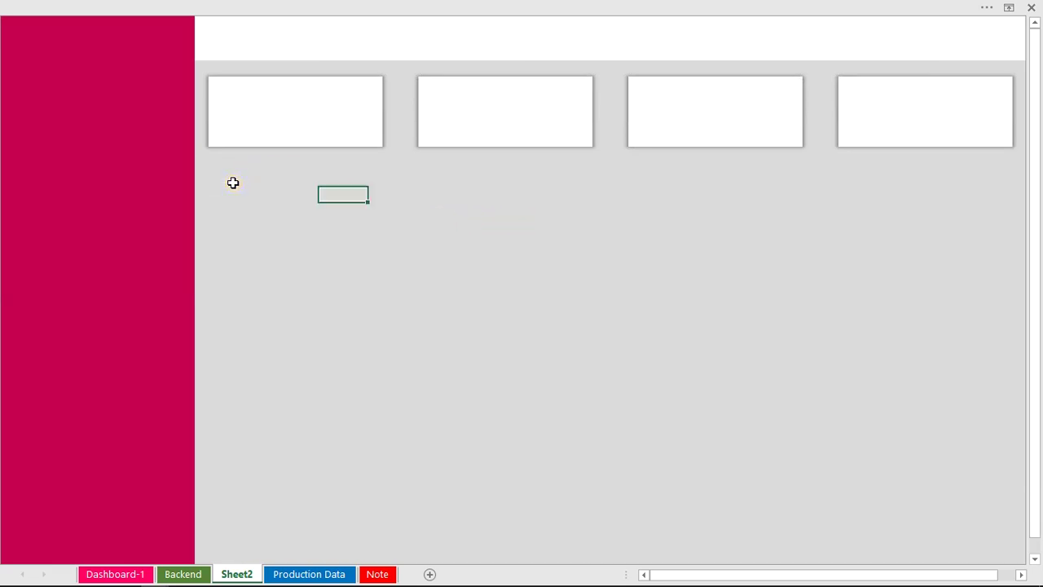
left_click(250, 177)
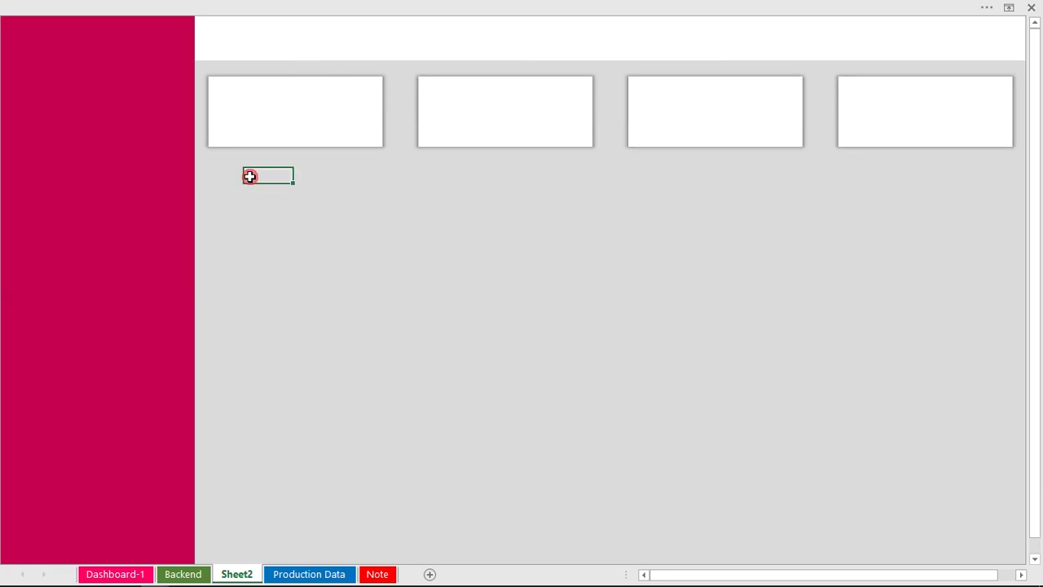
left_click_drag(259, 177, 743, 510)
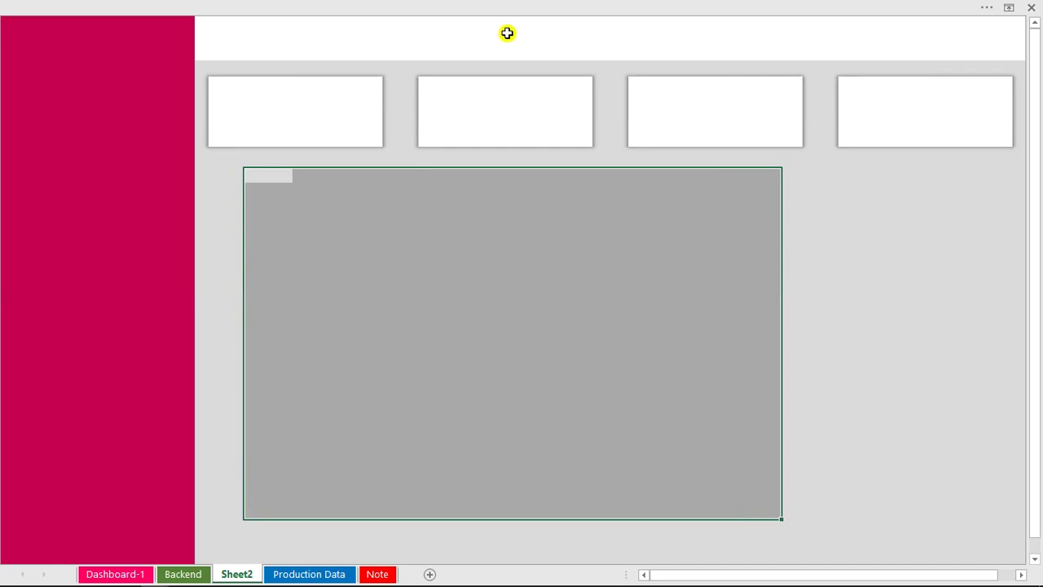
left_click(373, 6)
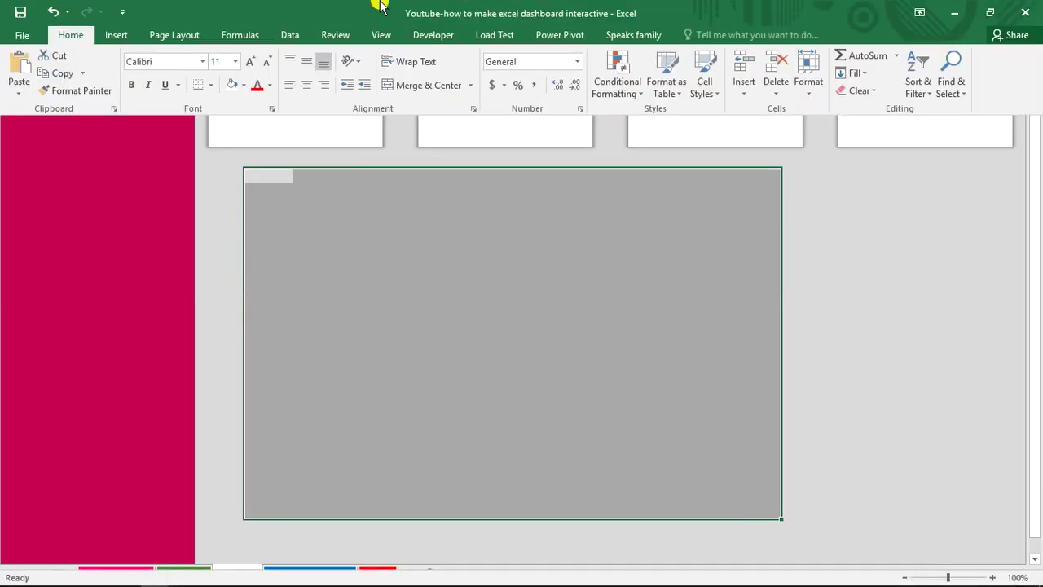
left_click(233, 85)
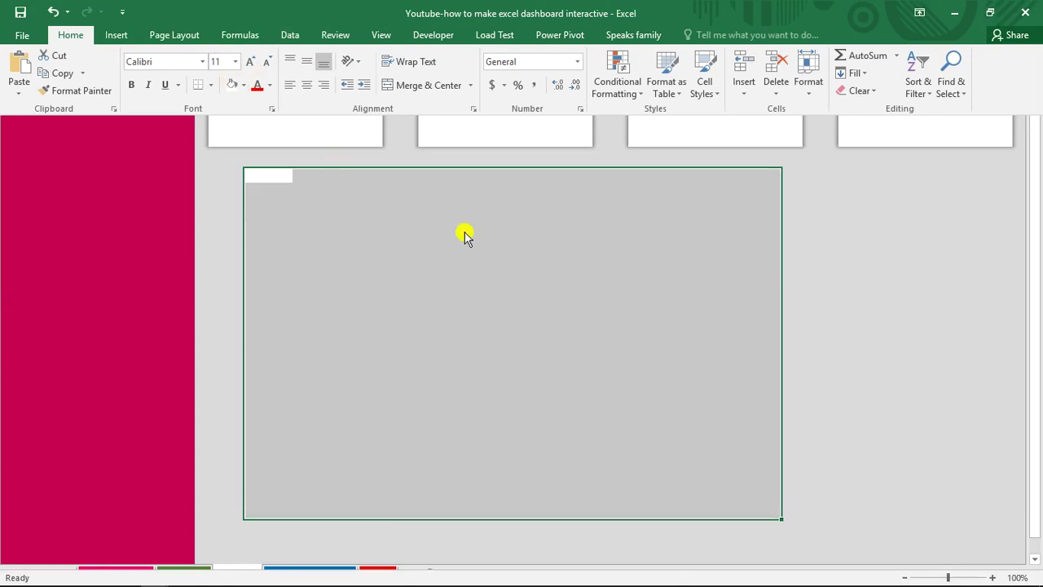
left_click(464, 233)
left_click(453, 7)
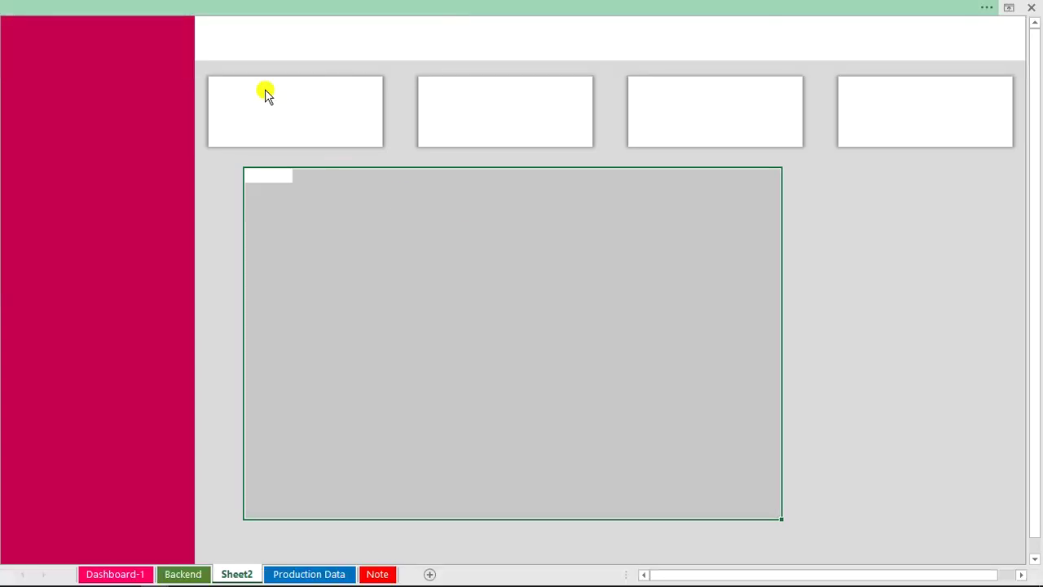
Turn on row and column headings, undoing an accidental column P width change.
left_click(380, 41)
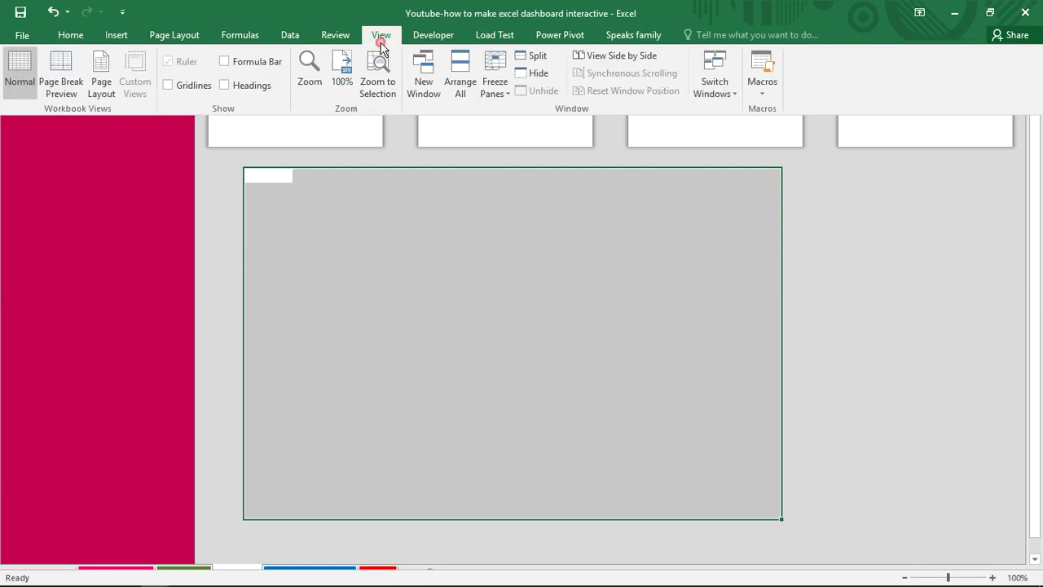
left_click(243, 88)
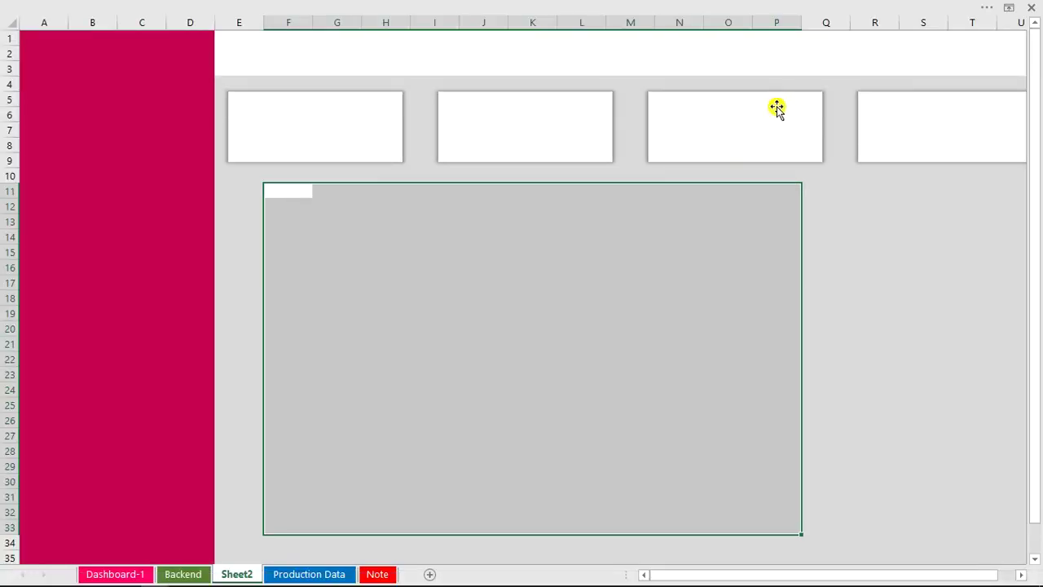
left_click_drag(801, 16, 708, 33)
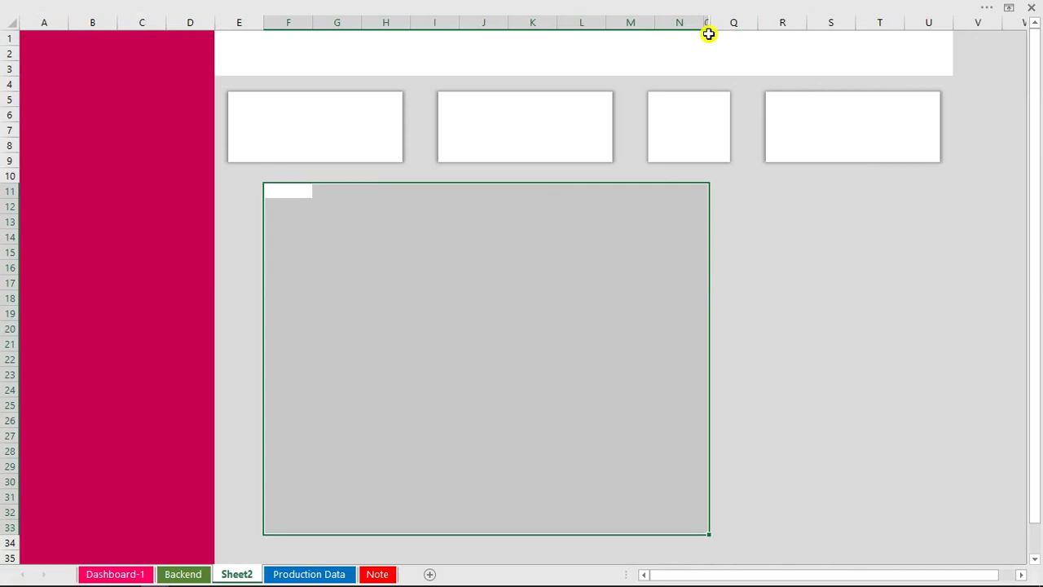
key("ctrl+z")
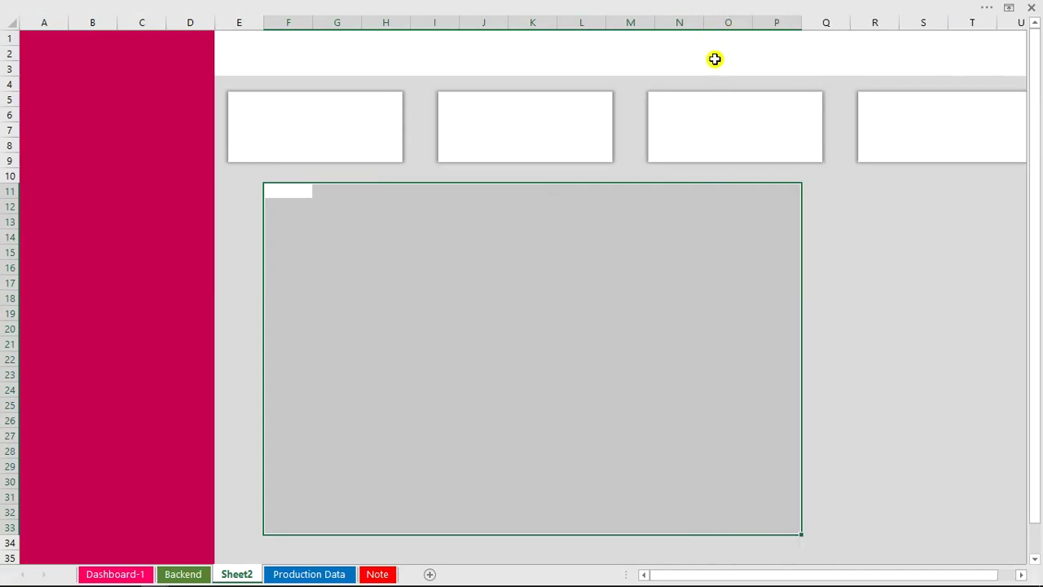
Set all four cards to Don't move or size with cells in Size & Properties.
left_click(724, 101)
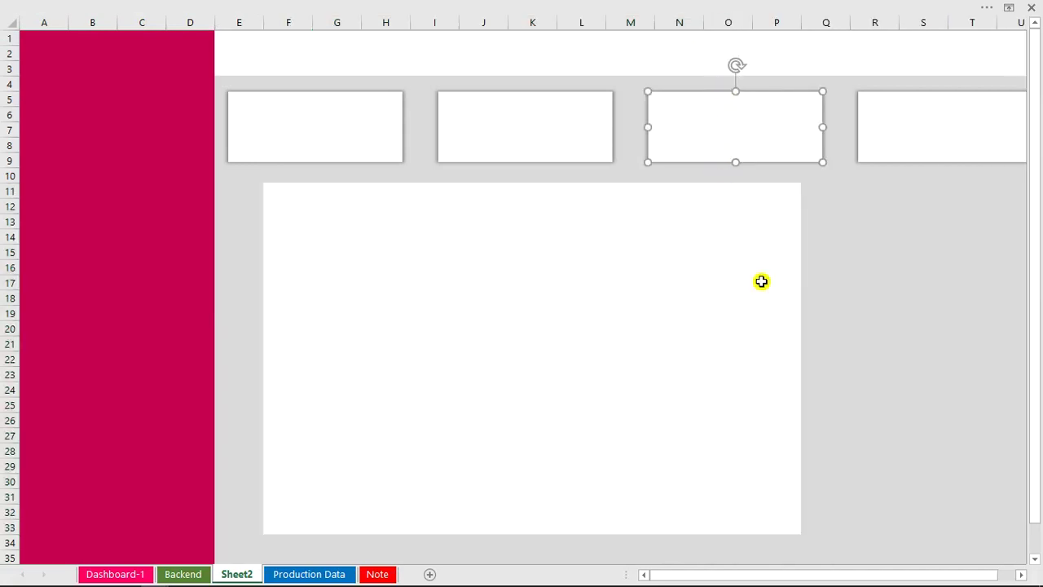
key("ctrl+a")
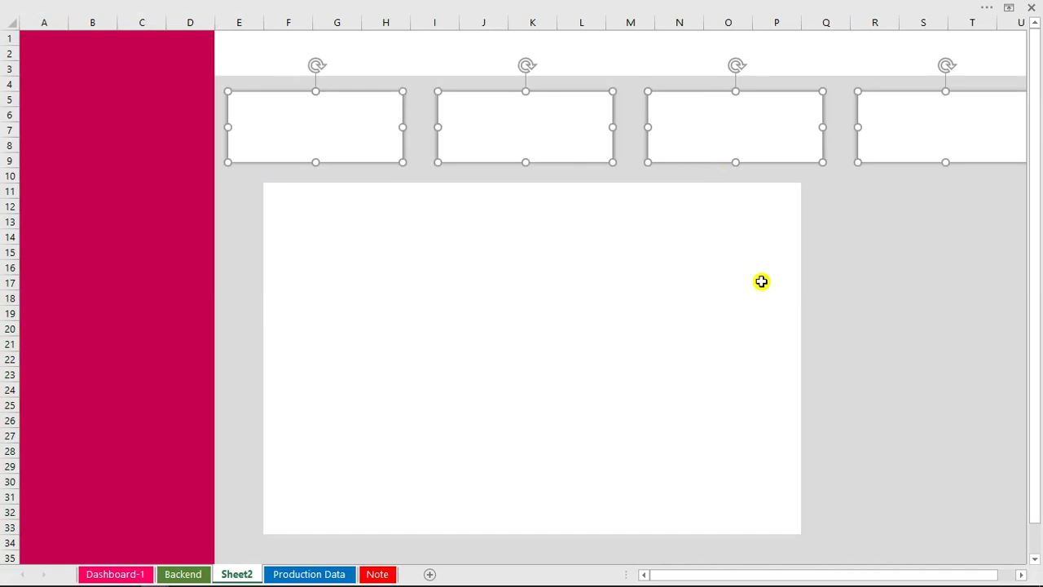
key("ctrl+1")
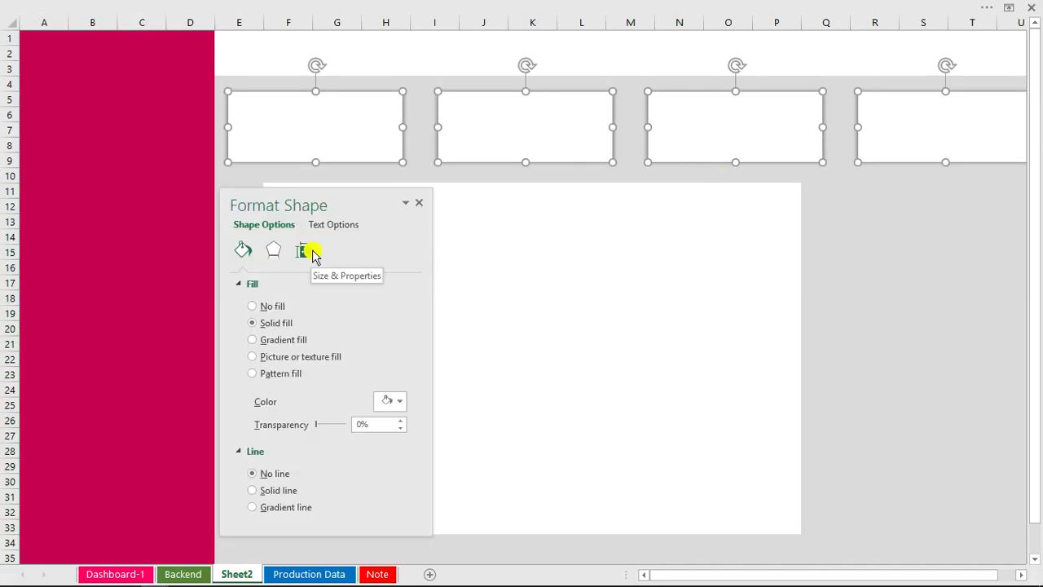
left_click(309, 253)
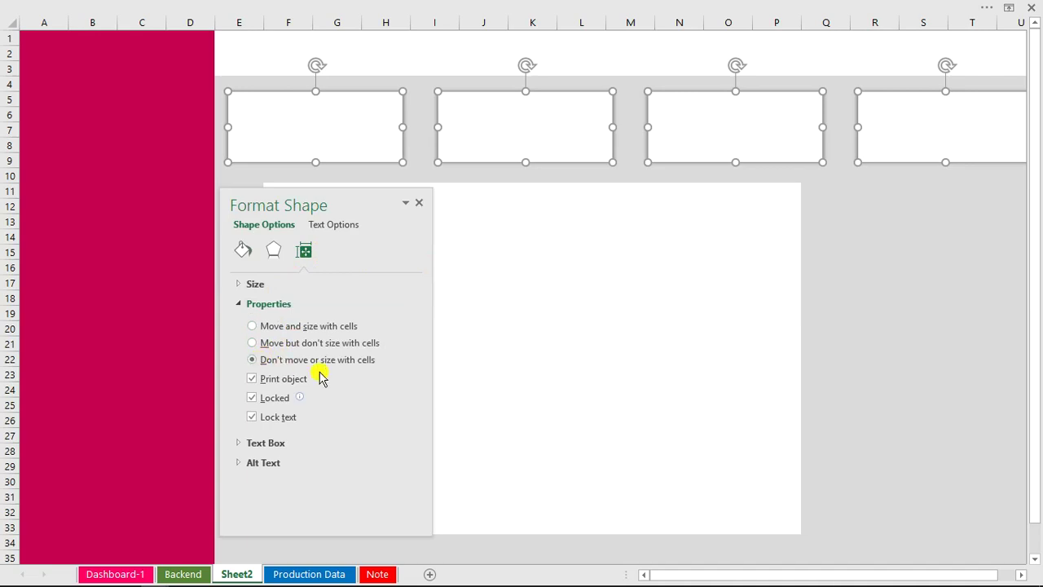
left_click(420, 203)
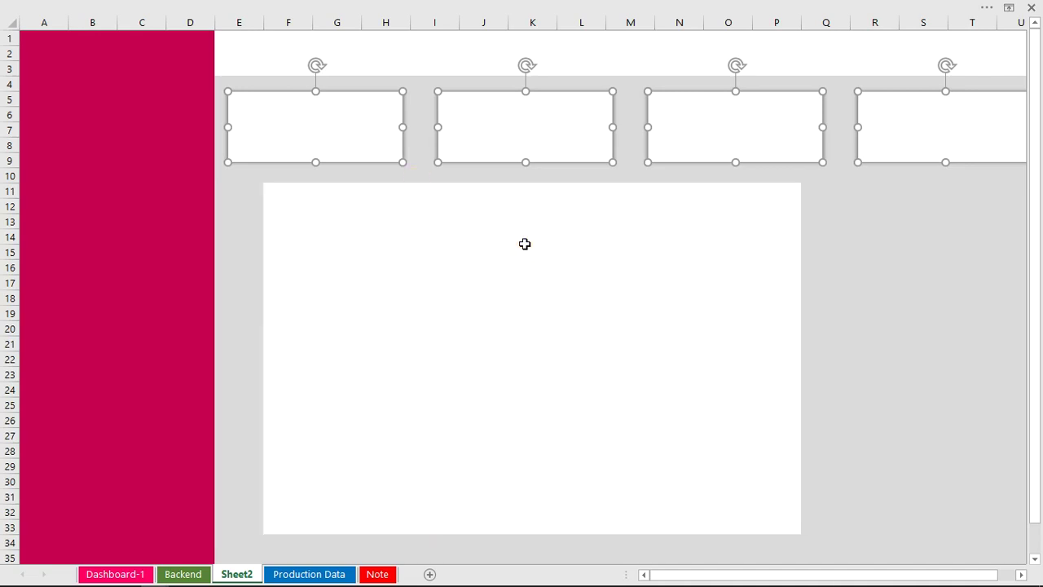
left_click(523, 240)
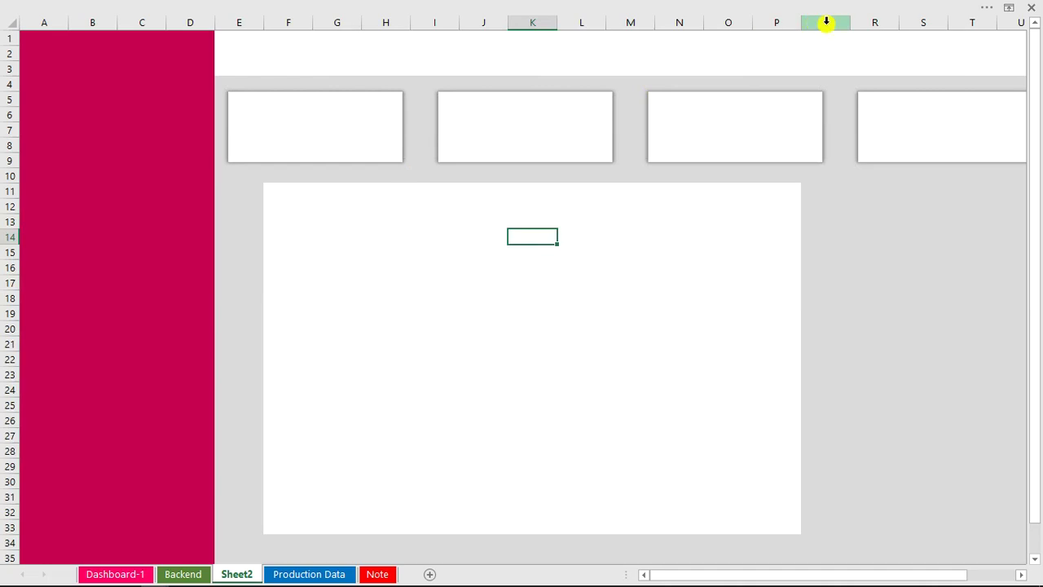
Narrow column Q into a thin gap, undoing a stray column R resize.
left_click_drag(850, 27, 816, 28)
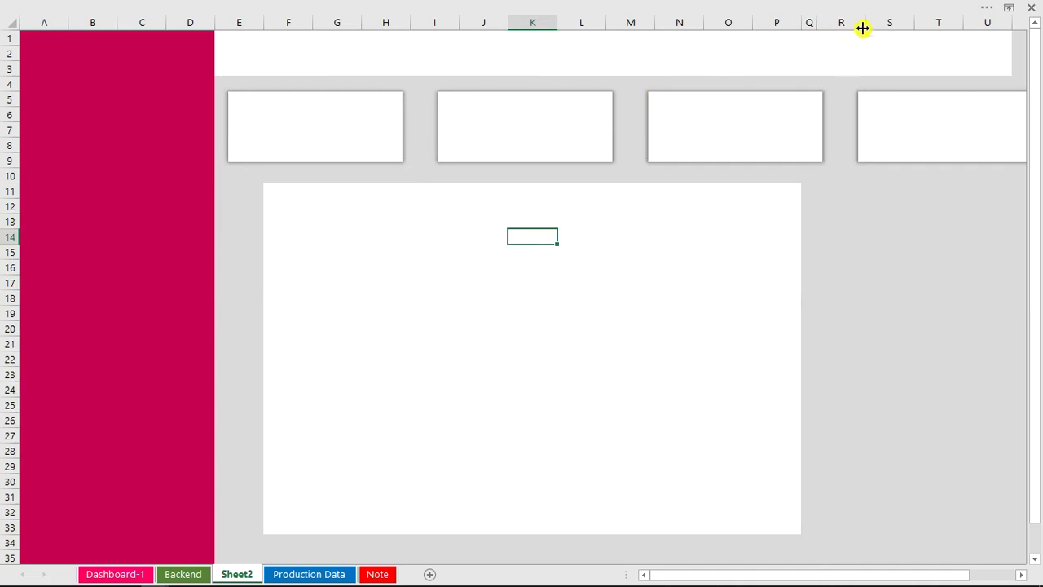
mouse_move(867, 23)
left_mouse_down()
mouse_move(822, 25)
mouse_move(859, 27)
left_mouse_up()
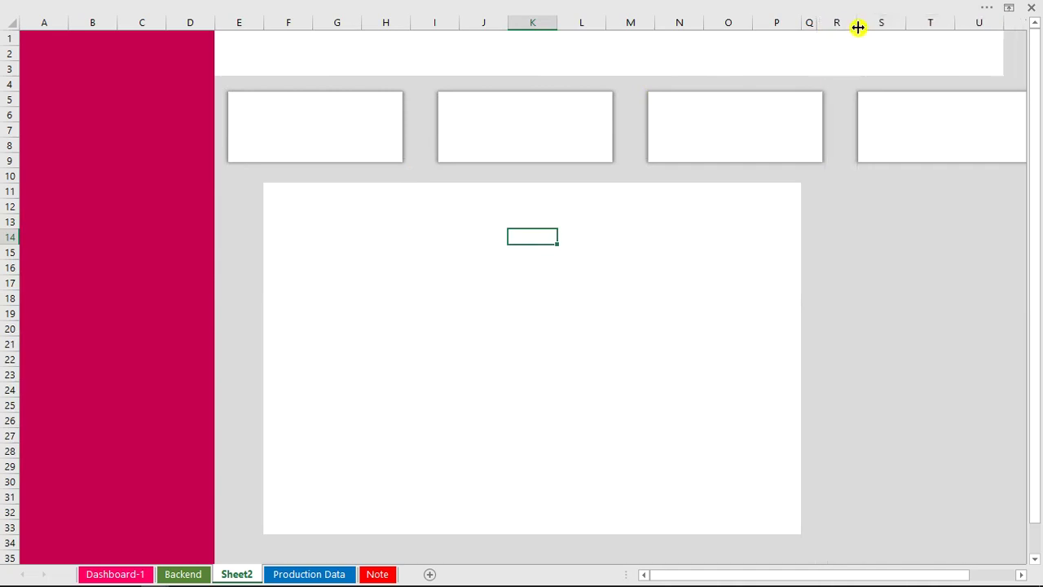
key("ctrl+z")
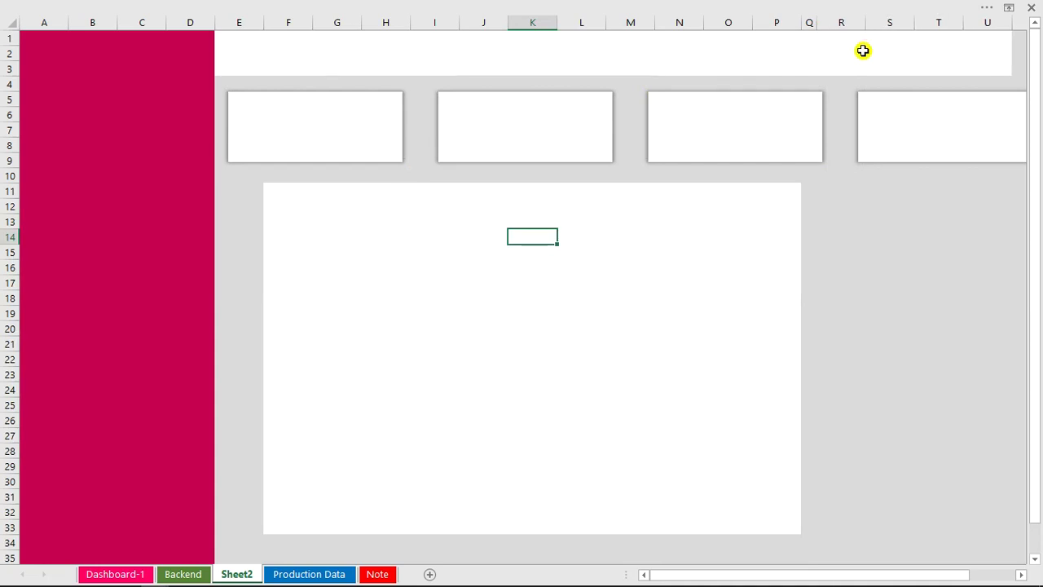
Fill the range R11:U33 white as a second panel beside the main one.
left_click(819, 204)
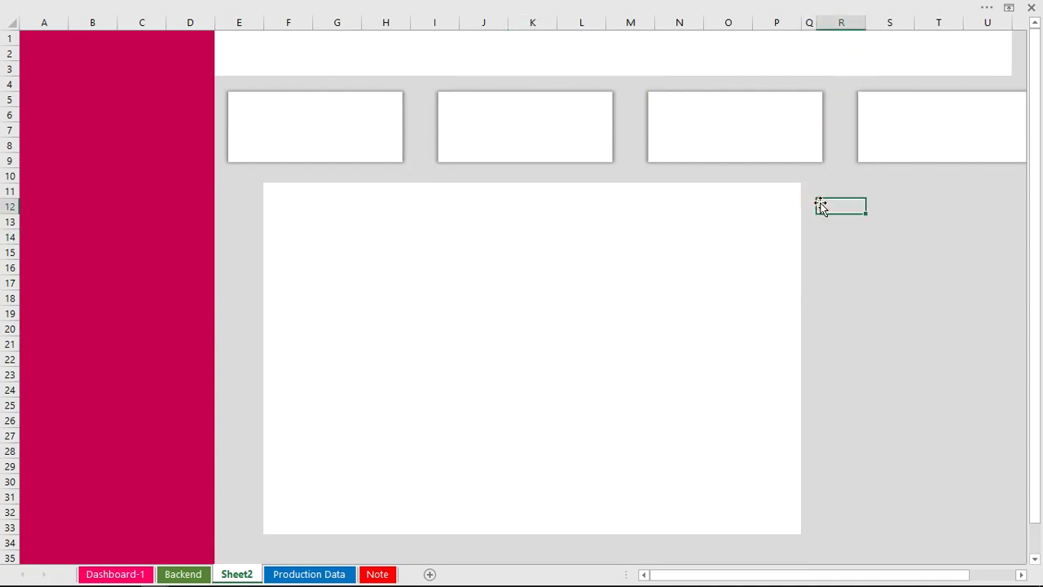
left_click(820, 189)
left_click_drag(821, 189, 984, 526)
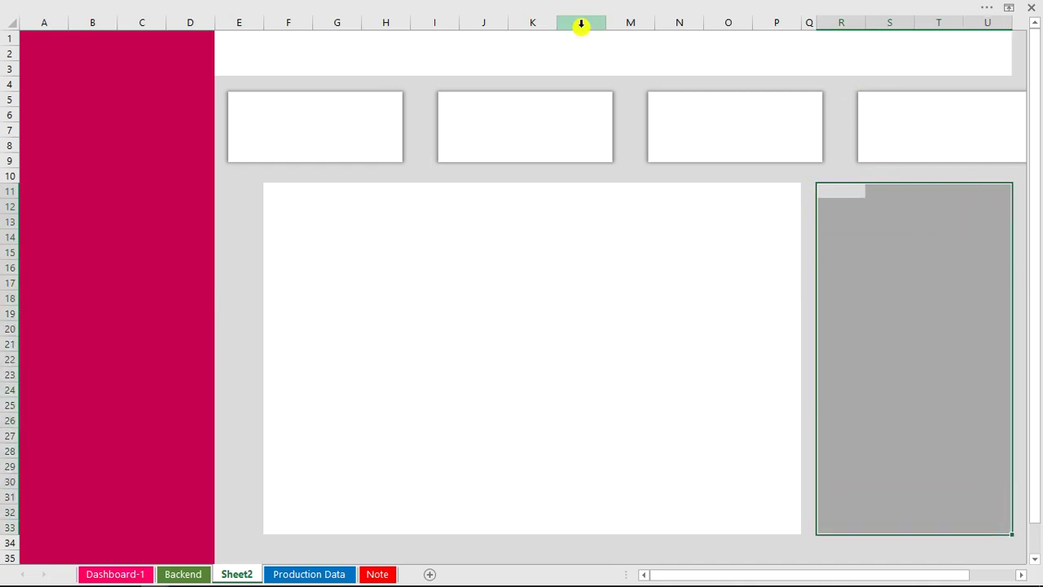
left_click(531, 3)
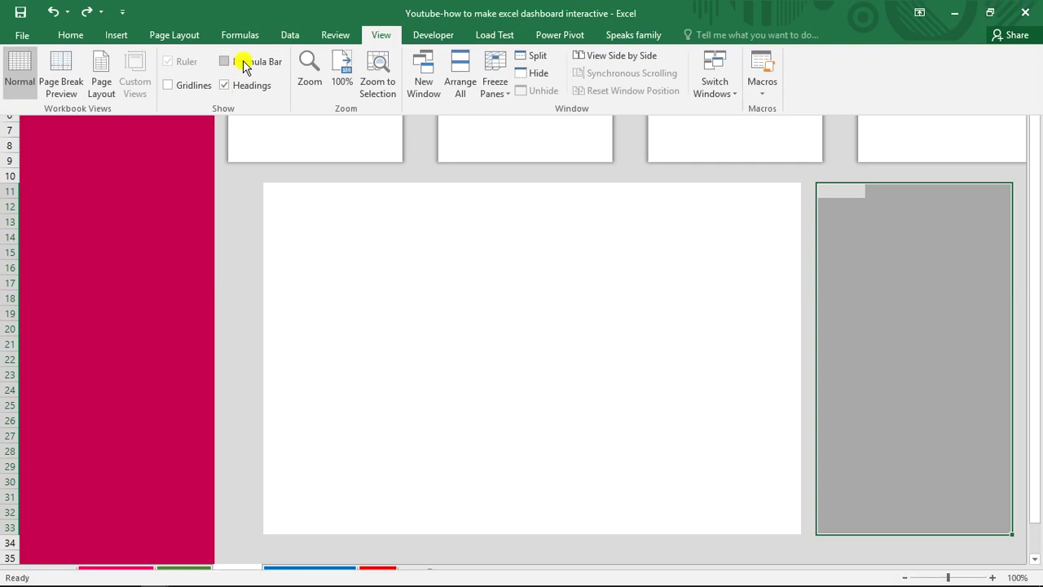
left_click(70, 35)
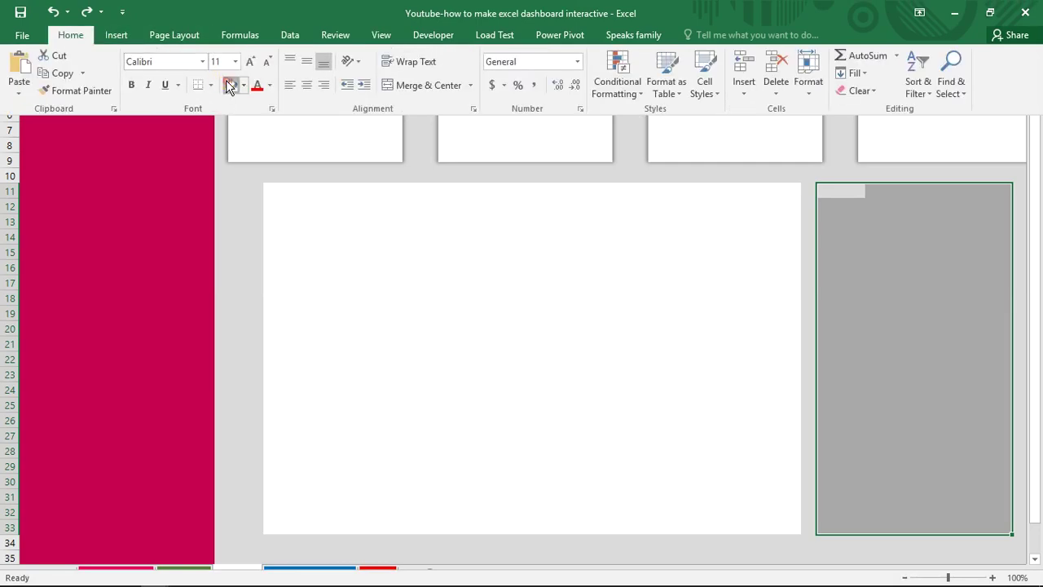
left_click(228, 85)
left_click(435, 256)
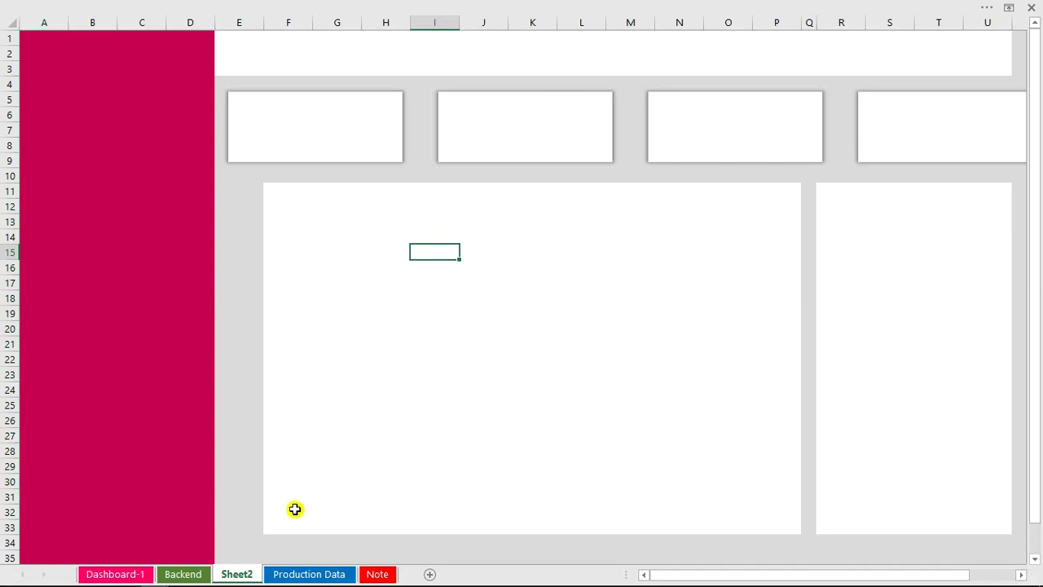
Switch to the Dashboard-1 sheet and try the first and second week option buttons.
left_click(124, 572)
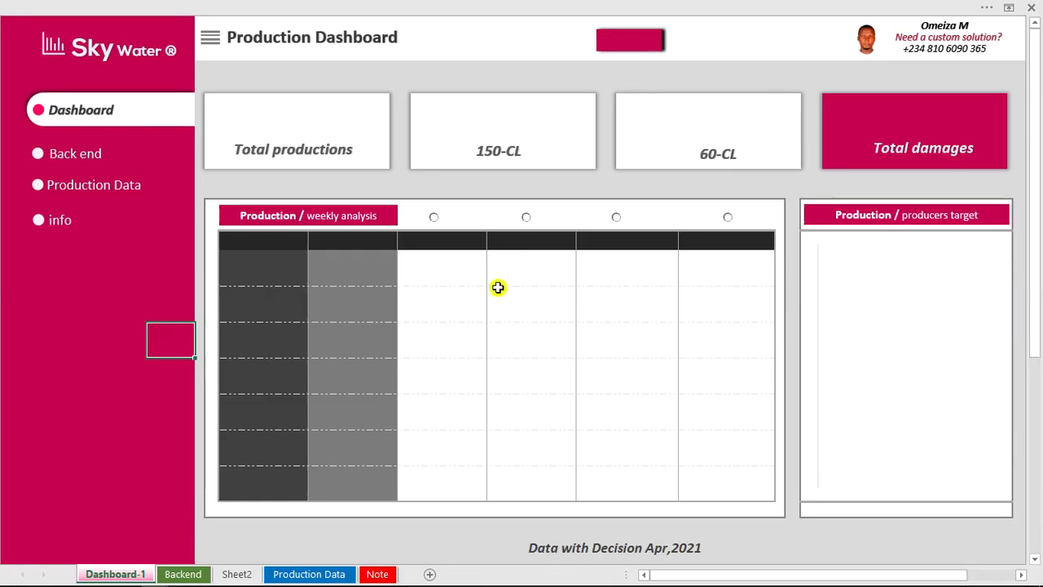
left_click(279, 258)
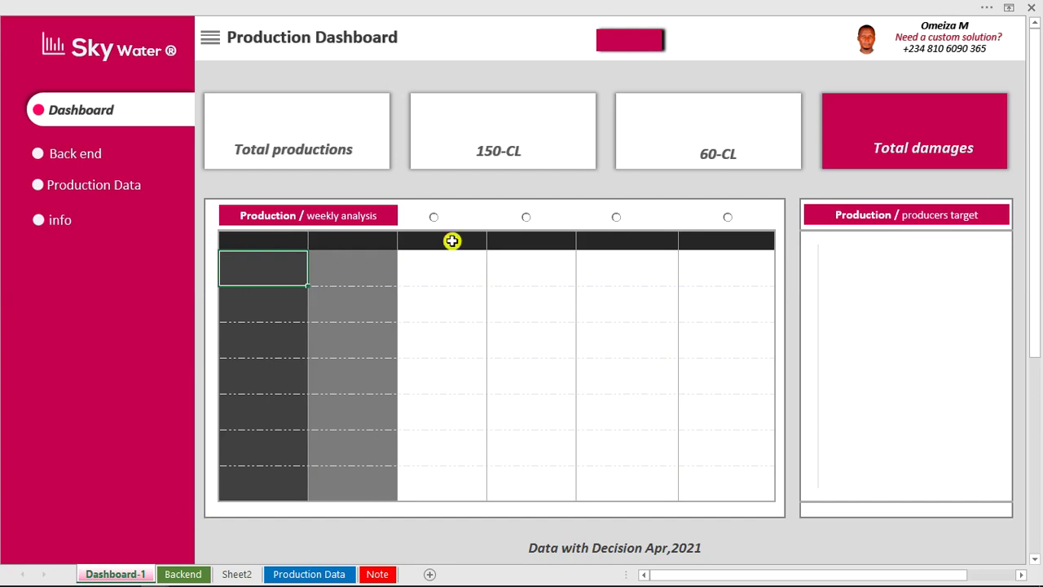
left_click(435, 219)
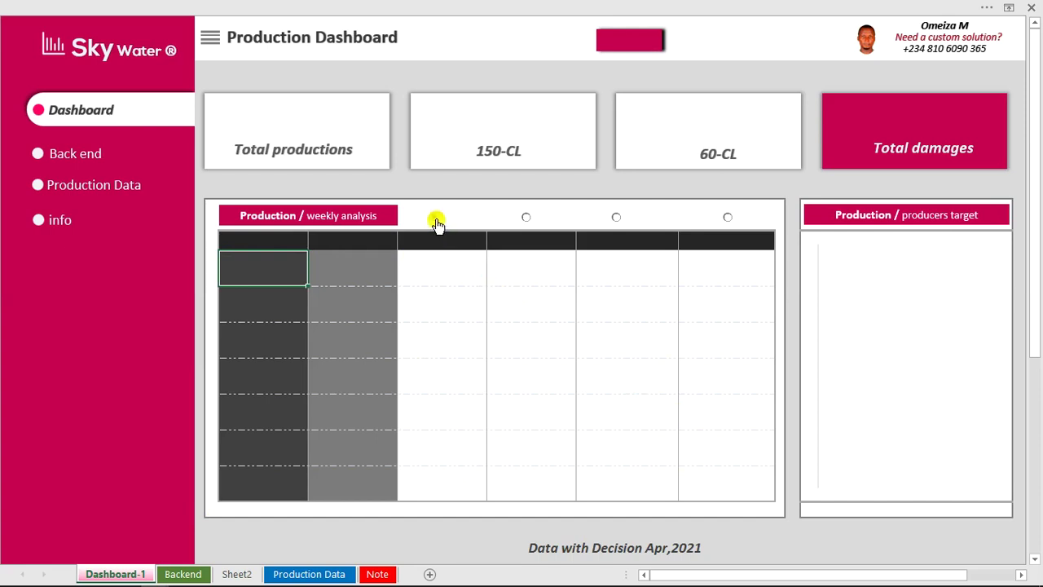
left_click(527, 218)
Draw a trial option button inside the weekly analysis table, then delete it.
left_click(487, 5)
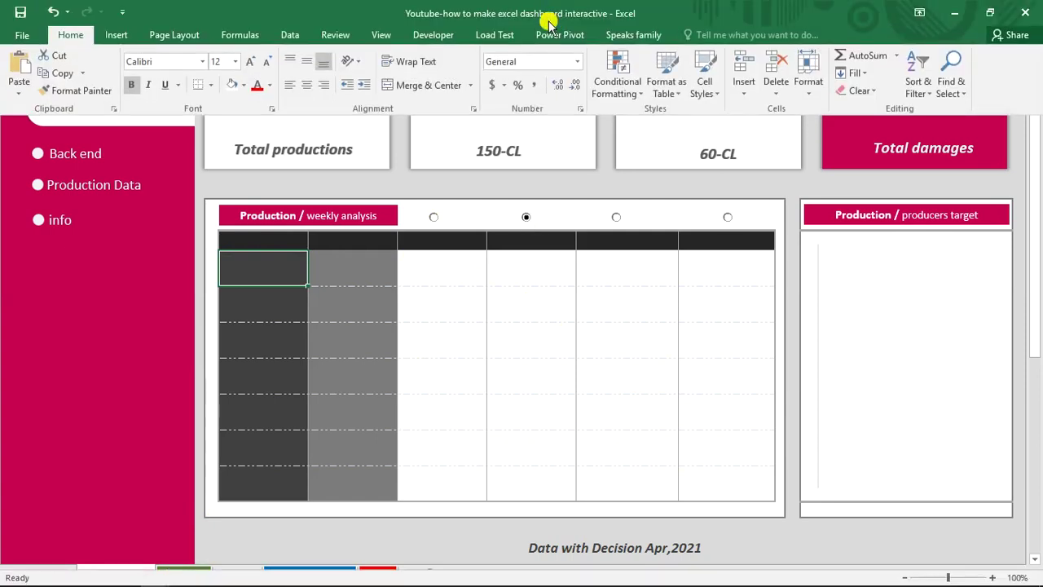
left_click(430, 35)
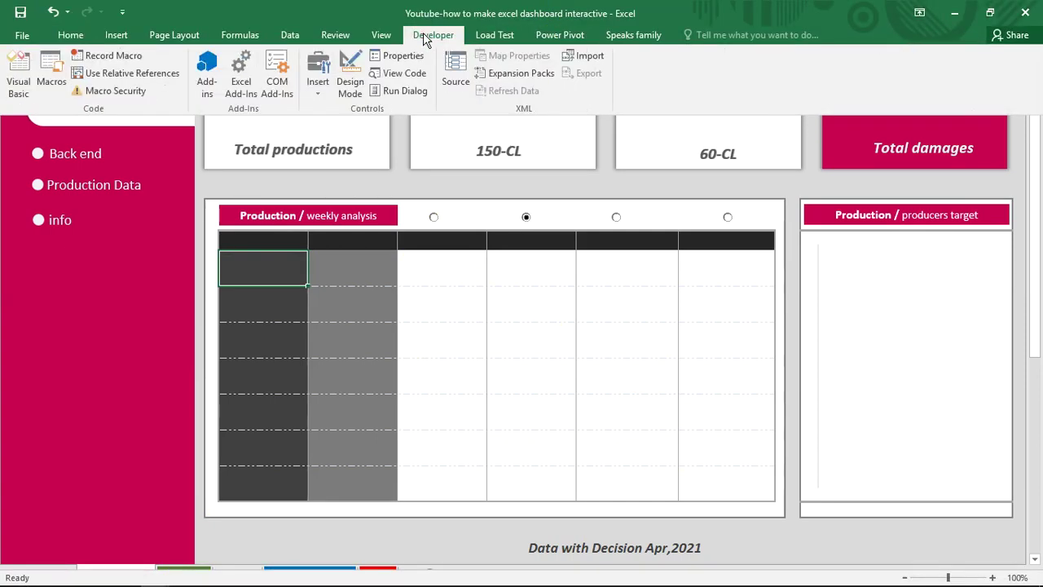
left_click(317, 89)
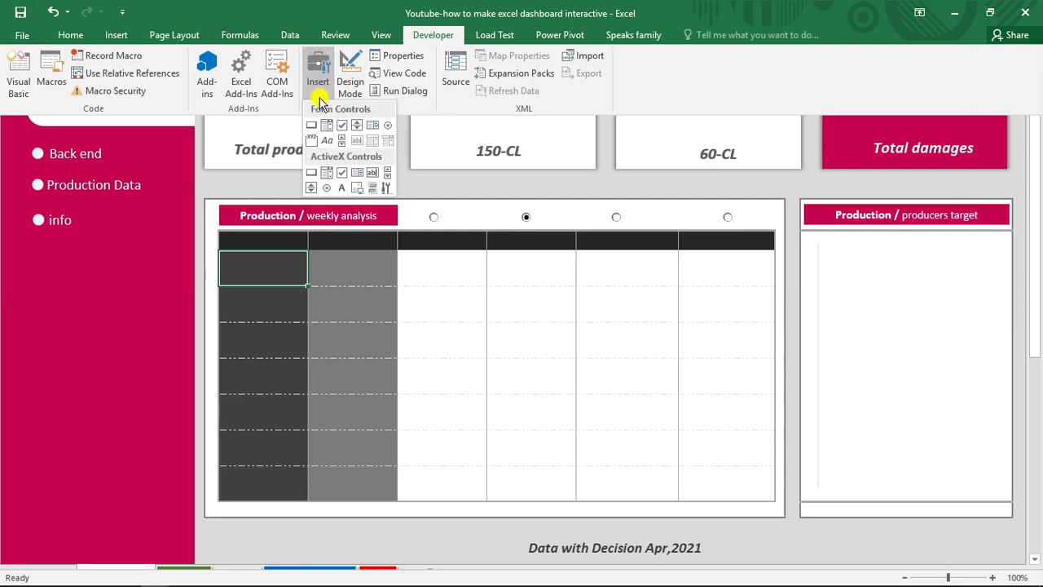
left_click(386, 133)
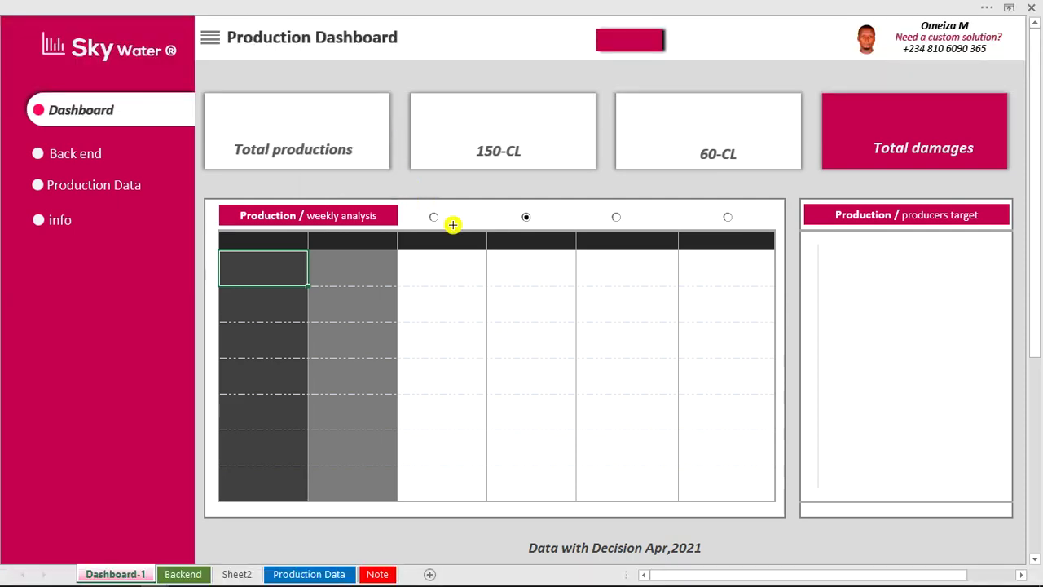
left_click_drag(449, 275, 479, 290)
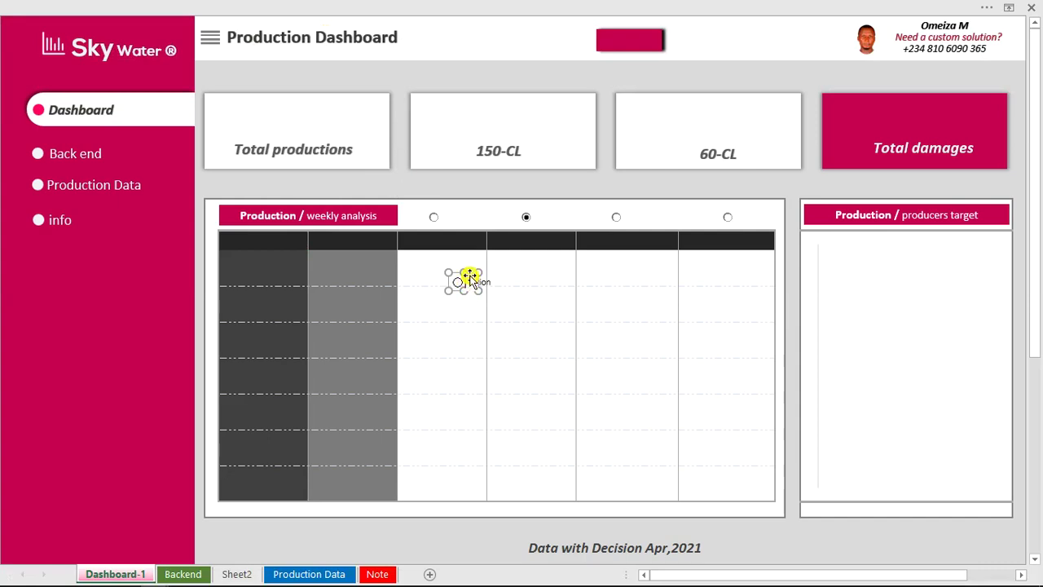
left_click(466, 269)
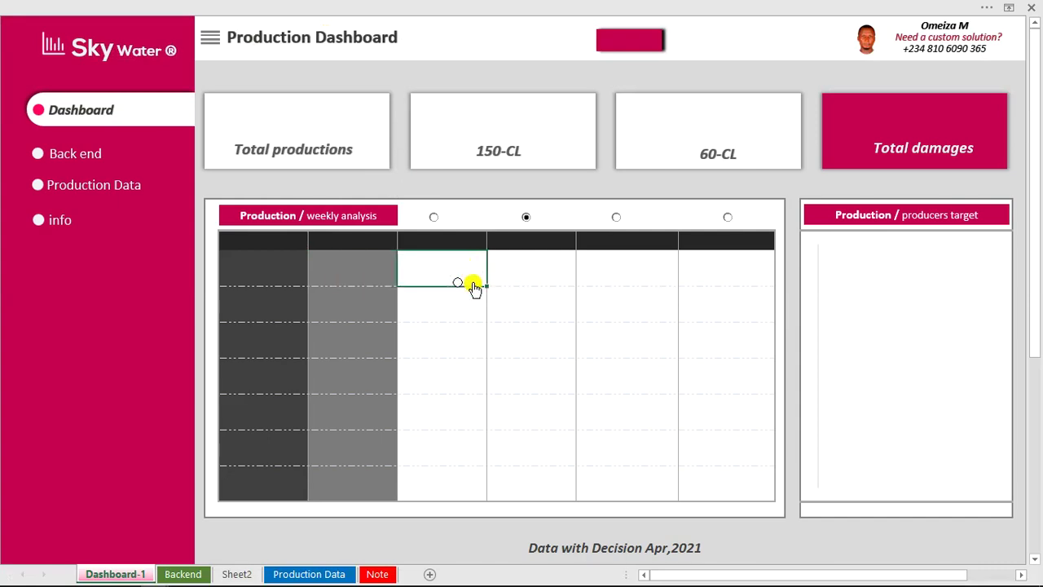
left_click(457, 285)
left_click(457, 285, "ctrl")
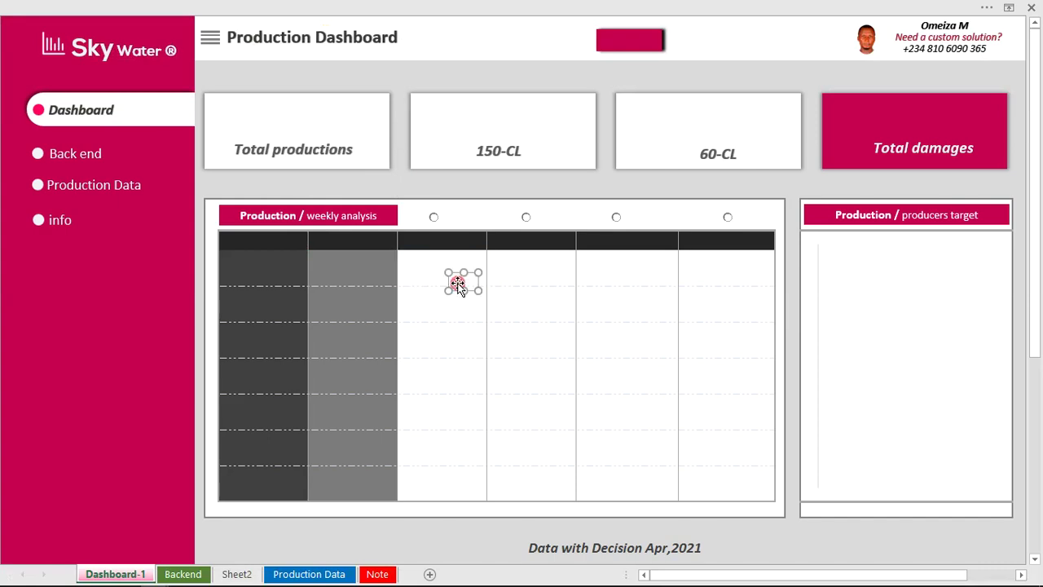
key("Delete")
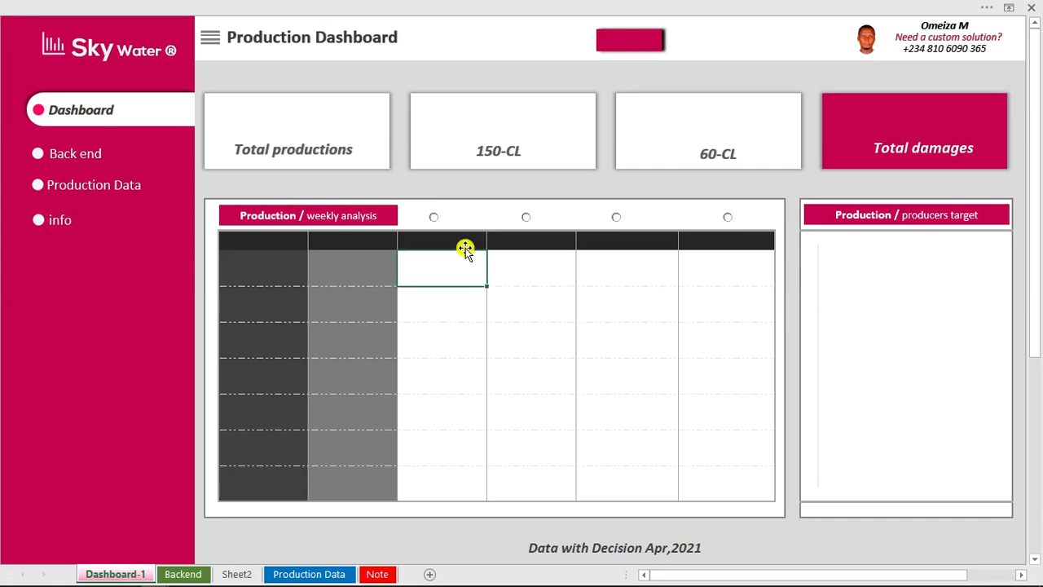
left_click(463, 187)
Check that the first option button's cell link is Backend!$G$12, closing without changes.
right_click(436, 220)
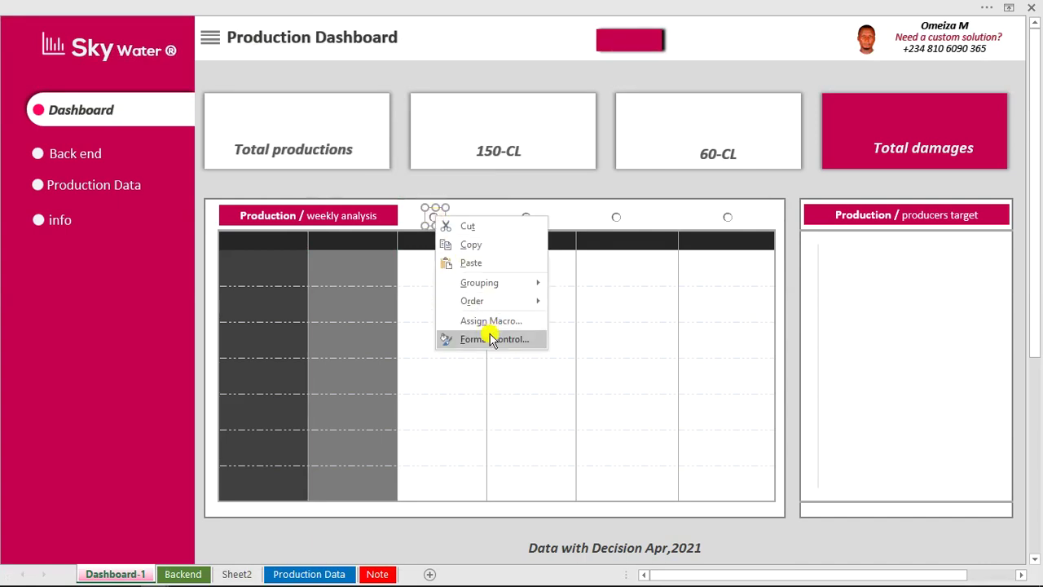
left_click(493, 339)
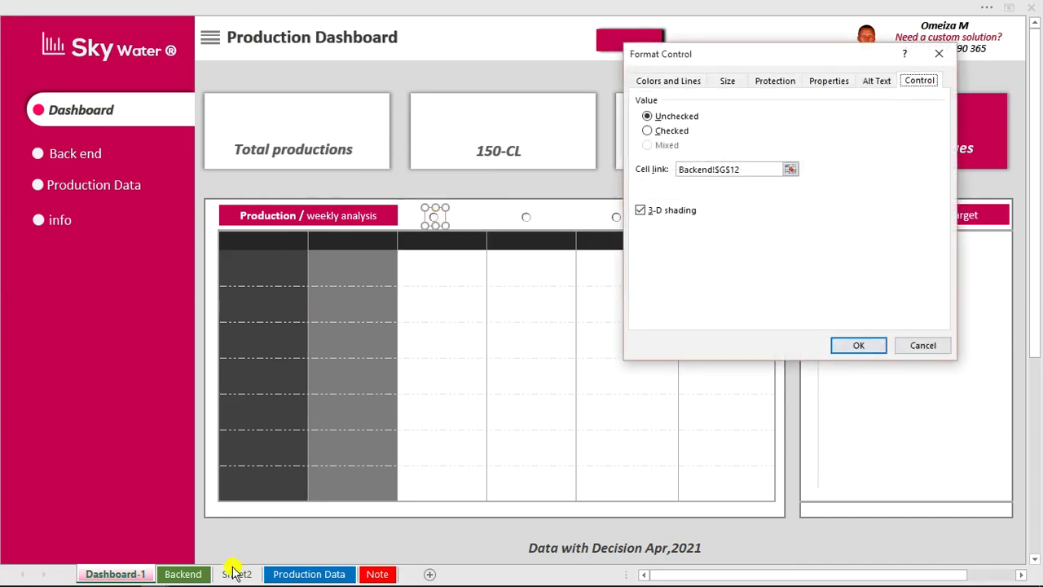
left_click(763, 170)
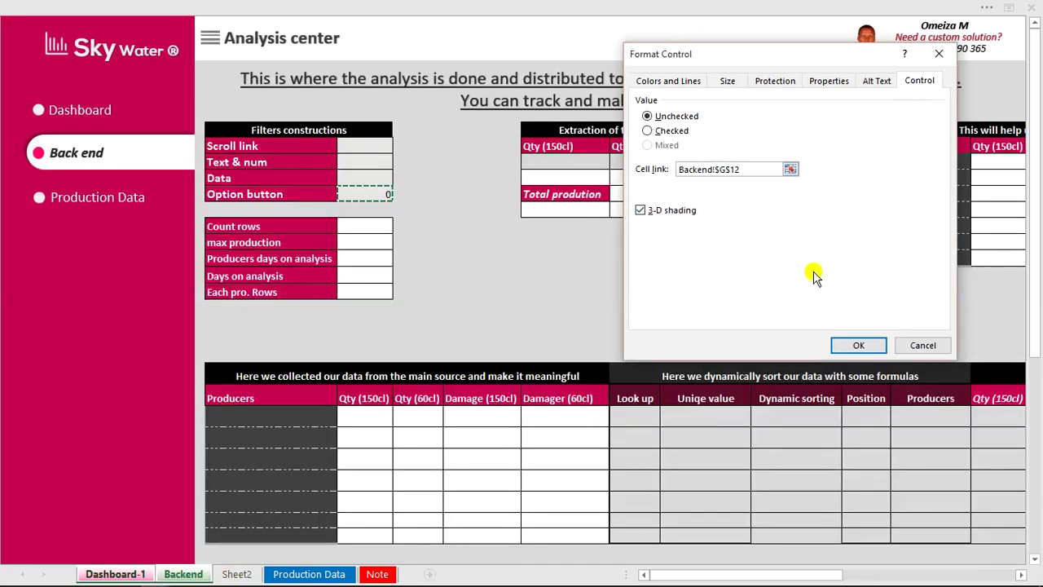
left_click(923, 345)
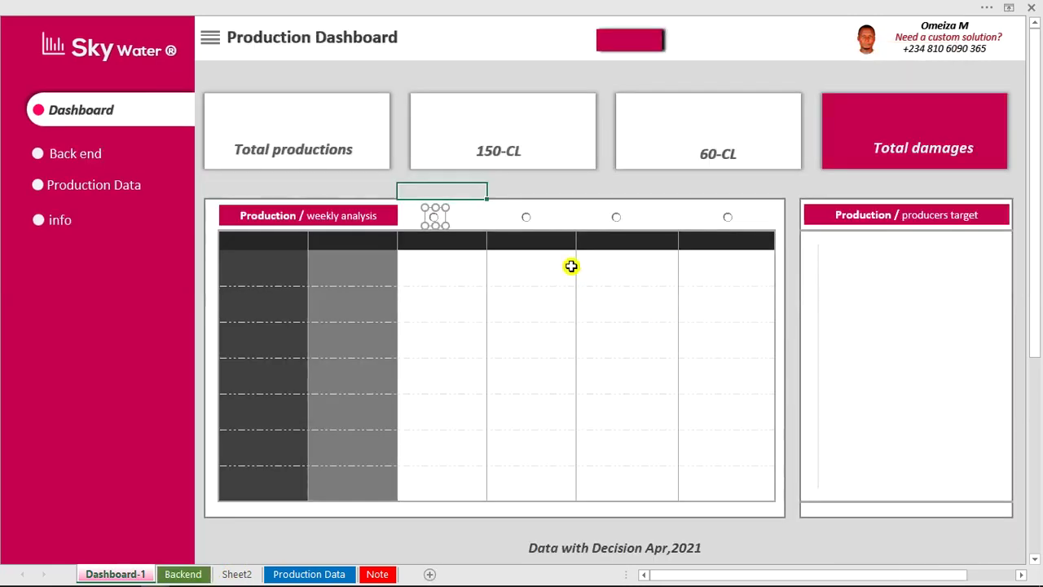
left_click(561, 238)
Select the fourth option button, confirm Backend's Option button cell reads 4, and open Production Data.
left_click(433, 217)
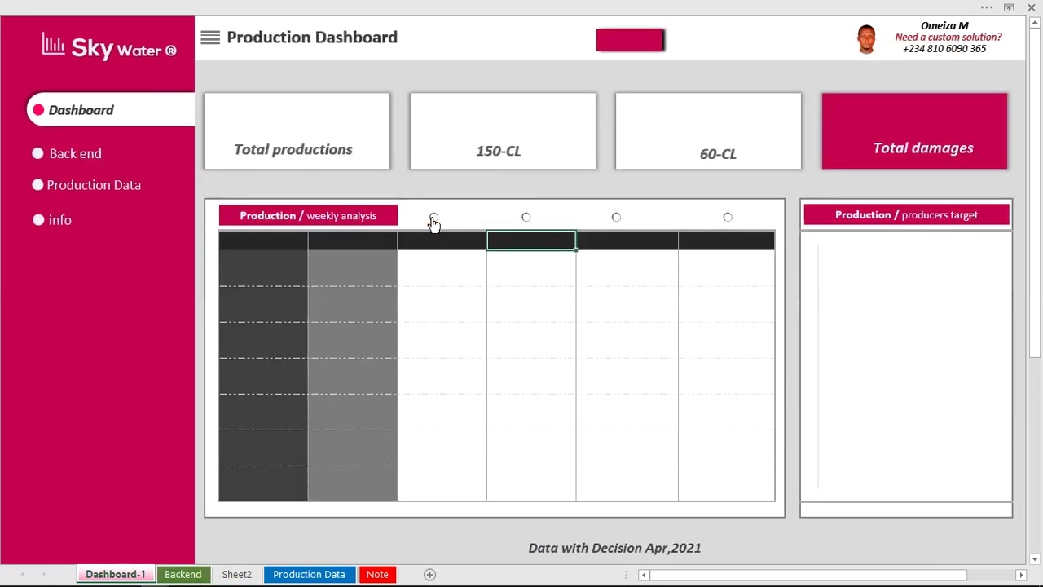
left_click(246, 575)
left_click(183, 574)
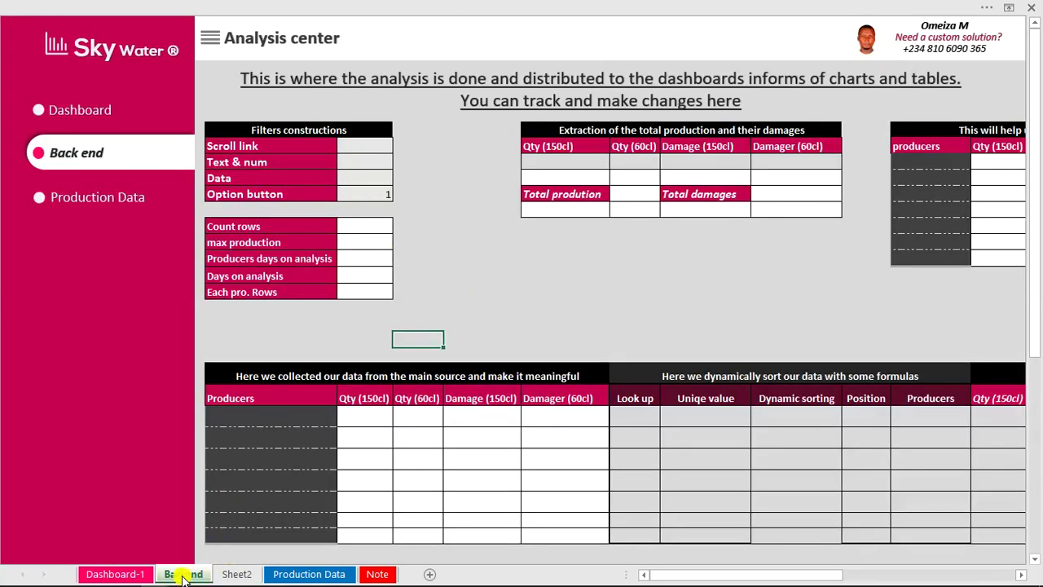
left_click(130, 574)
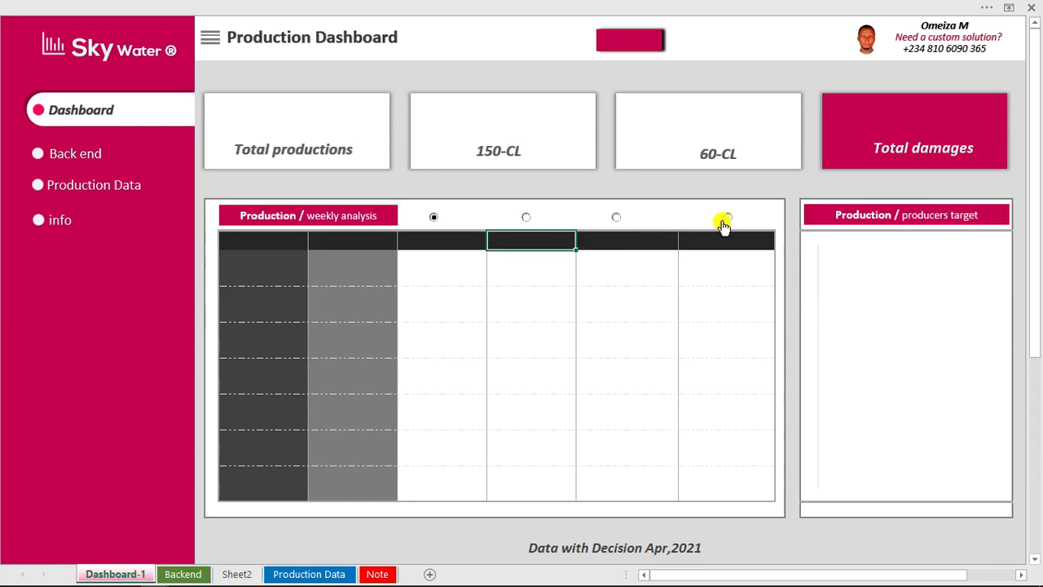
left_click(730, 217)
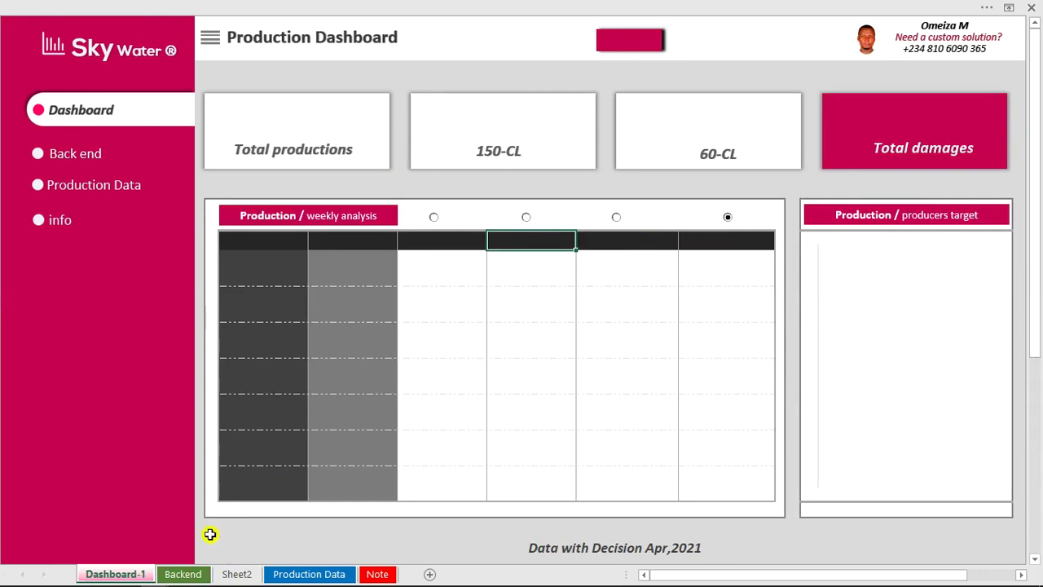
left_click(183, 574)
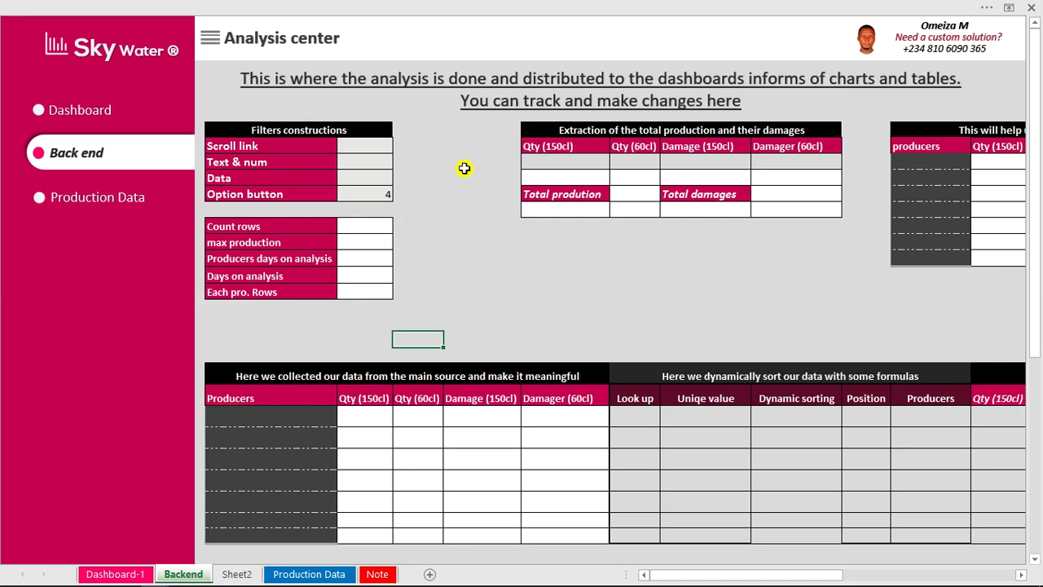
left_click(131, 204)
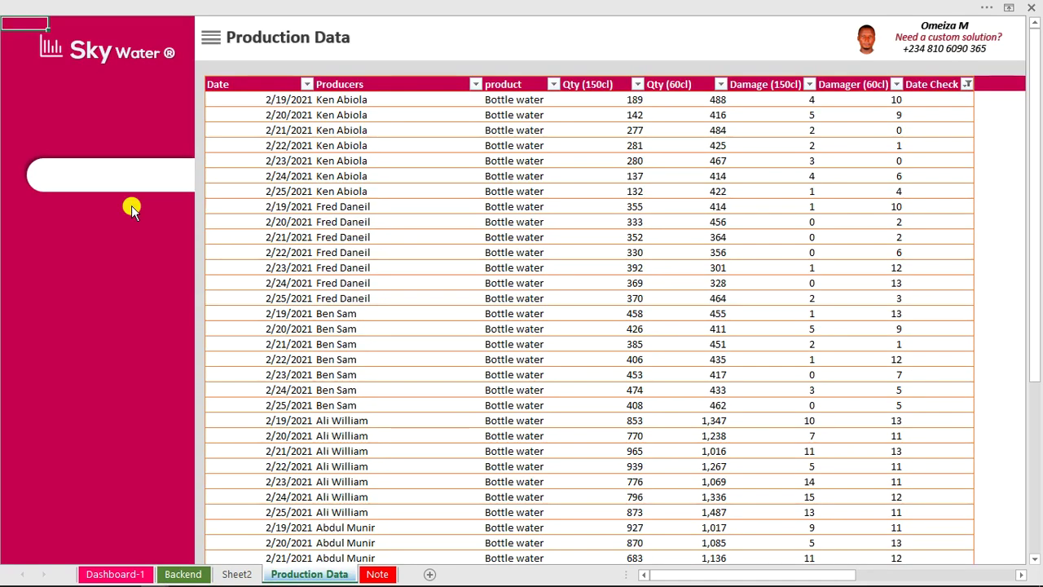
Replace the Table Name Data_Source with production_data in Table Design.
left_click(530, 180)
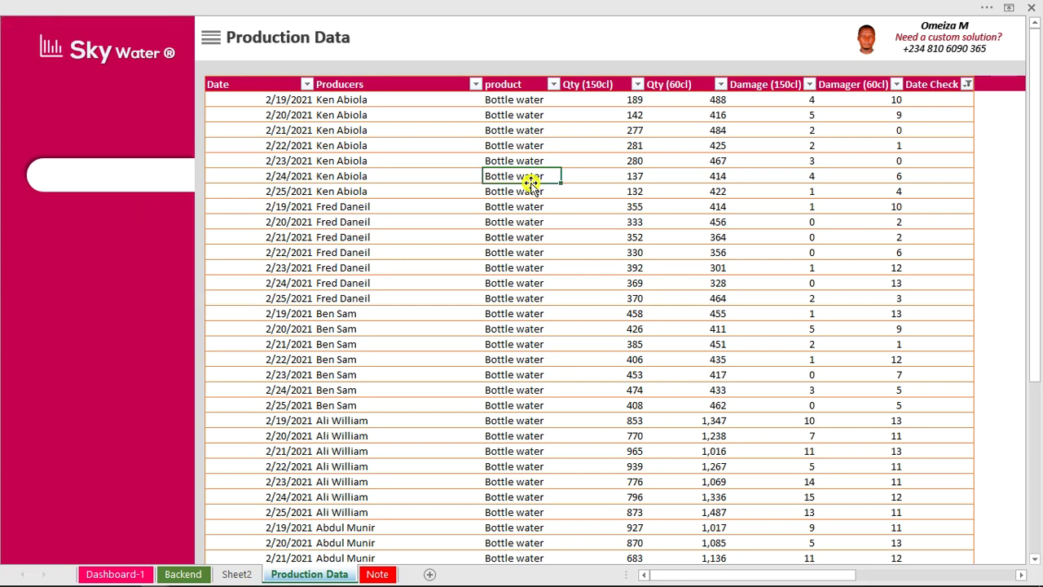
left_click(687, 8)
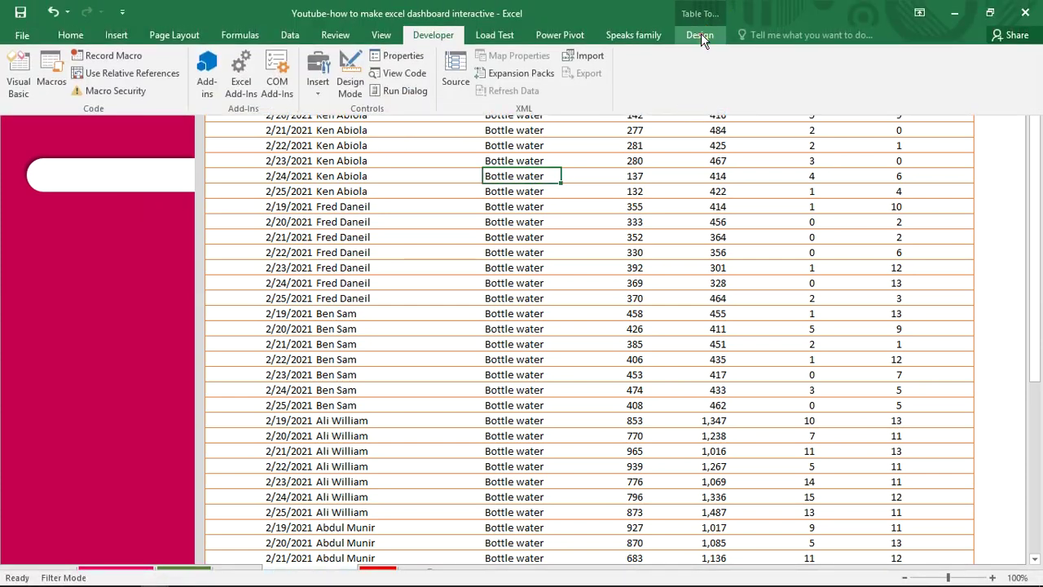
left_click(701, 36)
left_click(39, 71)
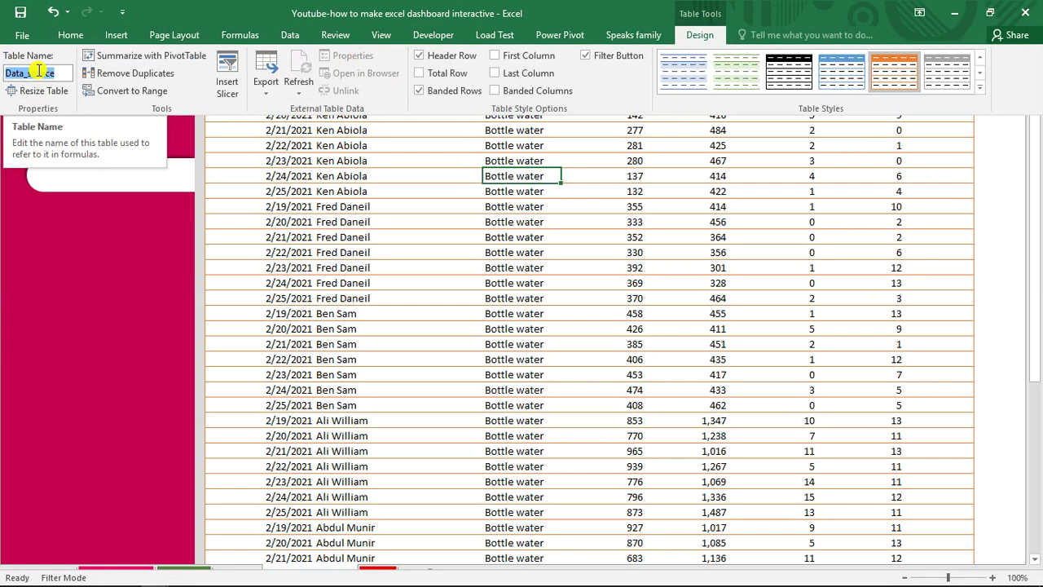
type("pro")
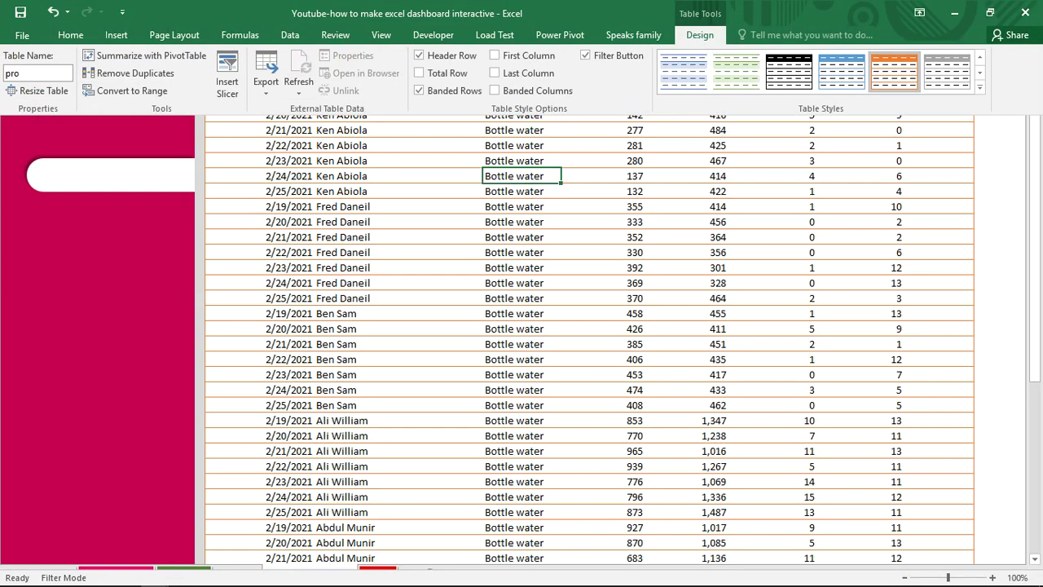
type("duction_data")
Confirm the production_data name, try and cancel an AND formula in Date Check, and zoom to 120%.
key("Return")
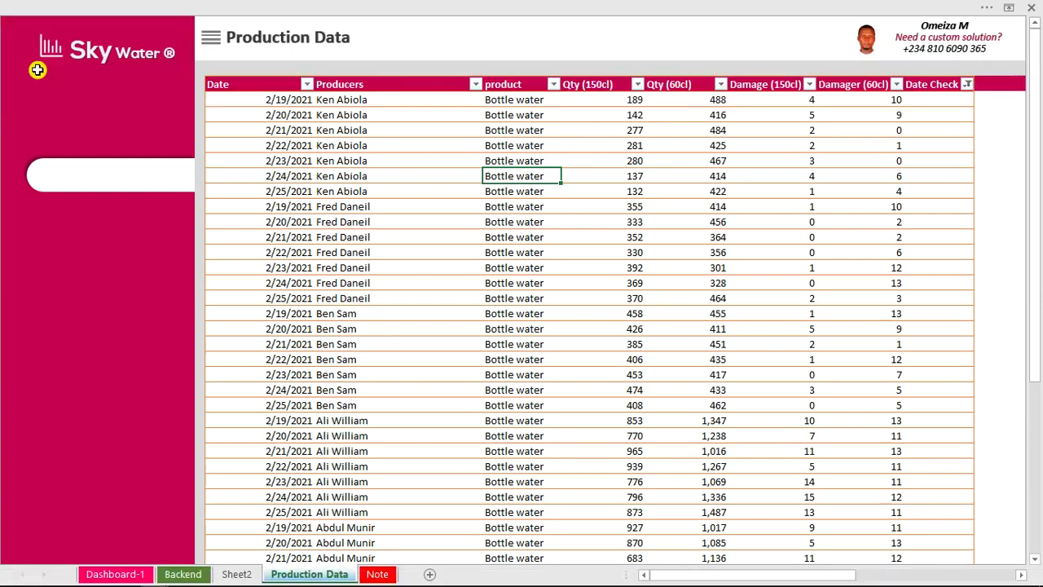
left_click(651, 237)
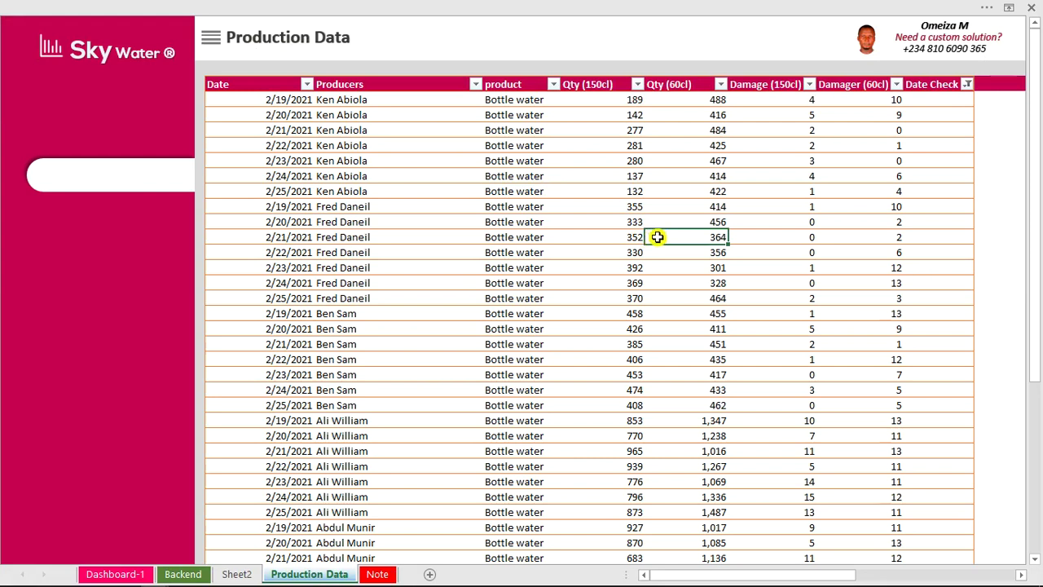
left_click(922, 97)
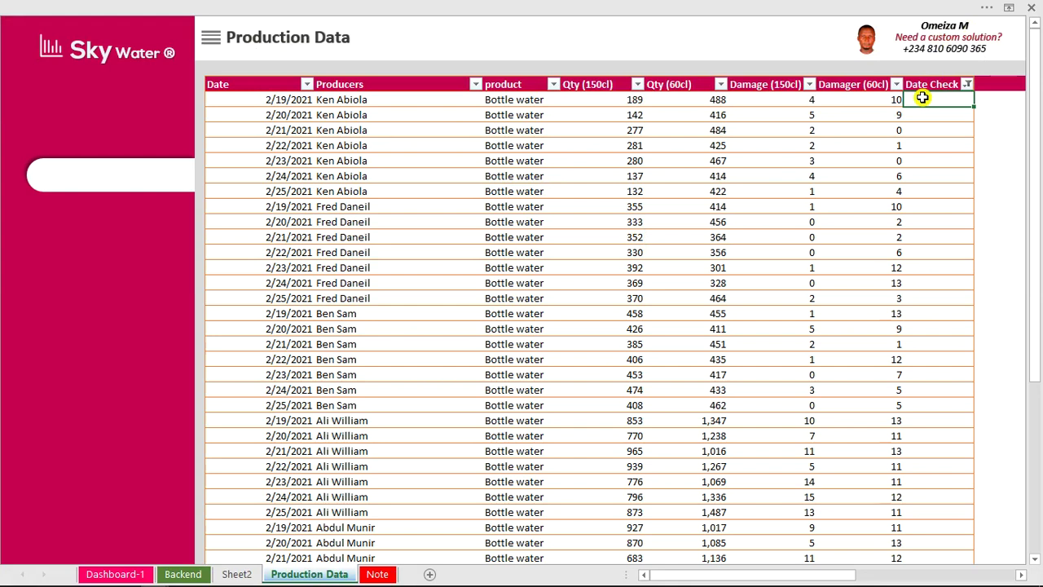
type("=a")
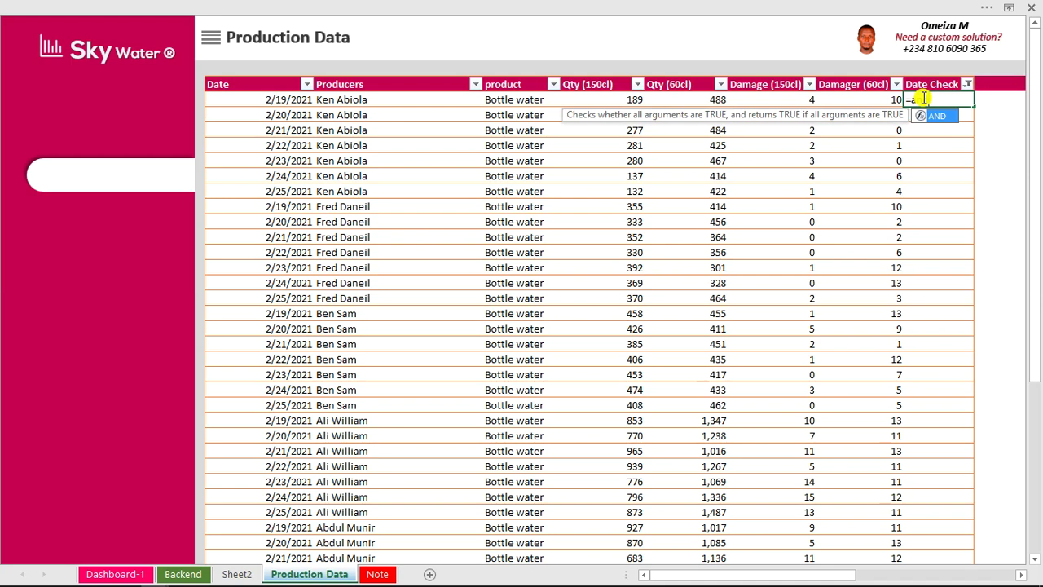
key("Tab")
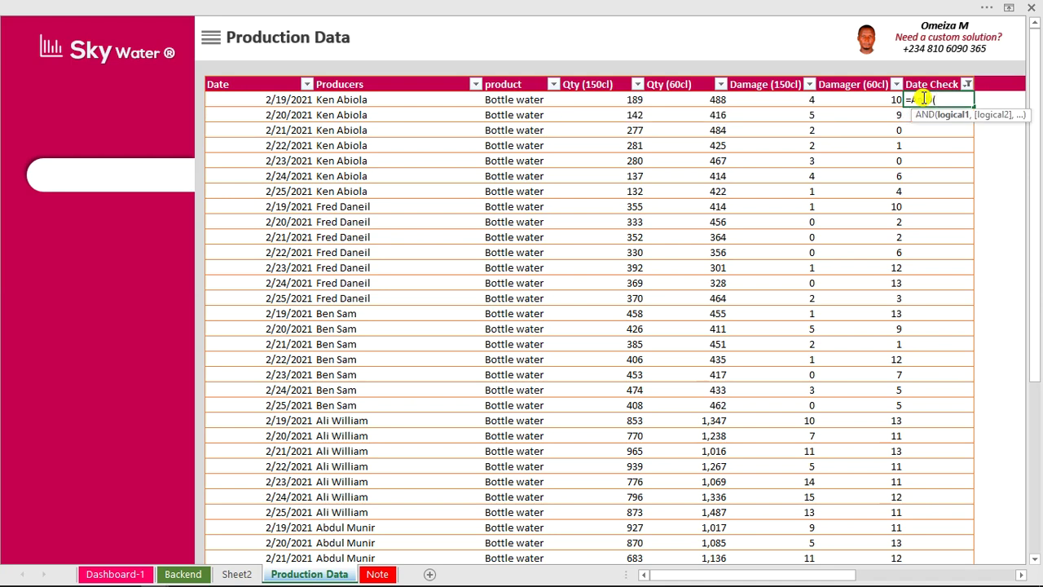
key("Escape")
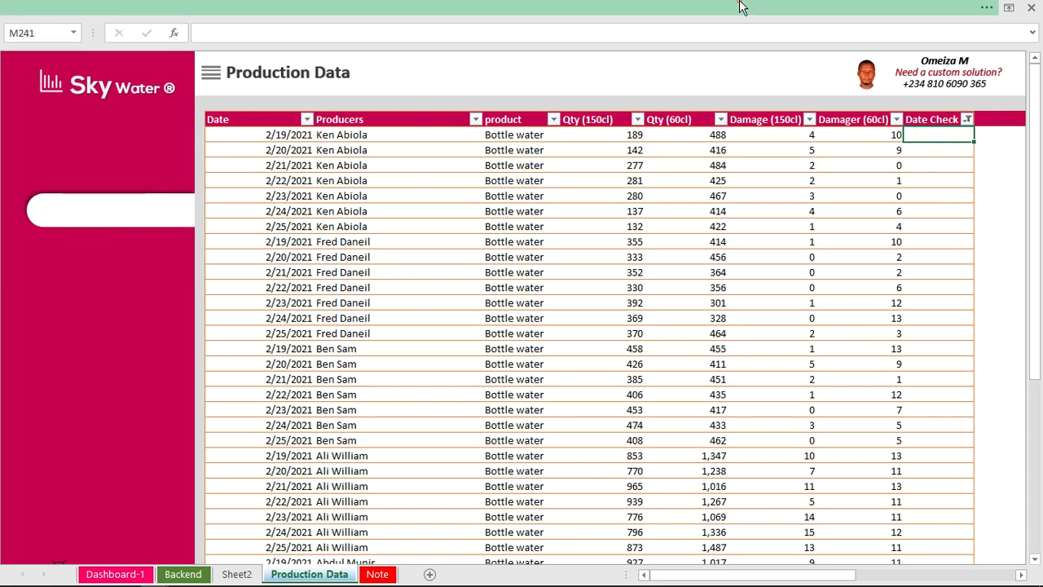
key("ctrl+shift+F1")
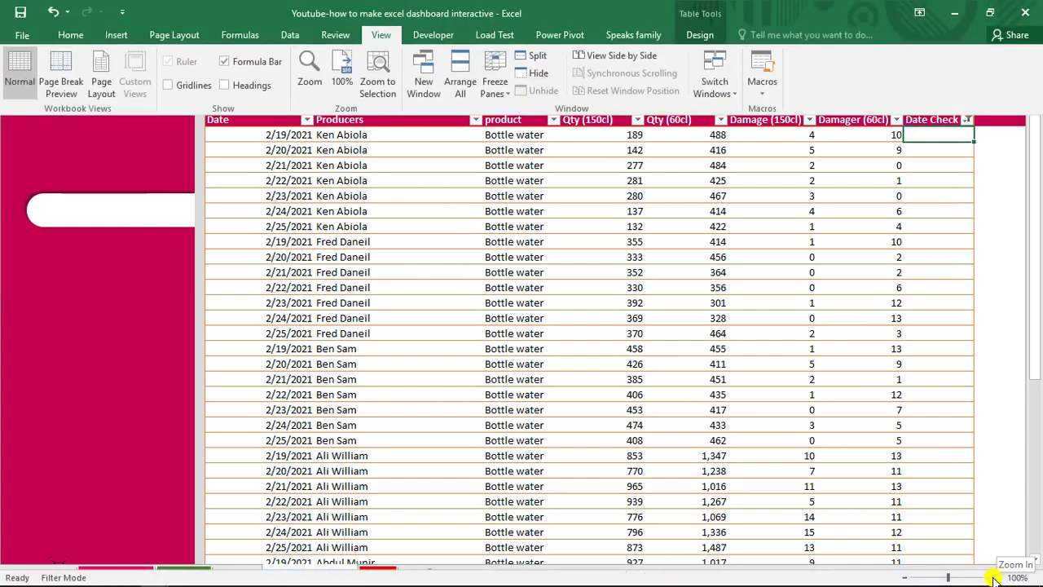
left_click(994, 577)
left_click(994, 577)
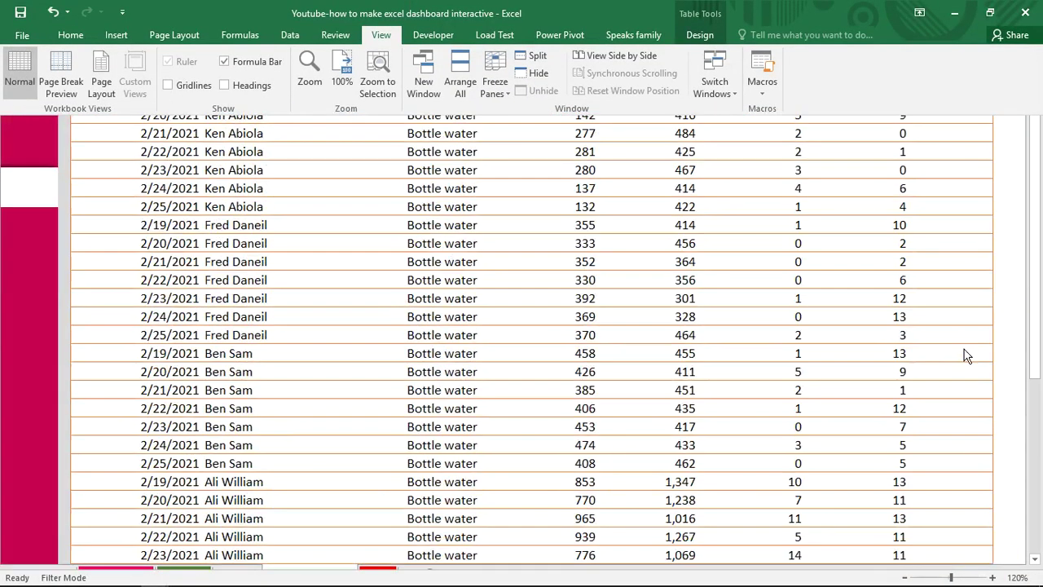
key("ctrl+shift+F1")
Start a Date Check AND formula comparing Date >= a Backend value, cancel it, and open Backend.
type("=and")
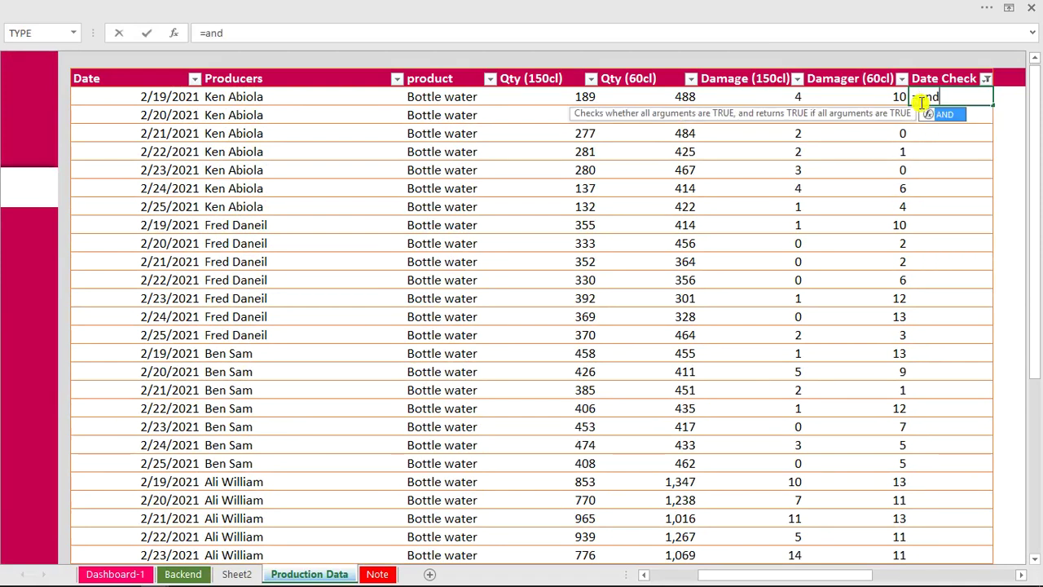
key("Tab")
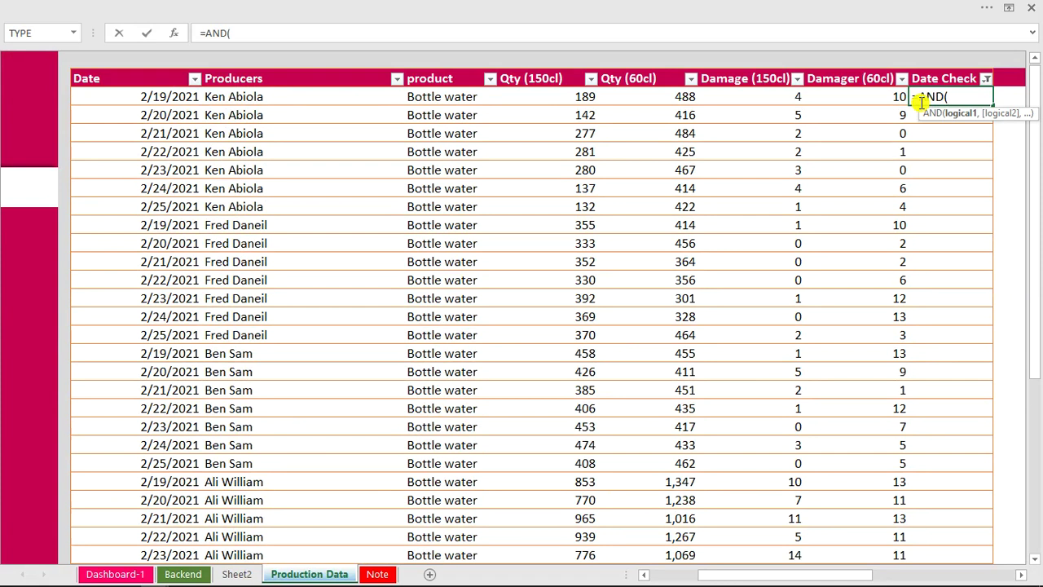
left_click(173, 99)
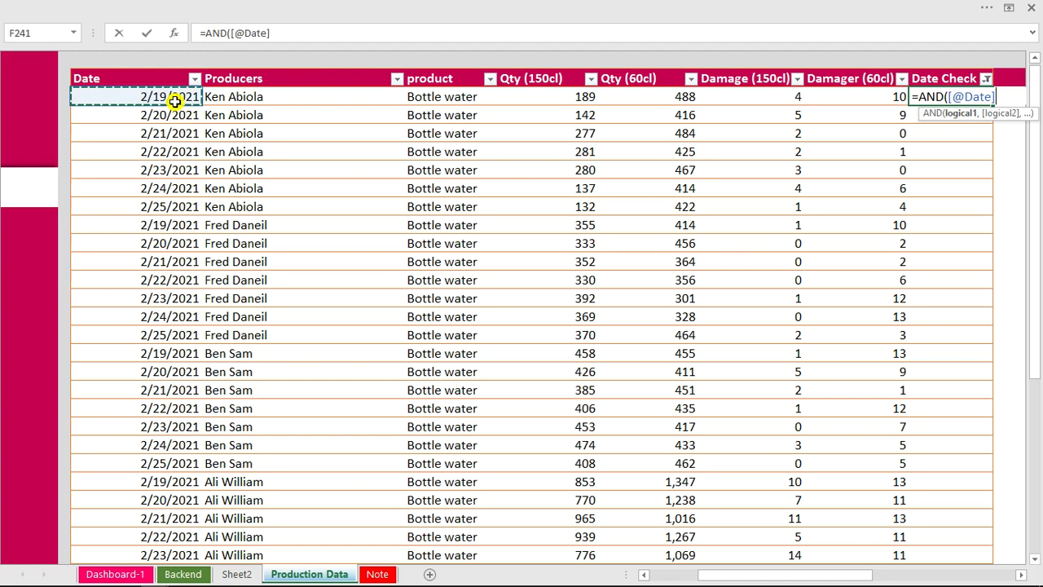
type(">=")
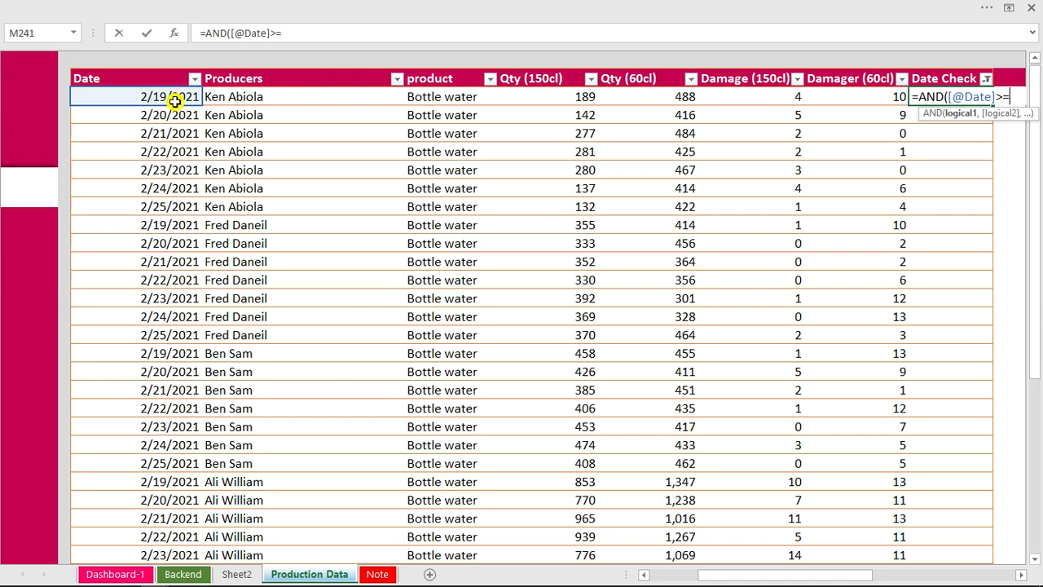
left_click(184, 575)
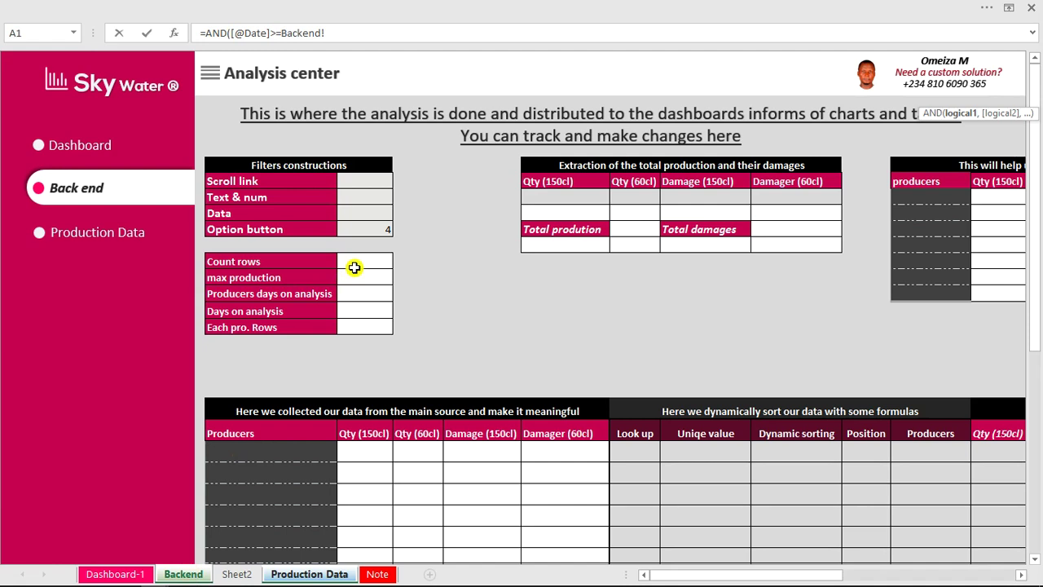
key("Escape")
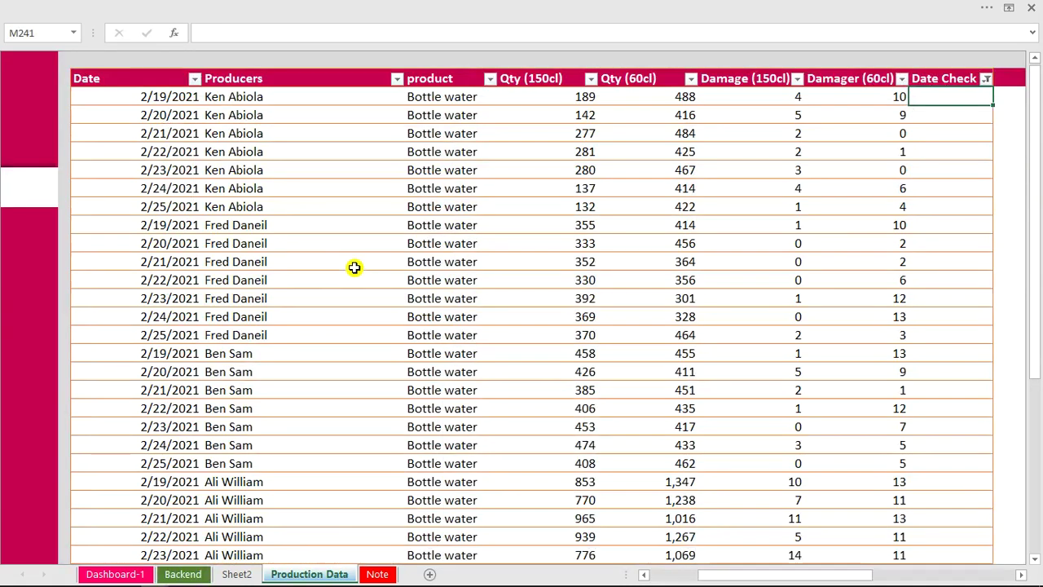
left_click(181, 573)
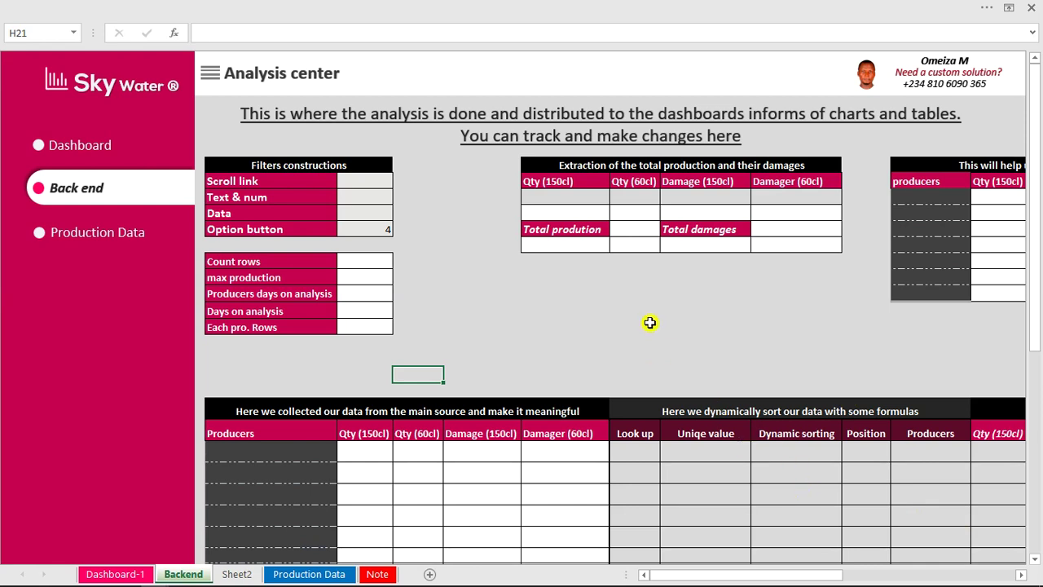
scroll(649, 322, "up", 2)
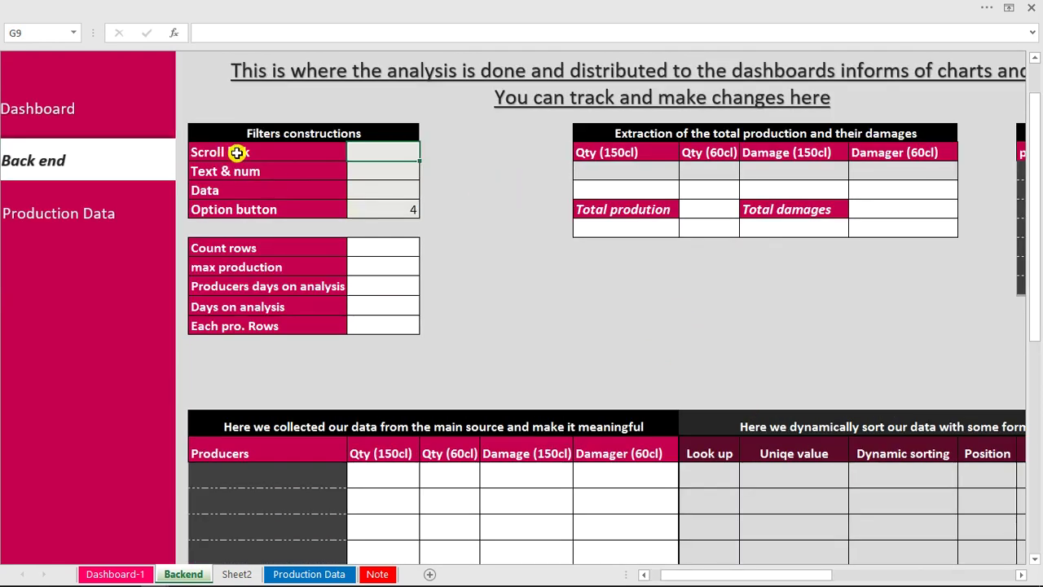
Draw a Form Controls scroll bar in the Dashboard-1 header beside the red title box.
left_click(133, 575)
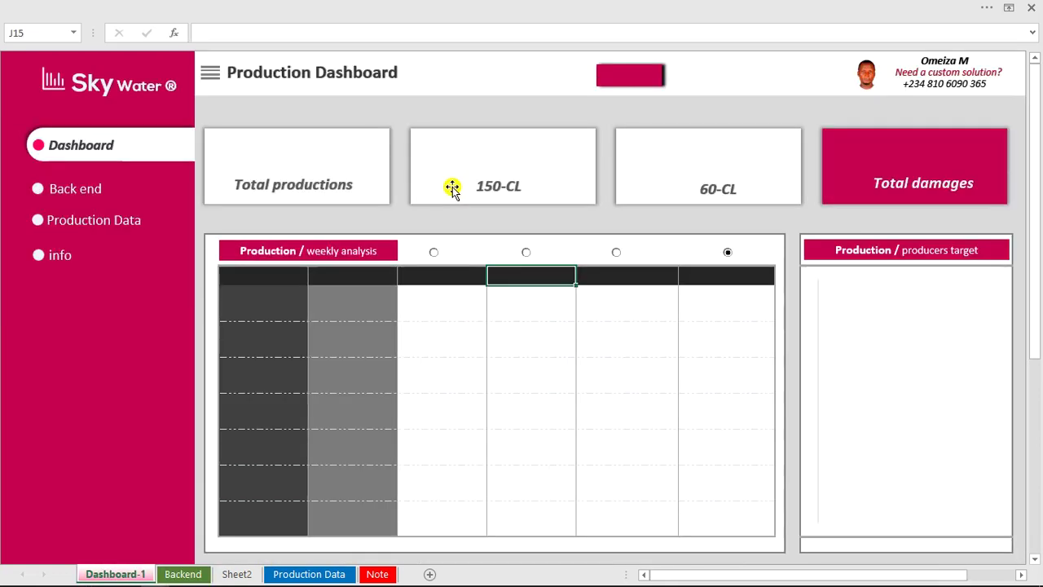
left_click(507, 6)
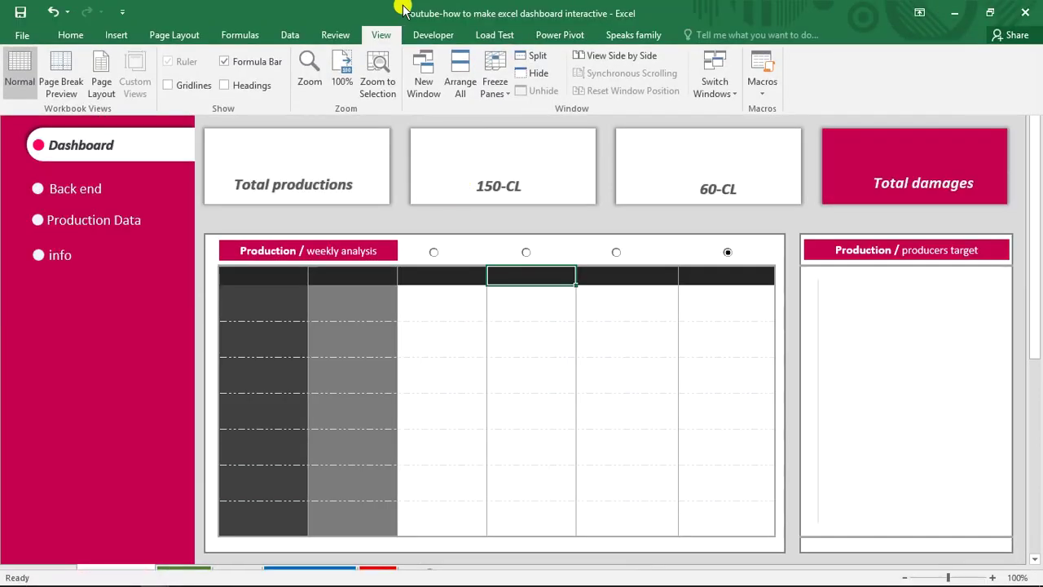
left_click(433, 37)
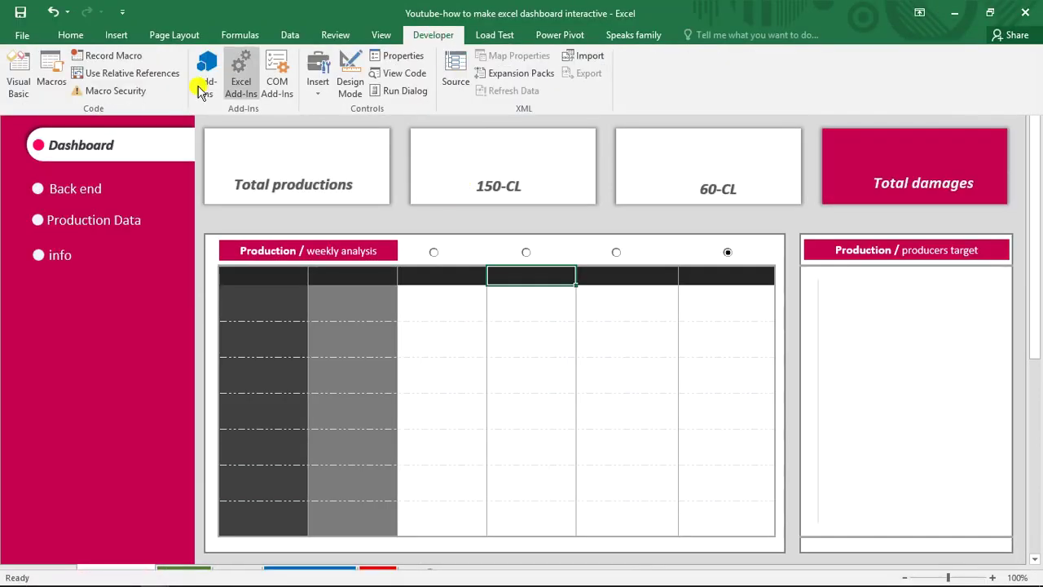
left_click(318, 91)
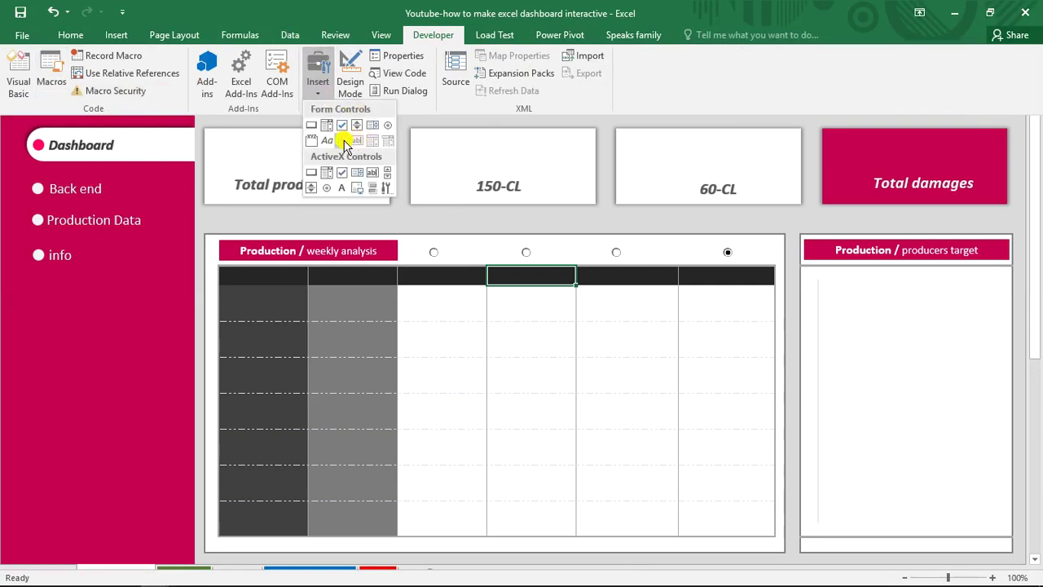
left_click(343, 141)
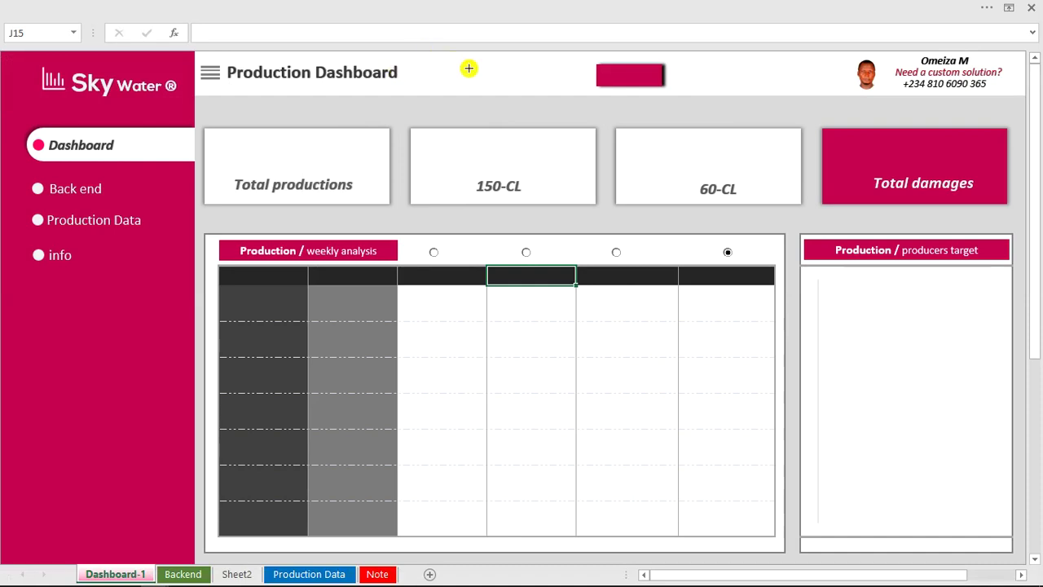
left_click_drag(469, 69, 568, 75)
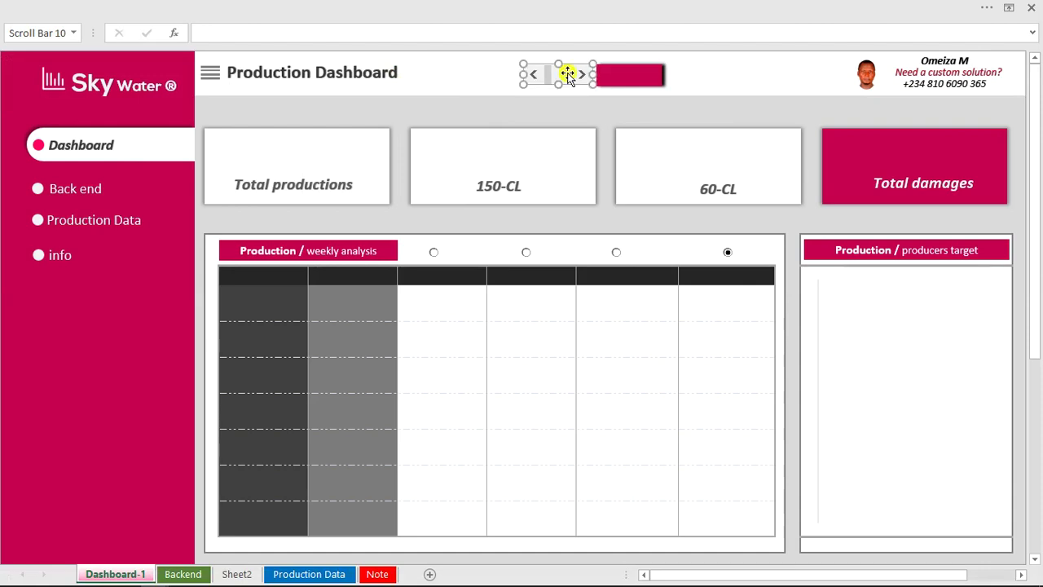
Set the scroll bar's current value 1, minimum 1, maximum 18 and page change 5.
right_click(568, 75)
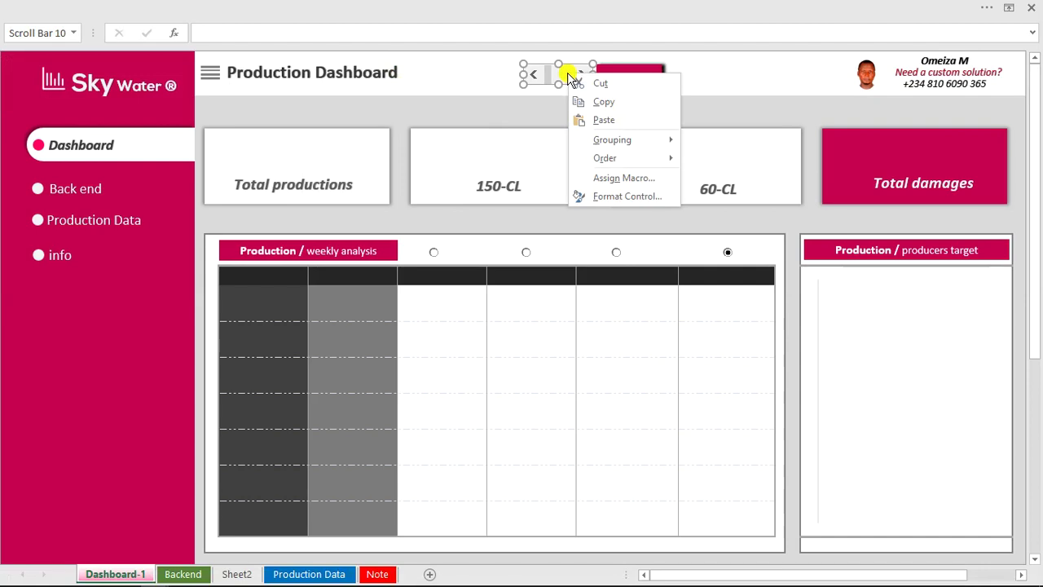
left_click(622, 199)
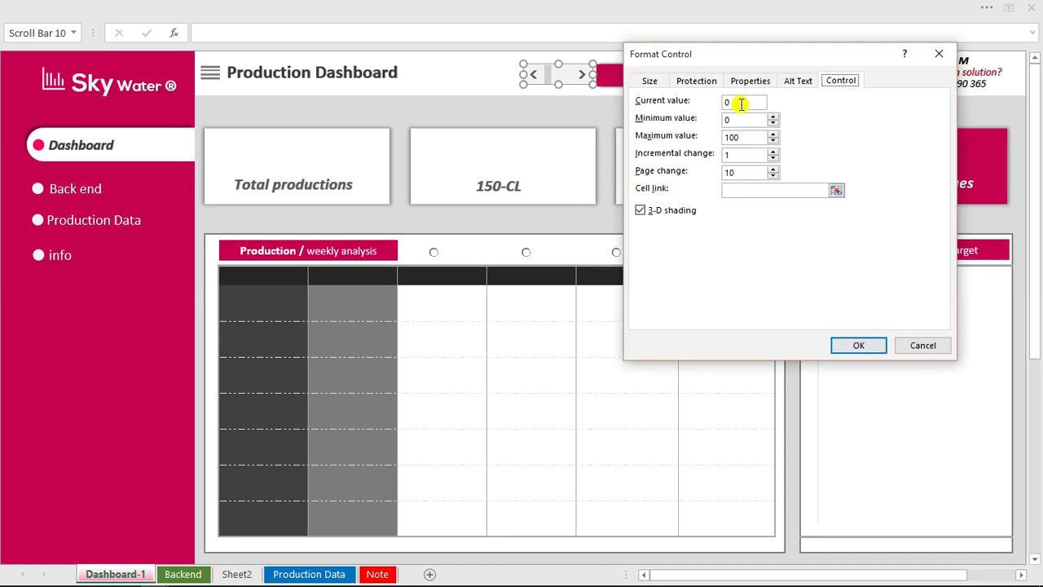
double_click(725, 103)
type("1")
double_click(742, 120)
type("1")
left_click_drag(757, 137, 721, 144)
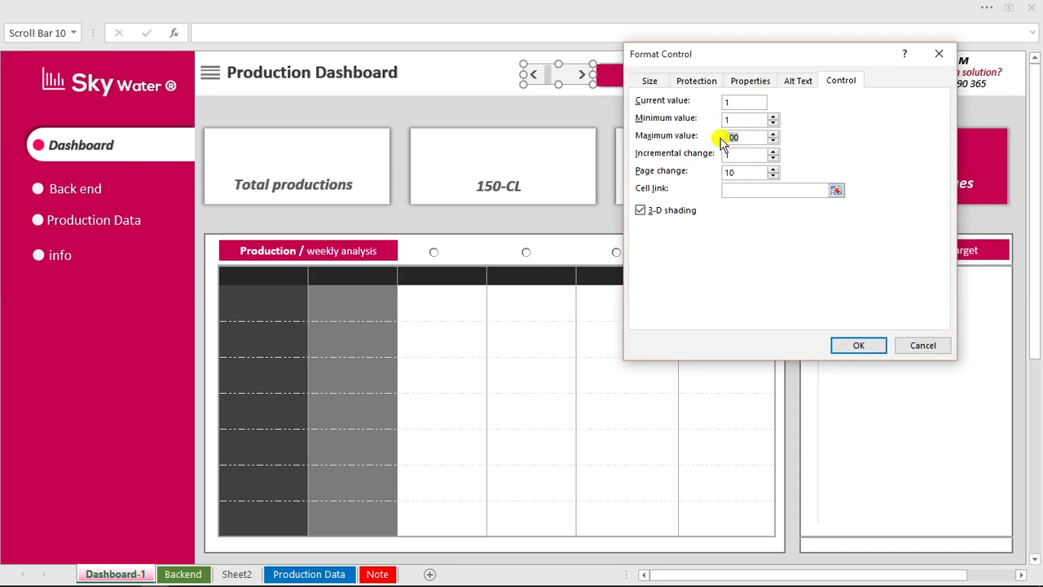
type("18")
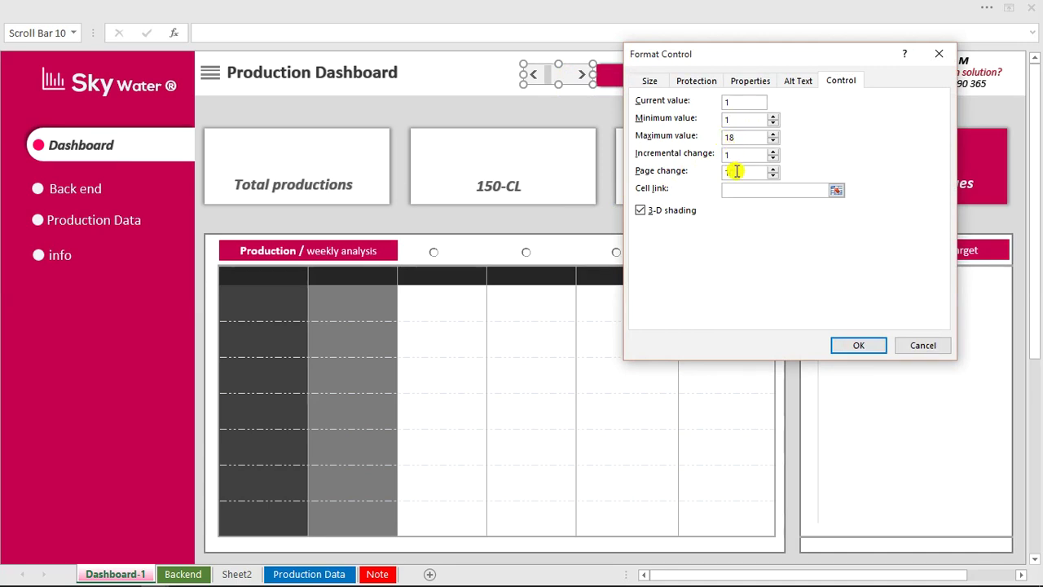
left_click_drag(736, 171, 720, 174)
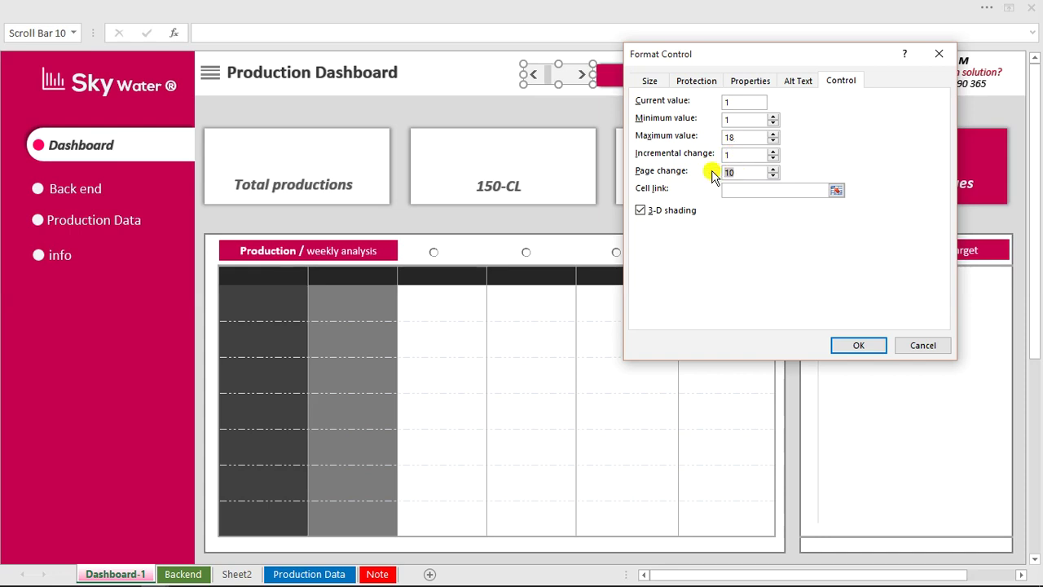
type("5")
Link the scroll bar to Backend cell G9 and apply the settings.
left_click(752, 192)
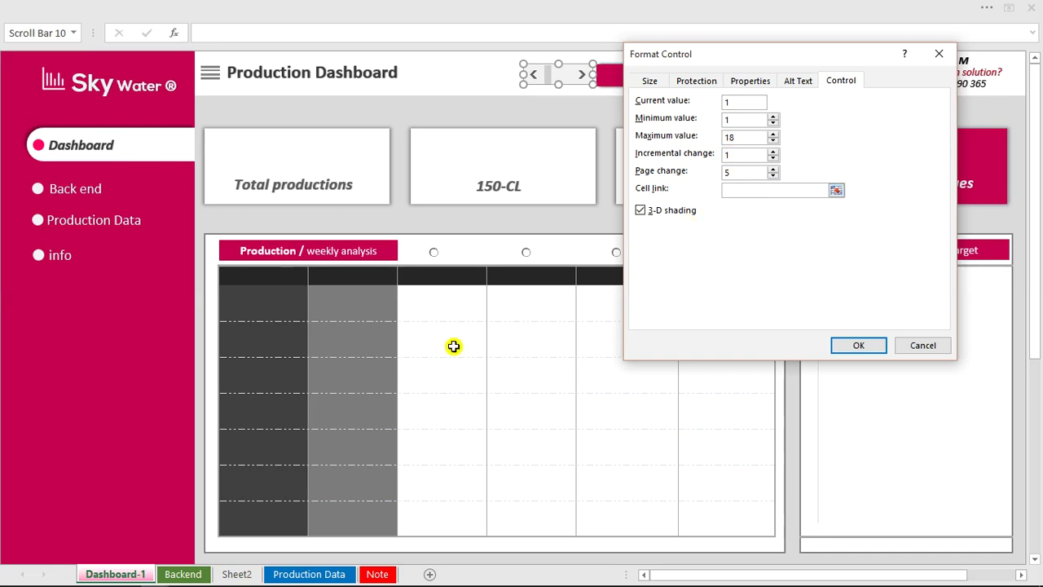
left_click(195, 573)
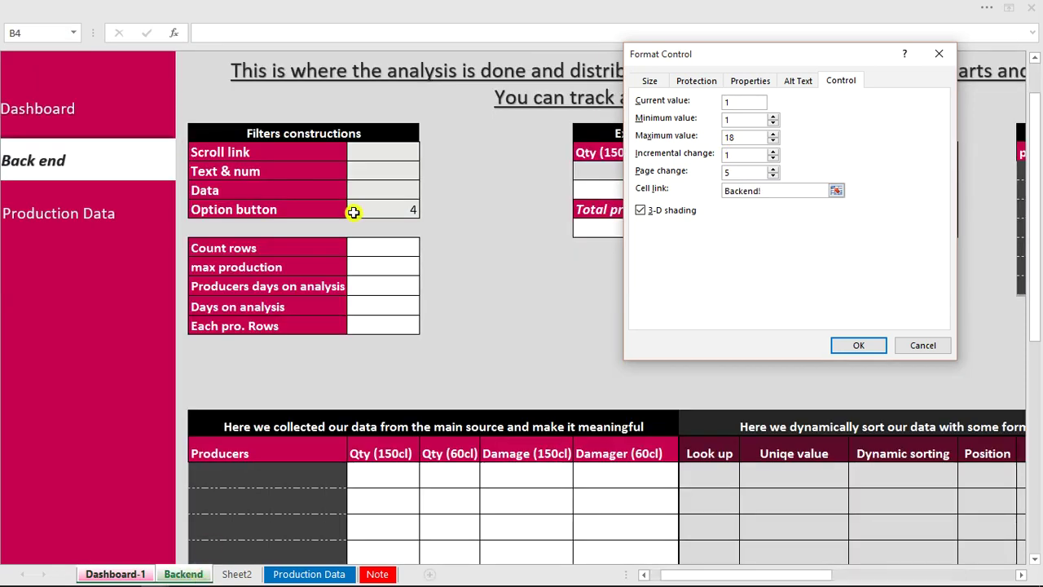
left_click(376, 153)
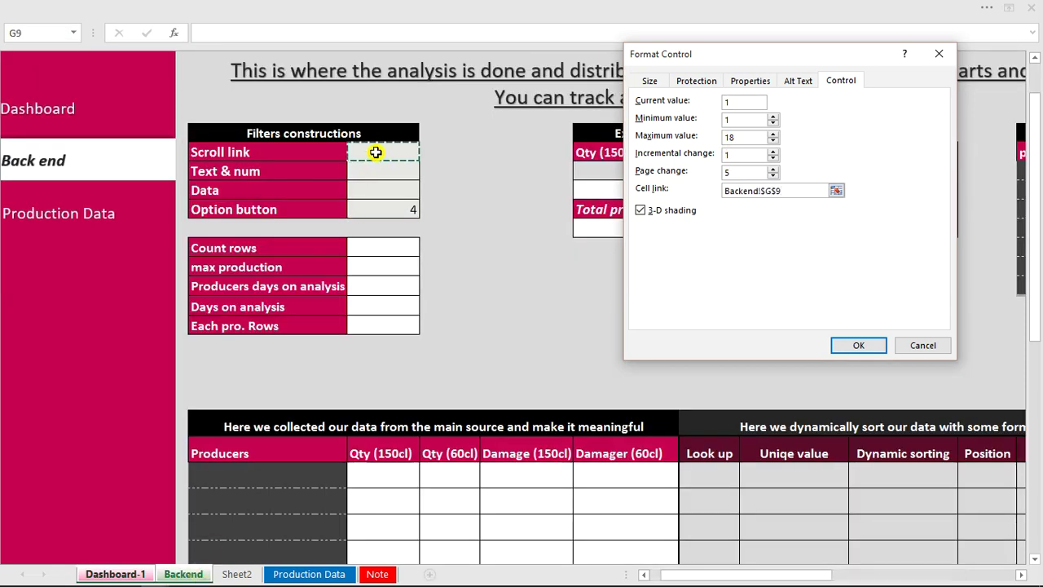
left_click(849, 340)
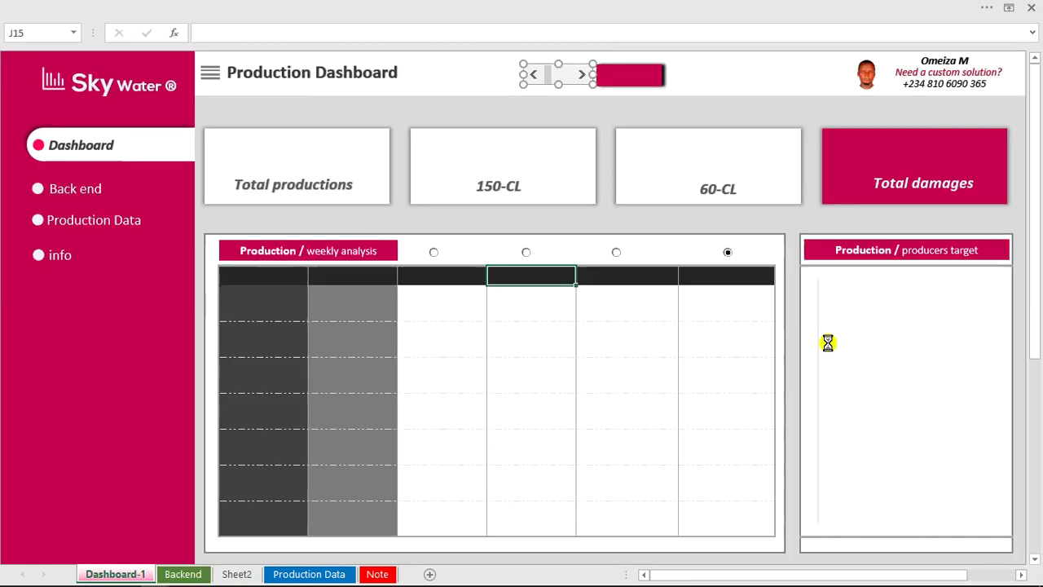
Step the dashboard scroll bar and confirm Backend's Scroll link value changes from 1 to 6.
left_click(432, 106)
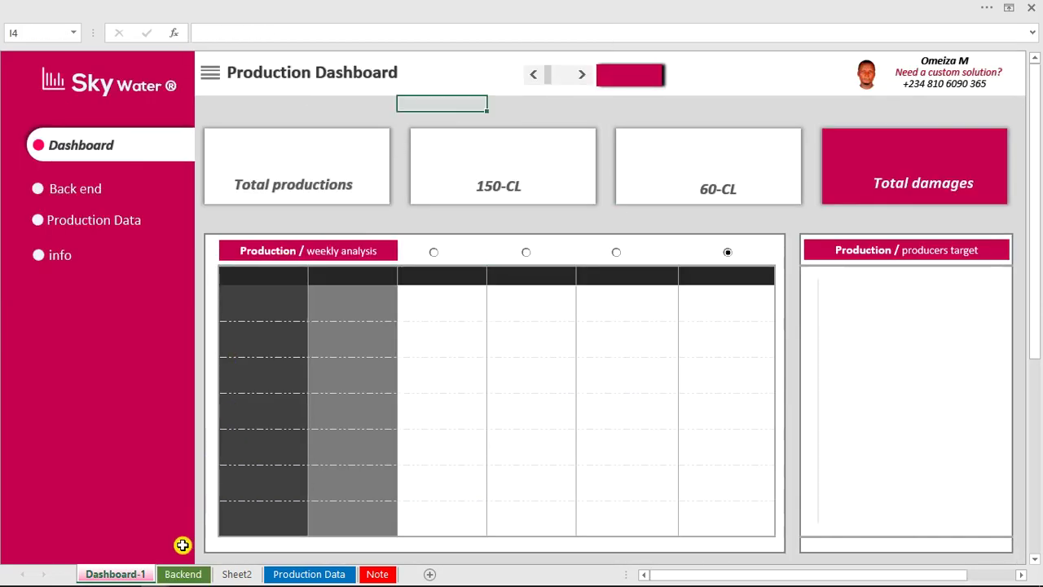
left_click(180, 572)
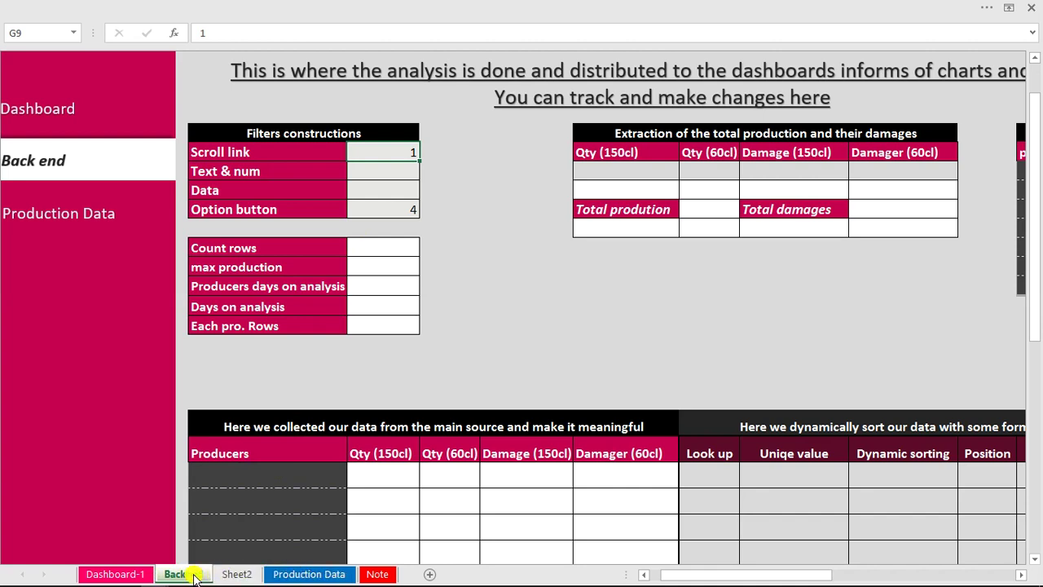
left_click(114, 575)
left_click(567, 81)
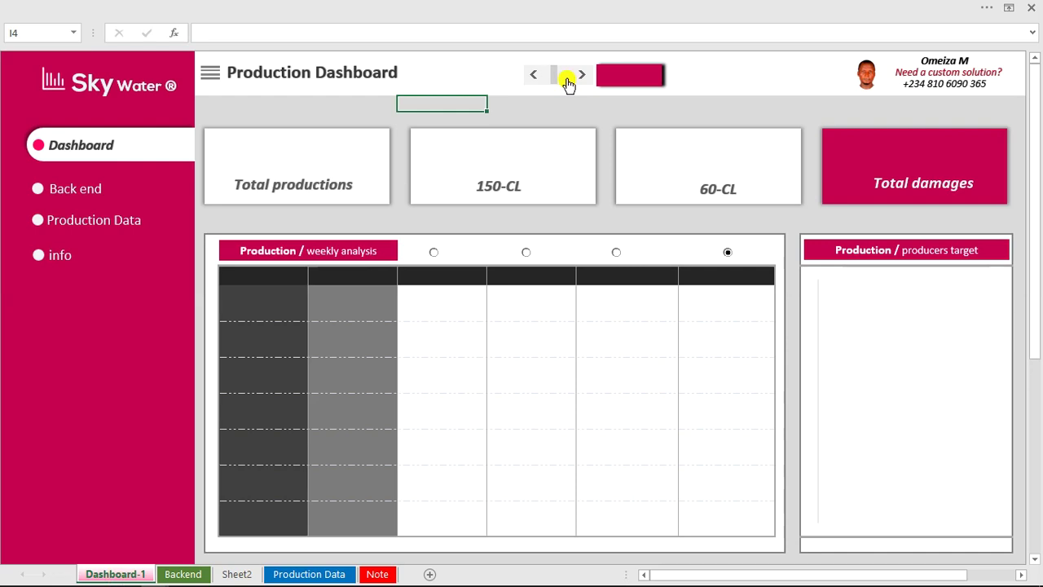
left_click(186, 574)
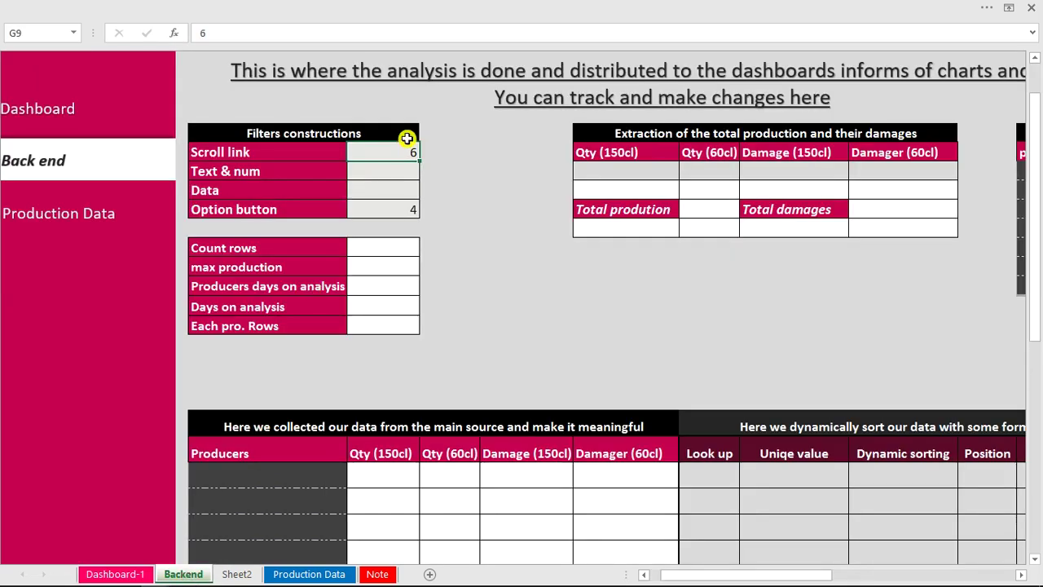
left_click(379, 176)
Start typing =DATE(2021,1,1 in Backend's Data filter cell G11 for 1 January 2021.
left_click(380, 189)
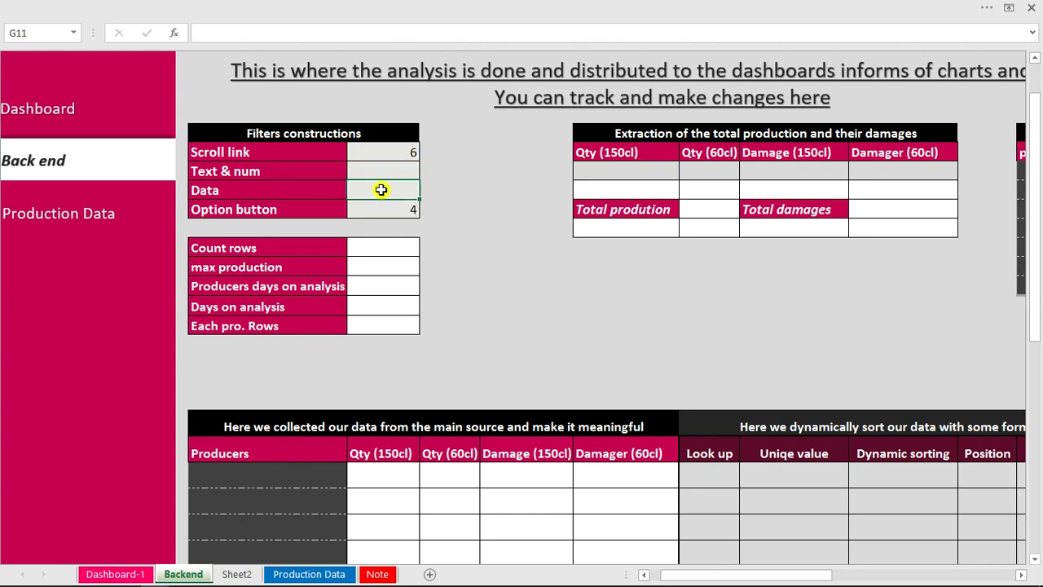
type("=dat")
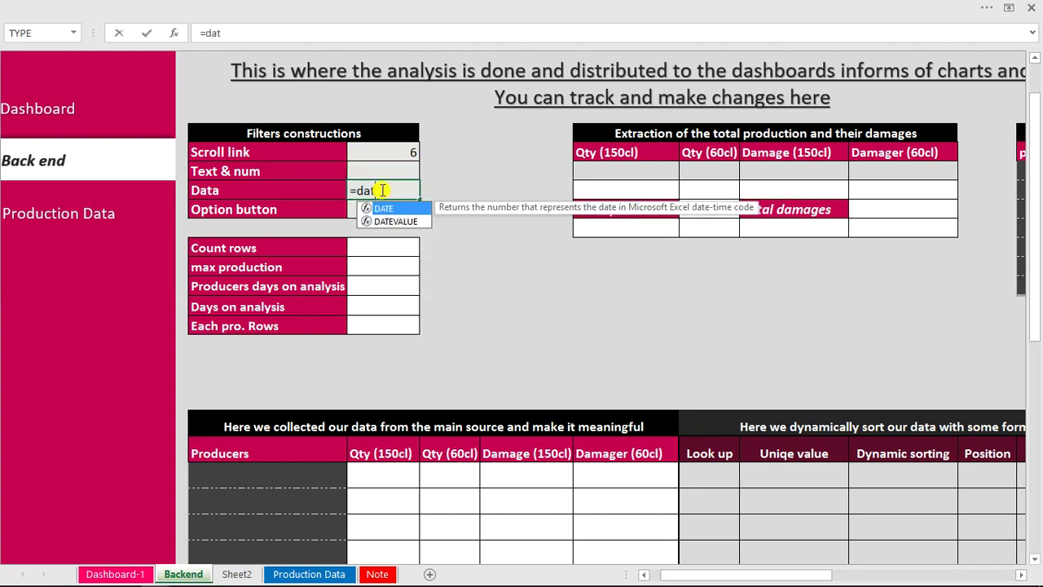
key("Tab")
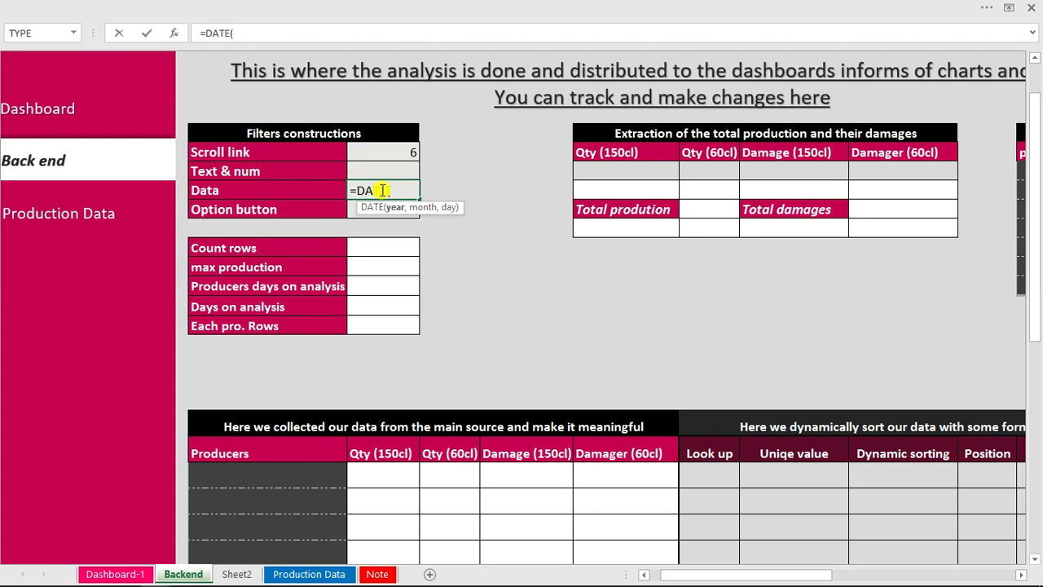
type("2021,1,1")
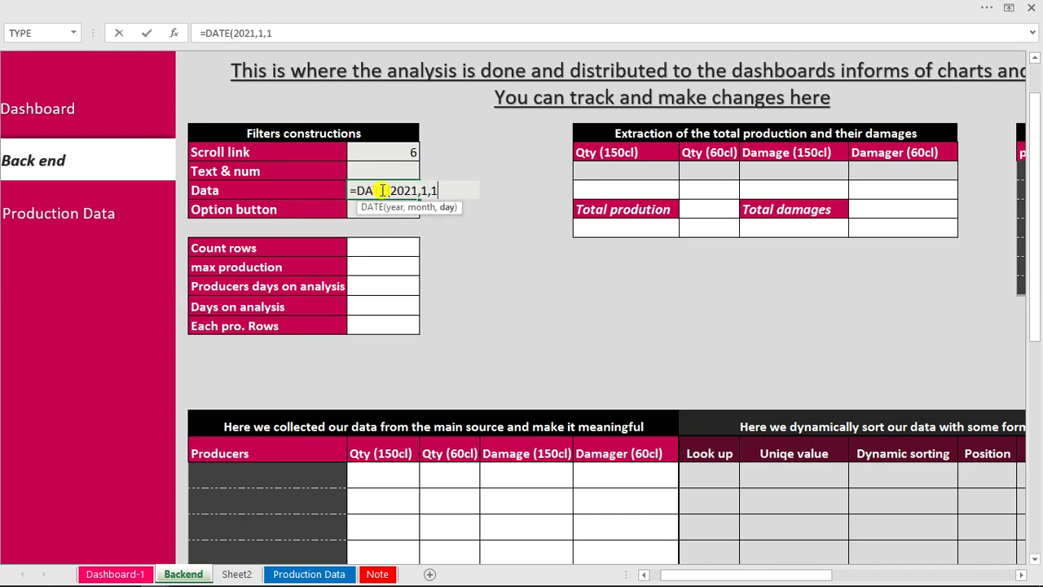
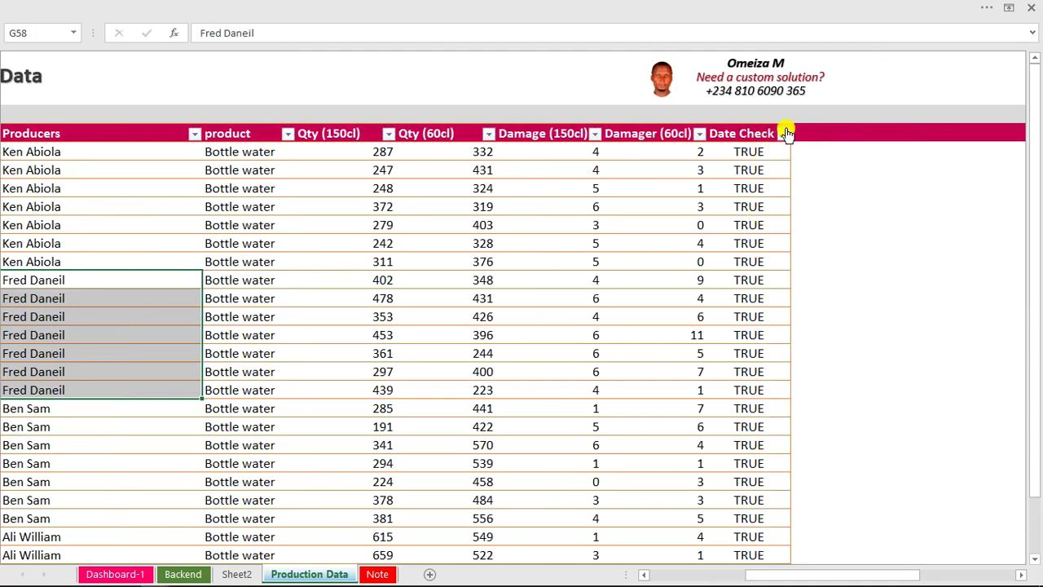
Clear the Date Check filter, confirm the table is named production_data, then go to Backend.
left_click(784, 133)
left_click(670, 207)
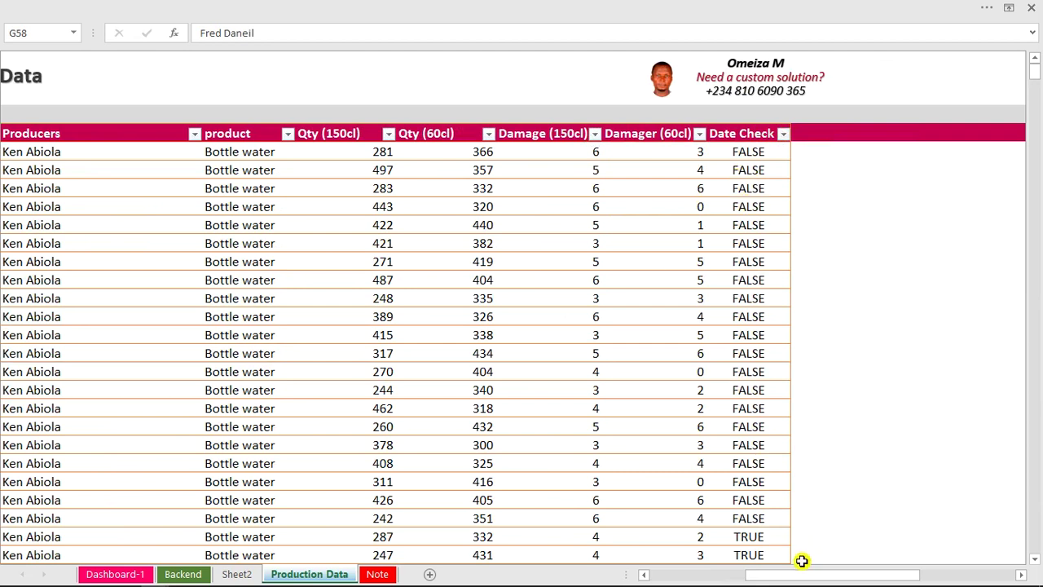
left_click(594, 319)
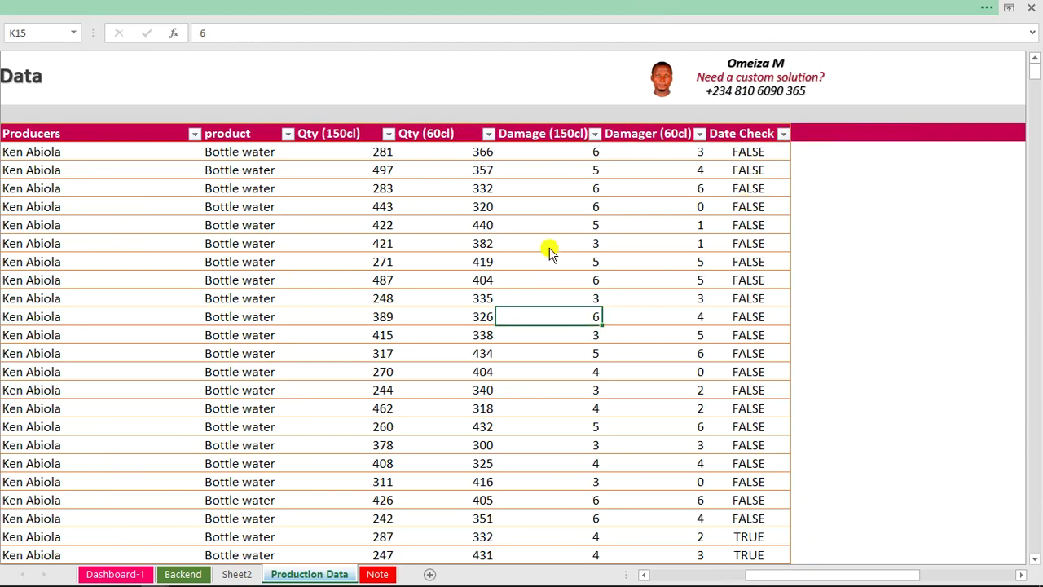
left_click(605, 10)
left_click(687, 37)
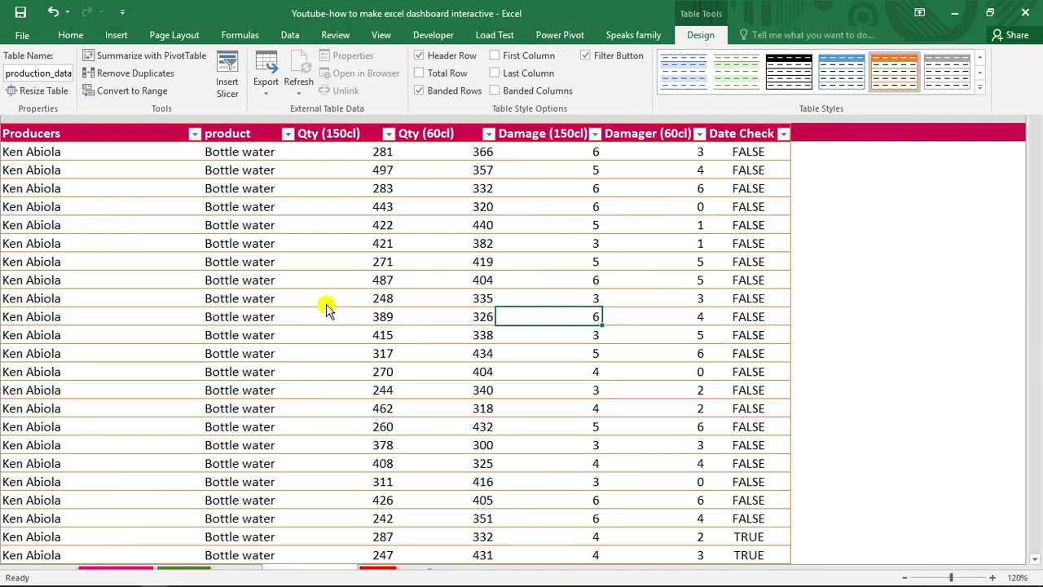
key("ctrl+shift+F1")
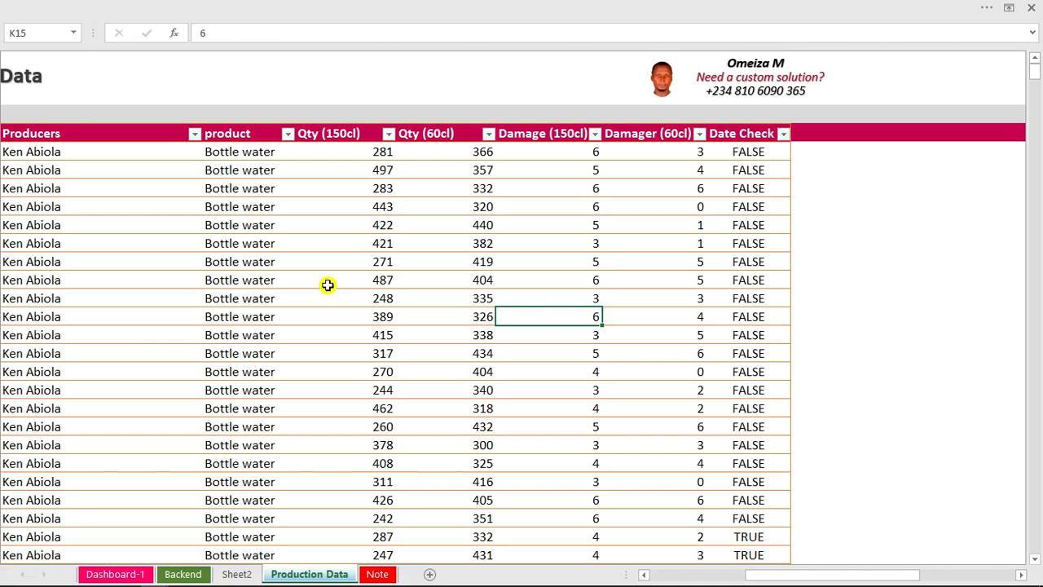
left_click(180, 575)
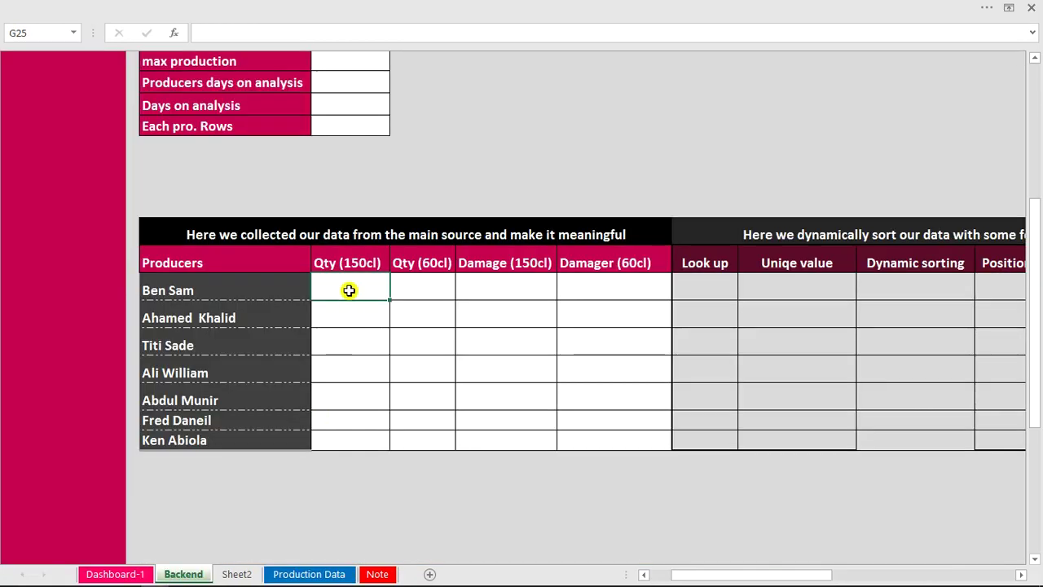
type("=sum")
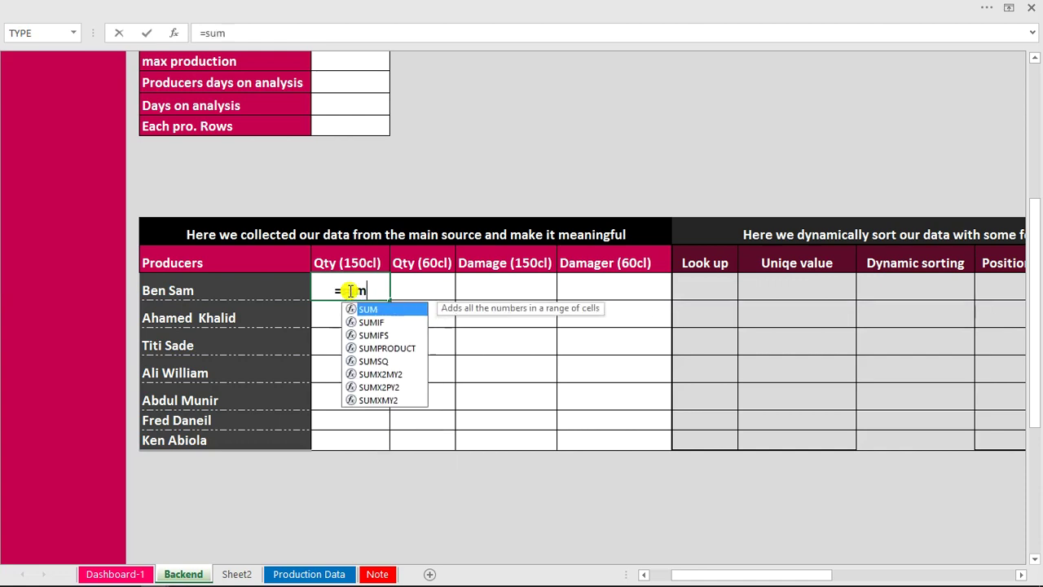
type("p")
key("Tab")
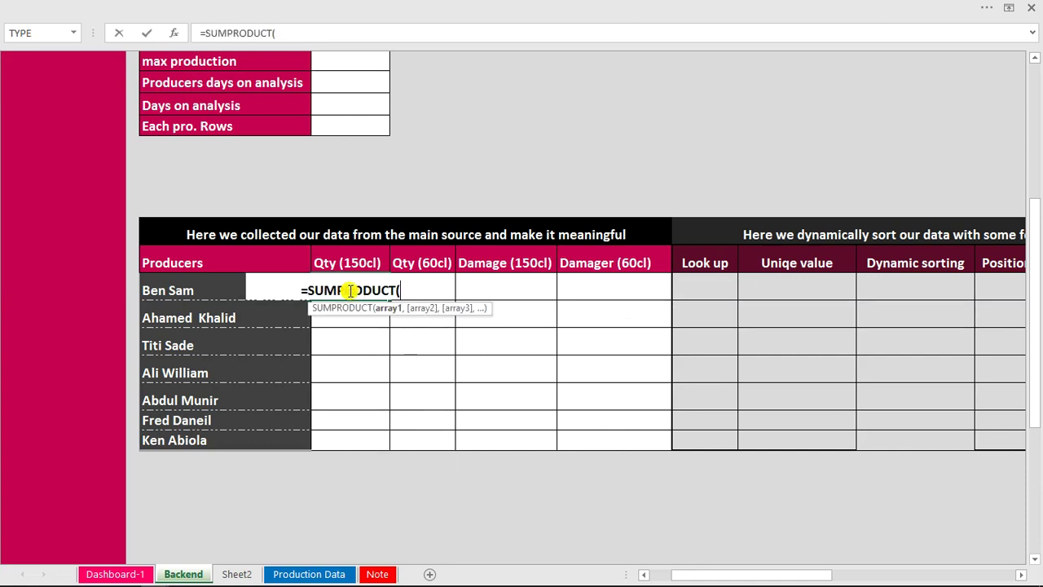
type("(")
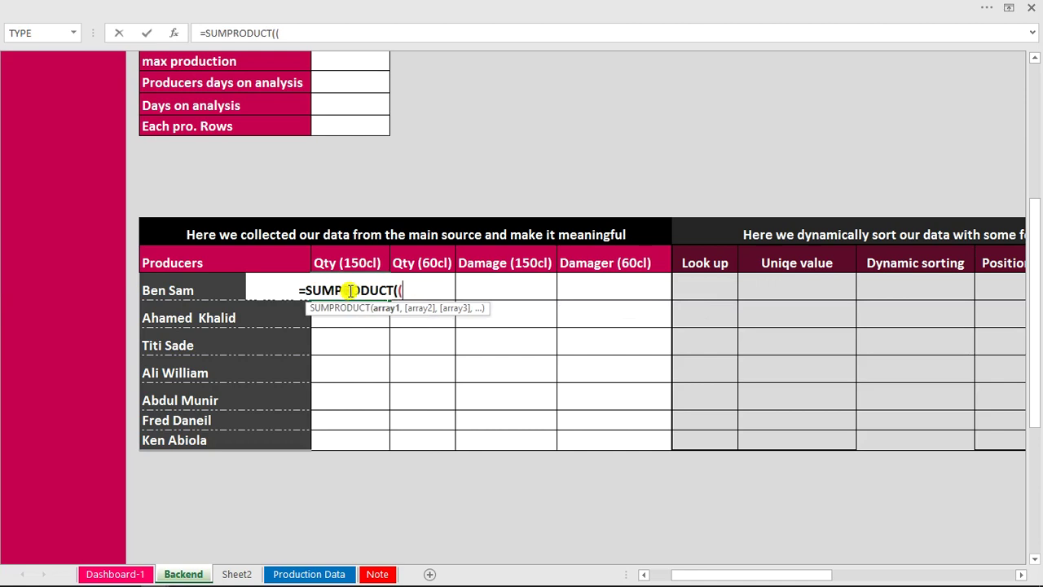
type("pr")
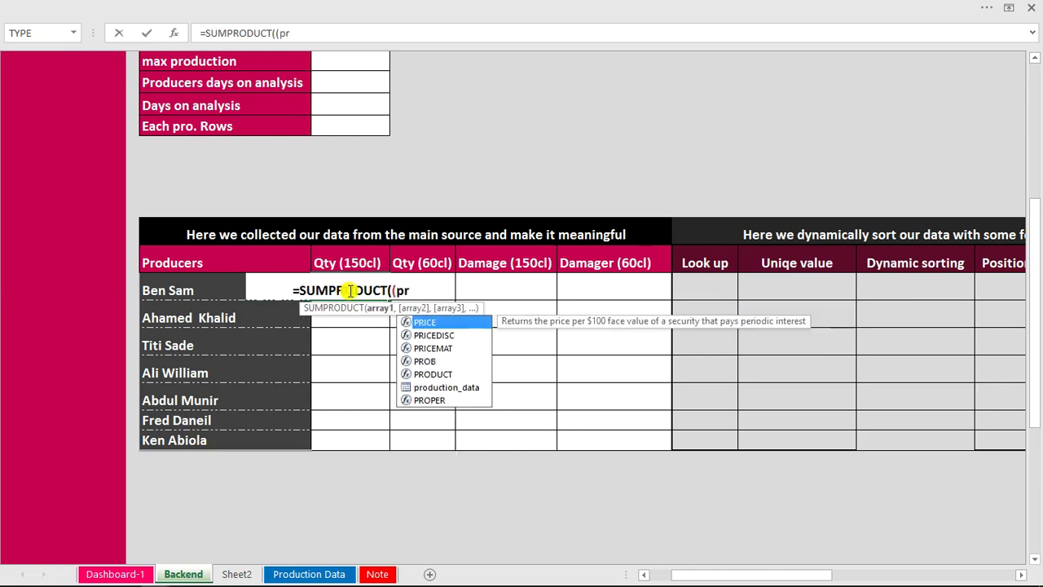
key("Down")
key("Down")
key("Down")
key("Down")
key("Down")
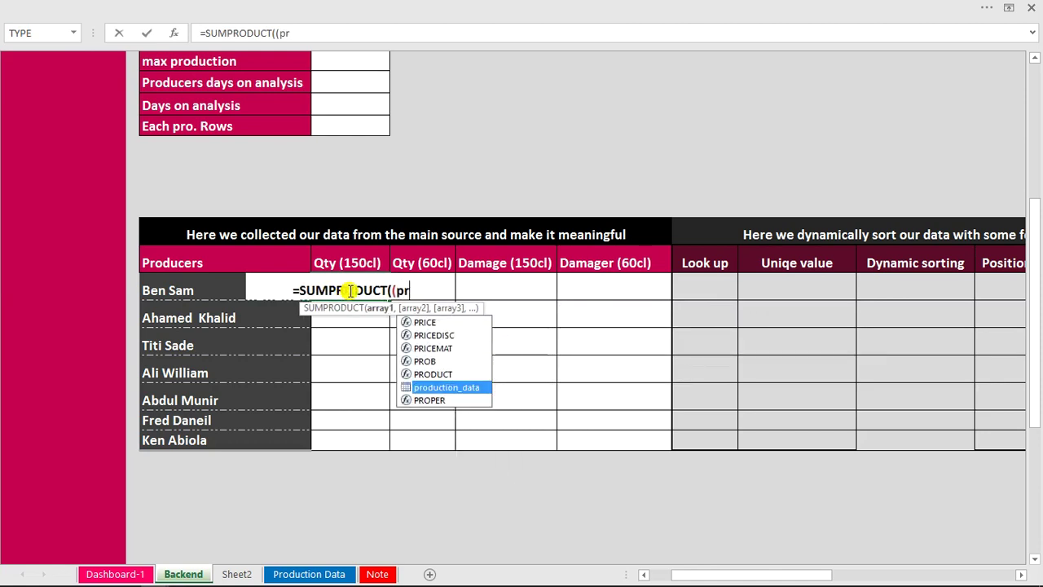
key("Tab")
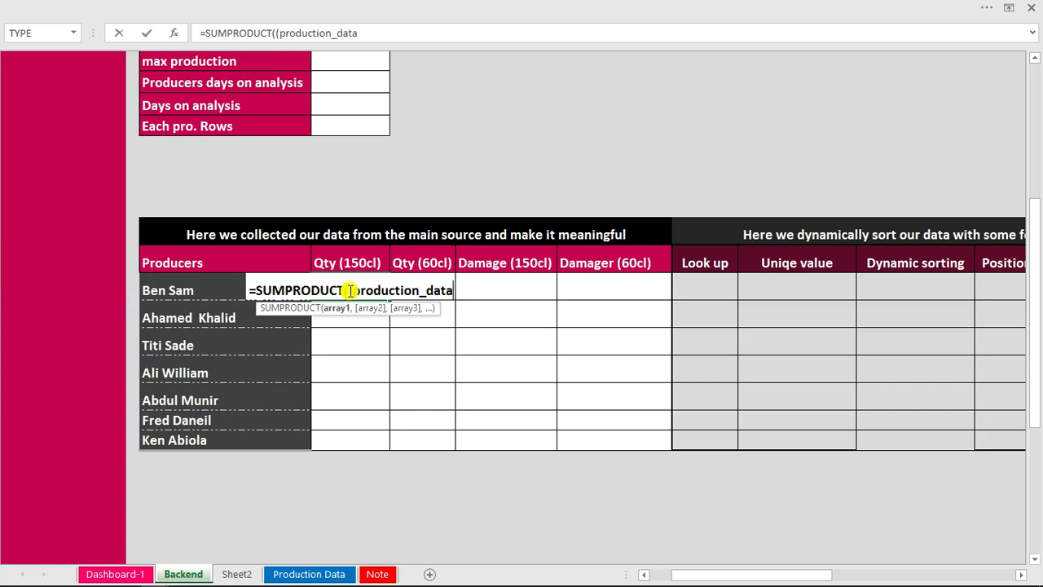
type("[")
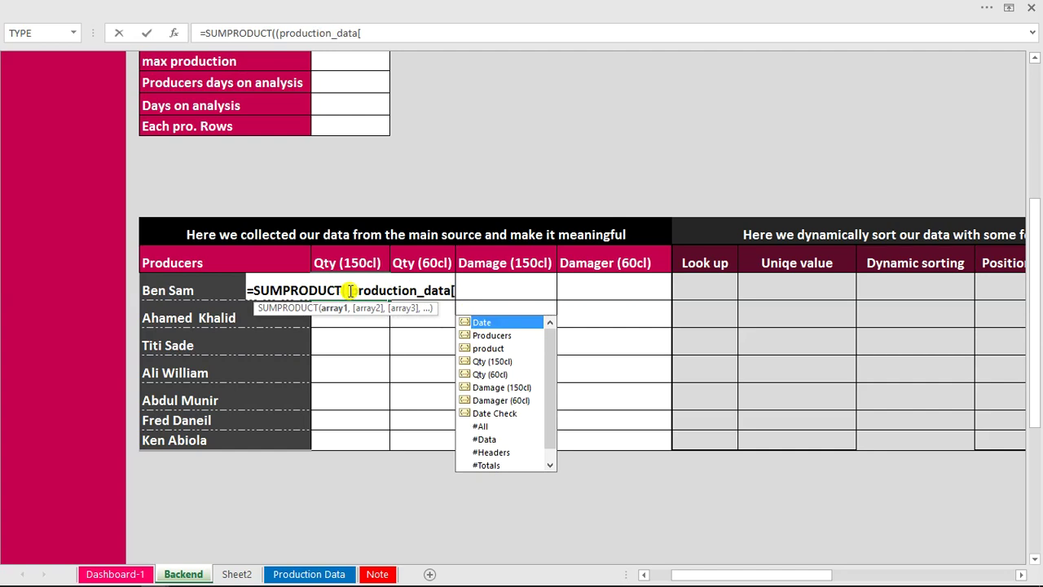
key("Down")
key("Down")
key("Down")
key("Down")
key("Down")
key("Down")
key("Down")
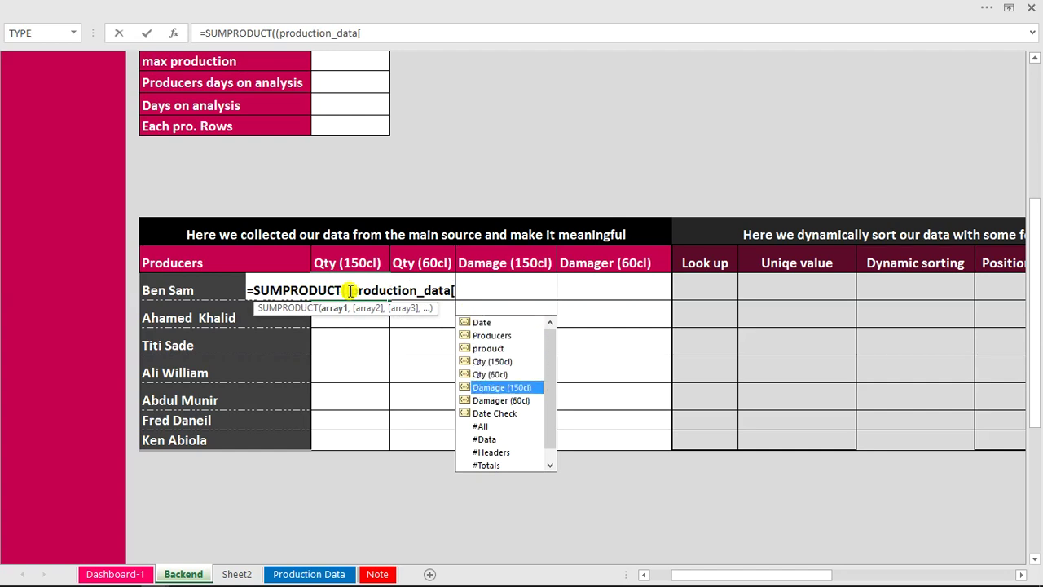
key("Tab")
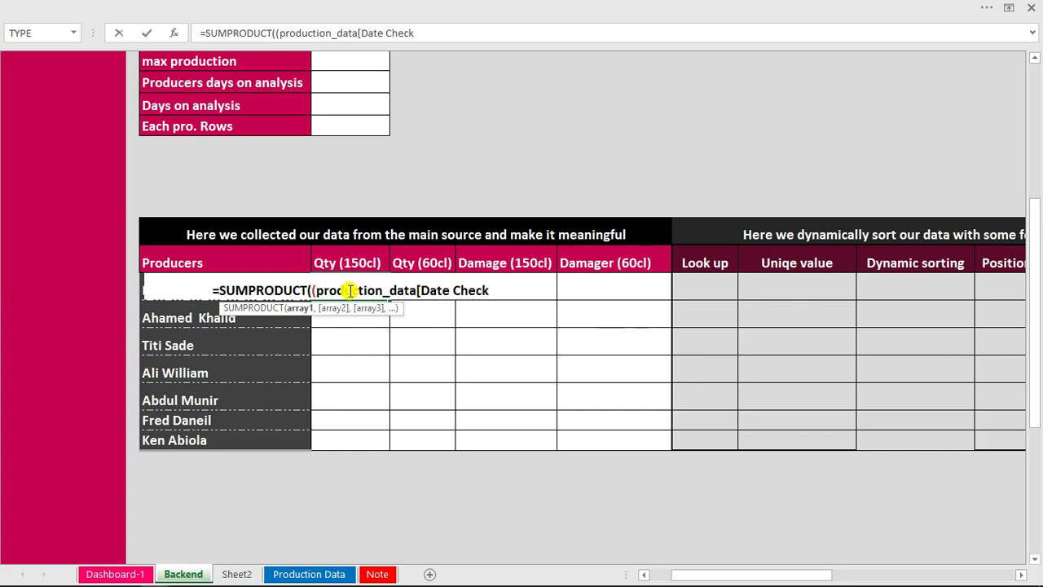
type("]")
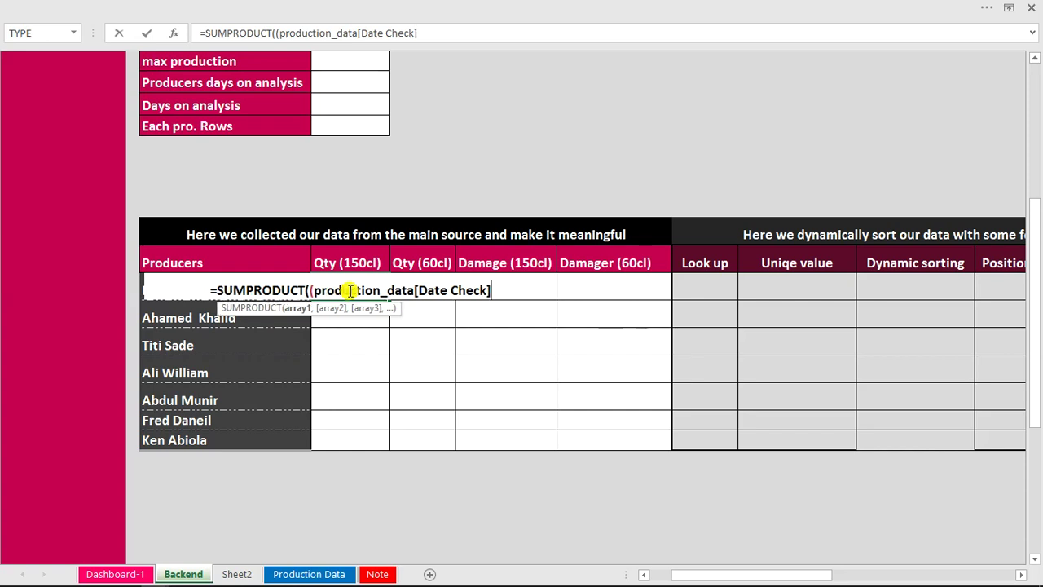
type("=tru")
key("Tab")
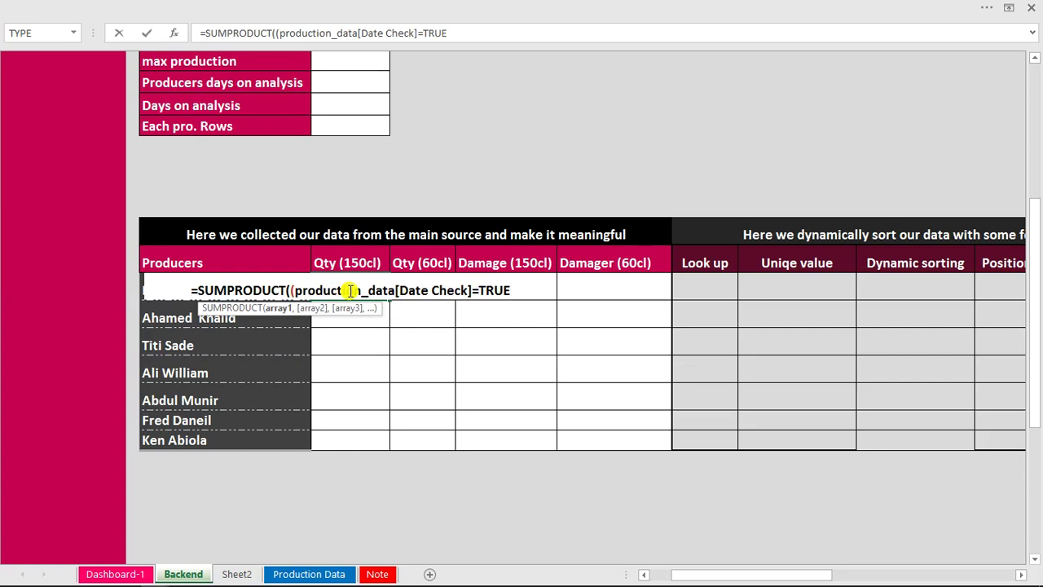
type(")")
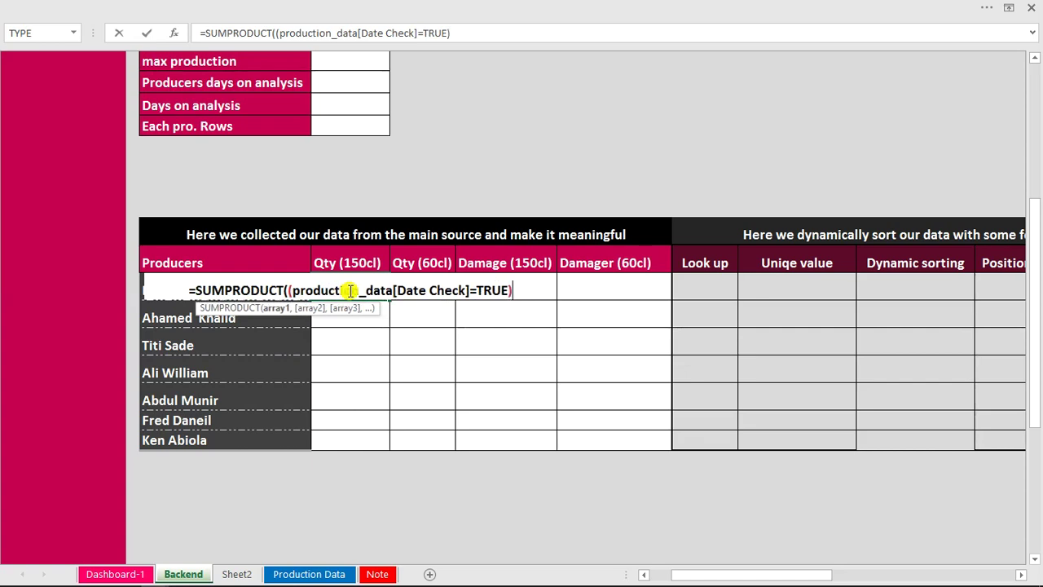
type("*")
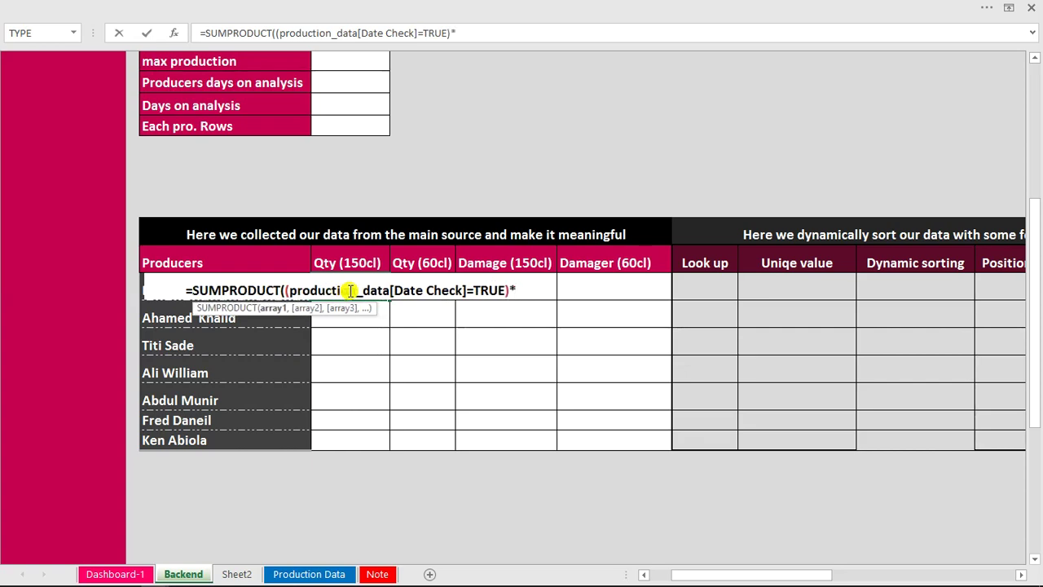
type("(")
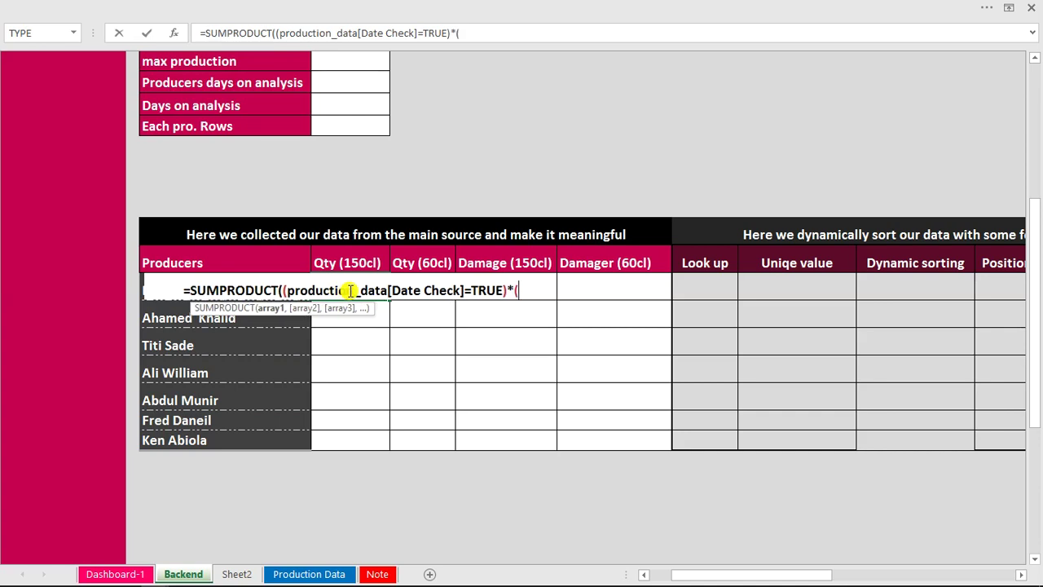
type("pr")
Finish G25's formula with production_data[Qty (150cl)] and close the SUMPRODUCT, giving 23601.
key("Down")
key("Down")
key("Down")
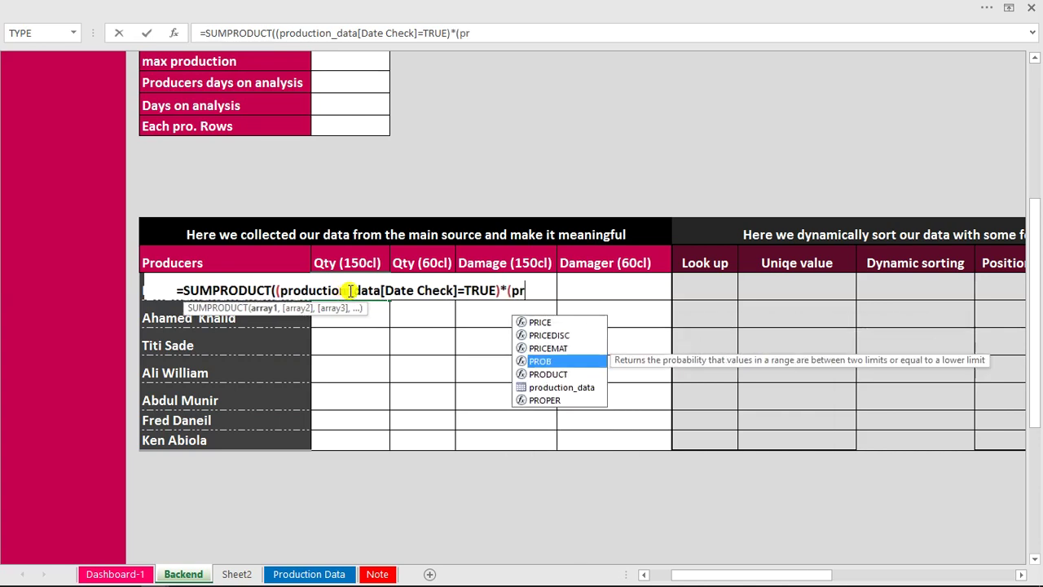
key("Down")
key("Down")
key("Tab")
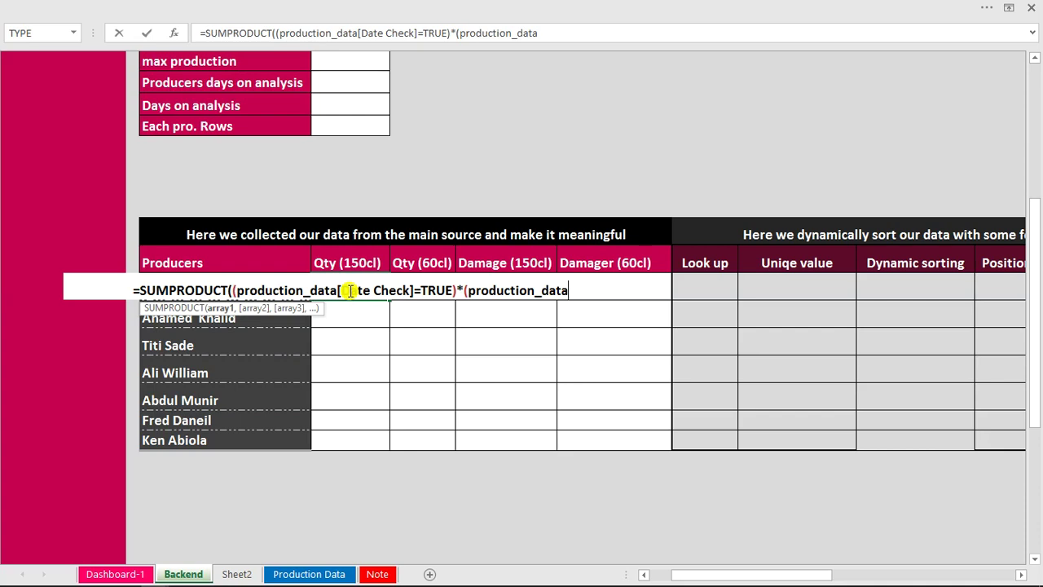
type("[")
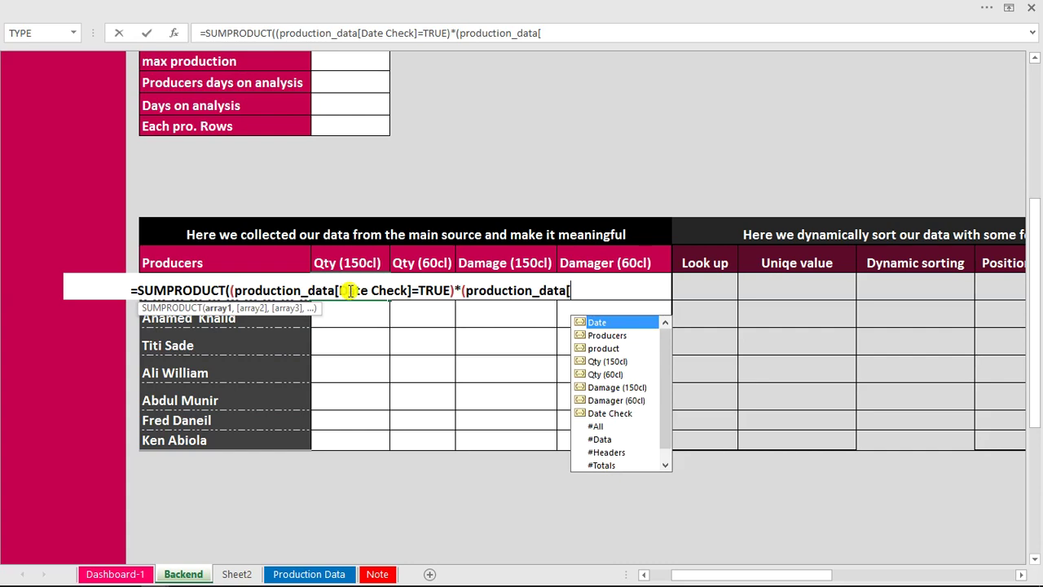
key("Down")
key("Down")
key("Down")
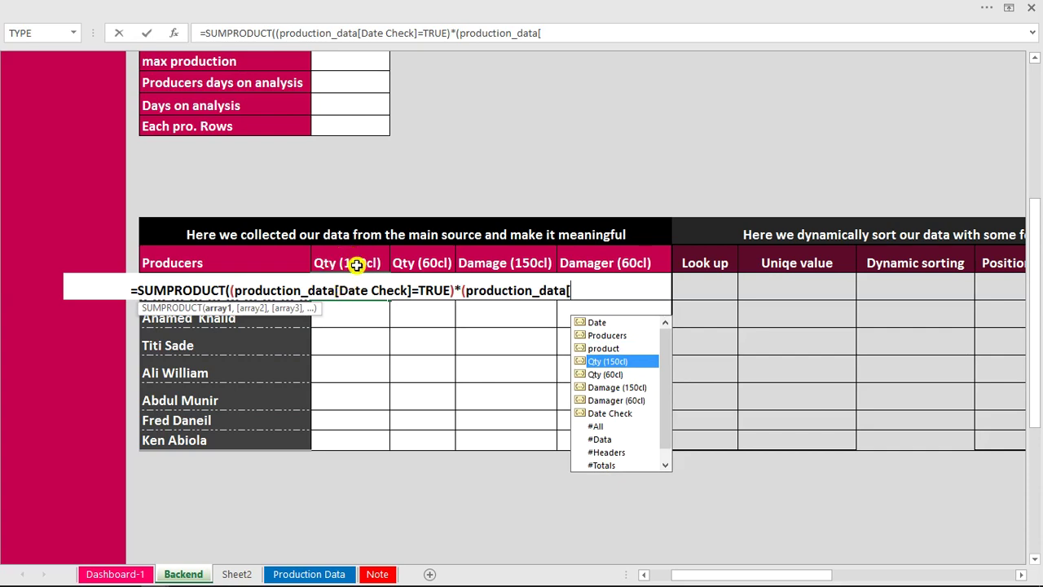
key("Tab")
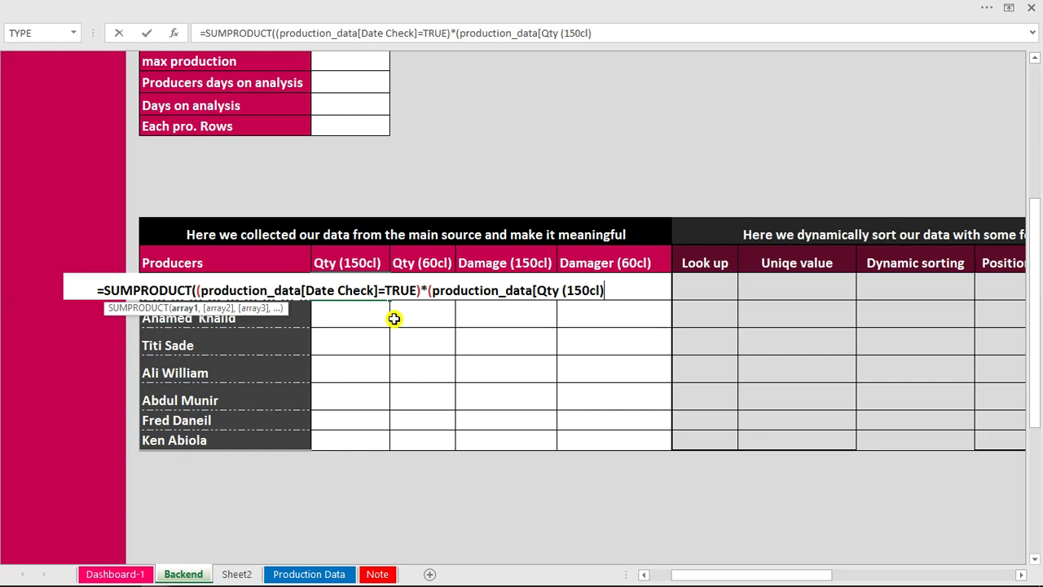
type("]")
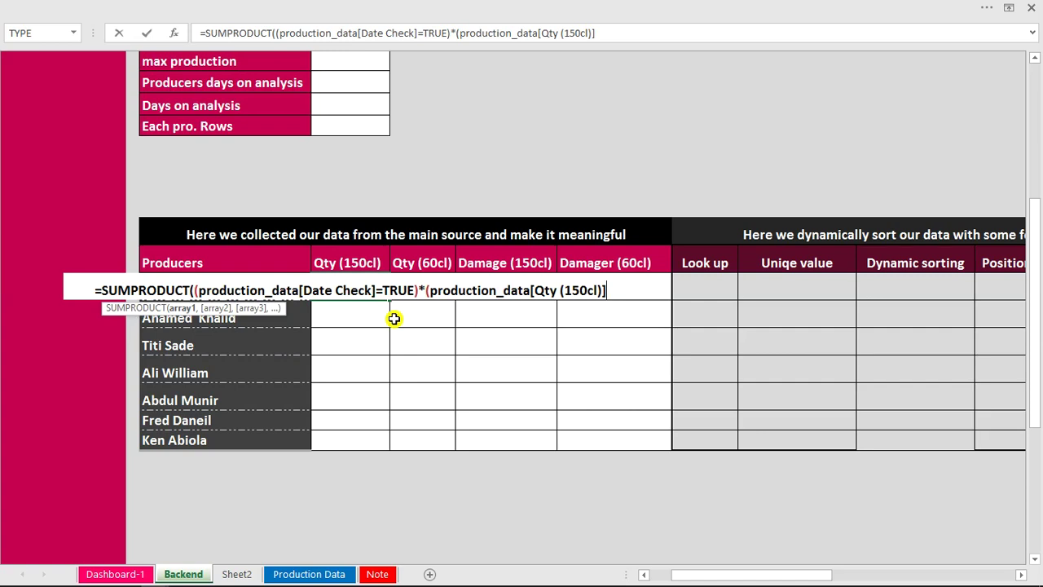
type("))")
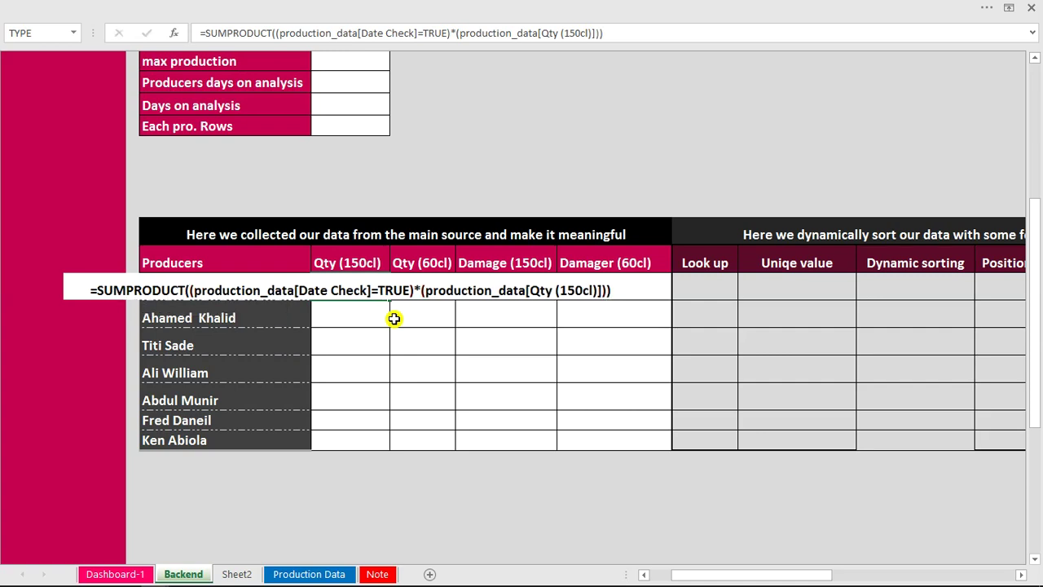
key("Return")
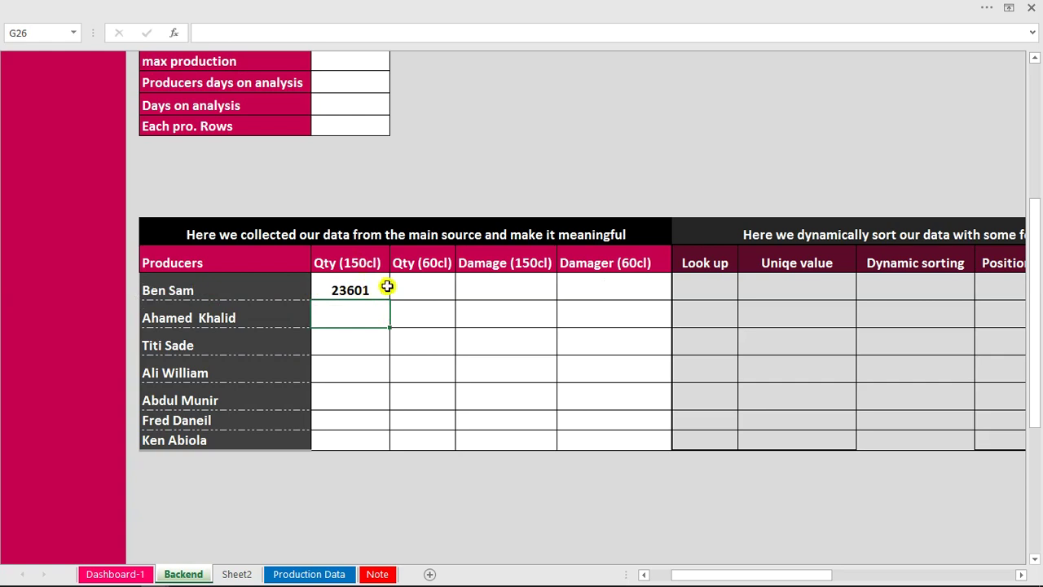
Format all producers' Qty (150cl) cells as Number with 0 decimals and a thousands separator.
left_click(367, 288)
left_click_drag(367, 288, 371, 442)
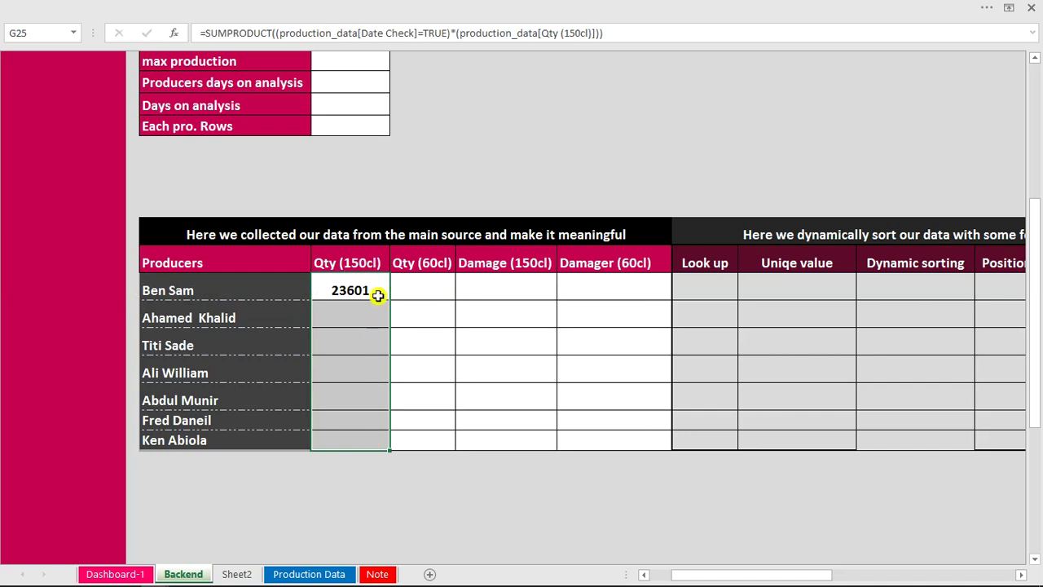
key("ctrl+1")
left_click(627, 105)
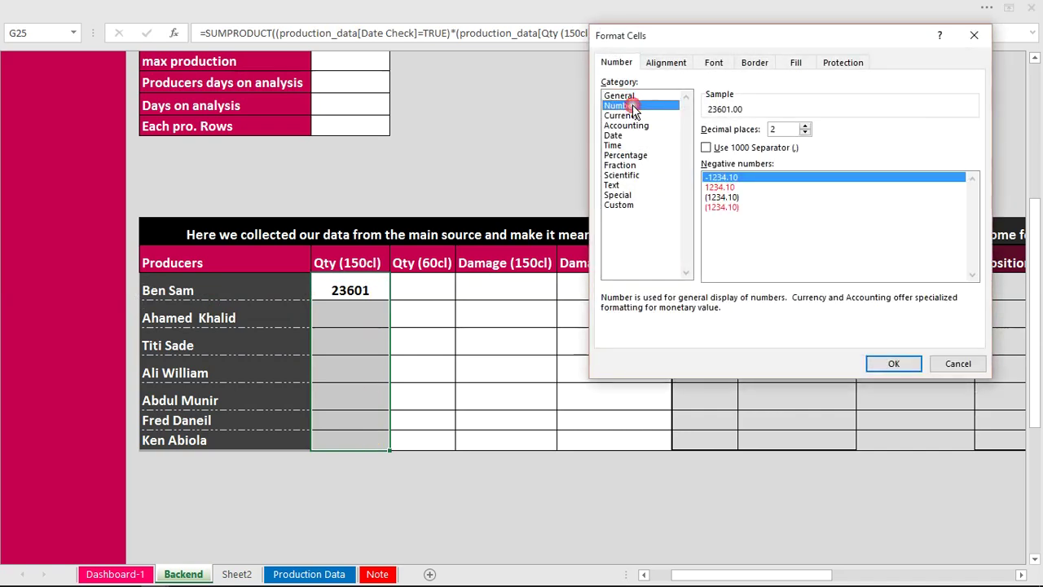
left_click(805, 133)
left_click(805, 133)
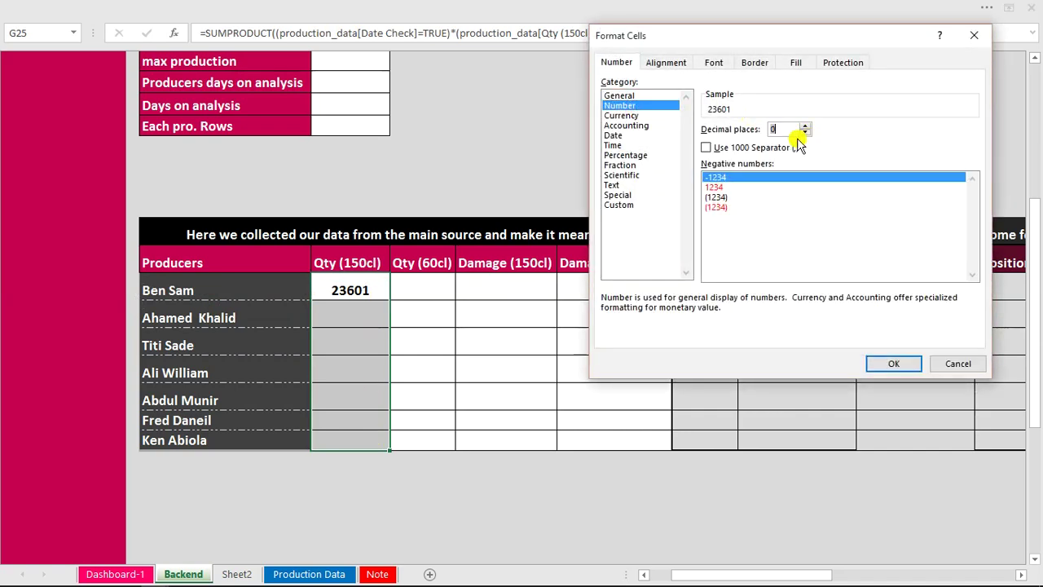
left_click(713, 151)
left_click(904, 363)
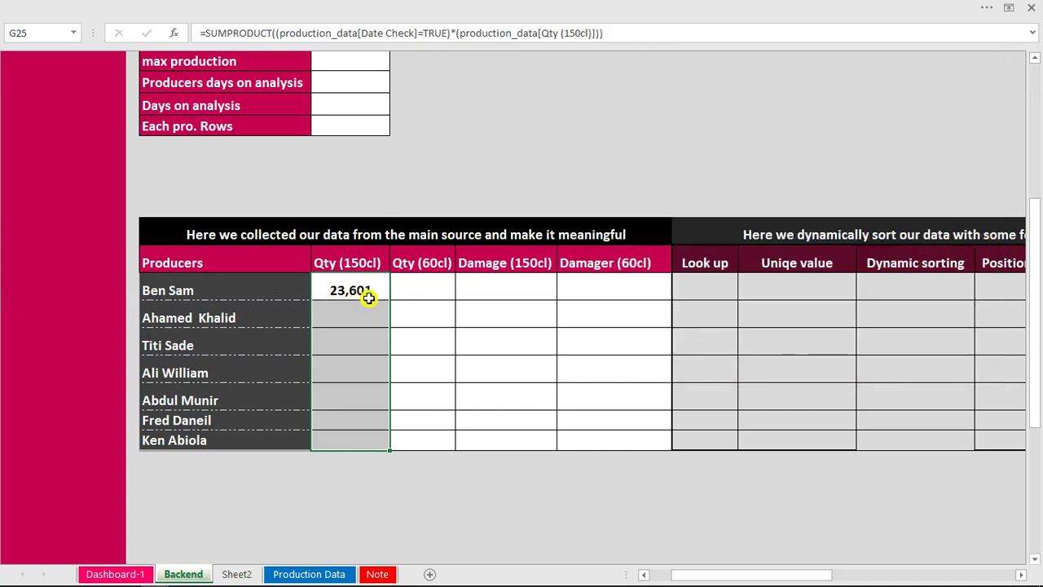
mouse_move(1035, 255)
left_mouse_down()
mouse_move(1035, 194)
mouse_move(1035, 263)
left_mouse_up()
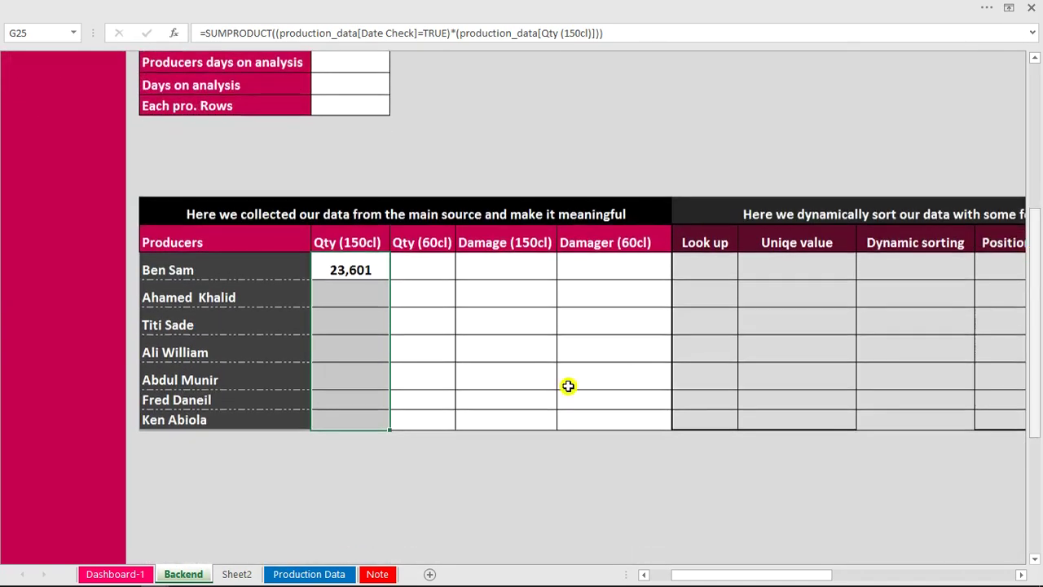
On Production Data, filter the Date Check column to TRUE rows only.
left_click(309, 573)
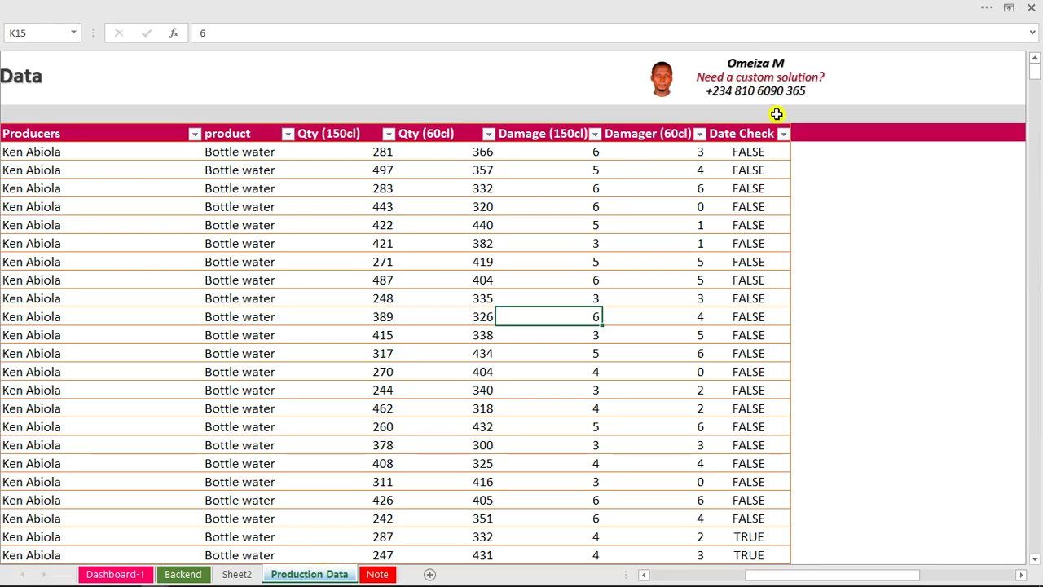
left_click(783, 134)
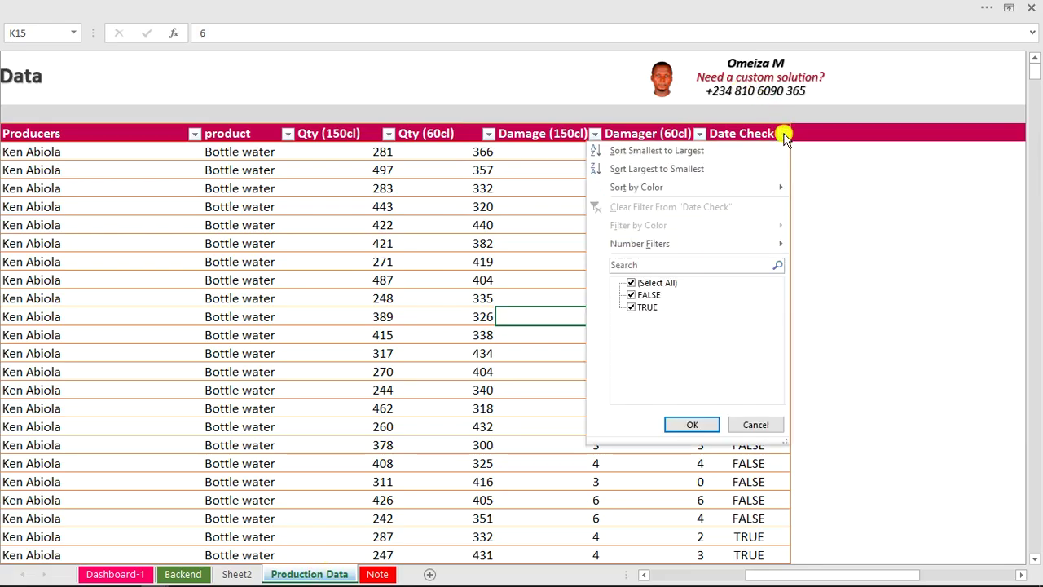
left_click(632, 295)
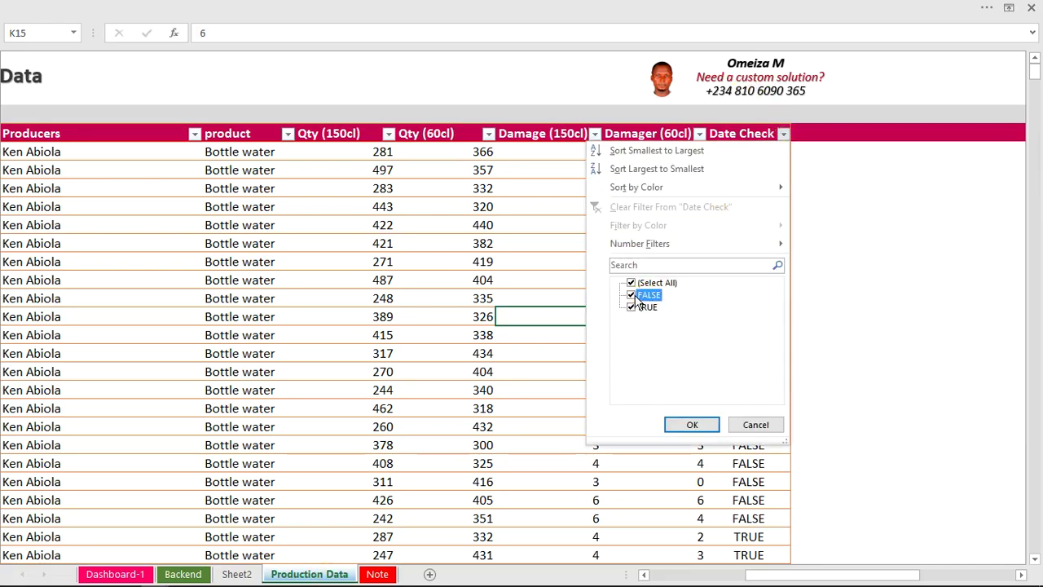
left_click(703, 425)
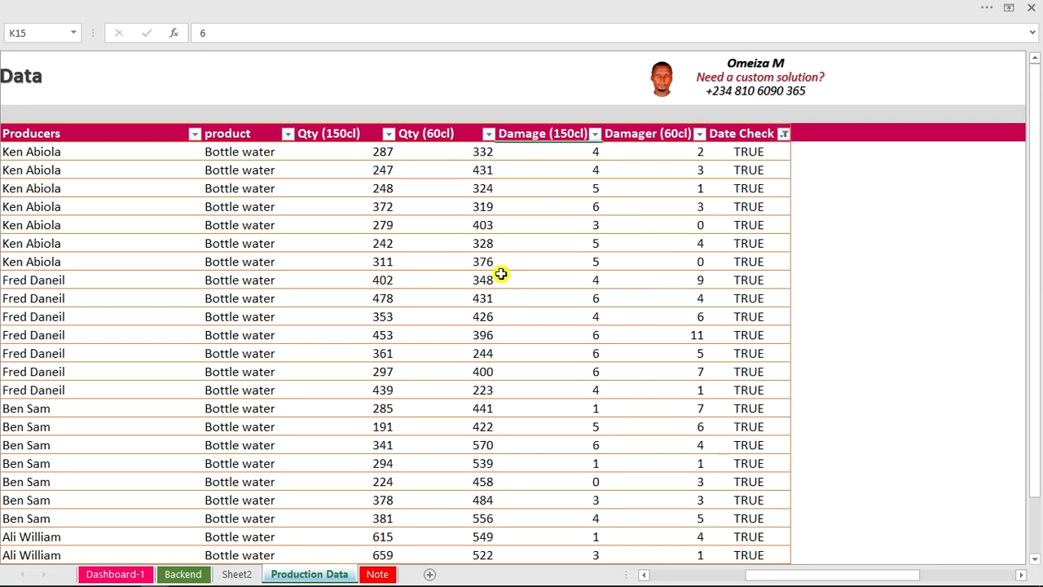
Select the Qty (150cl) values to confirm the status-bar sum of 23,601, then return to Backend.
left_click(356, 123)
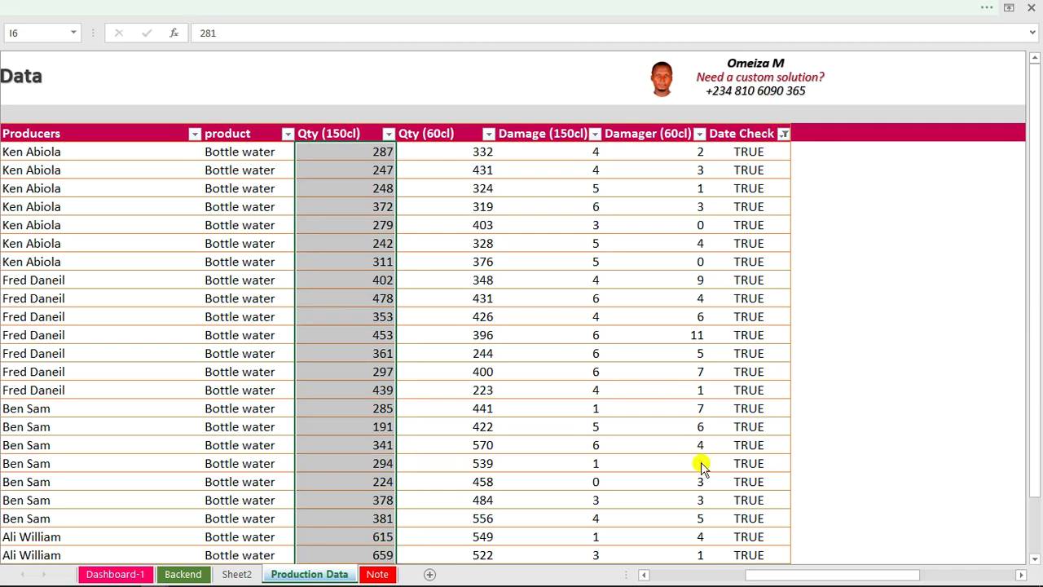
key("ctrl+shift+F1")
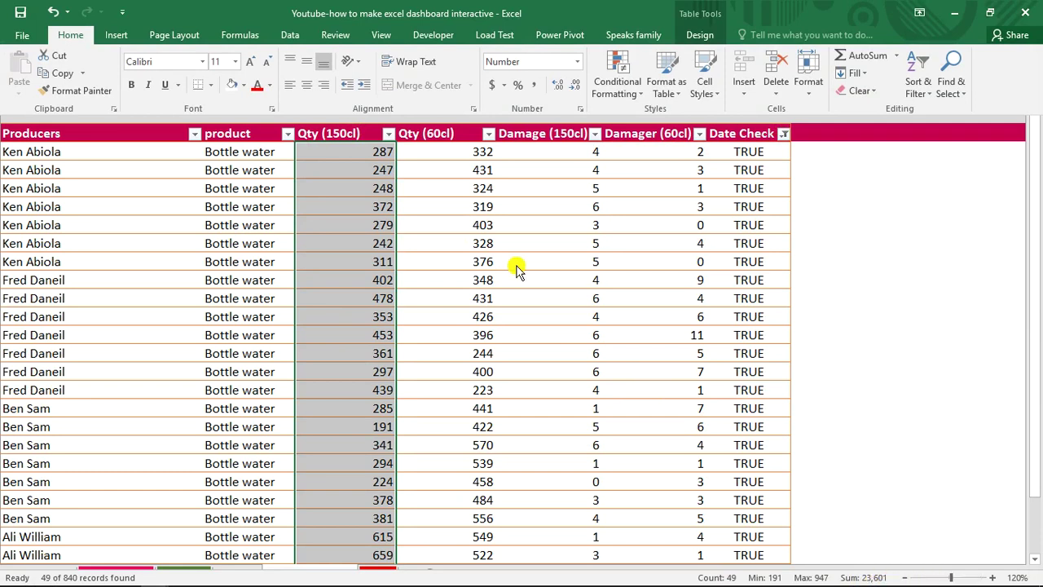
key("ctrl+shift+F1")
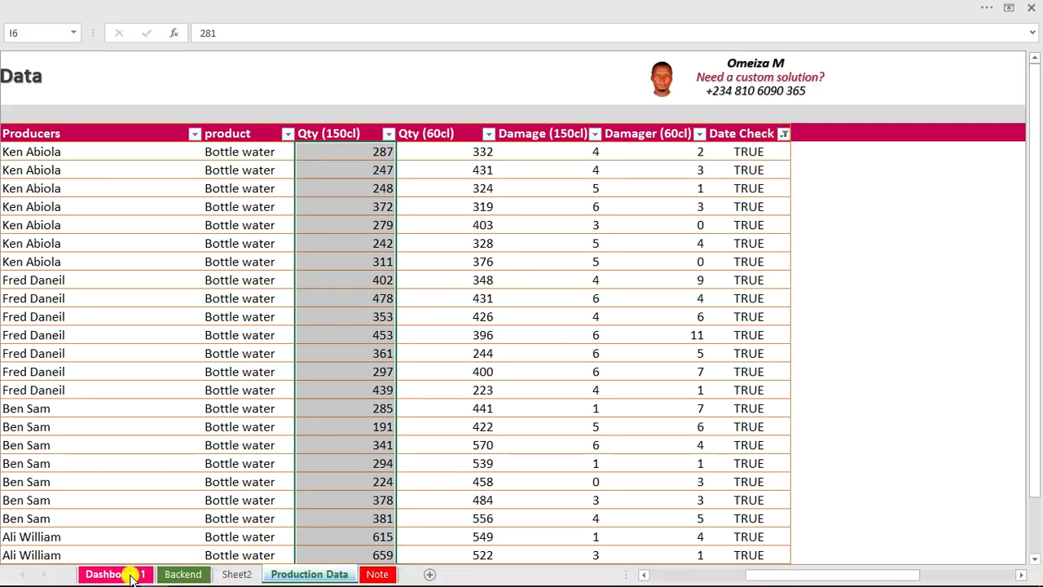
left_click(133, 574)
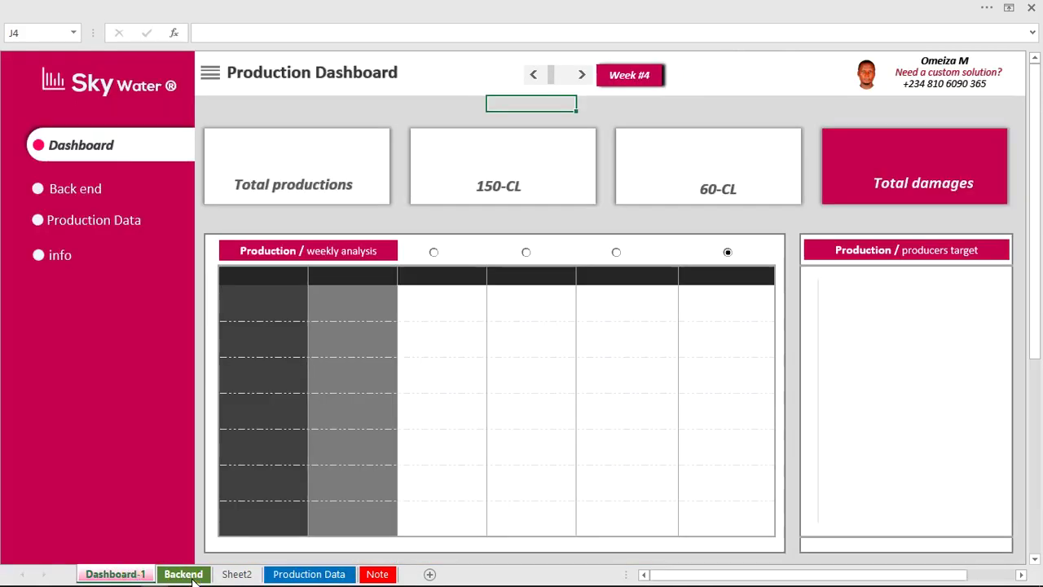
left_click(183, 574)
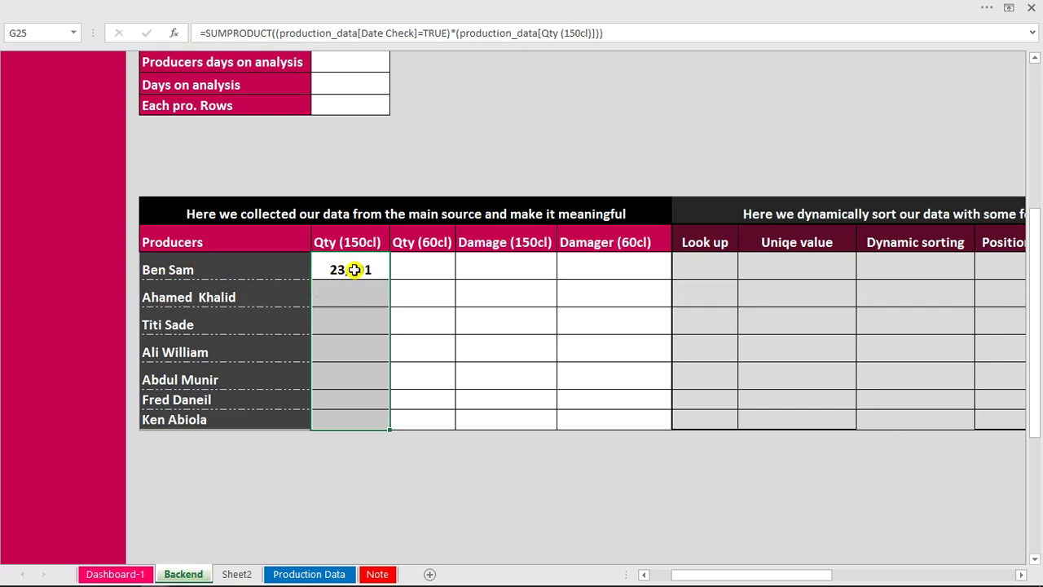
Extend G25's formula with *(production_data[Producers]= inside the SUMPRODUCT.
double_click(354, 270)
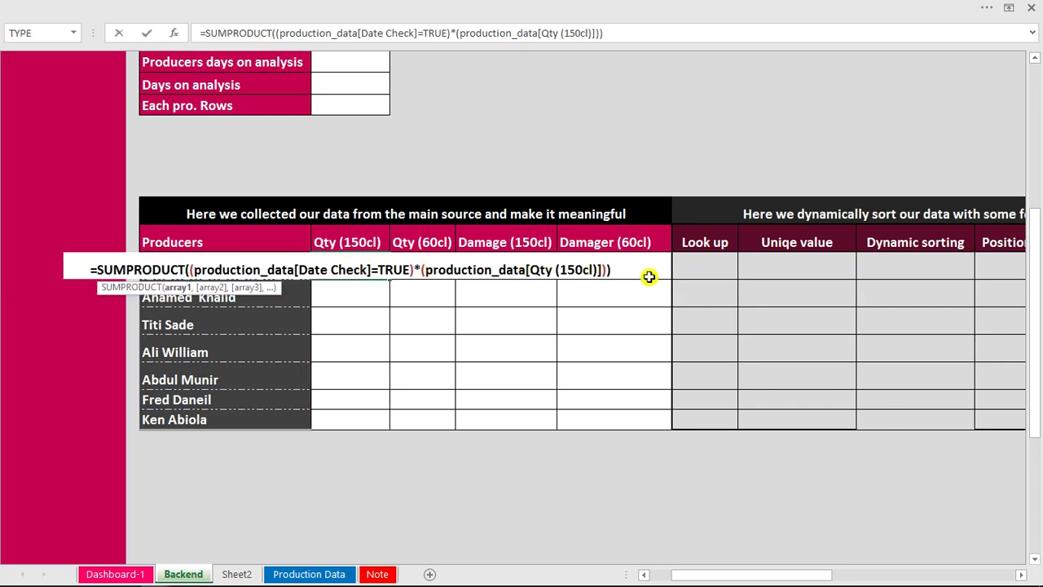
left_click(616, 271)
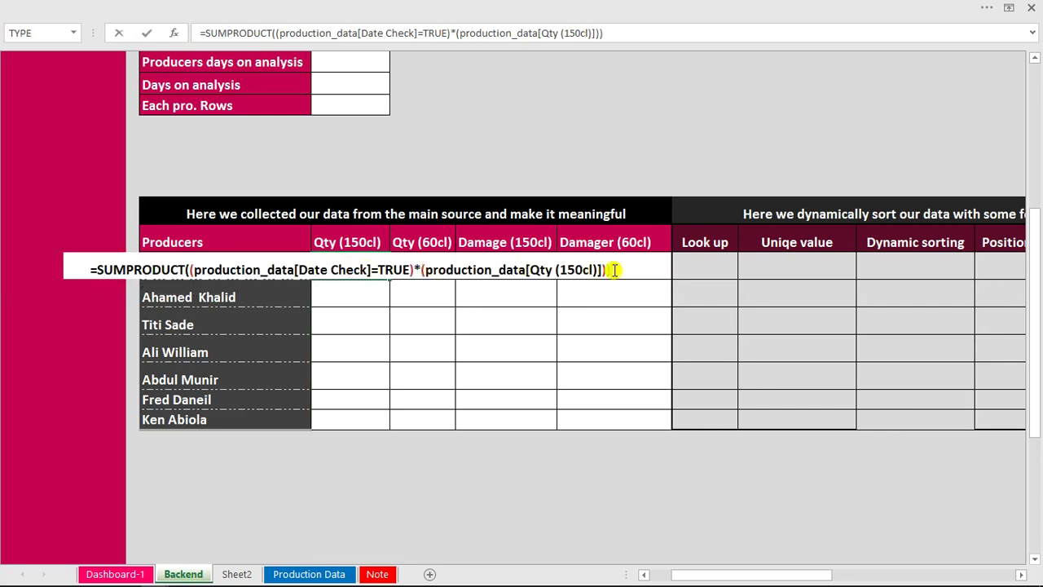
key("BackSpace")
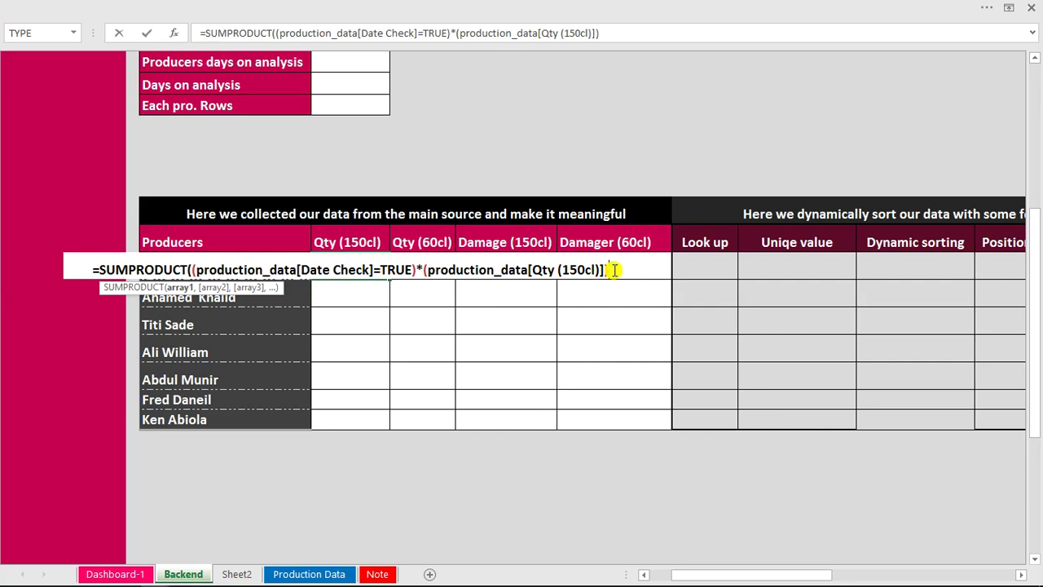
type("*")
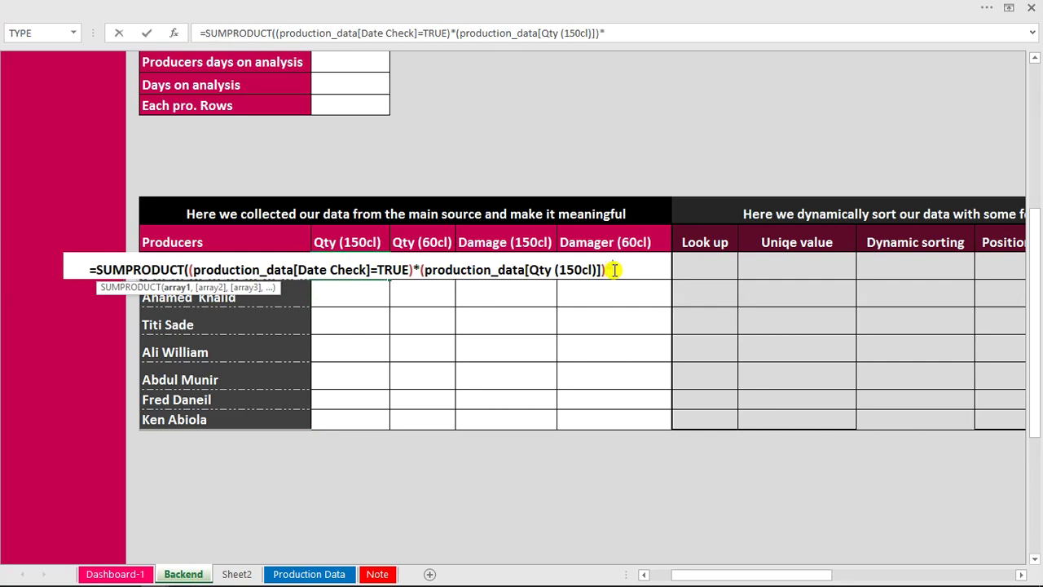
type("(")
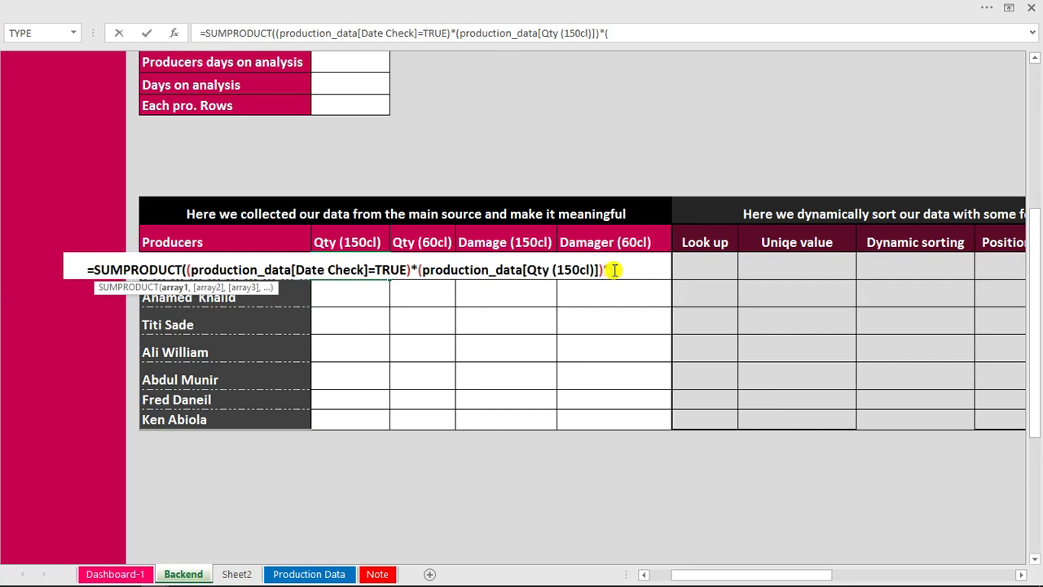
type("pa")
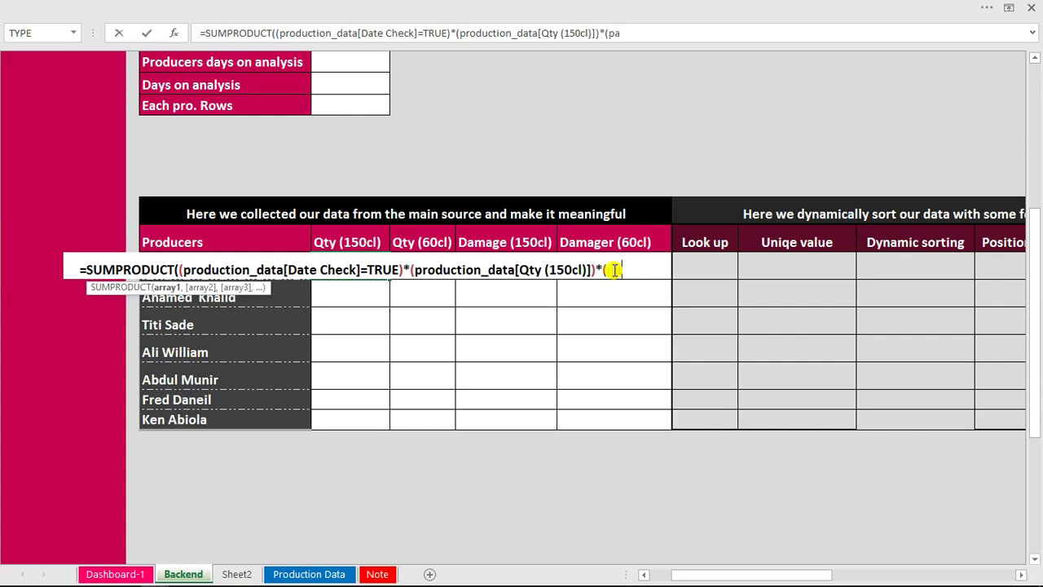
key("BackSpace")
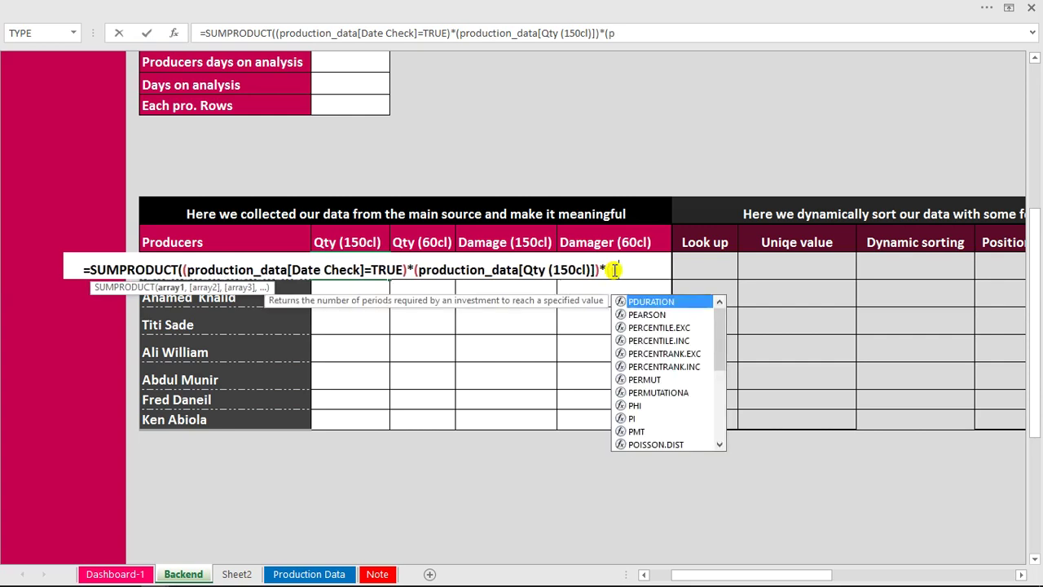
key("Down")
key("Down")
key("Down")
key("Down")
key("Down")
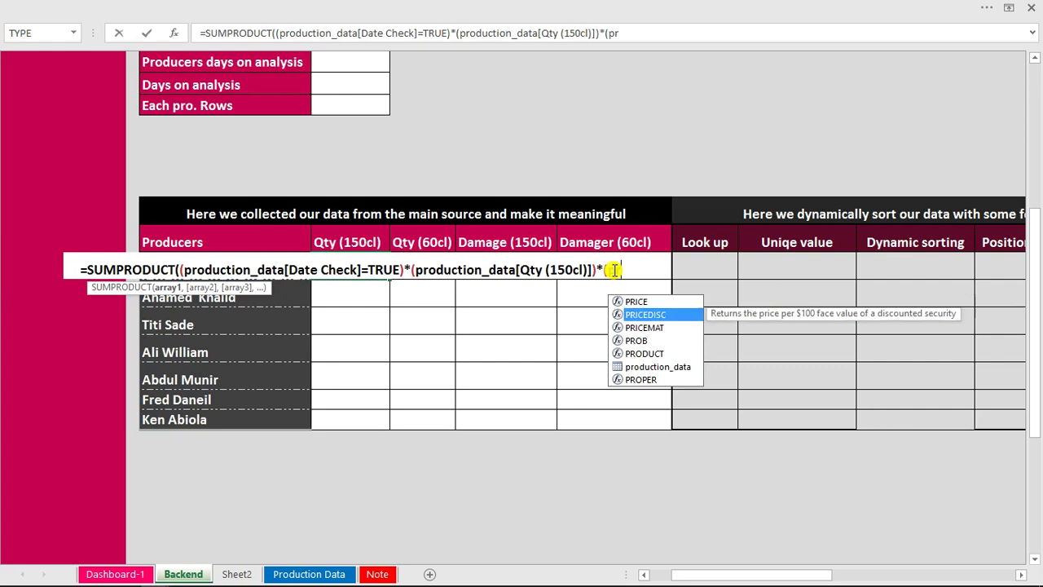
key("Tab")
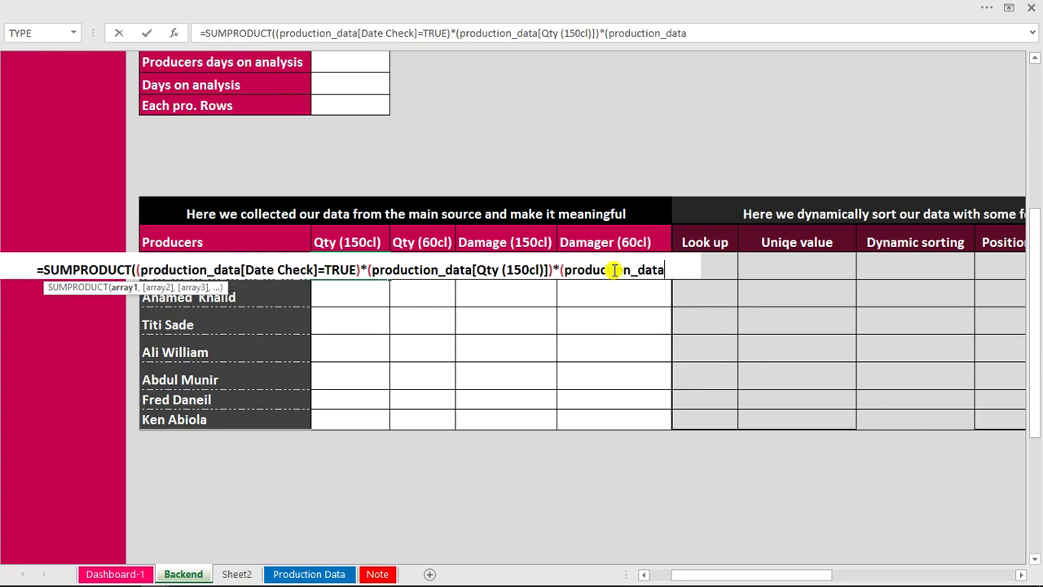
type("[")
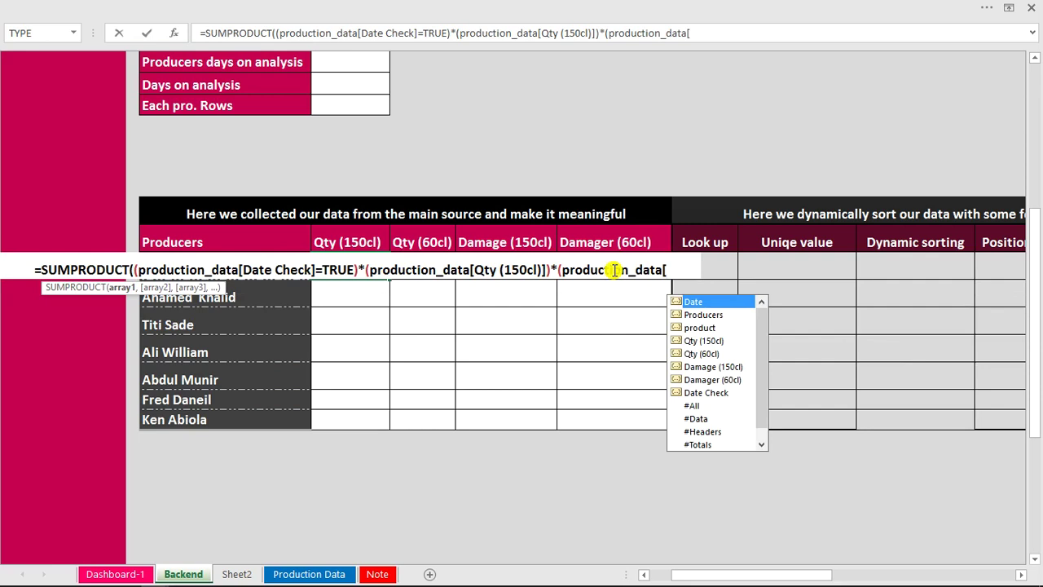
key("Down")
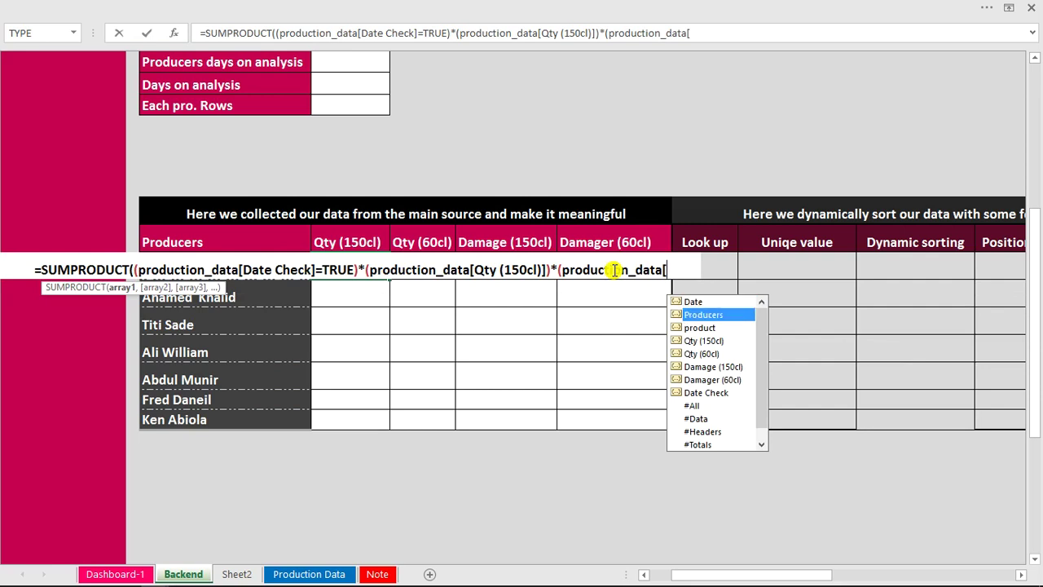
key("Tab")
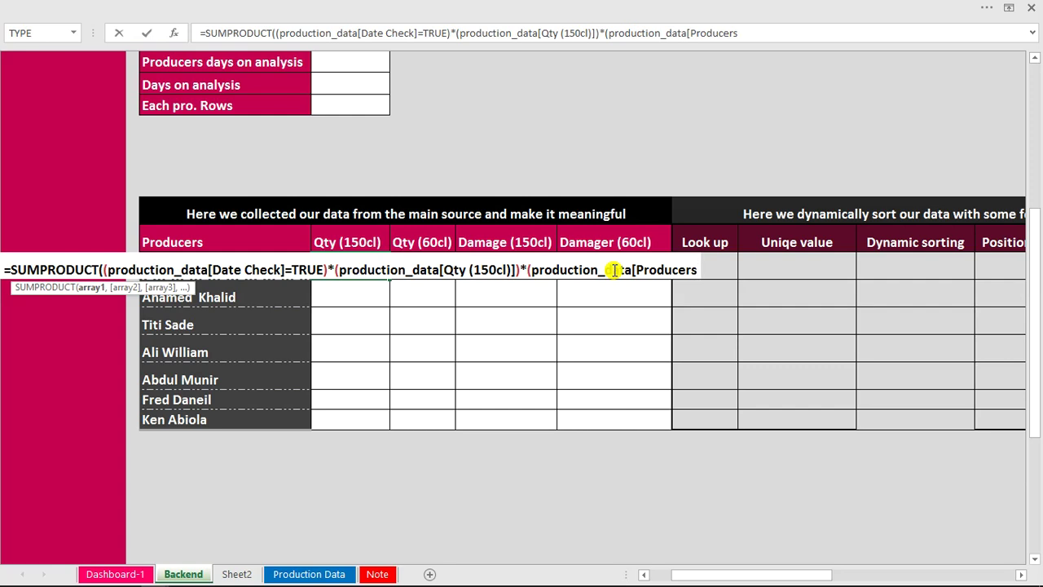
type("]=")
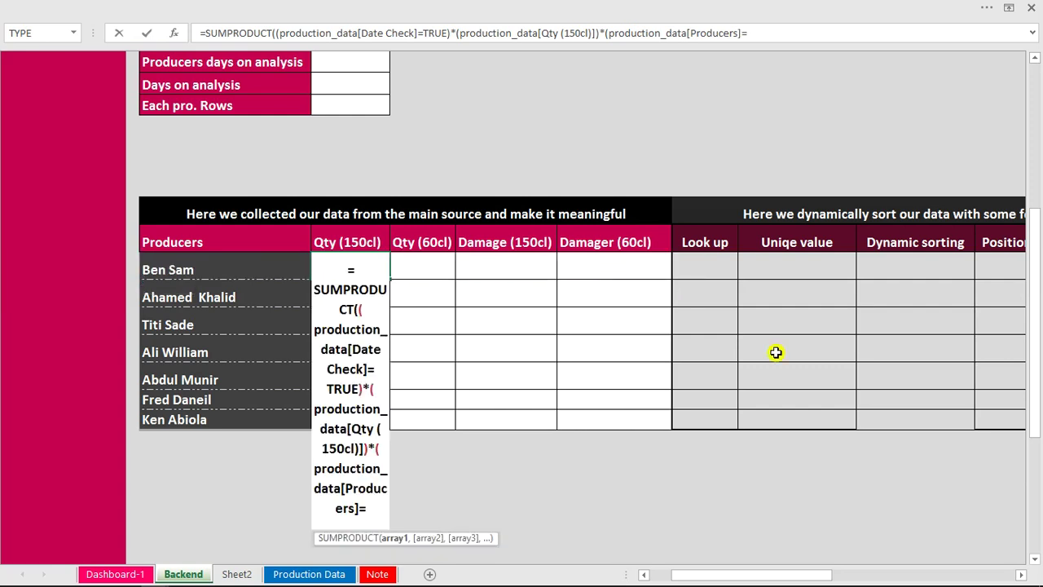
Complete the comparison against cell F25 and close the parentheses, giving 2,094.
left_click(777, 37)
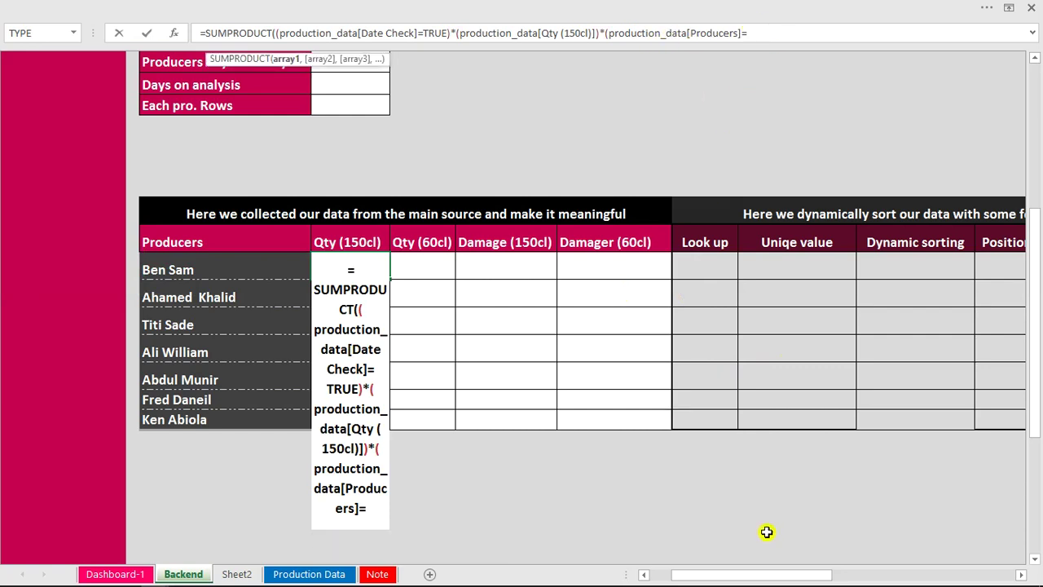
left_click_drag(778, 577, 815, 586)
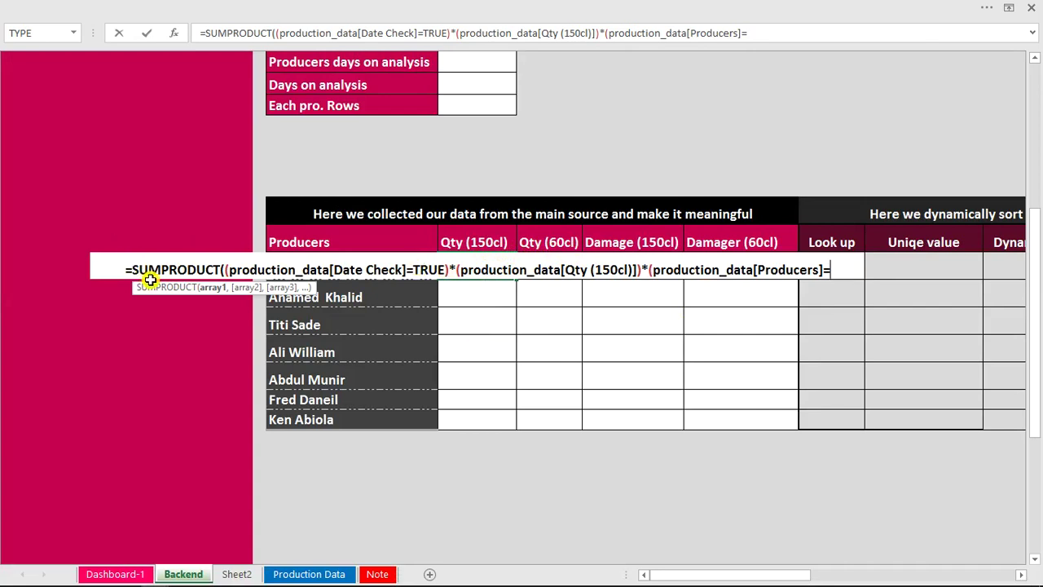
left_click(407, 297)
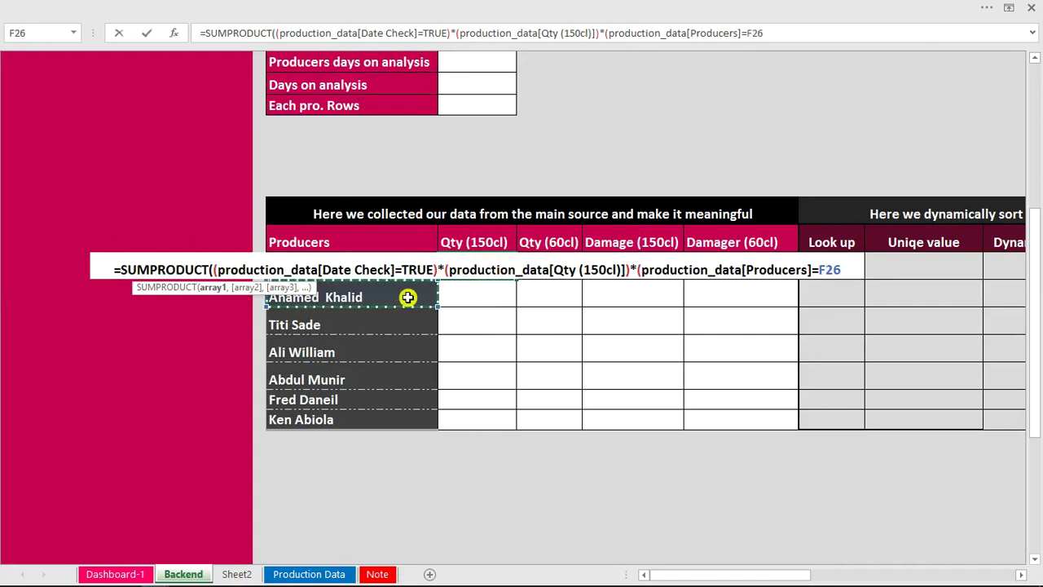
key("Up")
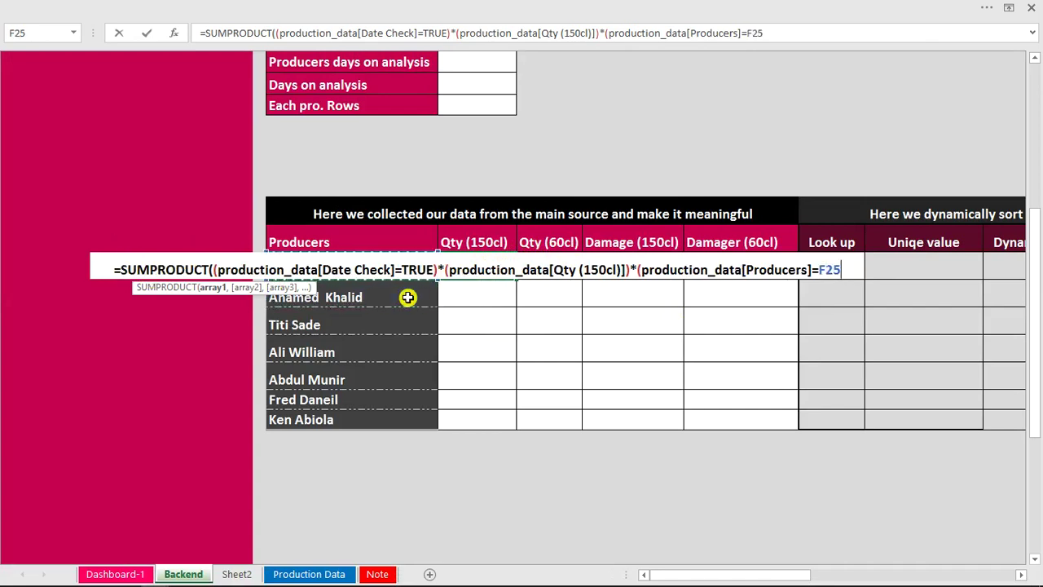
type("))")
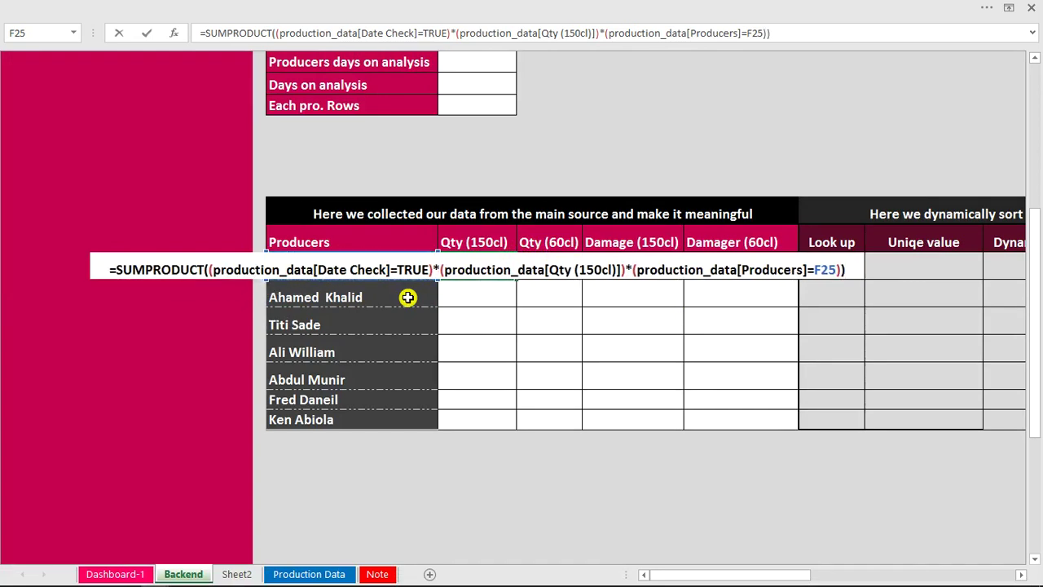
key("Return")
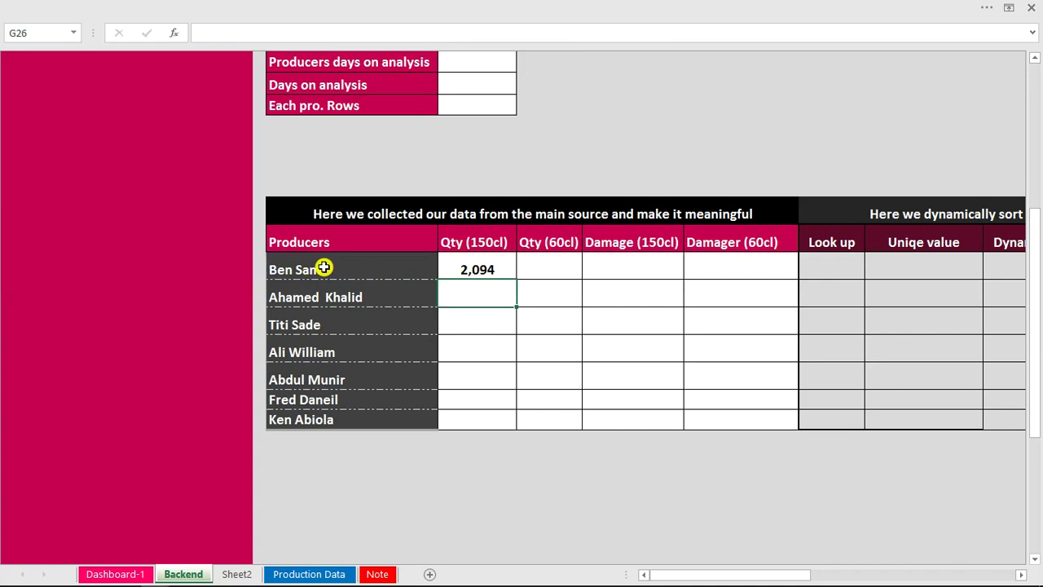
Fill G25's formula down to G31 so all seven producers get Qty (150cl) totals.
left_click(326, 268)
left_click(460, 272)
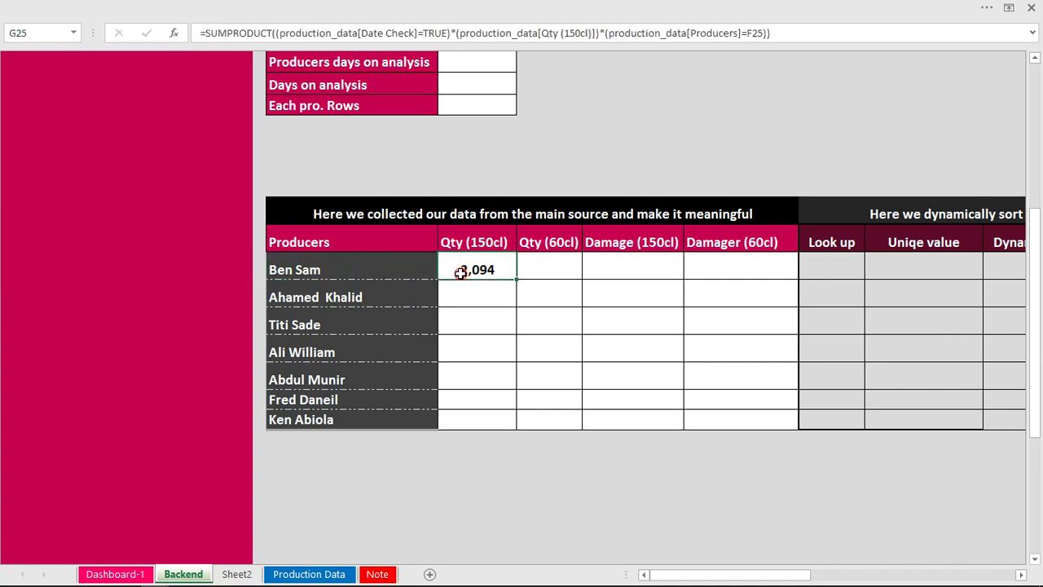
double_click(517, 278)
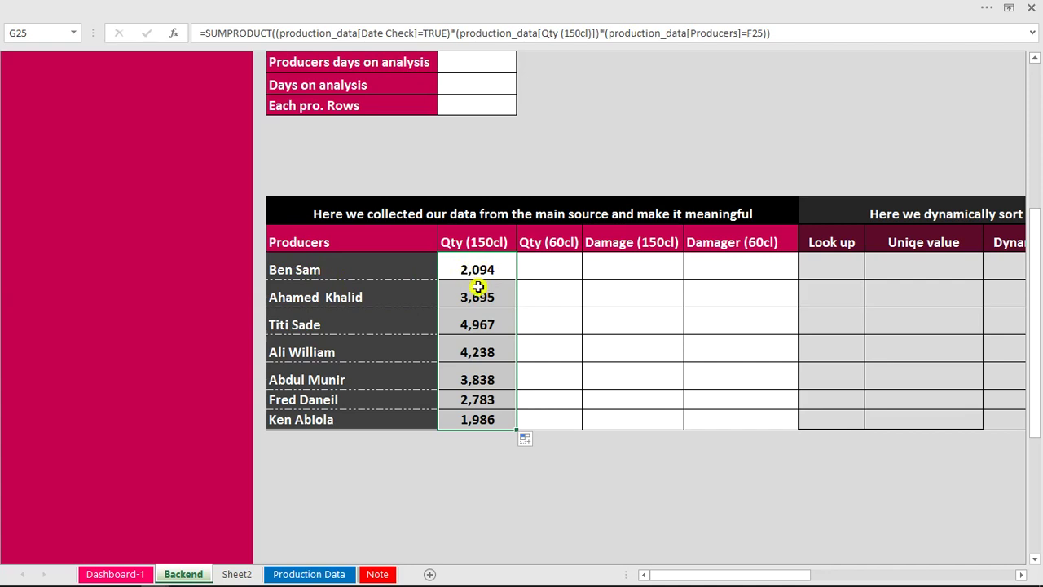
left_click(287, 576)
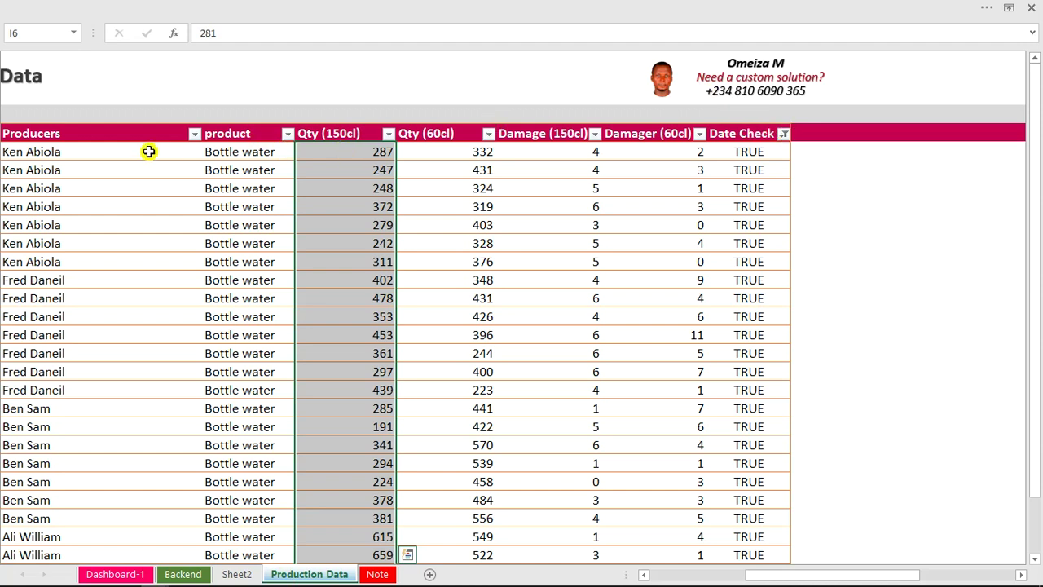
Filter Producers to the first producer only and confirm the Qty (150cl) sum matches 2,094.
left_click(194, 134)
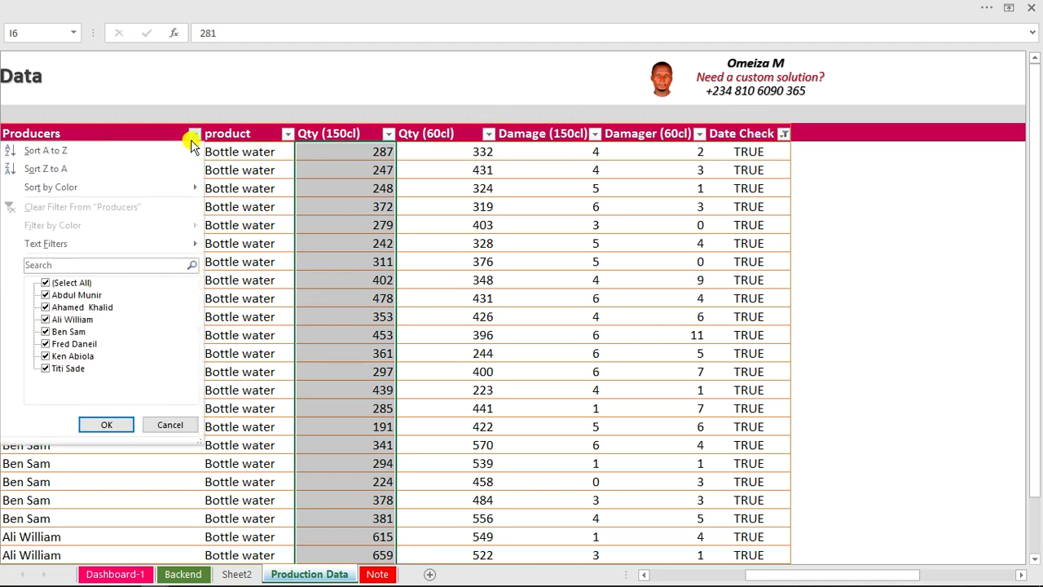
left_click(51, 282)
left_click(51, 332)
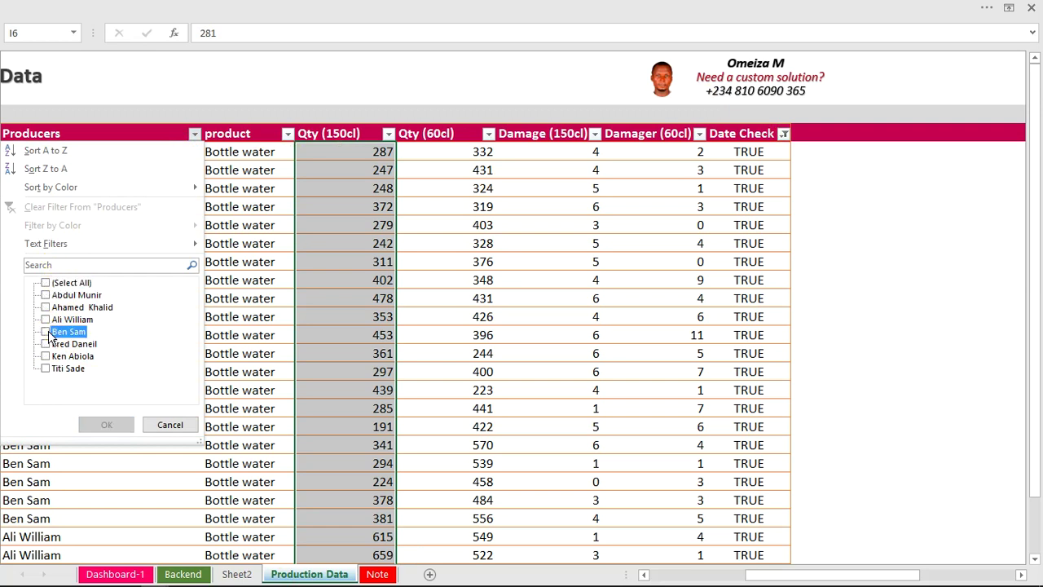
left_click(109, 425)
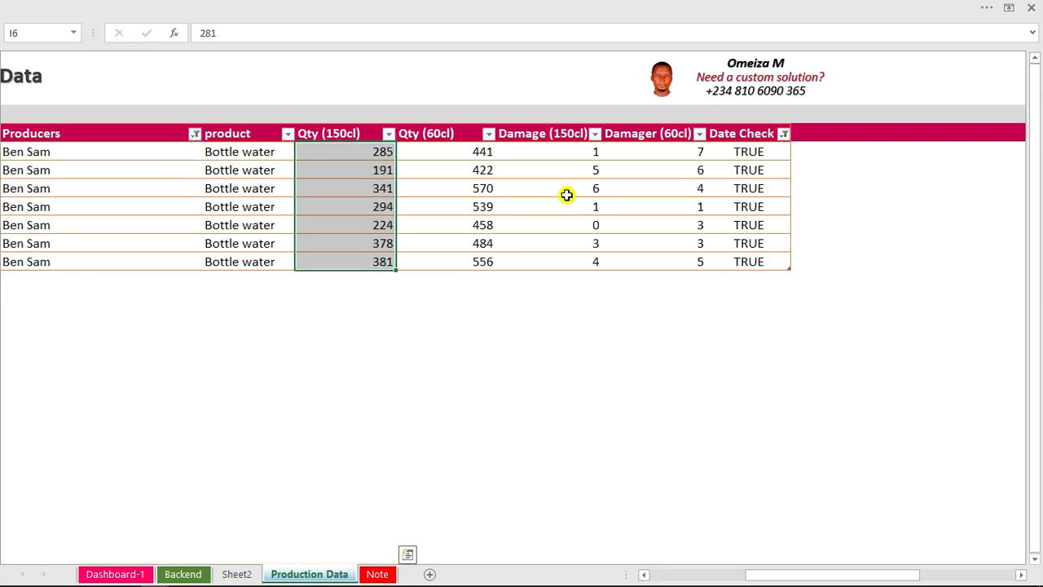
left_click(622, 7)
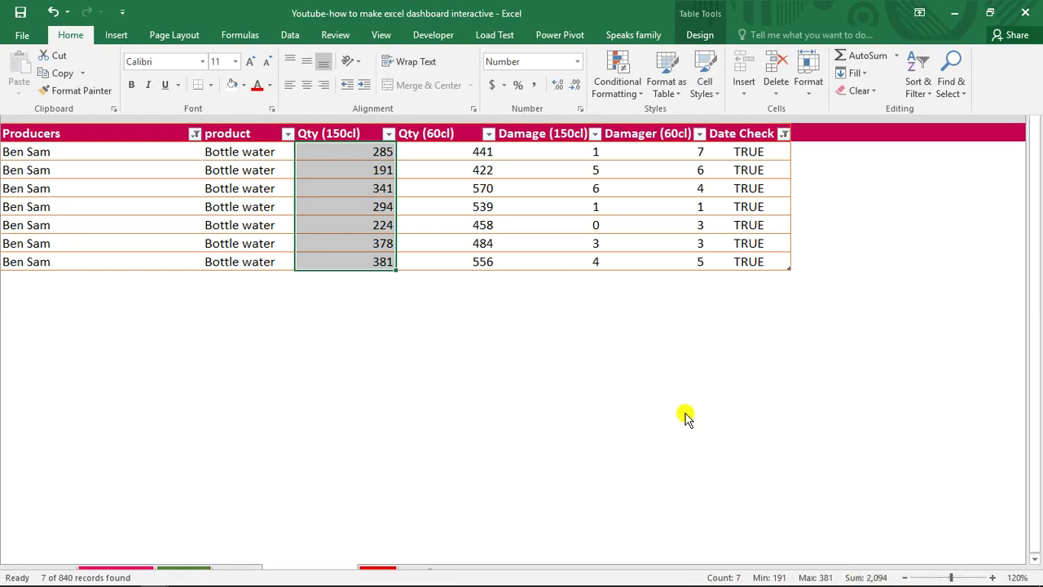
left_click(327, 458)
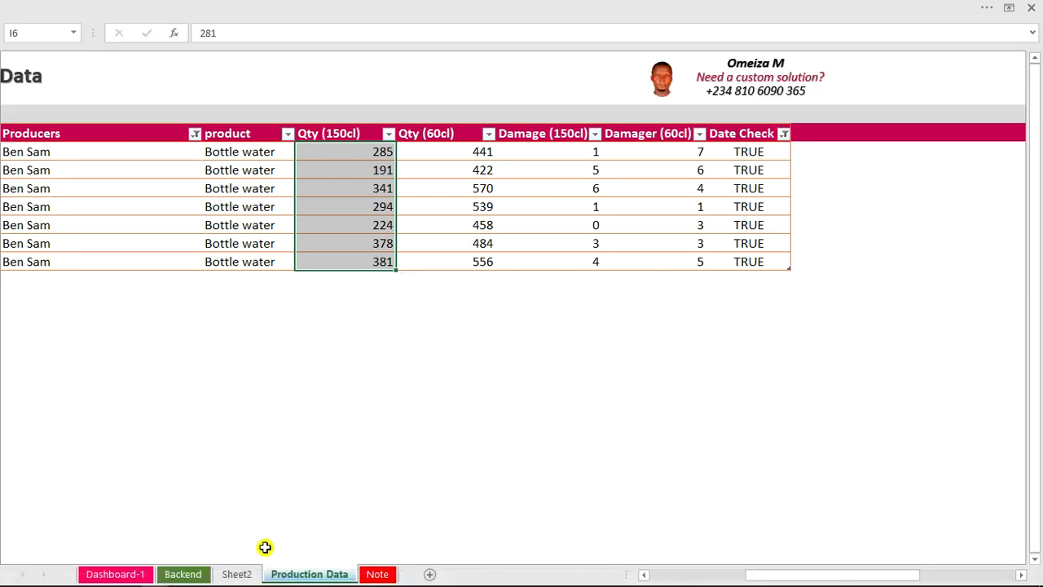
left_click(122, 574)
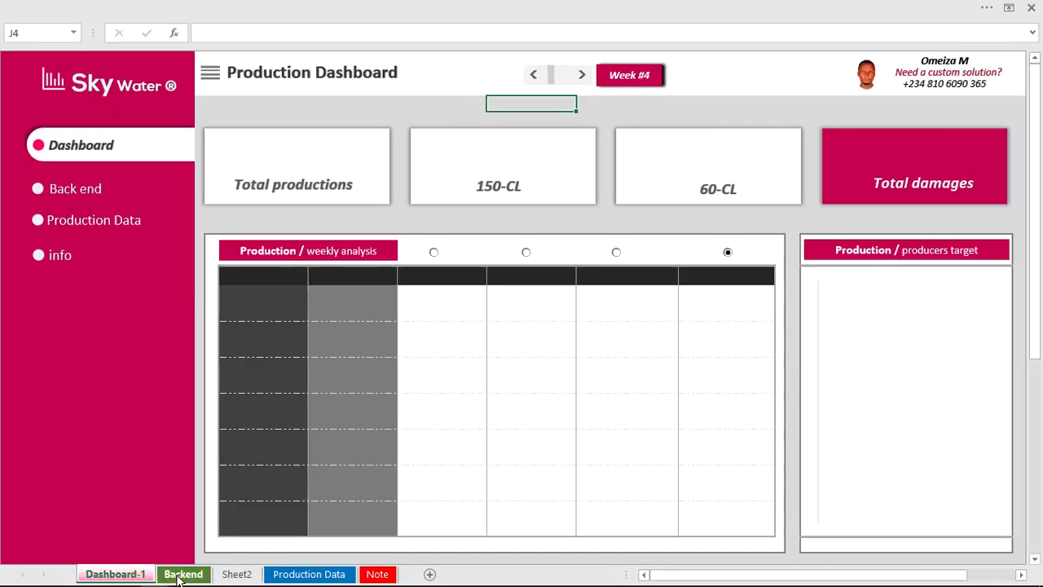
left_click(171, 574)
left_click(497, 265)
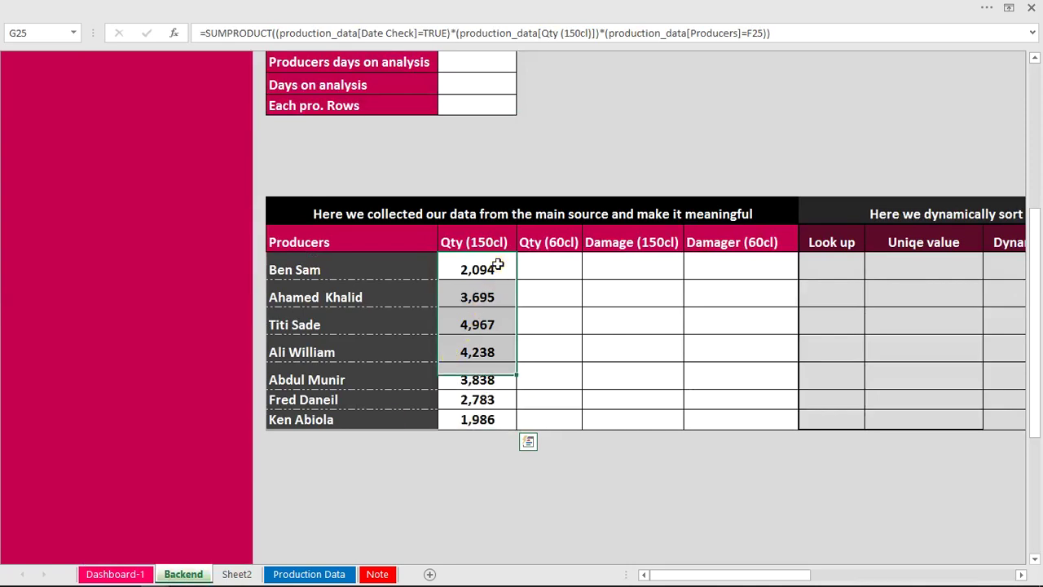
left_click_drag(498, 264, 685, 135)
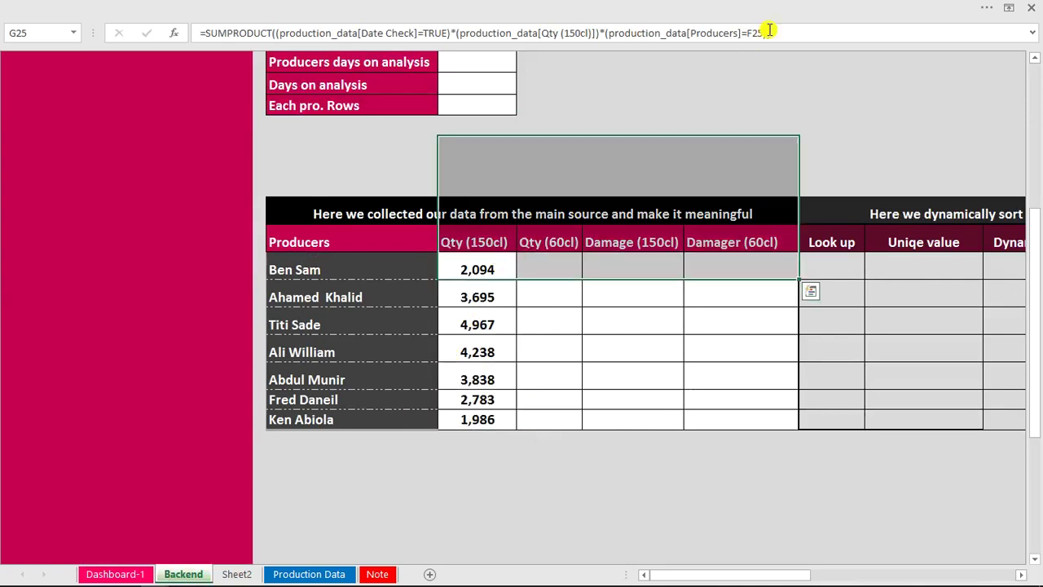
left_click(497, 271)
left_click_drag(774, 31, 186, 30)
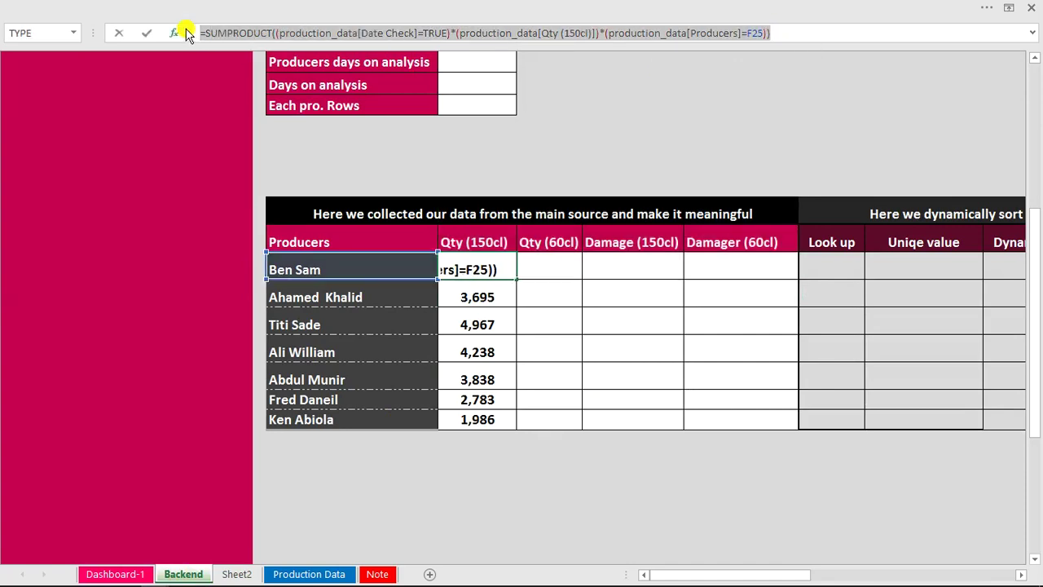
left_click(543, 264)
key("Escape")
left_click(542, 265)
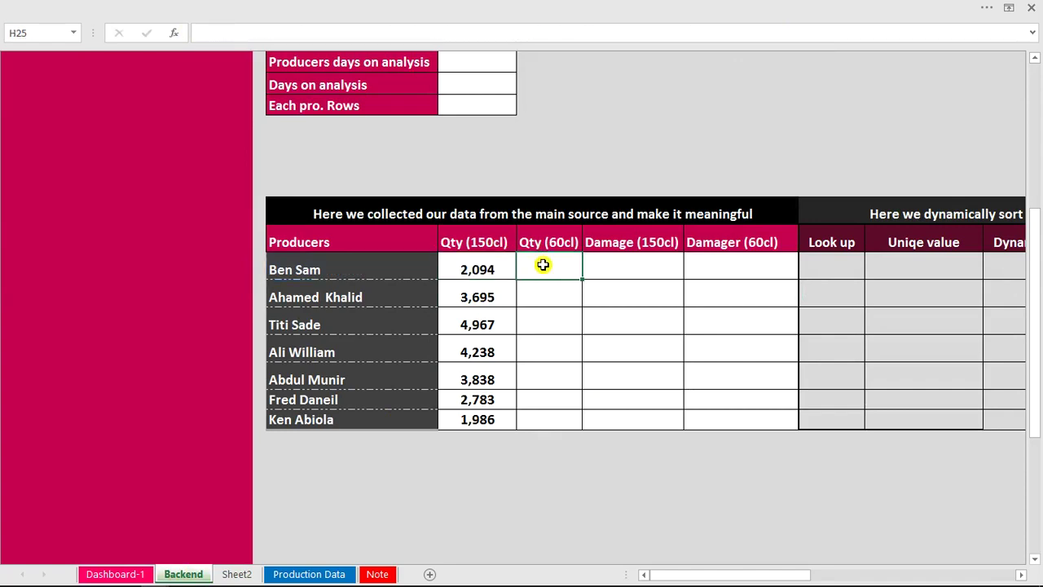
type("2094")
left_click(612, 266)
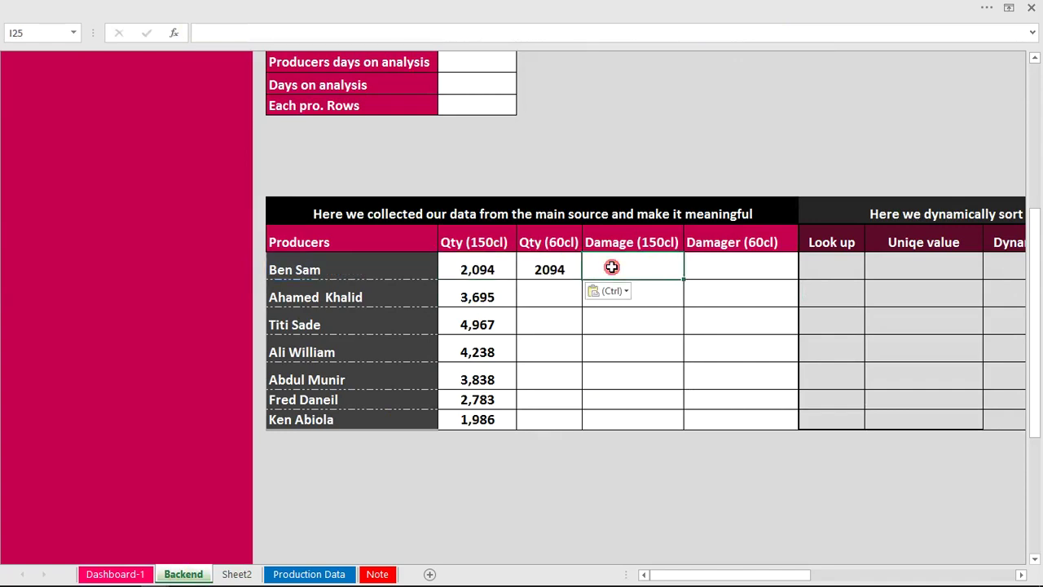
key("ctrl+v")
left_click(714, 264)
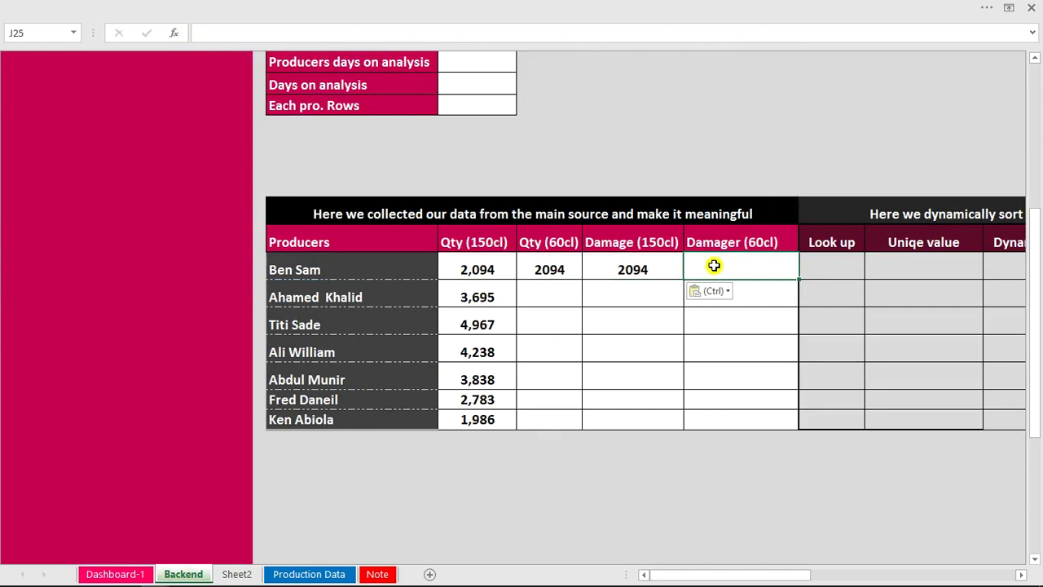
key("ctrl+v")
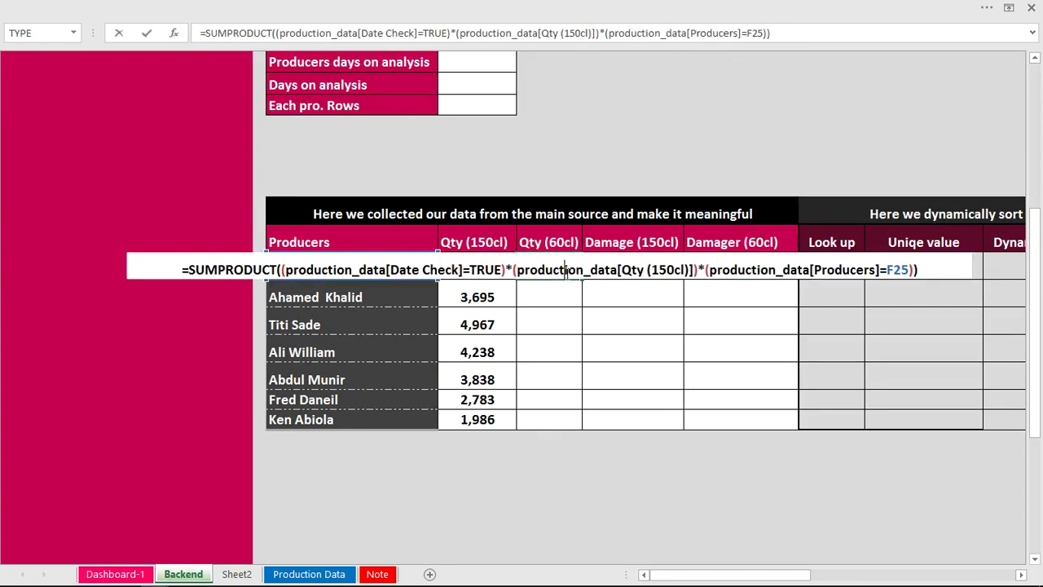
Change H25's column reference to production_data[Qty (60cl)], making it total 3470.
double_click(561, 271)
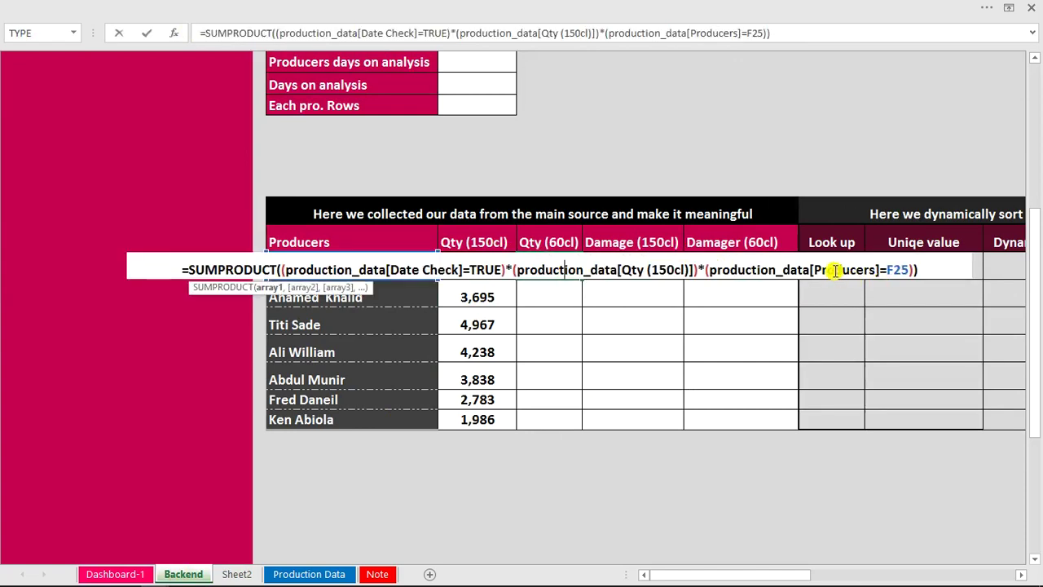
left_click(668, 269)
key("BackSpace")
key("BackSpace")
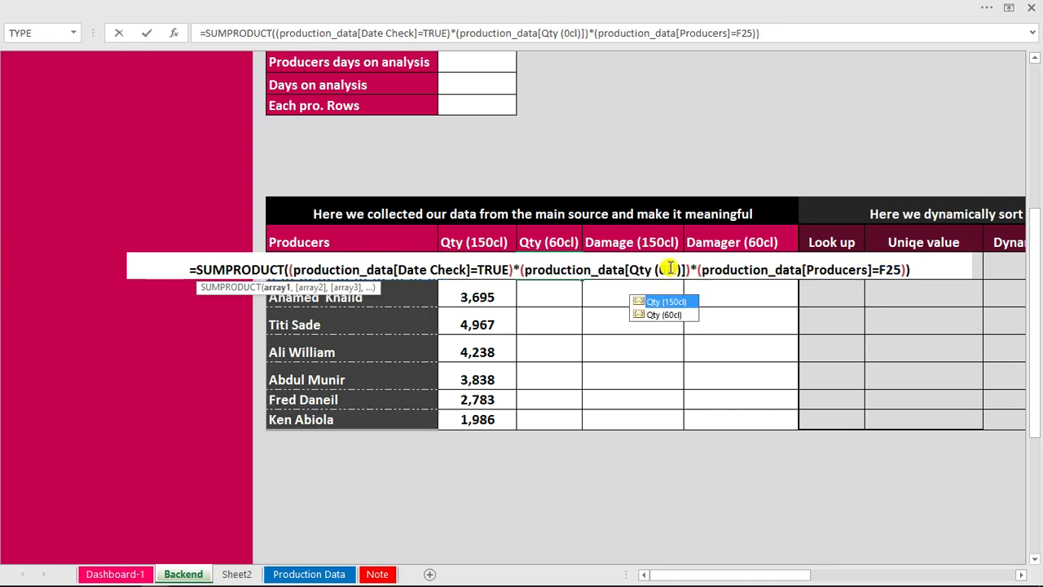
type("6")
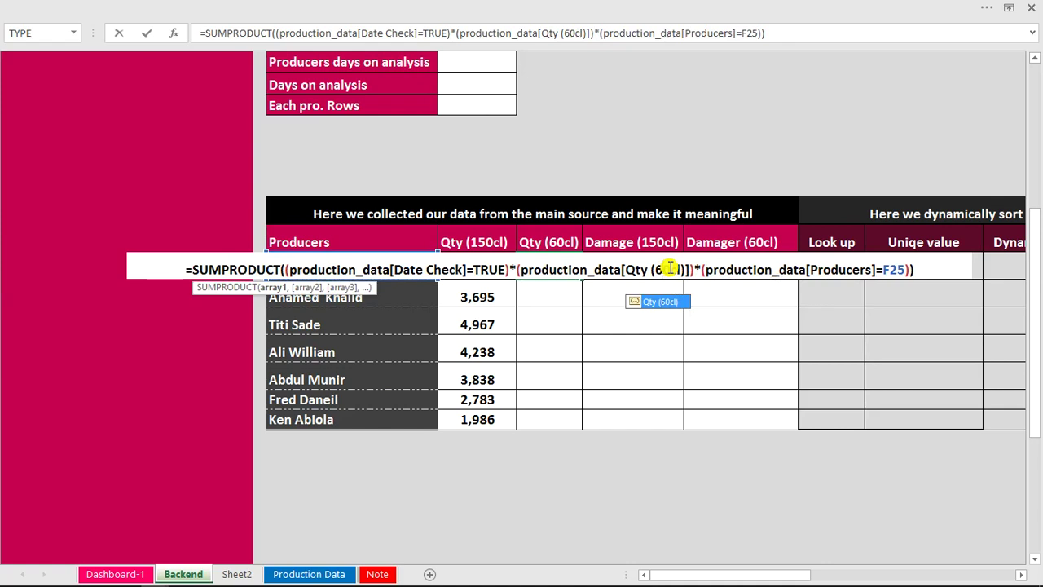
left_click(656, 269)
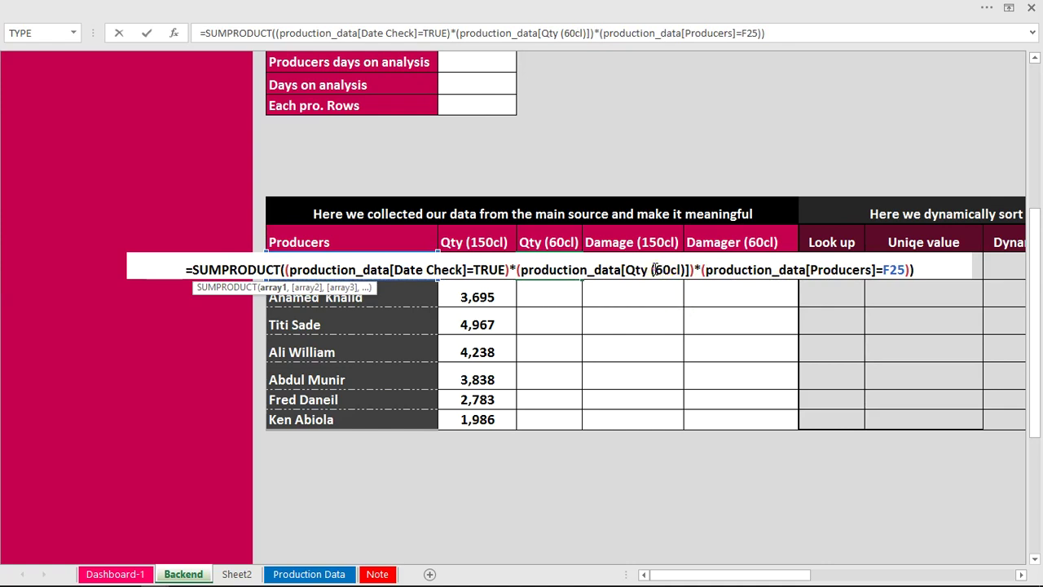
key("Return")
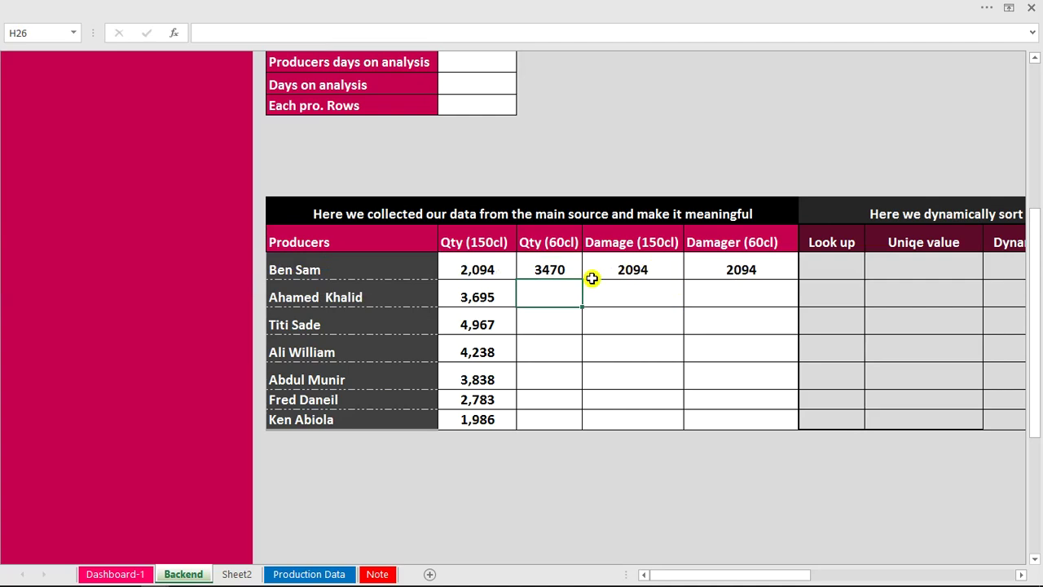
left_click(613, 267)
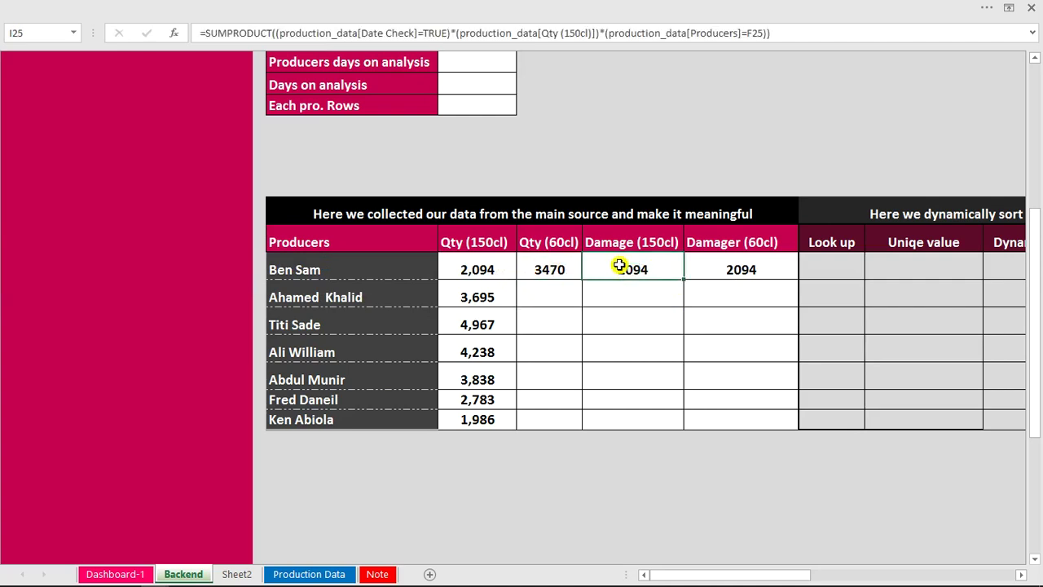
Switch I25's column reference to production_data[Damage (150cl)], giving 20.
double_click(620, 265)
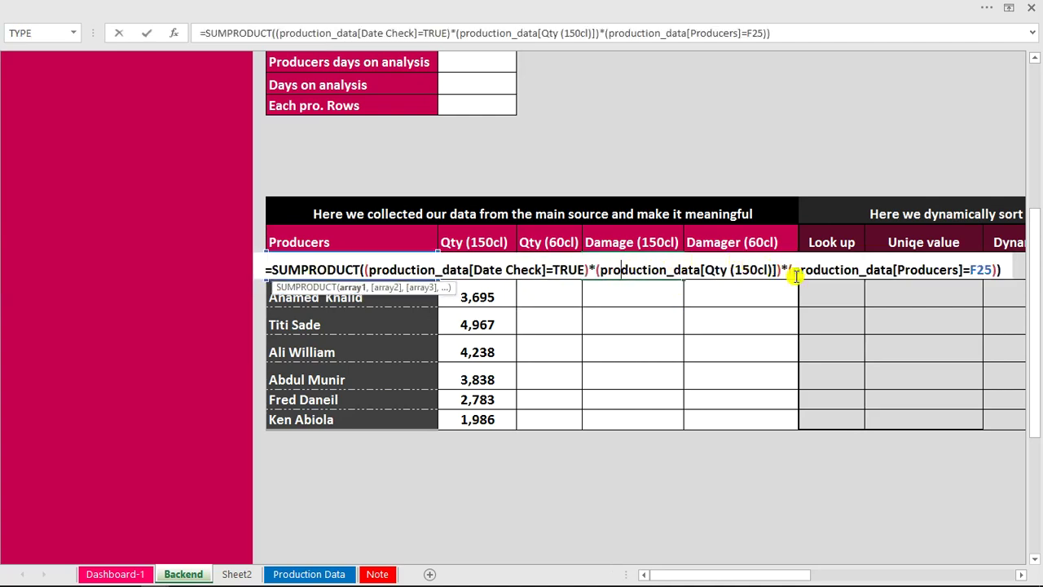
left_click_drag(726, 269, 713, 269)
type("da")
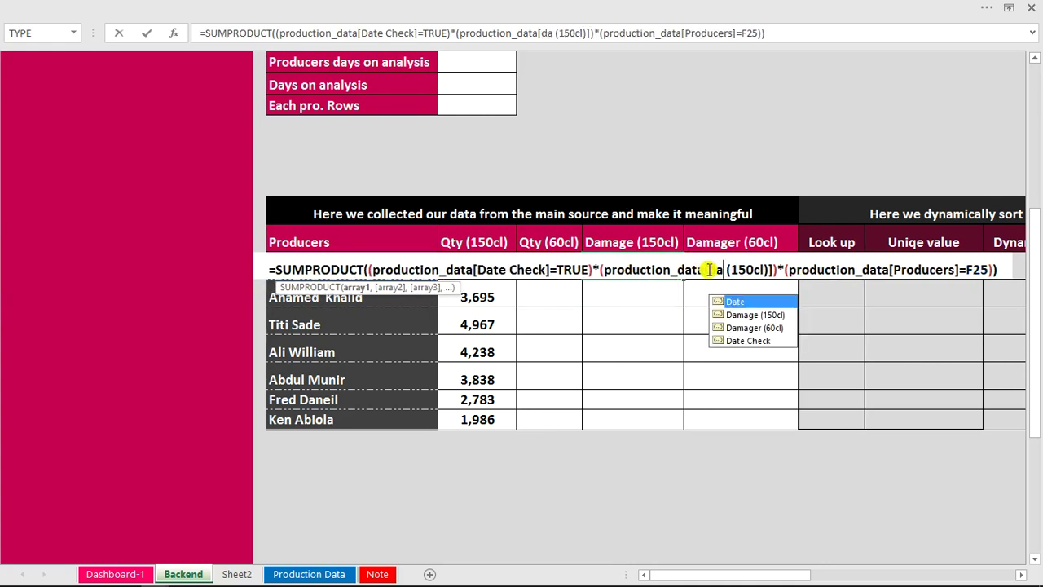
type("n")
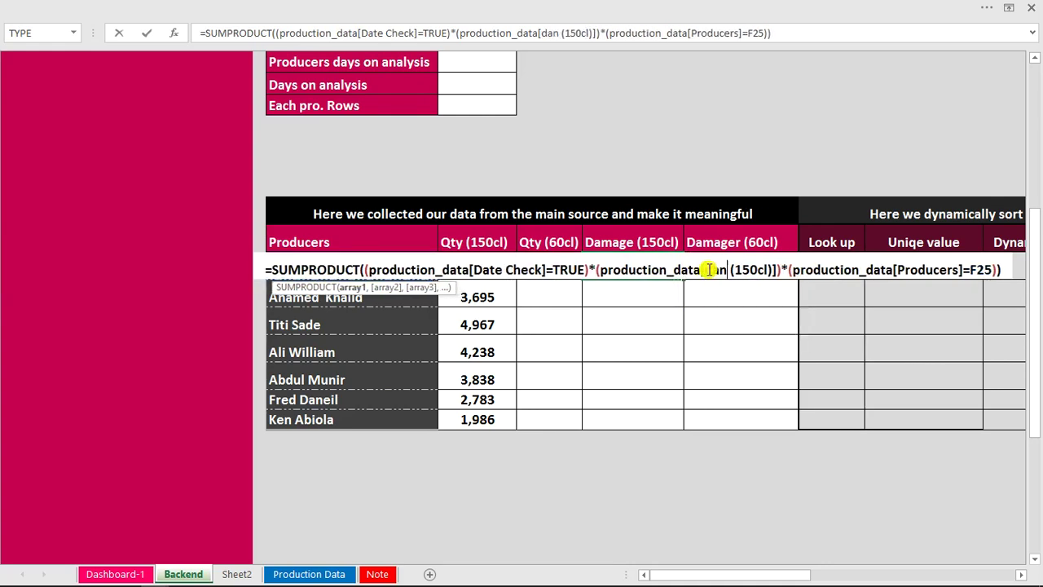
key("BackSpace")
type("mage")
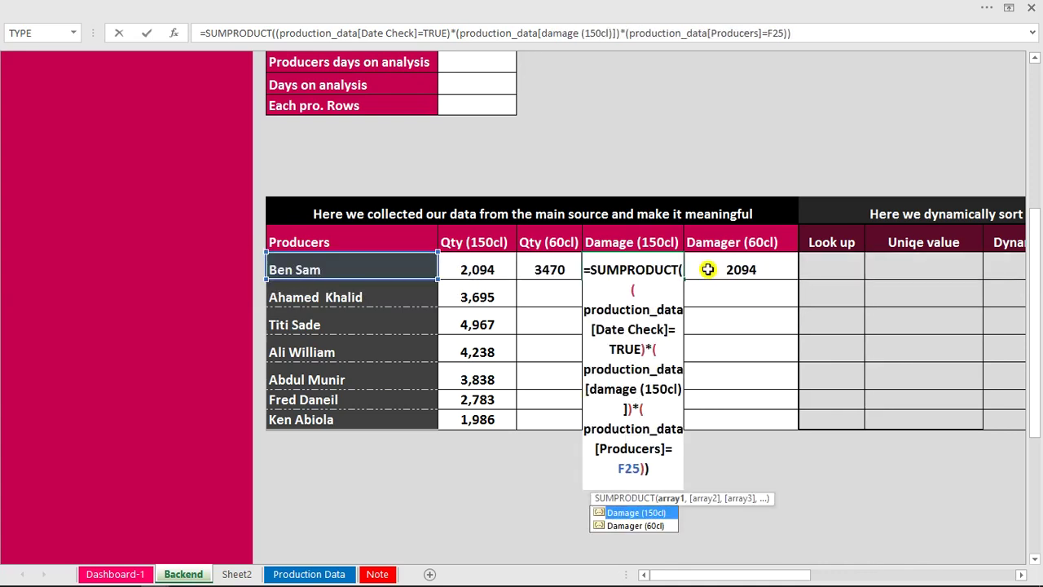
key("Escape")
key("Escape")
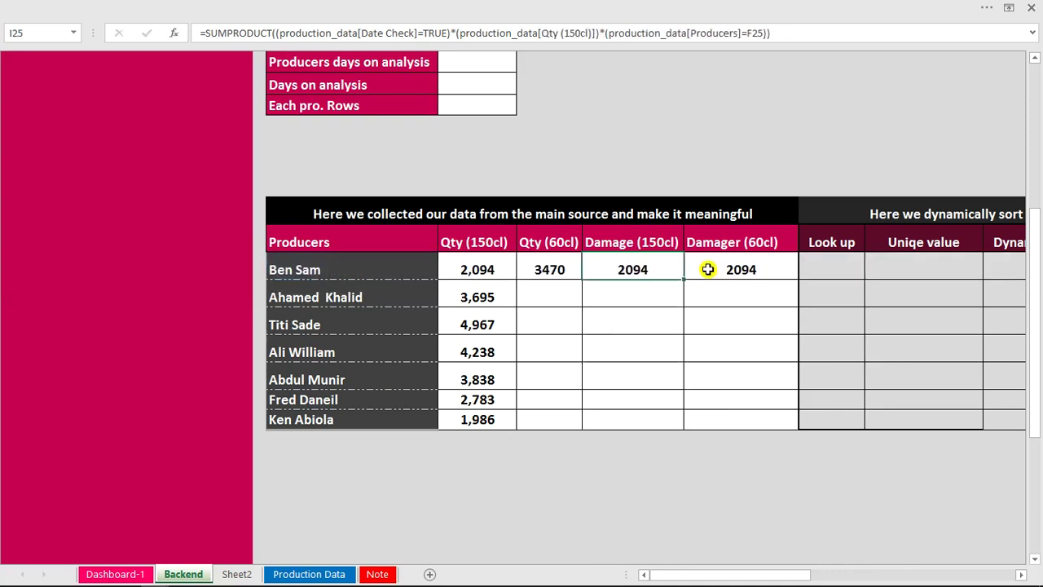
double_click(657, 267)
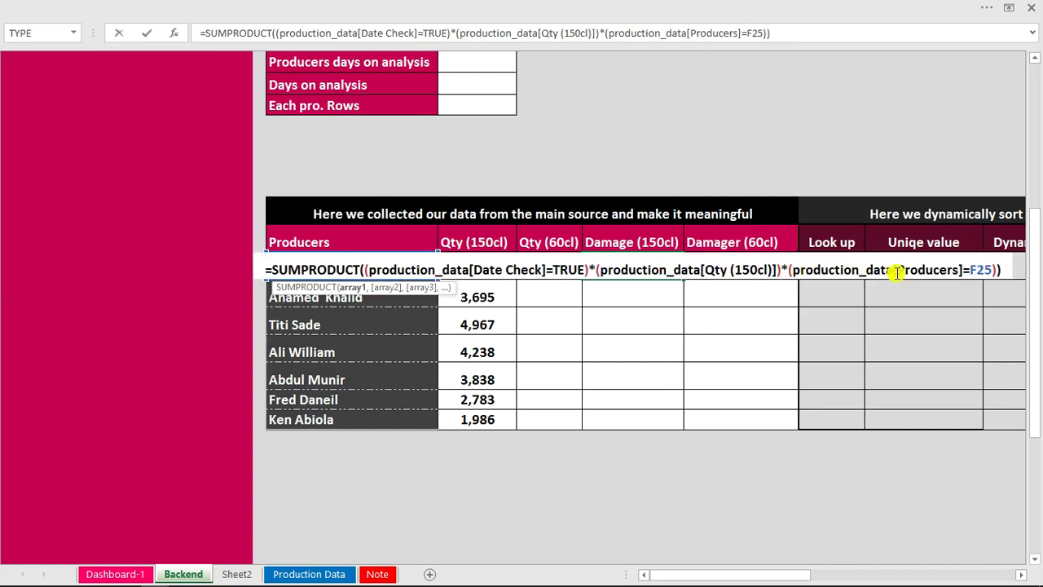
left_click(771, 270)
left_click_drag(774, 270, 711, 270)
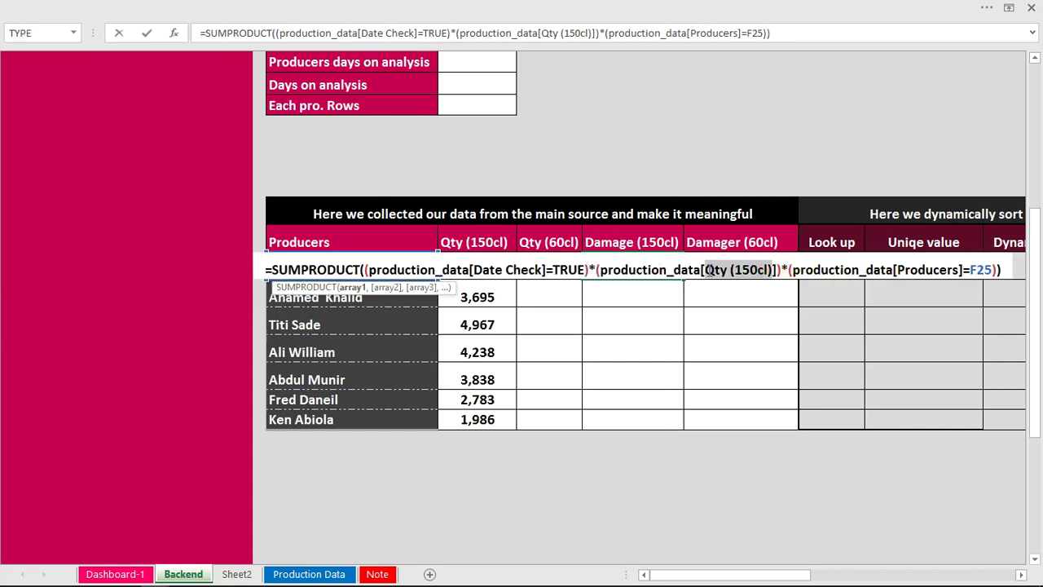
type("d")
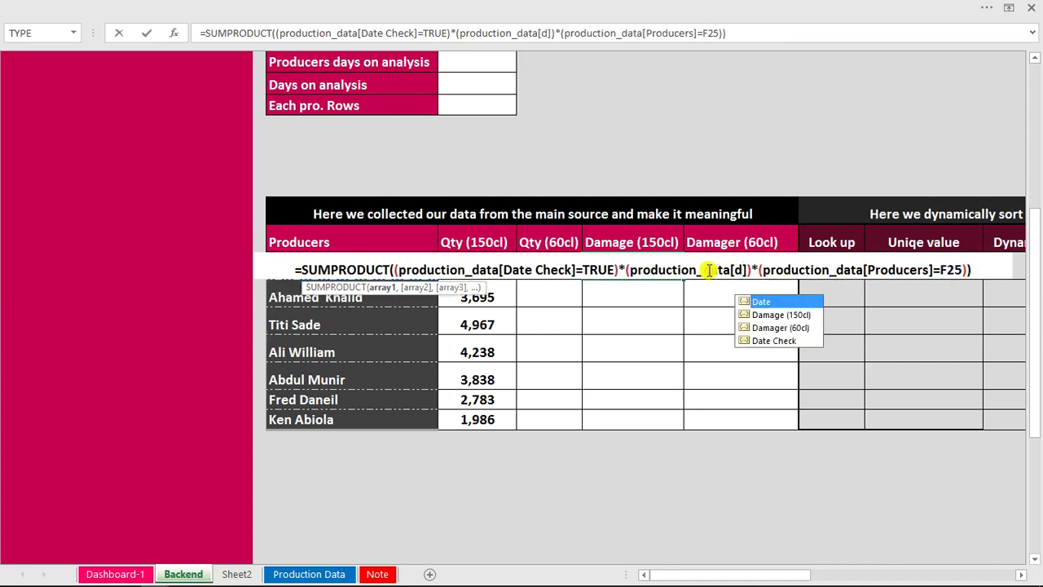
key("Down")
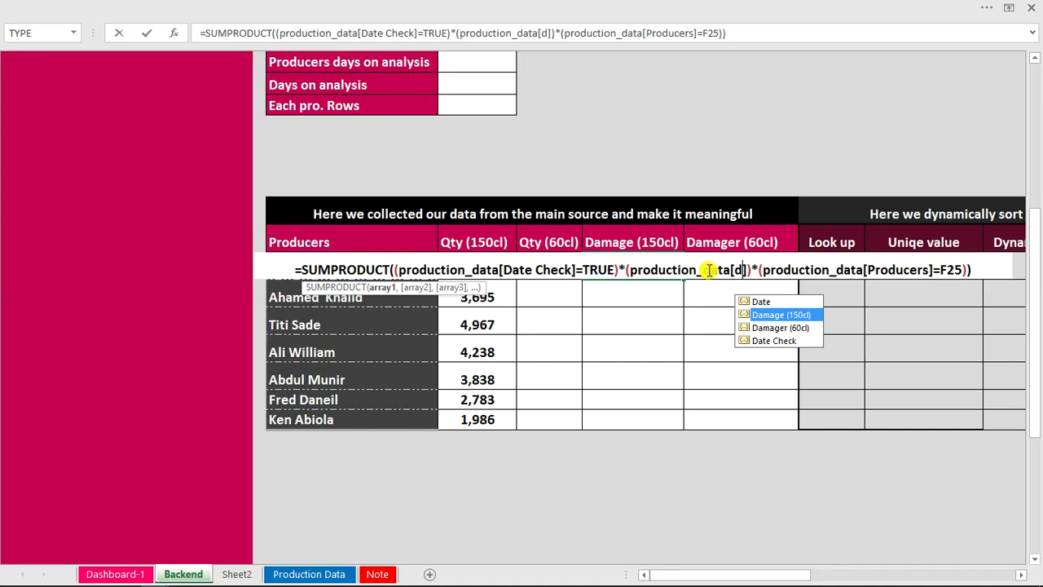
key("Tab")
key("Return")
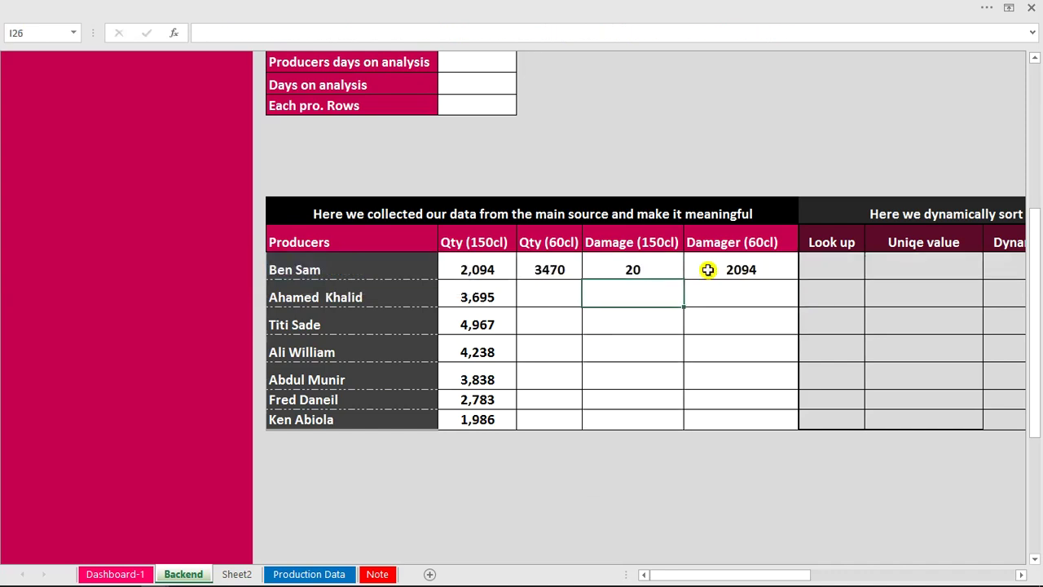
Switch J25's column reference to production_data[Damager (60cl)], giving 29.
left_click(712, 267)
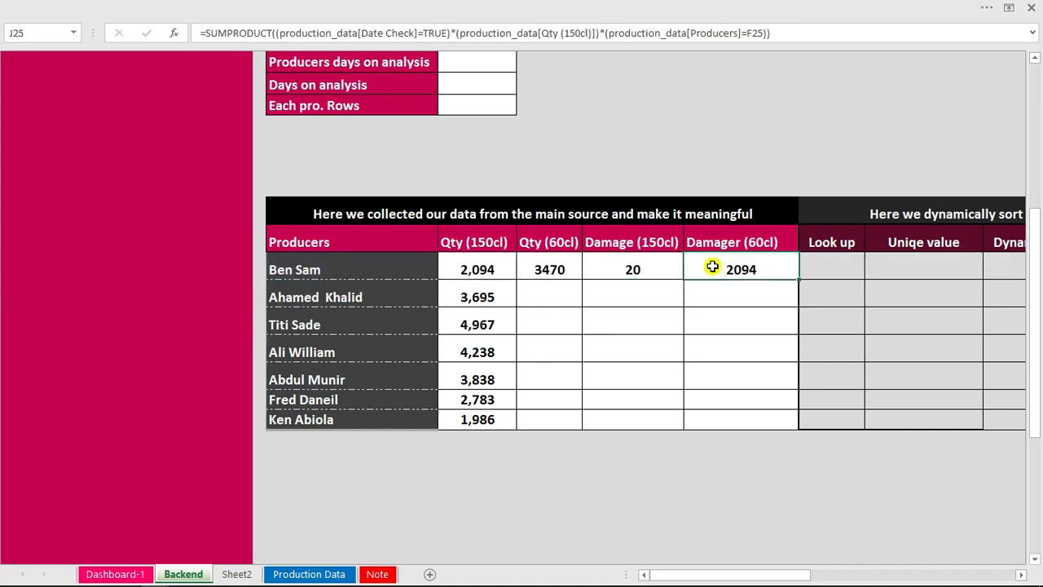
double_click(712, 267)
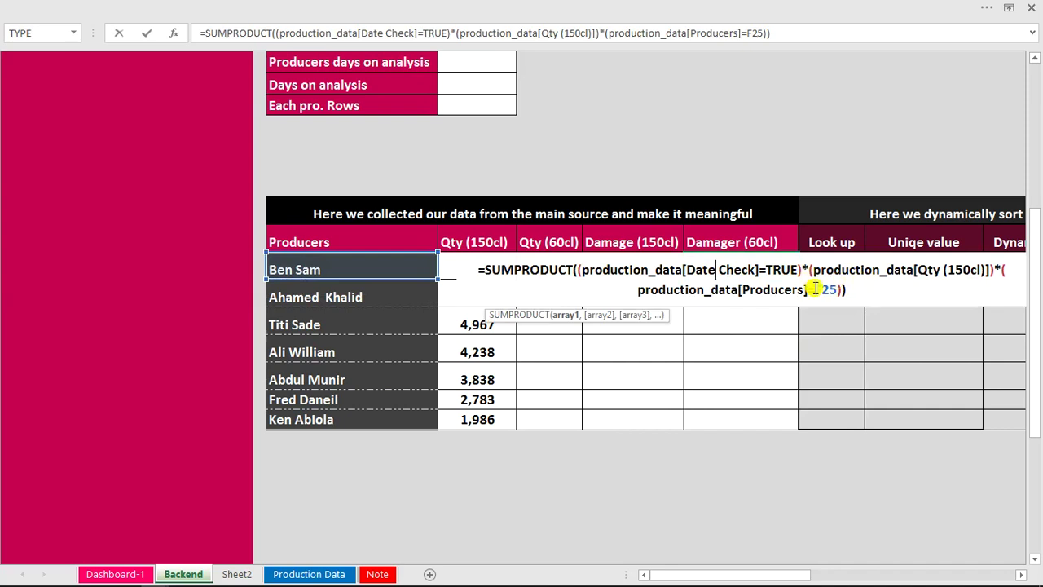
left_click(984, 270)
left_click_drag(986, 270, 921, 271)
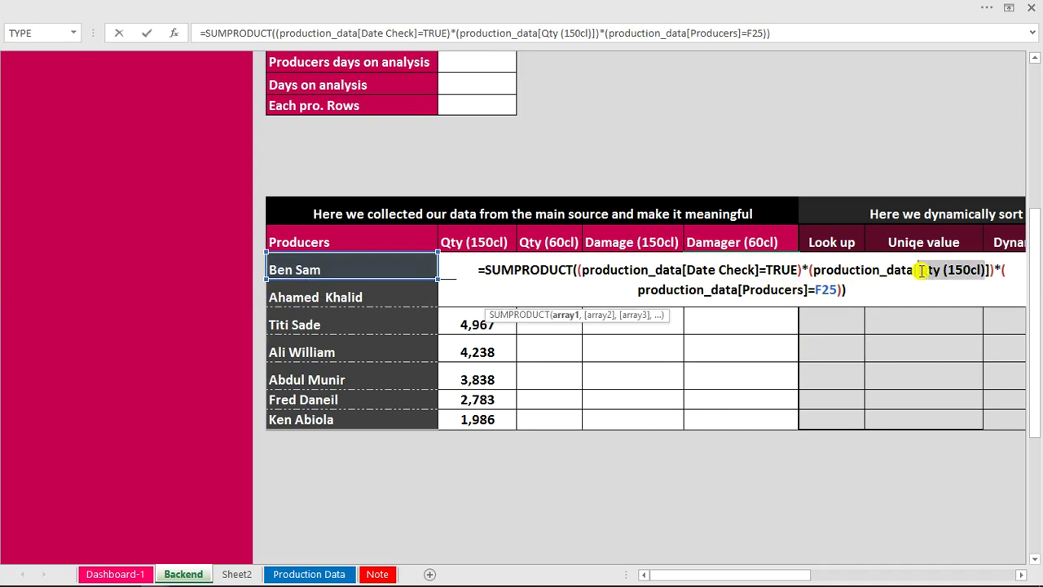
type("da")
key("Down")
key("Down")
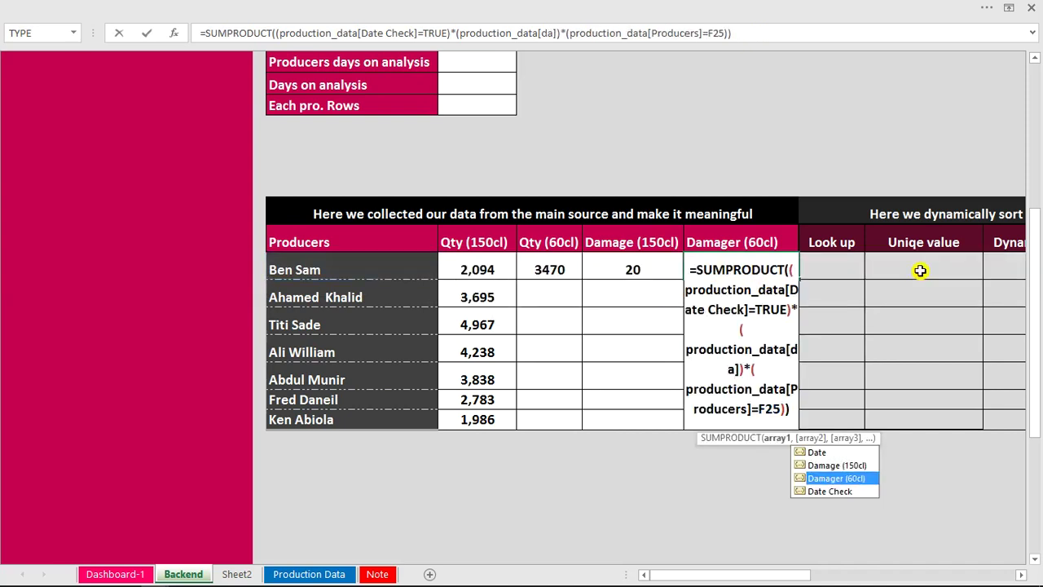
key("Tab")
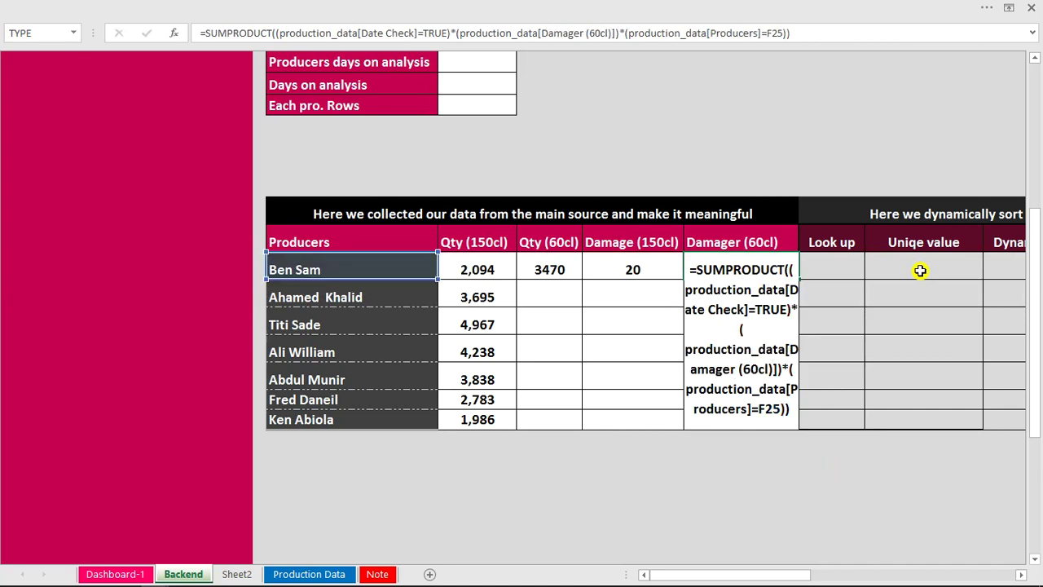
key("Return")
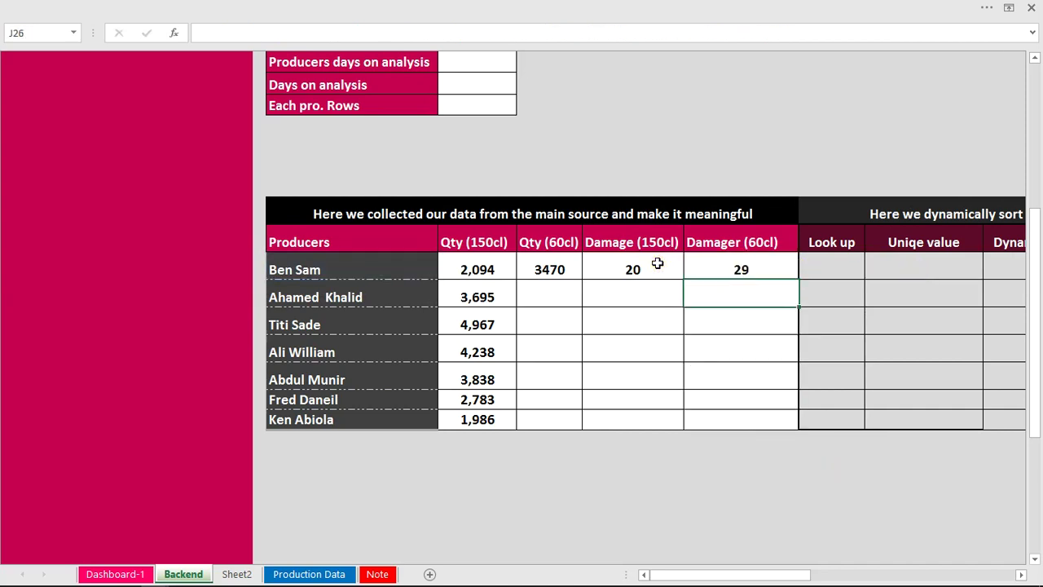
Fill H25:J25 down to row 31 for all seven producers.
left_click(658, 263)
left_click_drag(568, 267, 765, 276)
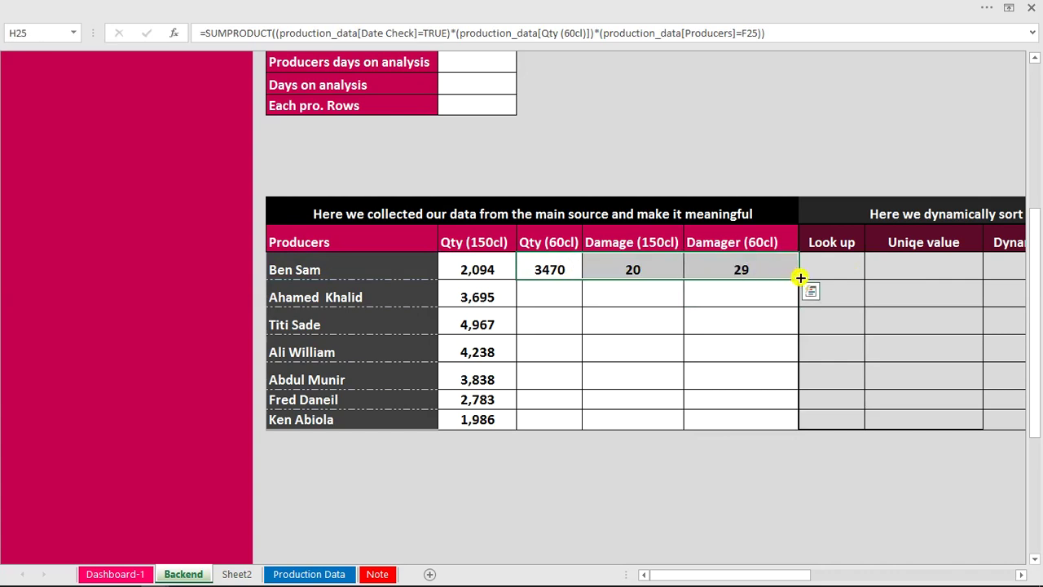
double_click(800, 278)
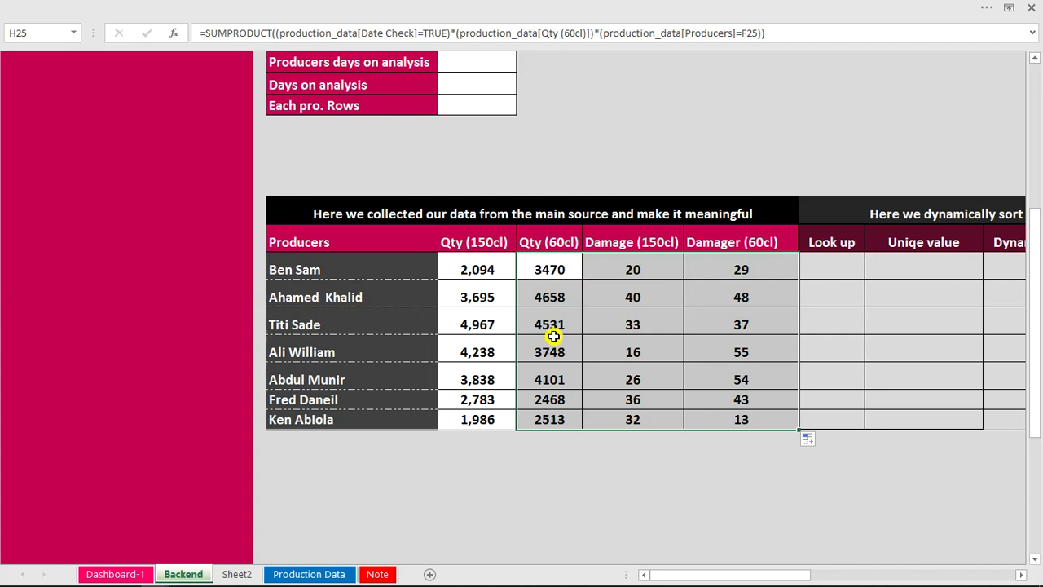
left_click_drag(1037, 267, 1037, 195)
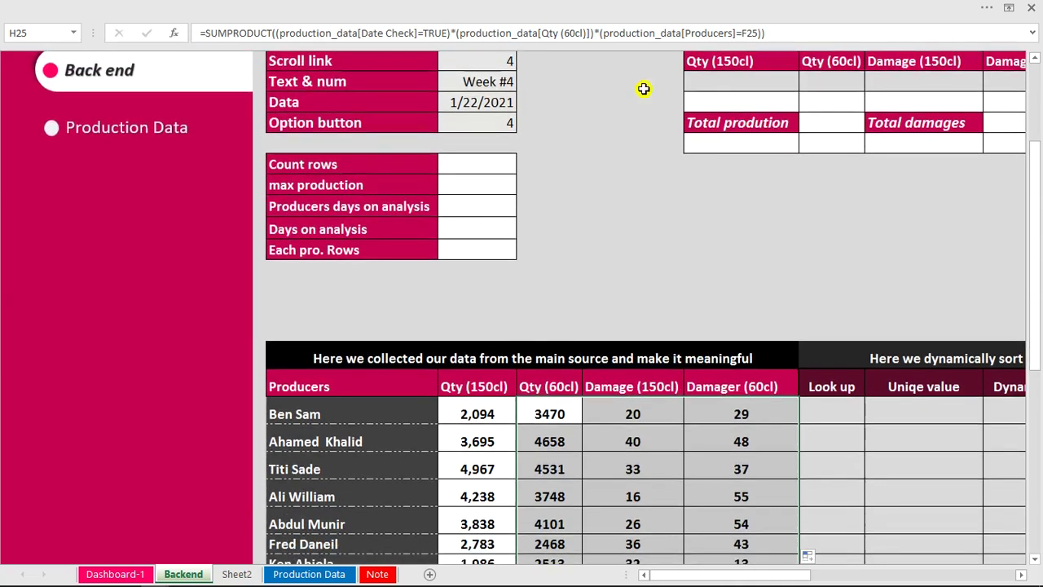
Change the Scroll link cell G9 to 2, then to 3, so the Backend shows Week #3 (1/15/2021).
left_click(489, 60)
double_click(489, 60)
key("BackSpace")
type("2")
key("Return")
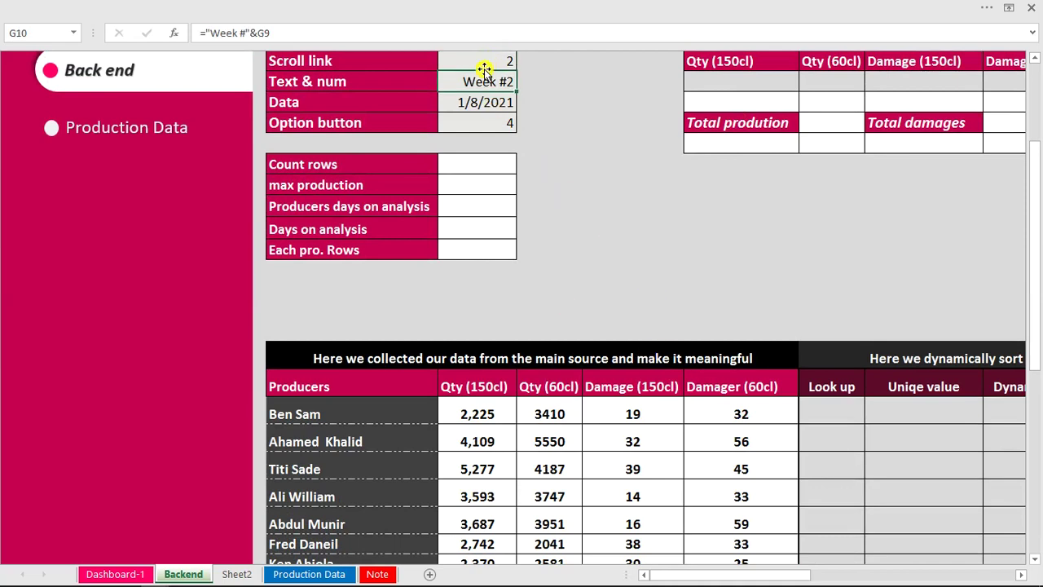
left_click(481, 60)
type("3")
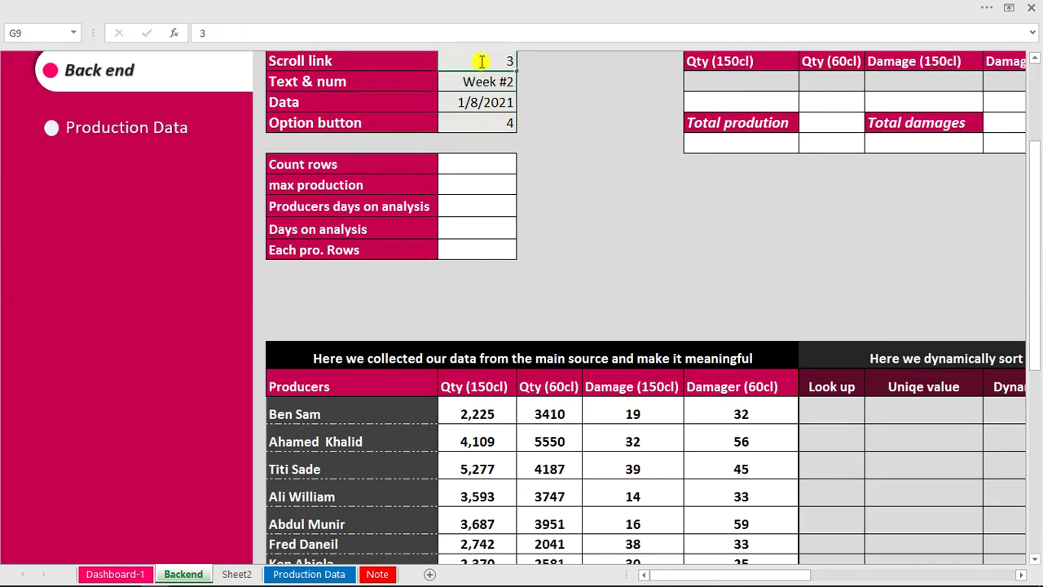
key("Return")
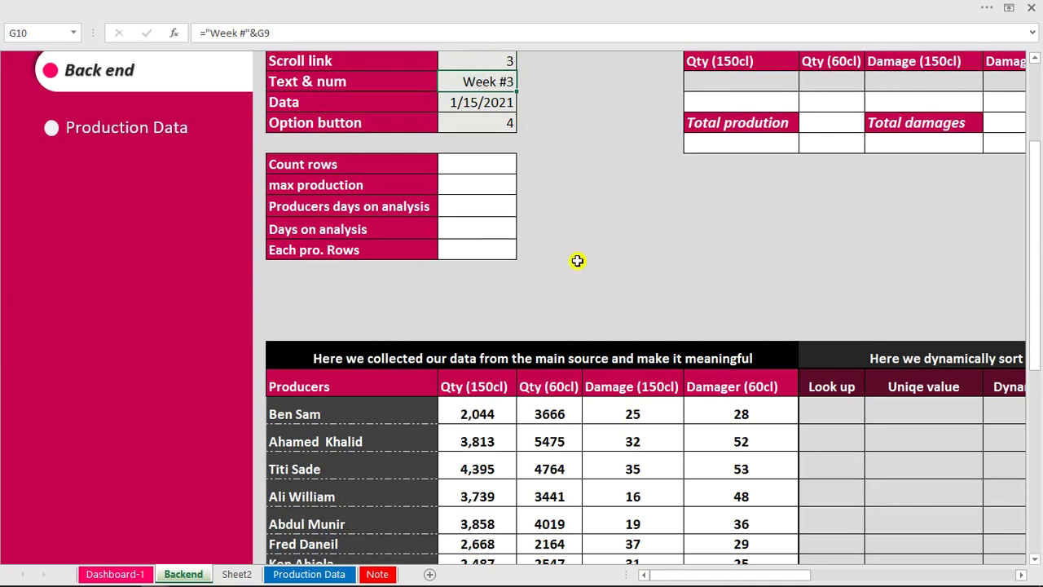
left_click_drag(1029, 194, 1030, 123)
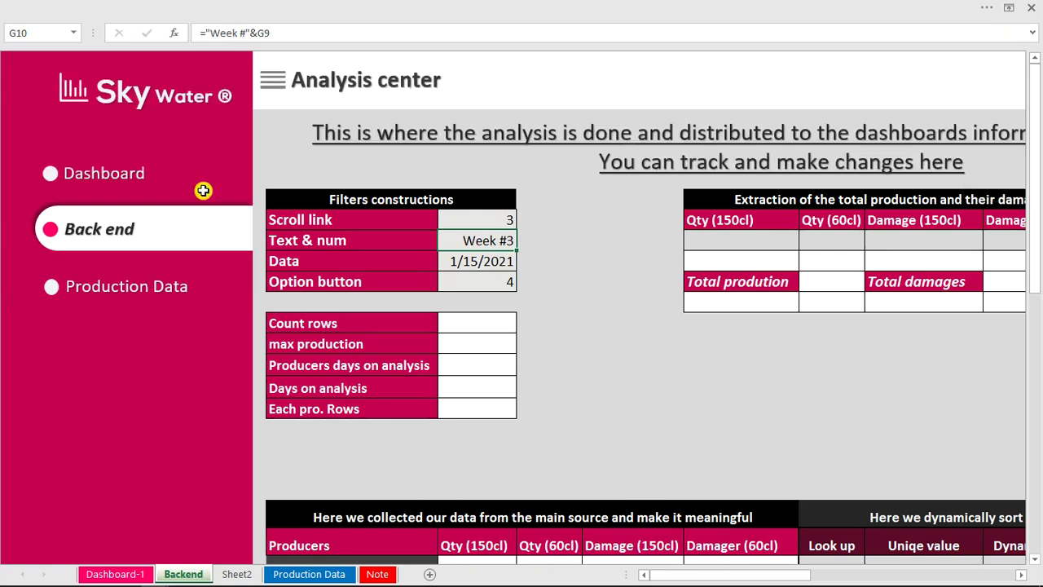
Advance the Production Dashboard's week spin button to Week #7.
left_click(116, 177)
left_click(556, 113)
left_click(581, 78)
left_click(581, 78)
left_click(582, 78)
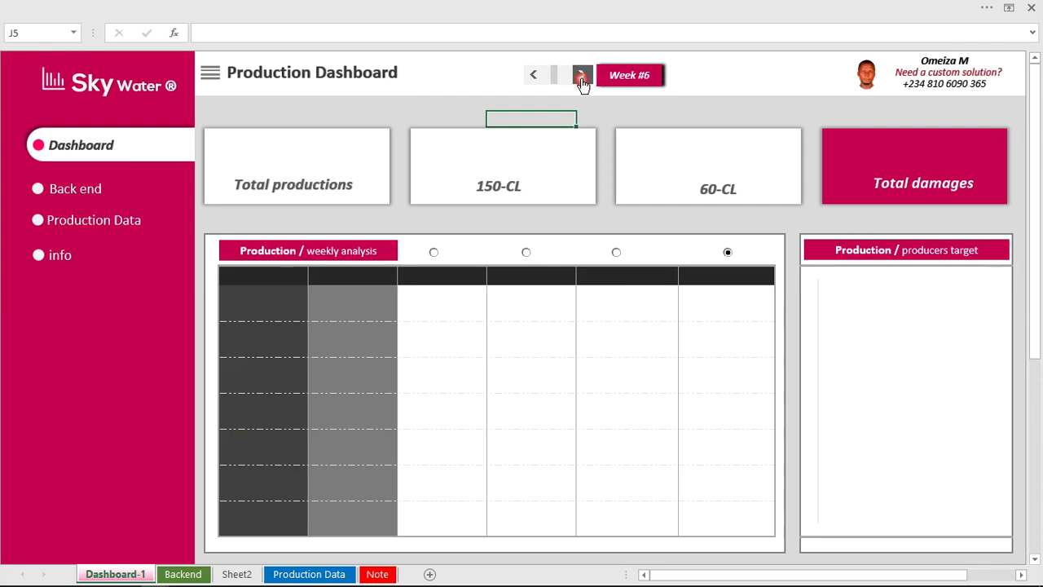
left_click(582, 79)
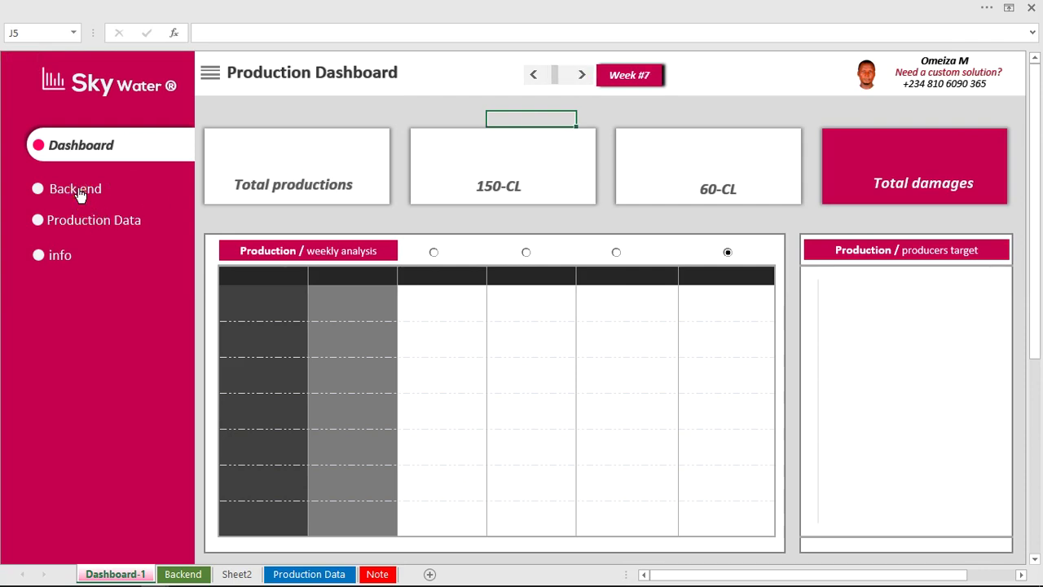
Review the Backend analysis sheet's figures for Week #7.
left_click(75, 189)
left_click_drag(1036, 252, 1041, 384)
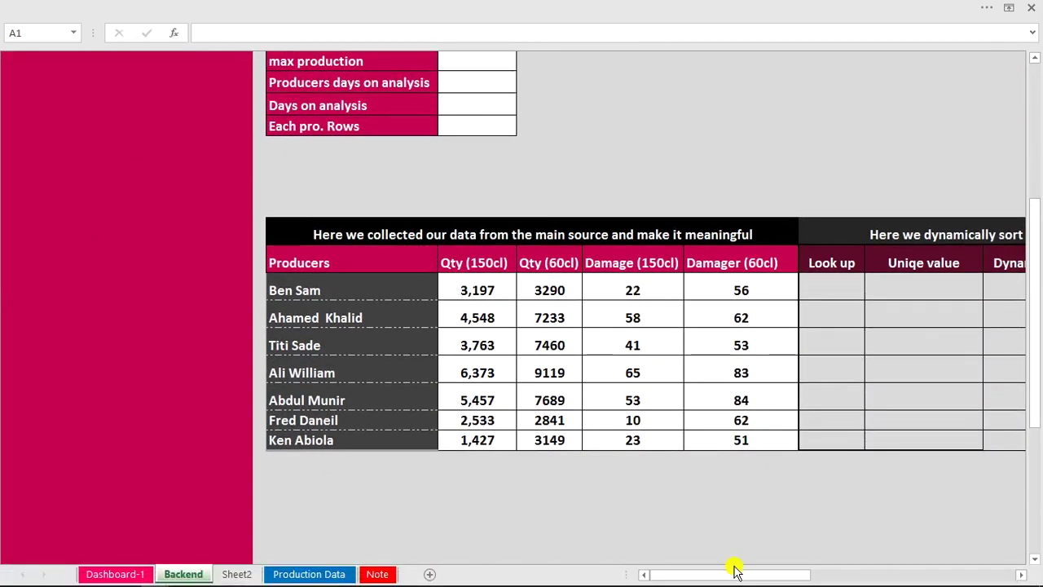
mouse_move(734, 576)
left_mouse_down()
mouse_move(795, 575)
mouse_move(722, 575)
left_mouse_up()
left_click_drag(704, 578, 768, 577)
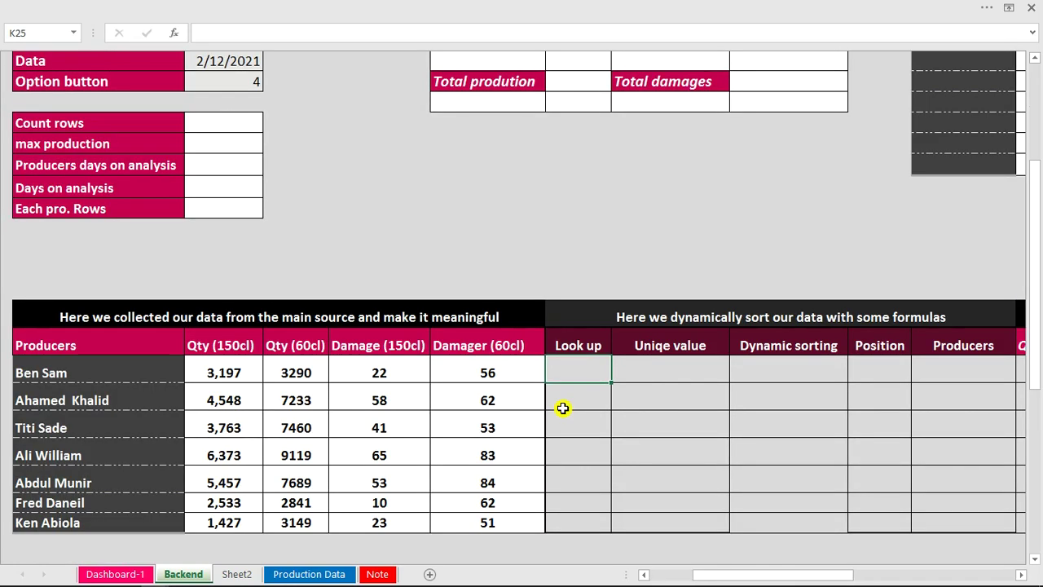
Select the first sorting option on the Production Dashboard and return to the Backend sheet.
left_click(121, 576)
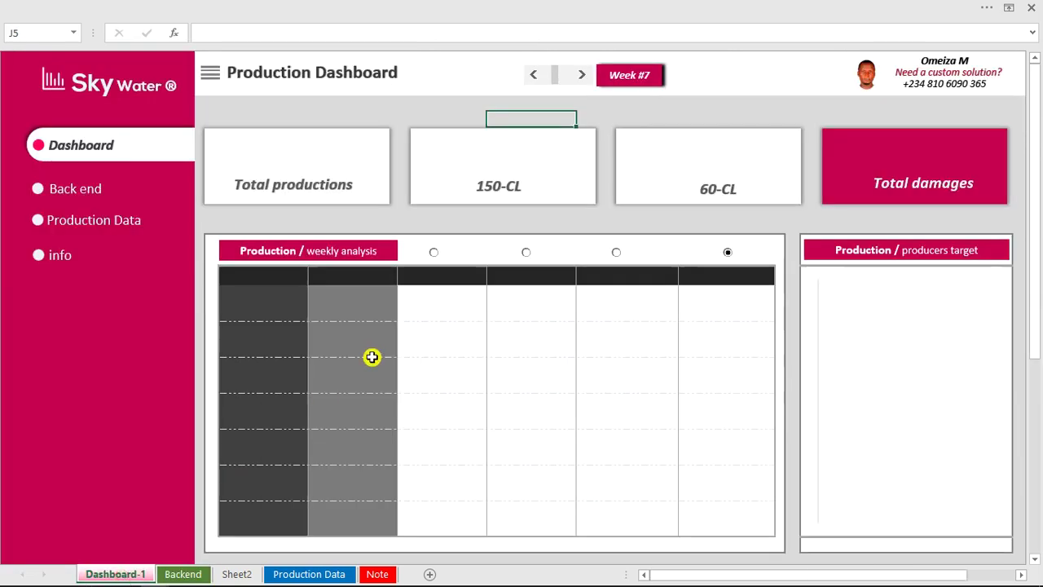
left_click(433, 254)
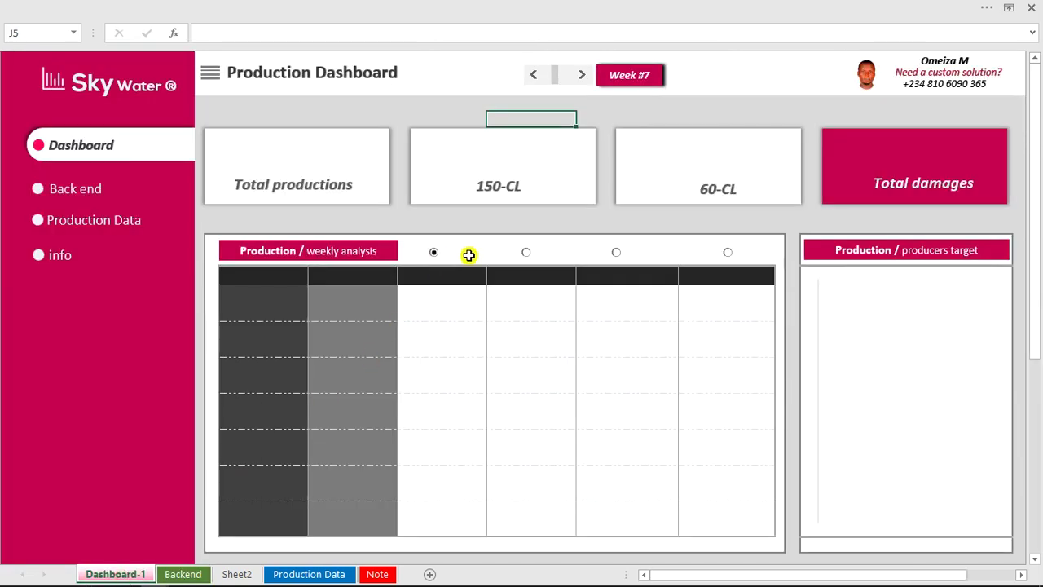
left_click(527, 254)
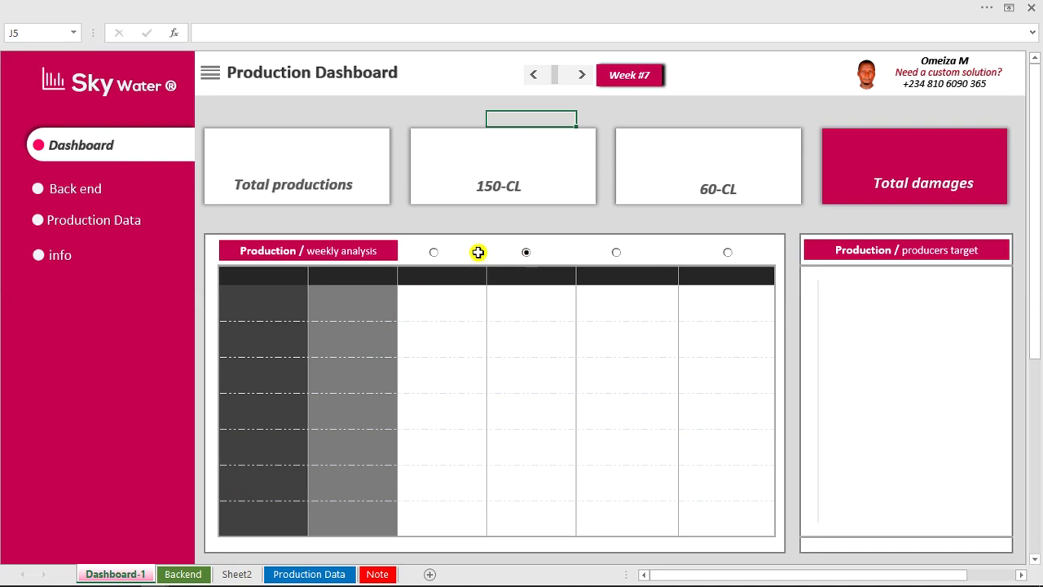
left_click(434, 253)
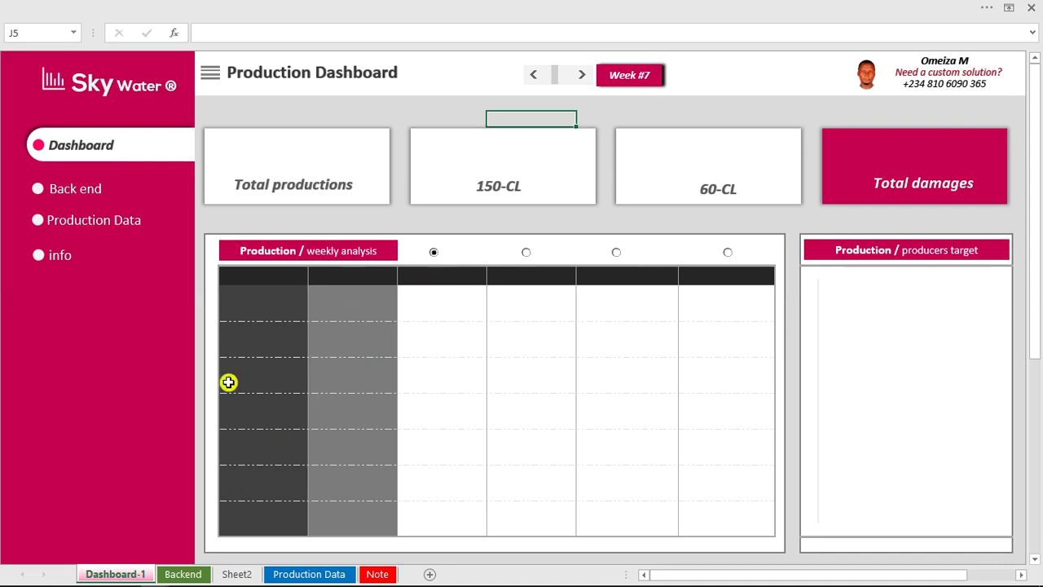
left_click(183, 573)
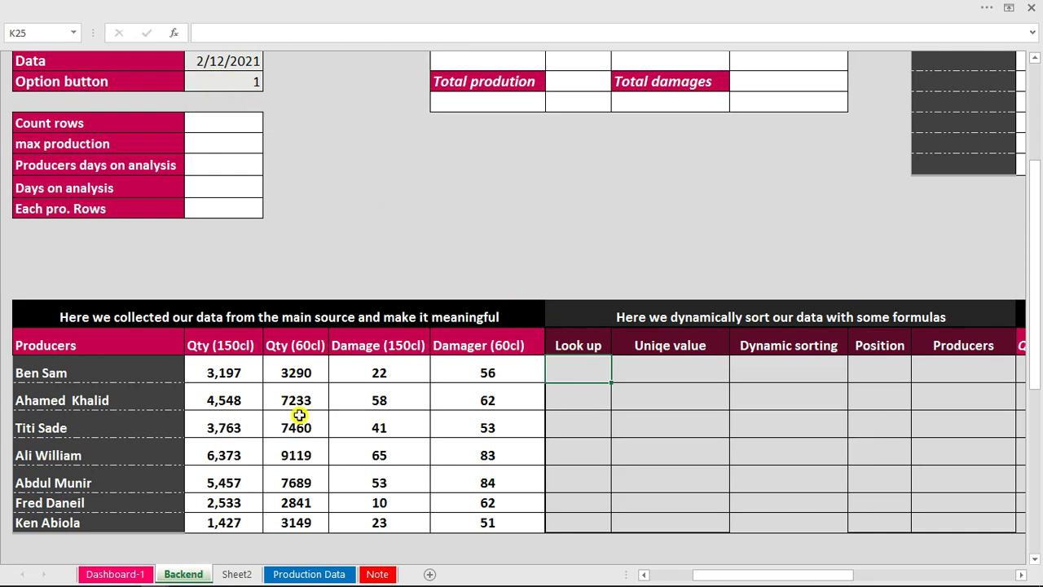
Start an INDEX formula in K25 using the absolute array $G$25:$J$31.
left_click_drag(228, 368, 510, 506)
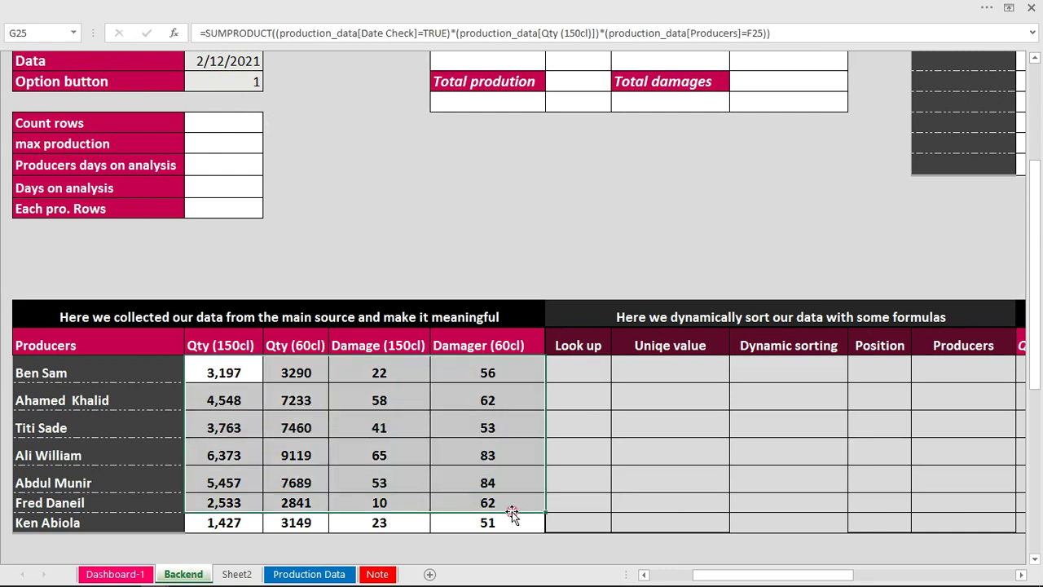
left_click(581, 372)
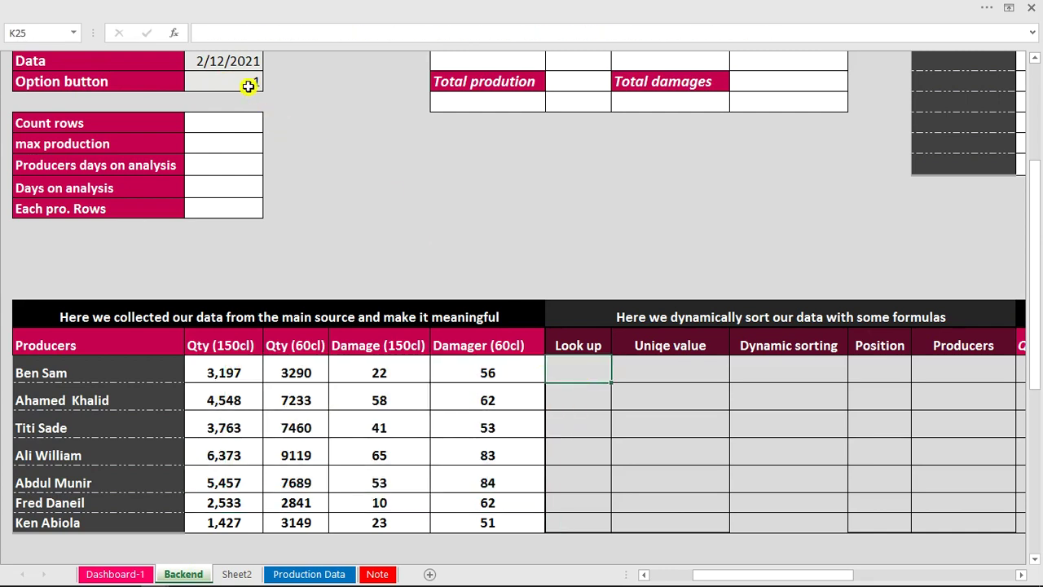
type("=")
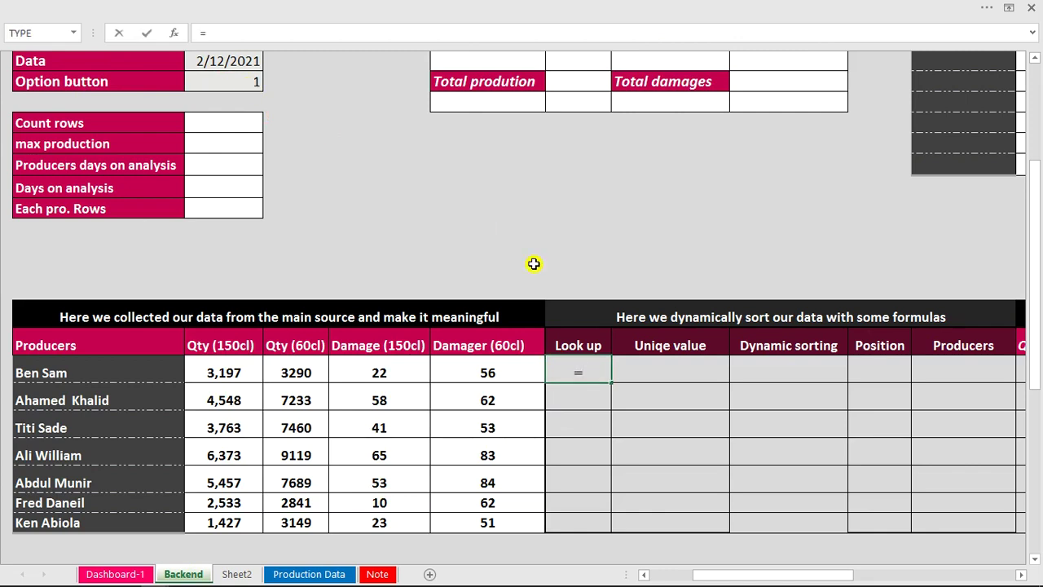
type("ind")
key("Tab")
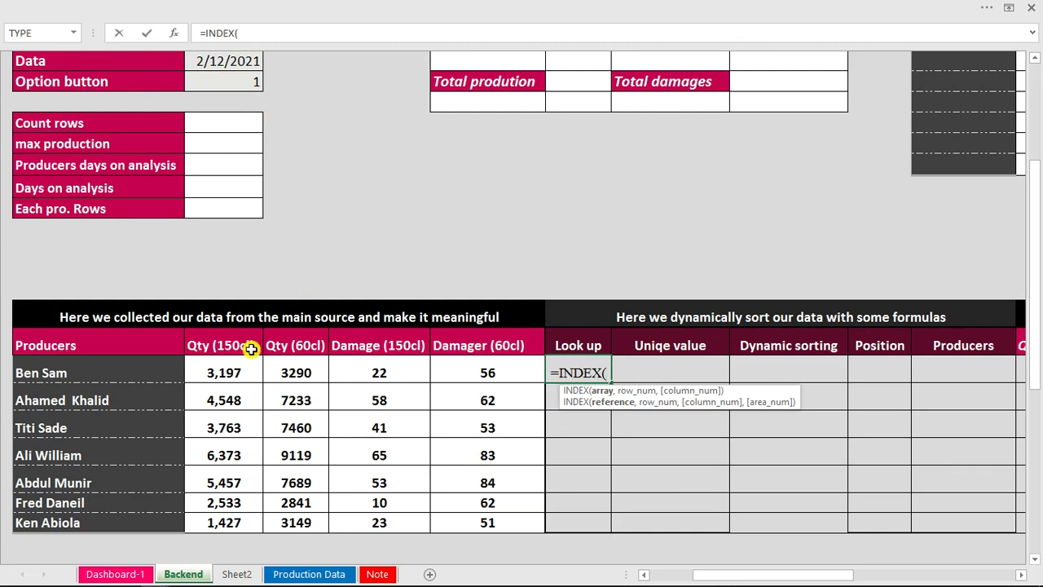
left_click_drag(225, 369, 499, 519)
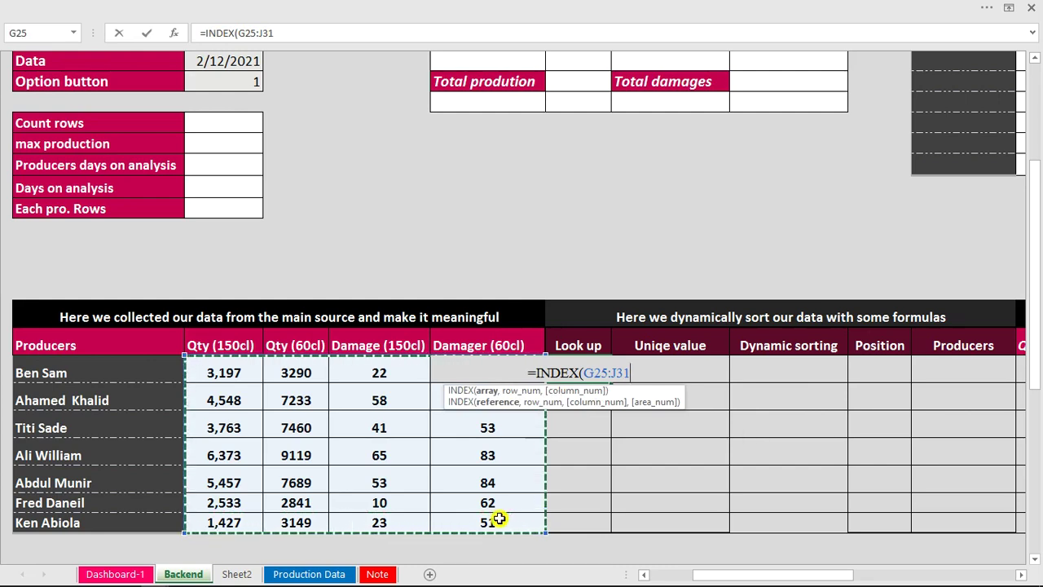
left_click(634, 372)
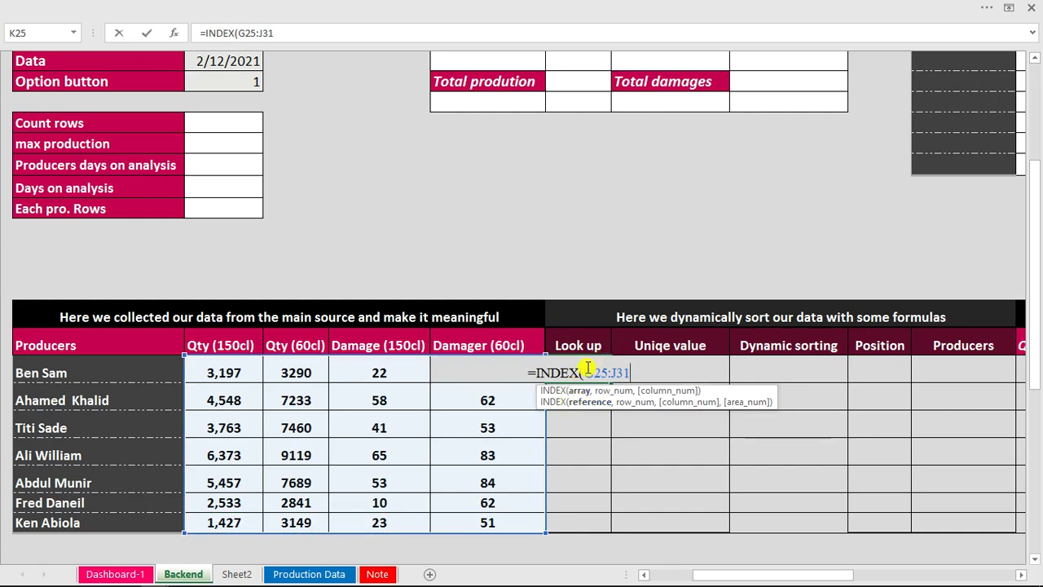
left_click(586, 370)
type("#")
key("BackSpace")
type("$G")
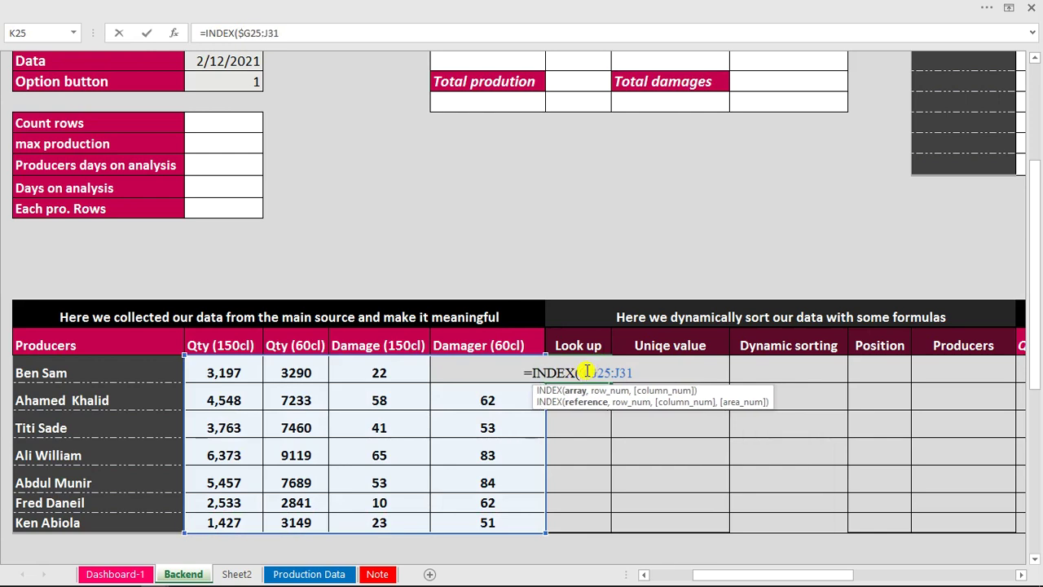
type("$25:$")
key("Right")
type("$31")
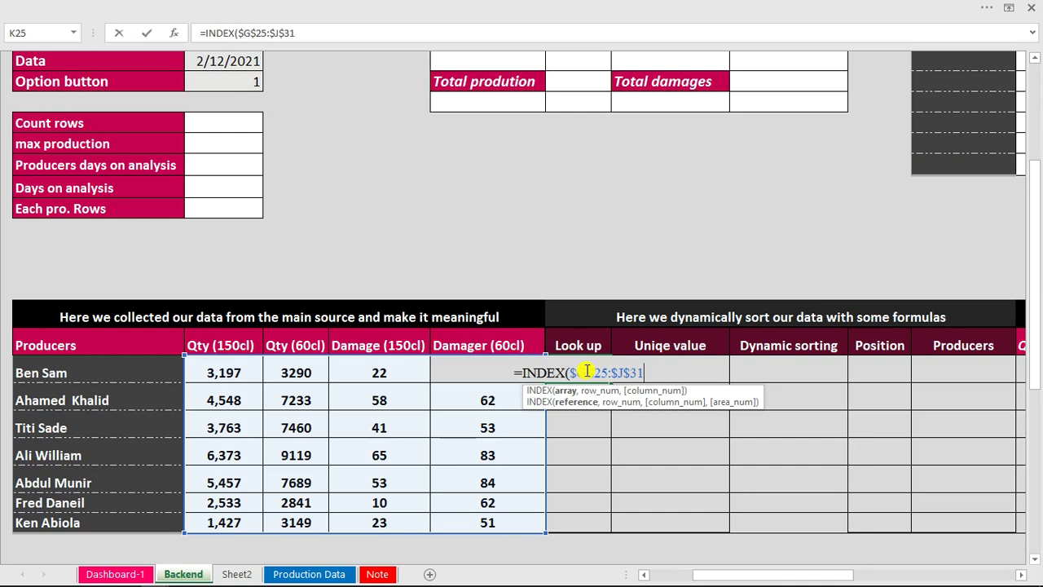
type(",")
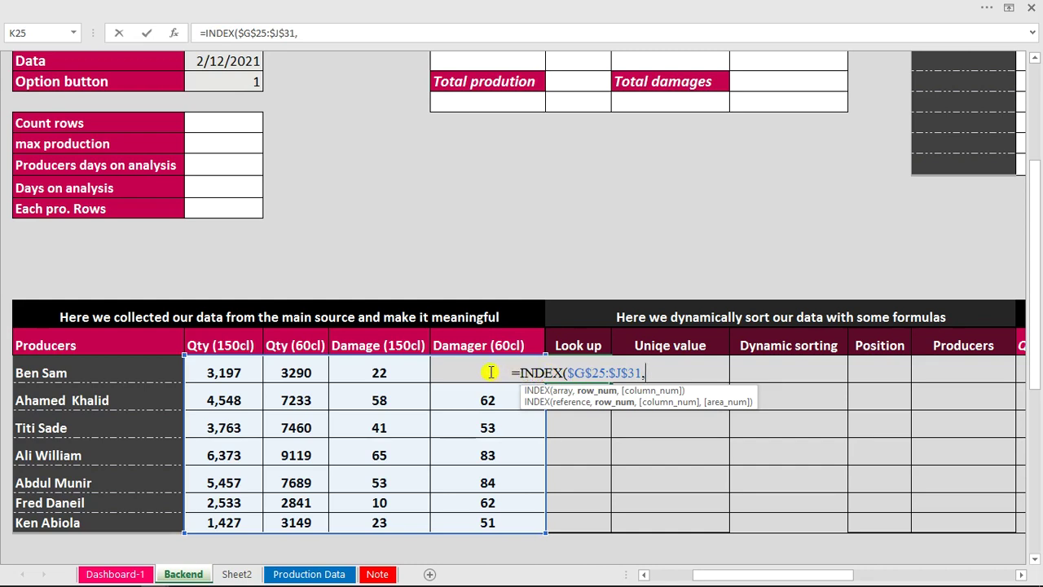
Add the J25:J25 row reference and $G$12 Option button value as column argument, then commit.
left_click(410, 370)
key("Right")
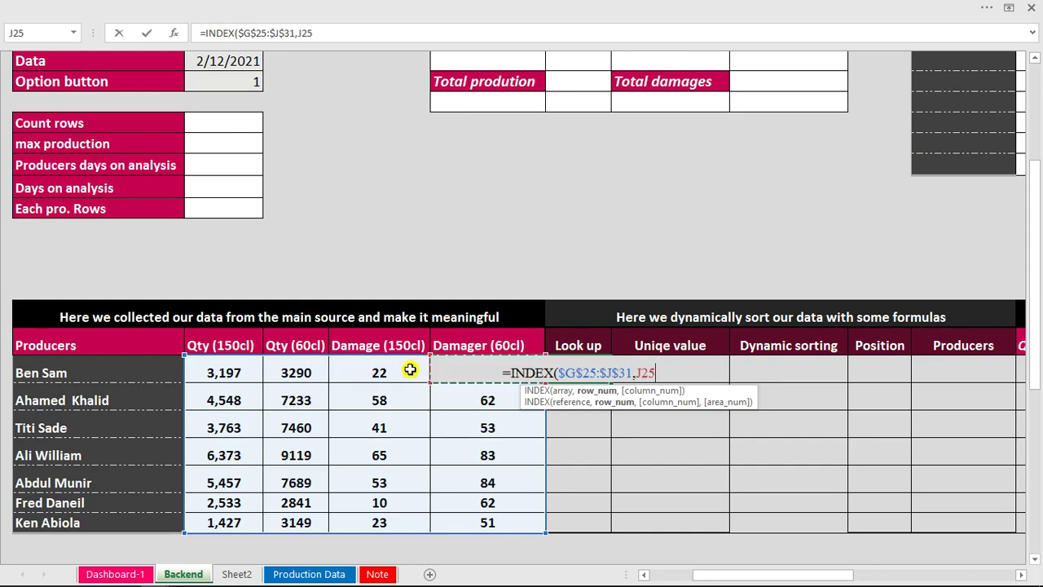
type(":")
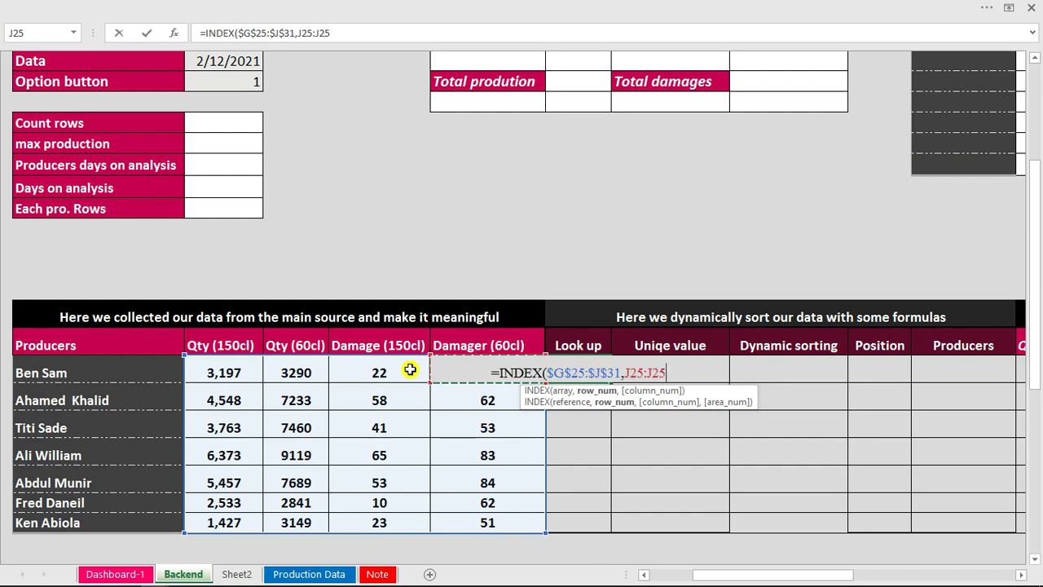
double_click(628, 372)
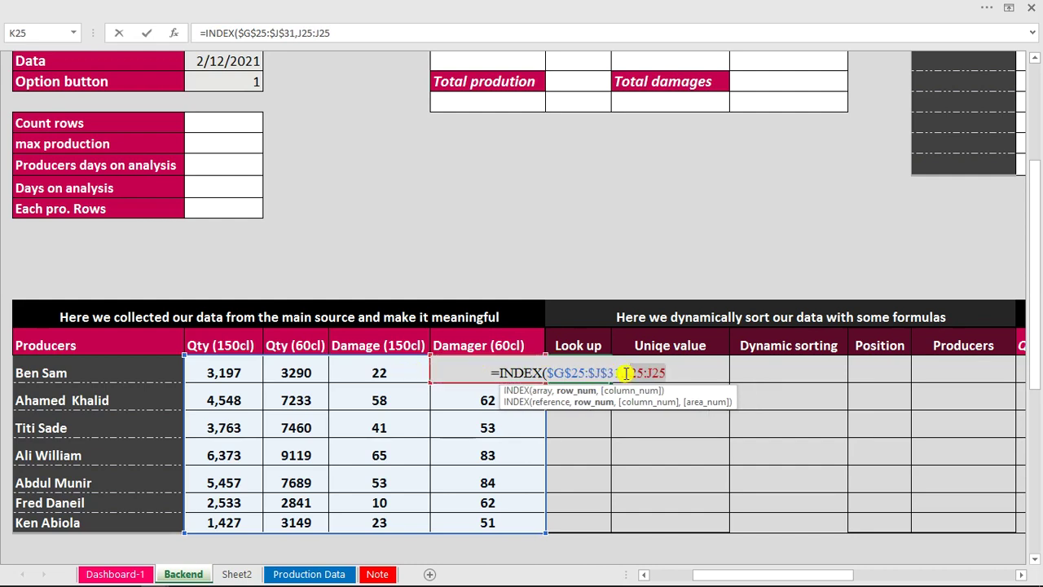
left_click(625, 373)
type("$")
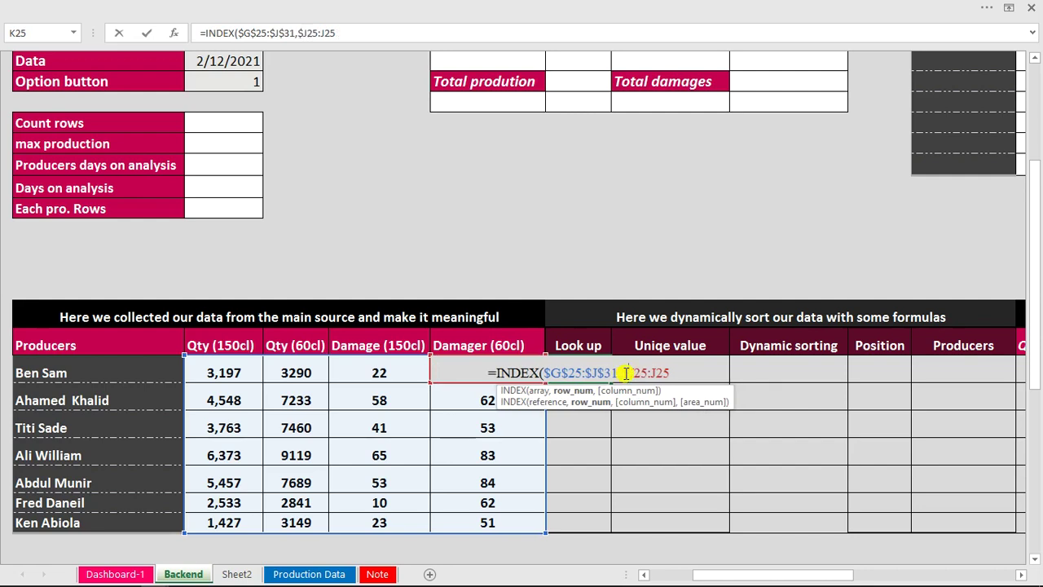
key("Right")
type("$")
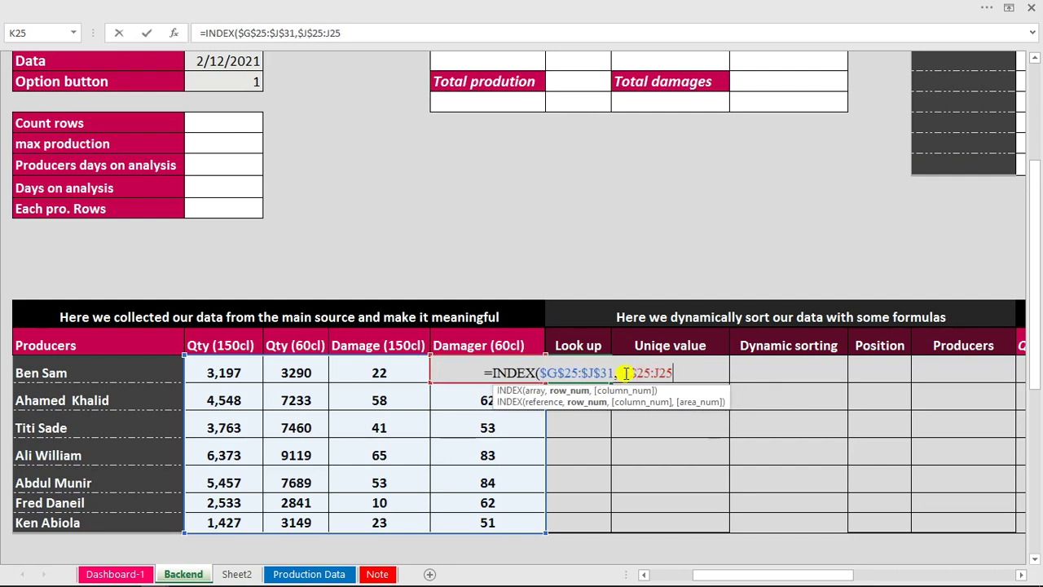
key("End")
type(",")
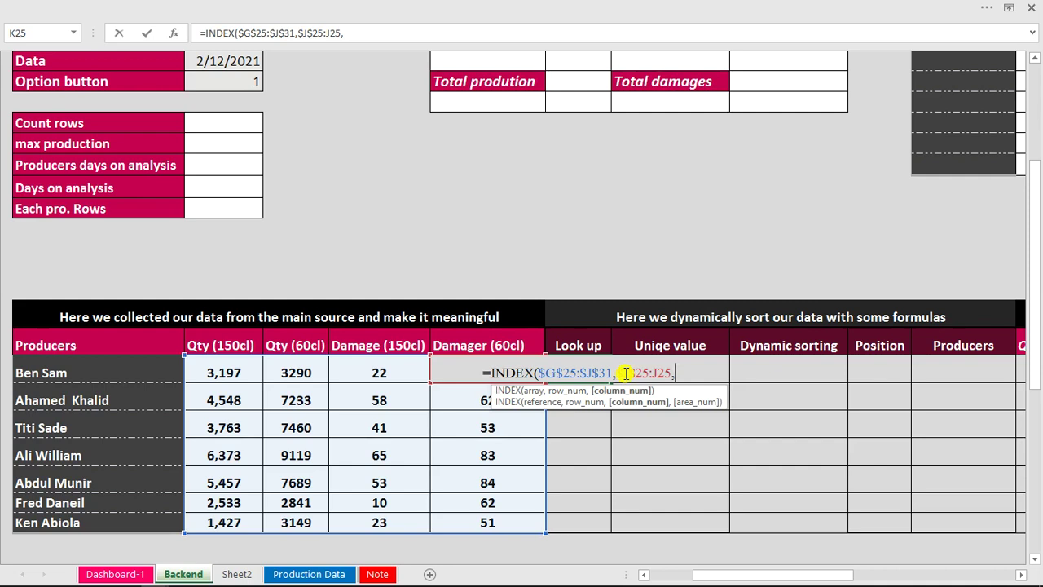
left_click(222, 81)
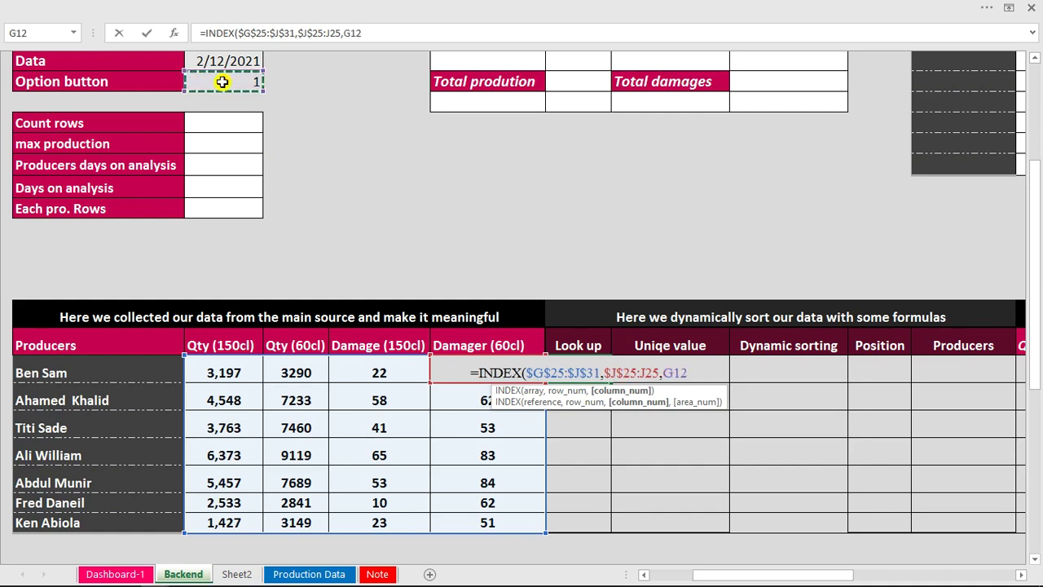
left_click(665, 372)
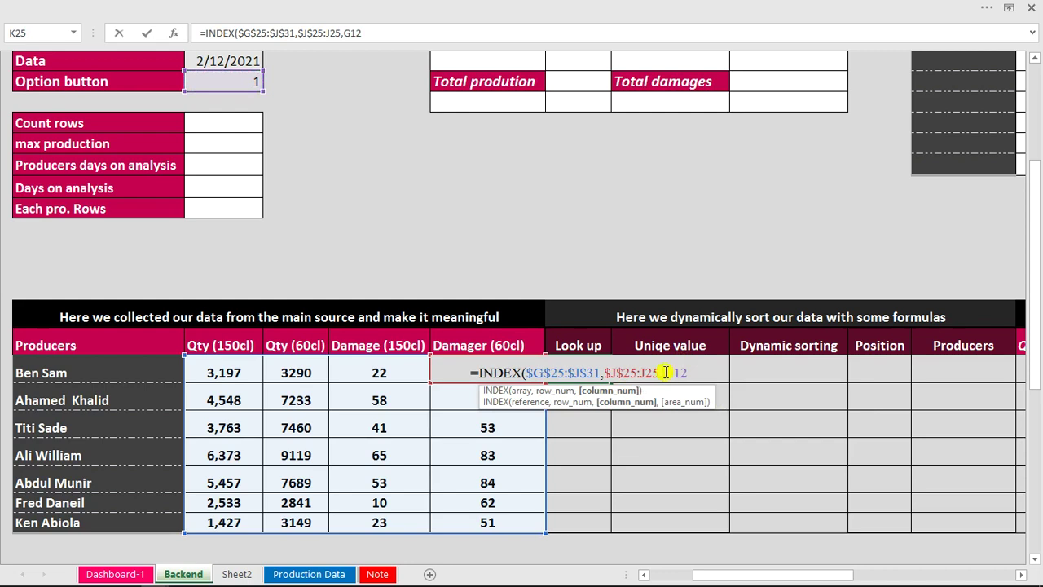
type("$G")
type("$G$")
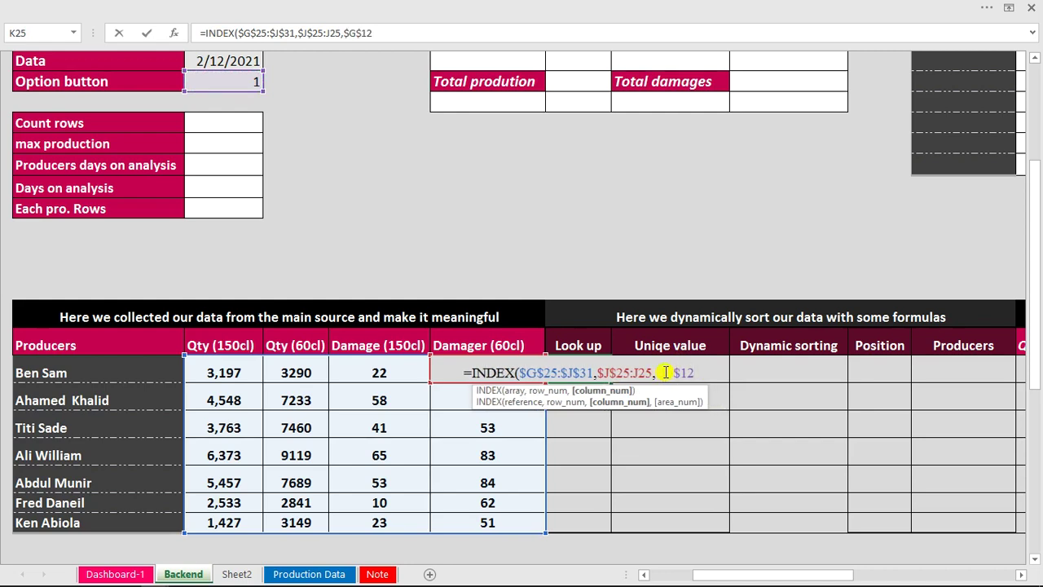
type(")")
key("Return")
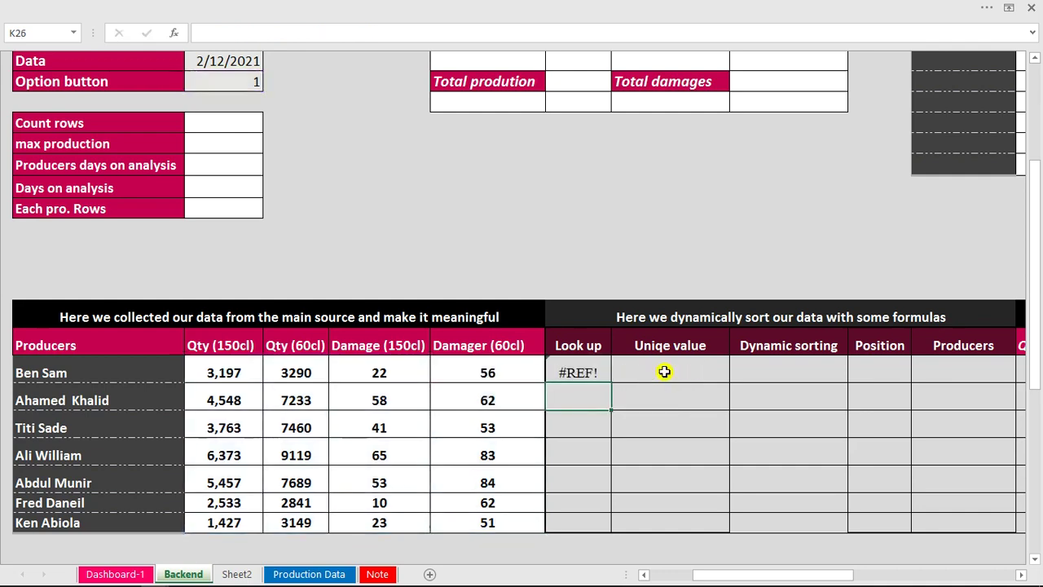
left_click(592, 371)
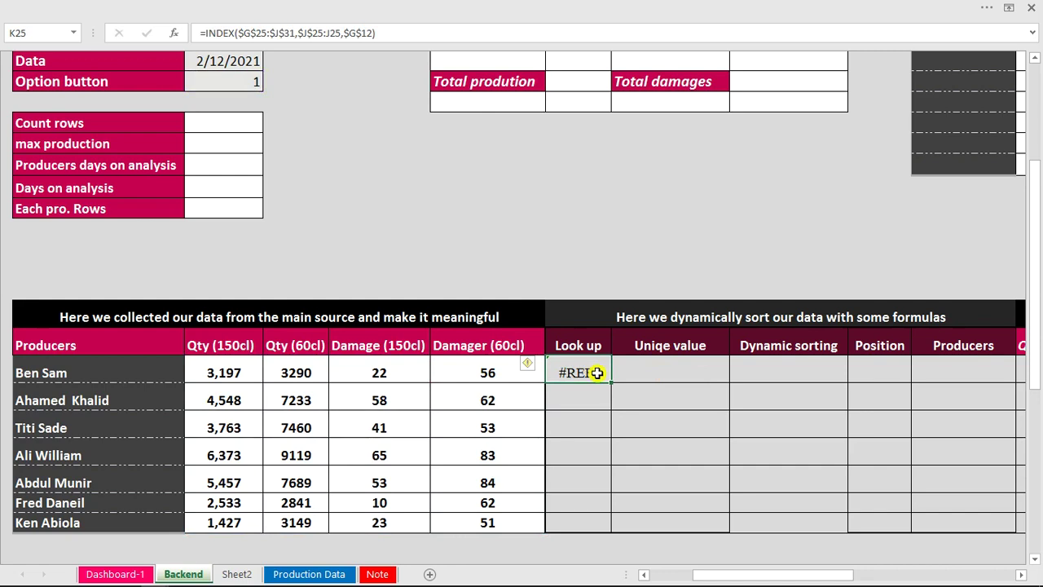
mouse_move(661, 584)
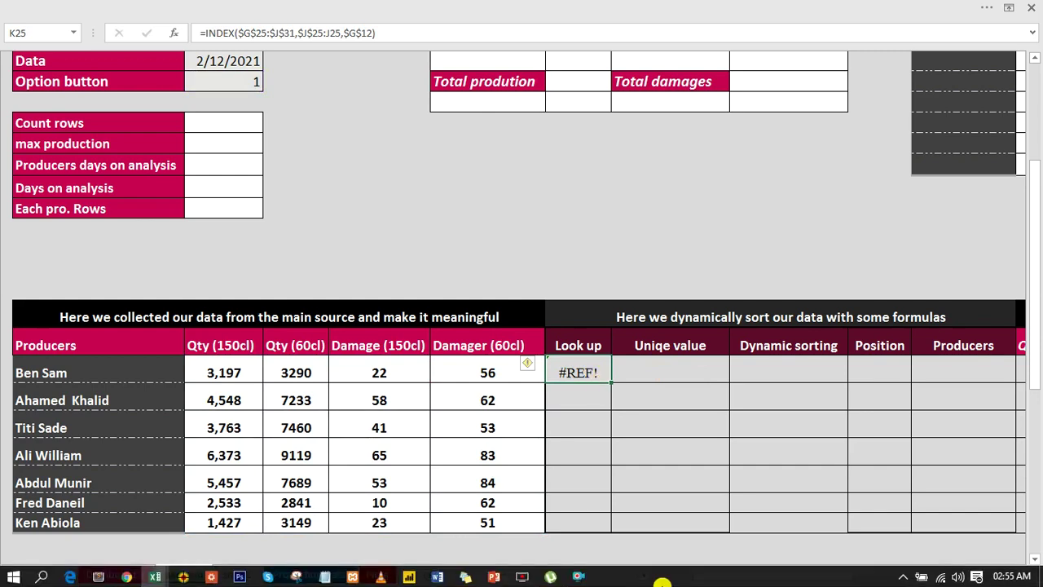
left_click(573, 577)
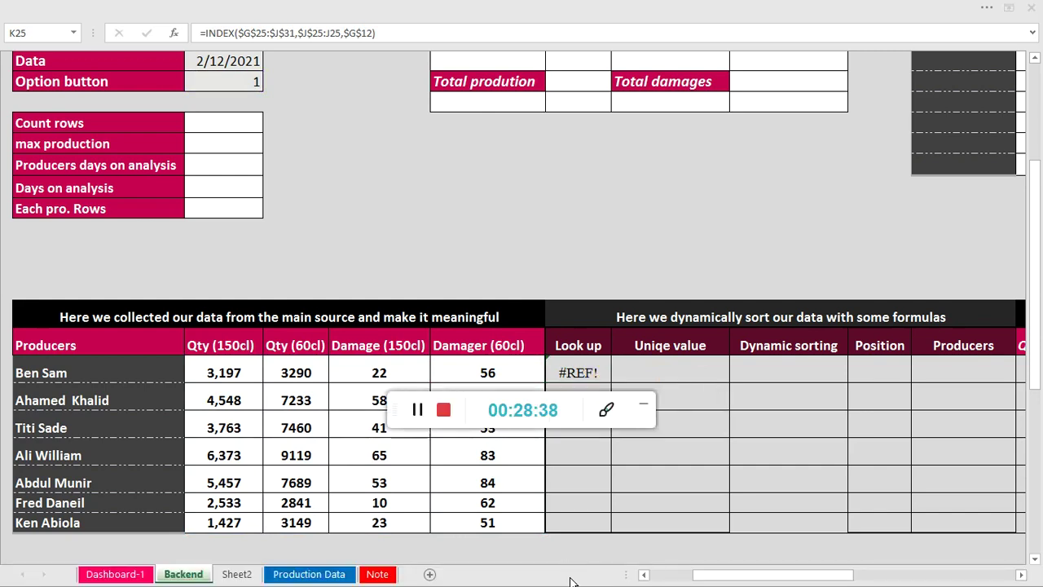
left_click(646, 410)
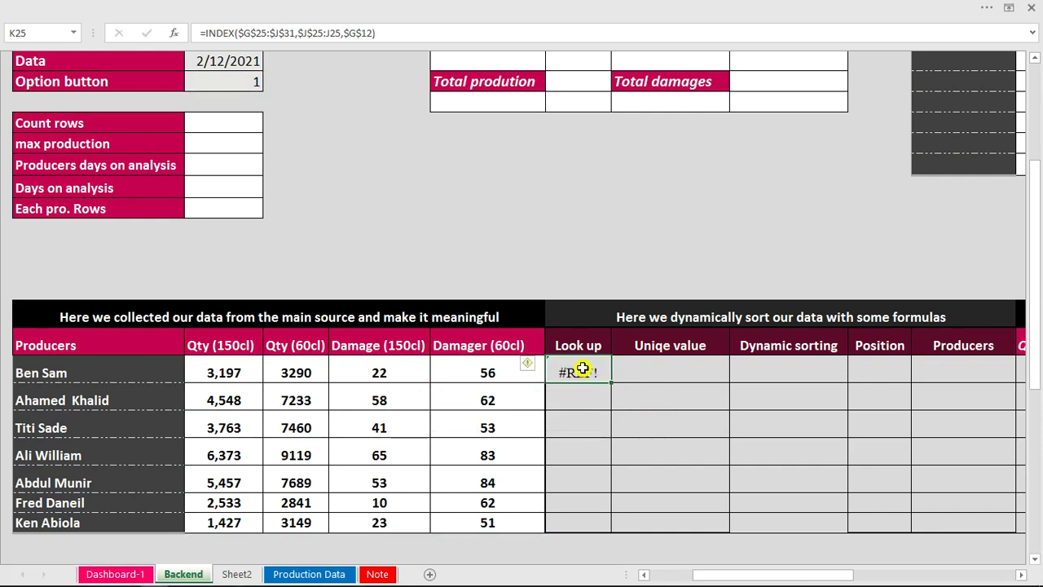
double_click(582, 369)
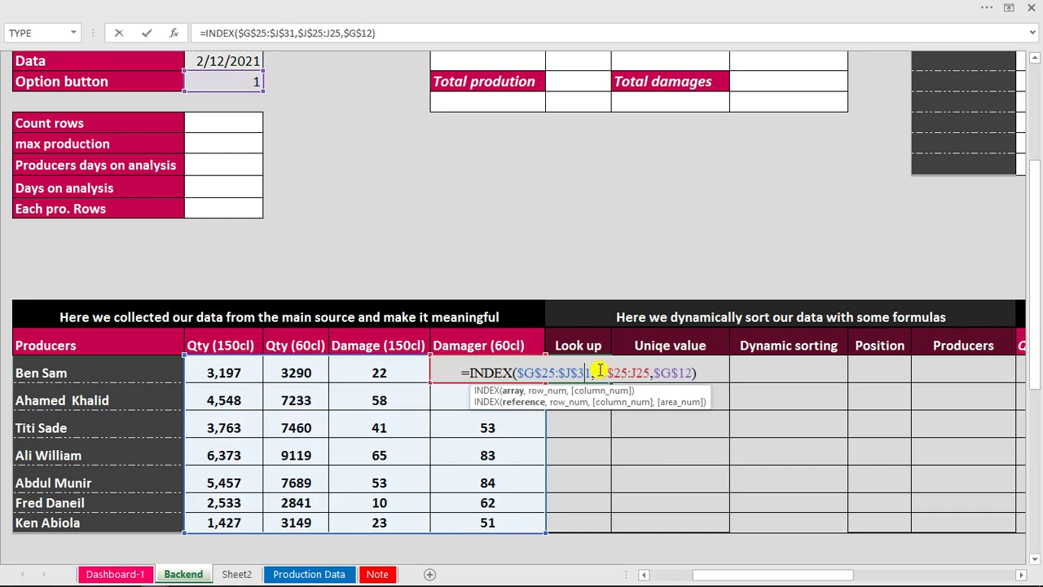
key("Escape")
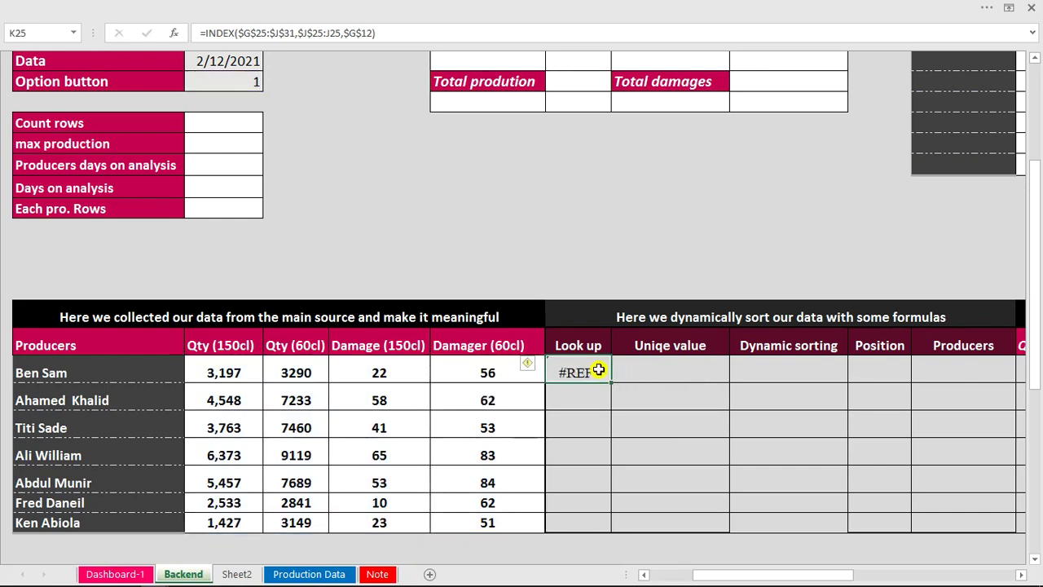
In K25 begin =INDEX(G25:J31,ROWS(J25:J25), for the data block and row count.
type("=")
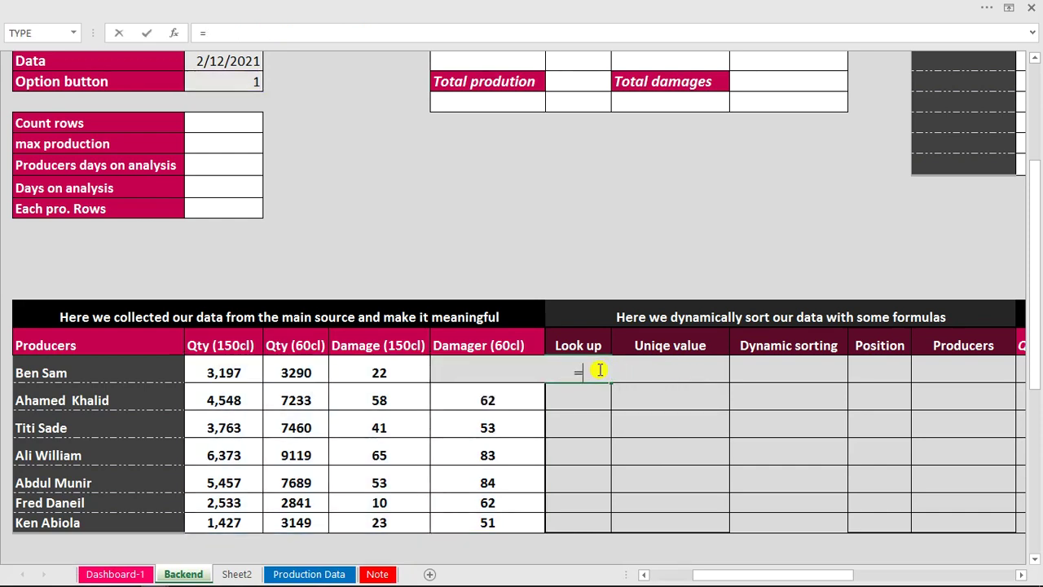
type("ind")
key("Tab")
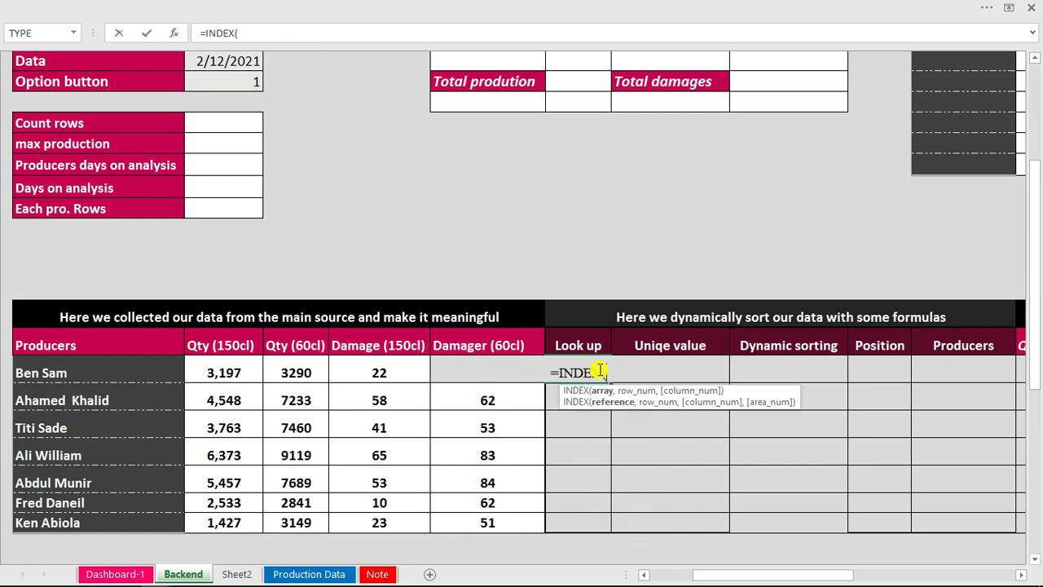
left_click_drag(234, 366, 508, 524)
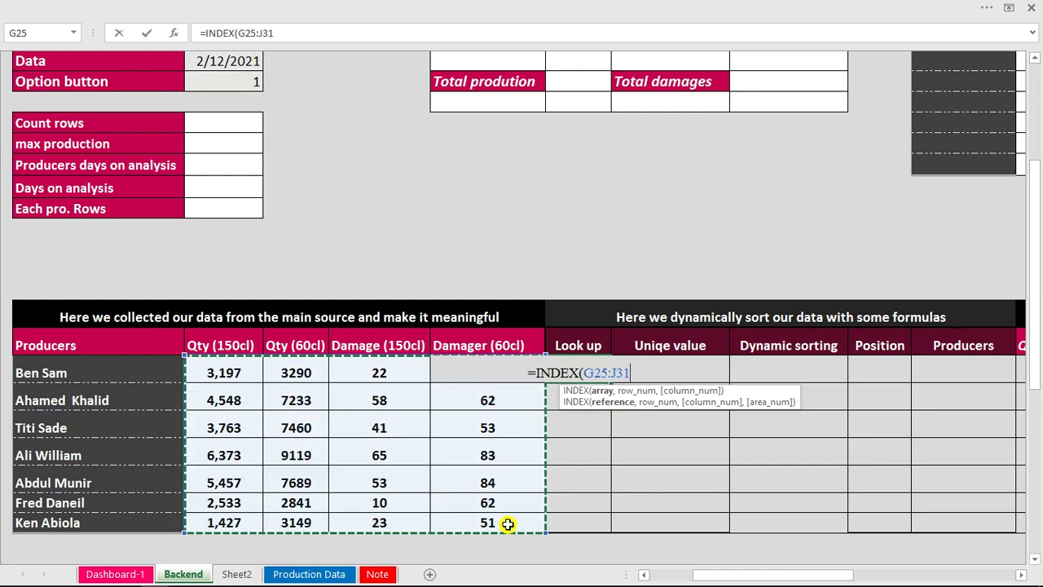
type(",")
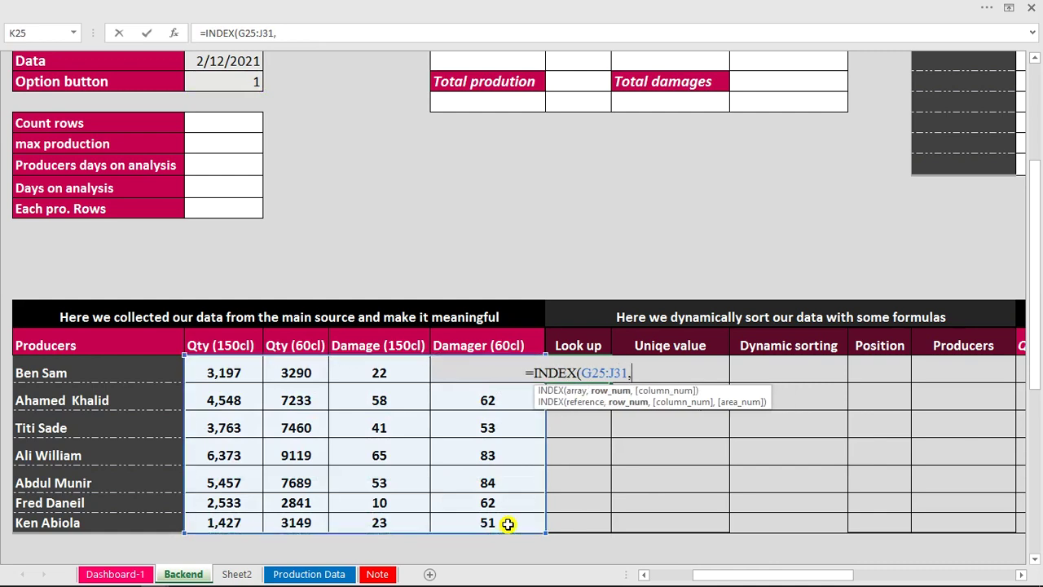
type("rows")
key("Tab")
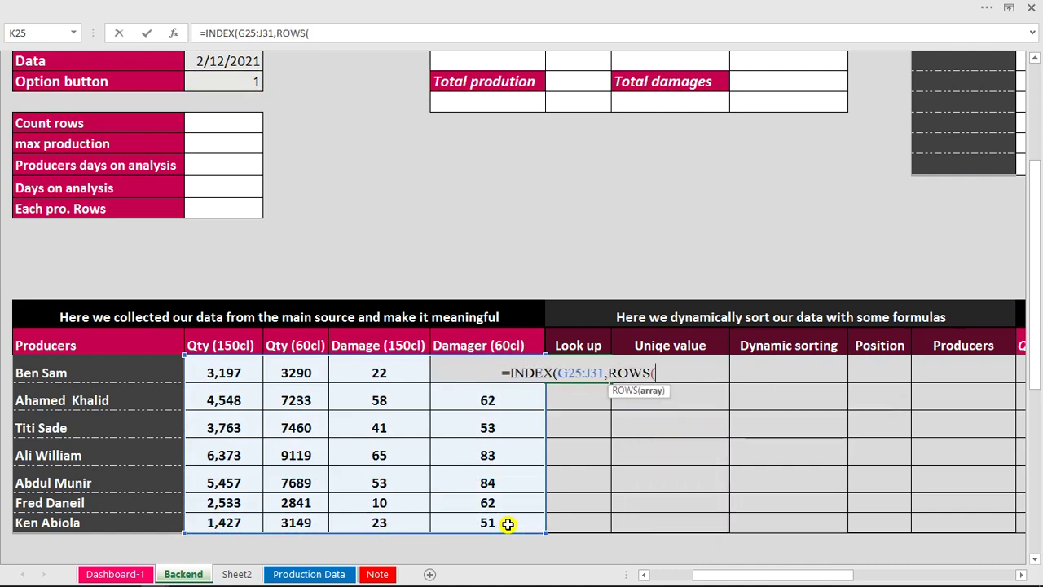
left_click(399, 372)
key("Right")
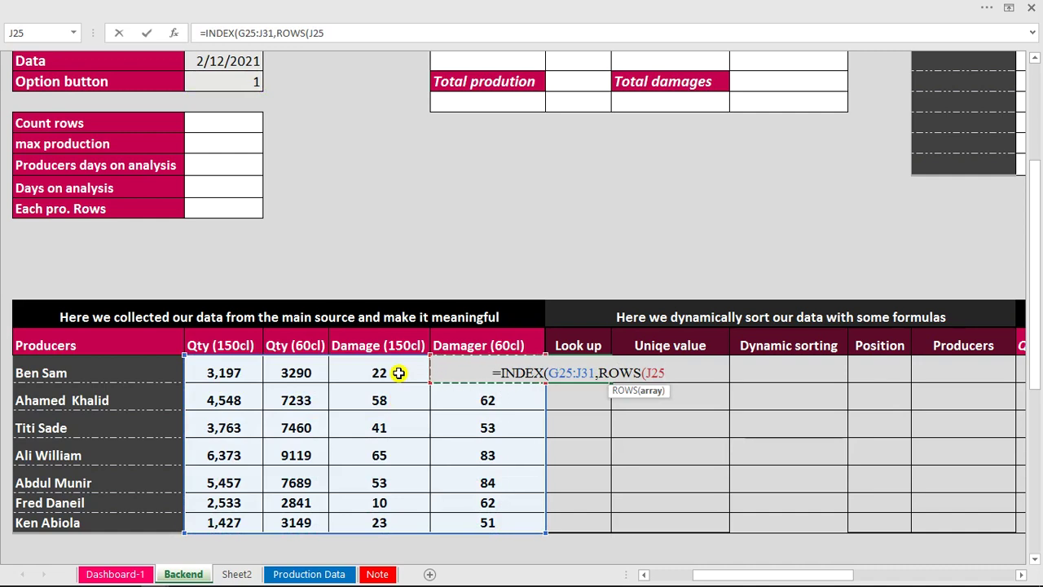
type(":J25")
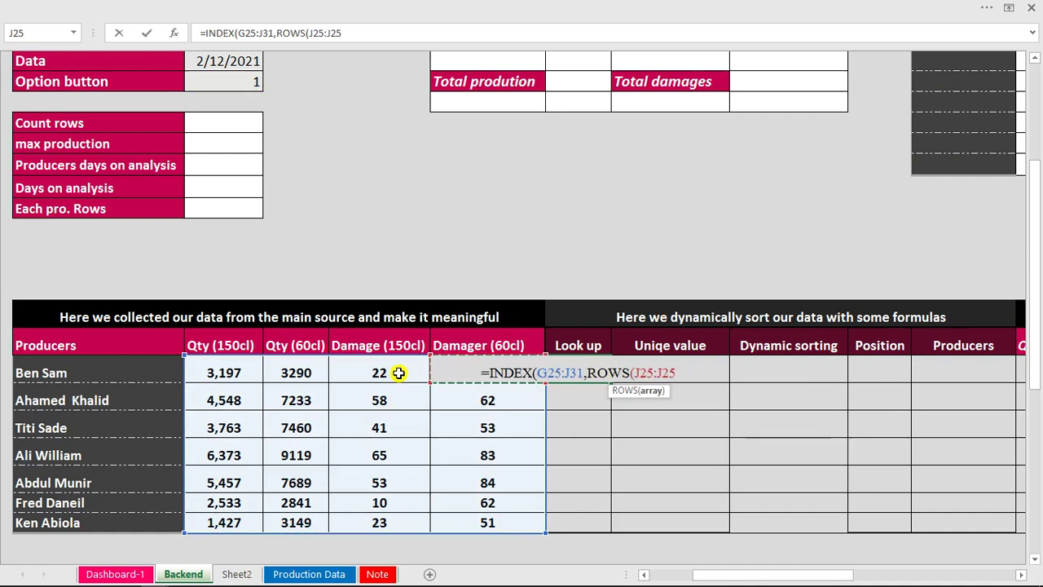
type(")")
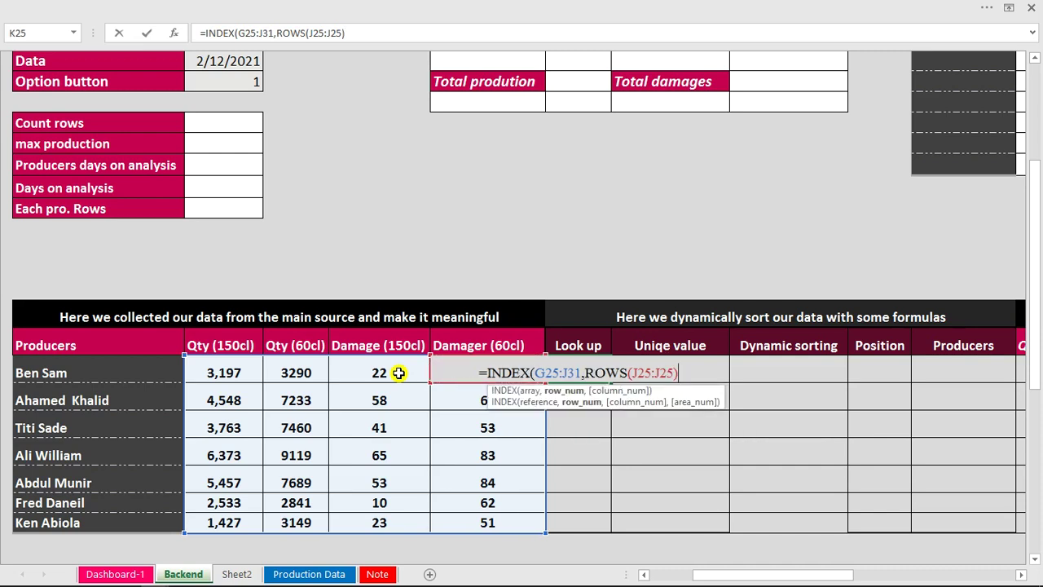
type(",")
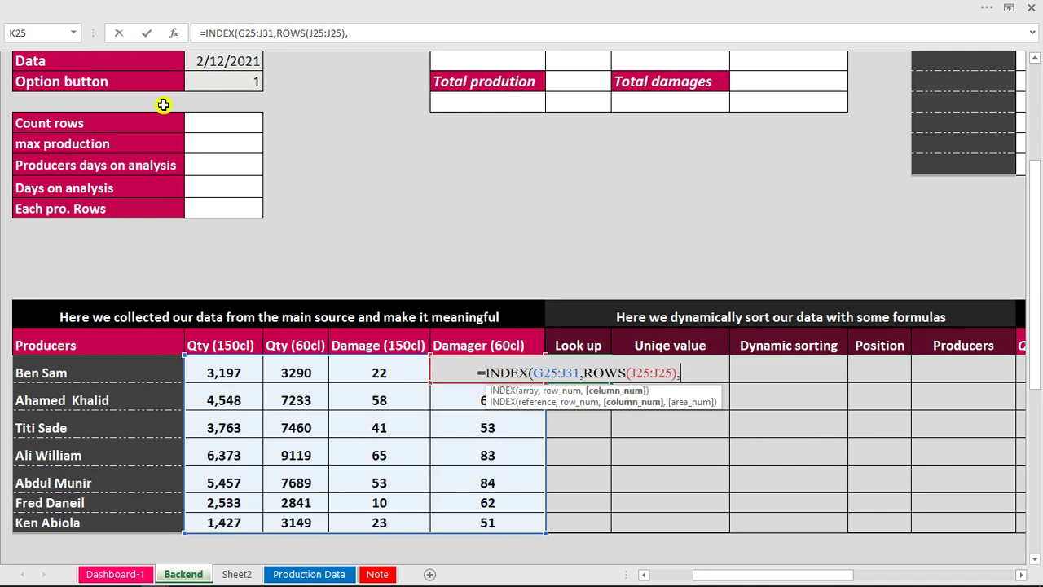
Finish the INDEX formula with G12 as the column number, returning 3197.
left_click(209, 83)
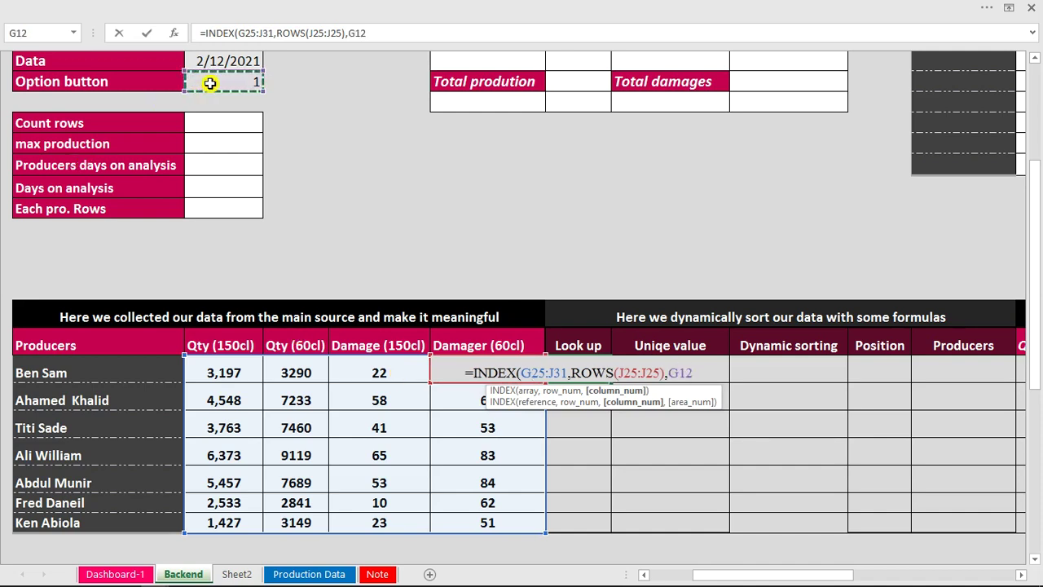
type(")")
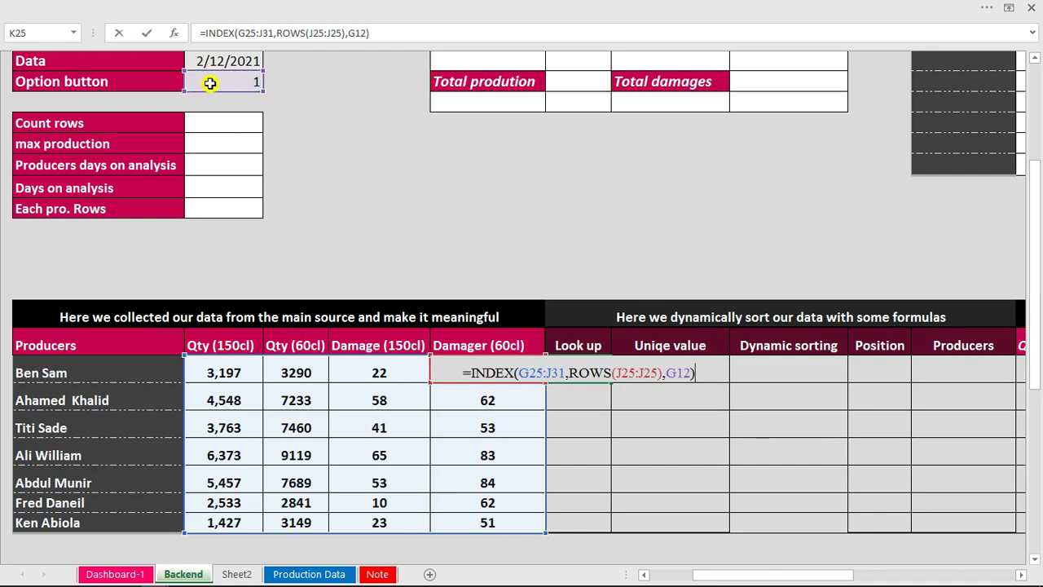
key("Return")
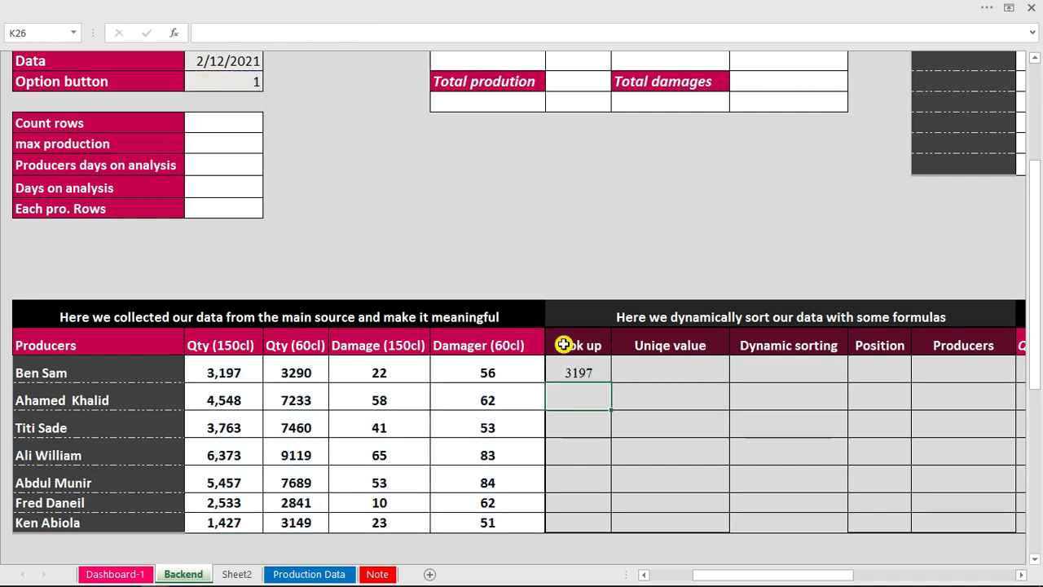
left_click(577, 372)
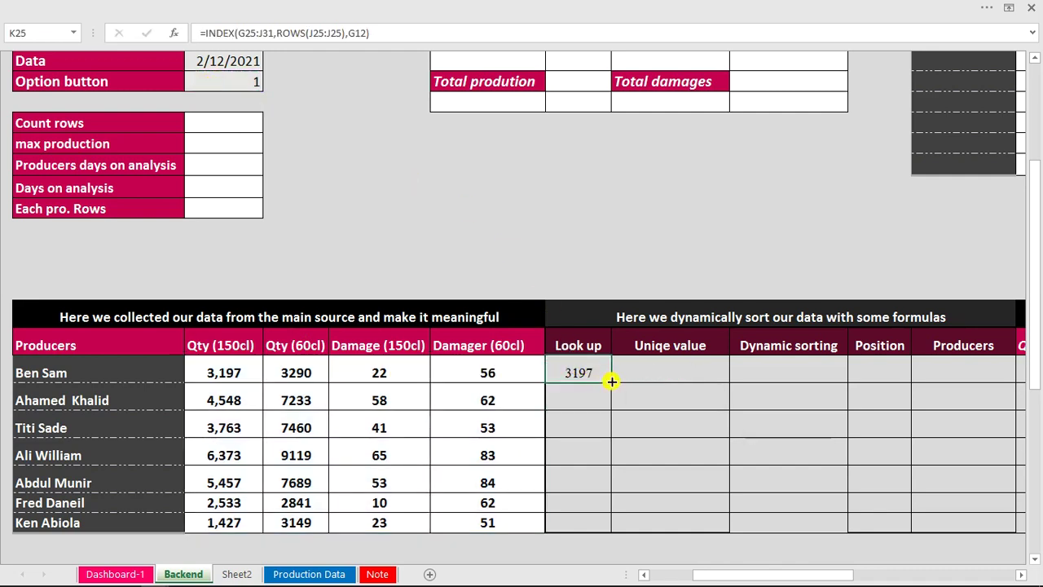
Fill the Look up formula down to K31 and check the copied formulas in K26 and K29.
double_click(610, 380)
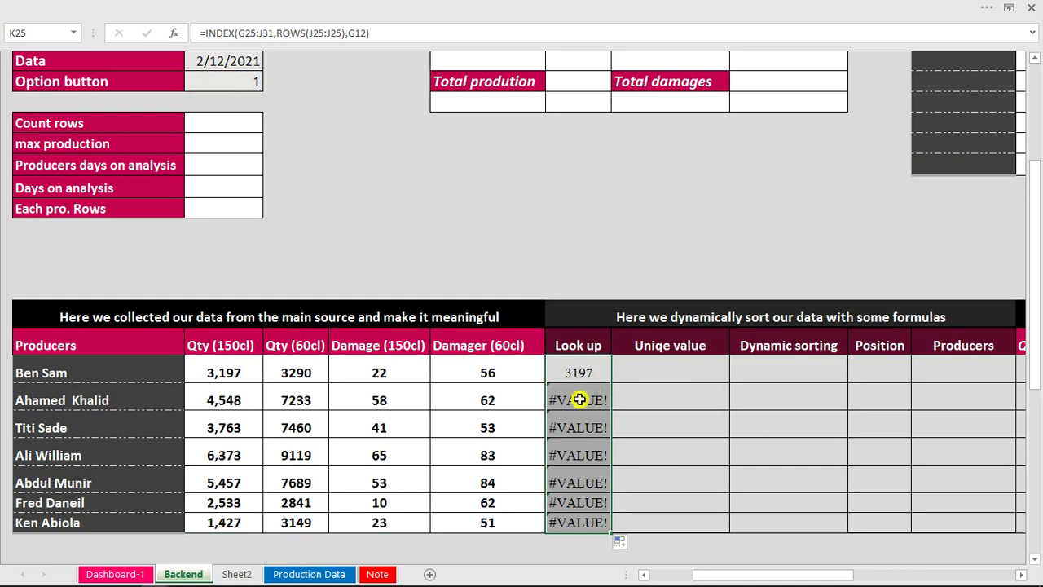
double_click(579, 396)
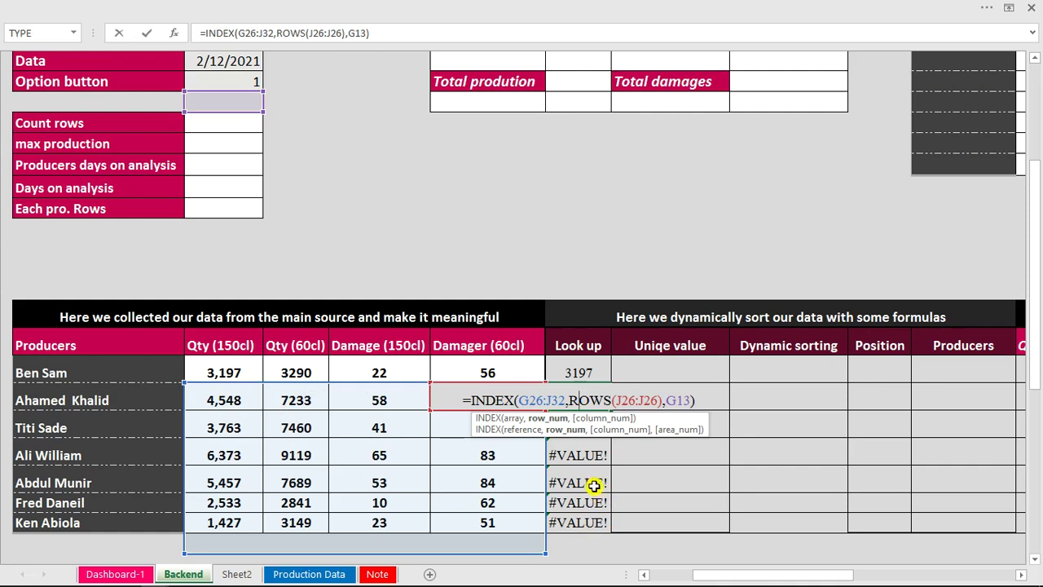
key("Escape")
double_click(594, 484)
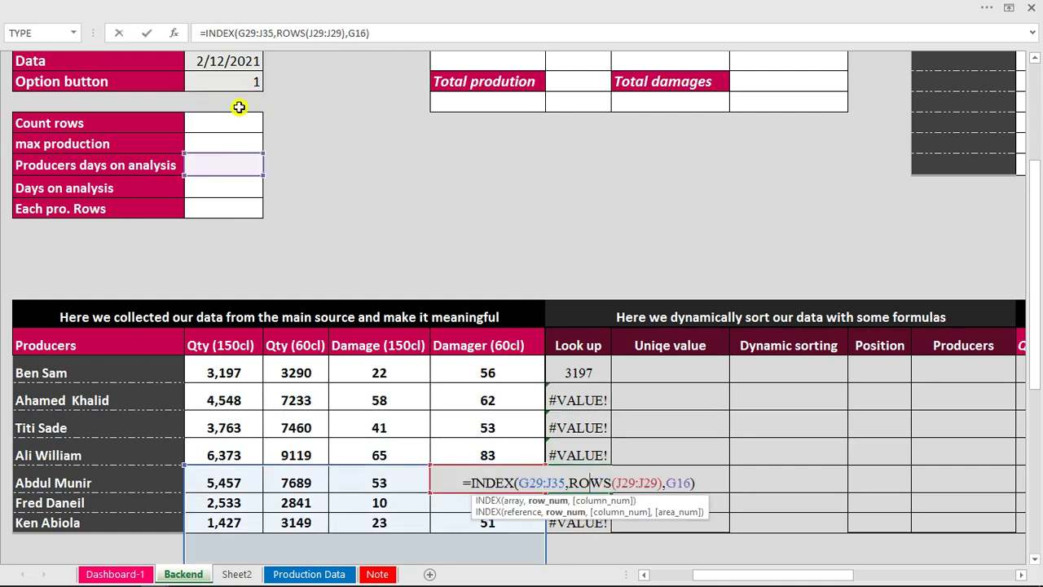
key("Escape")
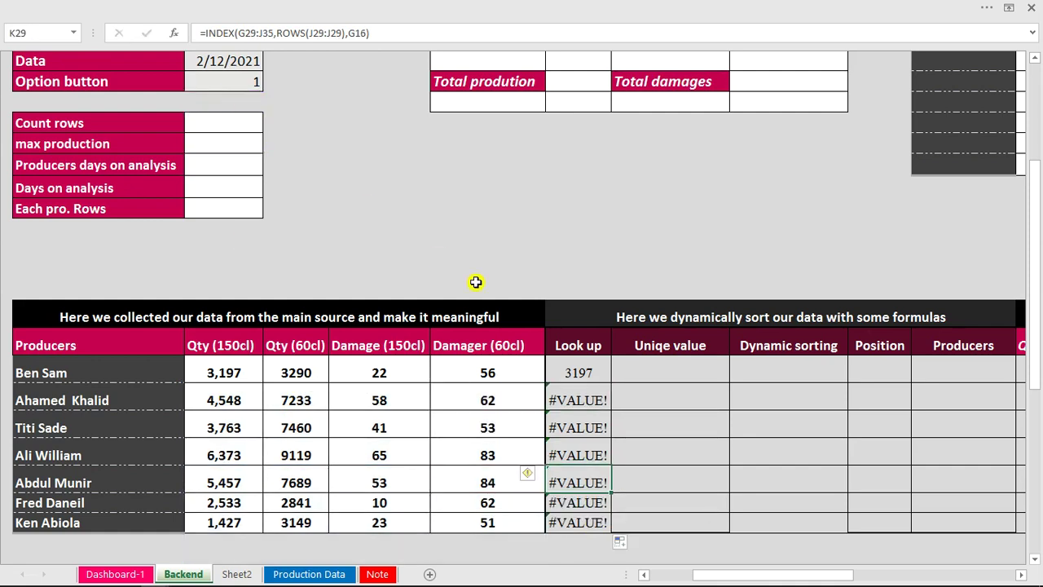
Lock K25 as =INDEX($G$25:$J$31,ROWS($J$25:J25),$G$12) and fill it down to all producers.
left_click(590, 373)
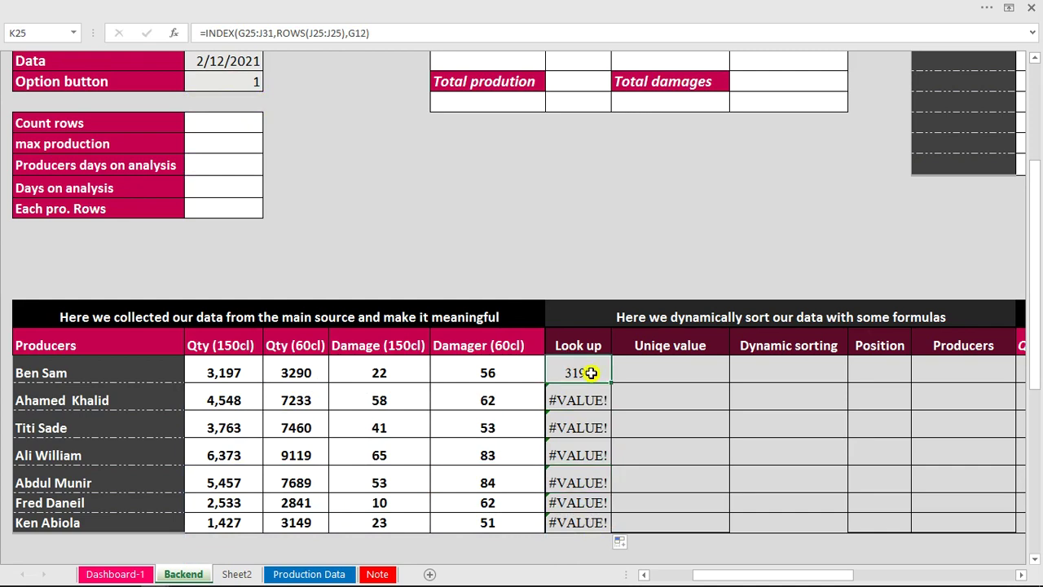
double_click(591, 372)
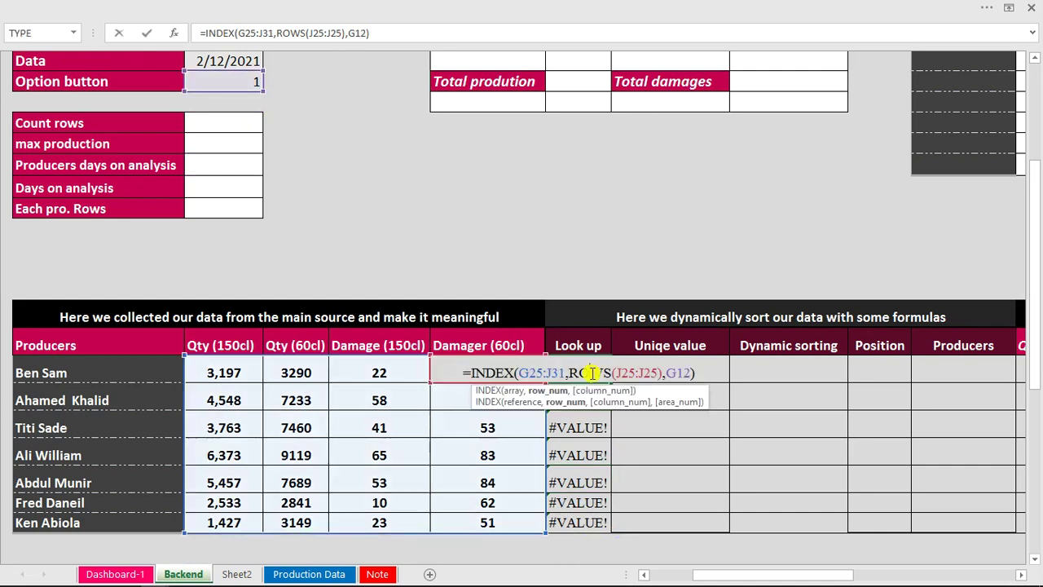
left_click(524, 372)
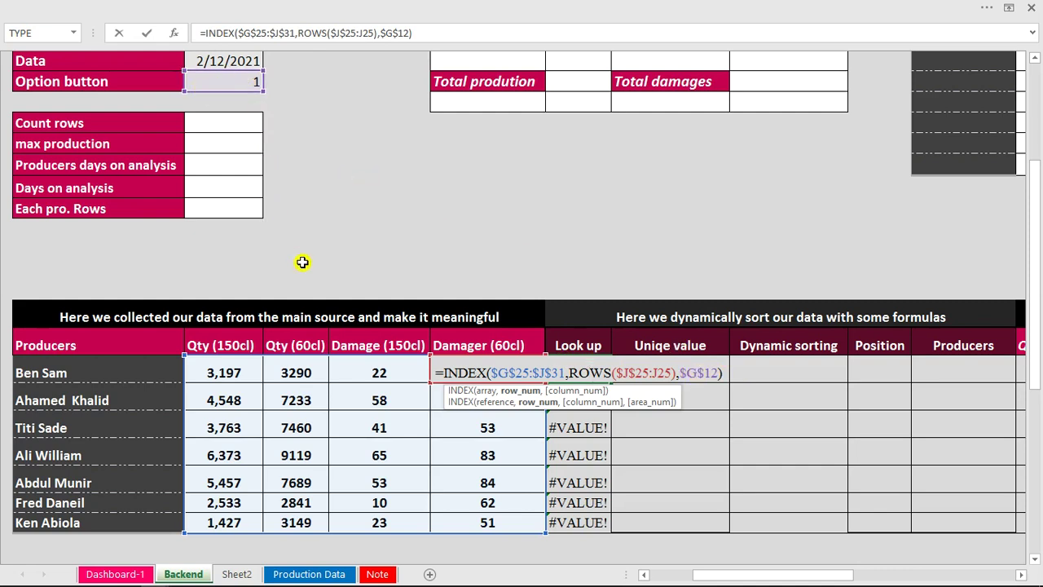
key("Return")
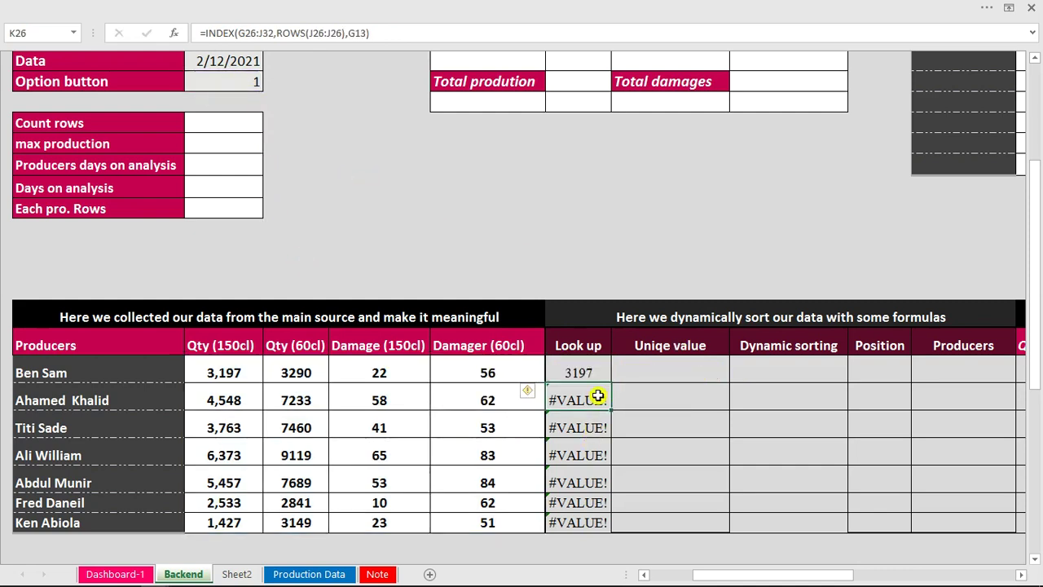
left_click(598, 370)
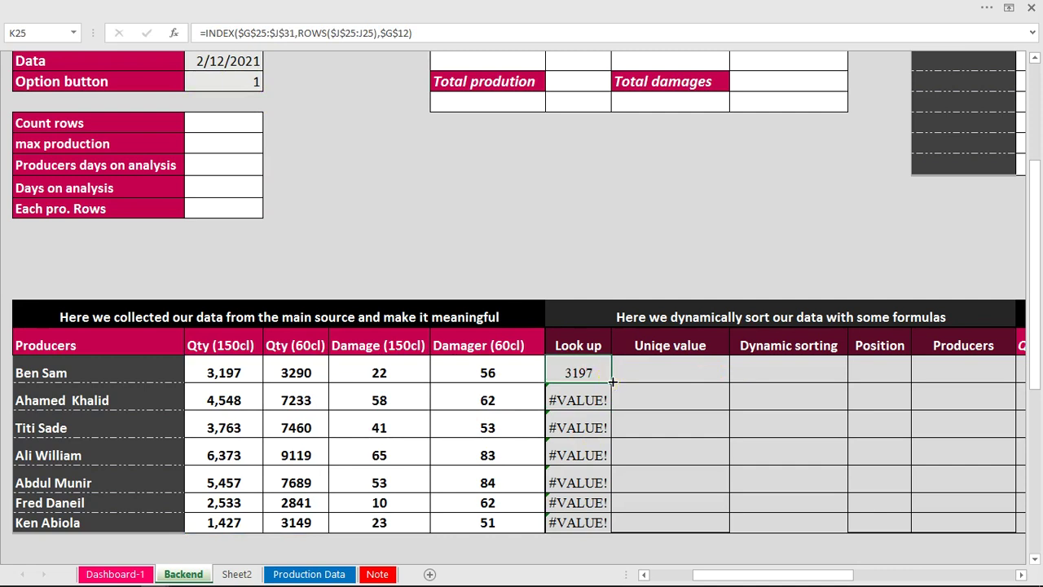
double_click(610, 381)
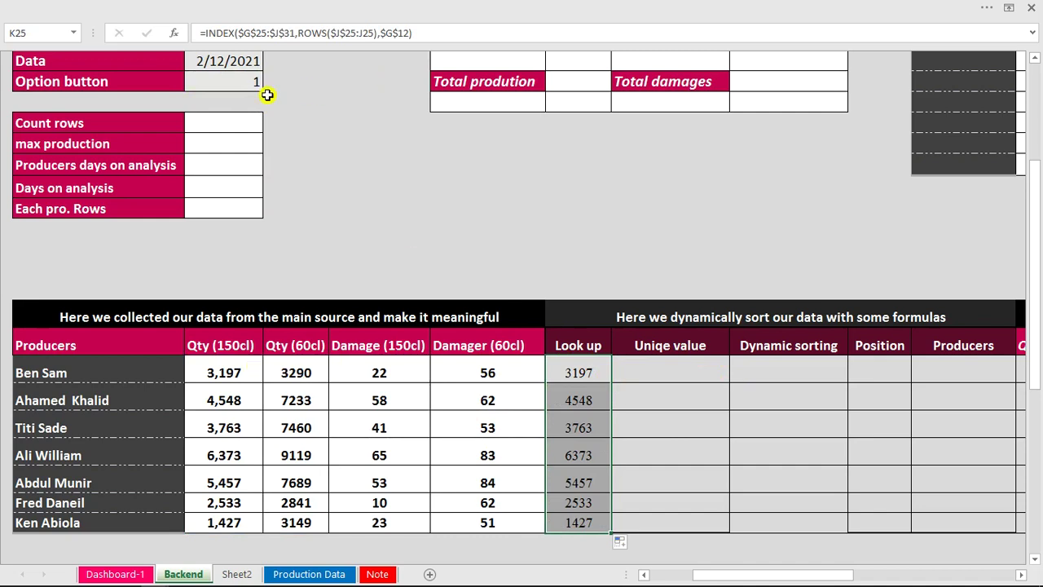
Set Option button cell G12 to 2 and compare Look up with the Qty (60cl) values.
left_click(243, 82)
type("2")
key("Return")
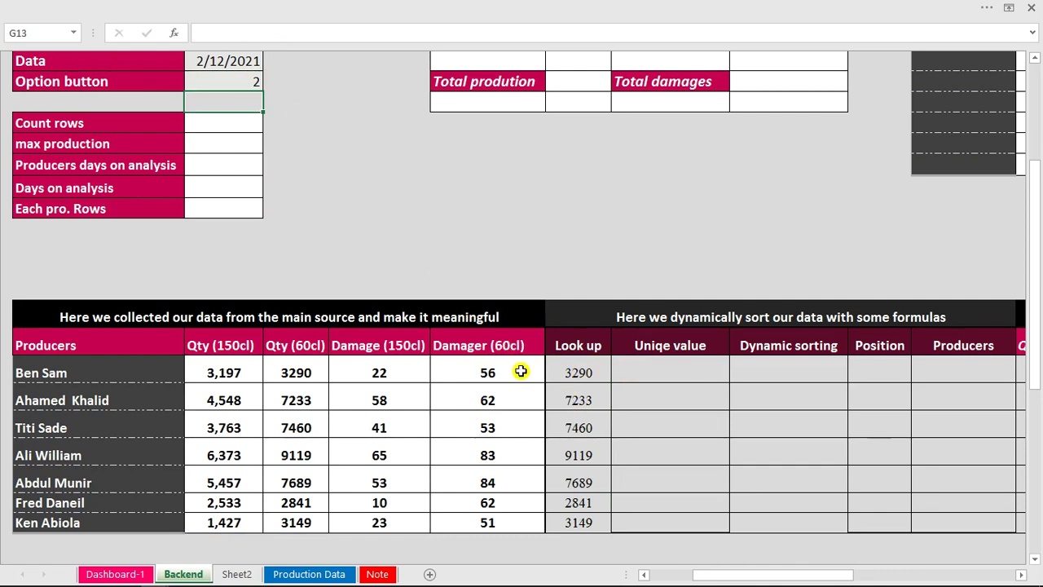
left_click_drag(302, 371, 303, 515)
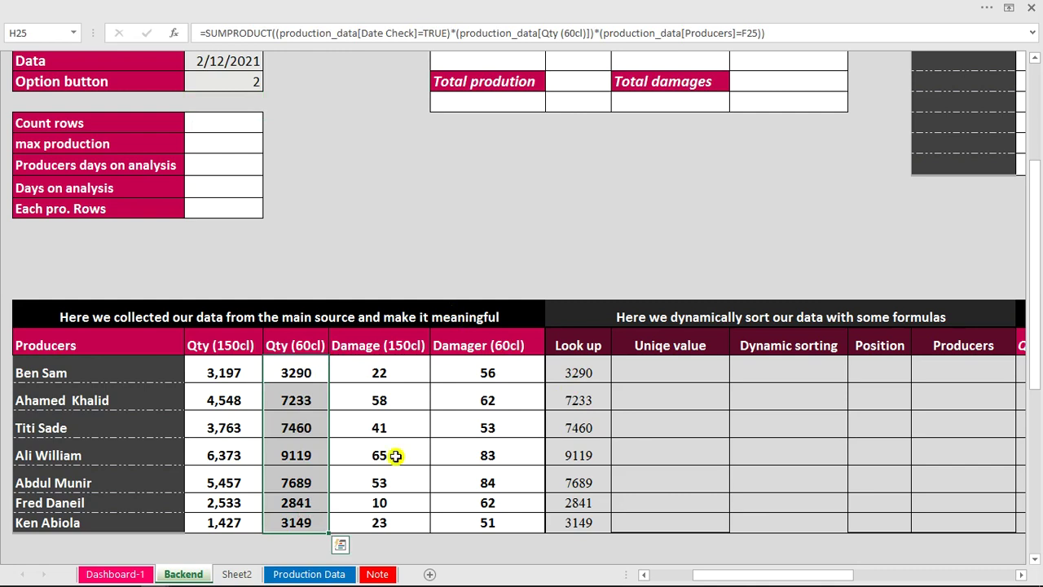
left_click(578, 373)
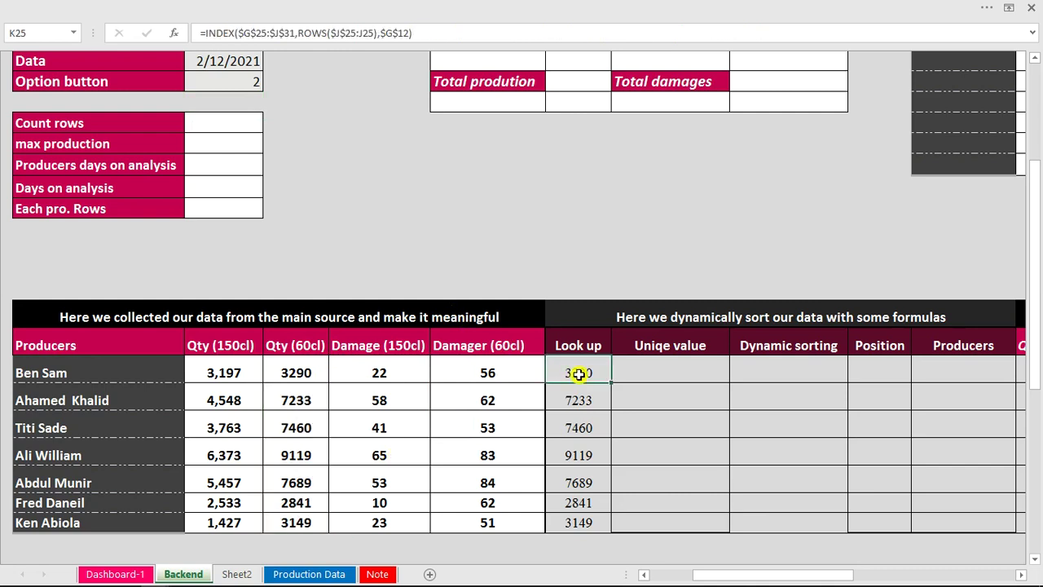
Set Option button G12 to 3 and Scroll link G9 to 3.
left_click(239, 89)
type("3")
left_click(445, 249)
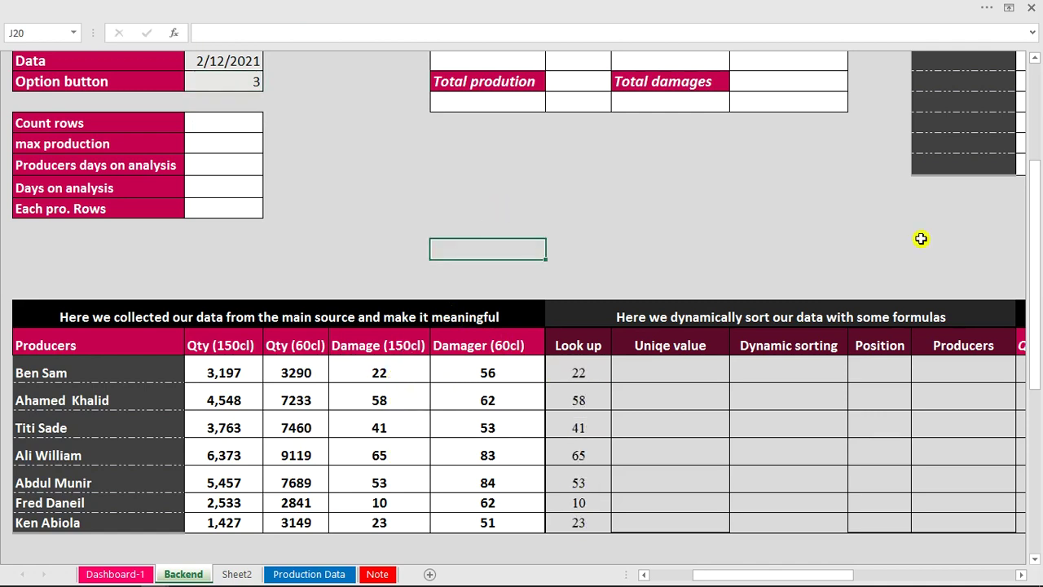
left_click_drag(1037, 276, 1036, 215)
left_click(253, 142)
type("3")
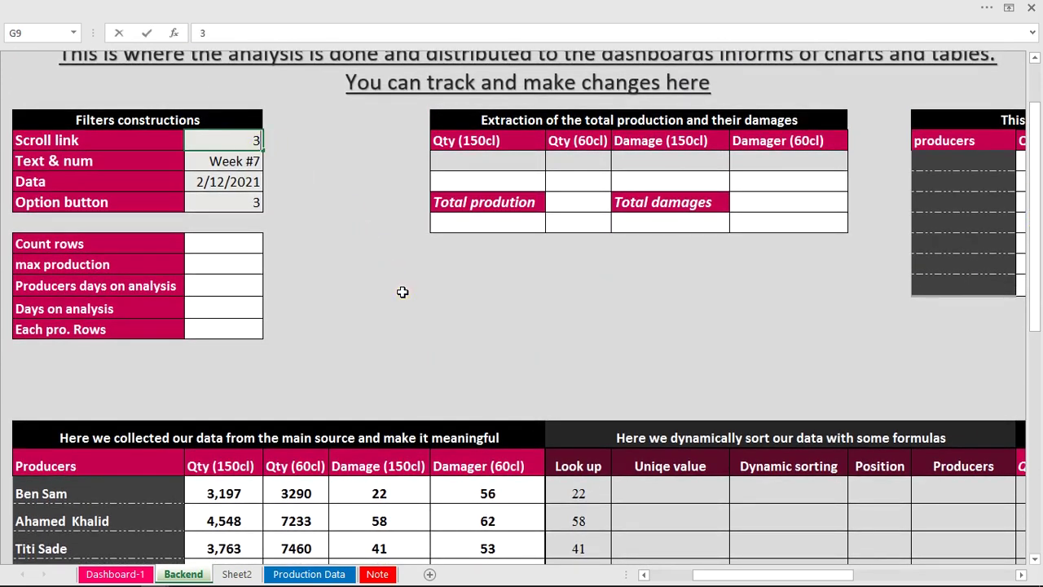
left_click(402, 291)
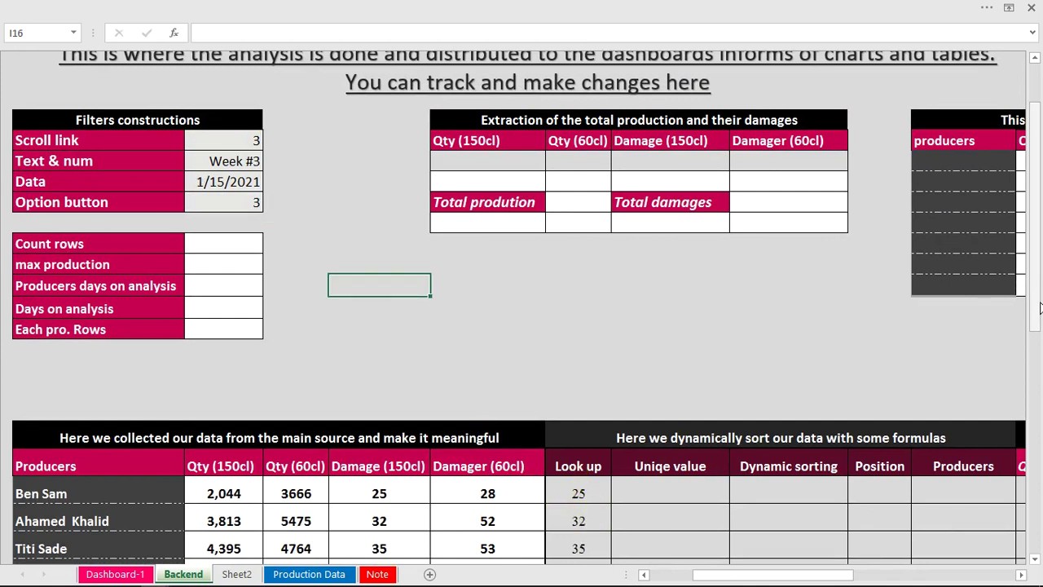
left_click_drag(1037, 305, 1039, 364)
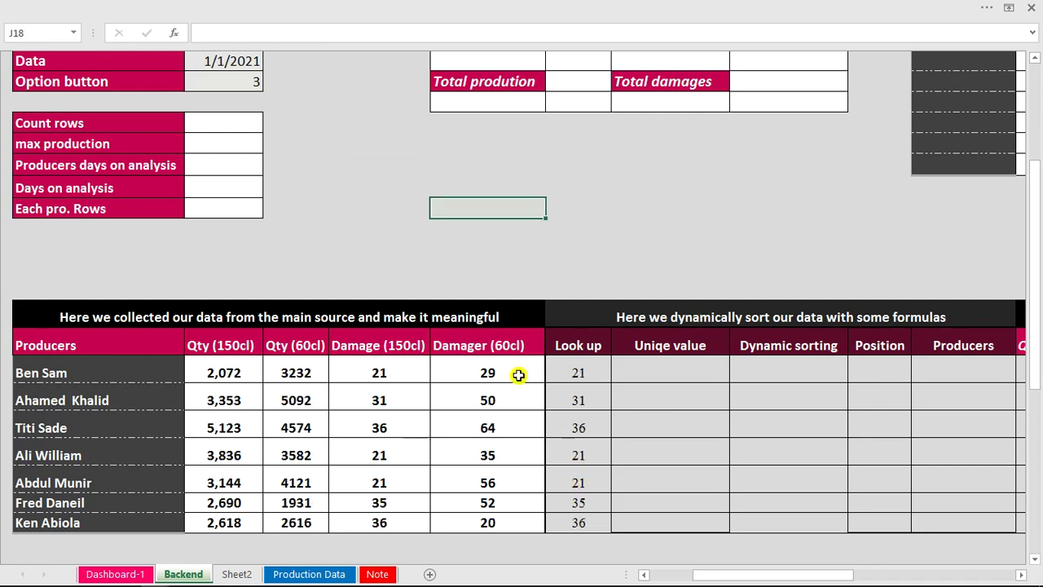
Compare the Look up column against the Damage (150cl) values and their formulas.
left_click_drag(380, 371, 391, 520)
left_click(411, 377)
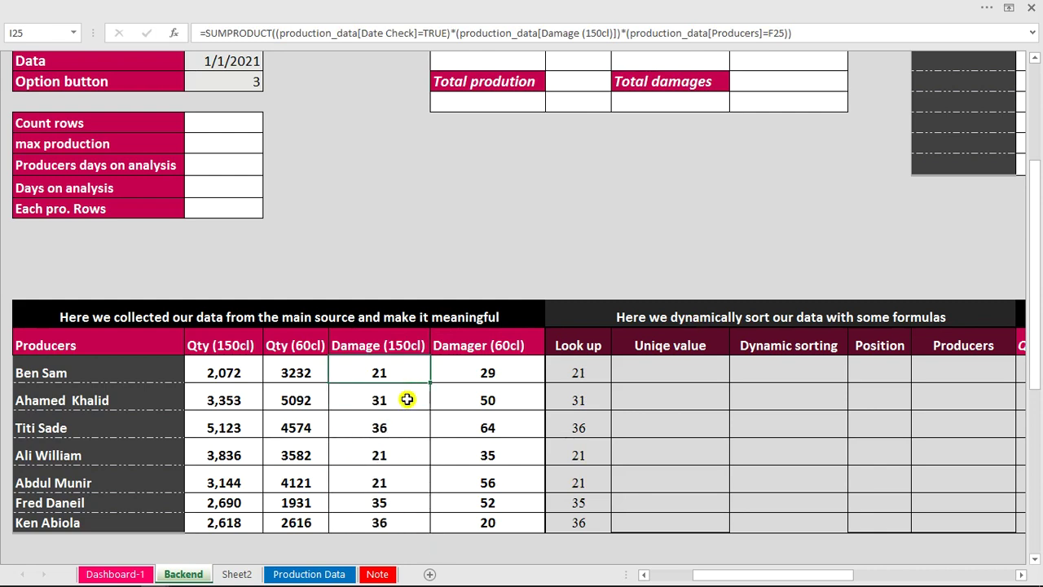
left_click(400, 454)
left_click(399, 476)
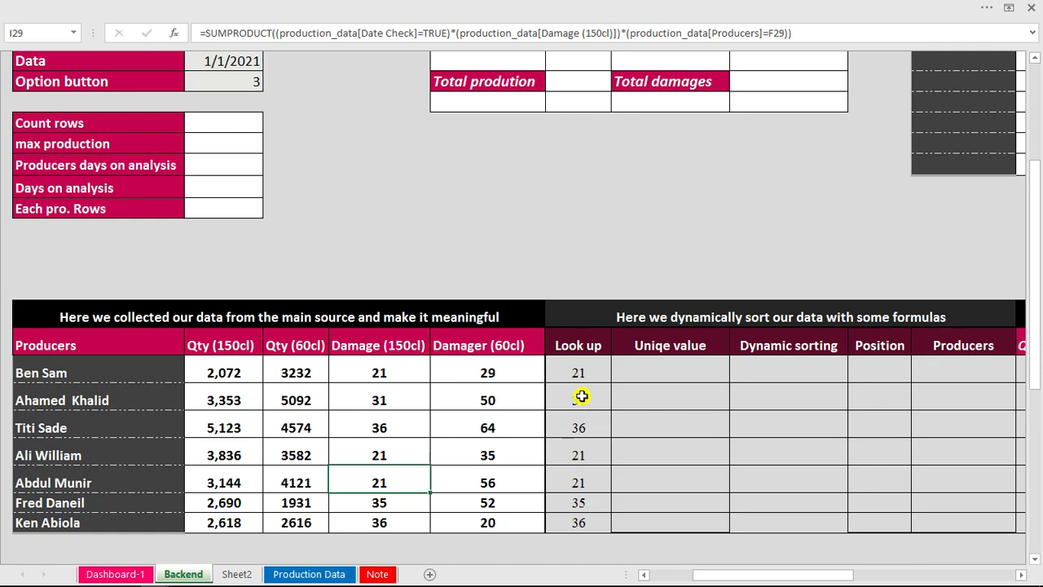
left_click(127, 574)
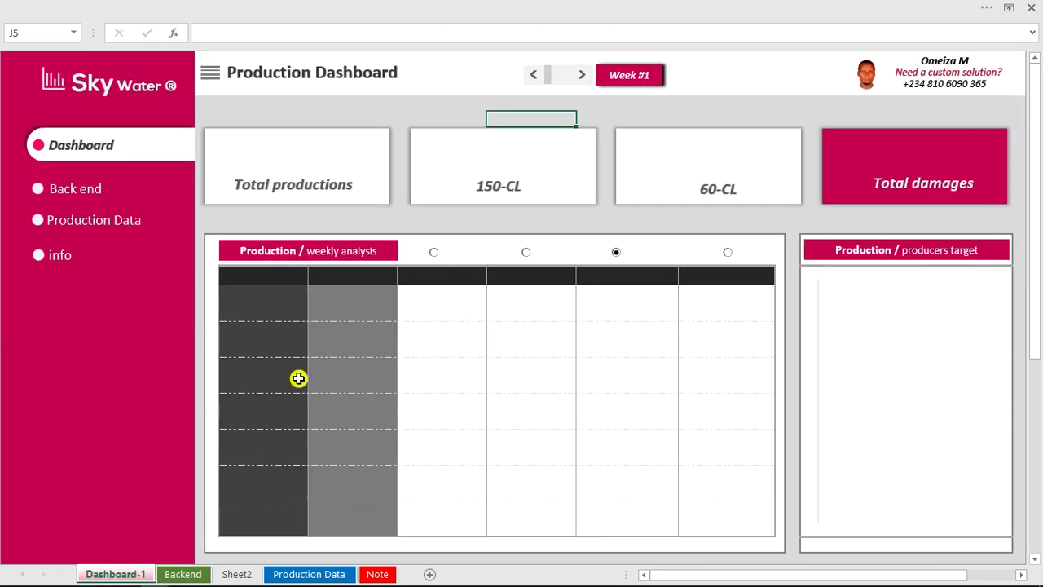
left_click(303, 574)
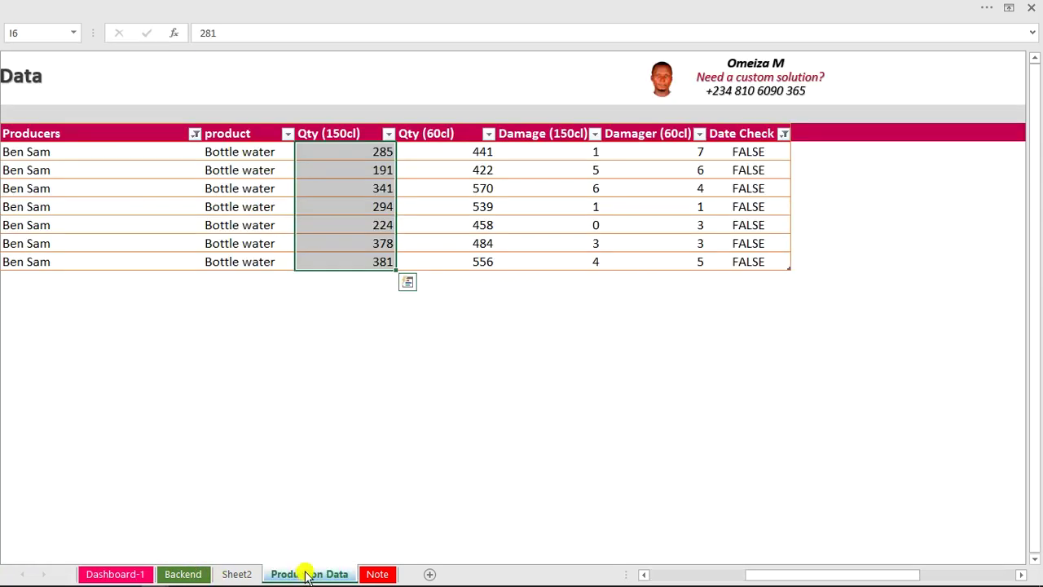
left_click(197, 572)
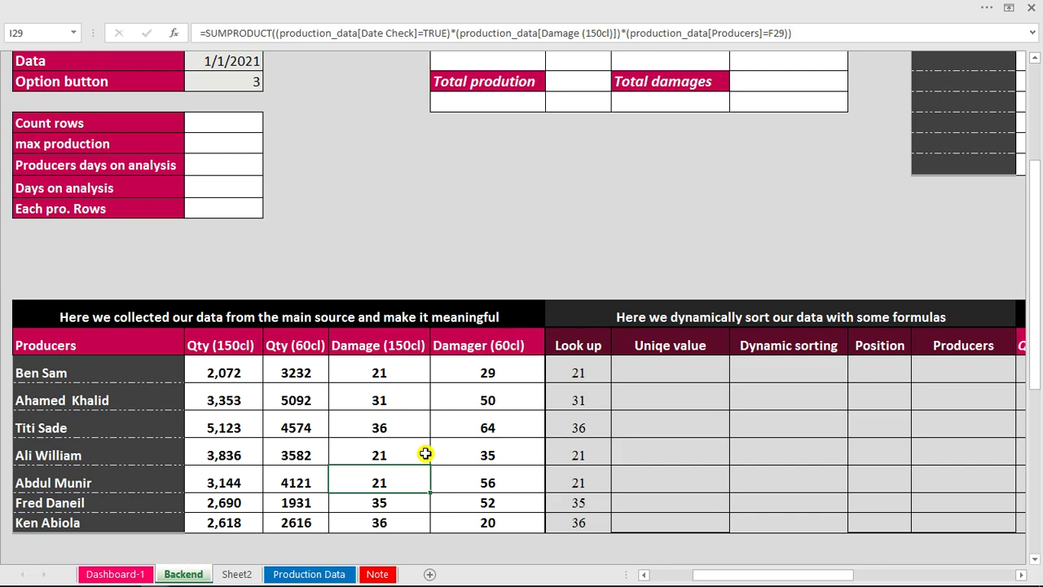
left_click(675, 372)
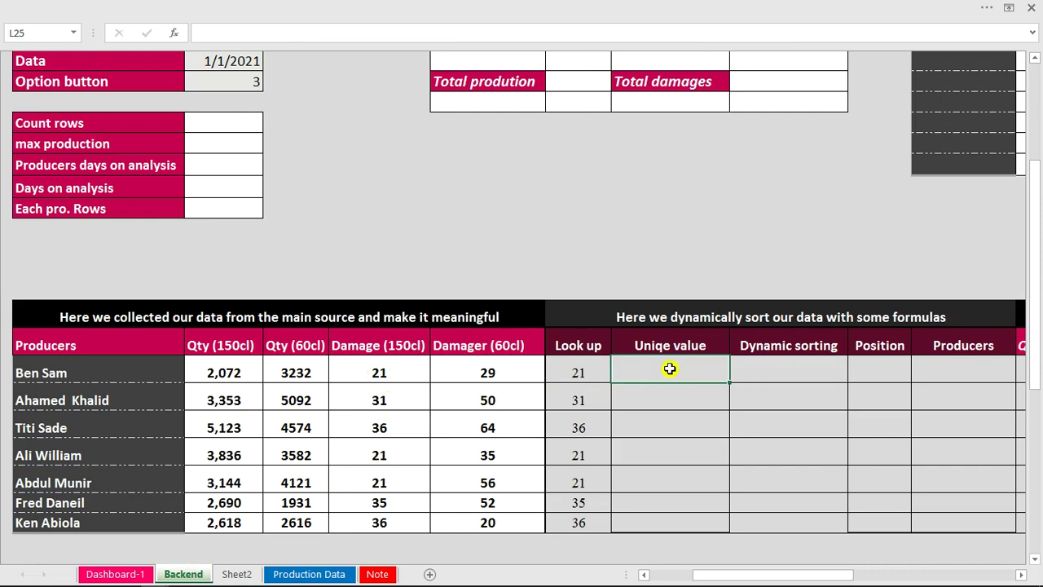
In L25 build the formula =K25+ROWS(K25:K25)/1000000.
type("=")
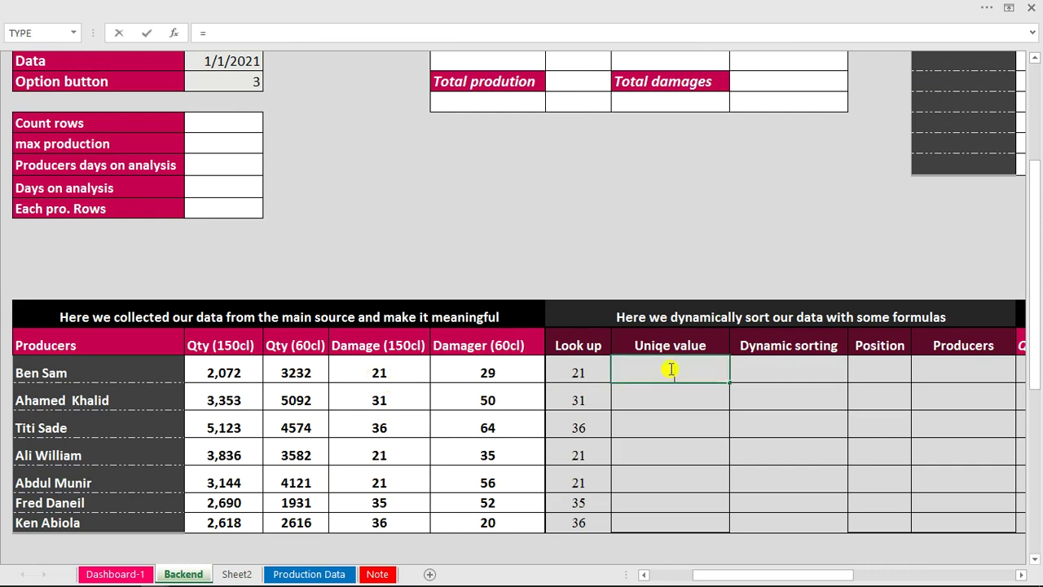
left_click(580, 375)
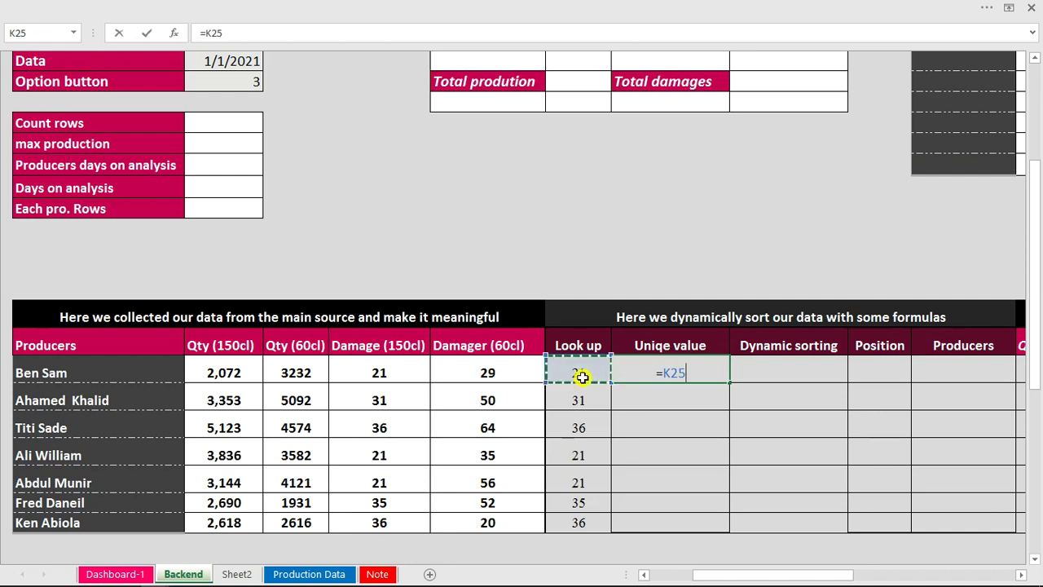
type("_")
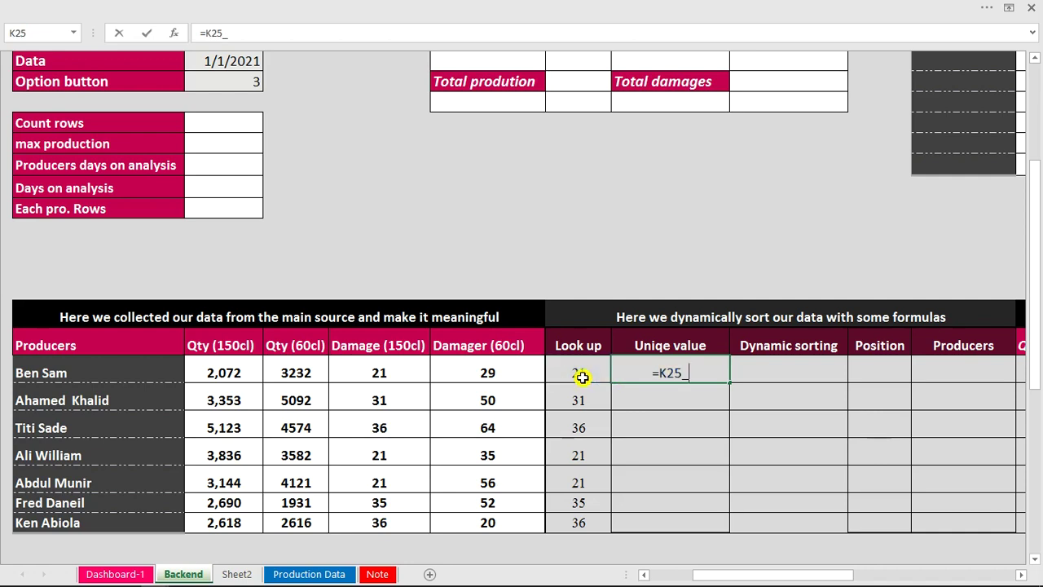
key("BackSpace")
type("+rows")
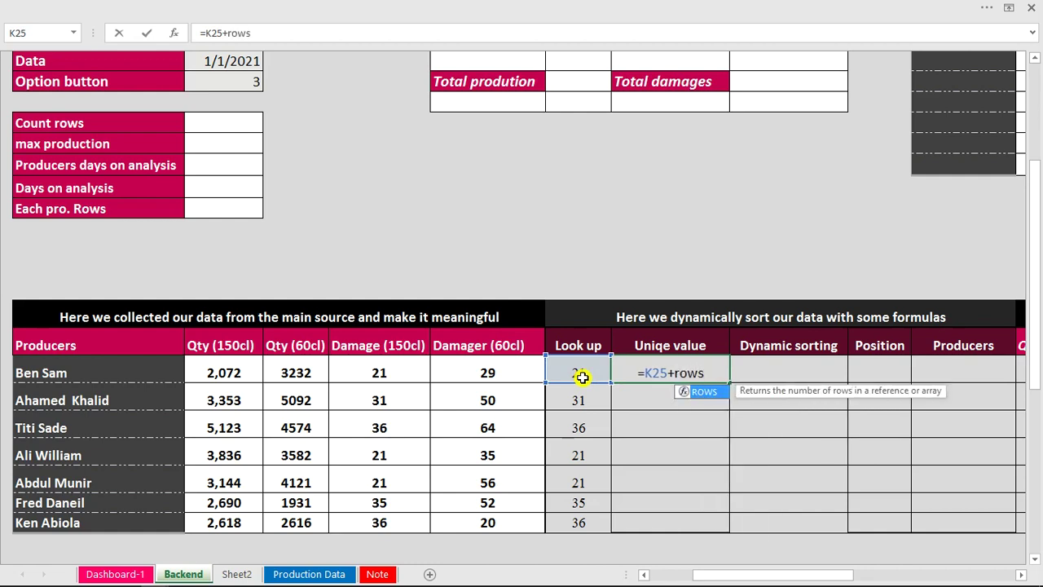
key("Tab")
left_click(582, 376)
type(":")
left_click(584, 377)
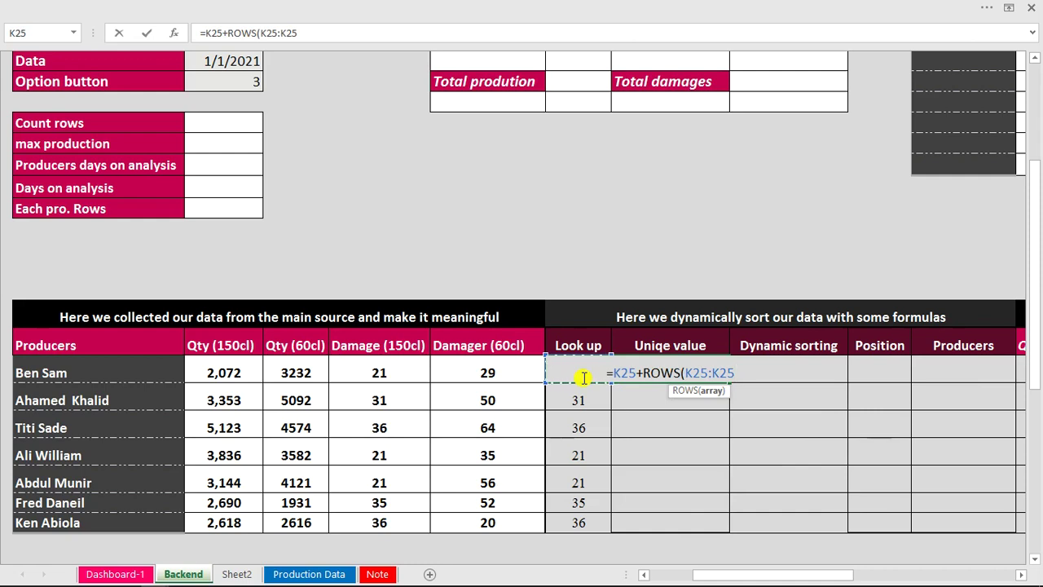
type(")/1")
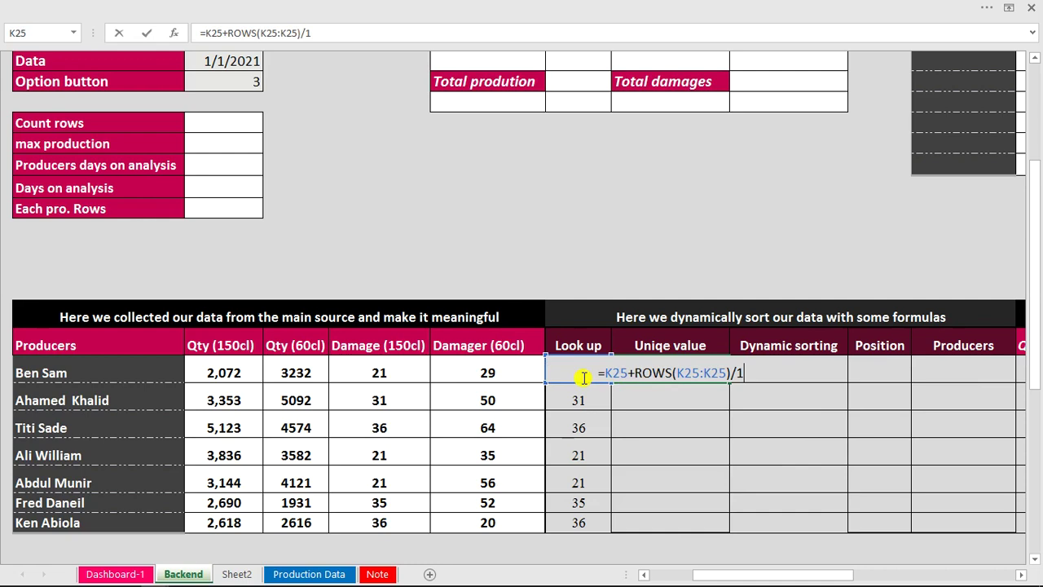
type("000000")
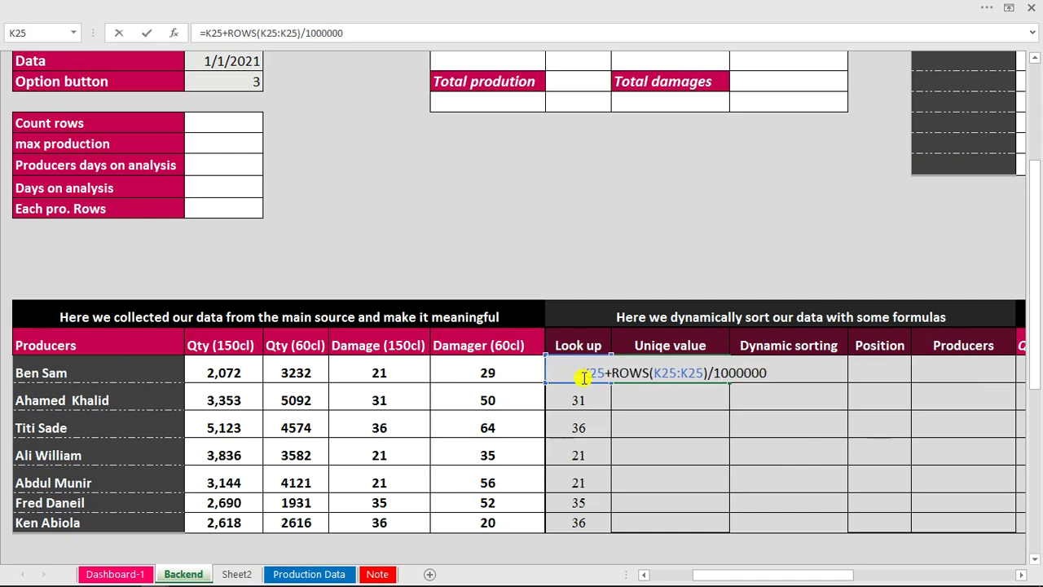
Anchor the ROWS start as $K$25, commit, and fill the formula down to L31.
left_click(656, 372)
type("$K$")
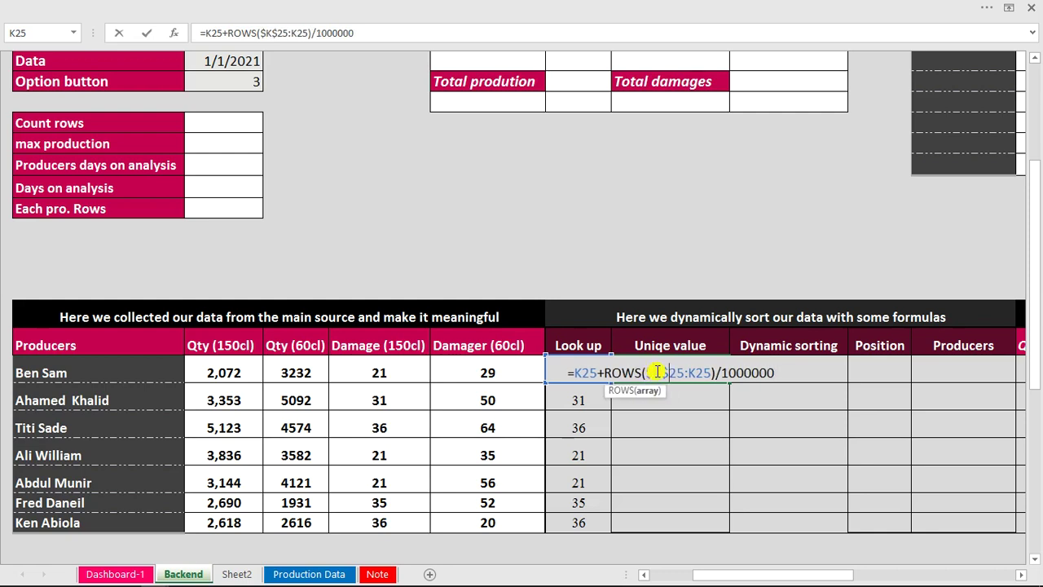
key("Return")
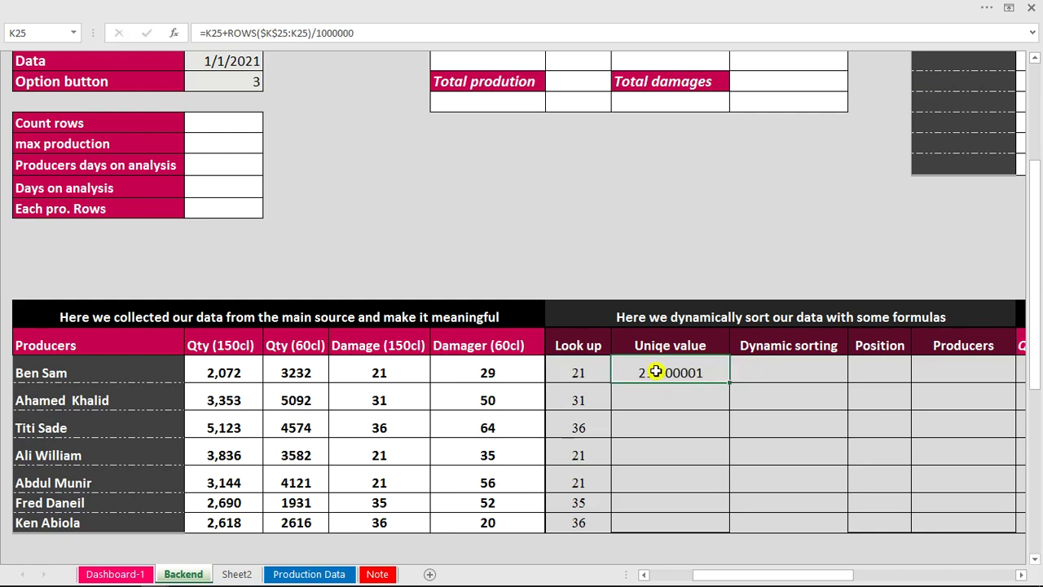
left_click(676, 374)
double_click(729, 383)
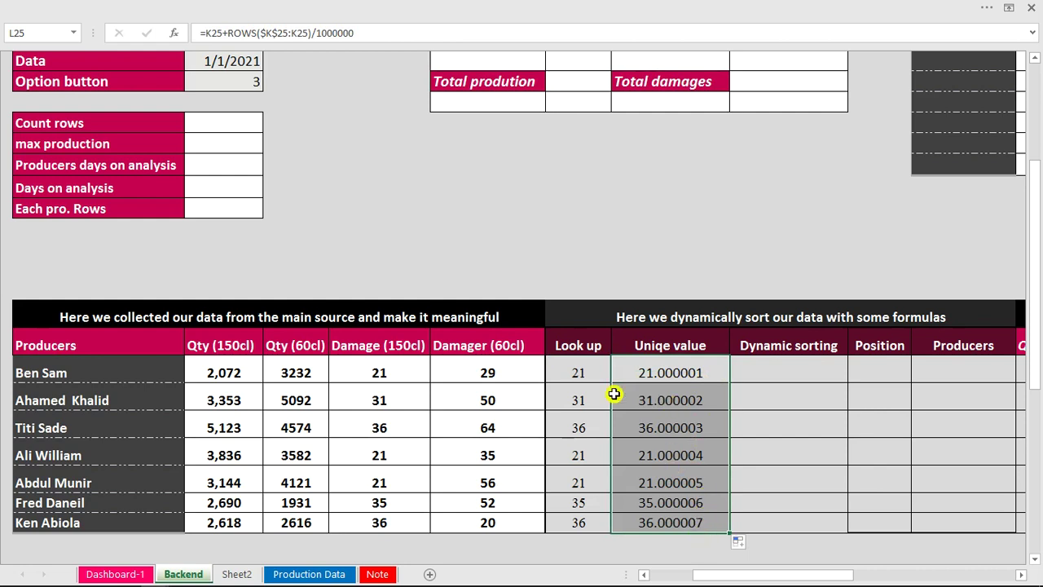
left_click(572, 371)
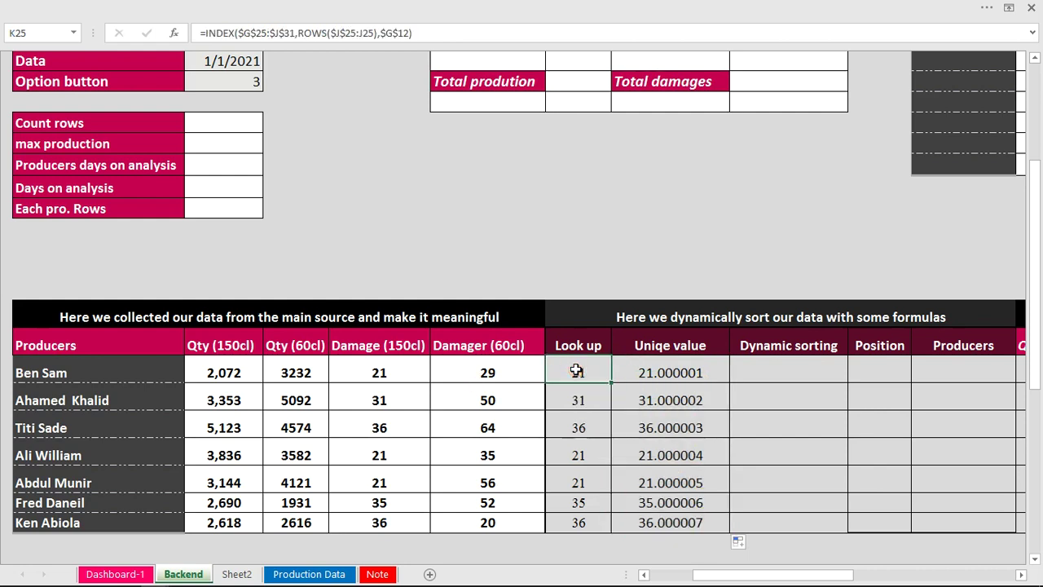
left_click(580, 453)
left_click(589, 486)
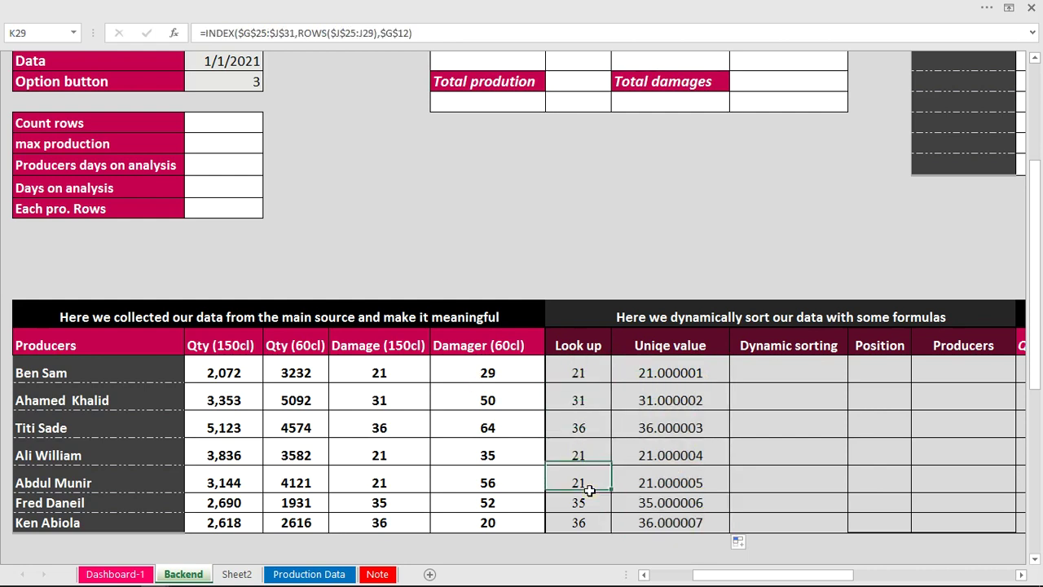
left_click(702, 389)
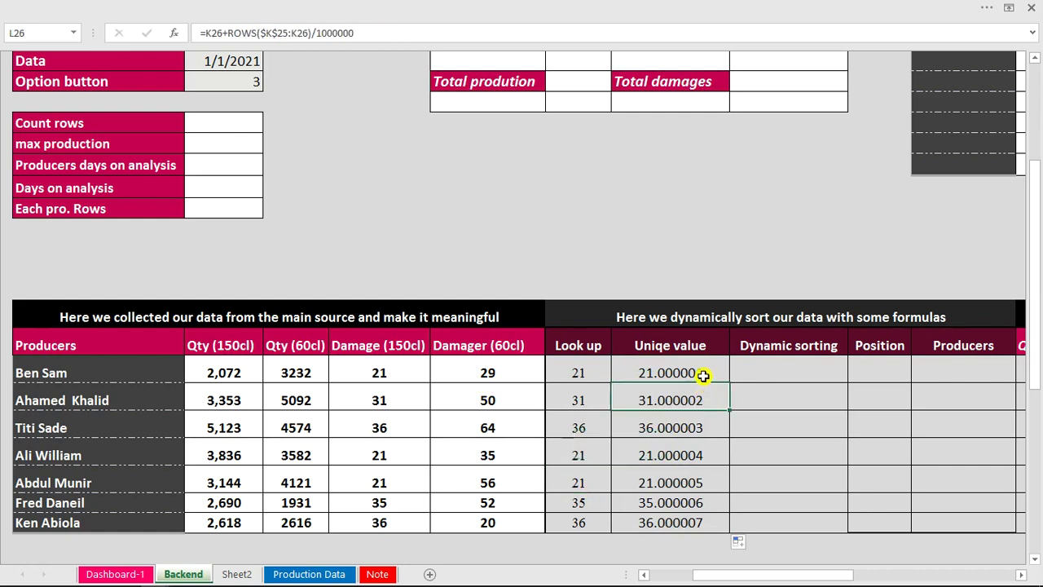
left_click(704, 370)
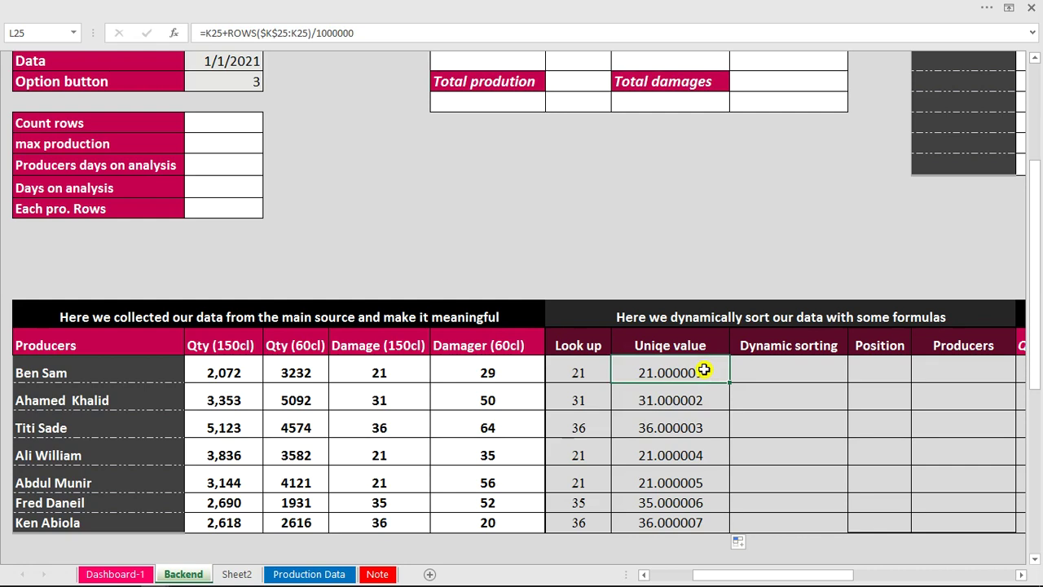
left_click(793, 364)
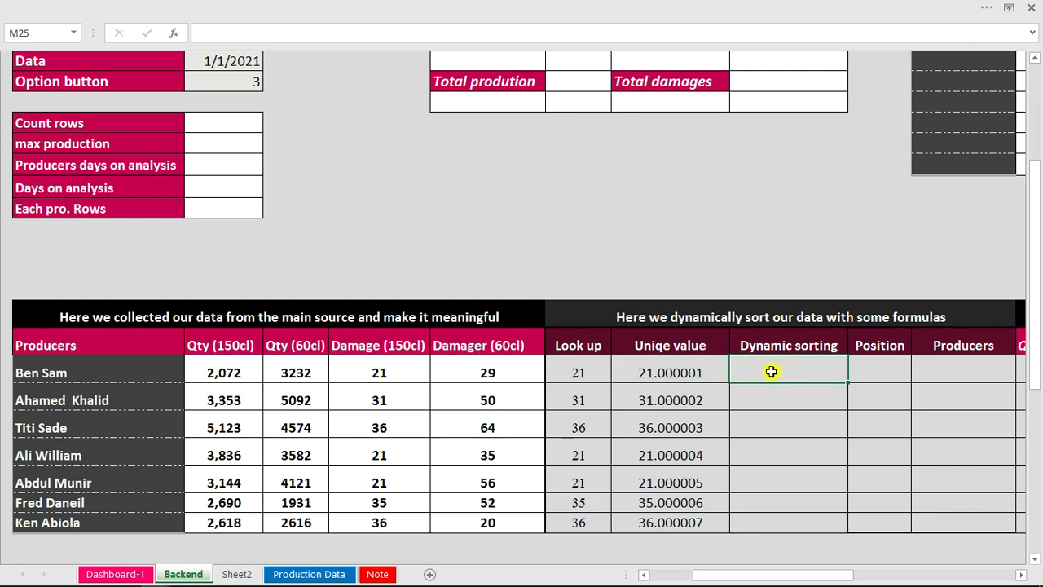
mouse_move(648, 580)
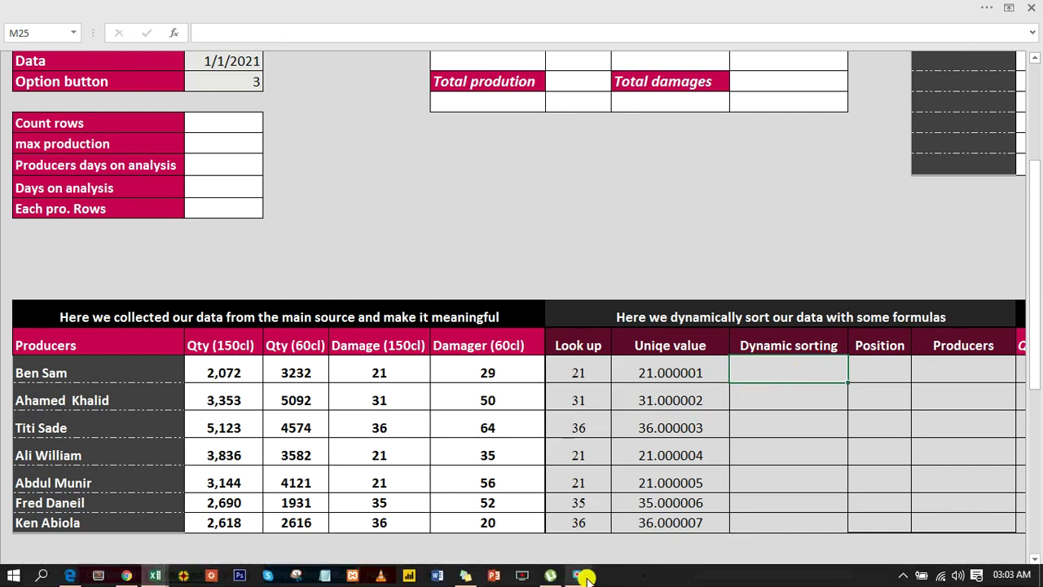
left_click(578, 575)
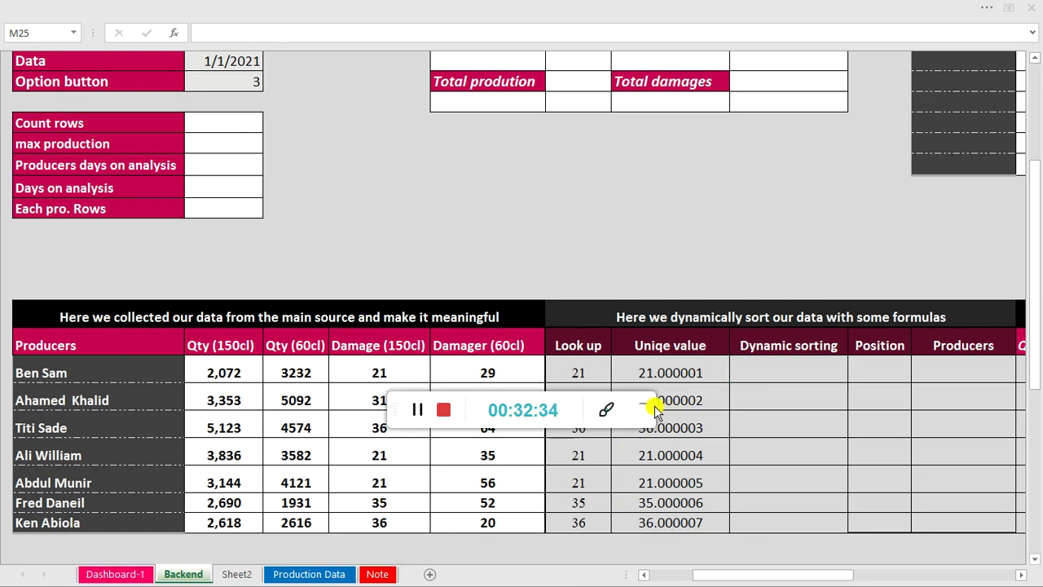
left_click(645, 405)
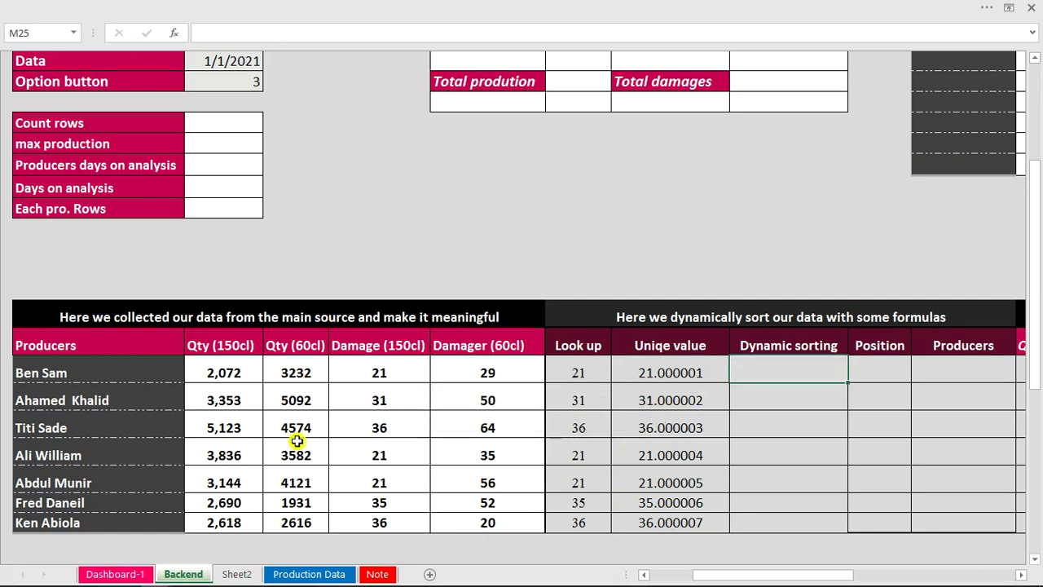
On Dashboard-1, choose the first option and paste the copied headers and producer names into the analysis table.
left_click(116, 574)
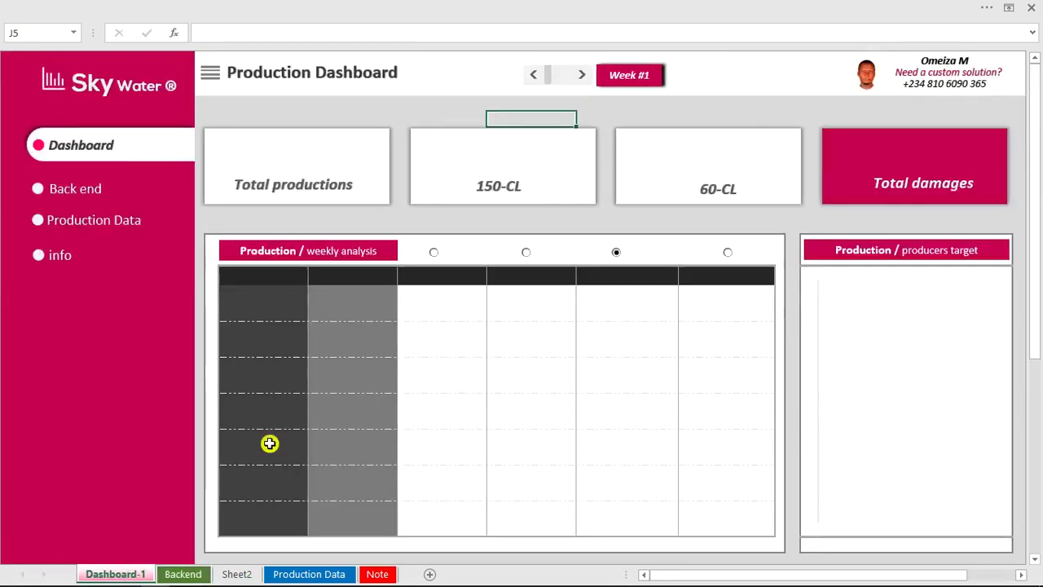
left_click(434, 254)
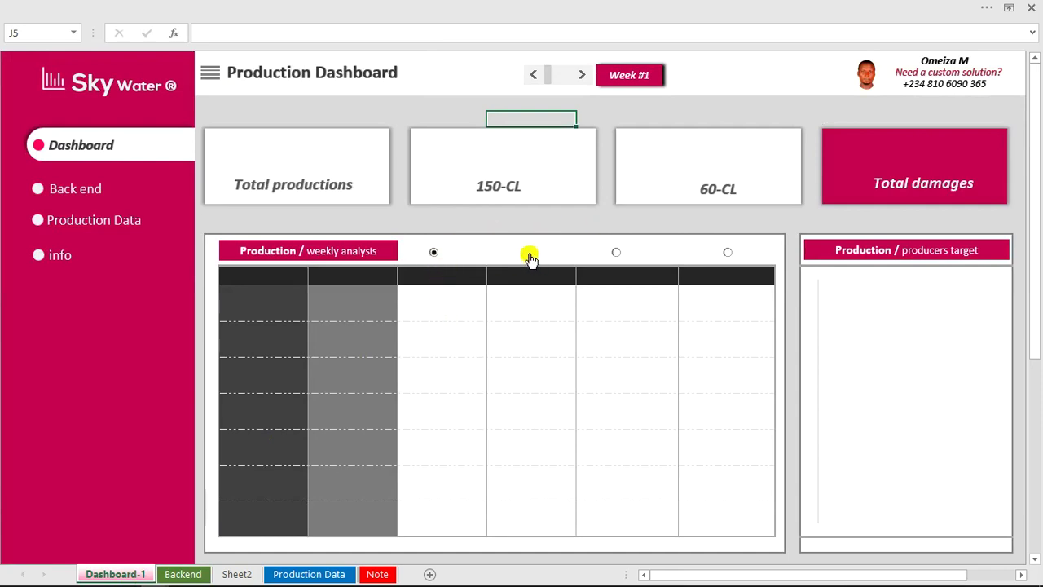
left_click(533, 324)
key("ctrl+v")
key("ctrl")
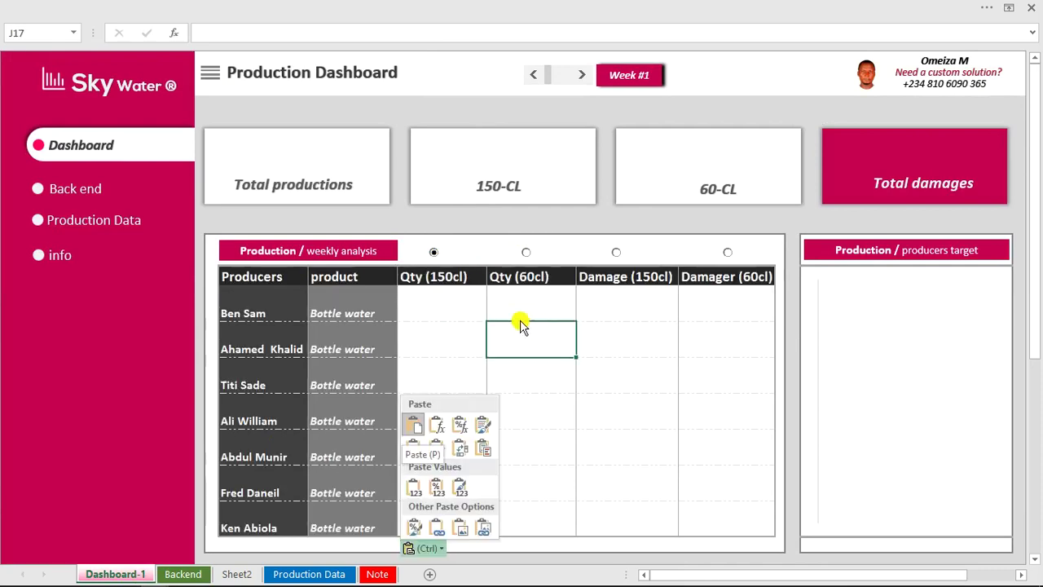
key("Escape")
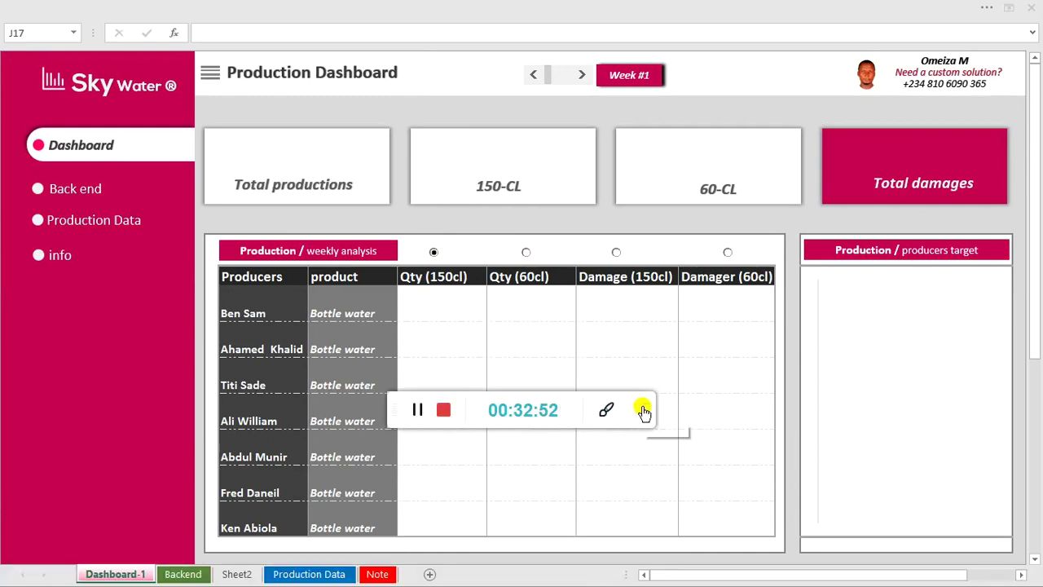
left_click(643, 410)
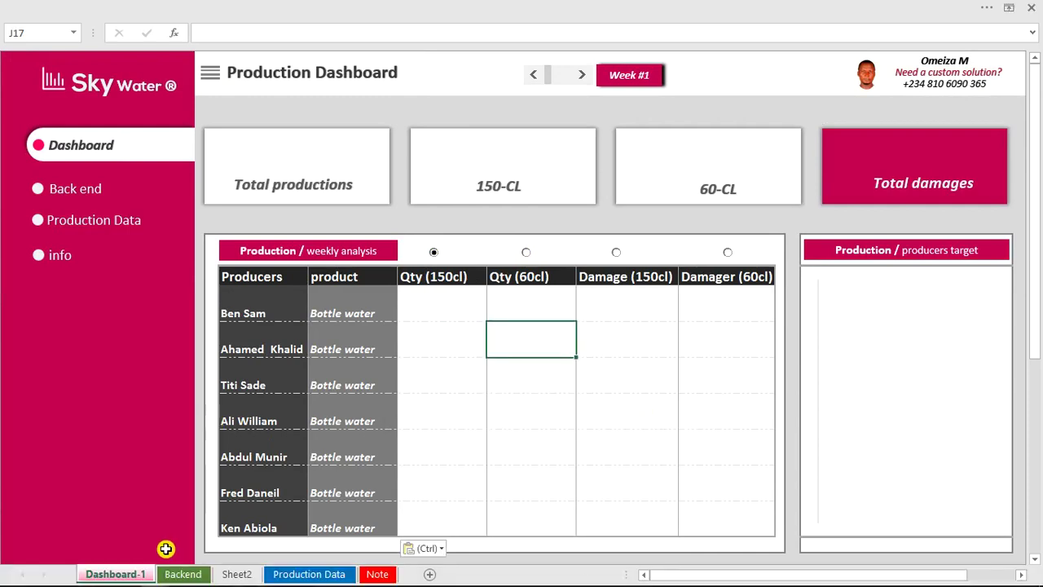
left_click(281, 576)
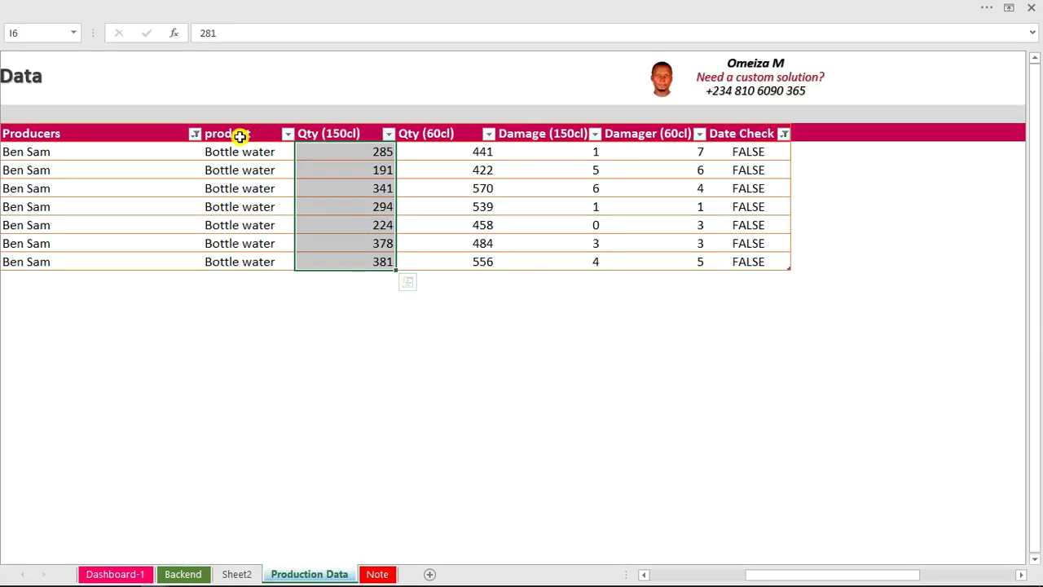
Compare Production Data's product-to-Damager (60cl) headers with the dashboard table's product column and producer link formulas.
left_click_drag(239, 136, 606, 135)
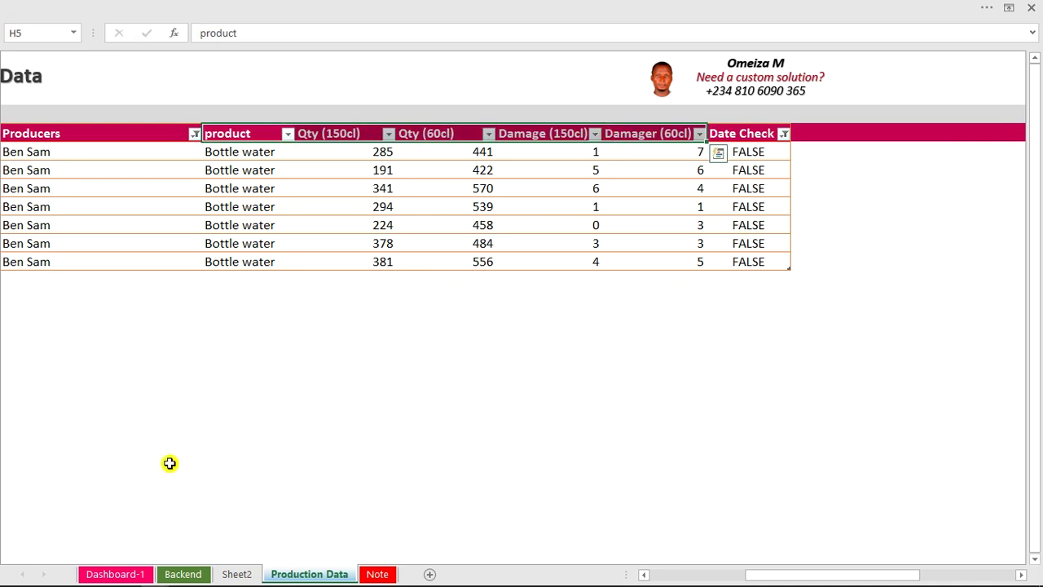
left_click(139, 570)
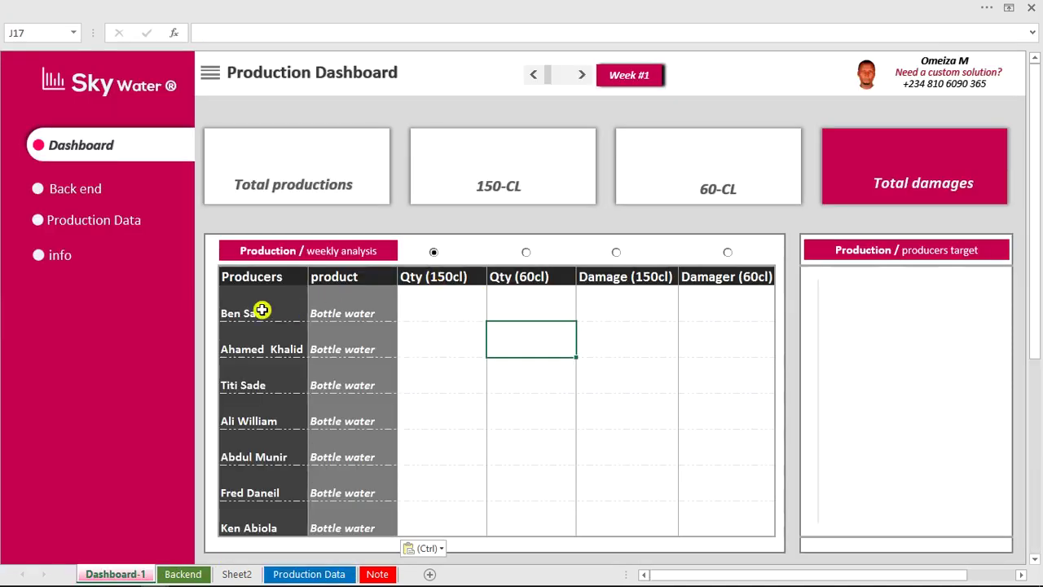
left_click_drag(340, 305, 343, 396)
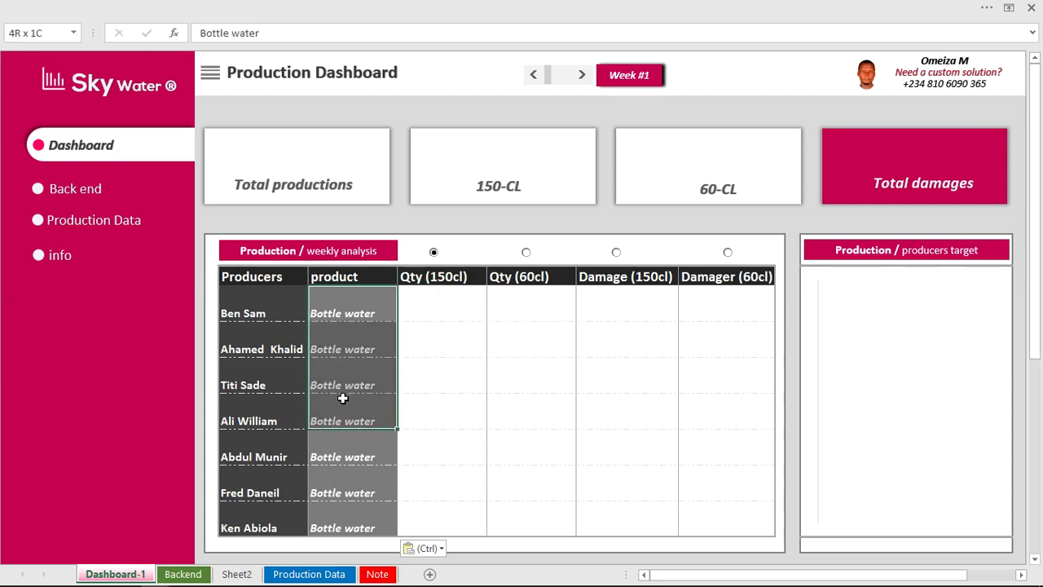
left_click(263, 311)
left_click(291, 574)
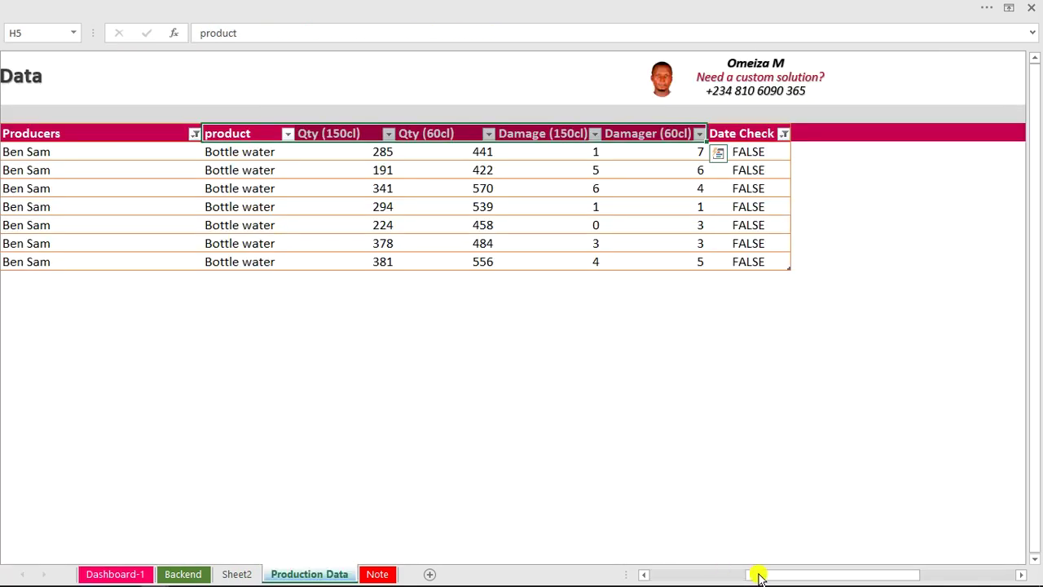
left_click_drag(757, 574, 503, 554)
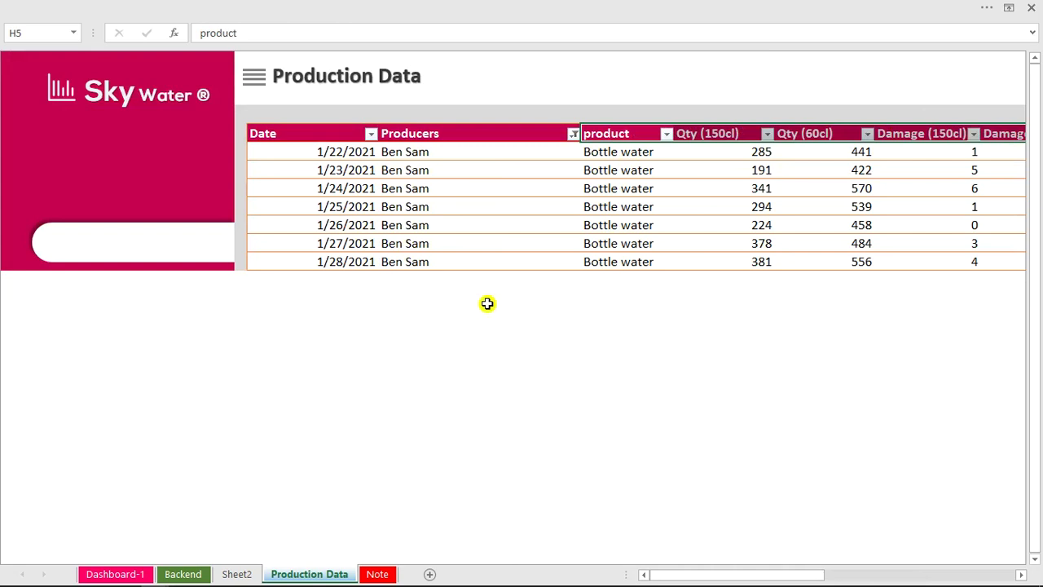
left_click(120, 575)
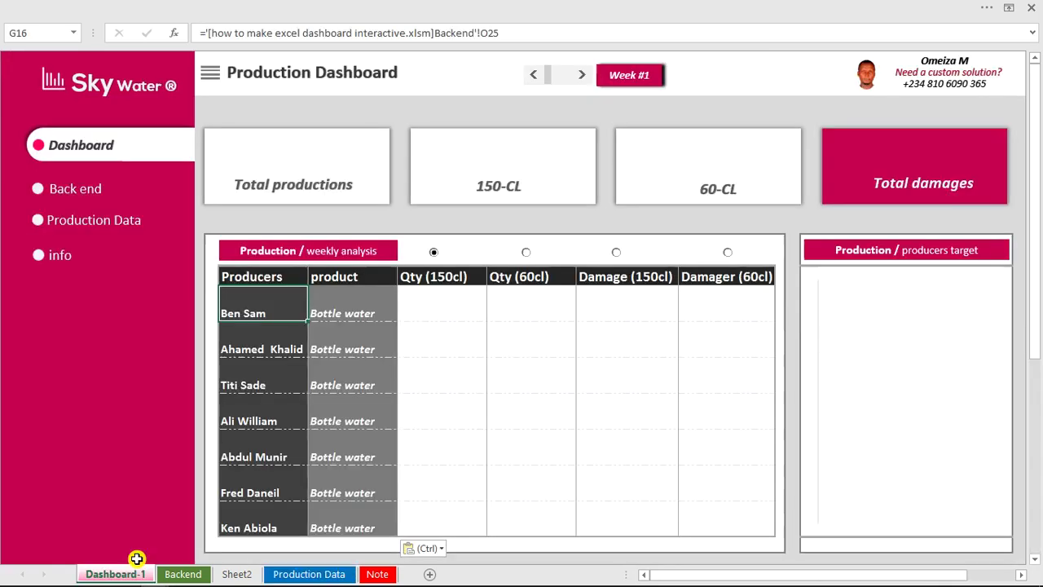
left_click(448, 300)
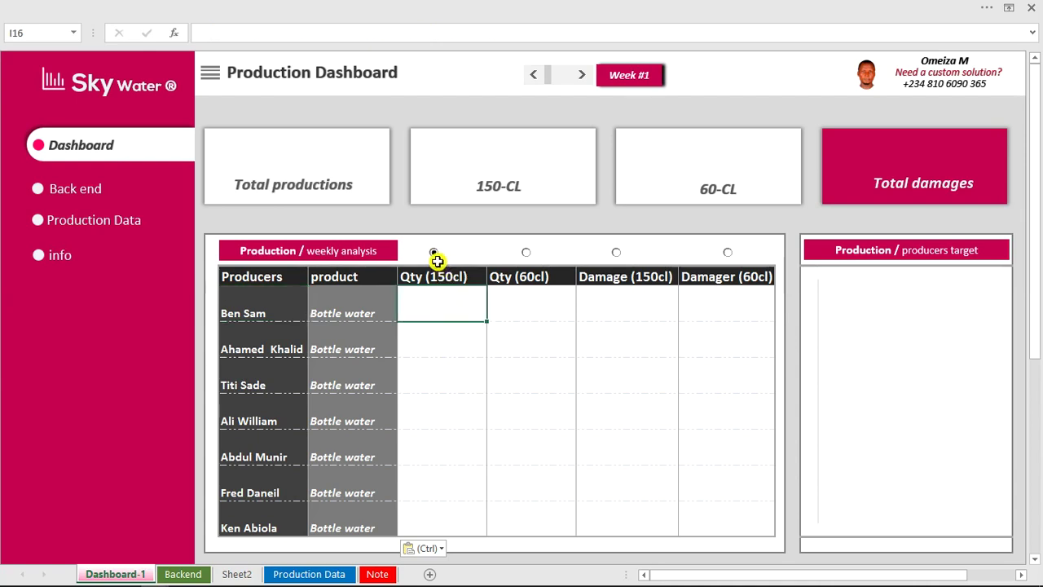
Switch the weekly analysis option from the first to Qty (60cl), then view Production Data.
left_click(536, 260)
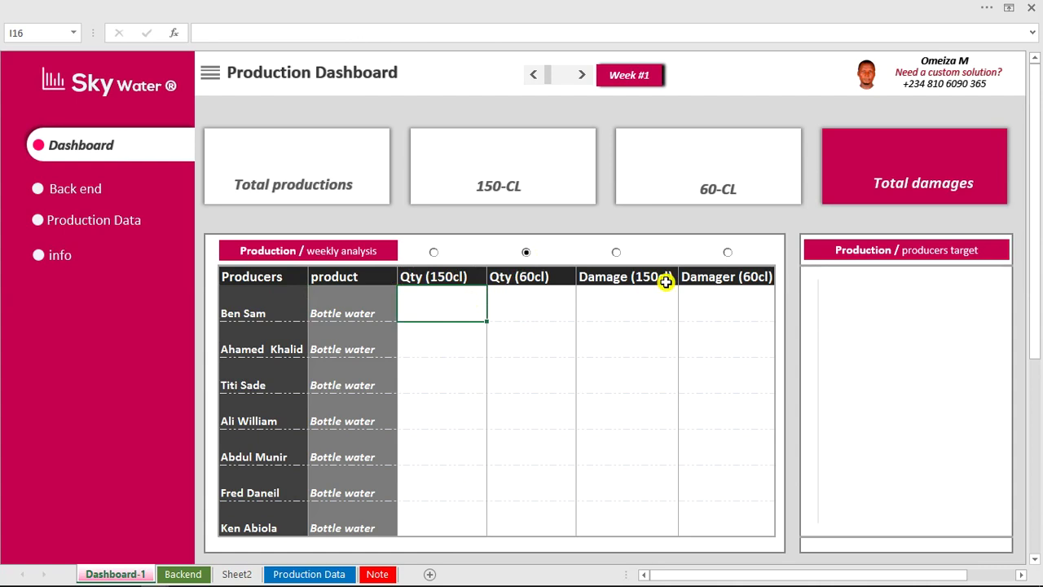
left_click(434, 254)
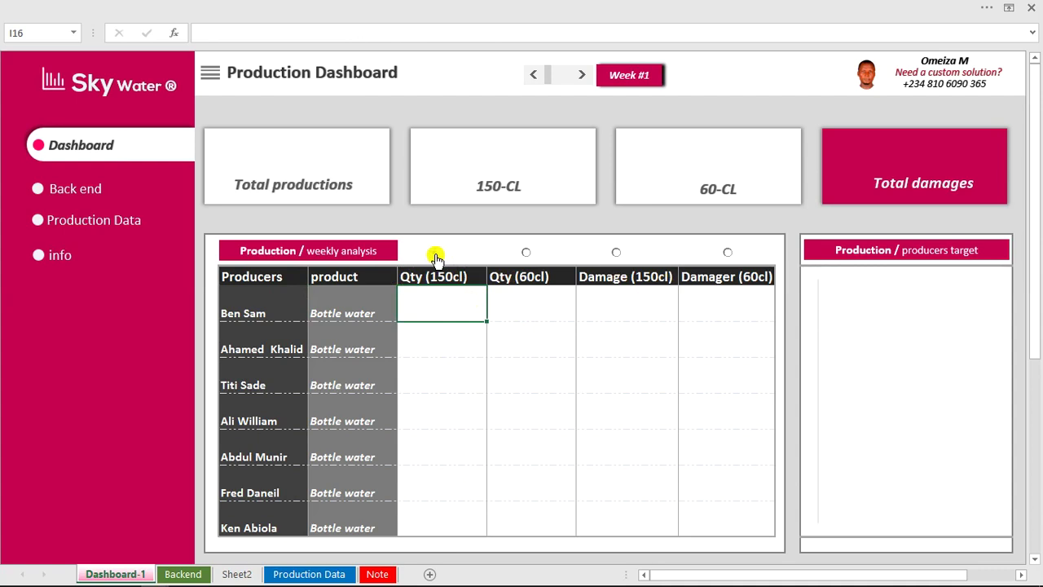
left_click(527, 254)
left_click(292, 568)
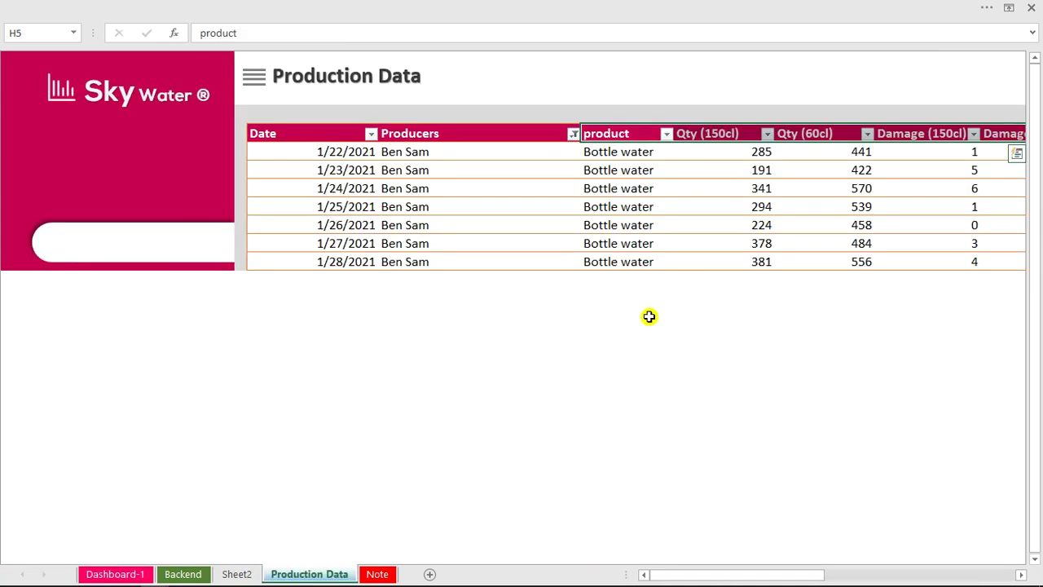
On the Backend sheet, begin M25's formula as =IF($G$12=3,SMALL(.
left_click(183, 574)
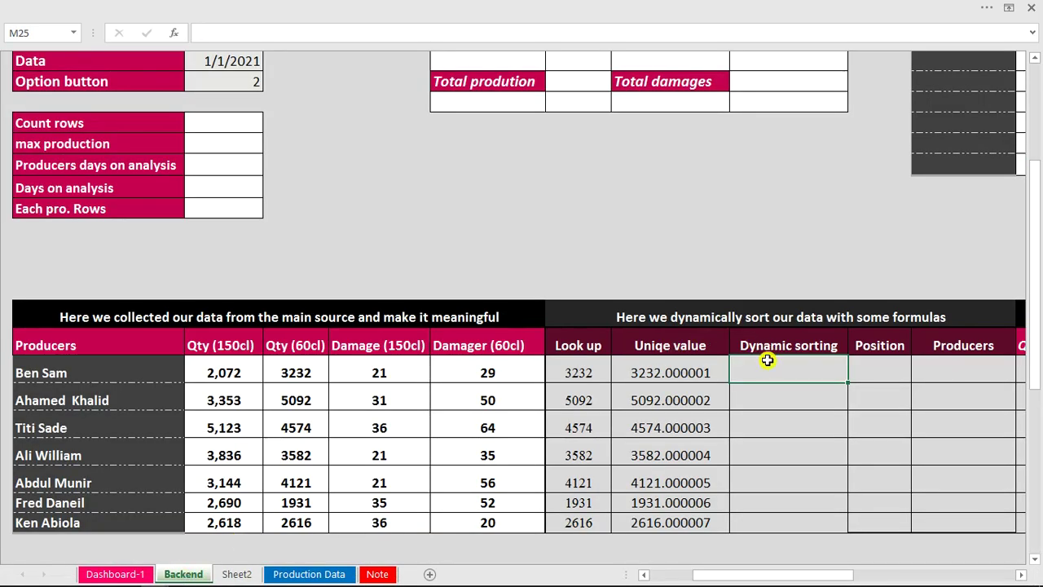
type("=")
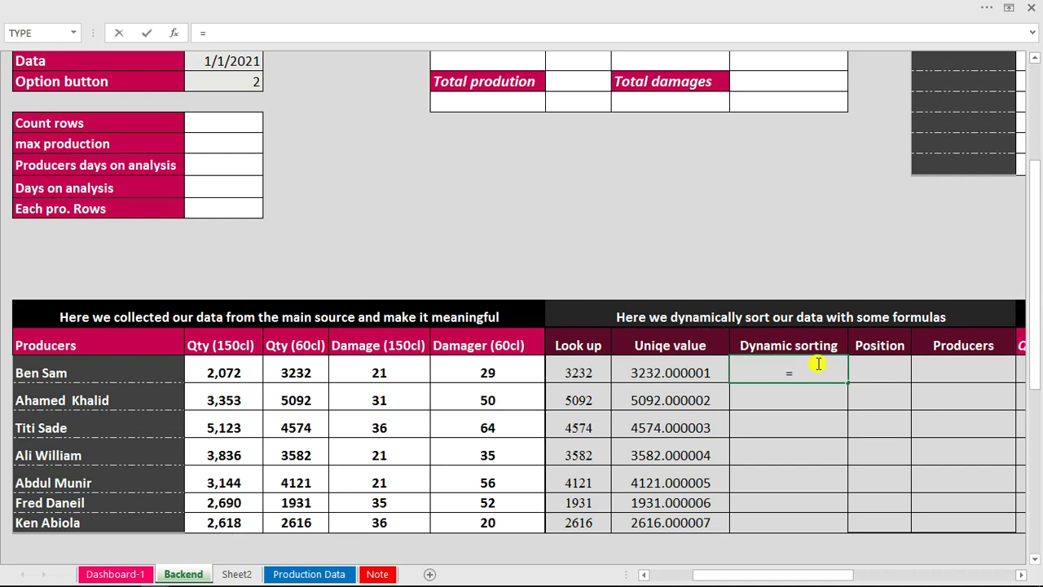
type("if")
key("Tab")
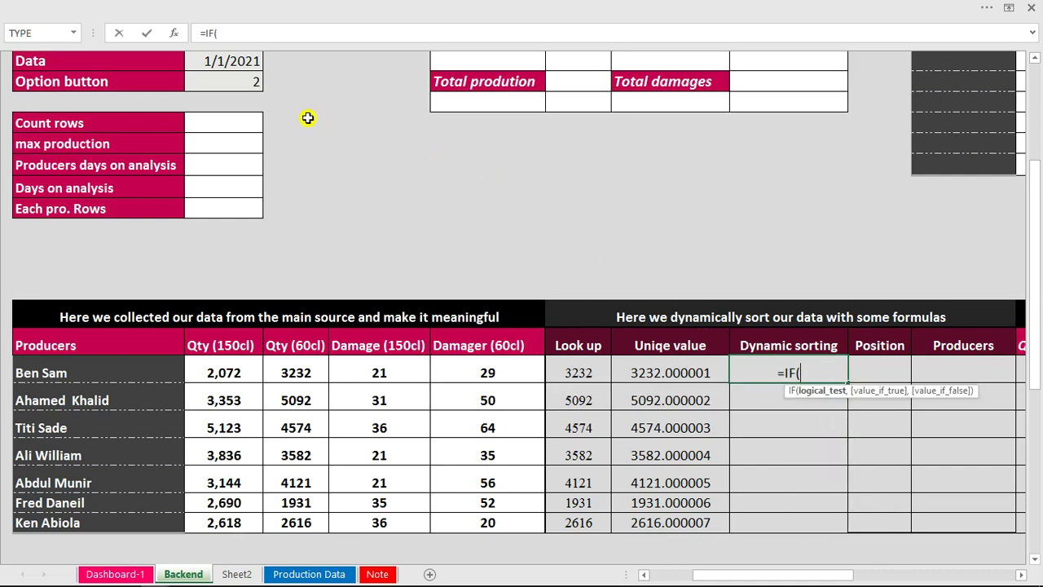
left_click(254, 84)
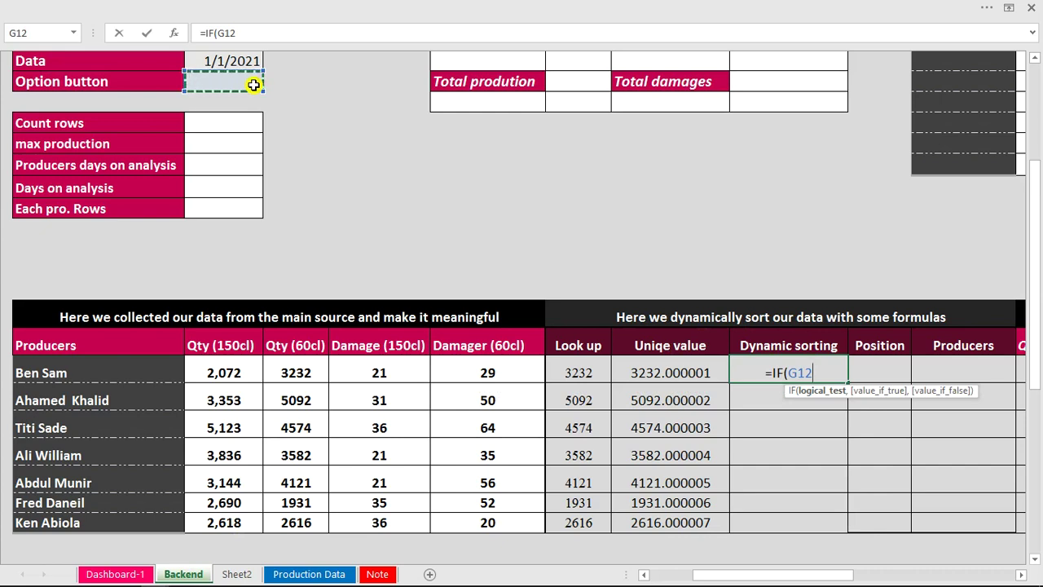
left_click(787, 373)
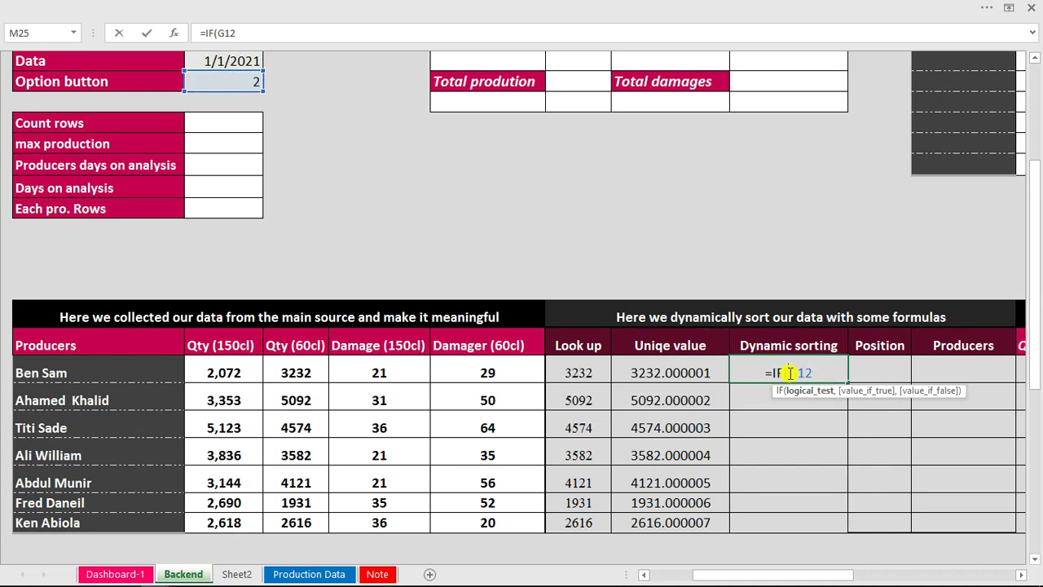
type("$G")
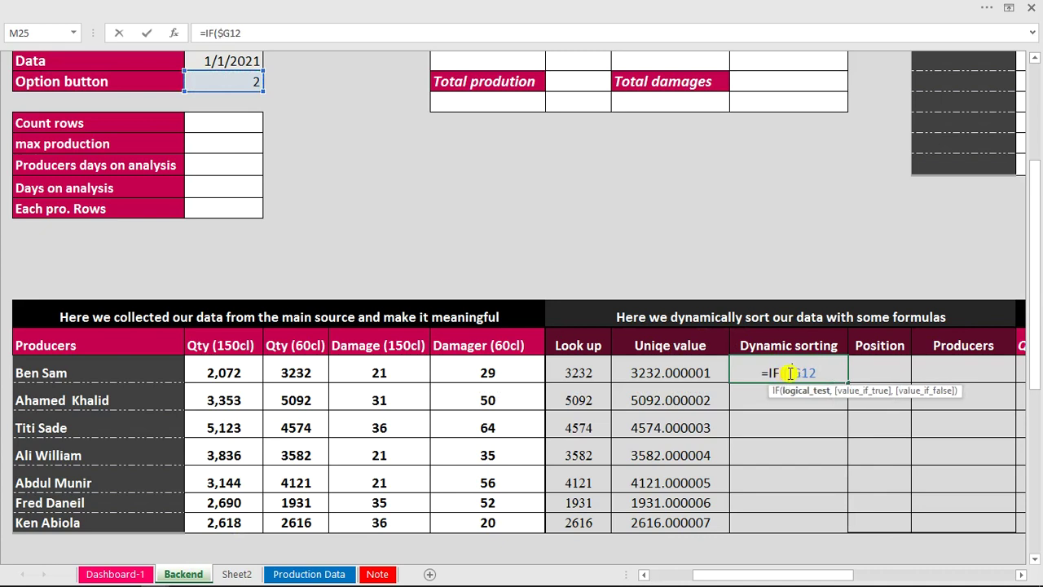
type("$")
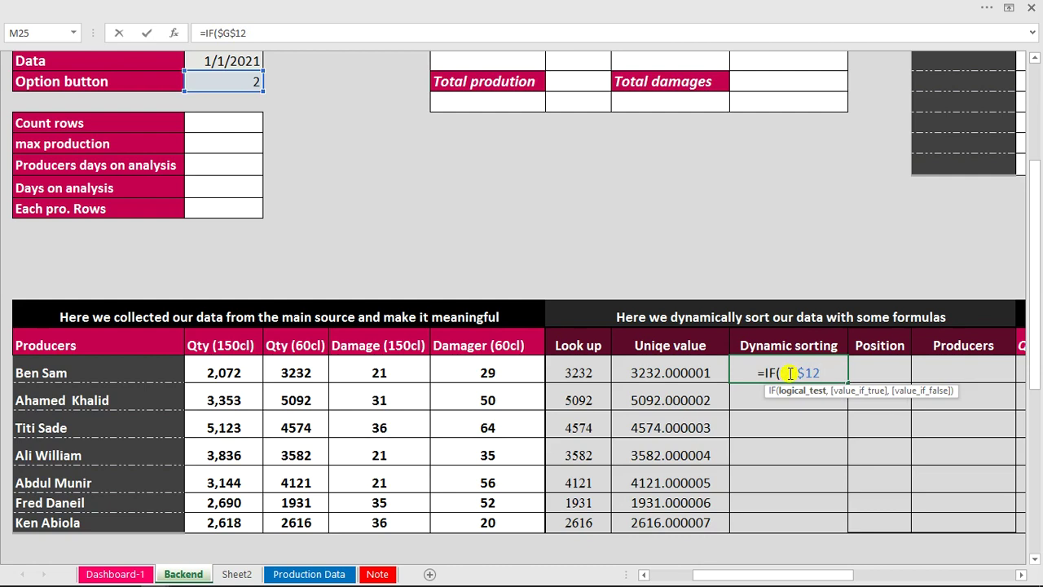
type("=")
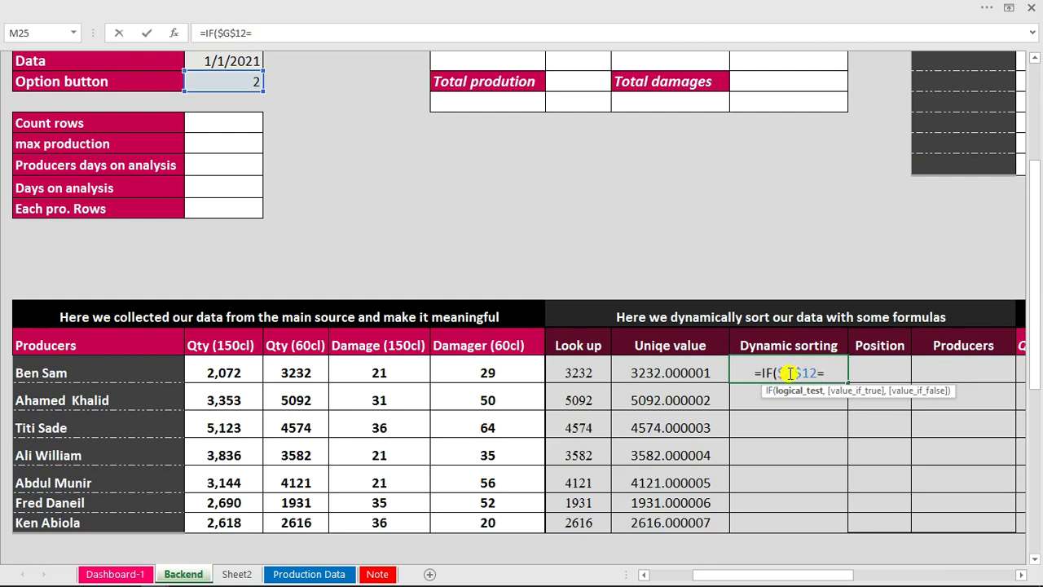
type("3")
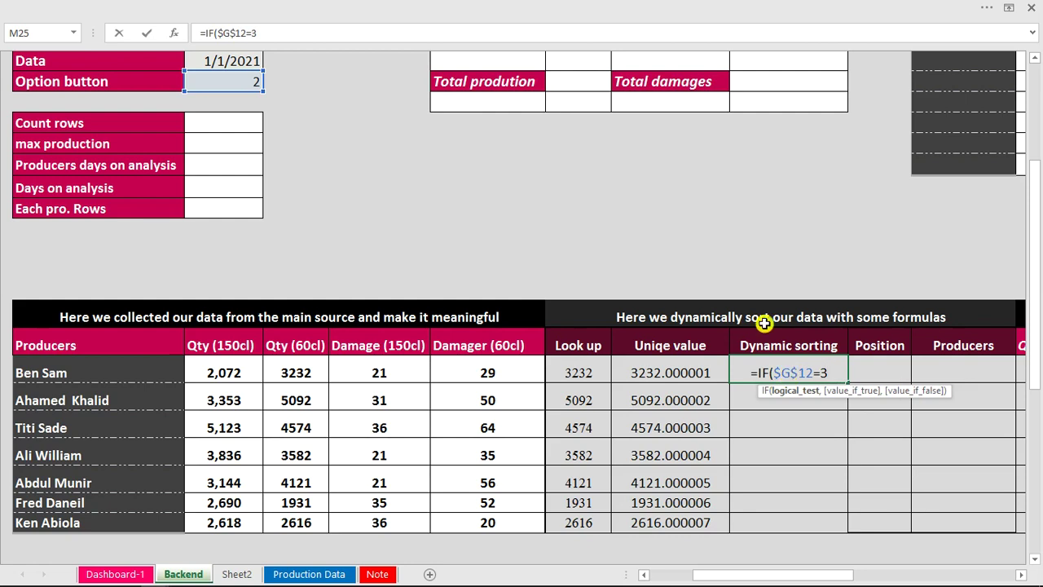
type(",sma")
key("Tab")
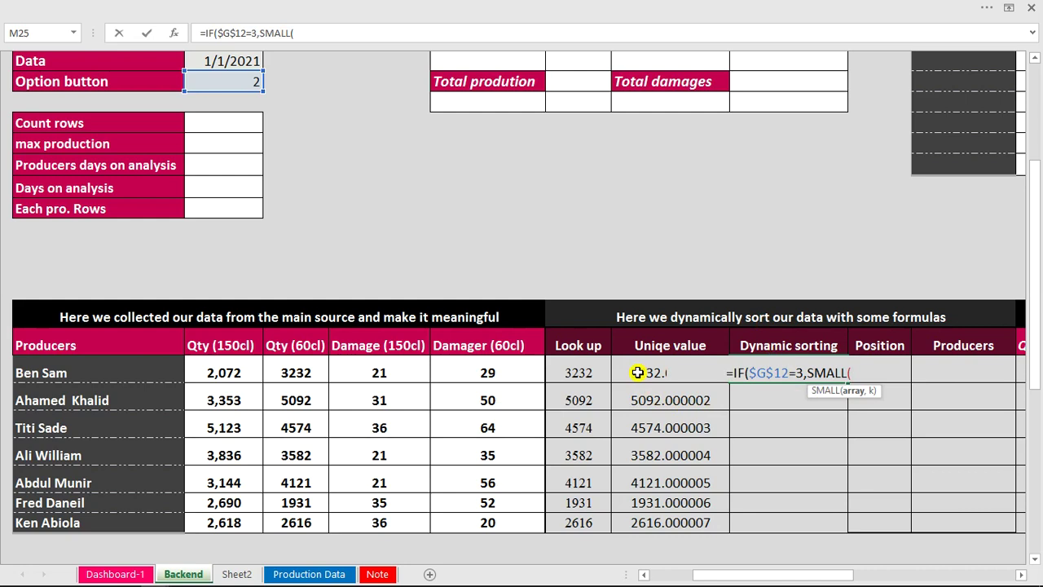
Complete the option-3 branch as SMALL($L$25:$L$31,ROWS($L$25:L25)).
left_click_drag(638, 373, 650, 516)
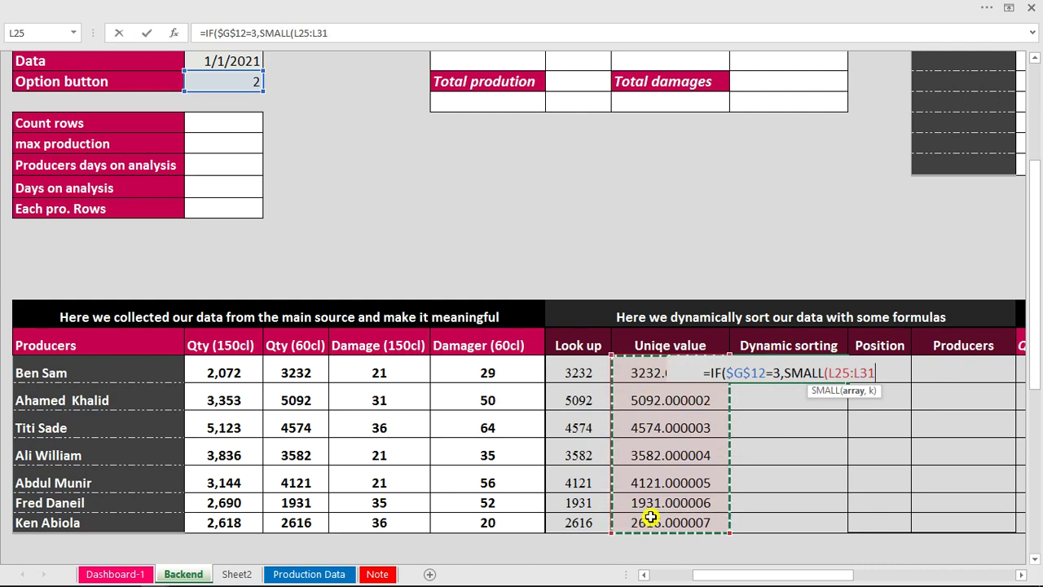
key("F4")
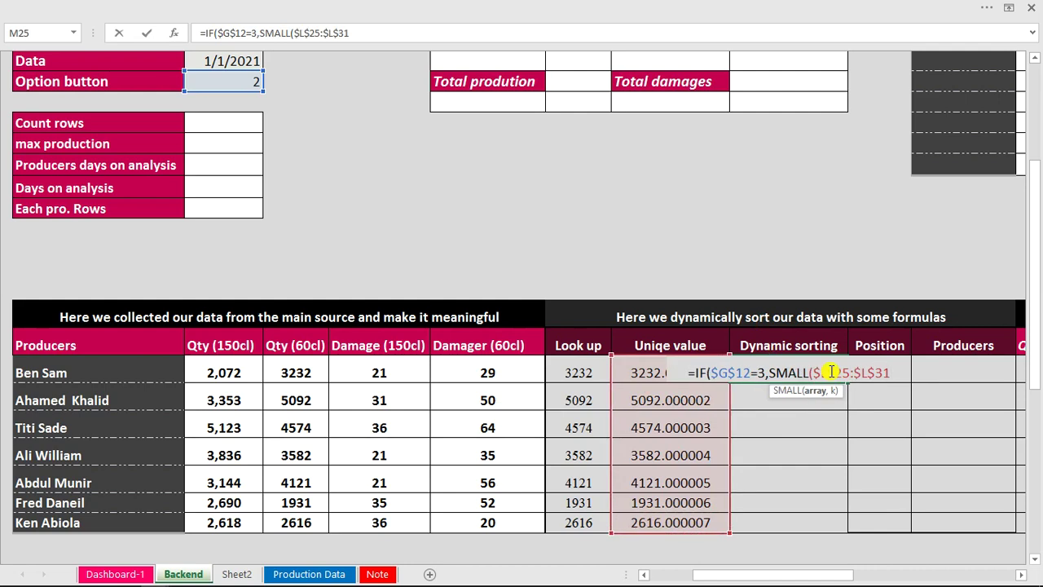
type(")")
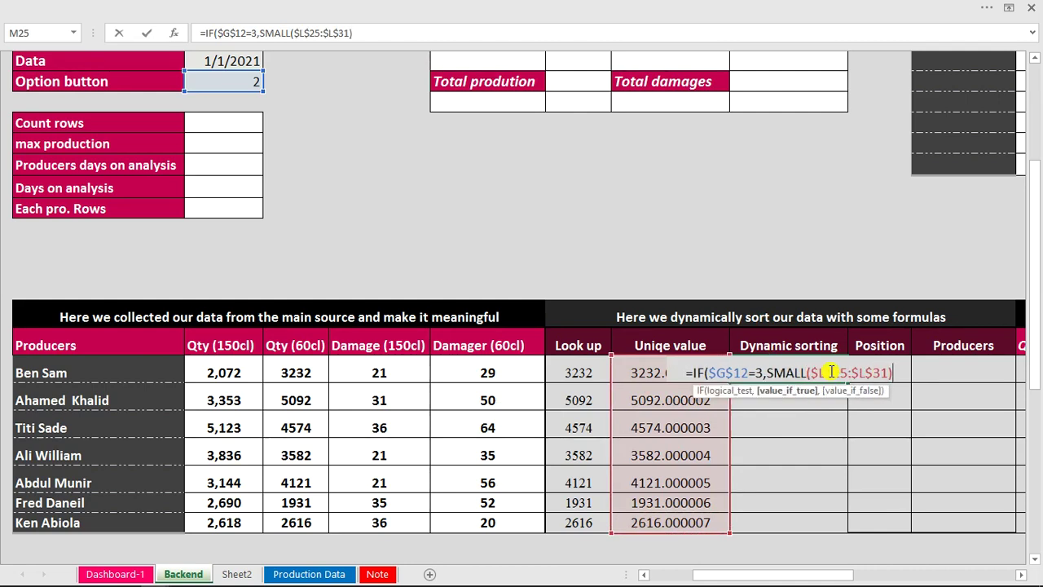
type(",")
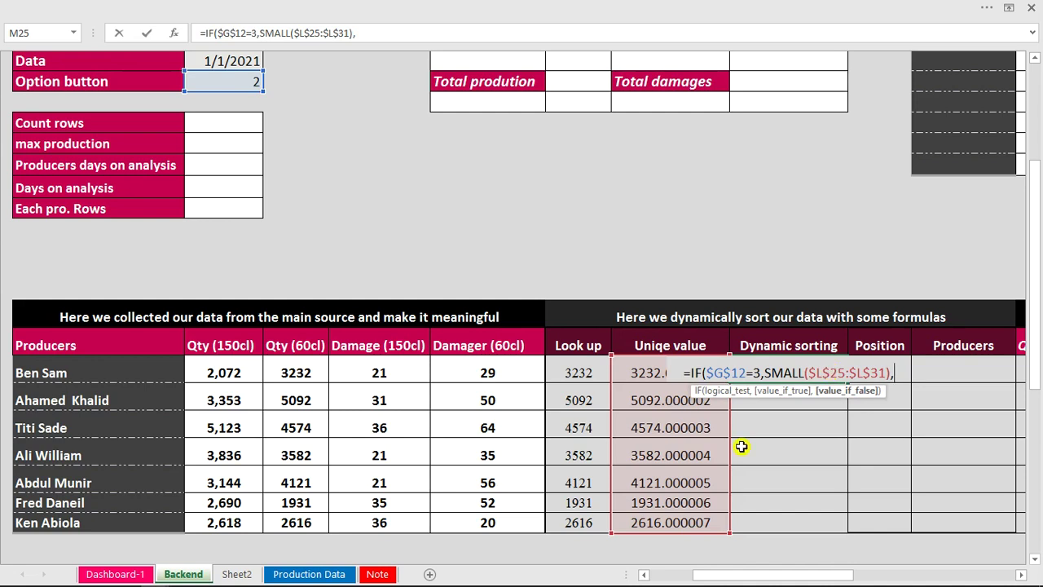
key("BackSpace")
key("BackSpace")
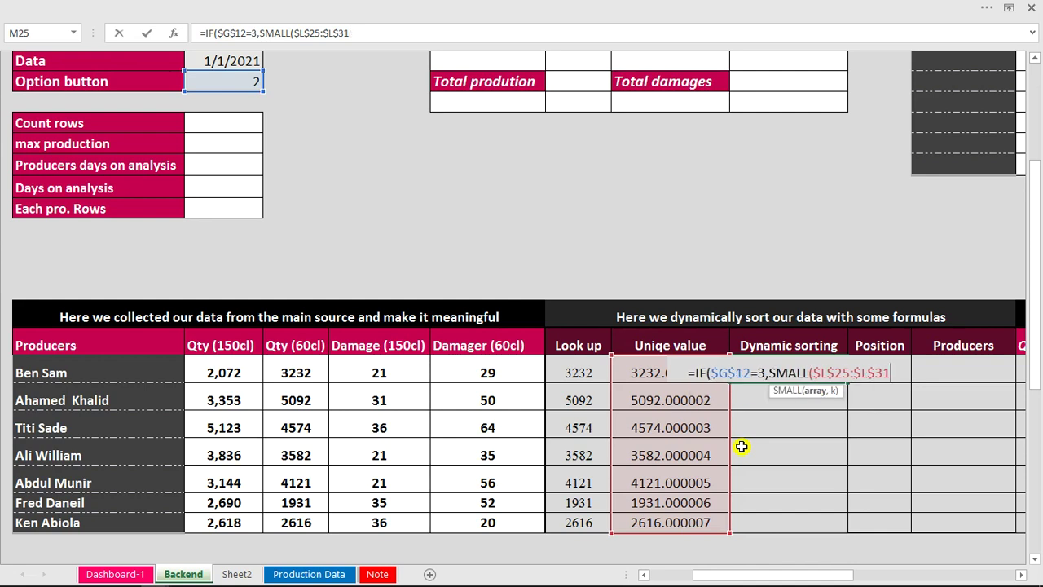
type(",")
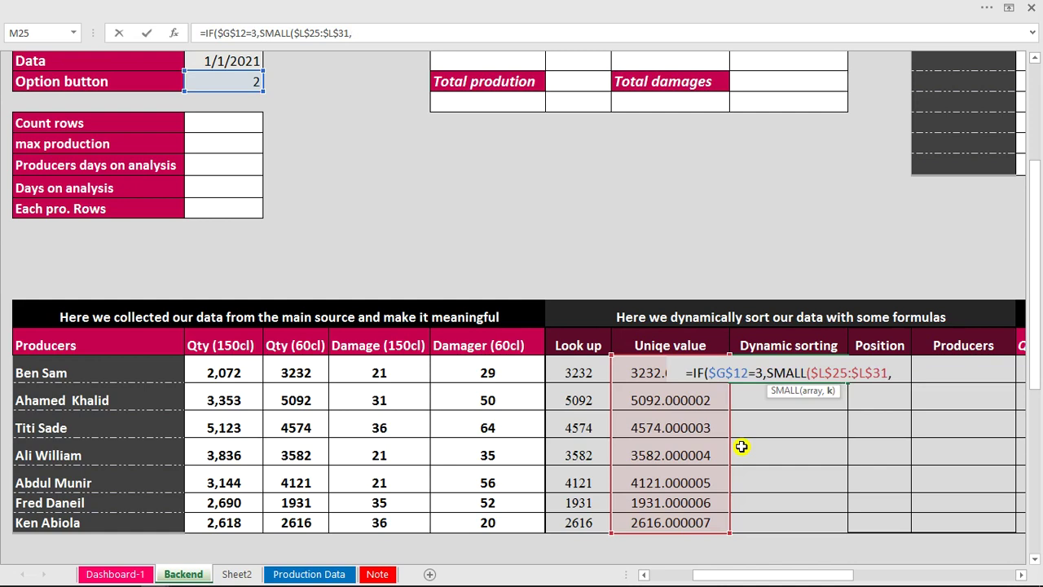
type("rows")
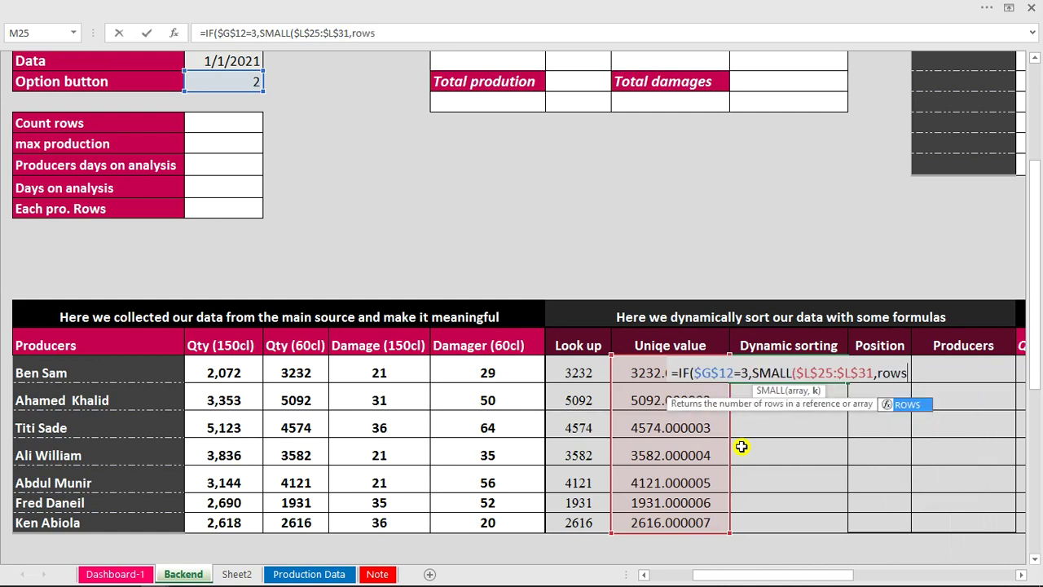
key("Tab")
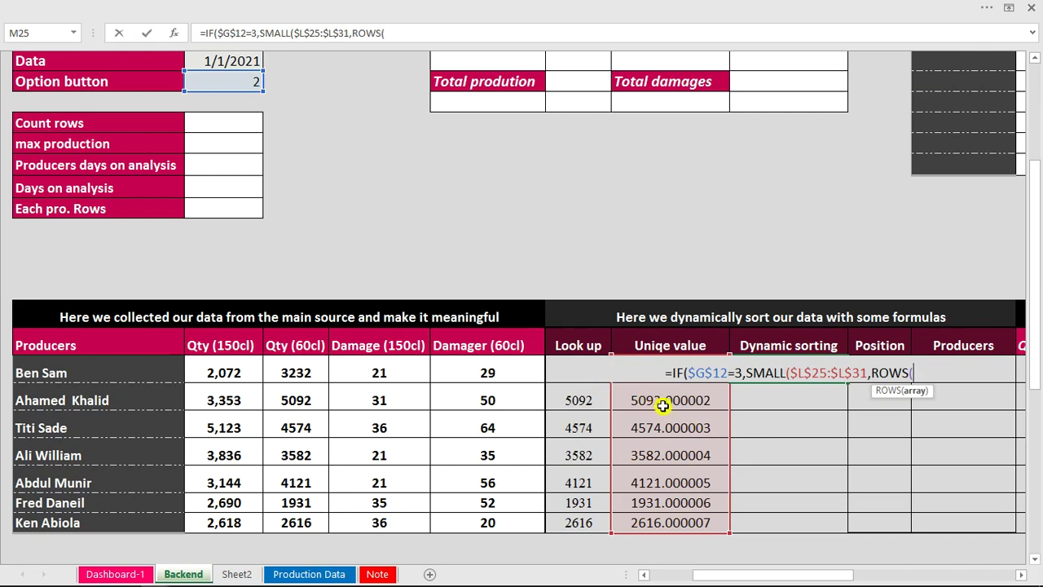
left_click(662, 405)
key("Up")
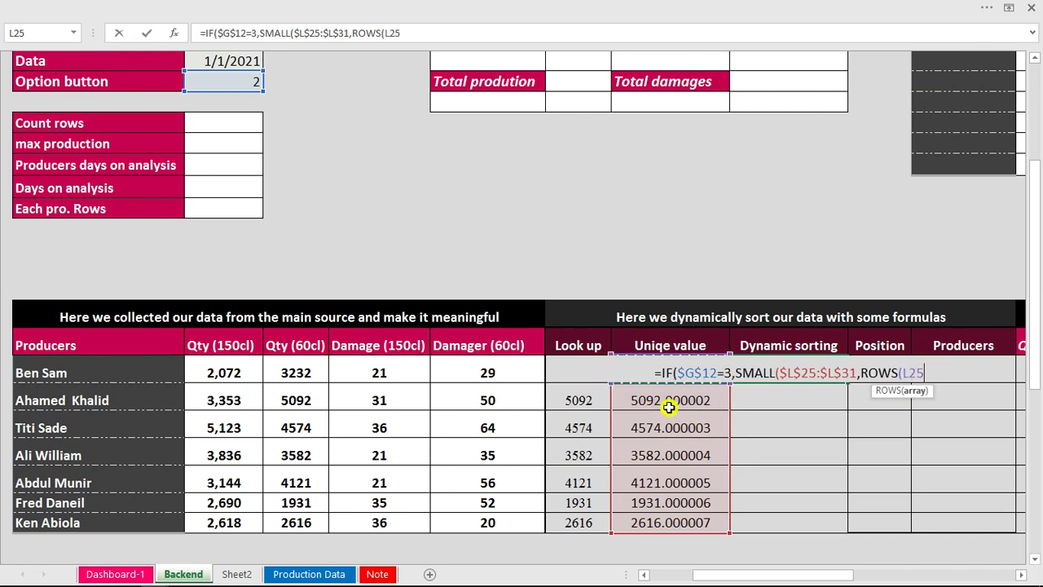
type(":L25")
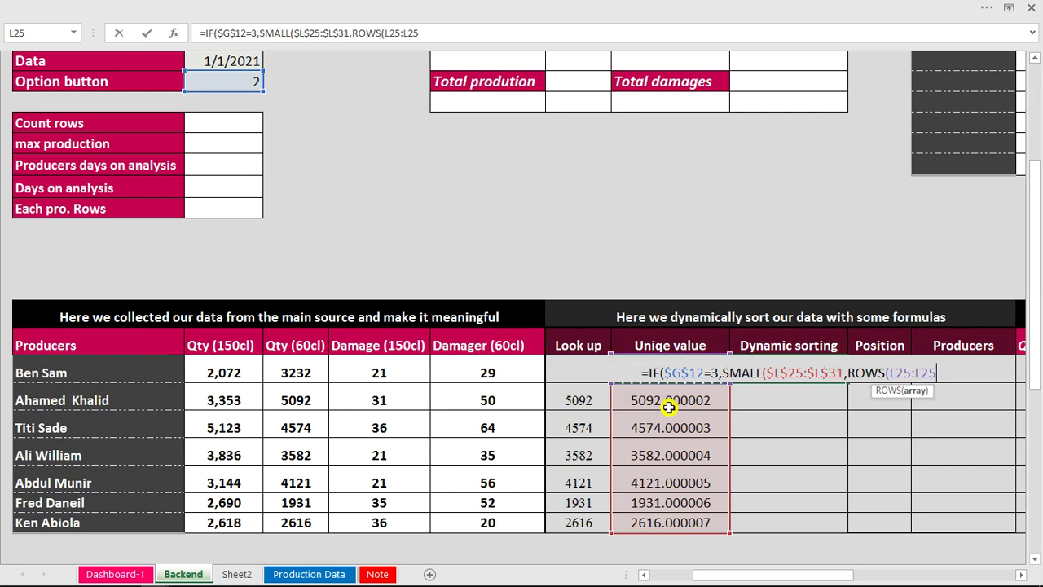
type(")")
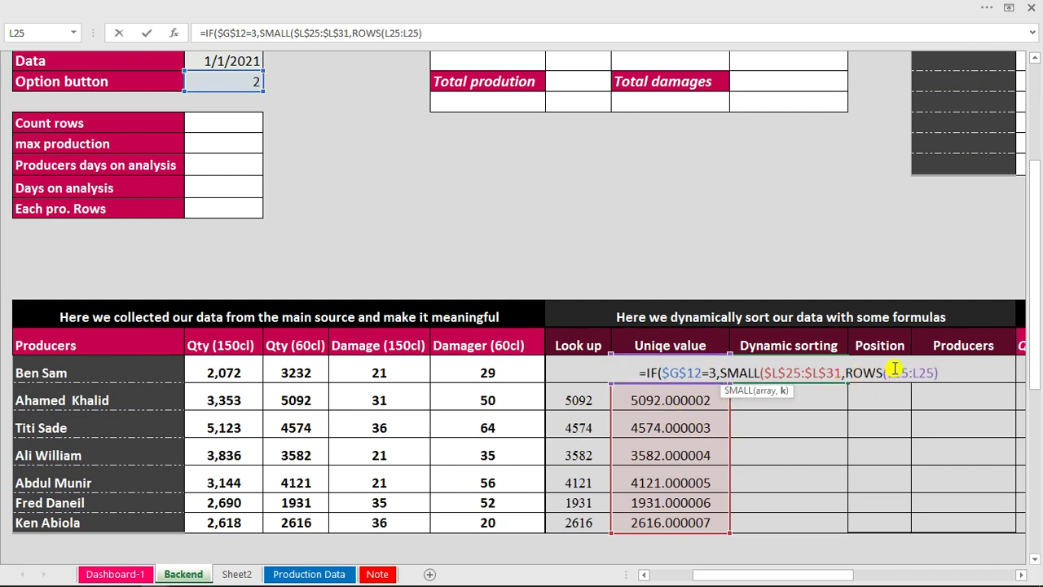
left_click(889, 372)
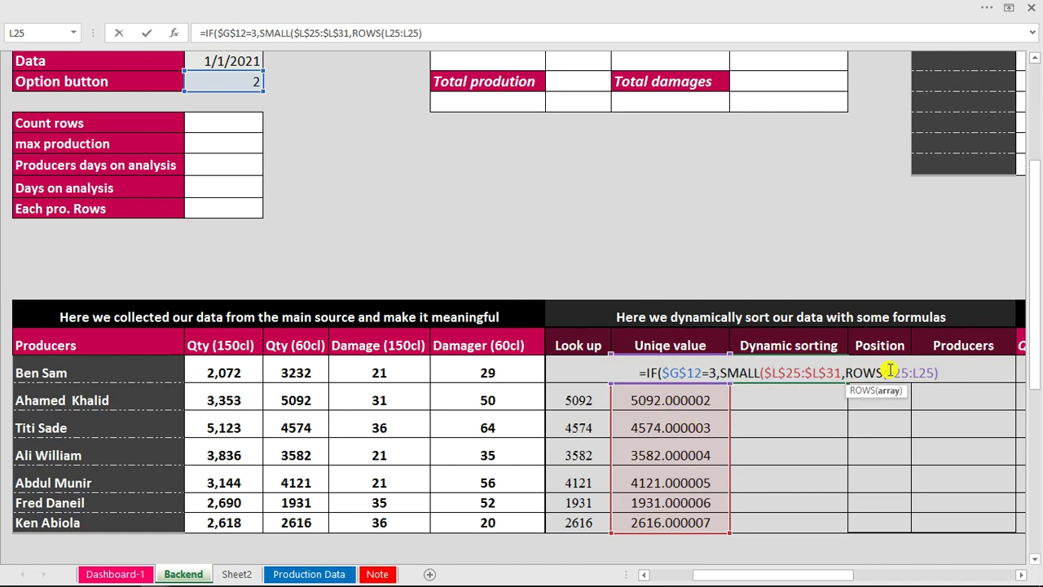
type("$")
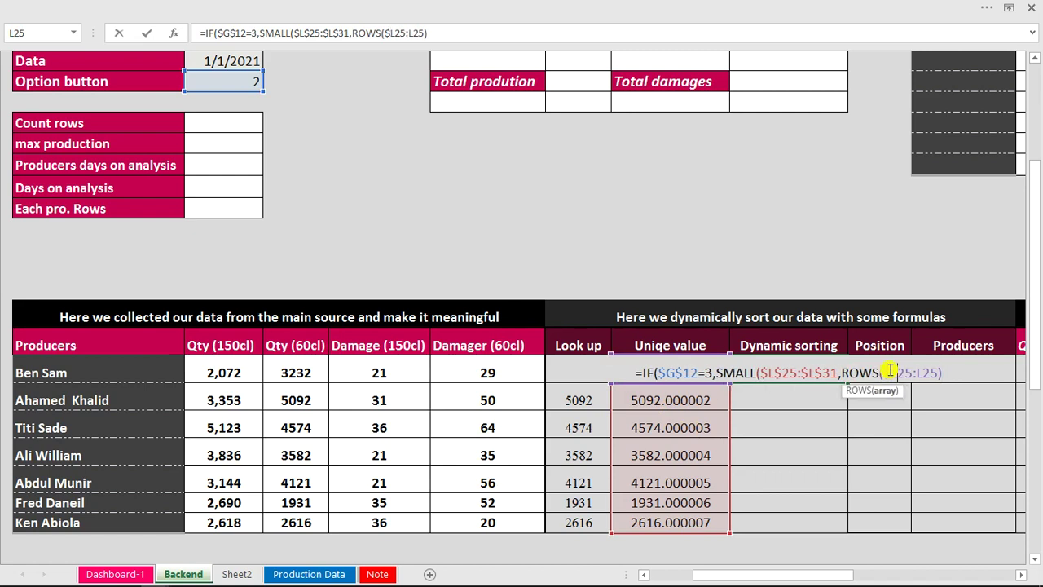
key("Right")
type("$")
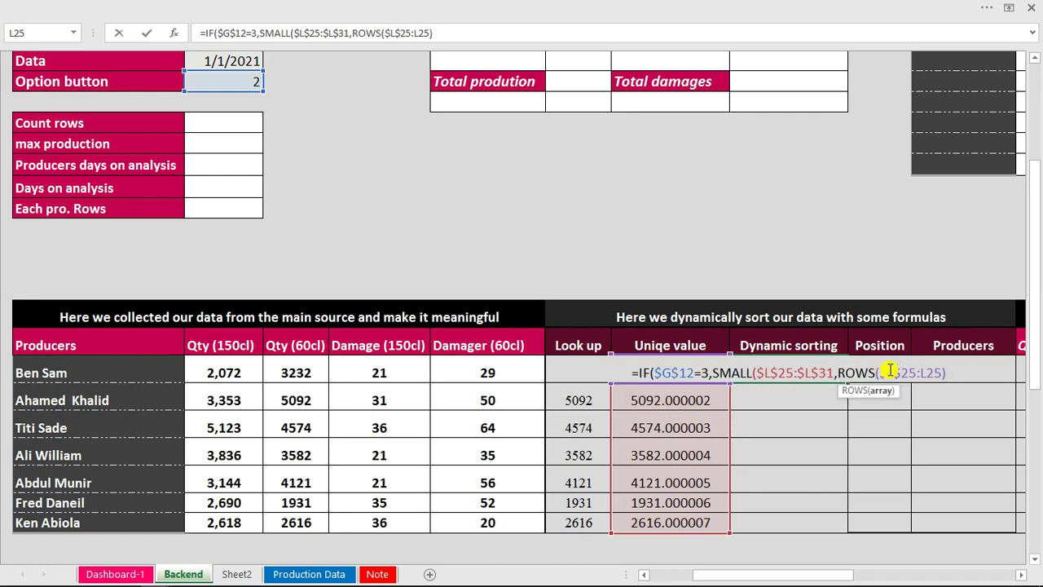
key("End")
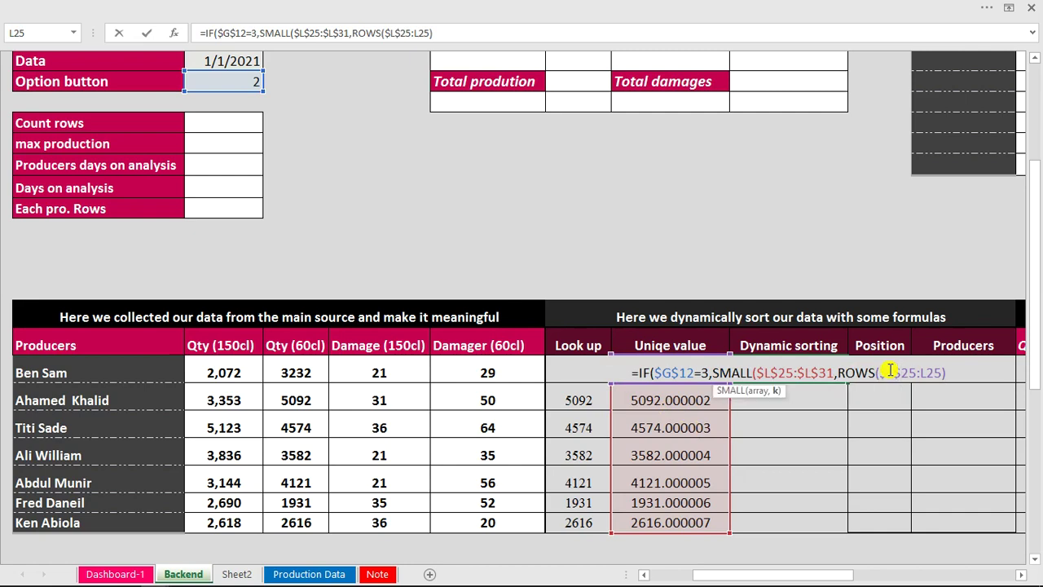
type(",")
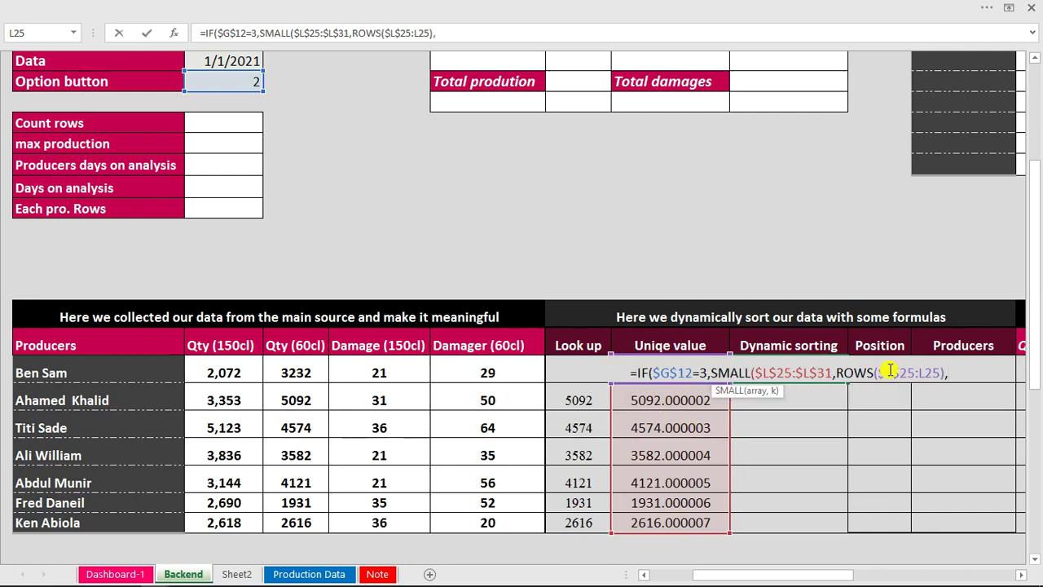
key("BackSpace")
type(")")
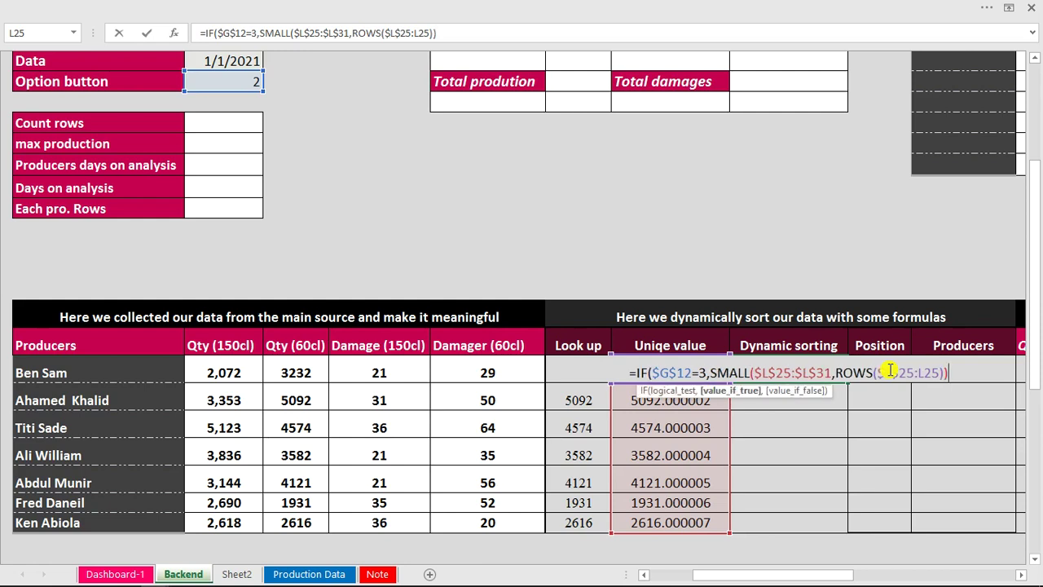
type(",")
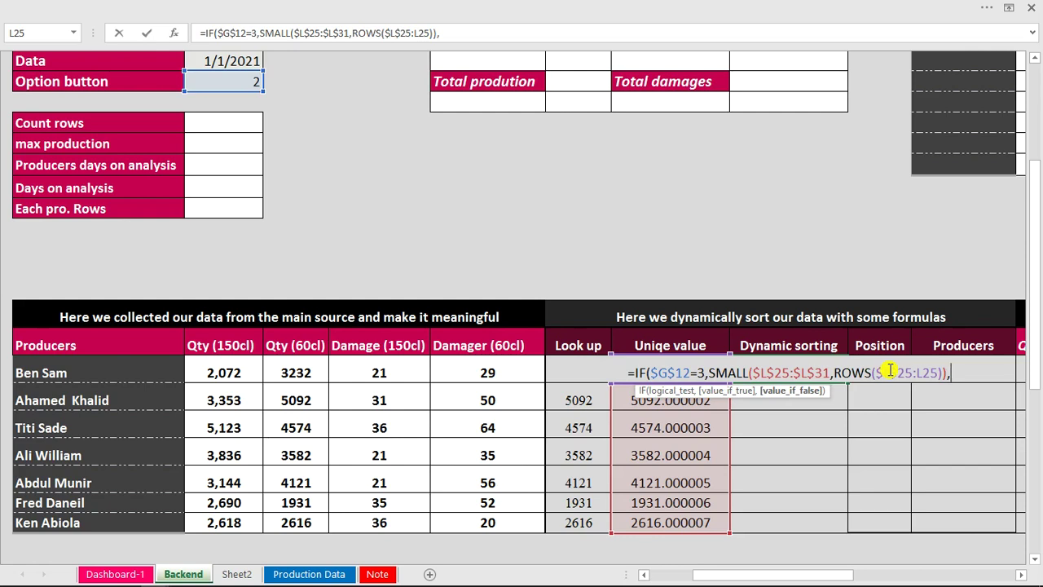
Add a nested test IF($G$12=4 for the second option.
type("IF(")
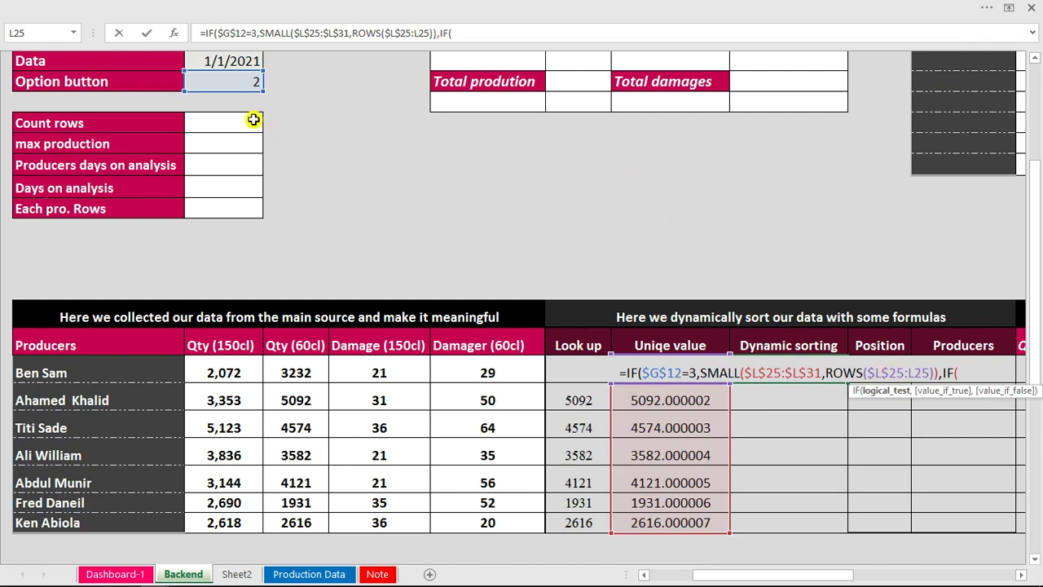
left_click(228, 79)
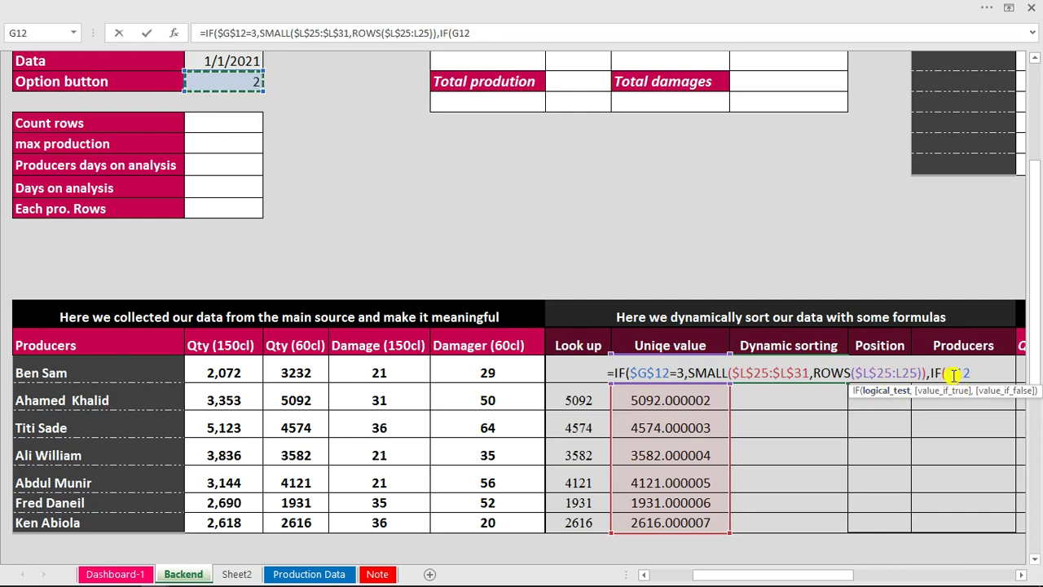
type("=4")
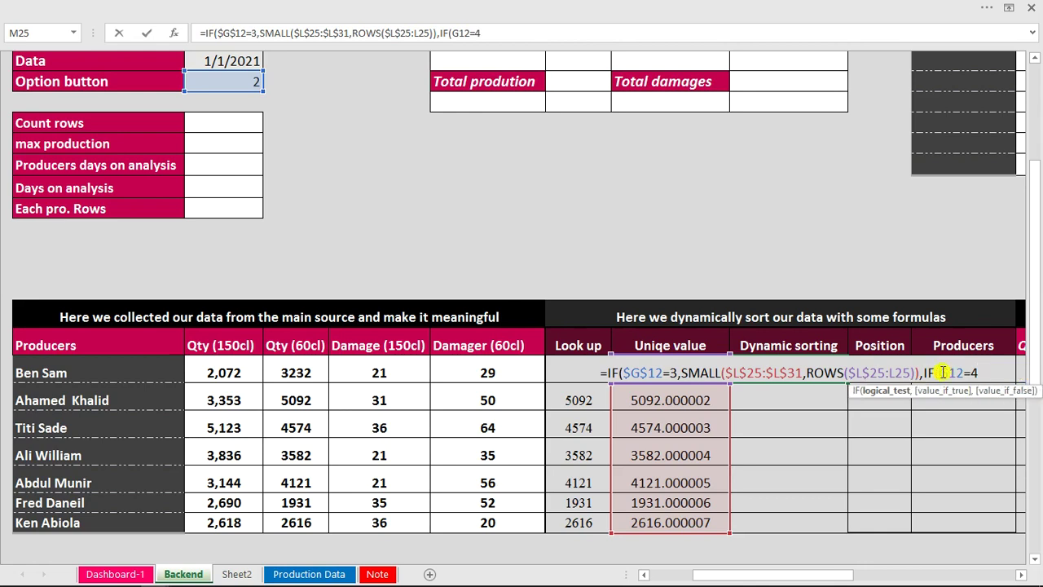
left_click(943, 372)
type("$")
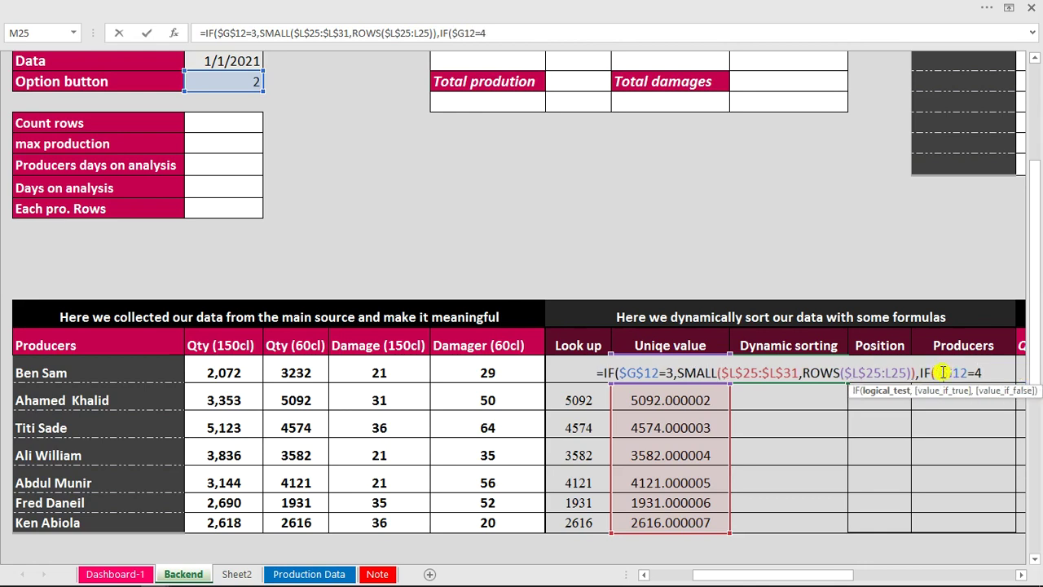
key("Right")
type("$")
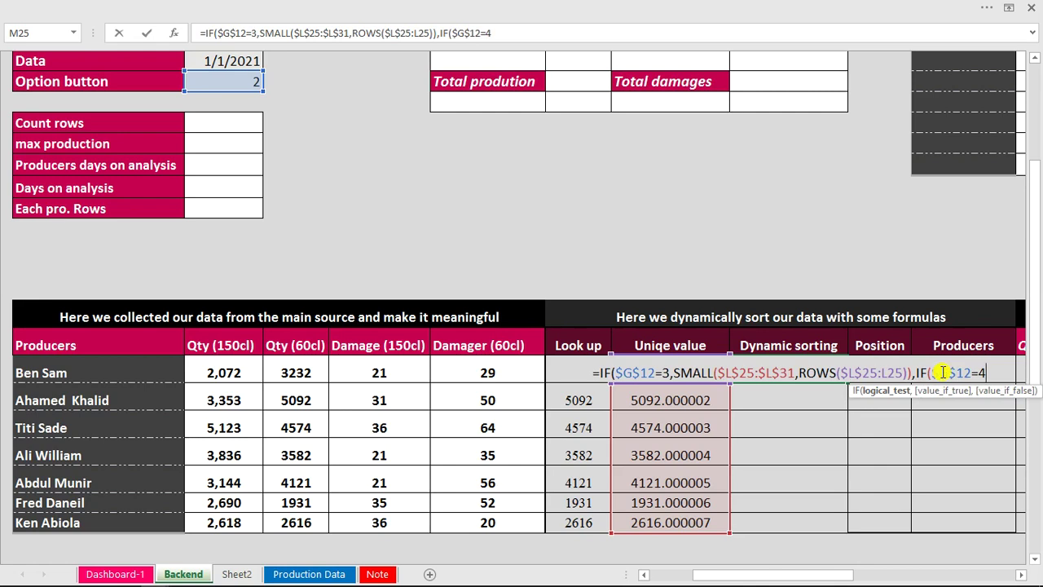
Give the $G$12=4 branch SMALL($L$25:$L$31,ROWS( with an L25 counter reference.
type(",sma")
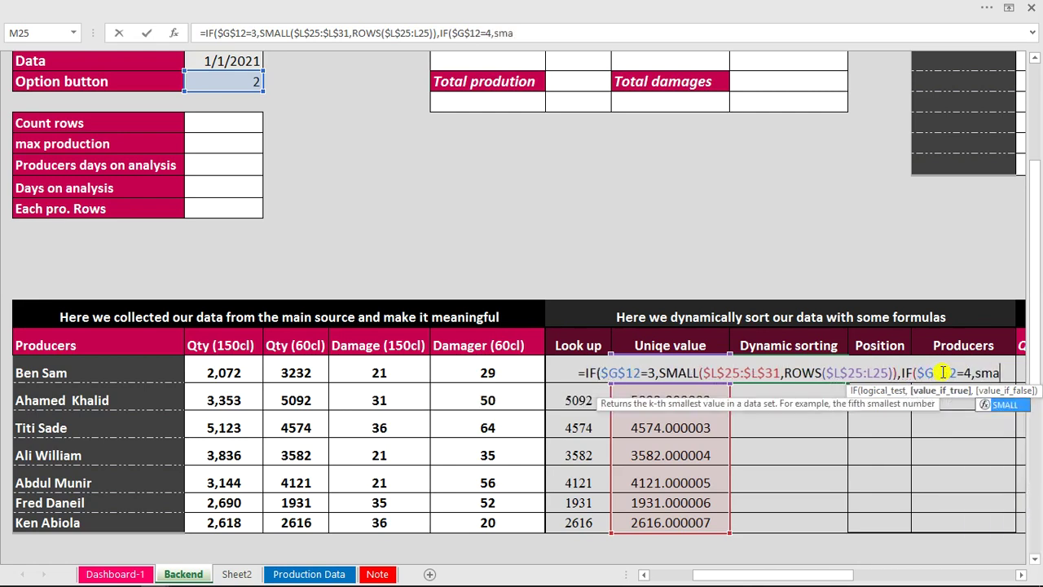
key("Tab")
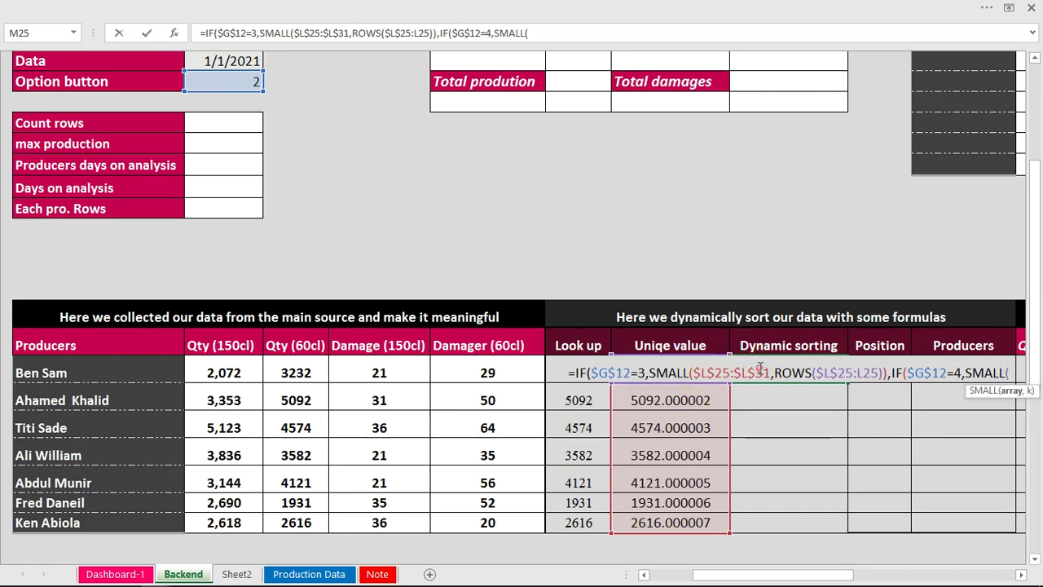
left_click(670, 519)
left_click_drag(670, 519, 673, 369)
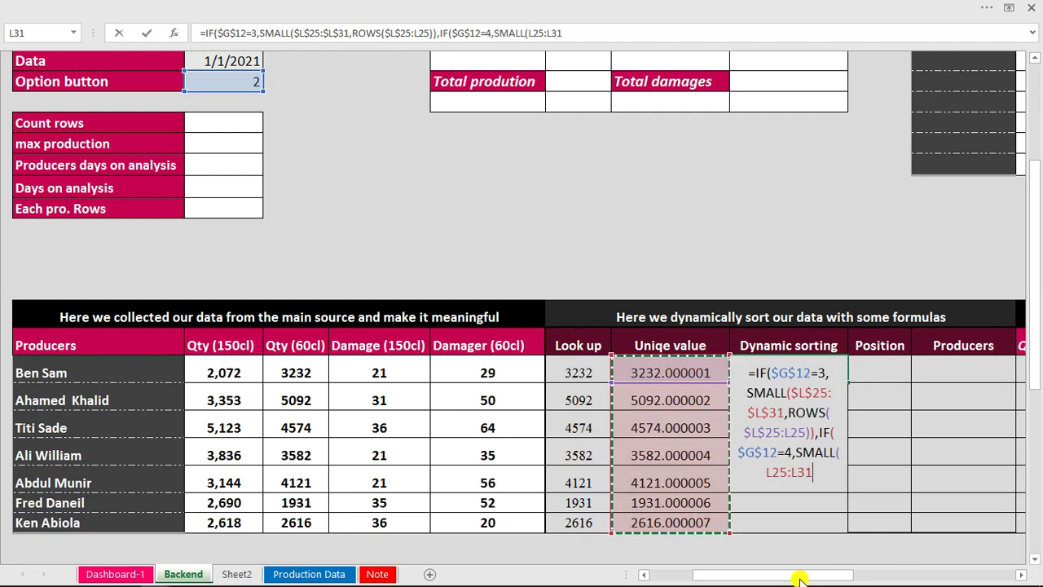
left_click_drag(801, 582, 848, 581)
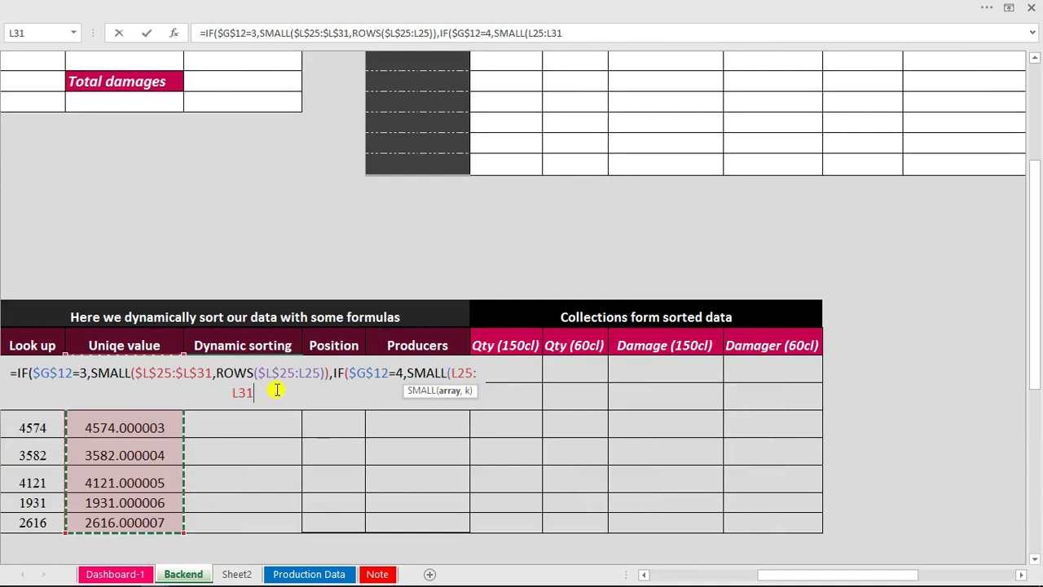
key("F4")
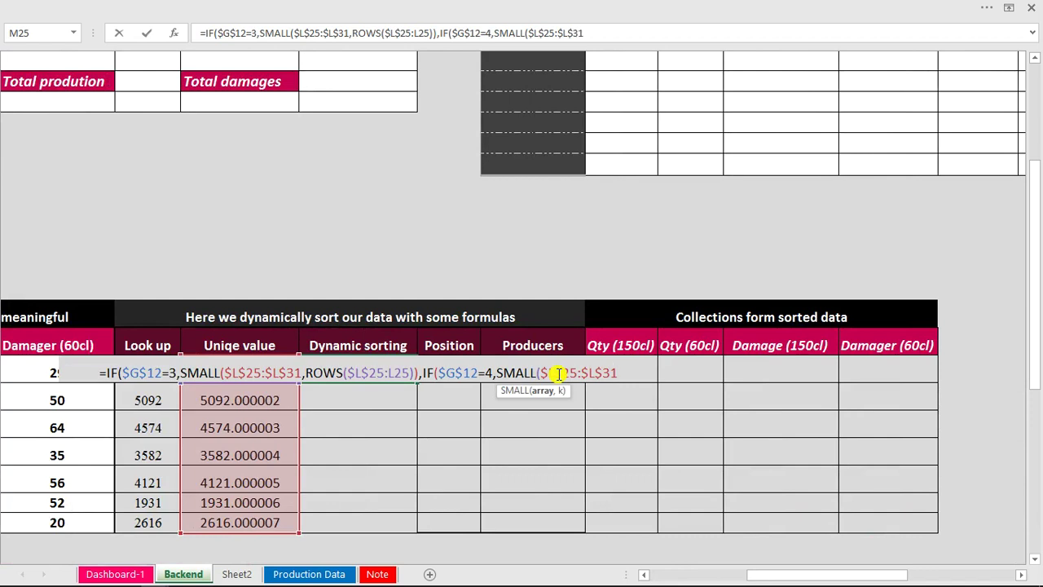
type(",")
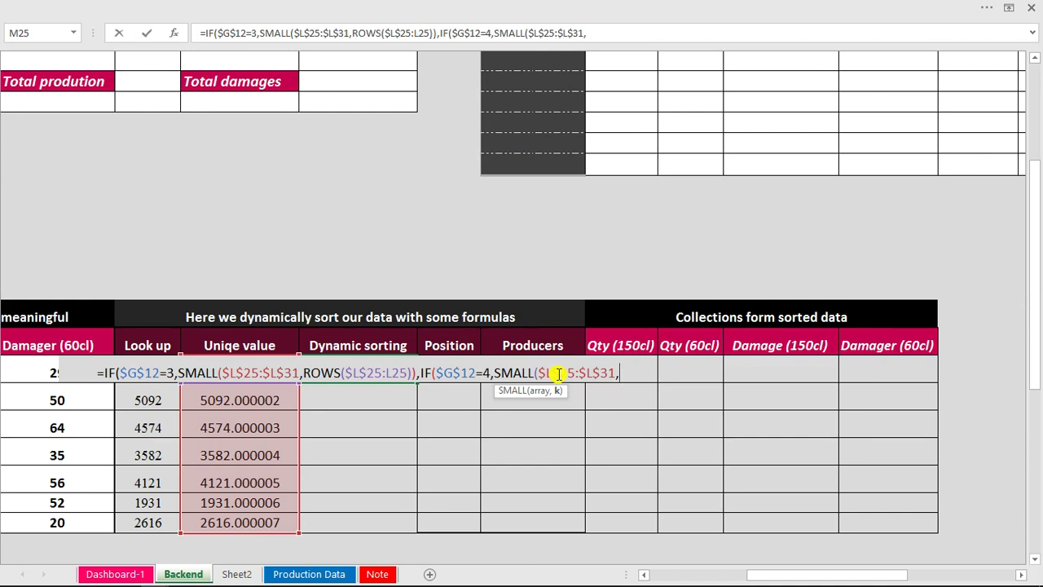
type("rows")
key("Tab")
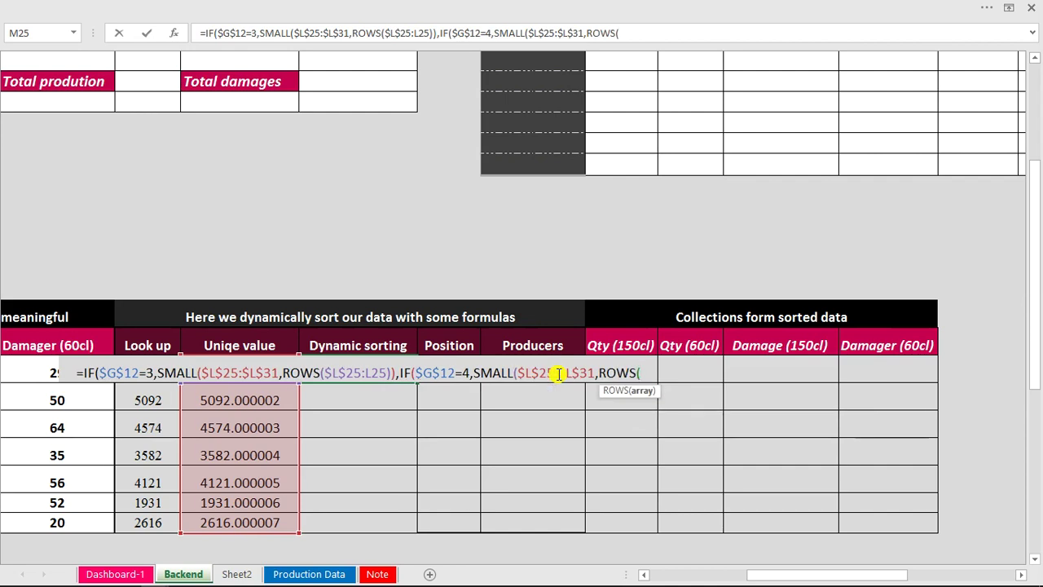
left_click(145, 399)
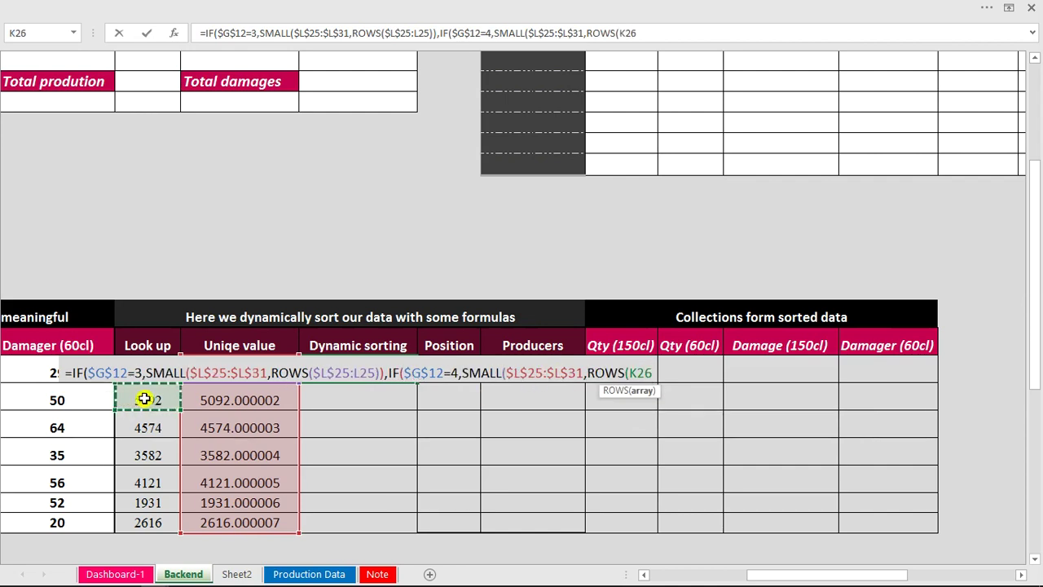
key("Up")
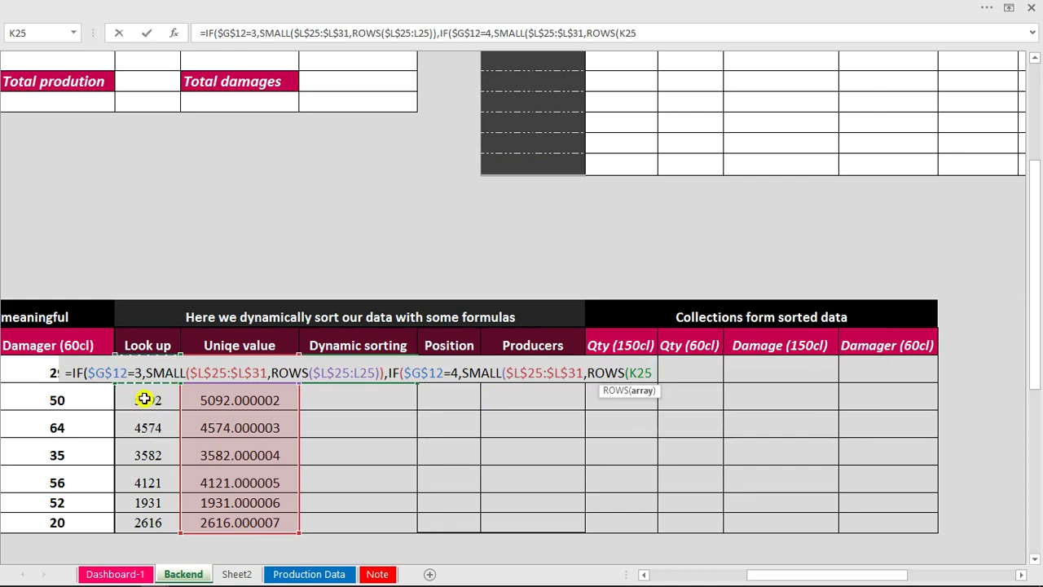
key("Right")
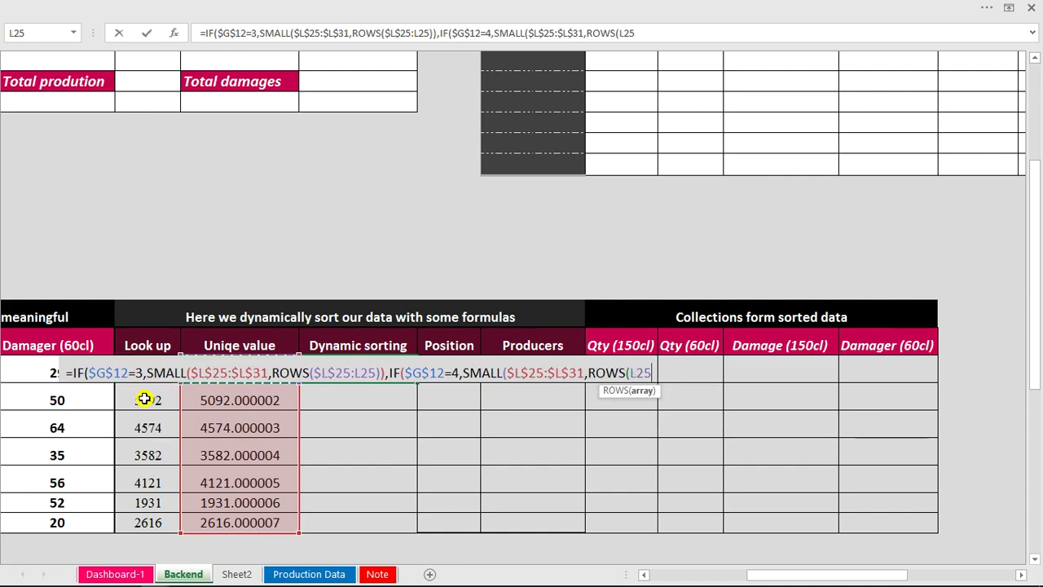
type(":L25")
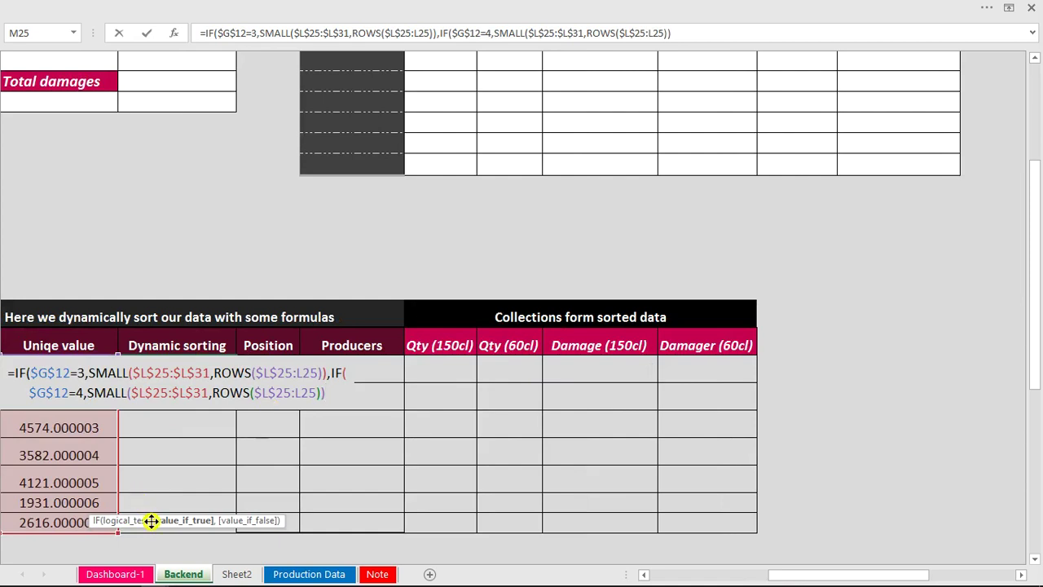
left_click_drag(152, 519, 346, 439)
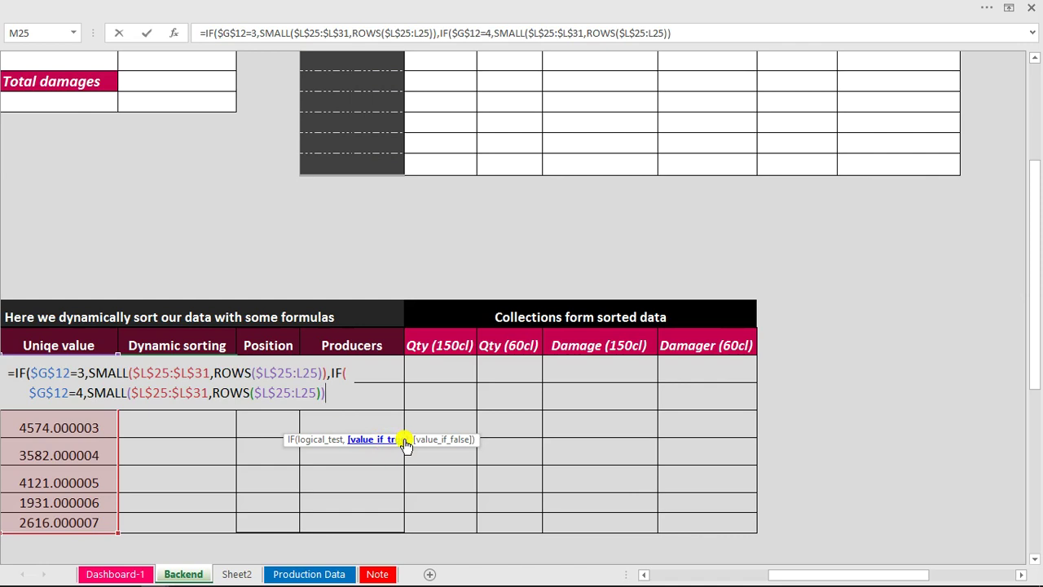
Add a LARGE fallback using the absolute Uniqe value range $L$25:$L$31.
type(",")
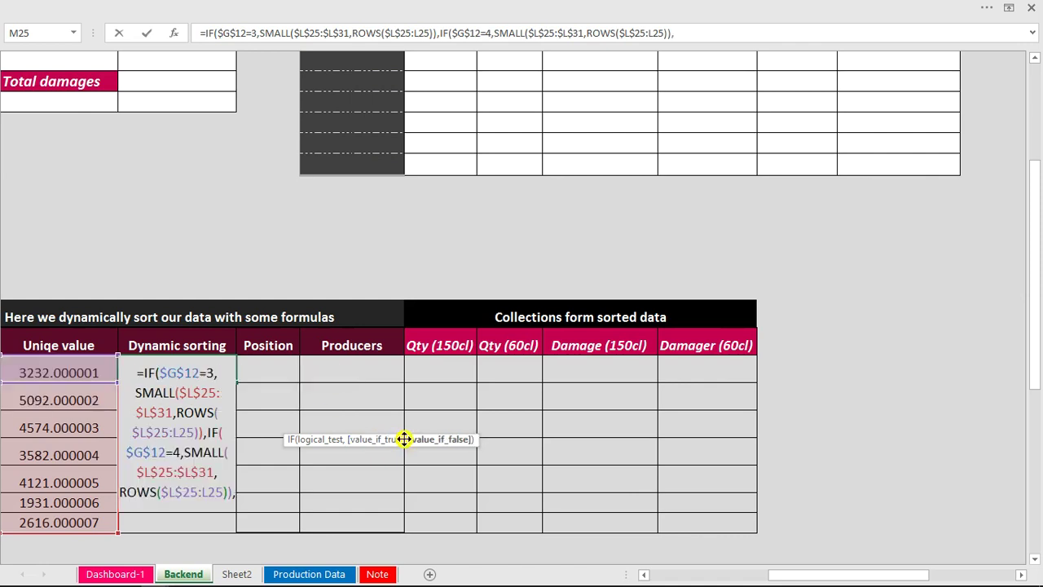
mouse_move(779, 575)
left_mouse_down()
mouse_move(815, 579)
mouse_move(795, 576)
left_mouse_up()
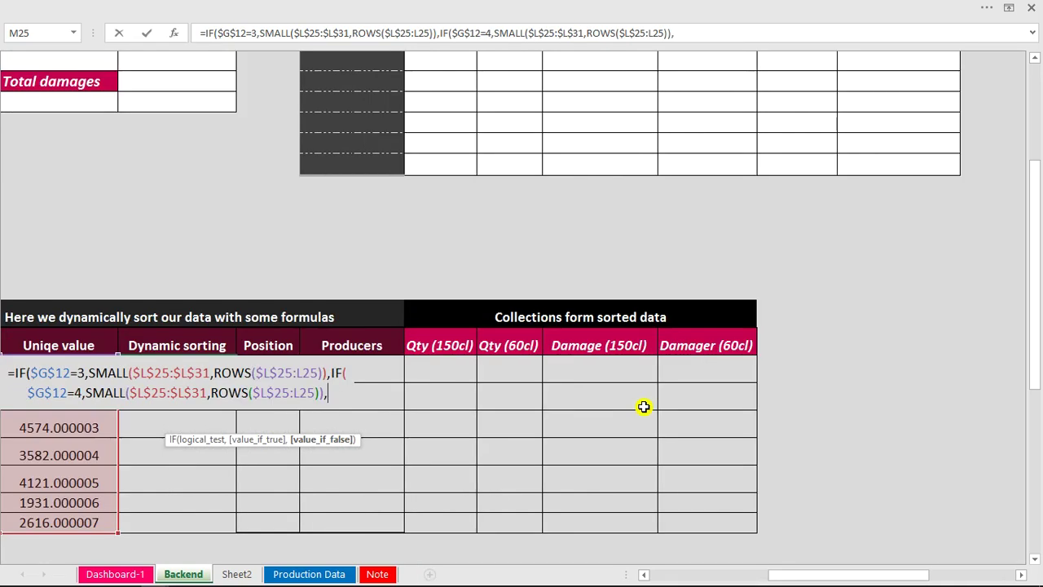
type("lar")
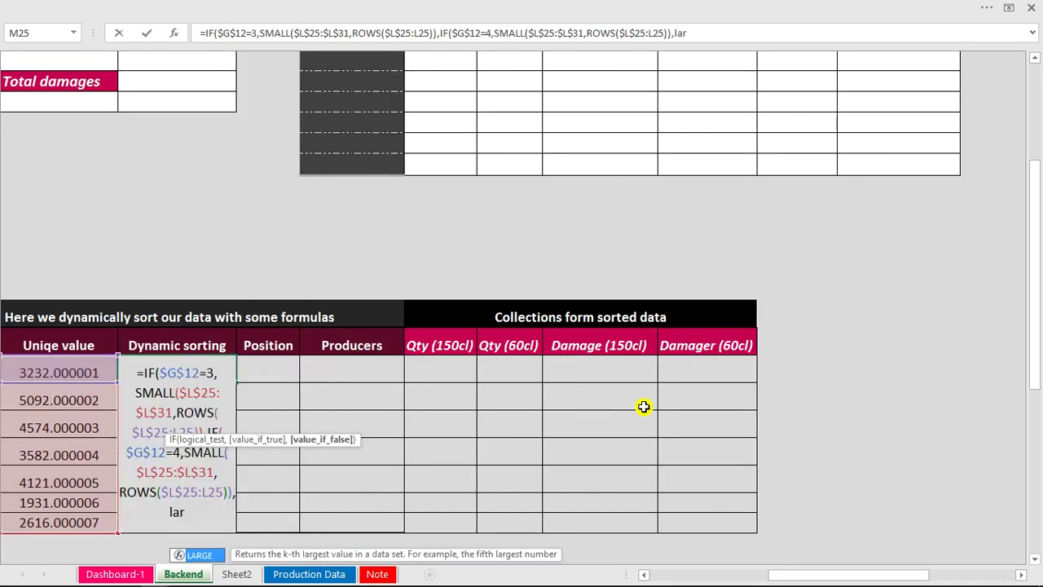
left_click(765, 36)
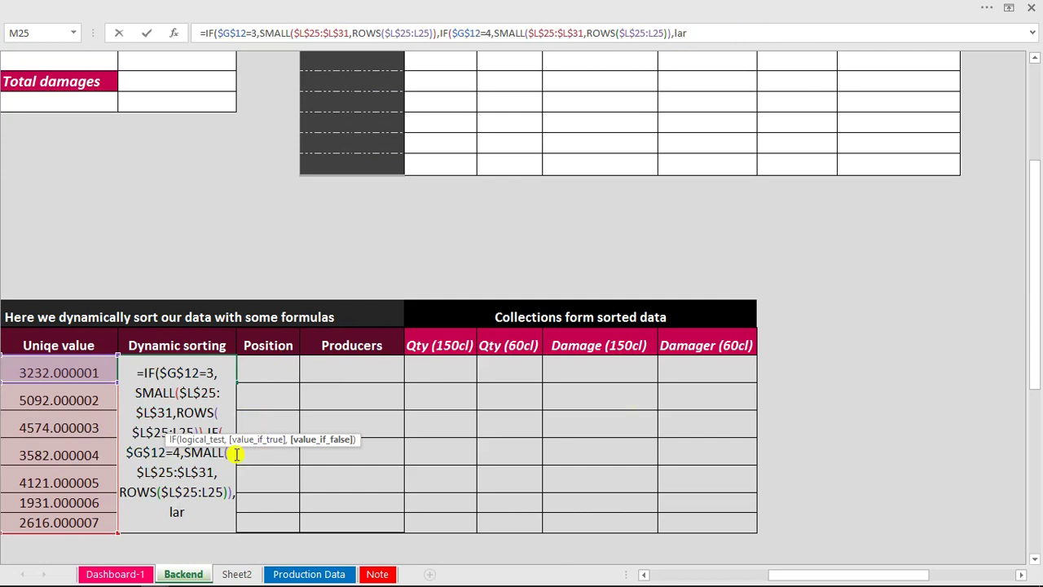
double_click(712, 32)
type("lar")
key("Tab")
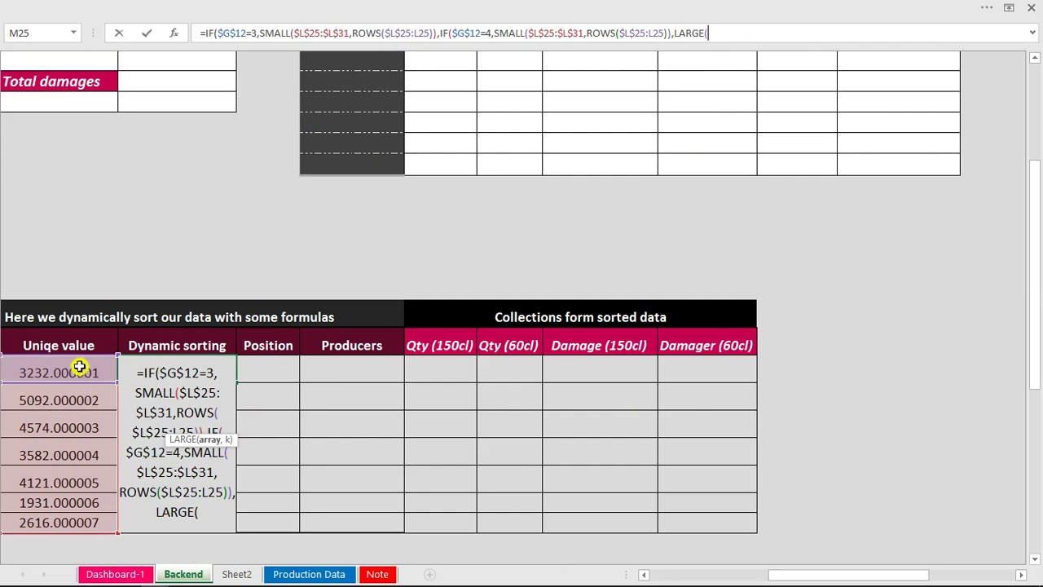
left_click_drag(75, 363, 80, 524)
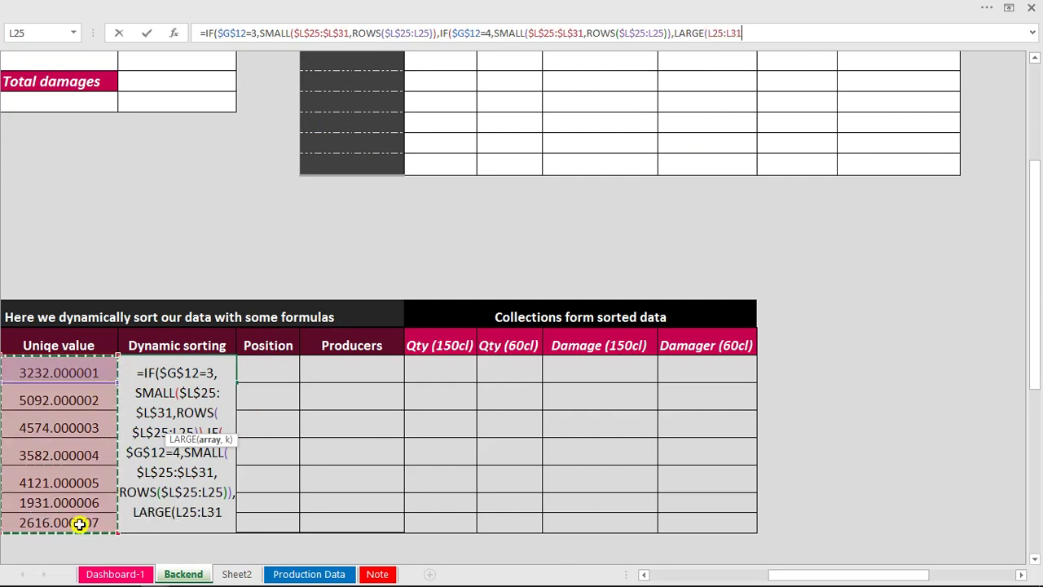
left_click(712, 33)
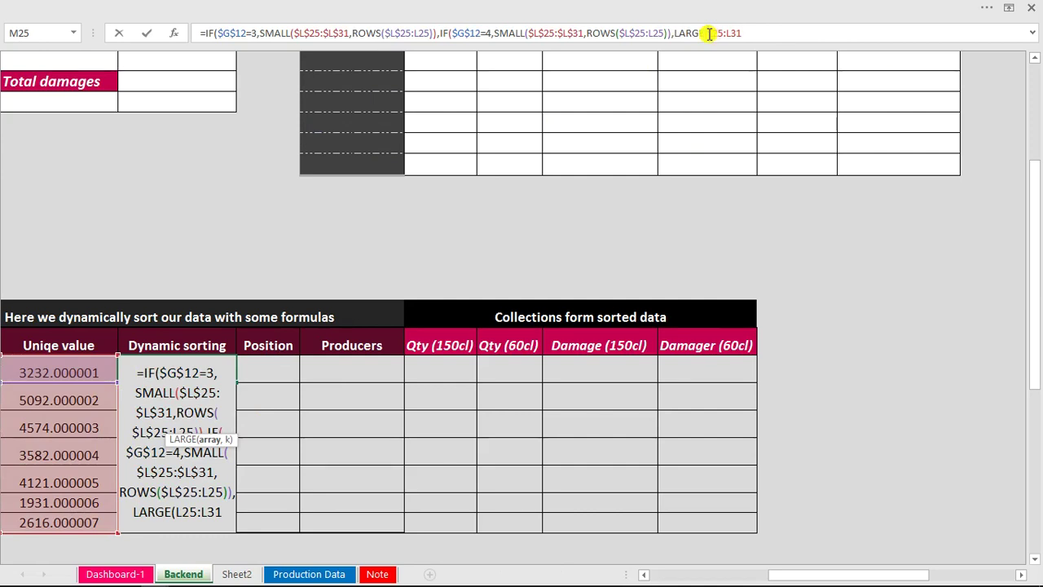
type("$")
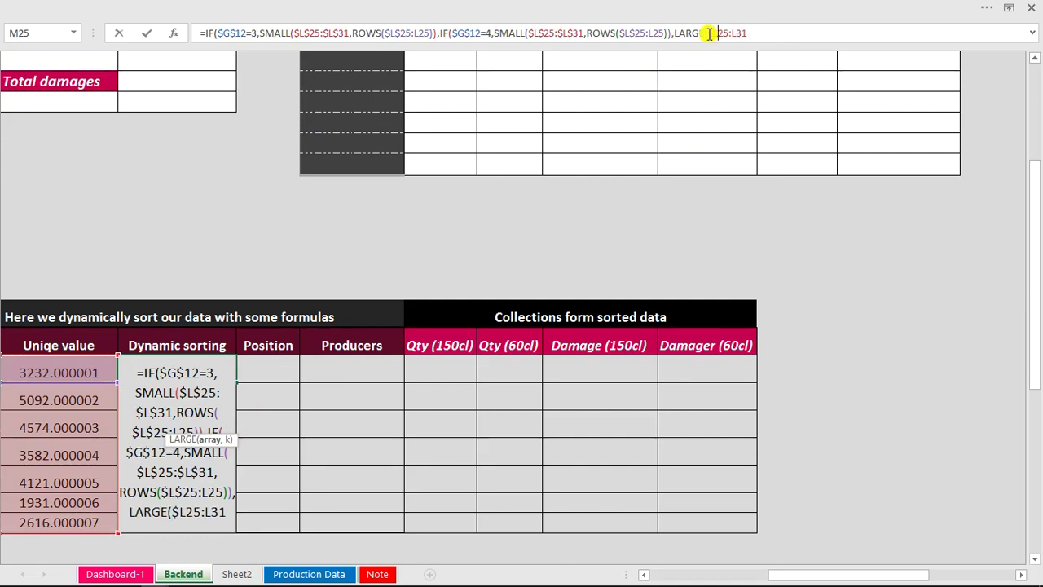
type("$")
type("$")
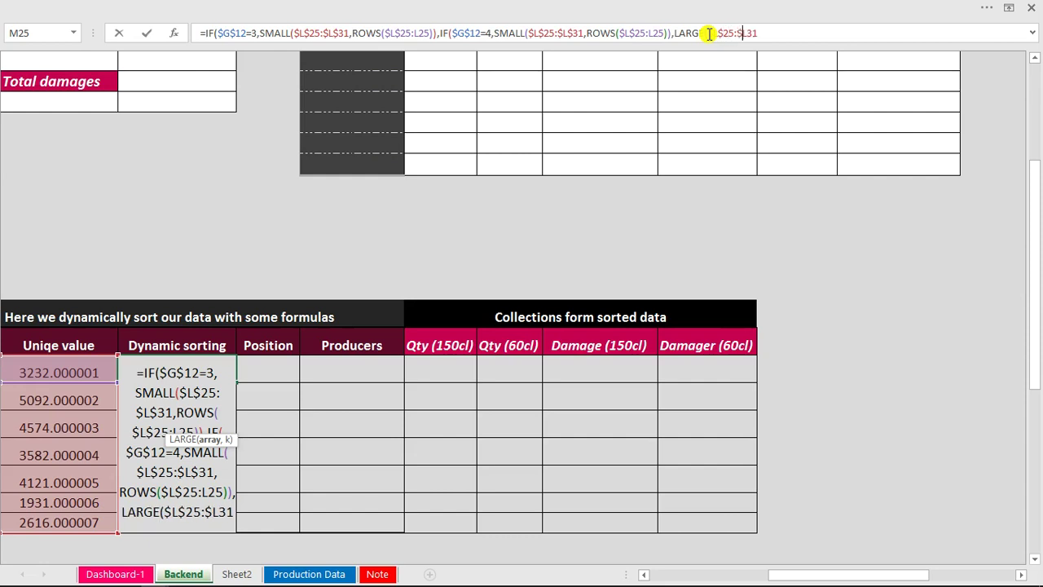
type("$")
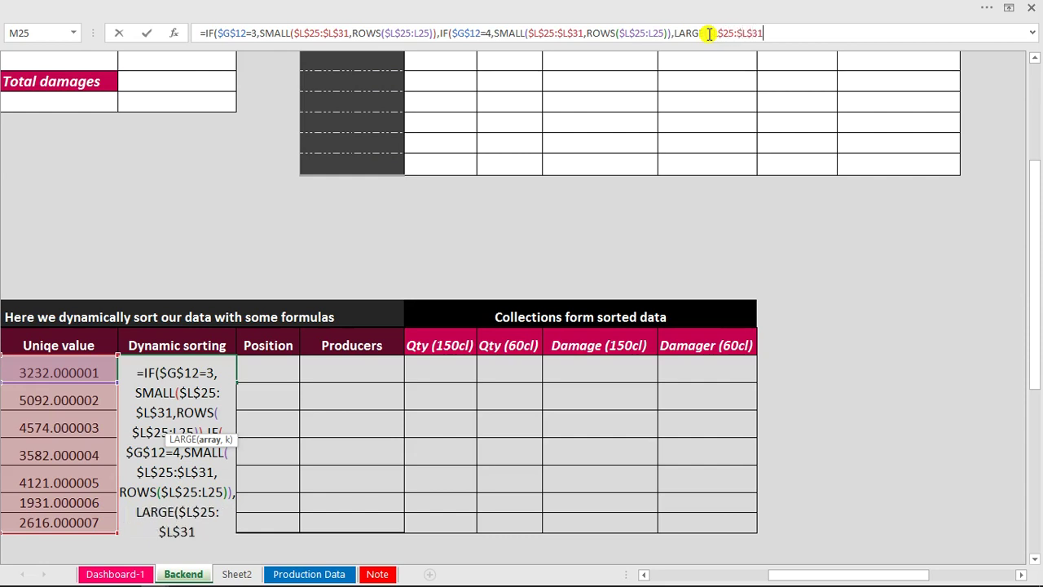
type(",")
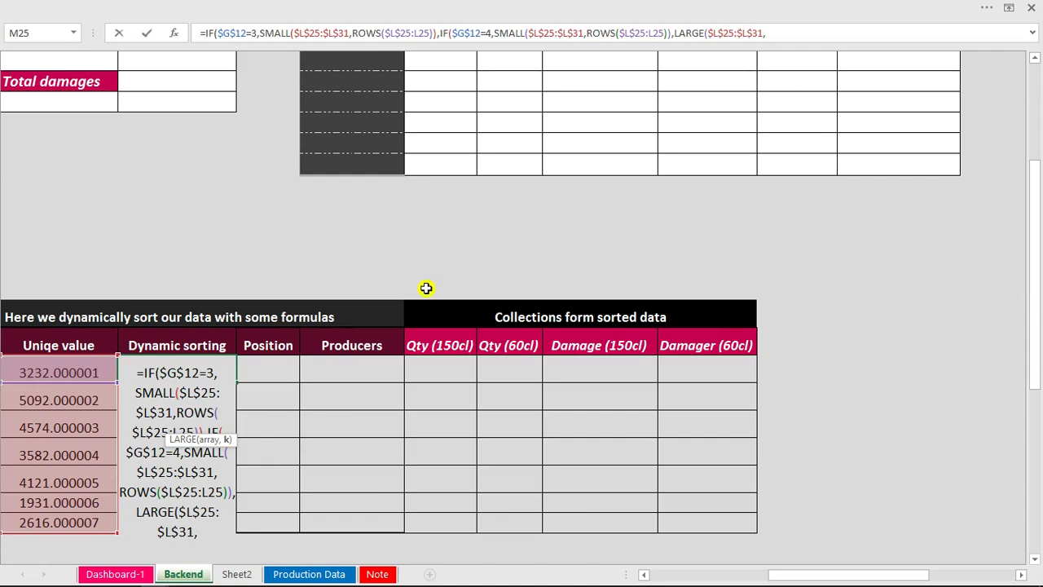
Finish LARGE with ROWS($L$25:L25) and close all the IF brackets.
left_click(791, 35)
left_click(793, 31)
type("row")
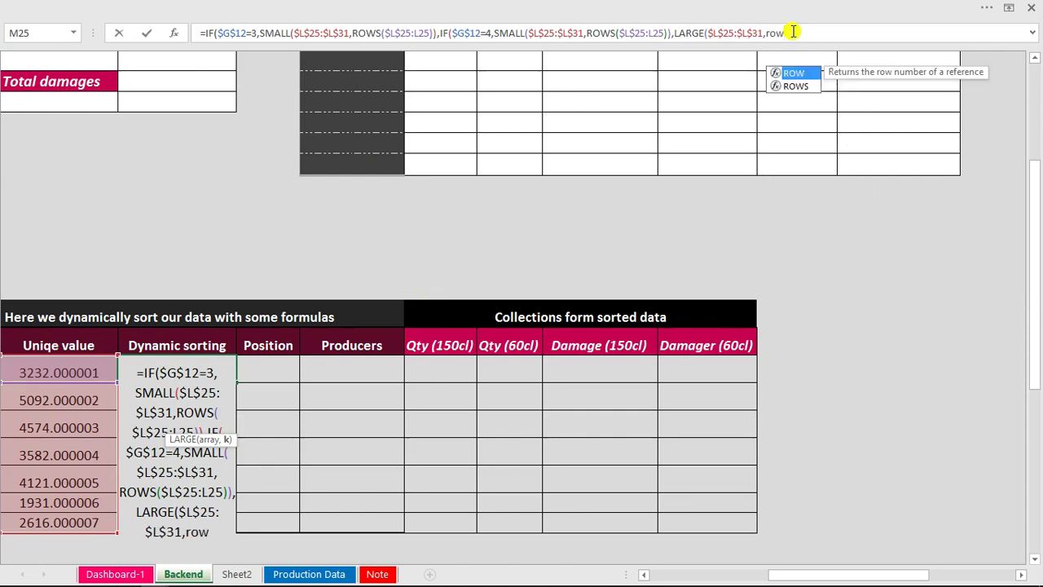
type("s")
key("Tab")
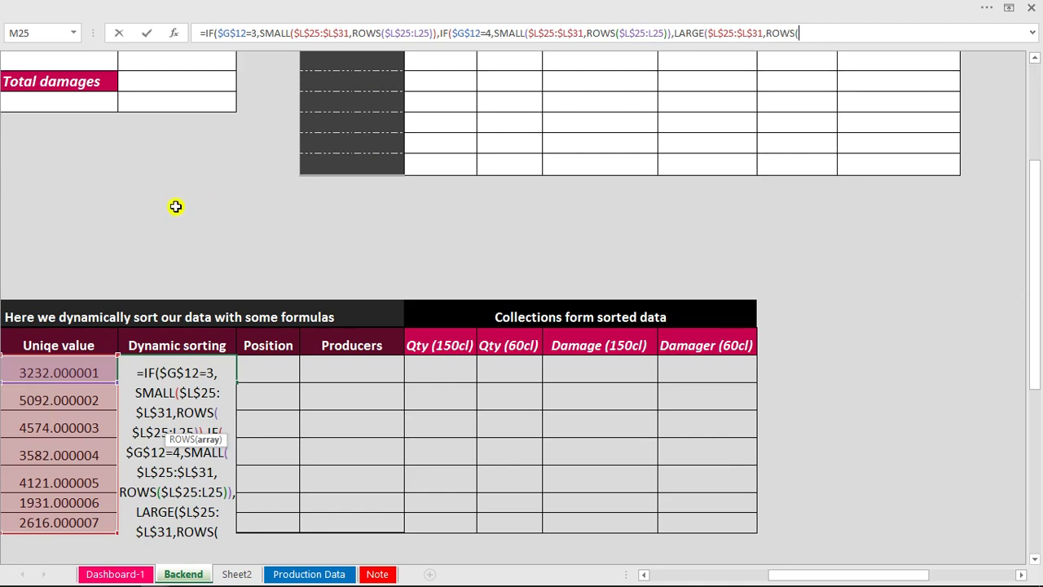
left_click(88, 367)
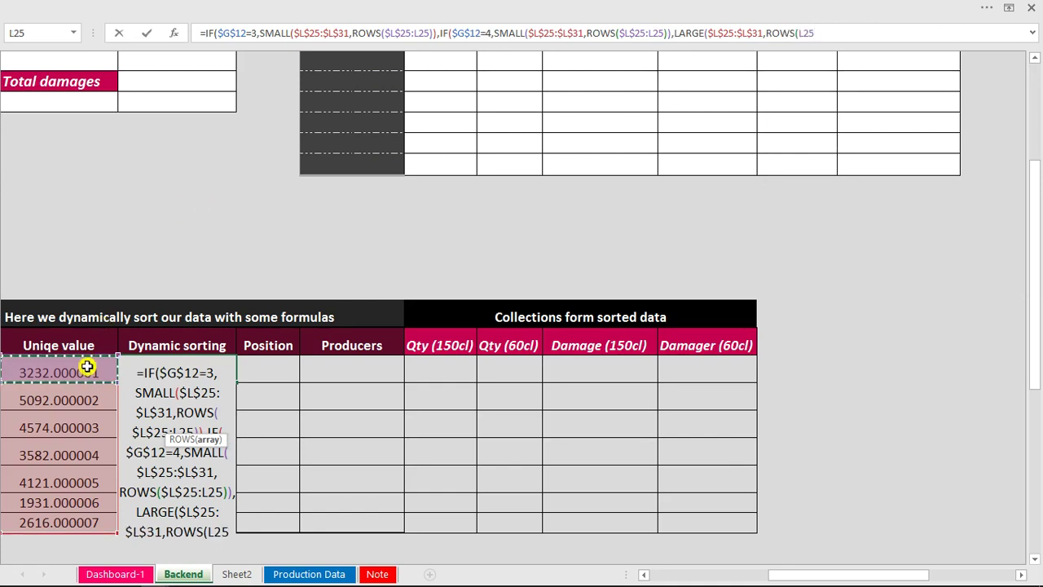
type(":L25")
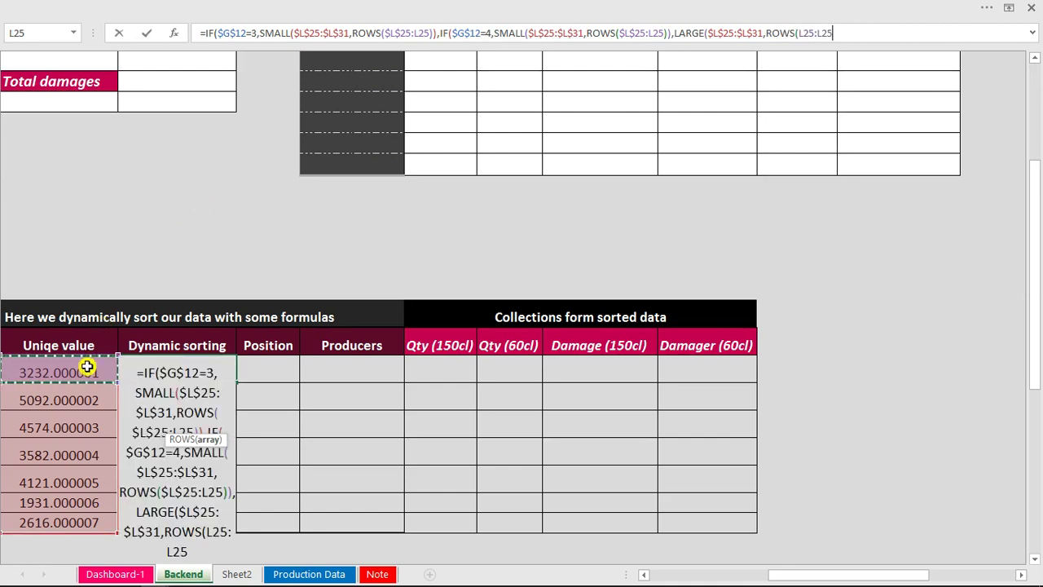
type("))))")
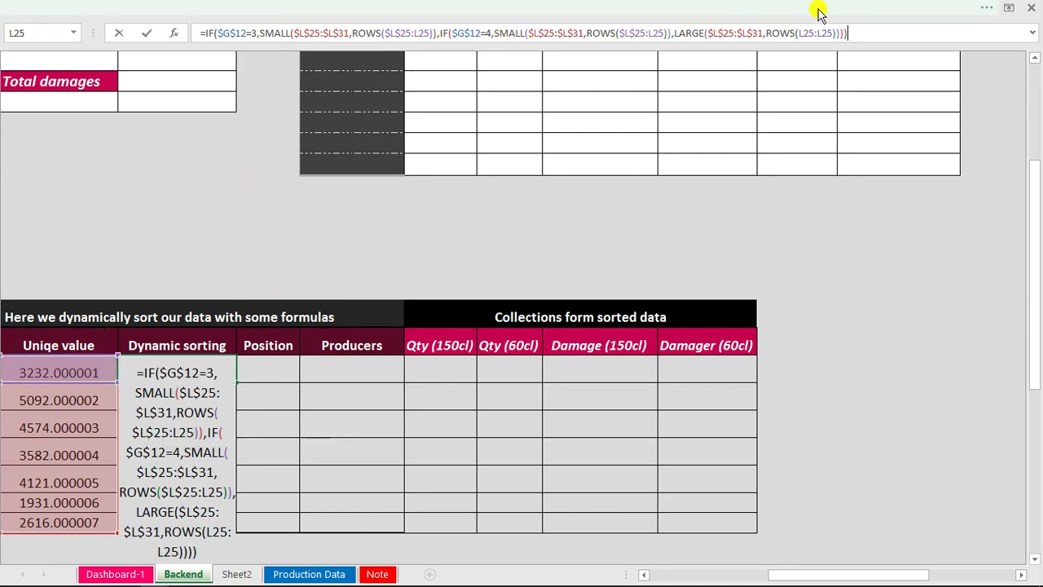
left_click(801, 33)
key("F4")
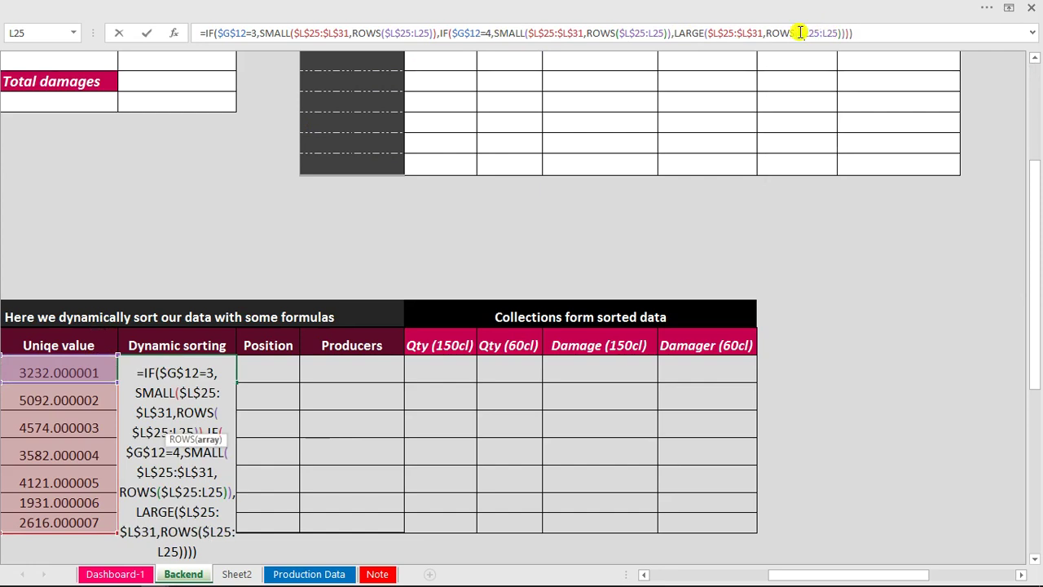
type("$")
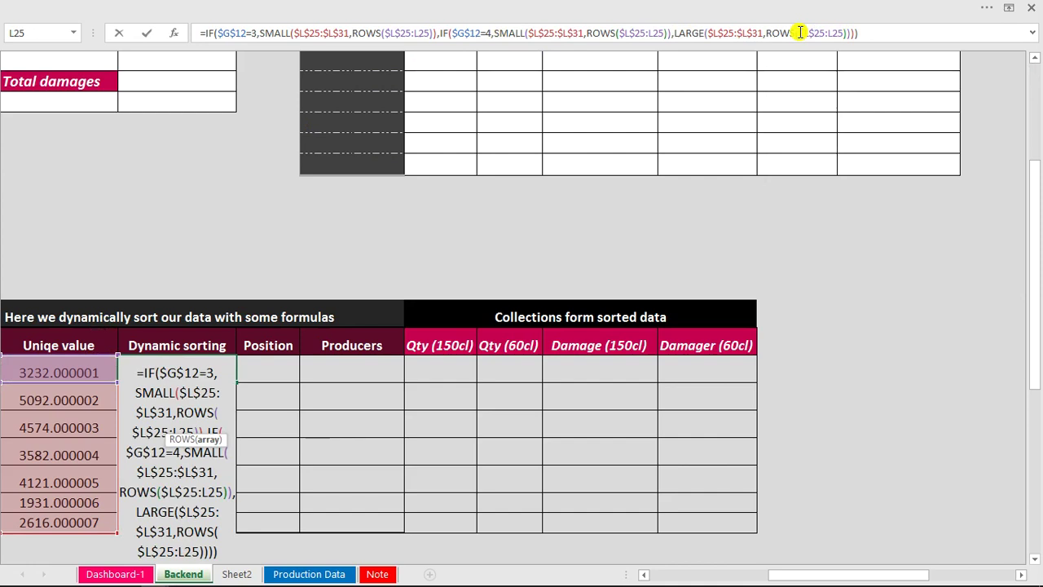
left_click(195, 393)
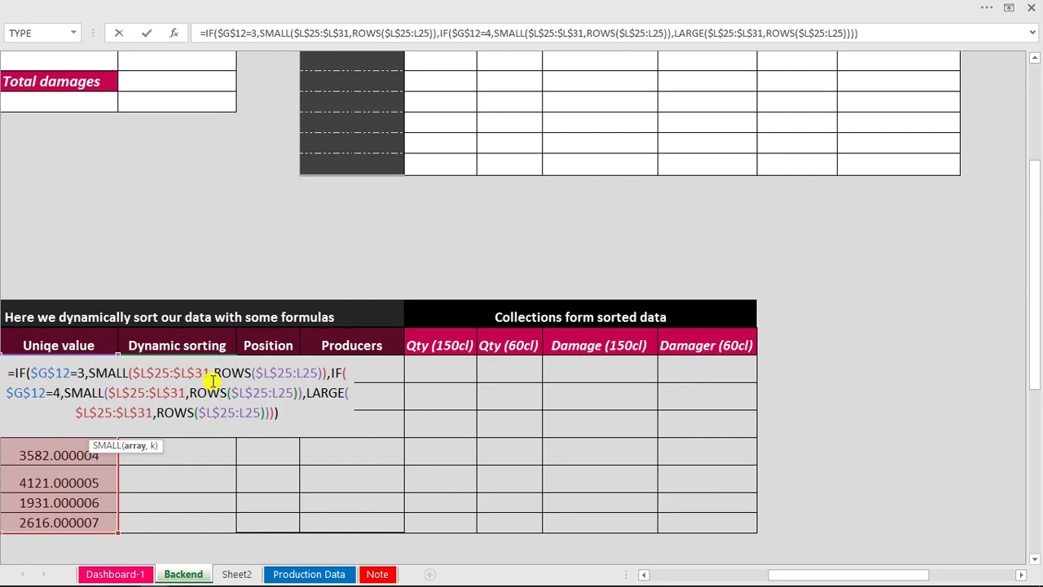
Enter the M25 formula and fill it down to M31.
key("Return")
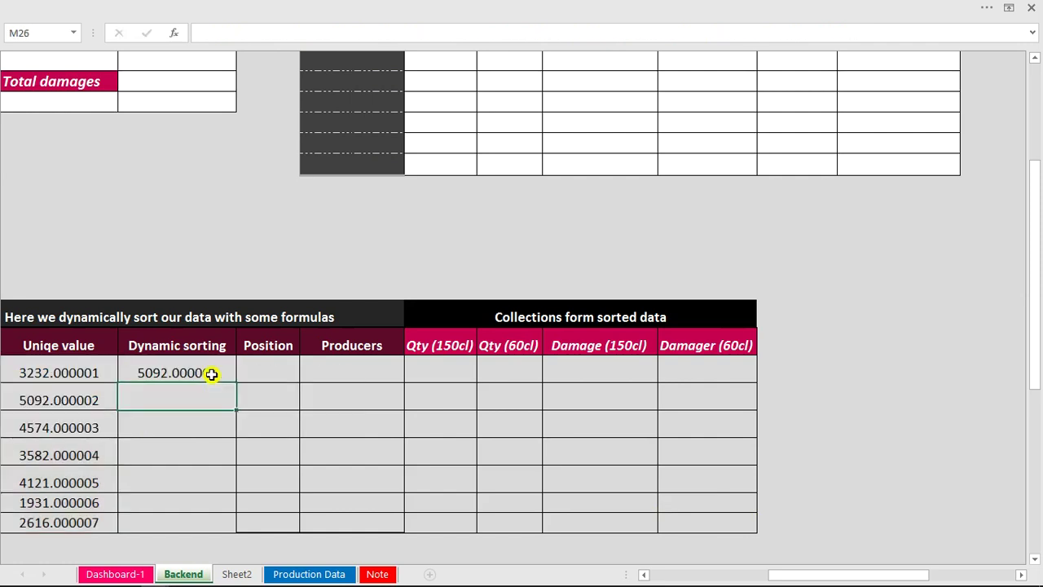
left_click(211, 374)
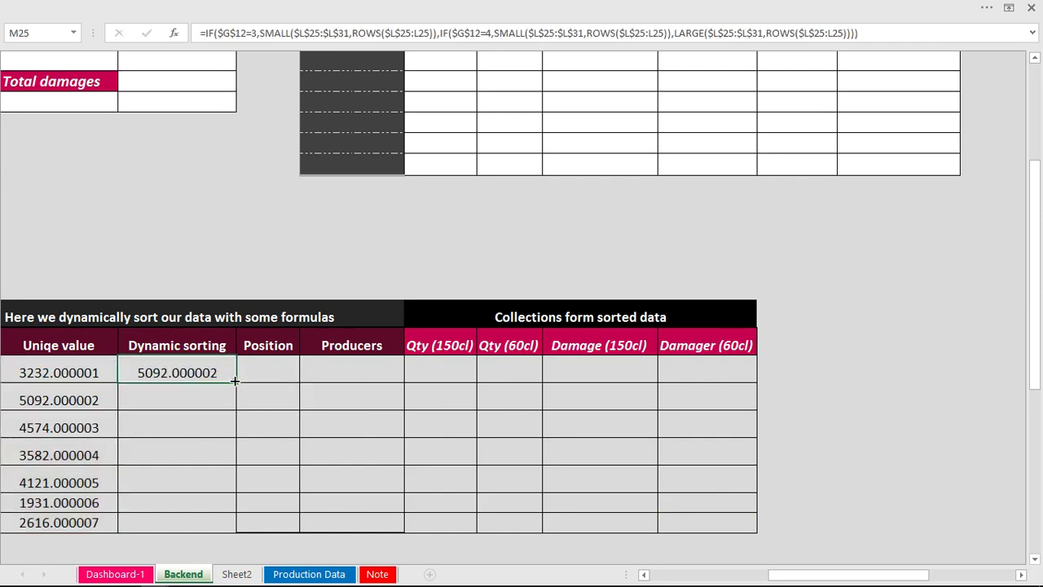
double_click(235, 381)
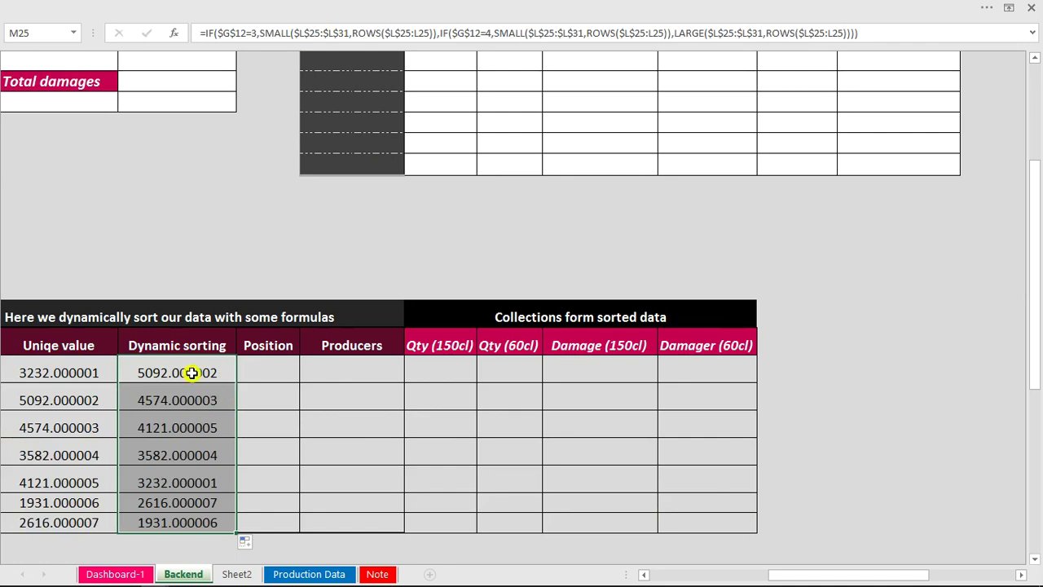
left_click_drag(845, 576, 784, 577)
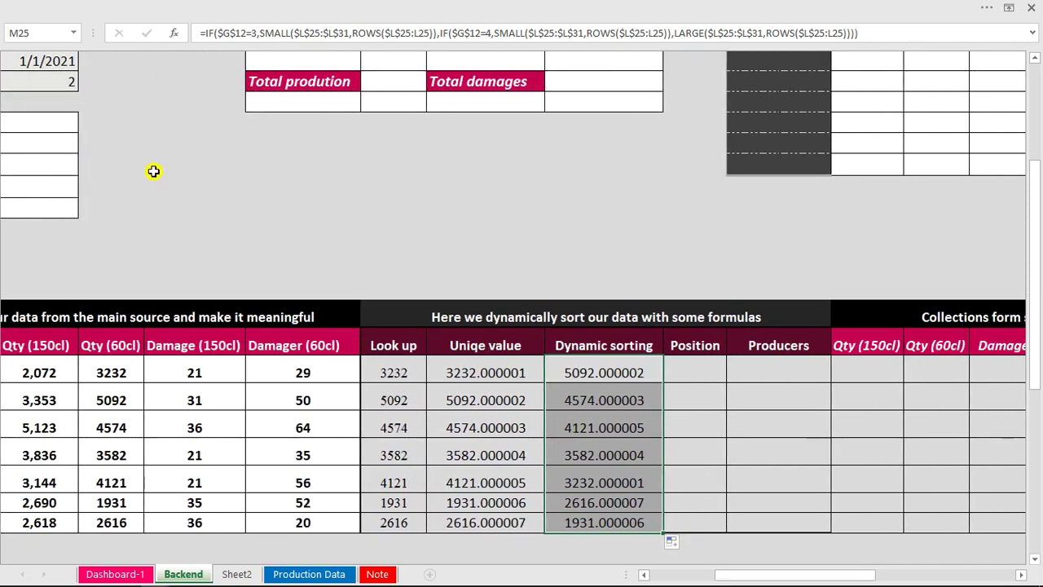
Set the Option button value in G12 to 4 and check the Damager (60cl) values.
left_click(51, 85)
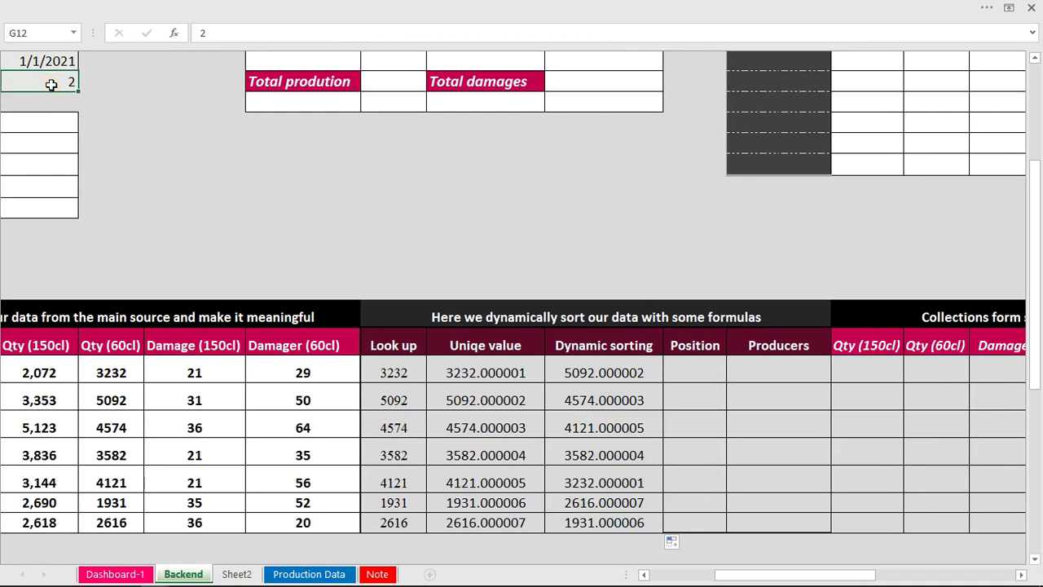
type("4")
key("Return")
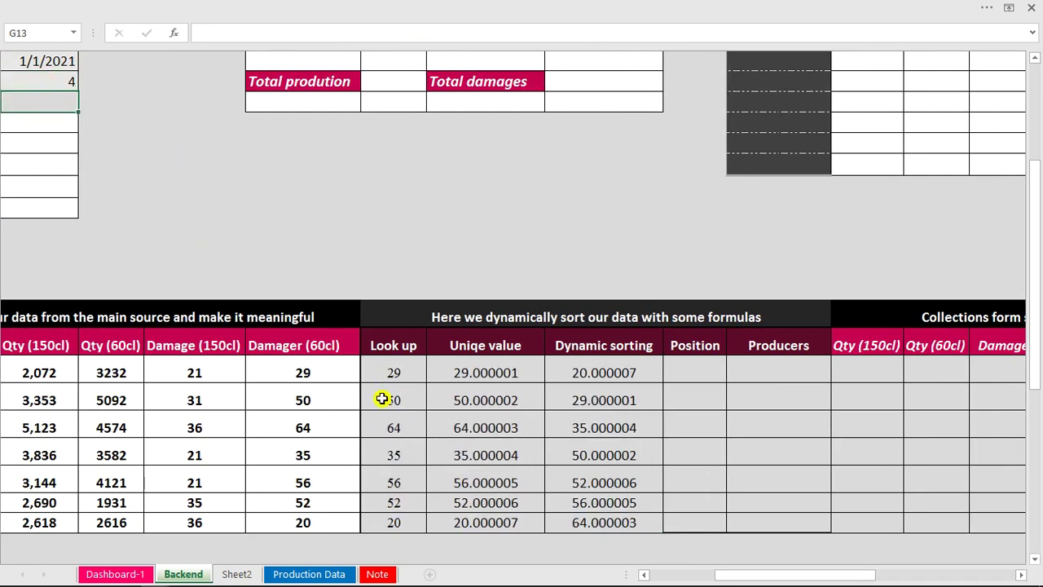
left_click_drag(314, 370, 307, 497)
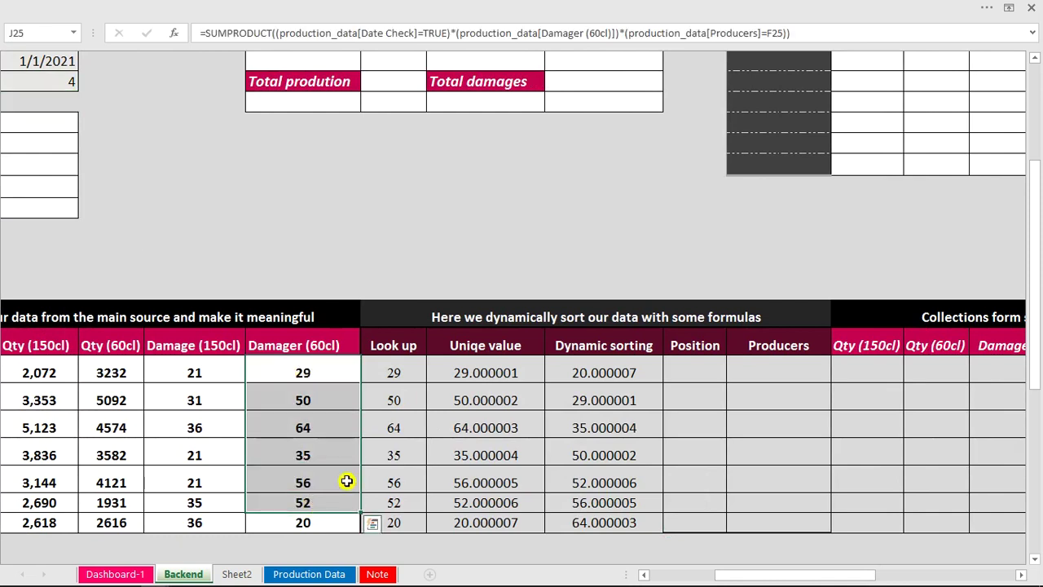
left_click(351, 450)
left_click(333, 522)
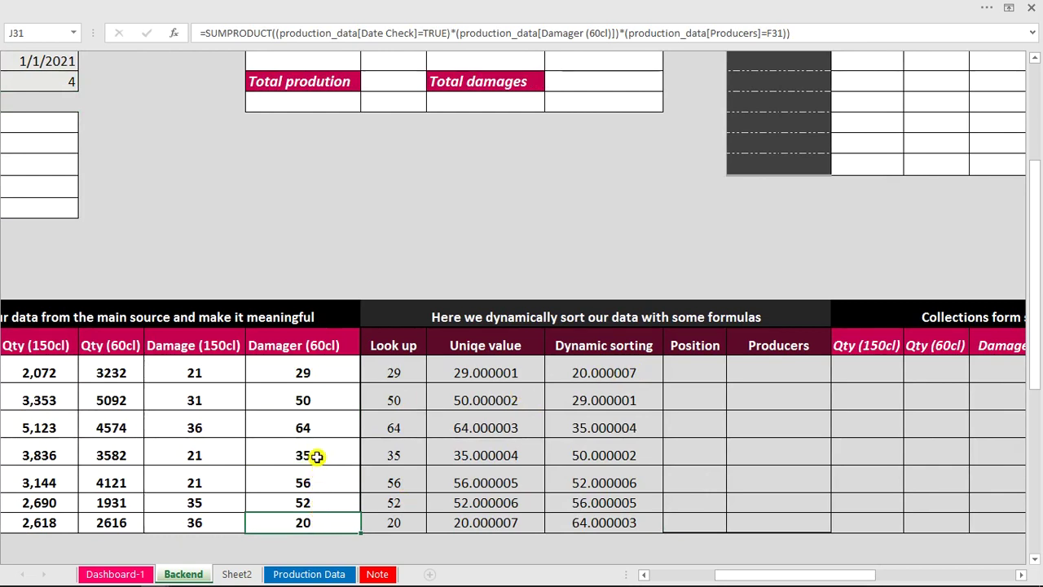
left_click(313, 371)
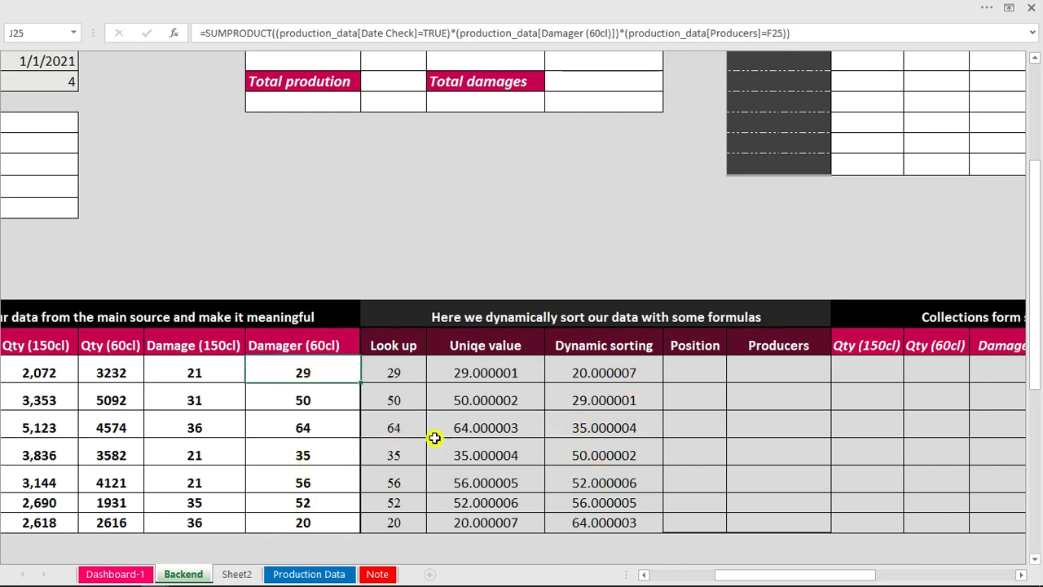
Change the G12 option value to 1 to re-sort by Qty (150cl).
left_click(62, 82)
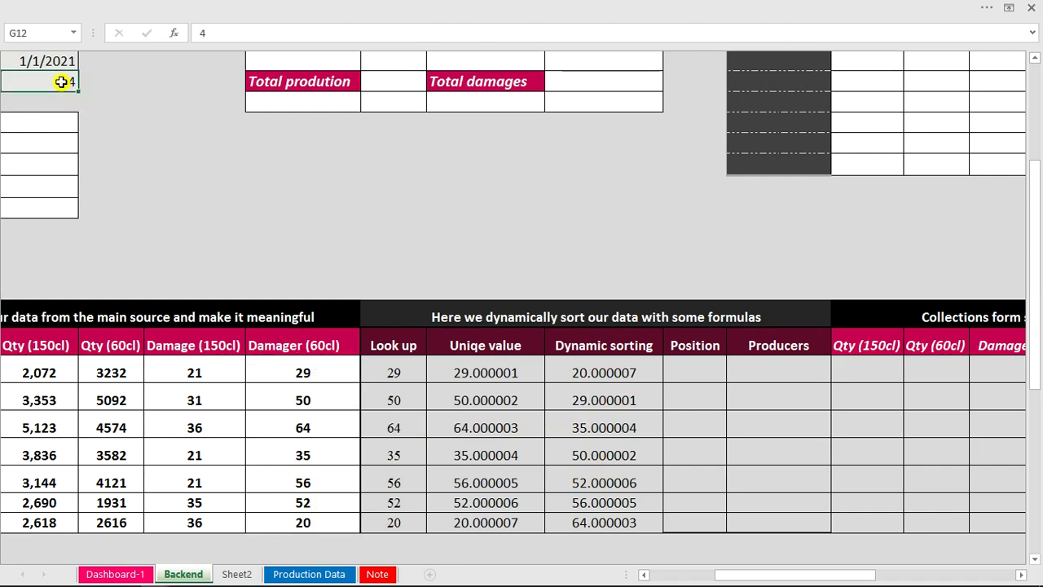
type("1")
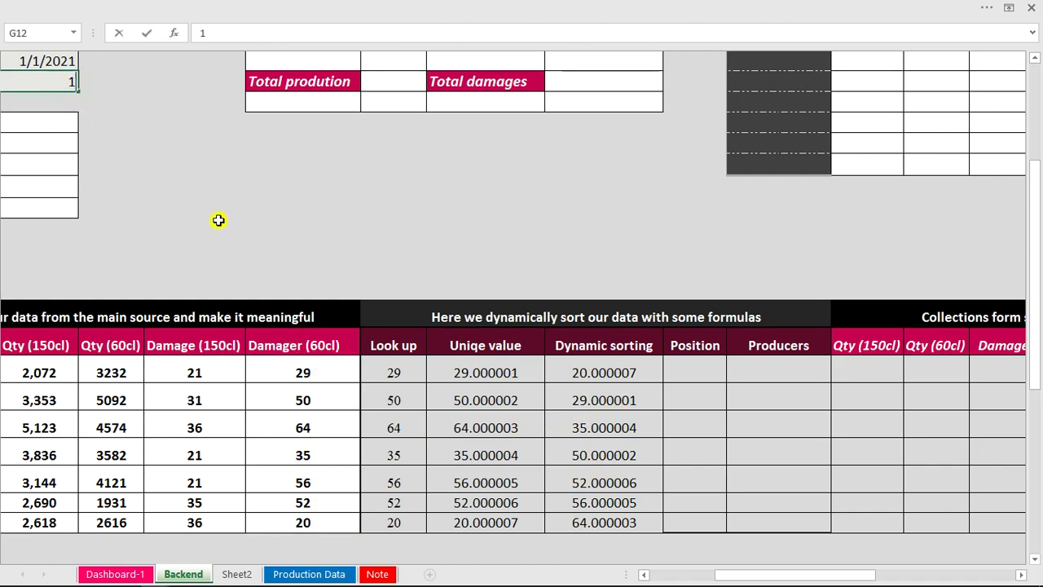
left_click(407, 272)
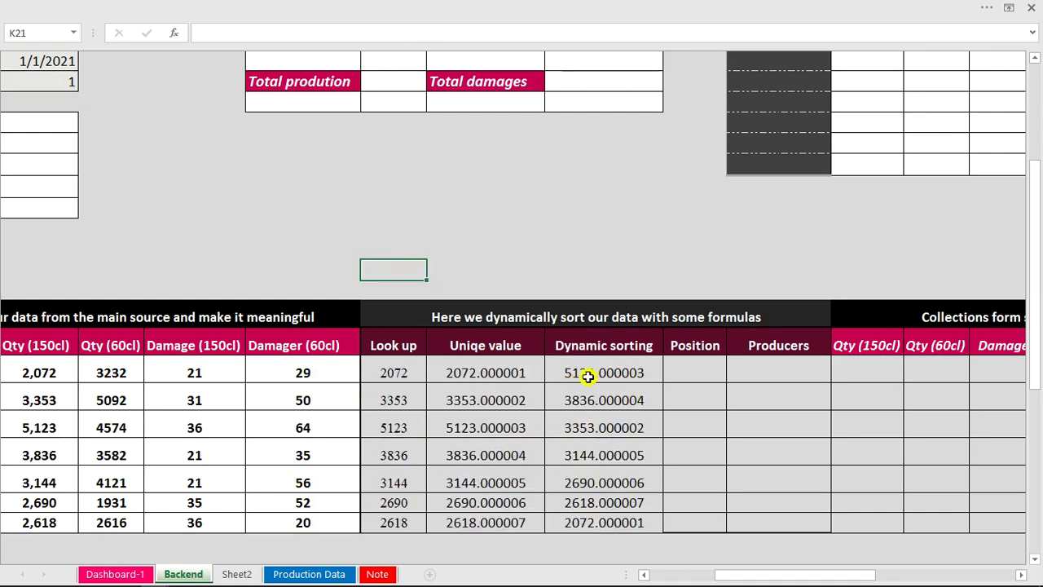
left_click_drag(769, 575, 748, 575)
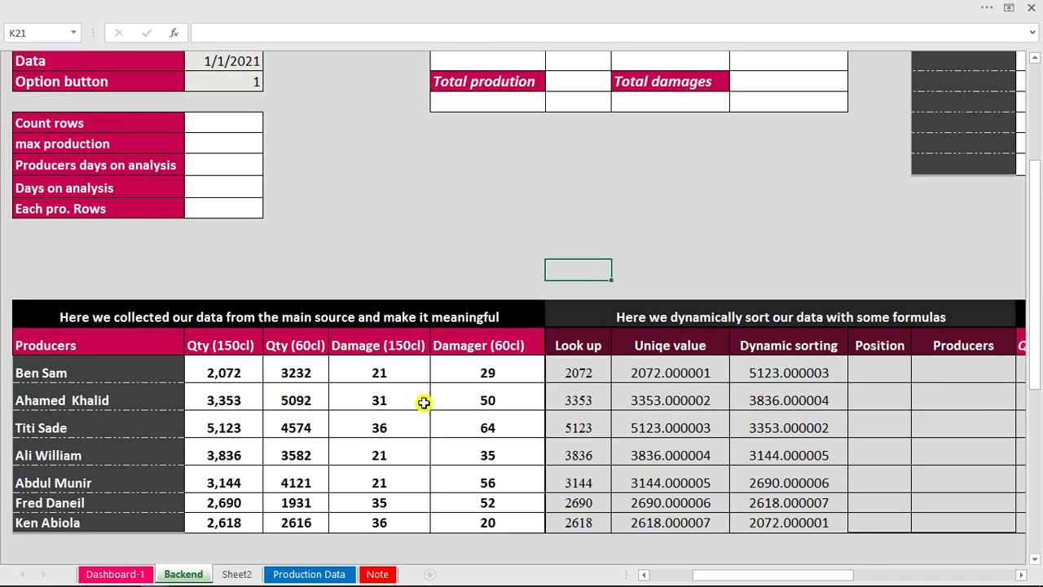
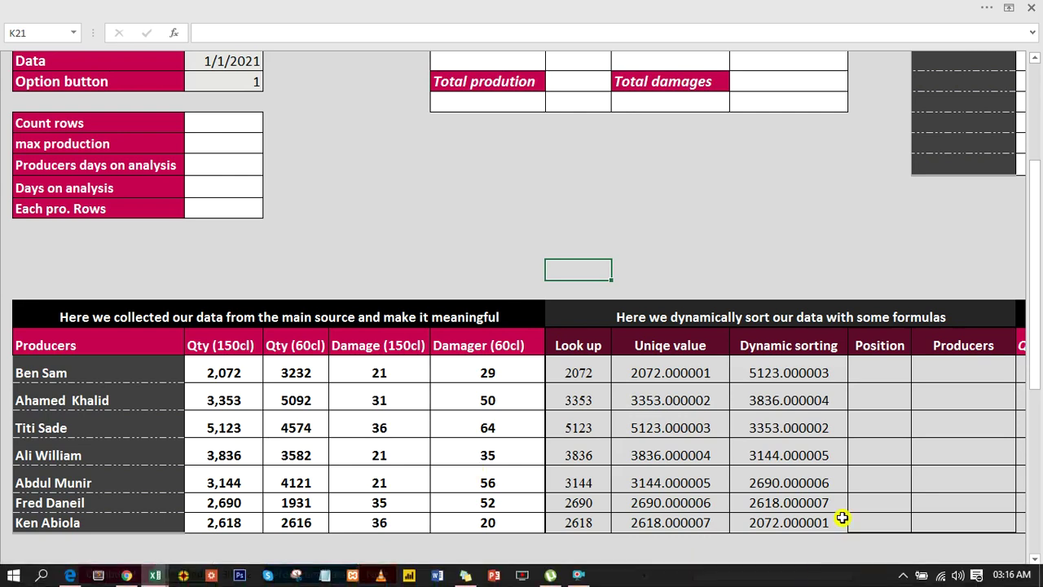
Scroll right to reveal the empty Position and Producers columns beside the Dynamic sorting column.
left_click_drag(802, 576, 824, 579)
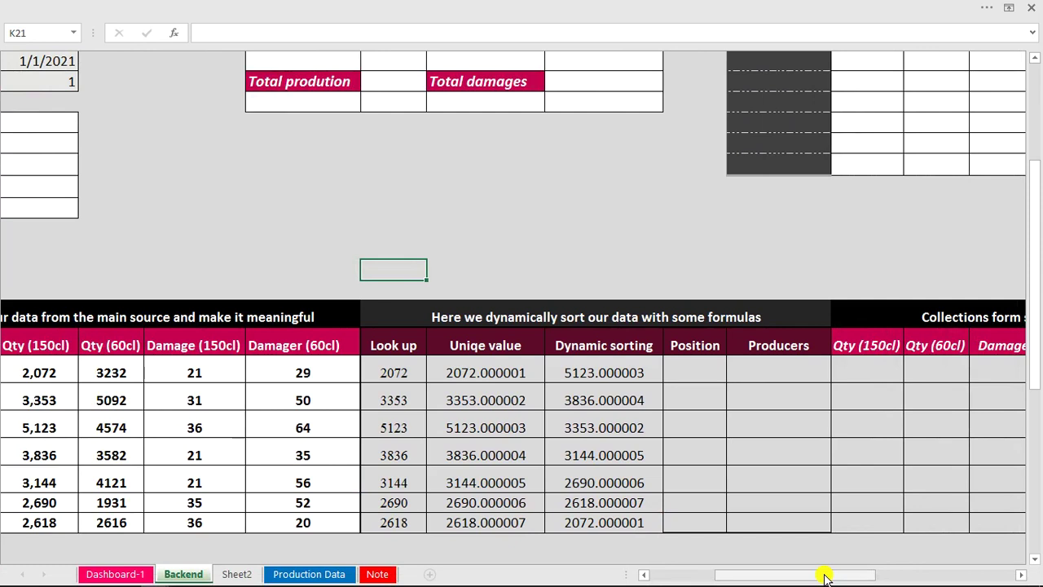
Enter =MATCH(M25,$L$25:$L$31,0) in N25 to find the first sorted value's position.
left_click(701, 372)
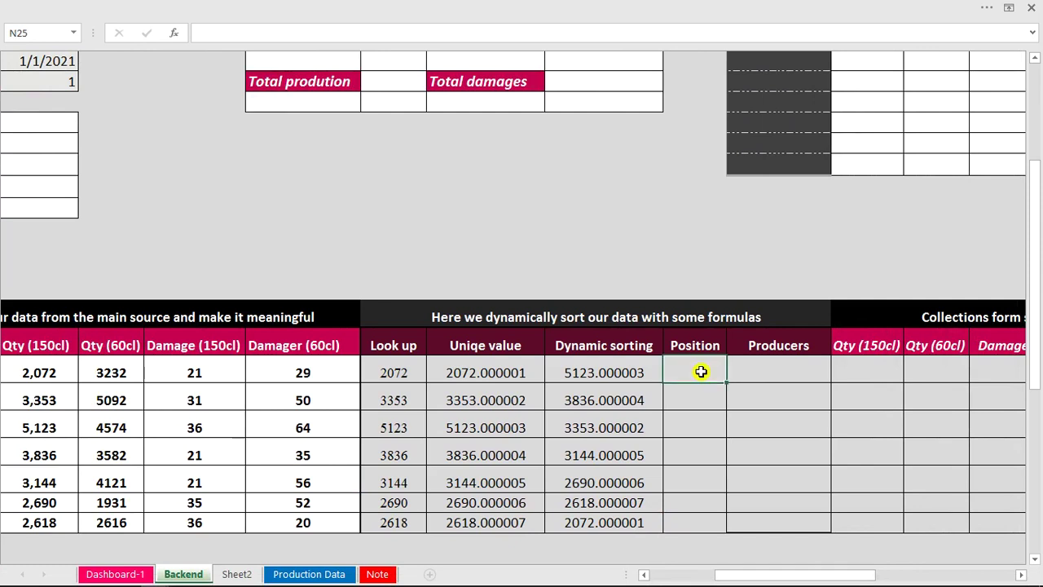
left_click(591, 371)
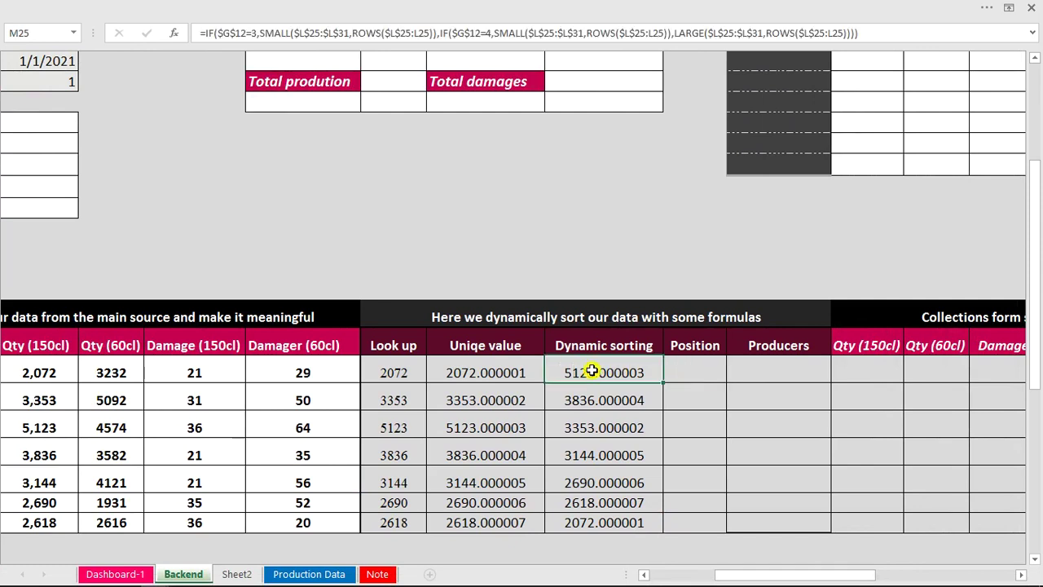
left_click(690, 371)
type("=")
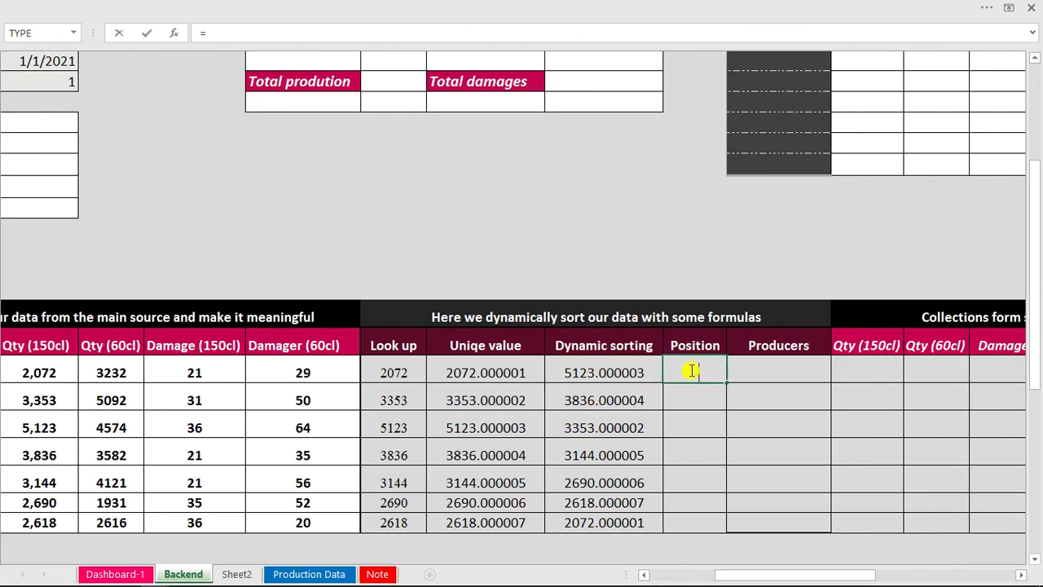
type("mat")
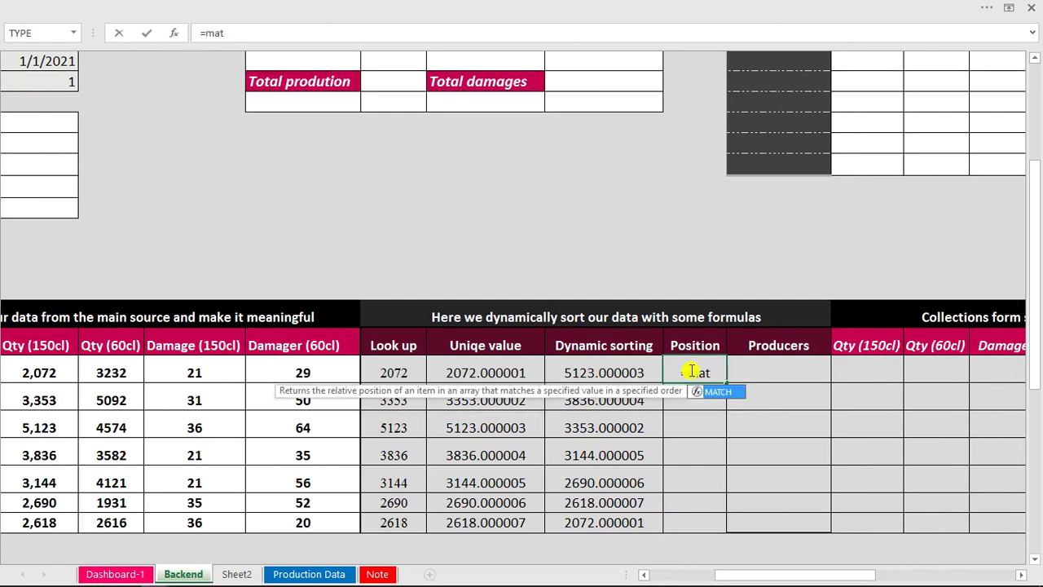
key("Tab")
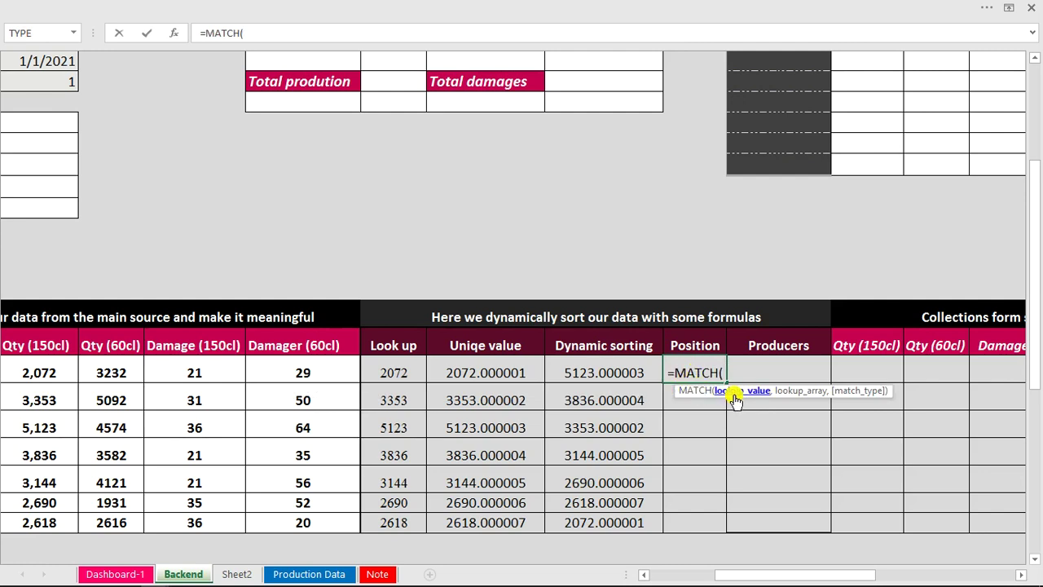
left_click(643, 370)
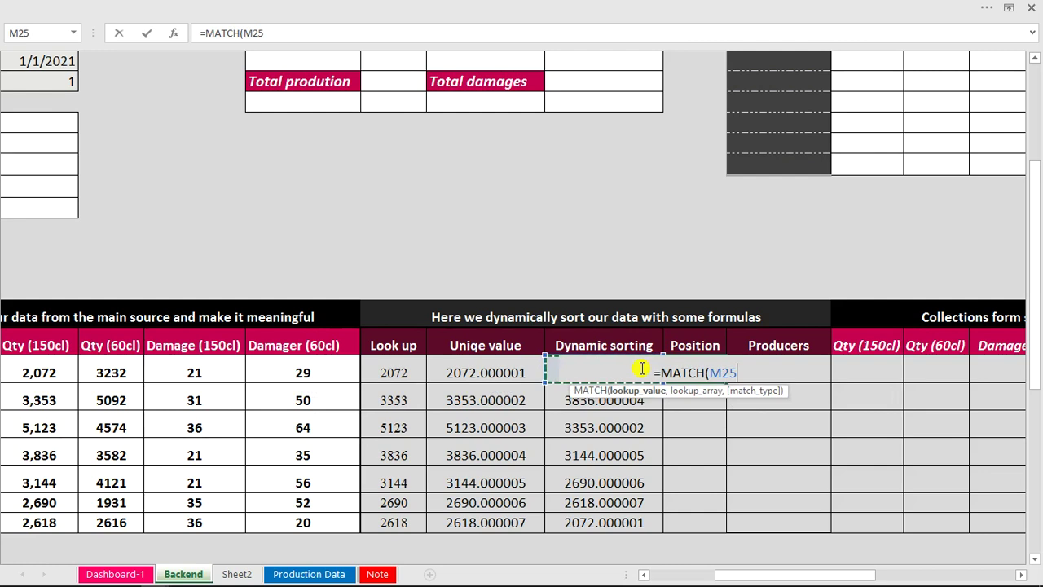
type(",")
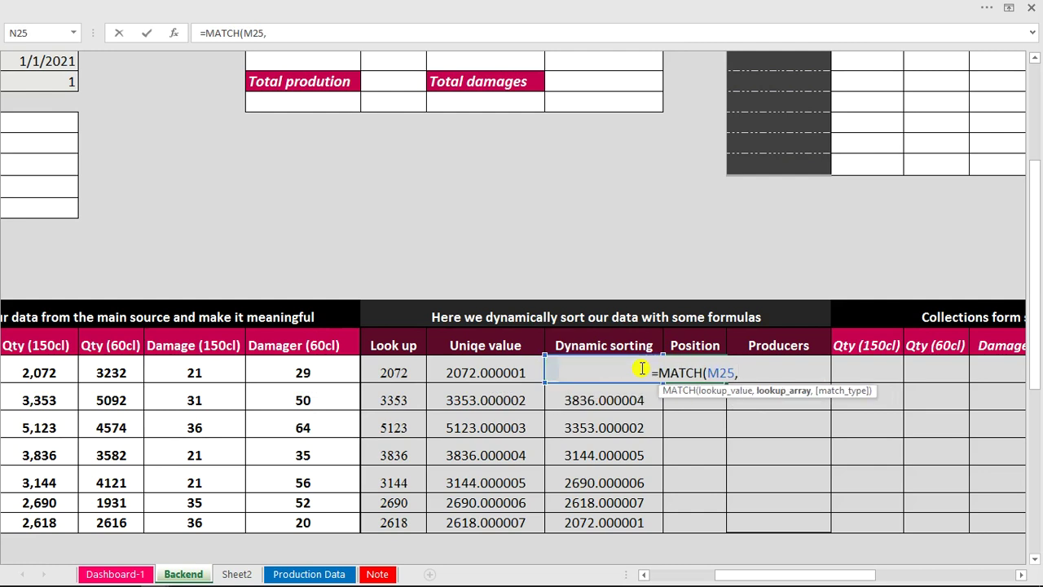
left_click(482, 373)
left_click_drag(482, 374, 488, 525)
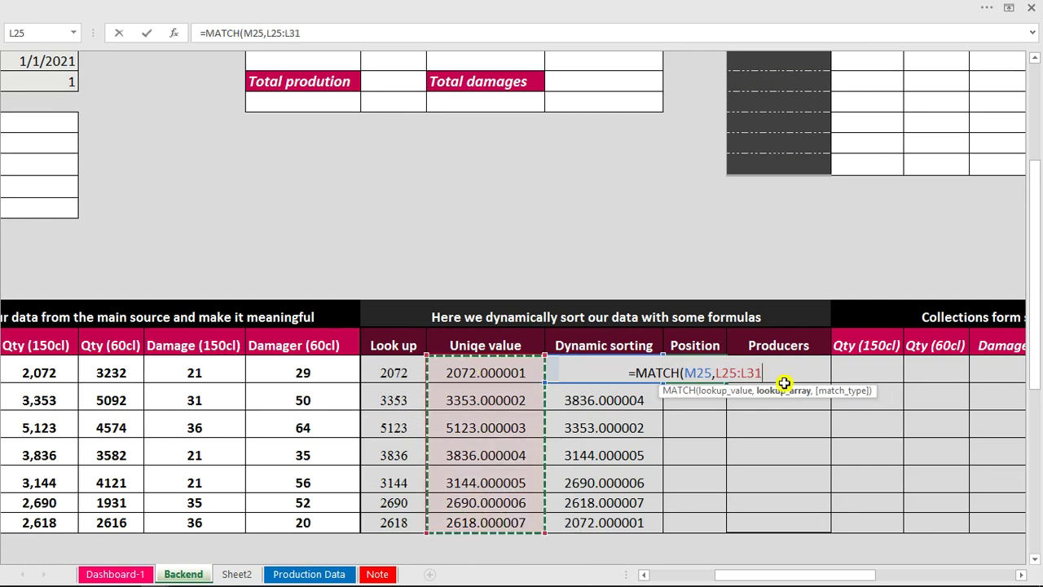
left_click(717, 373)
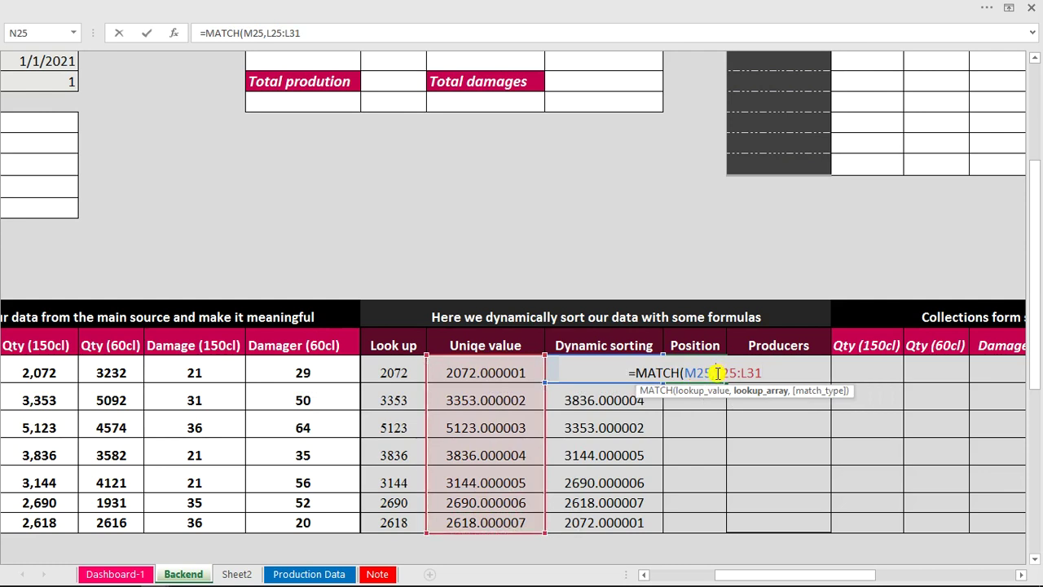
type("$")
type("$")
type("$")
type("$")
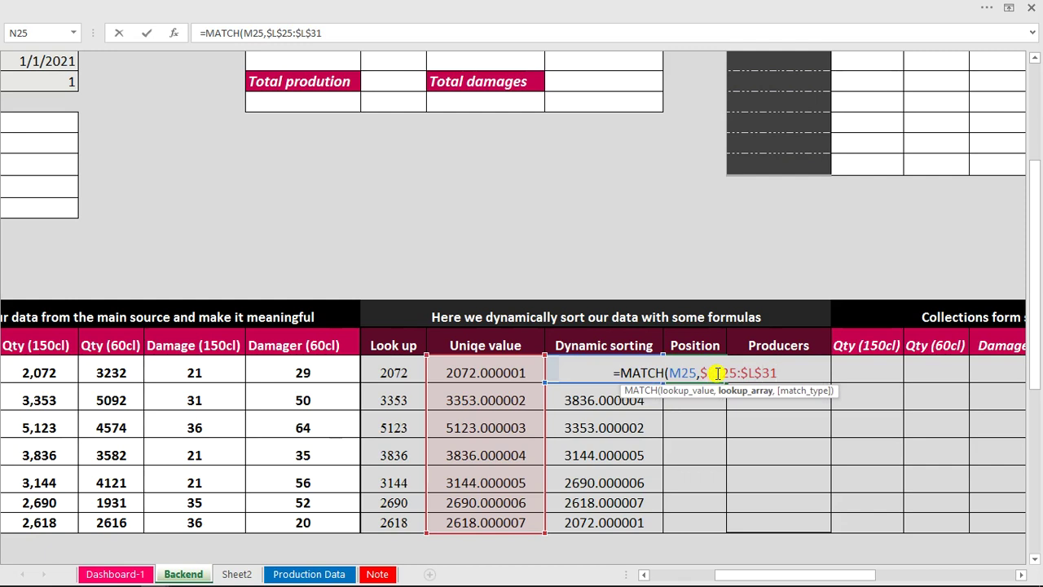
type(",")
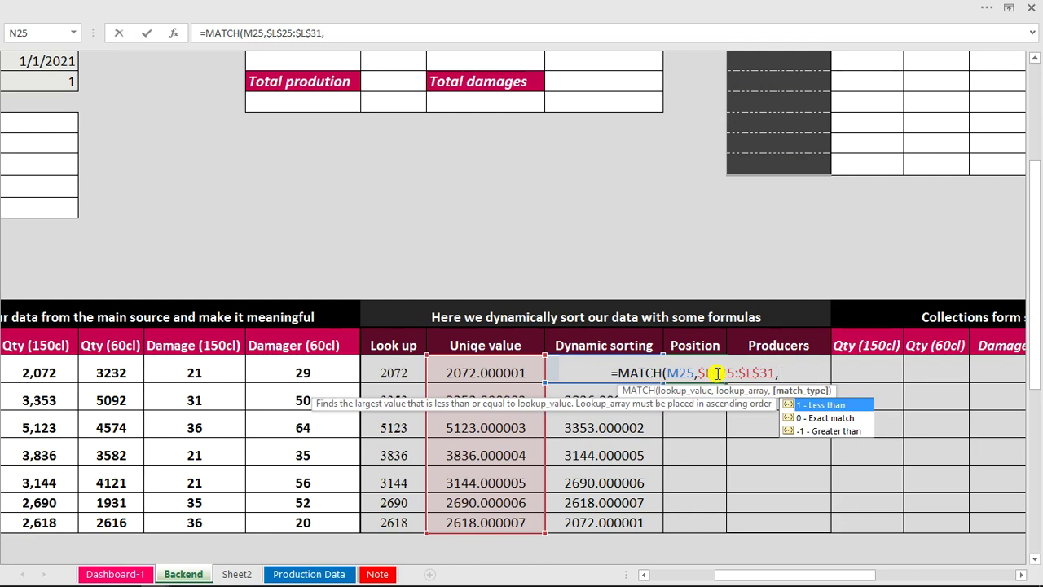
type("0")
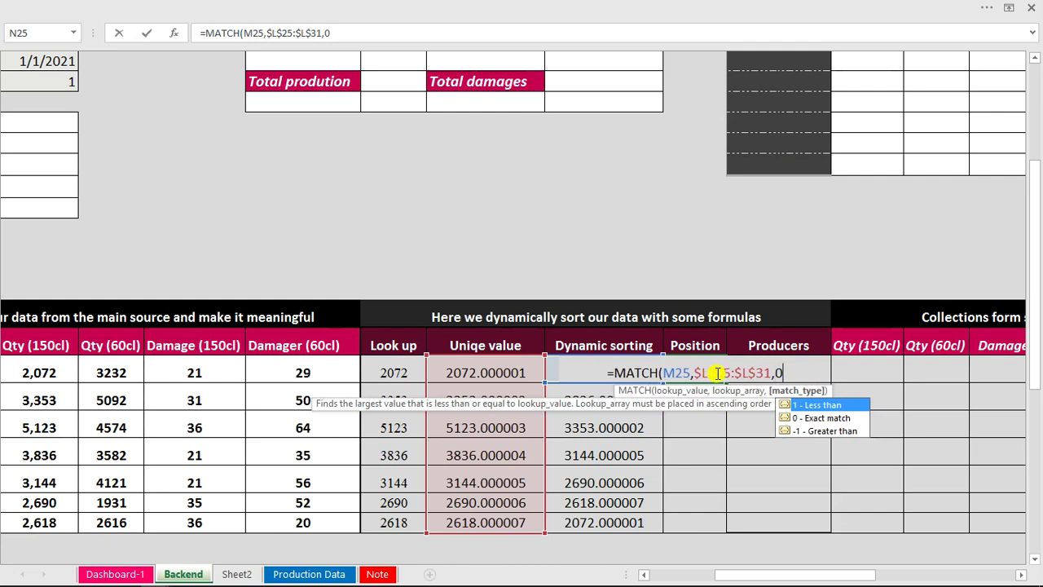
type(")")
key("Return")
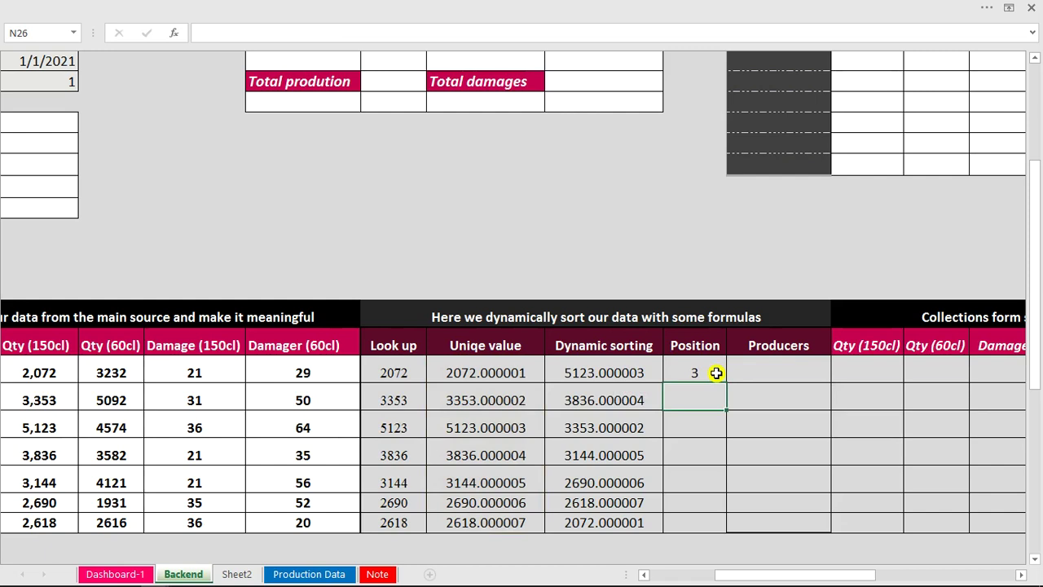
Copy the Position formula down to N31, giving 3, 4, 2, 5, 6, 7, 1.
left_click(715, 372)
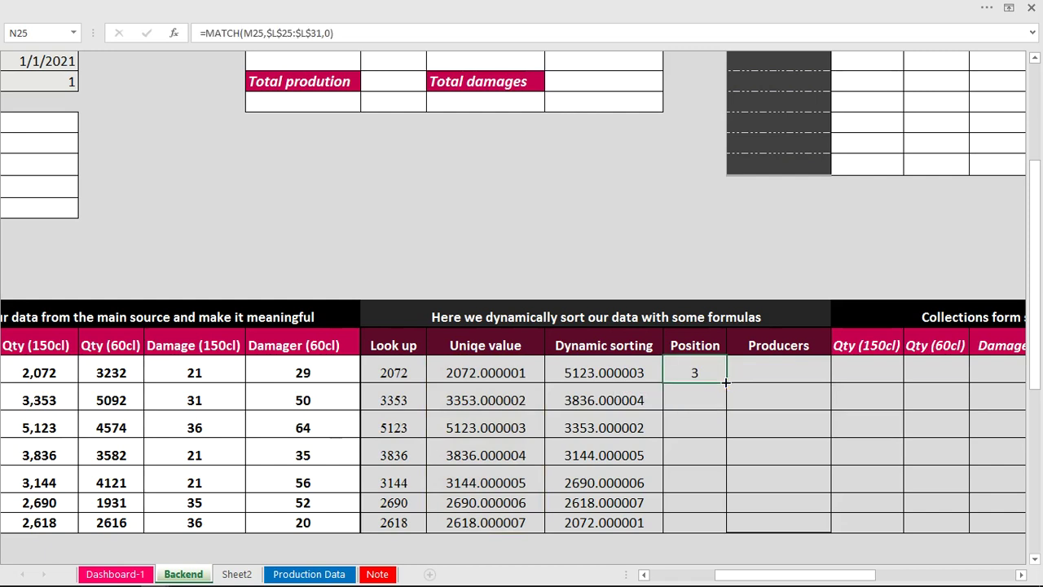
double_click(725, 382)
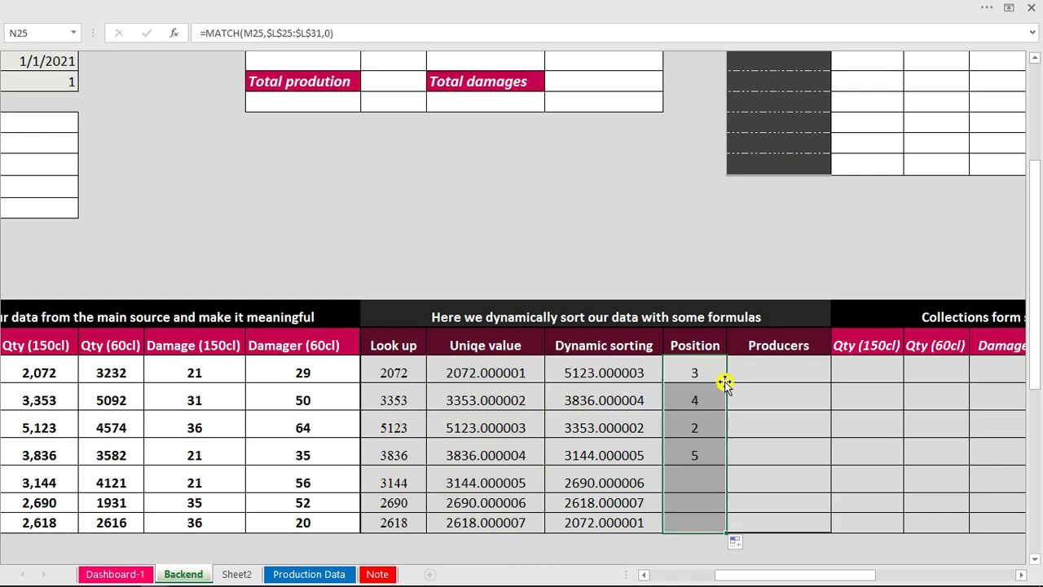
left_click(699, 522)
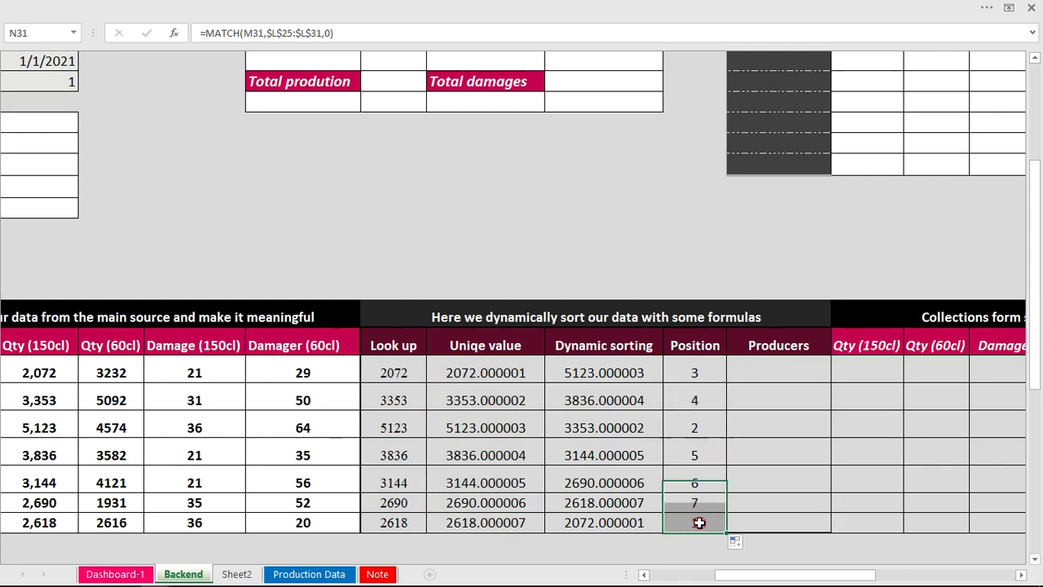
left_click(626, 522)
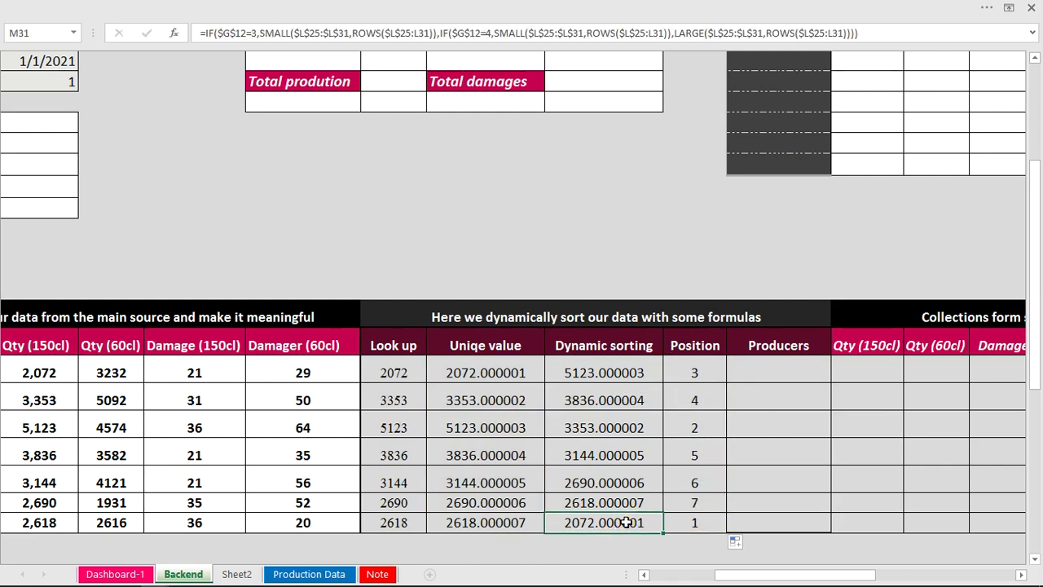
left_click(504, 373)
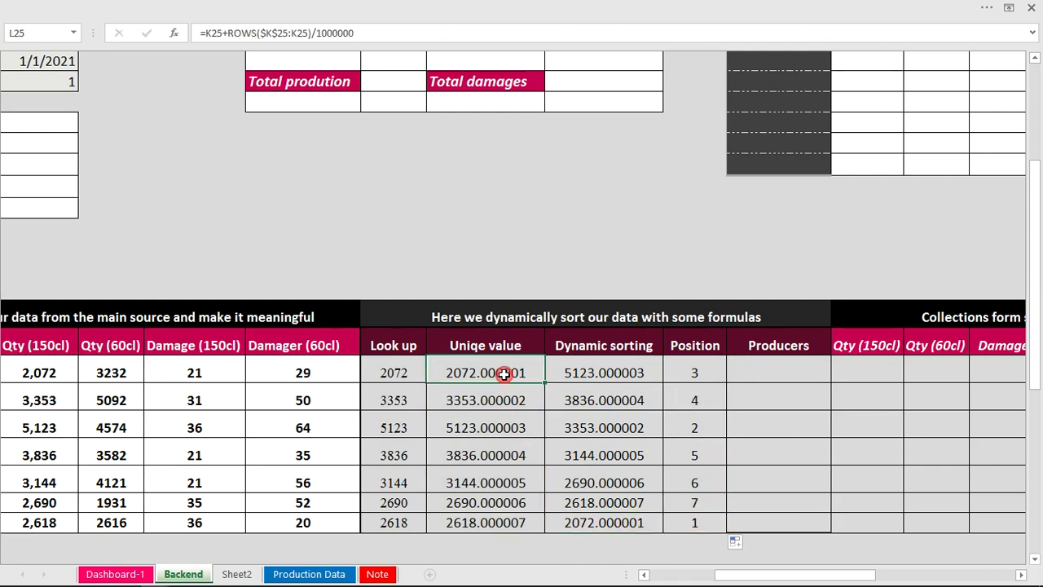
left_click(697, 423)
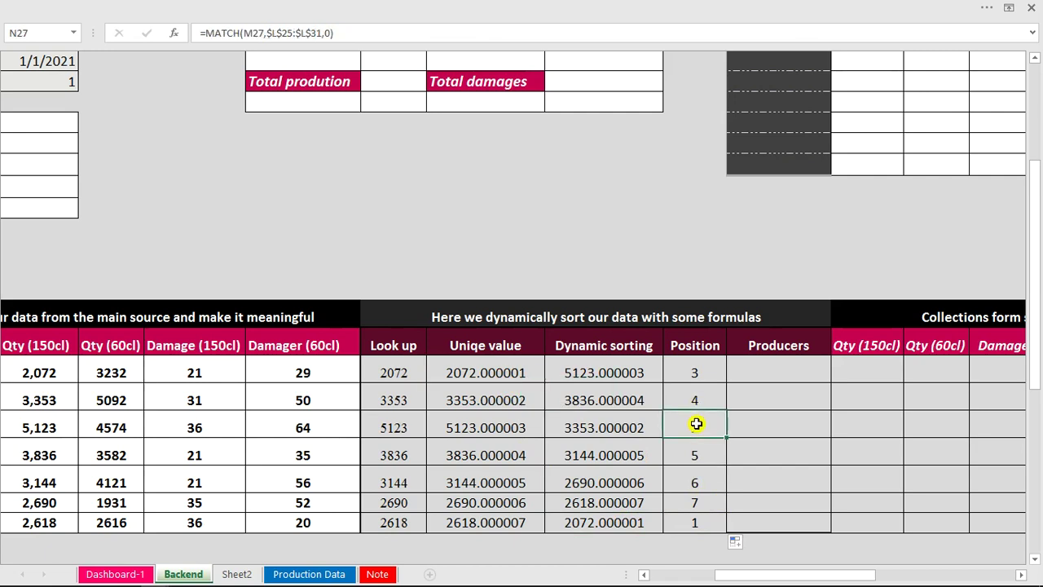
left_click(521, 405)
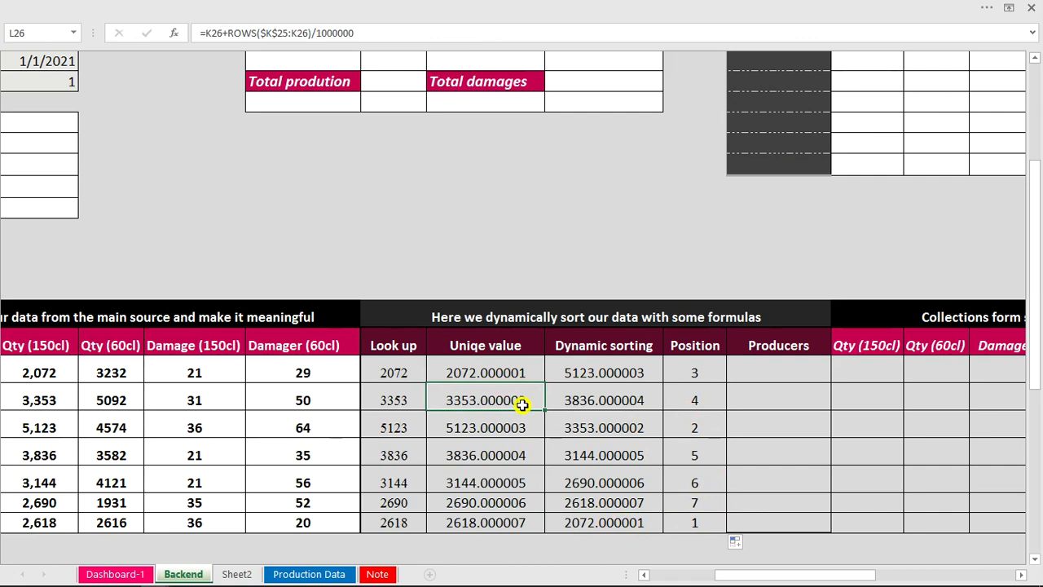
scroll(710, 372, "right", 1)
left_click(710, 375)
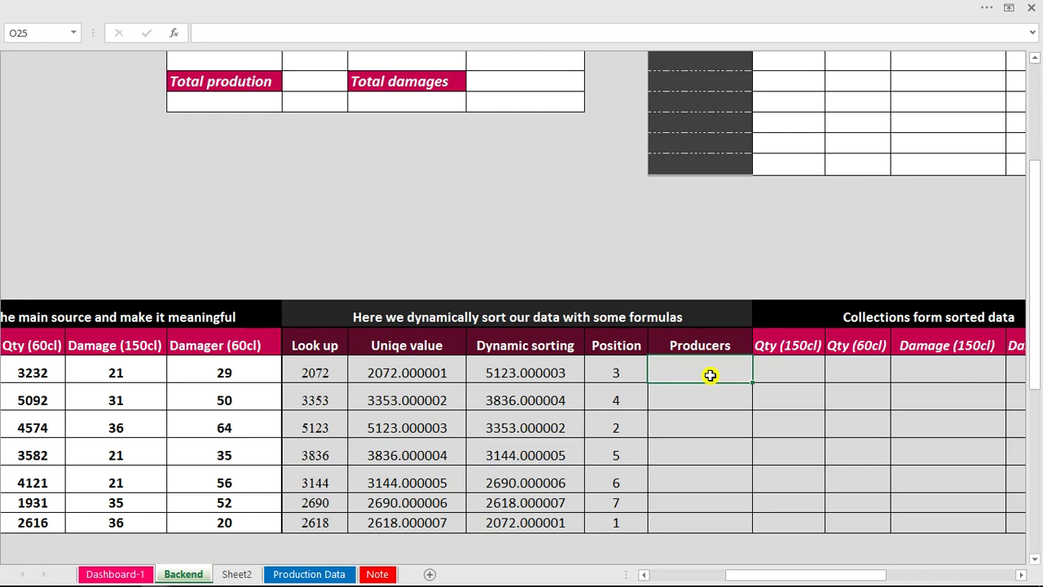
Enter =INDEX(F25:F31,N25) in O25 and fill it down the Producers column.
type("=")
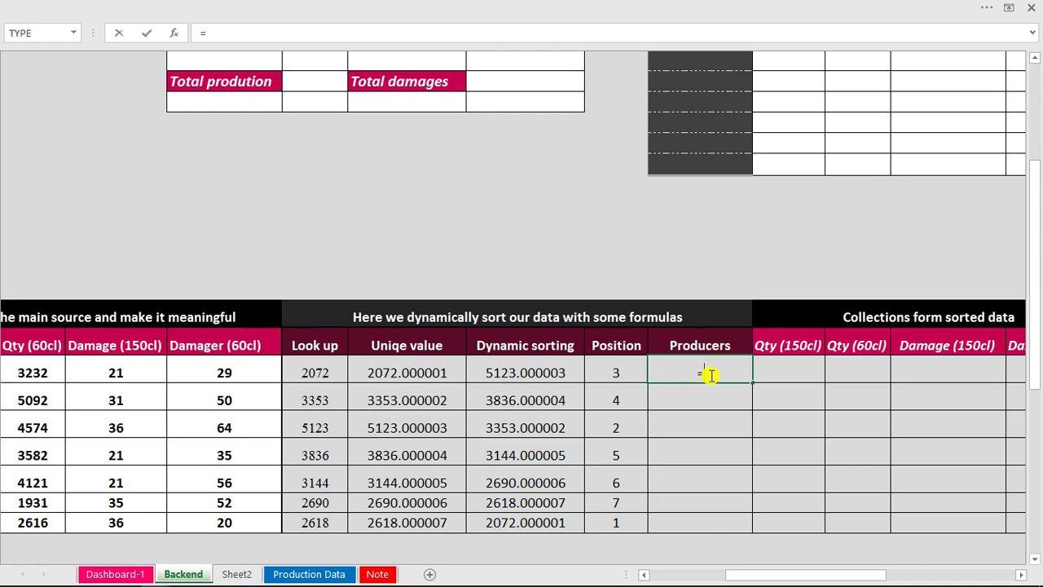
type("ind")
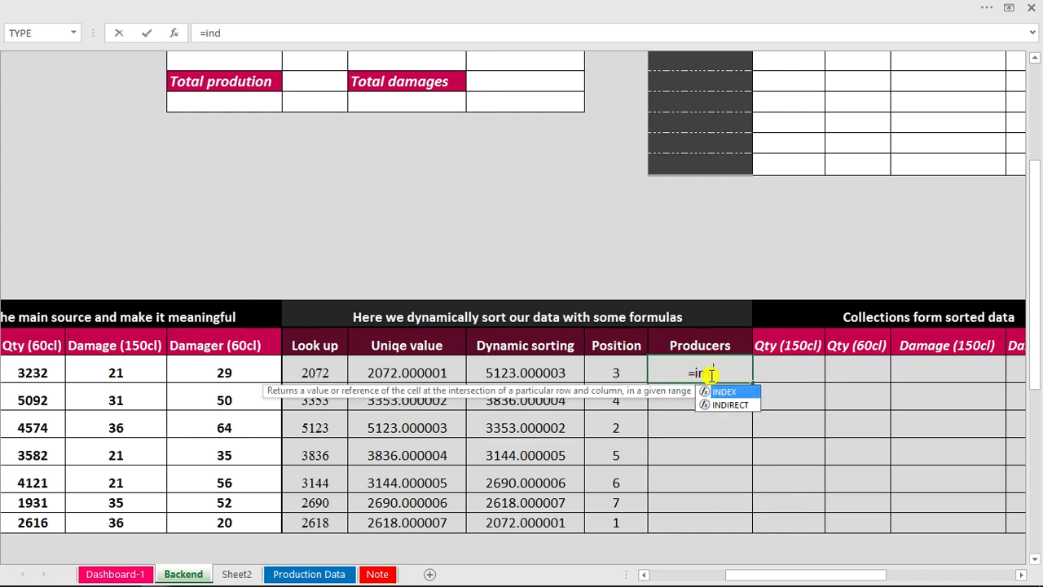
key("Tab")
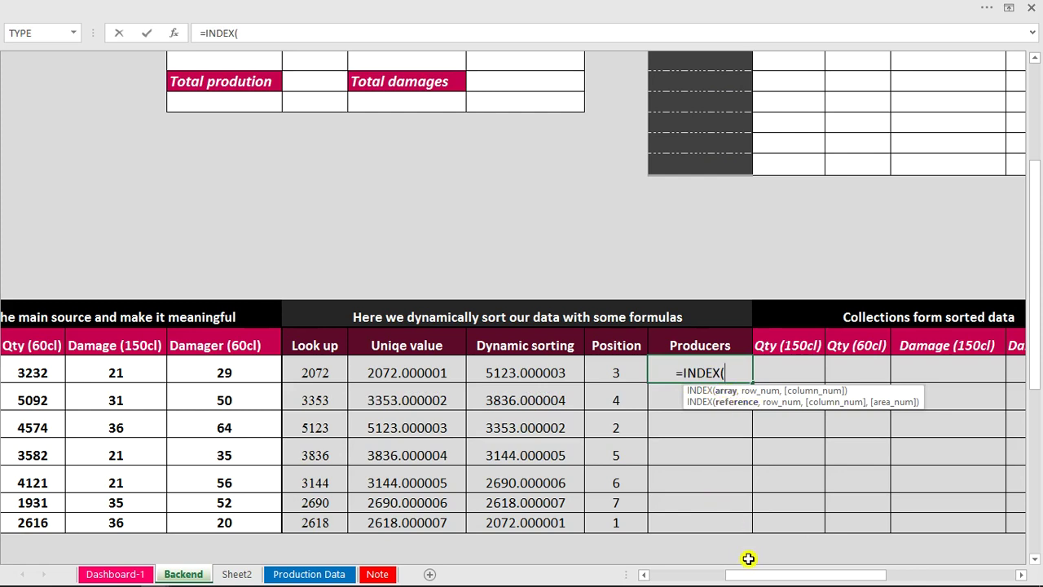
left_click_drag(752, 573, 673, 573)
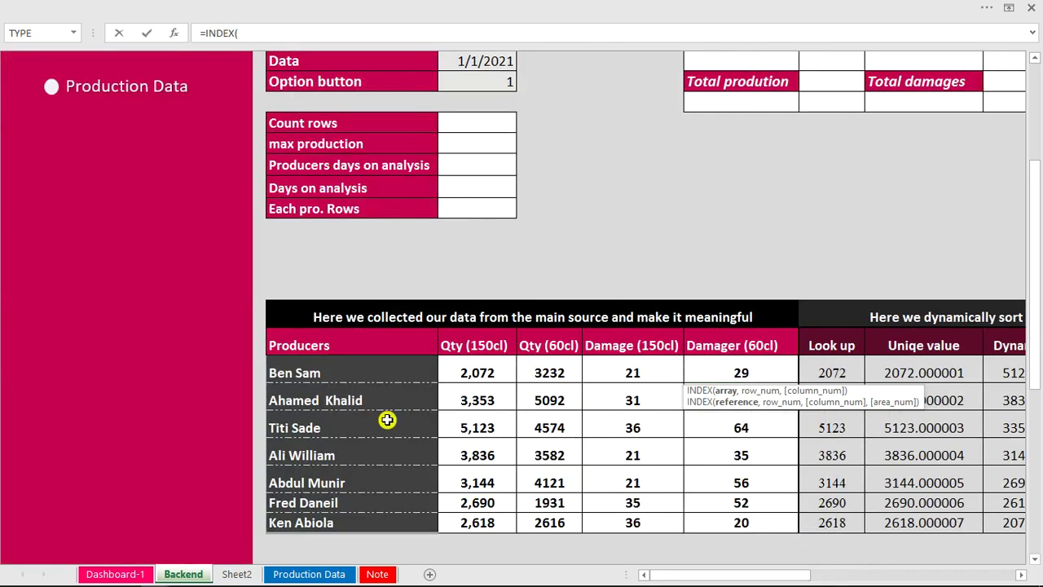
left_click_drag(361, 361, 366, 522)
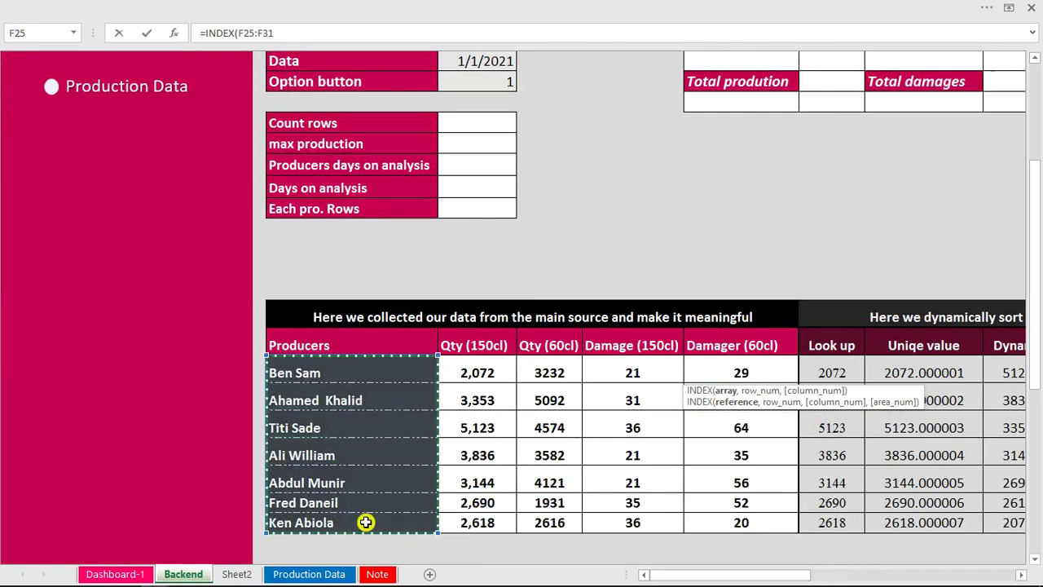
type(",")
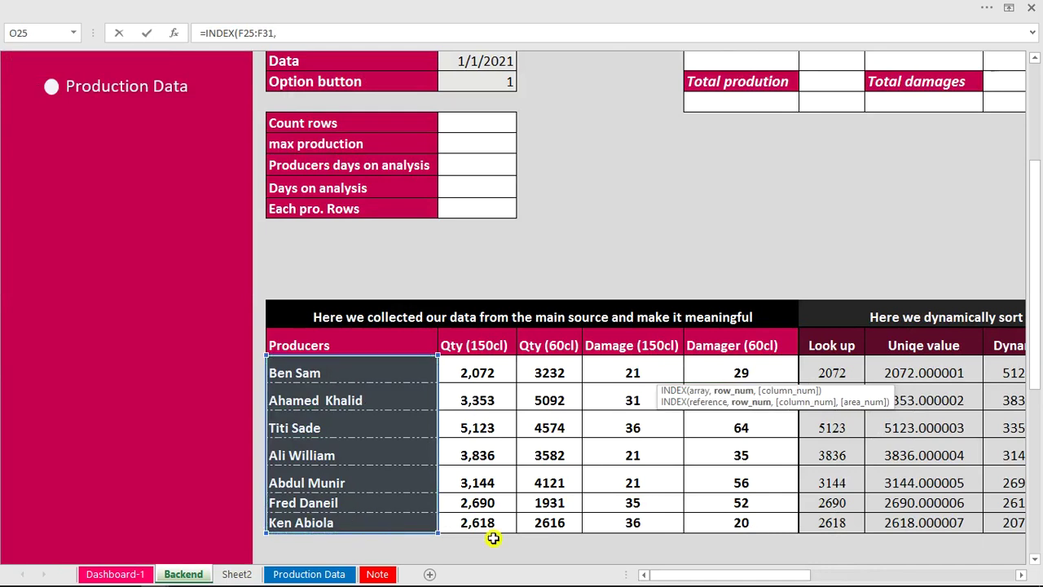
left_click_drag(683, 576, 740, 575)
left_click(551, 372)
type(")")
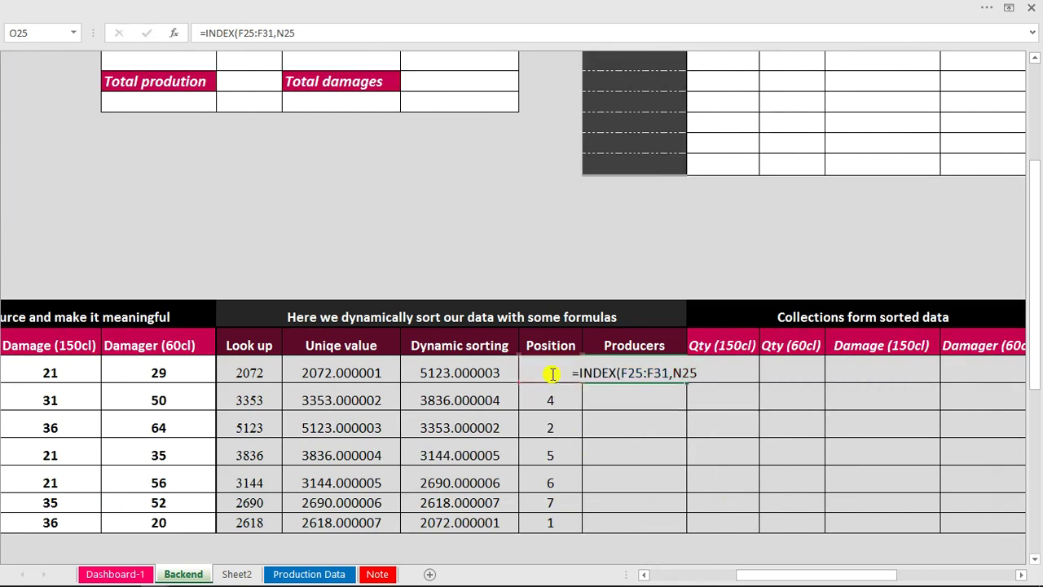
key("Return")
left_click(614, 371)
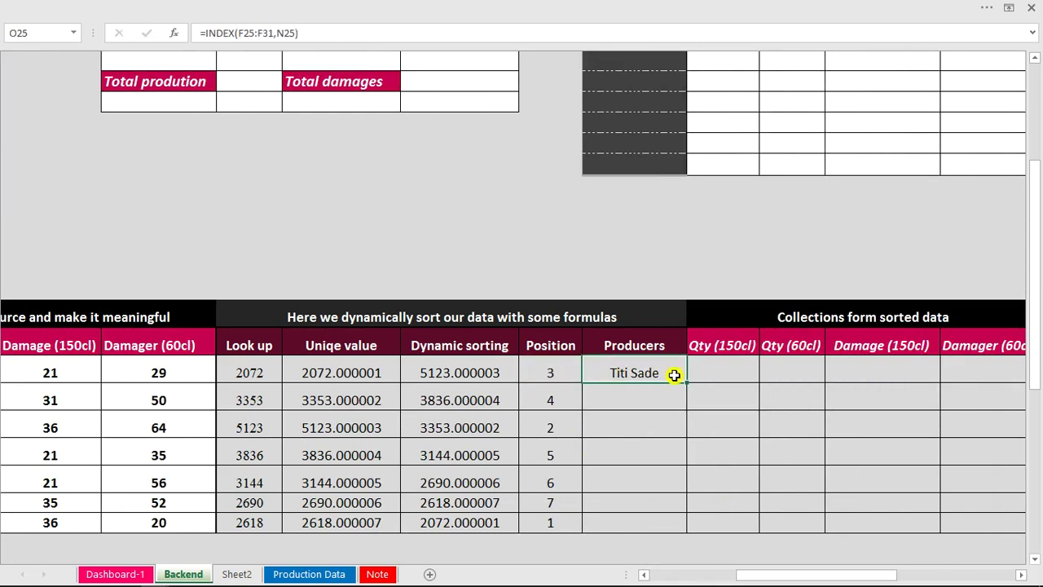
double_click(686, 382)
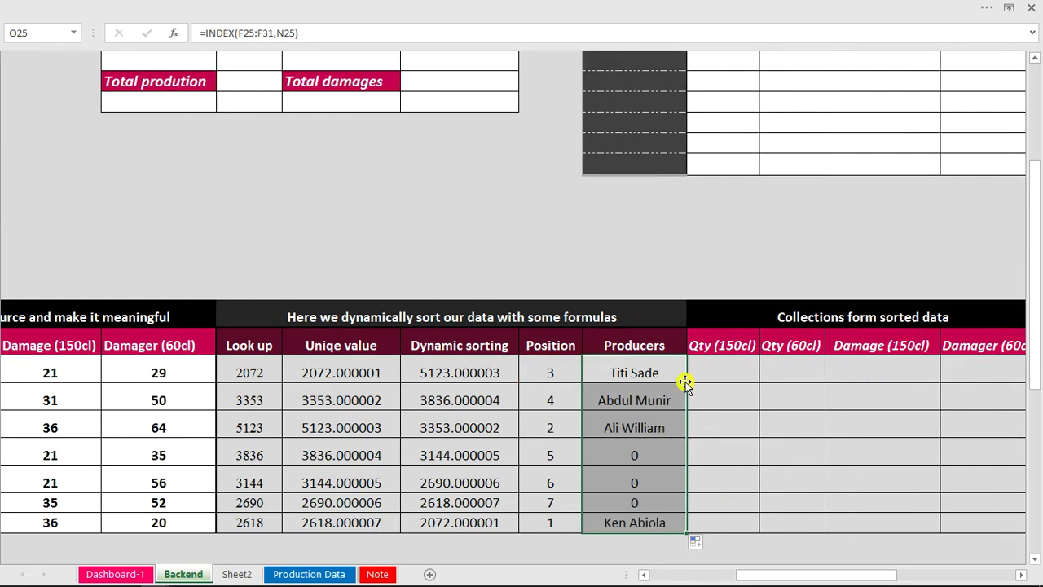
Make the producer range absolute as $F$25:$F$31 and refill the formula down to row 31.
double_click(643, 374)
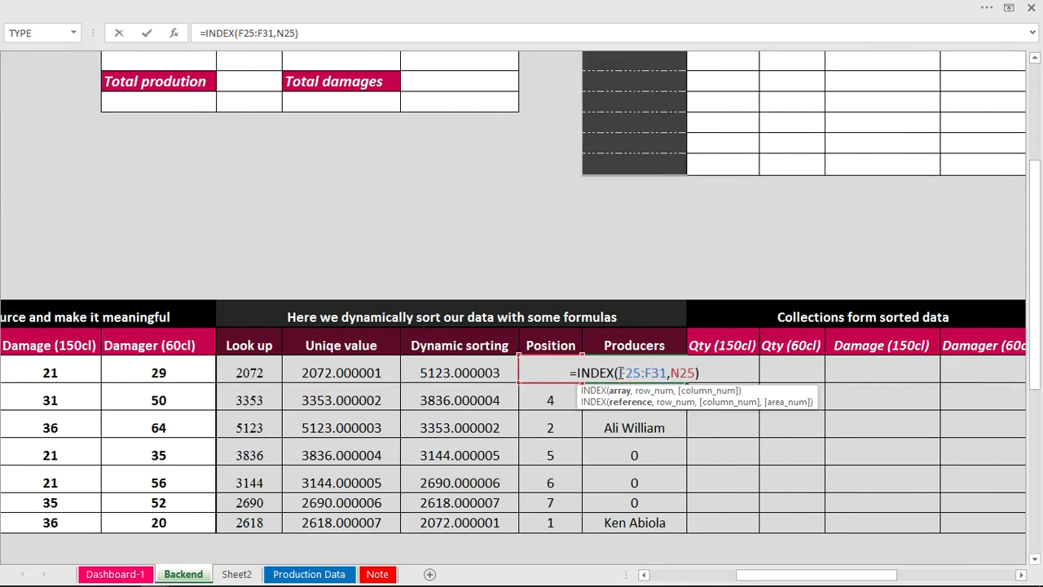
left_click(621, 372)
key("F4")
key("F4")
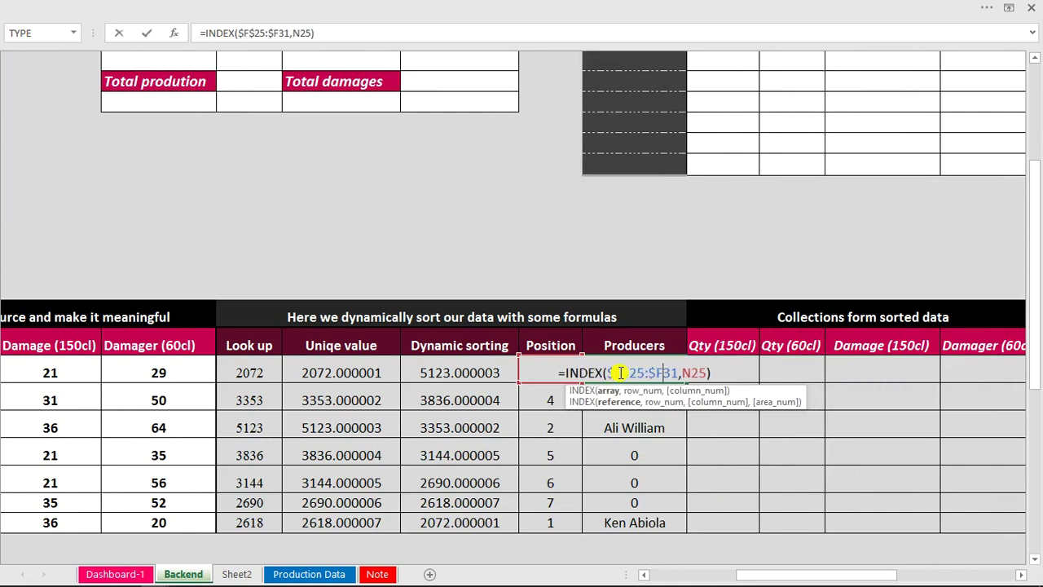
key("Return")
left_click(621, 373)
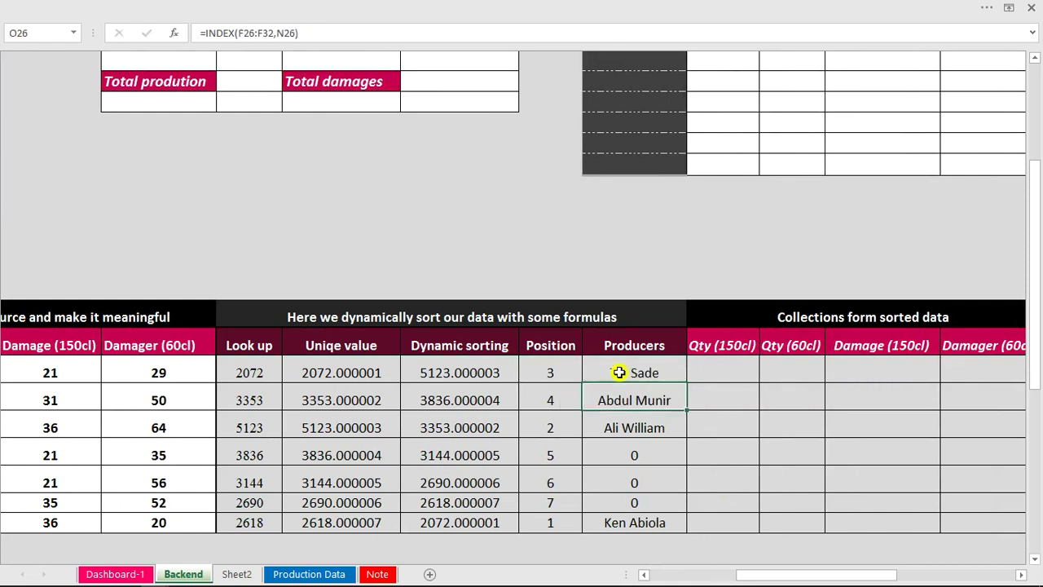
double_click(621, 372)
left_click(699, 434)
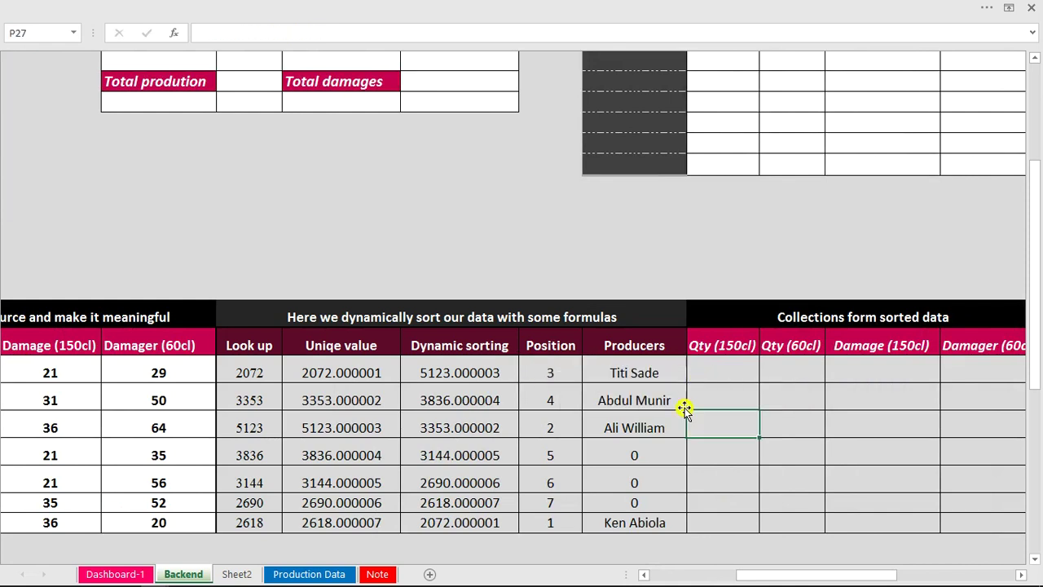
left_click(673, 373)
double_click(687, 382)
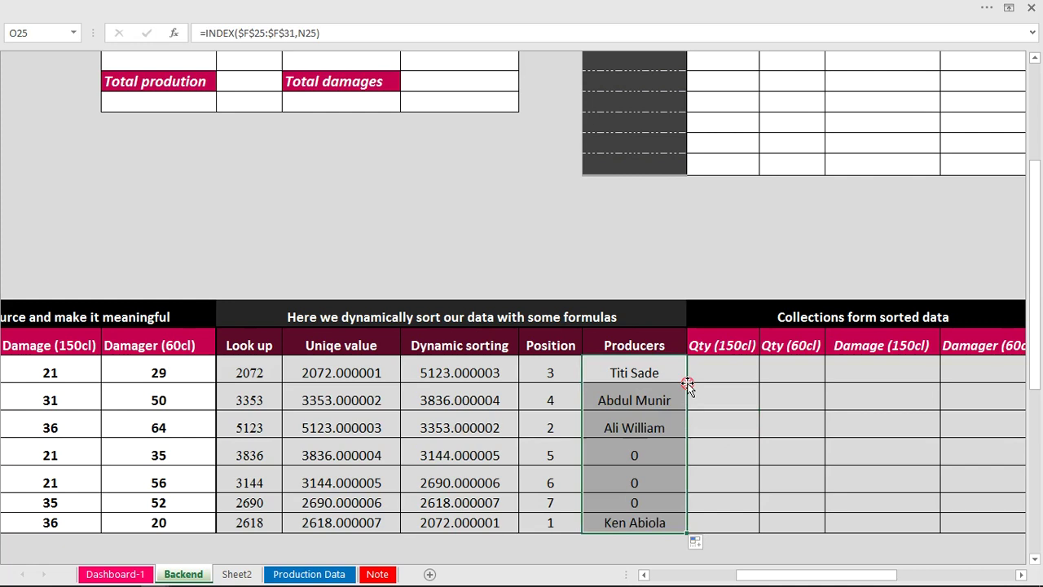
left_click(640, 373)
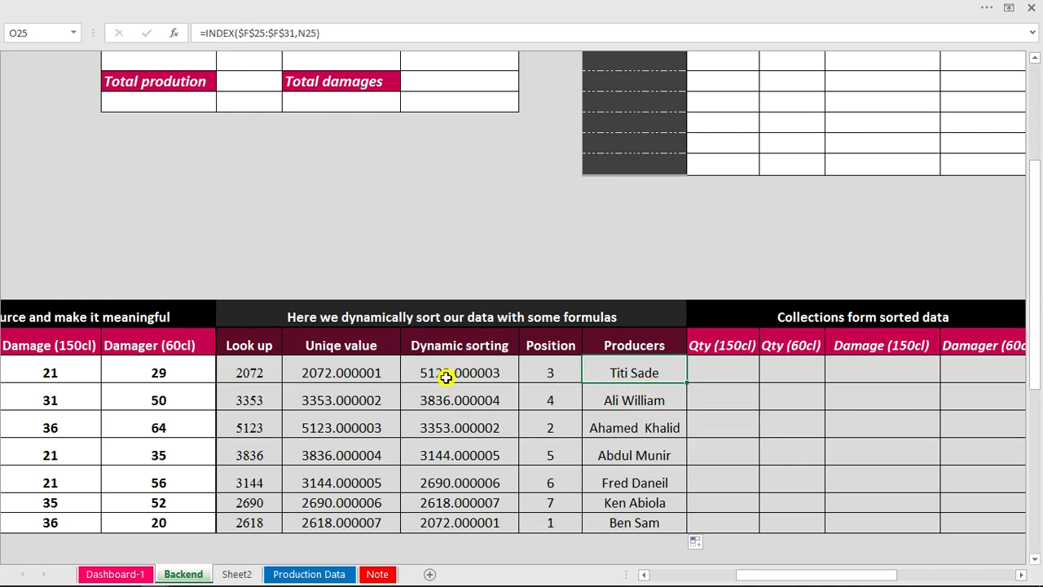
left_click_drag(766, 578, 693, 578)
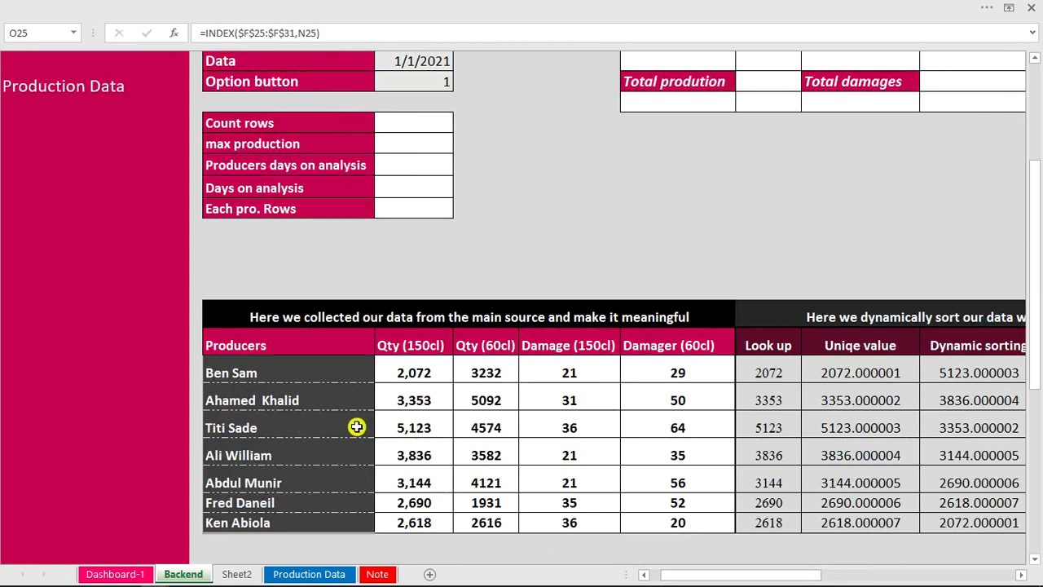
left_click_drag(314, 427, 402, 427)
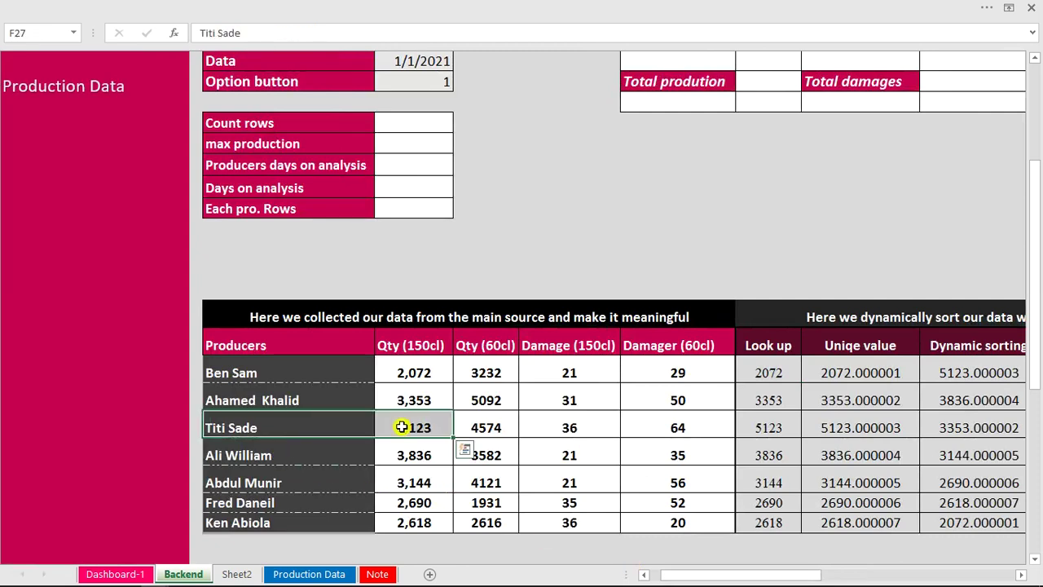
left_click(657, 422)
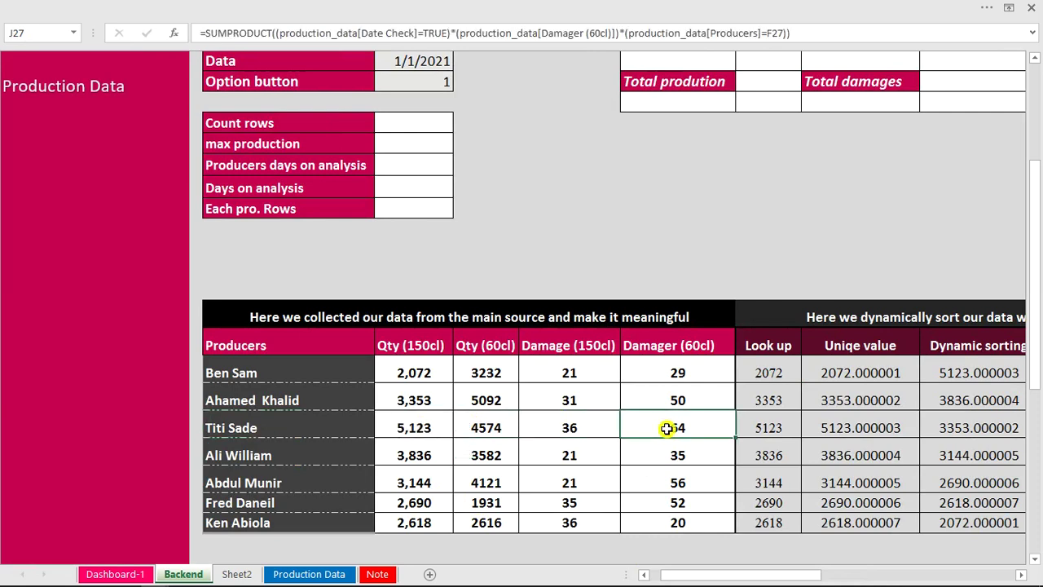
left_click_drag(801, 577, 841, 558)
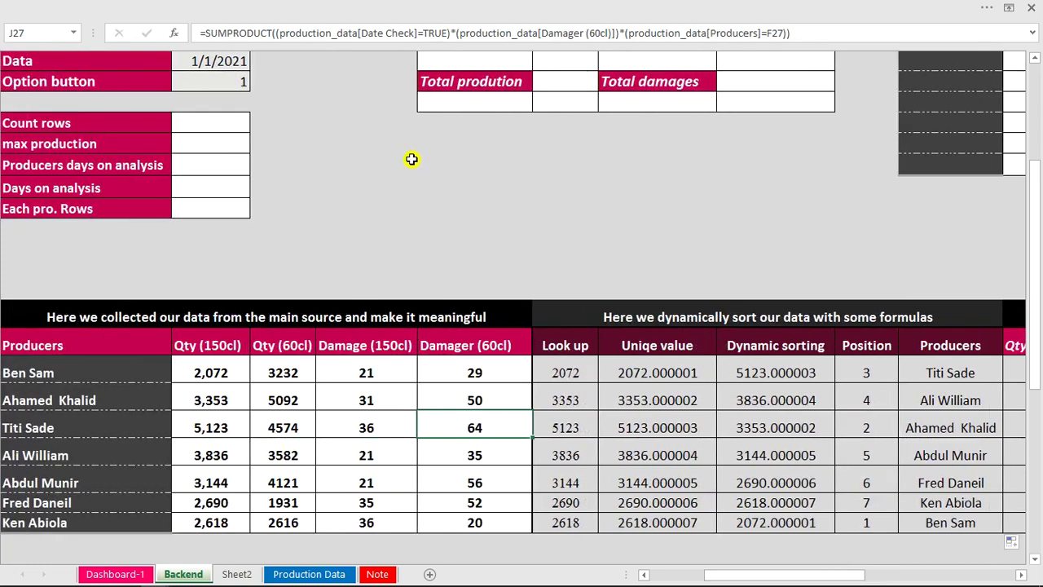
Set the G12 Option button value to 4 and verify the re-sorted Damager (60cl) results.
left_click(233, 79)
type("4")
left_click(449, 226)
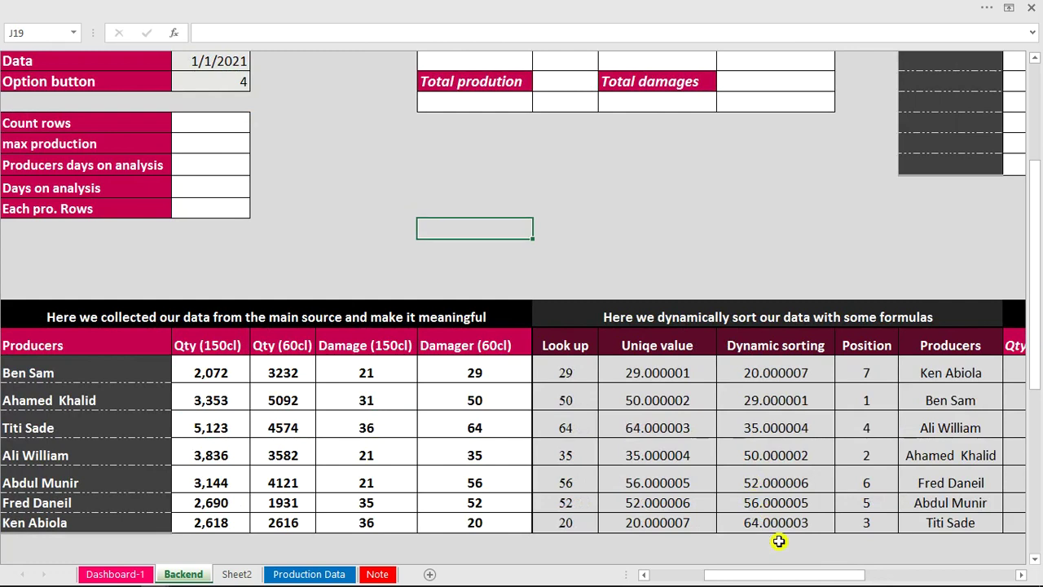
left_click_drag(789, 575, 812, 578)
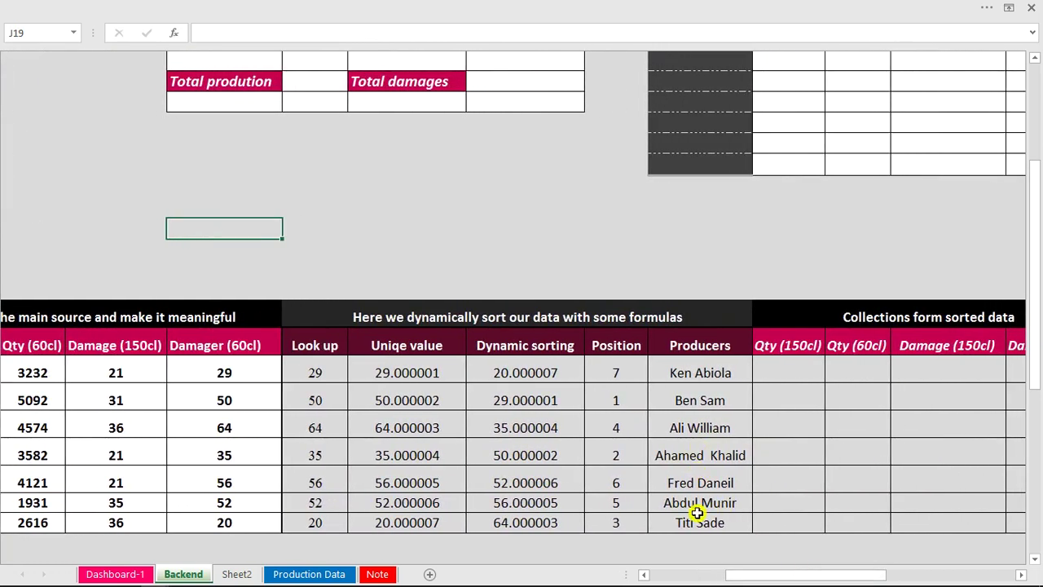
left_click(550, 523)
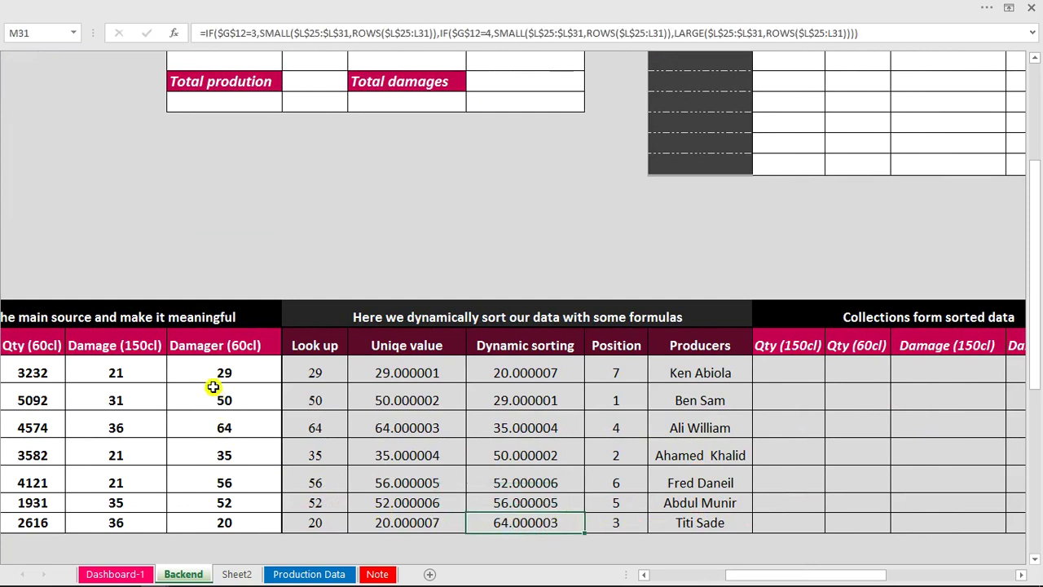
mouse_move(734, 575)
left_mouse_down()
mouse_move(710, 577)
mouse_move(721, 580)
left_mouse_up()
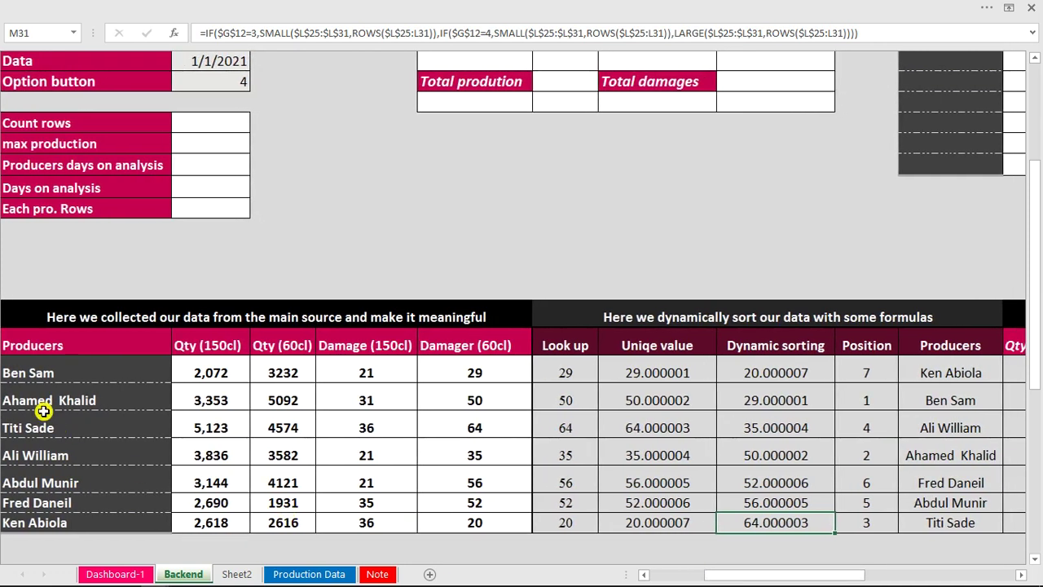
left_click(475, 428)
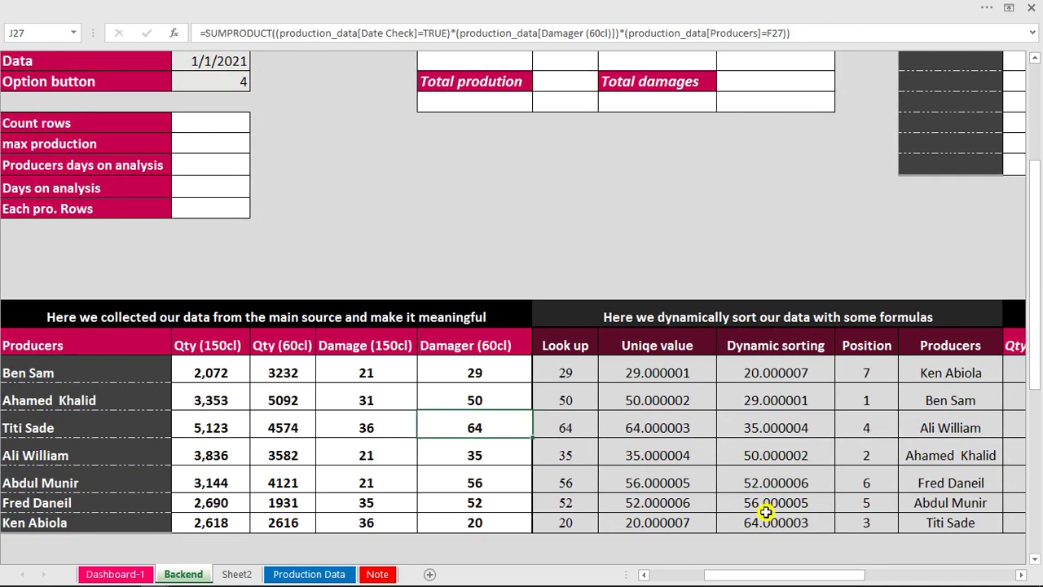
left_click_drag(782, 573, 805, 575)
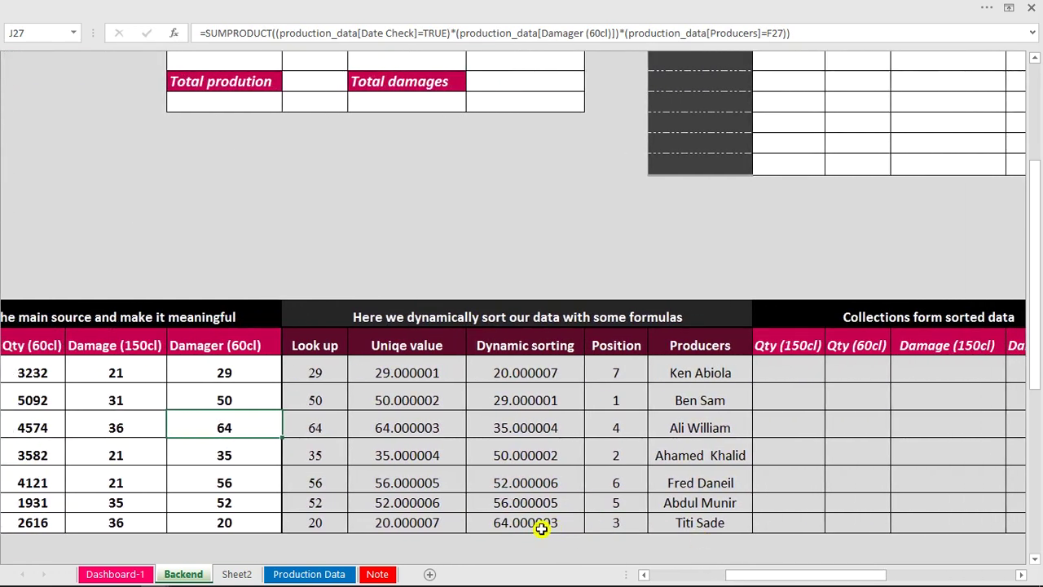
left_click(611, 525)
left_click_drag(775, 578, 733, 578)
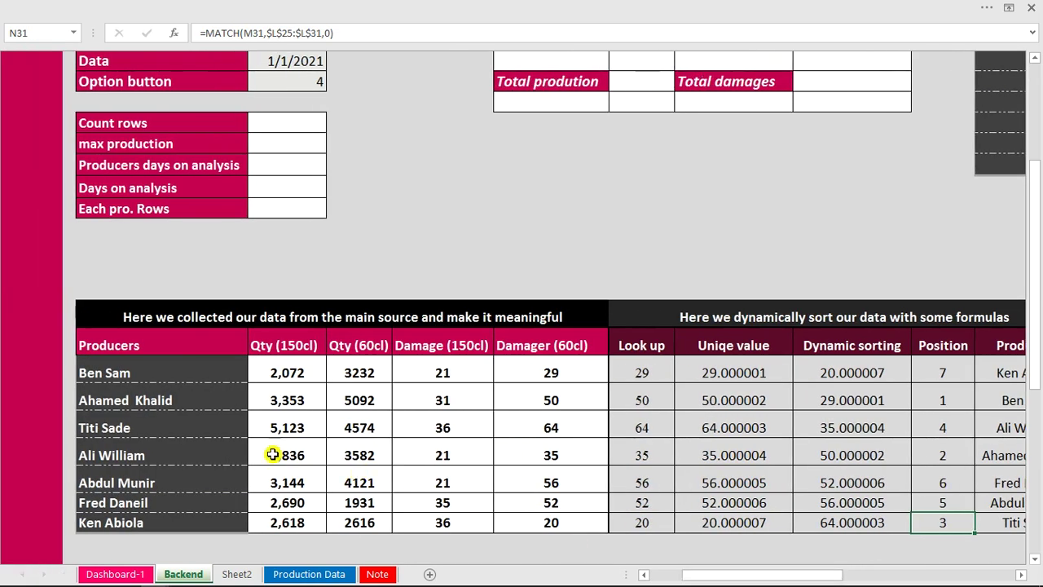
left_click(212, 428)
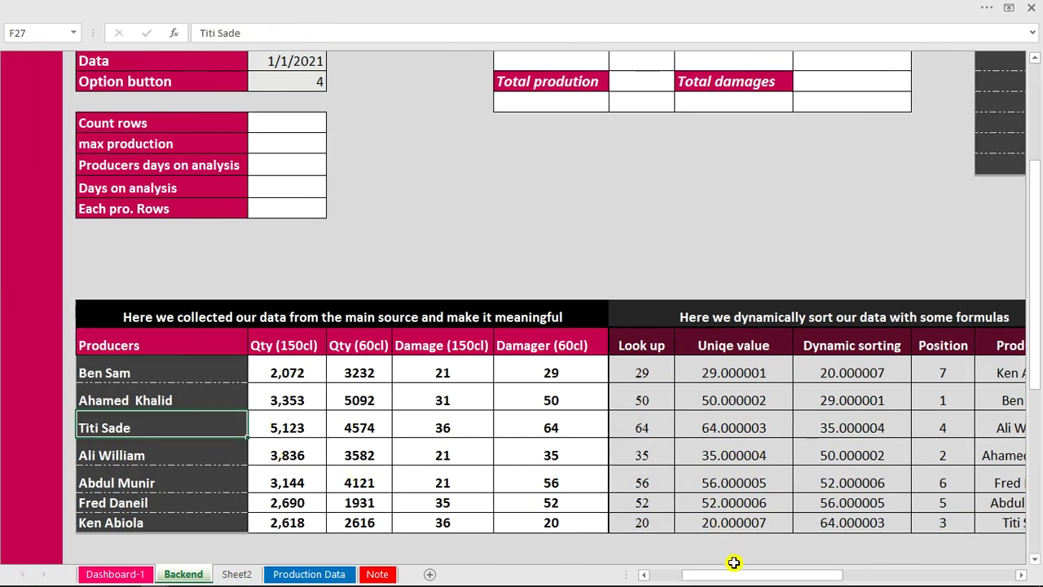
left_click_drag(784, 580, 845, 577)
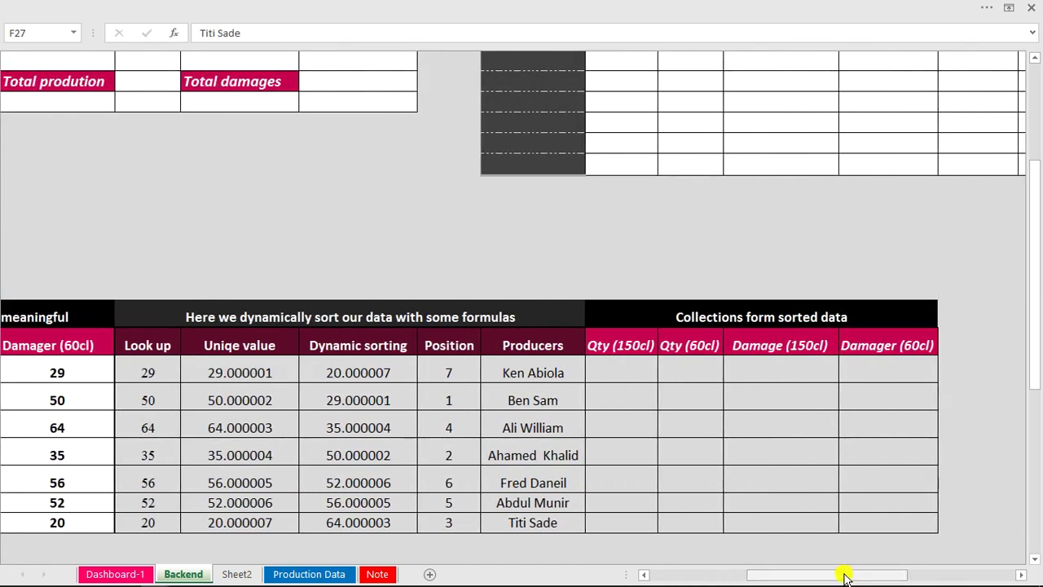
left_click(629, 375)
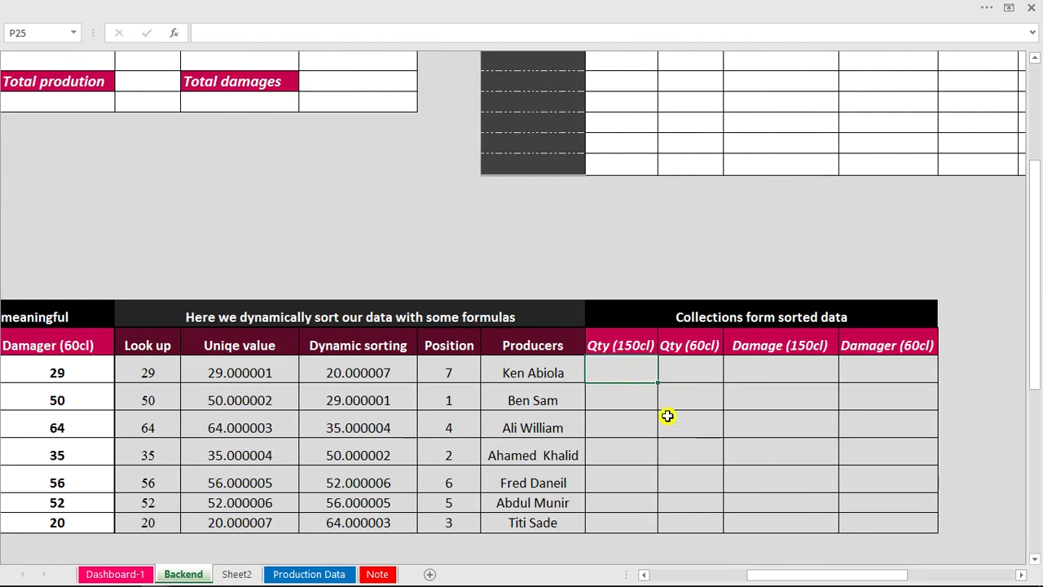
In P25 begin an INDEX formula over the producer data range F25:J31.
type("=ind")
key("Tab")
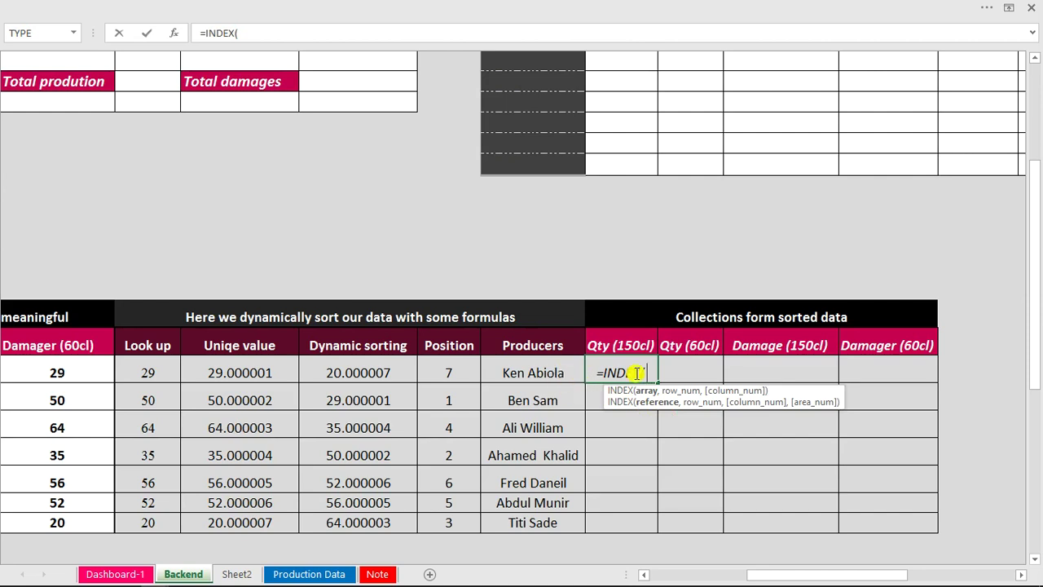
left_click_drag(782, 577, 729, 577)
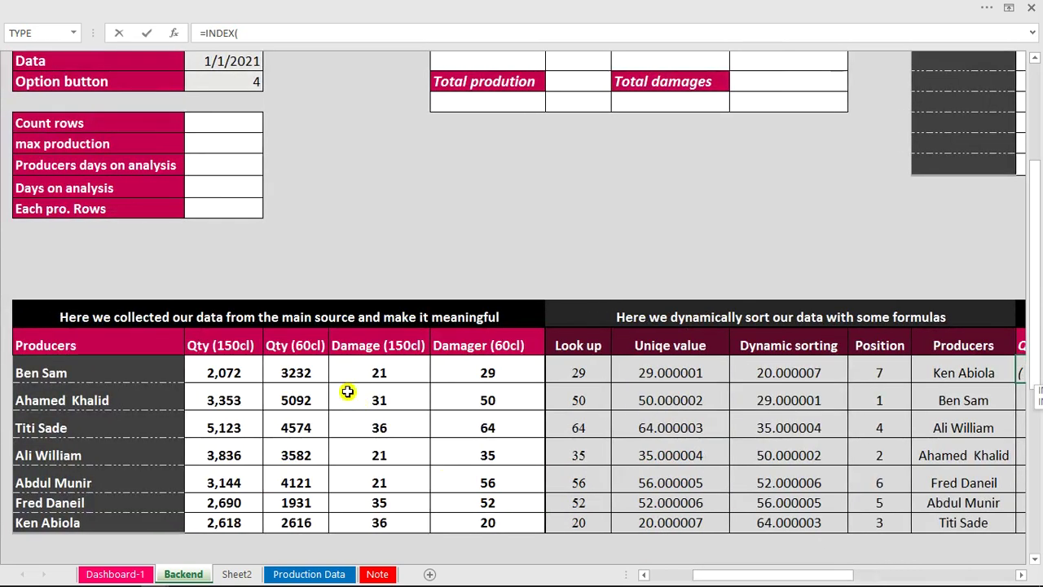
left_click(236, 371)
left_click_drag(244, 371, 494, 519)
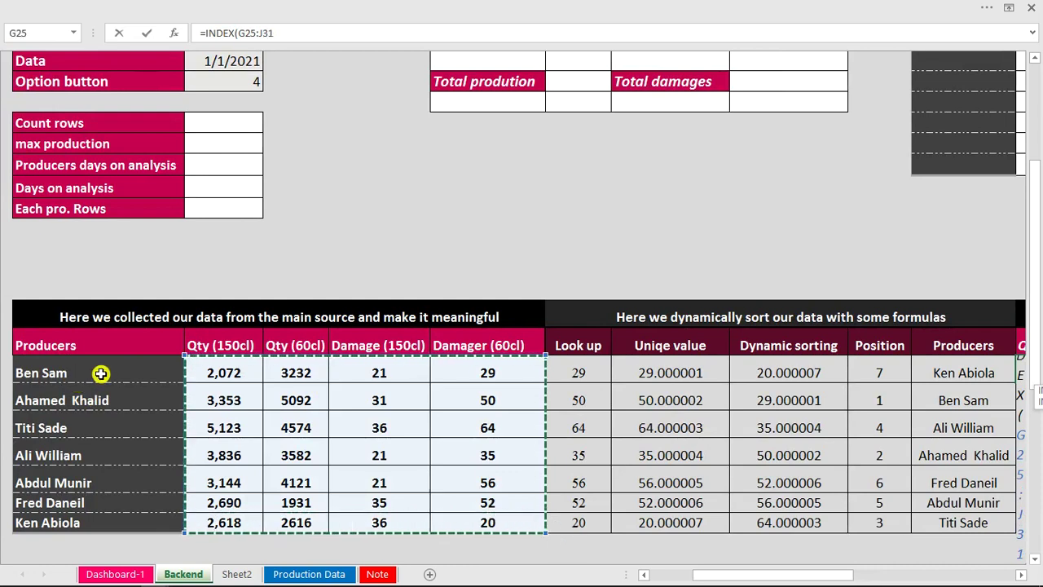
left_click_drag(84, 369, 464, 528)
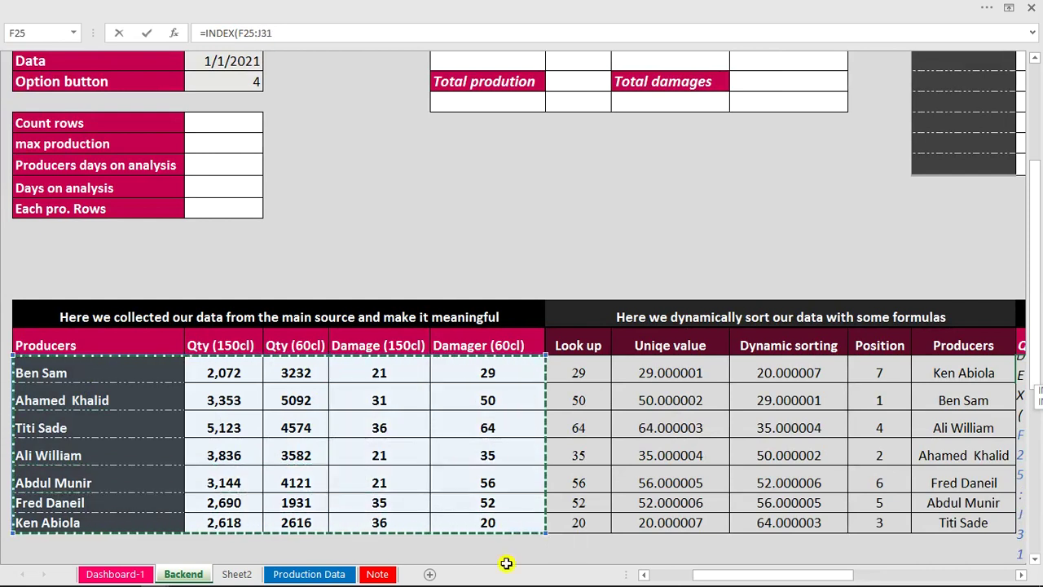
left_click_drag(756, 576, 822, 575)
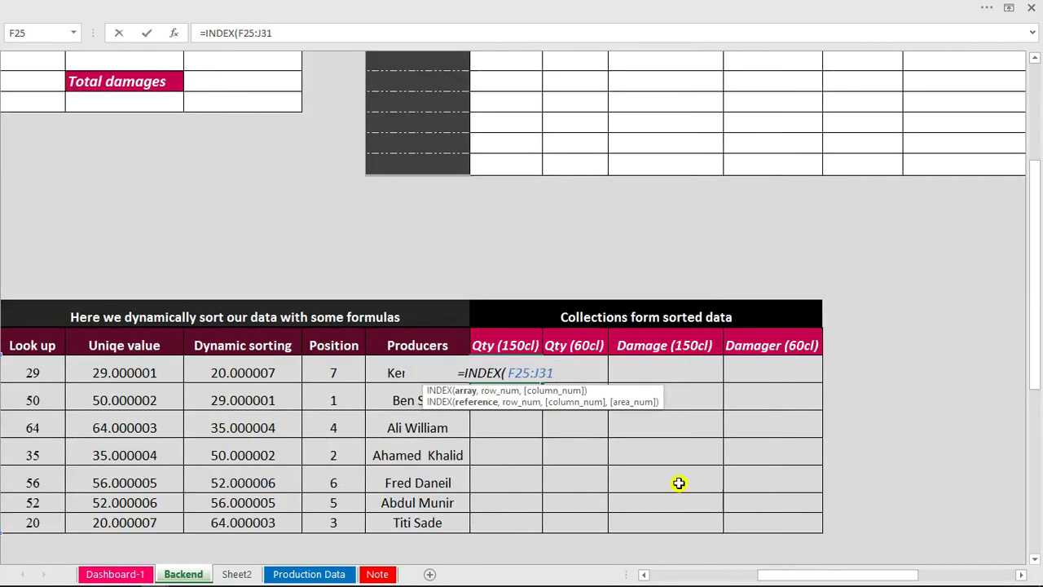
Add MATCH(O25, to the formula and lock the data range as $F$25:$J$31.
type(",")
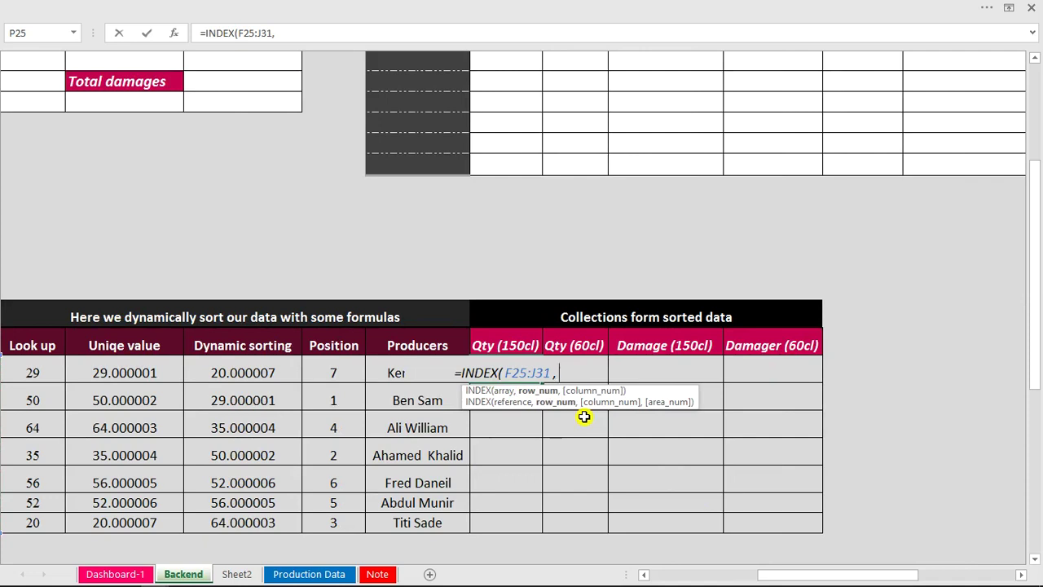
type("ma")
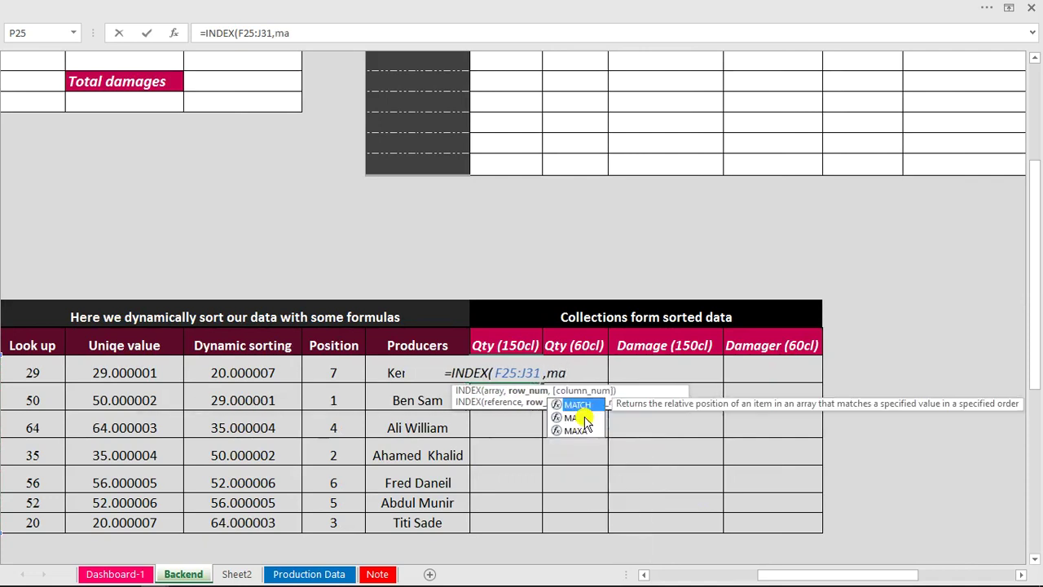
key("Tab")
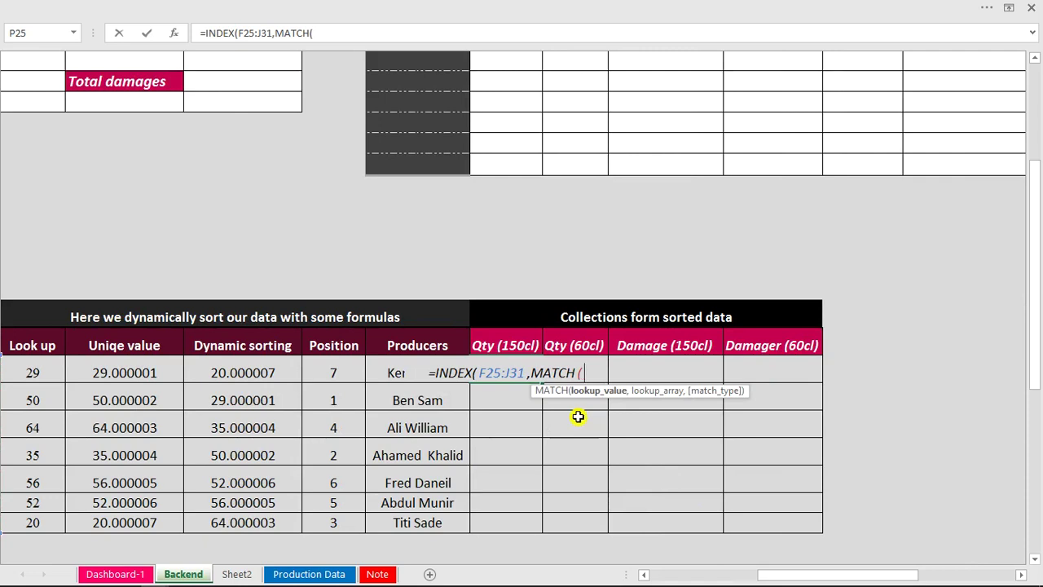
left_click(391, 372)
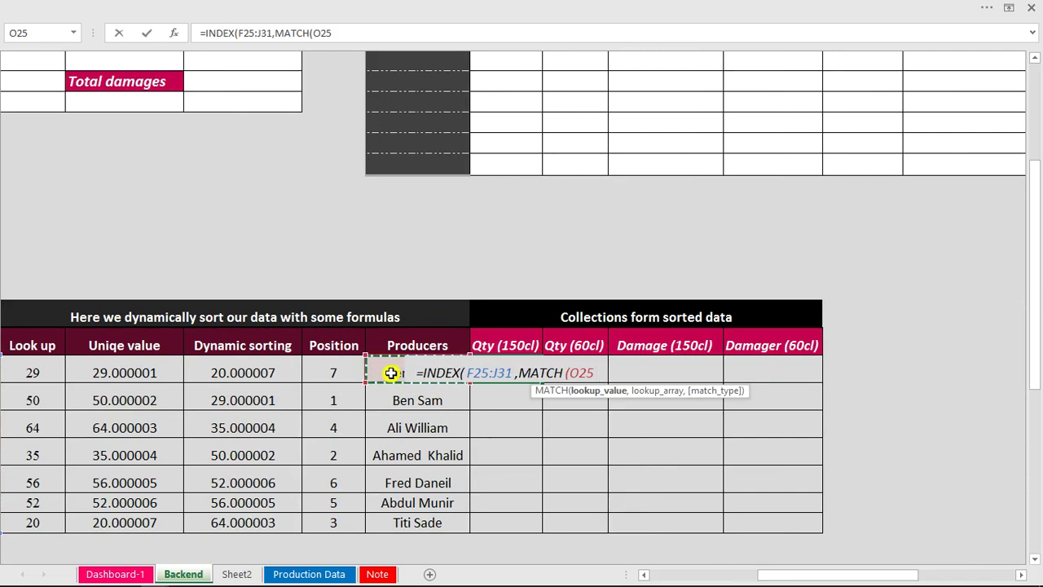
left_click(460, 373)
key("F4")
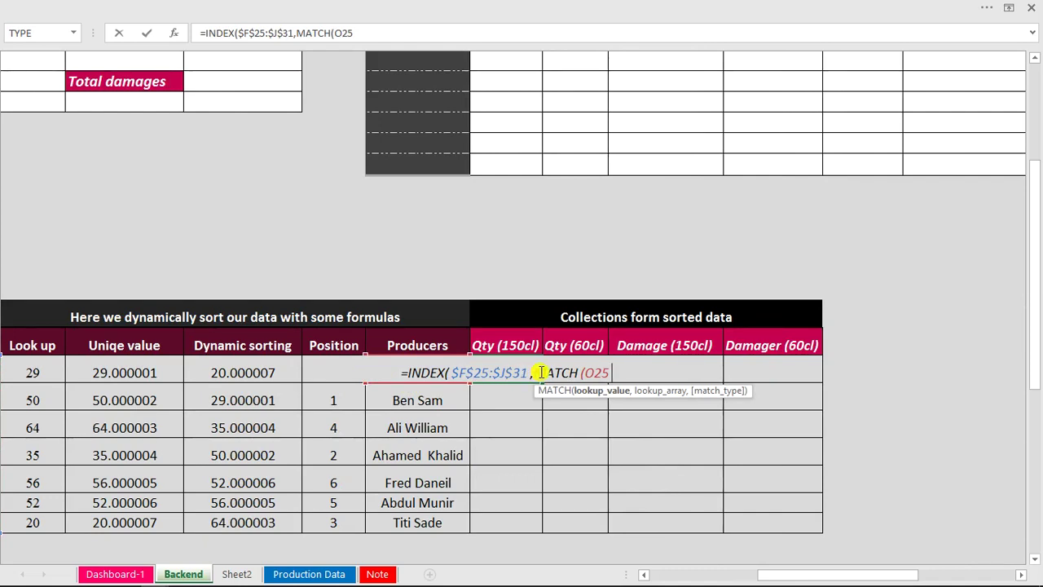
key("BackSpace")
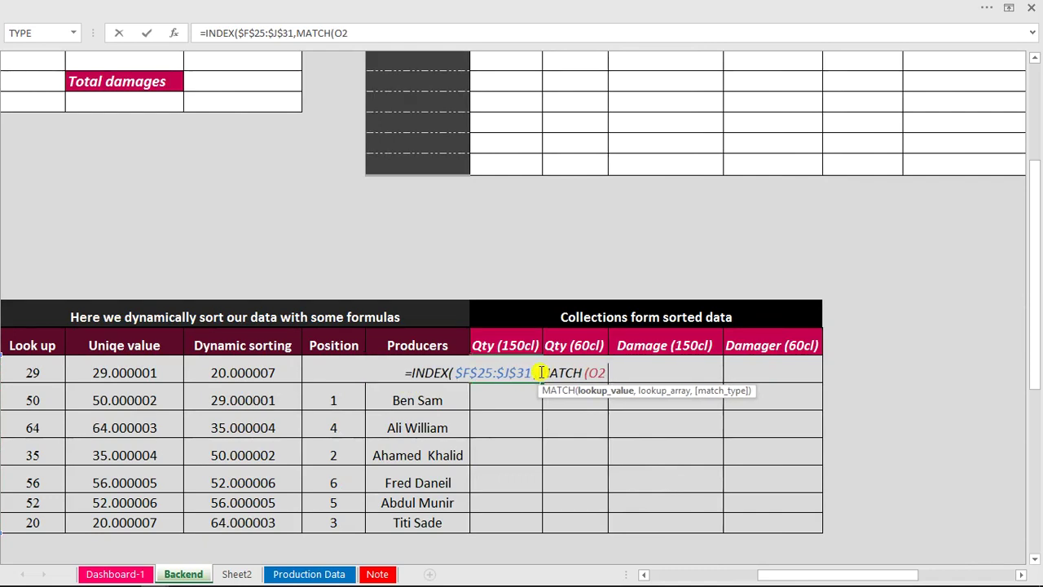
type("5")
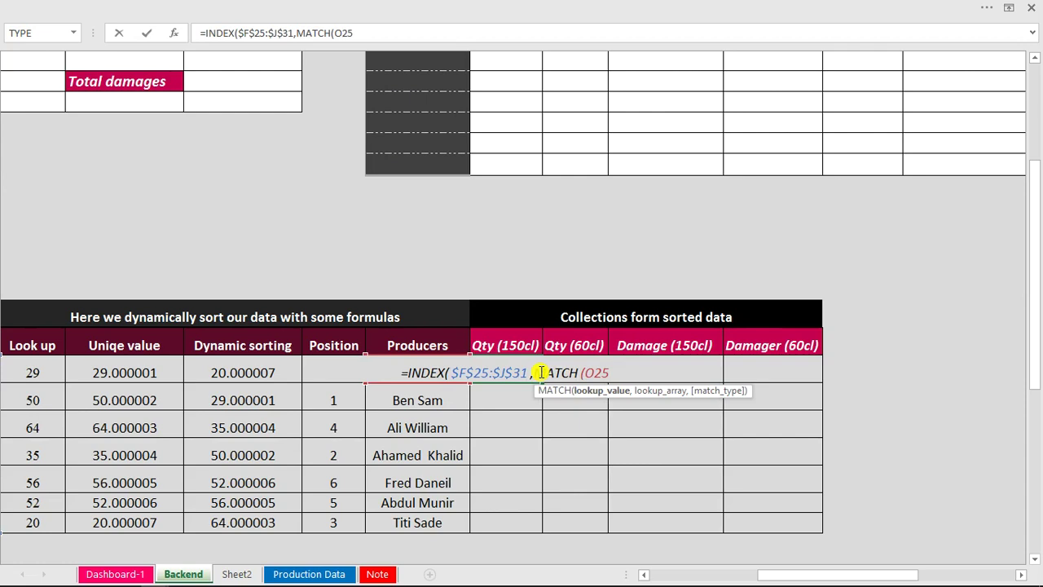
type(",")
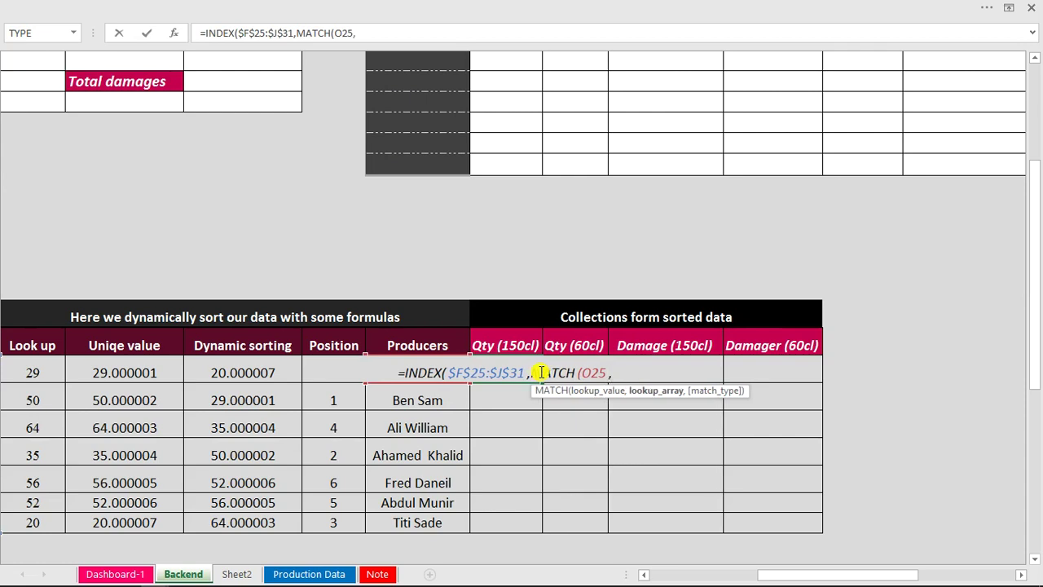
Complete the row MATCH as an exact match against producer names F25:F31.
left_click_drag(817, 576, 707, 577)
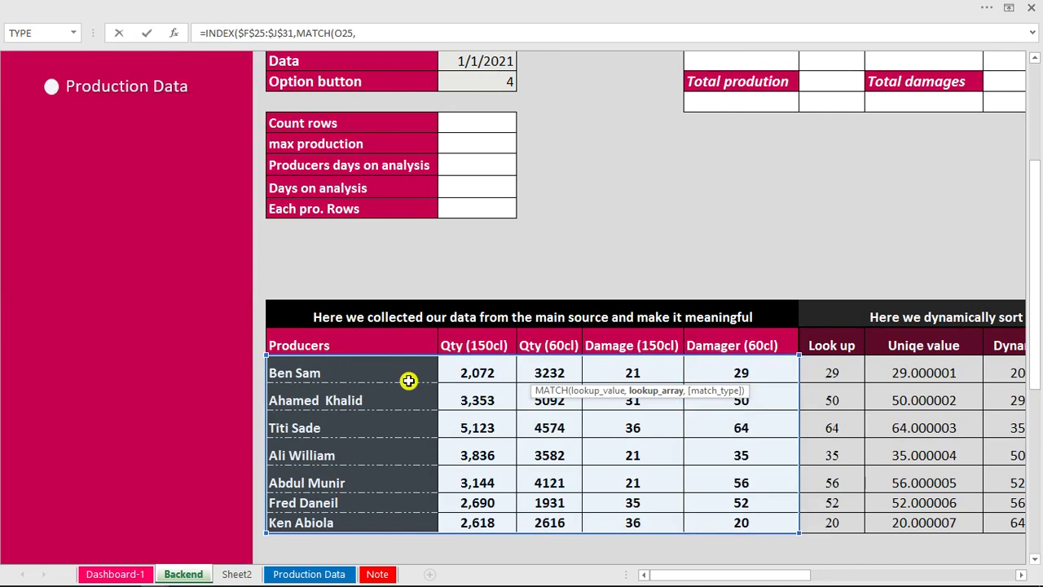
left_click_drag(383, 372, 383, 521)
left_click_drag(712, 580, 813, 560)
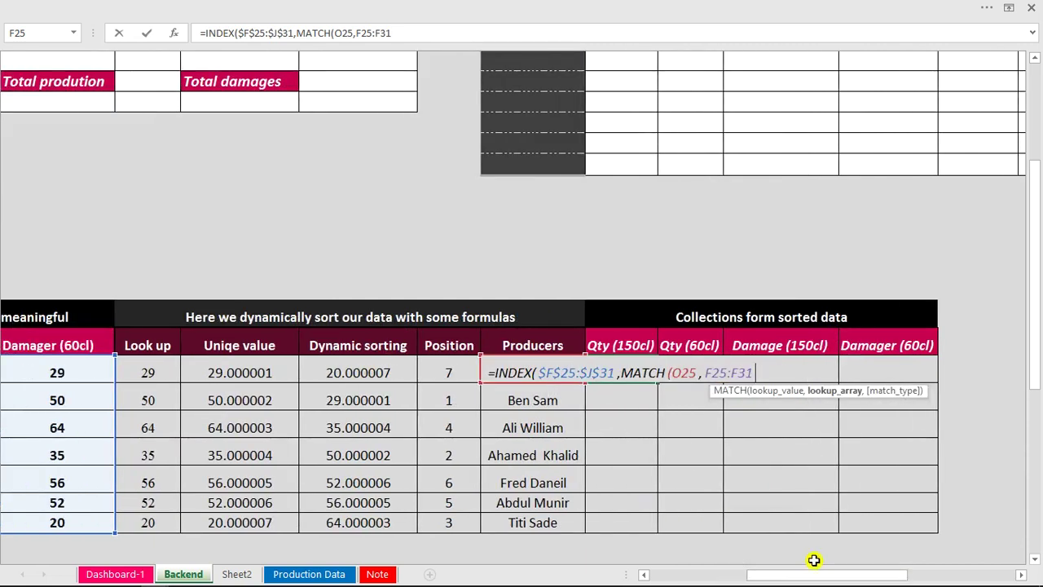
type(",")
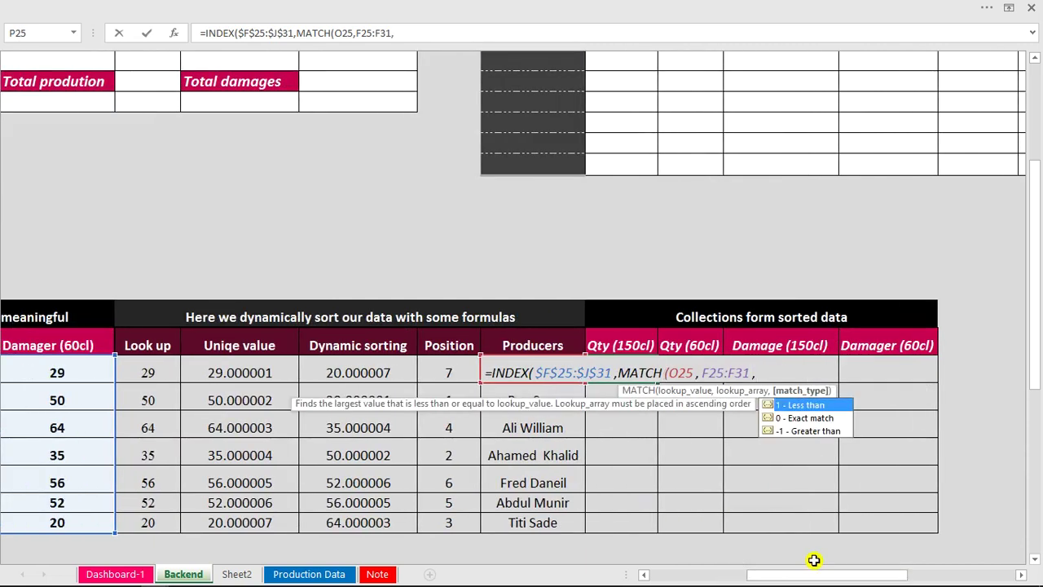
type("=")
key("BackSpace")
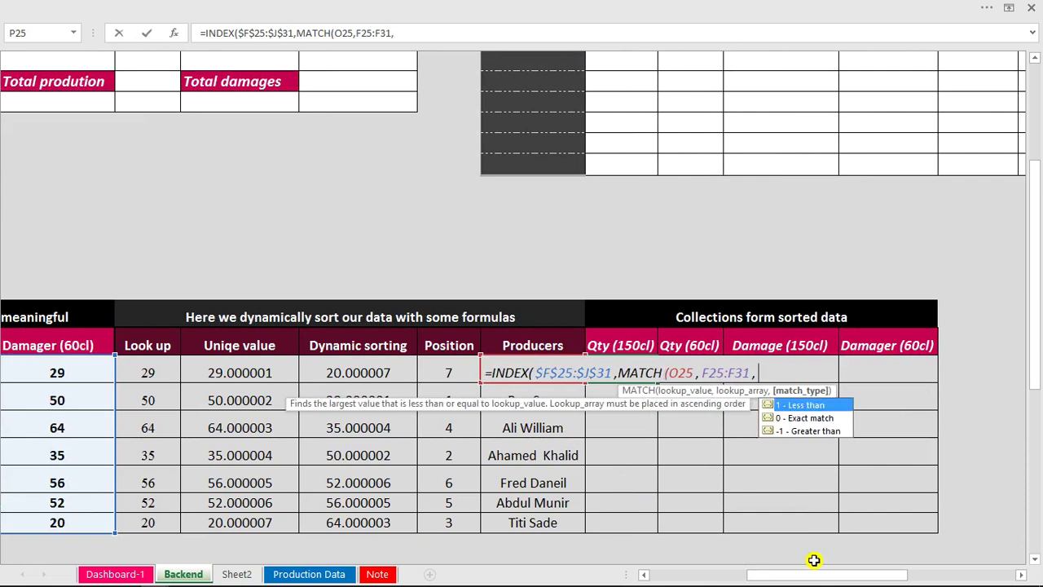
type("0")
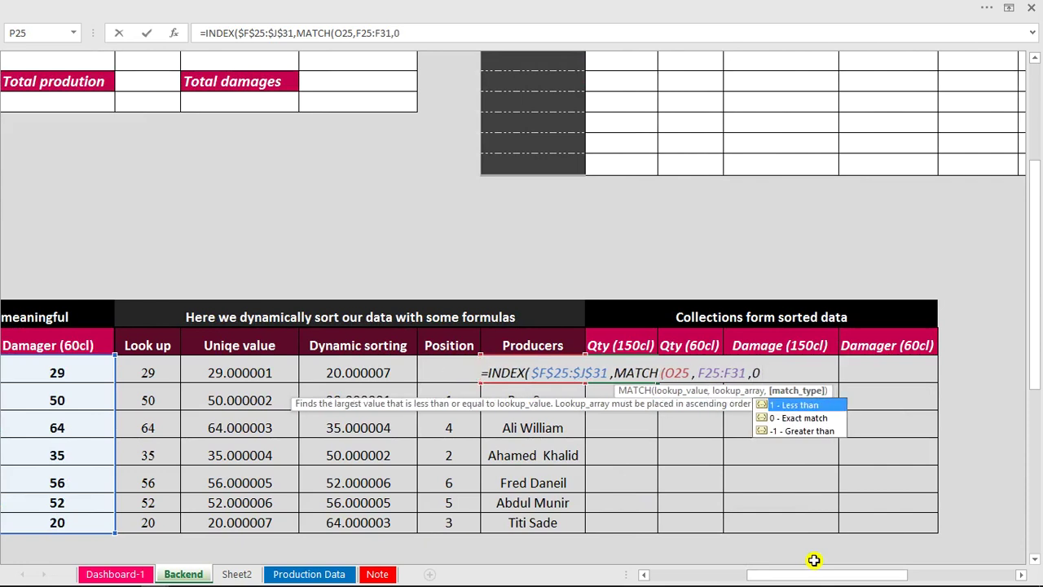
type(")")
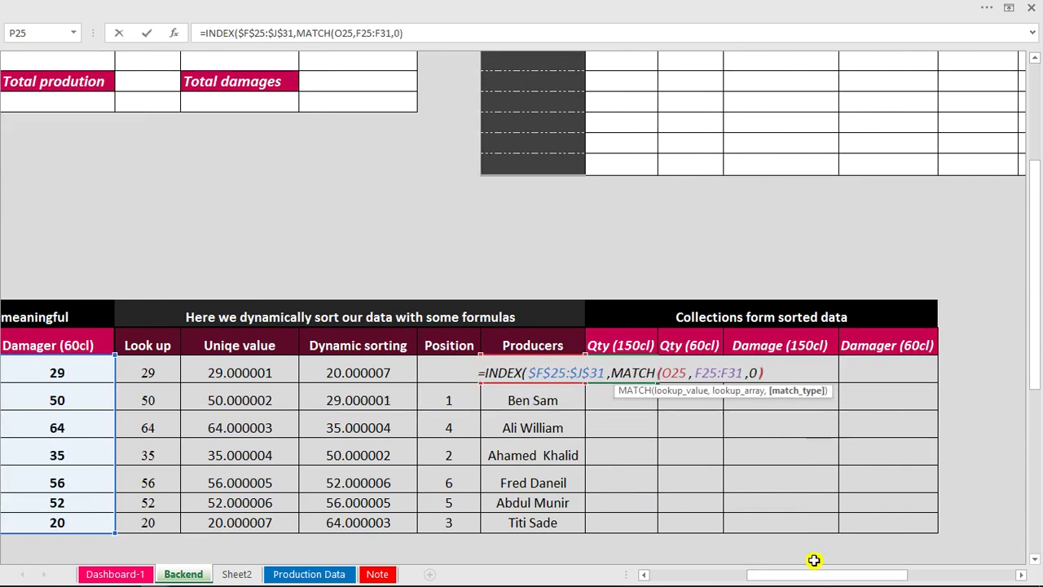
type(",")
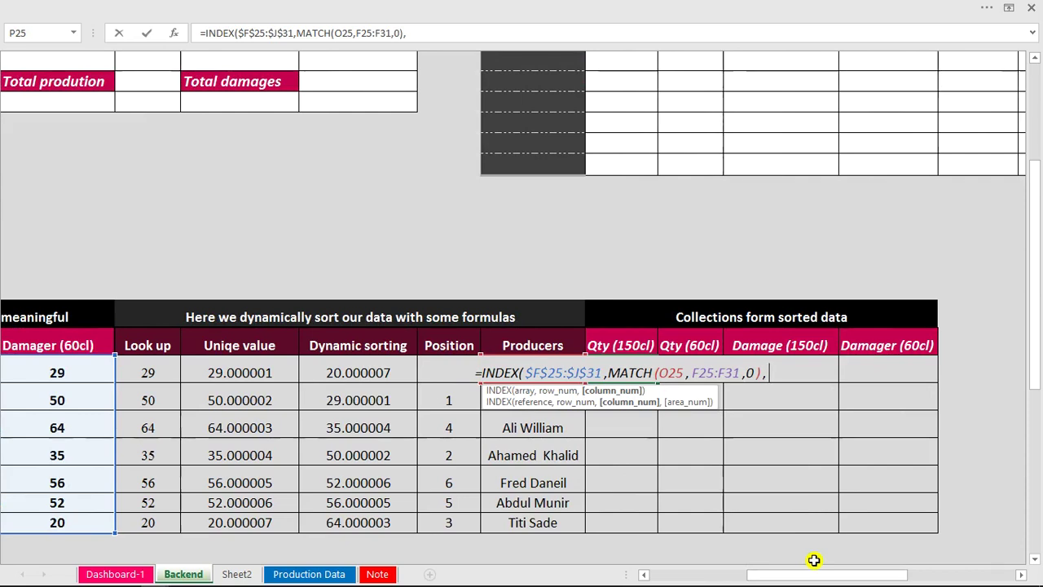
Lock the names range as $F$25:$F$31 and start a second MATCH on header P24.
type("ma")
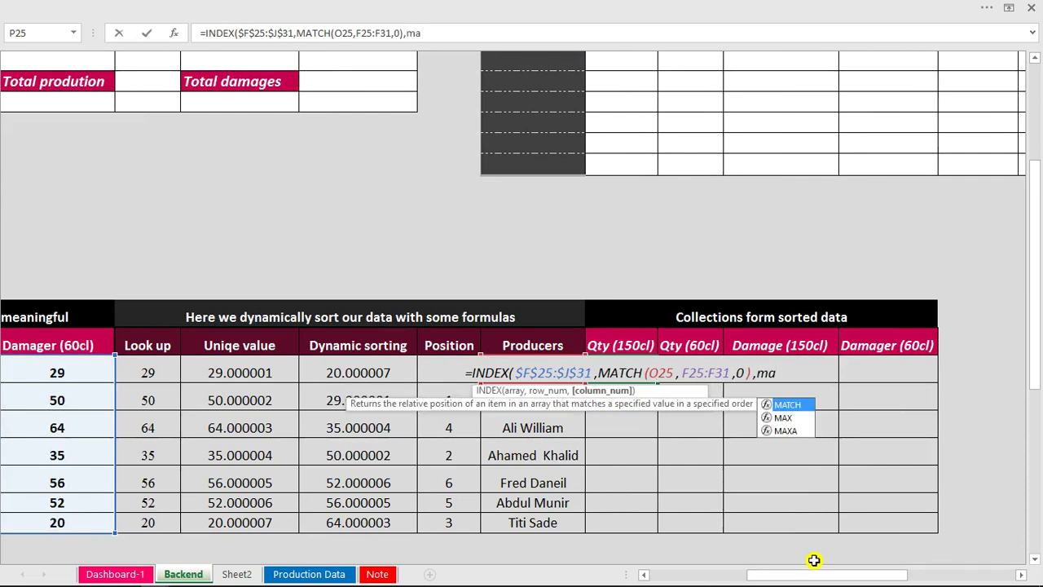
key("Tab")
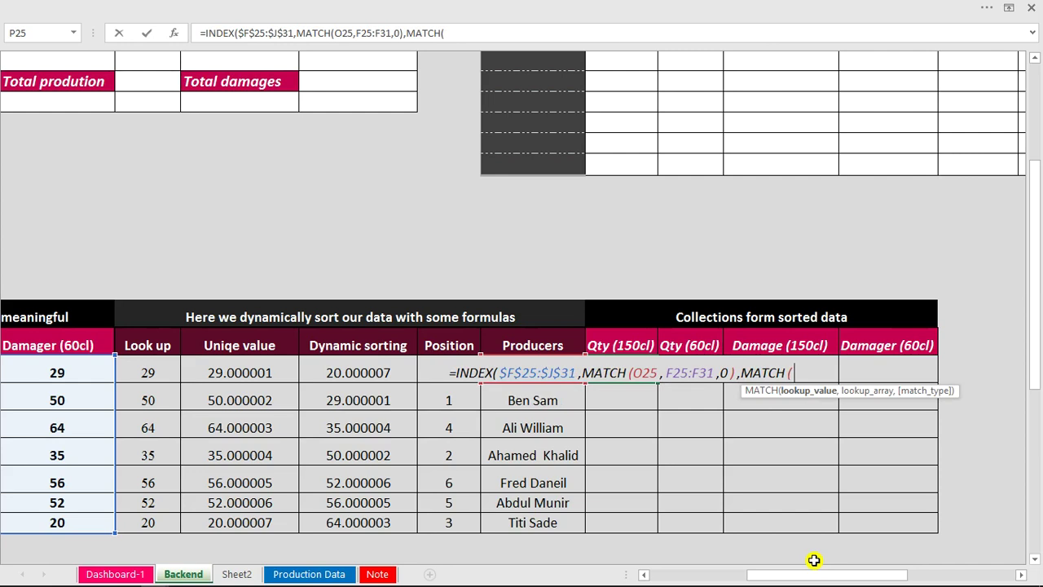
left_click(668, 372)
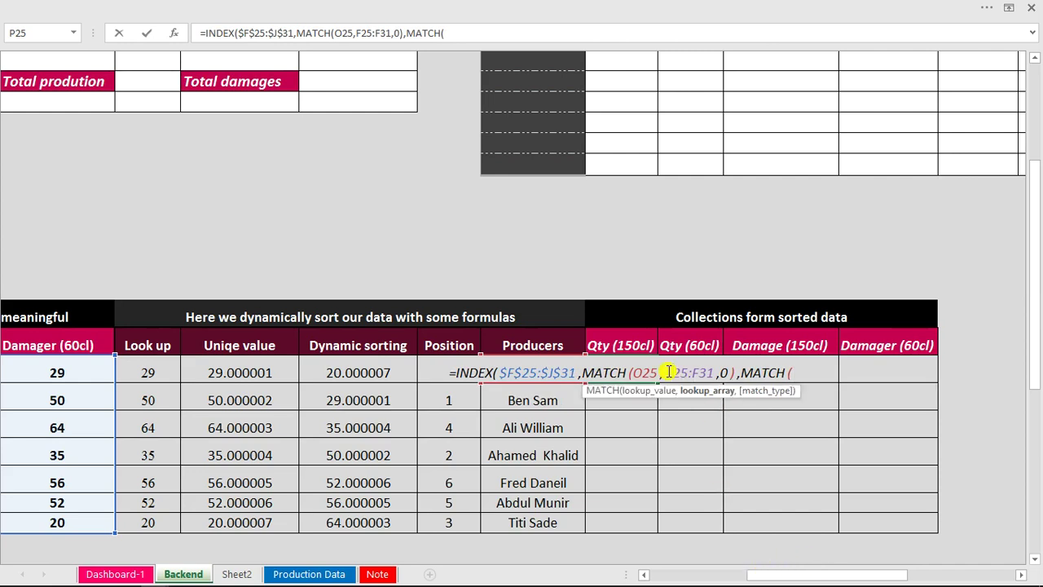
type("$")
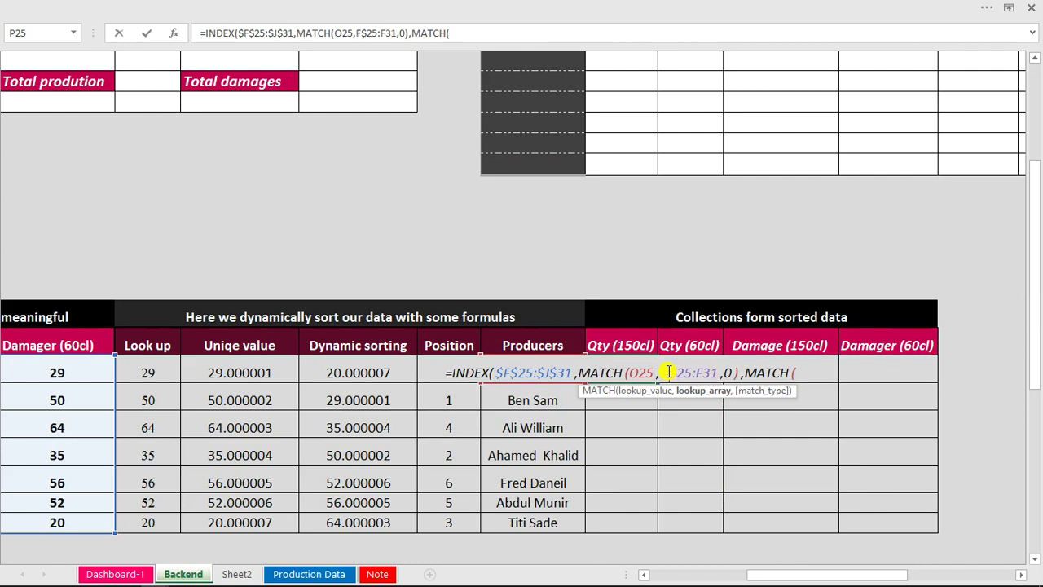
type("$")
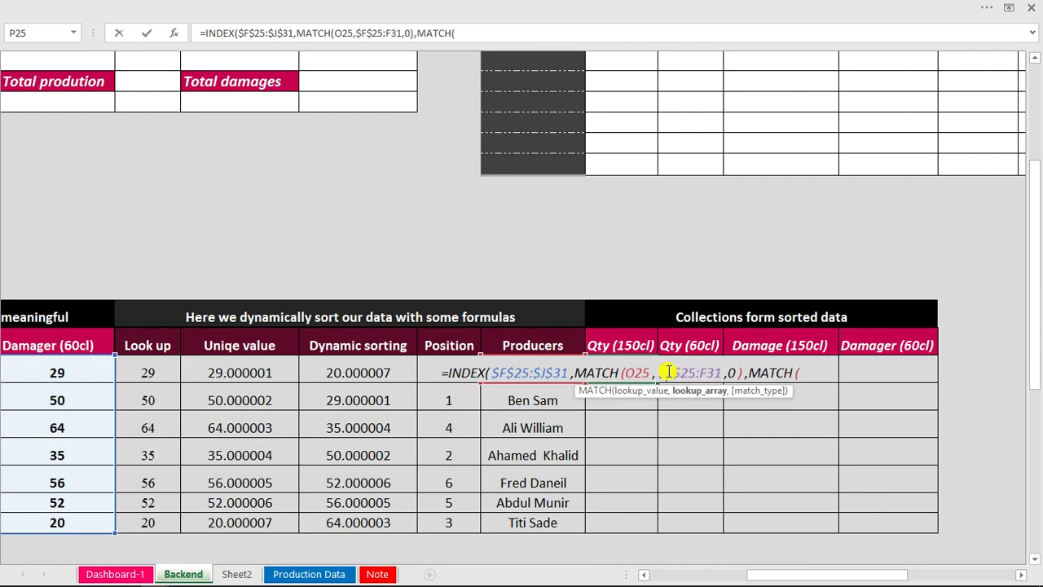
type("$")
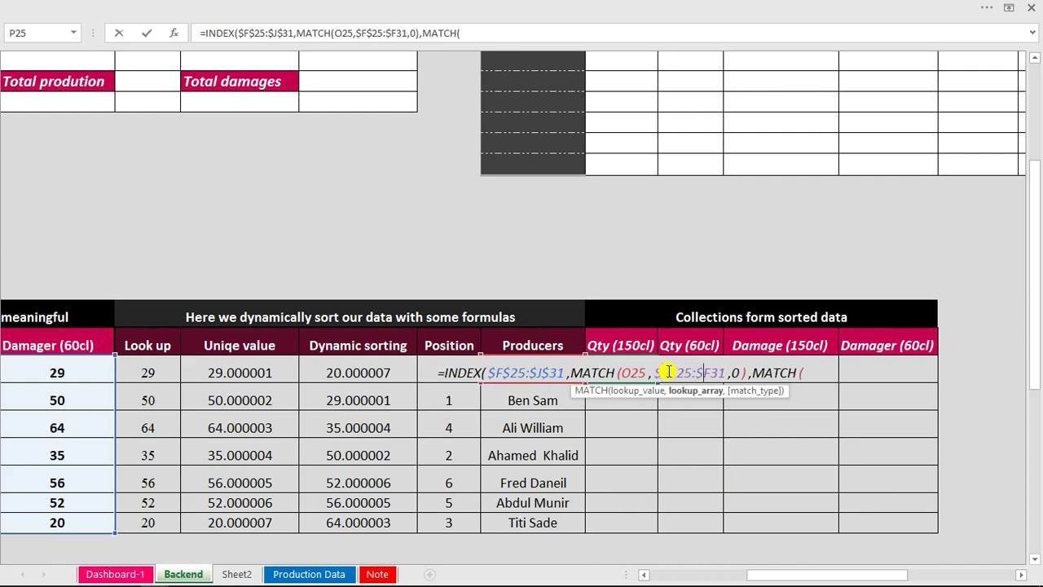
type("$")
key("End")
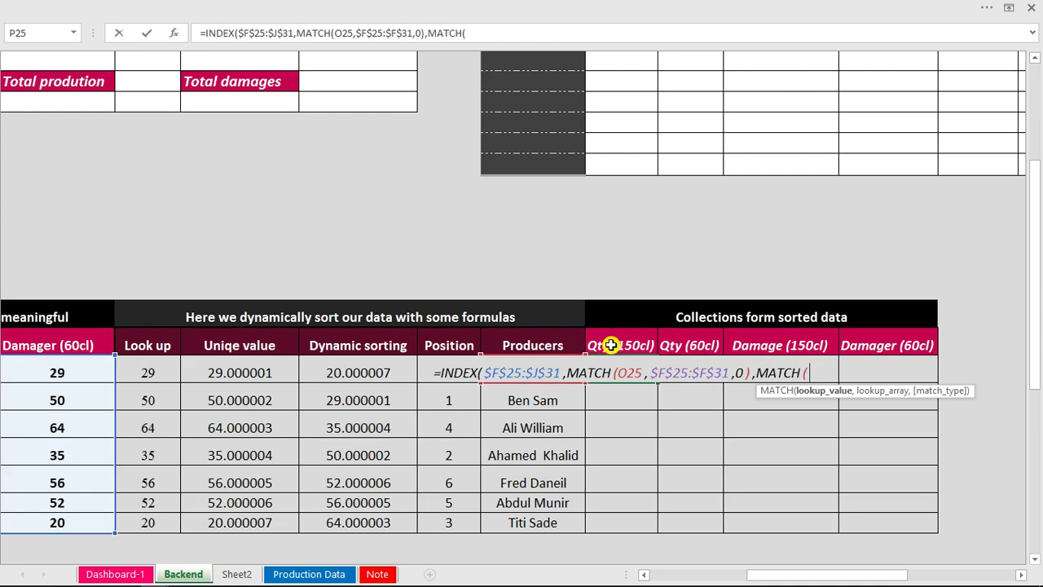
left_click(610, 345)
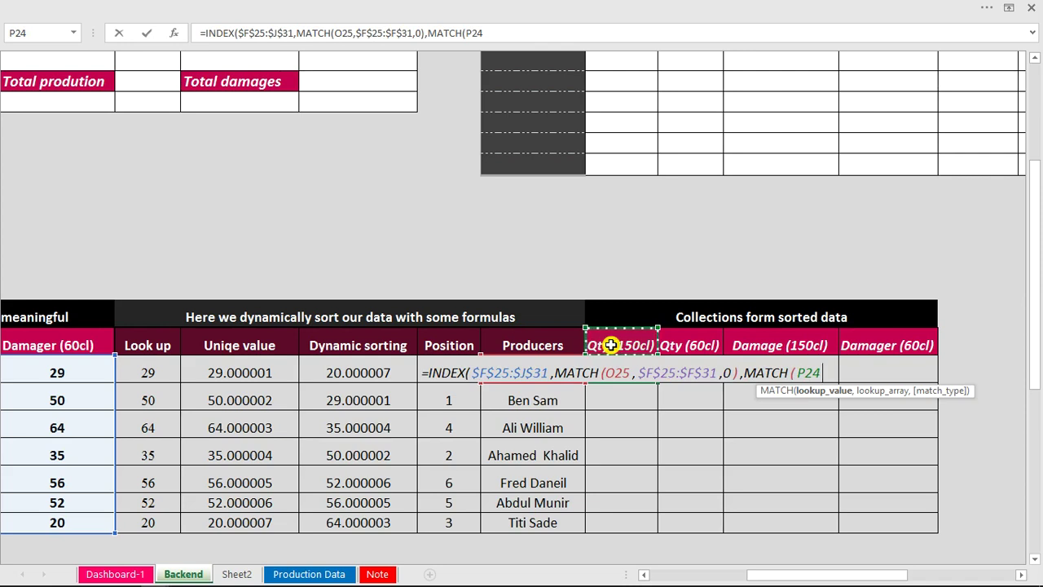
type(",")
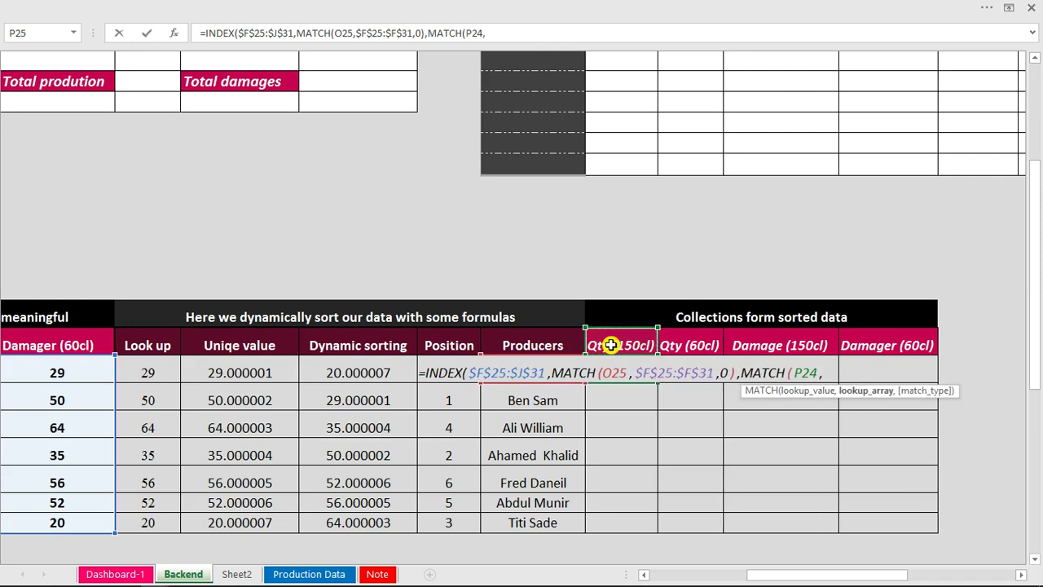
Finish the column MATCH against header range F24:J24 with exact match, then anchor the references.
left_click_drag(785, 574, 737, 577)
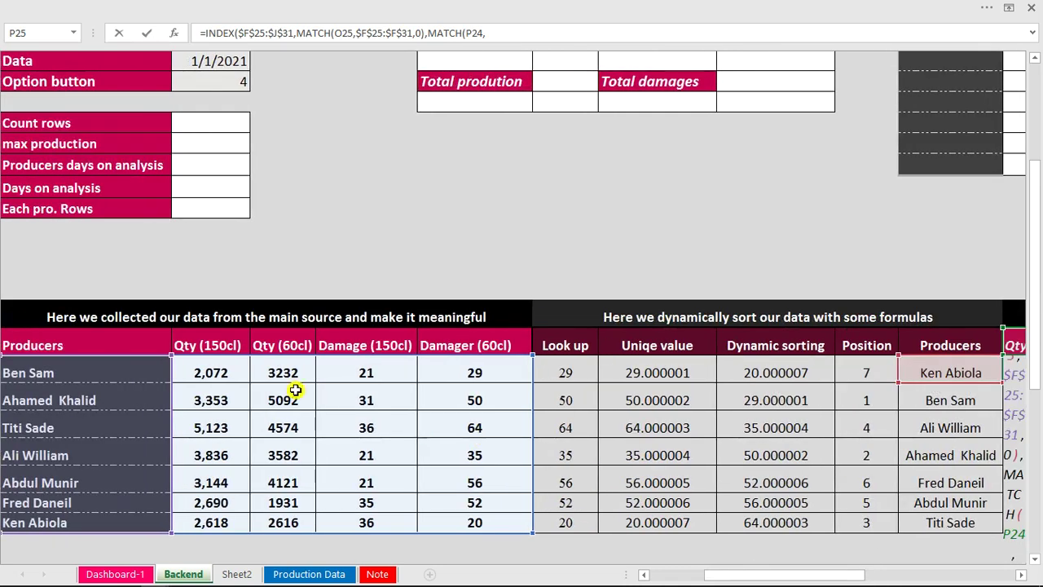
left_click_drag(203, 345, 518, 345)
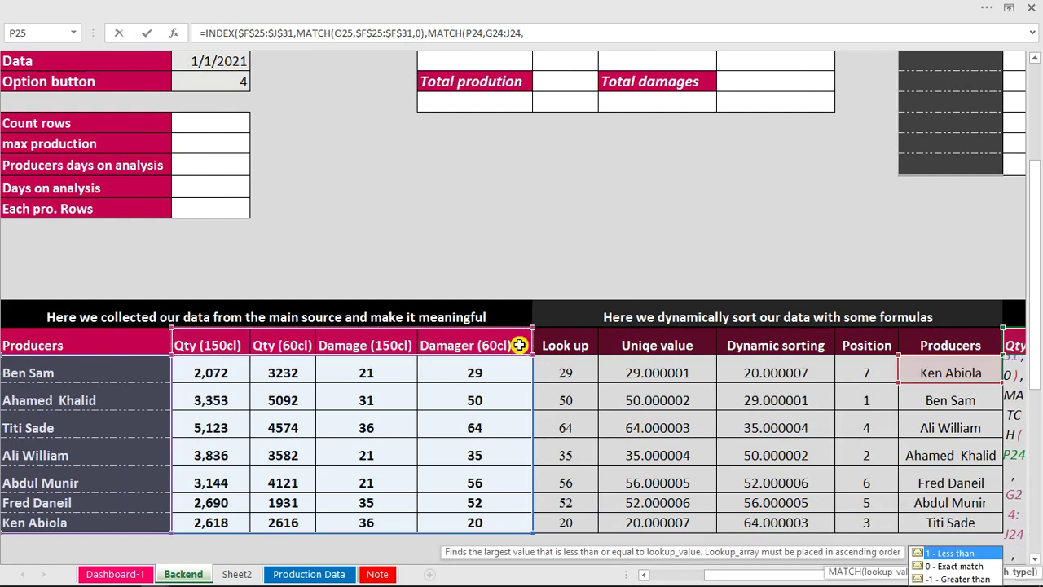
left_click_drag(799, 581, 873, 574)
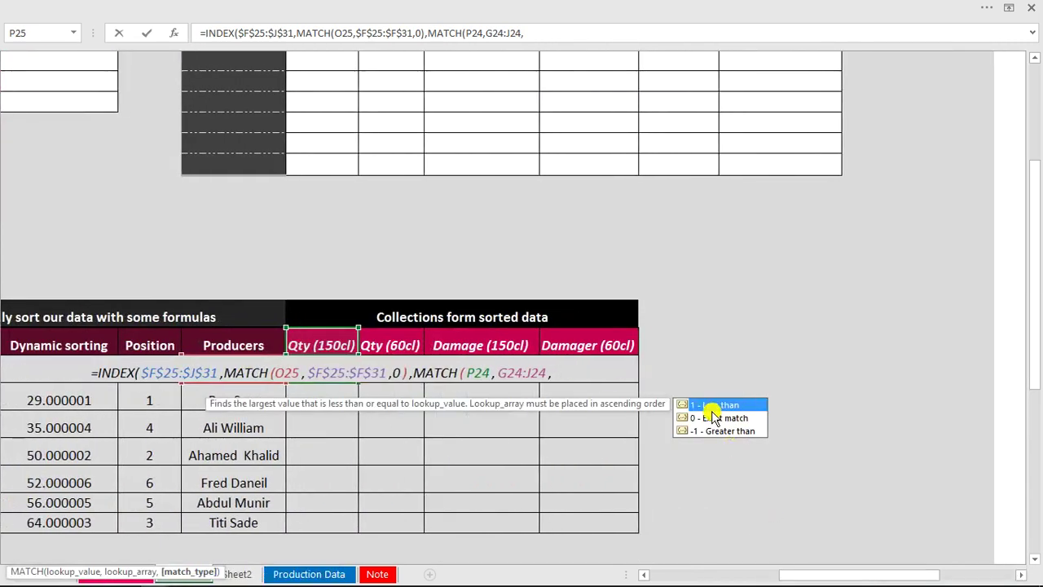
type("0")
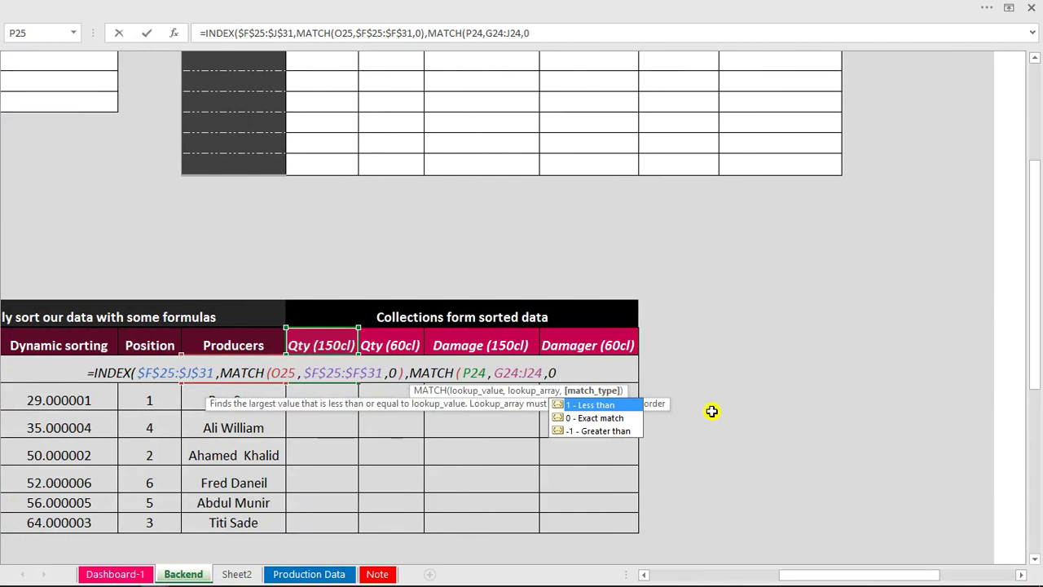
type(")")
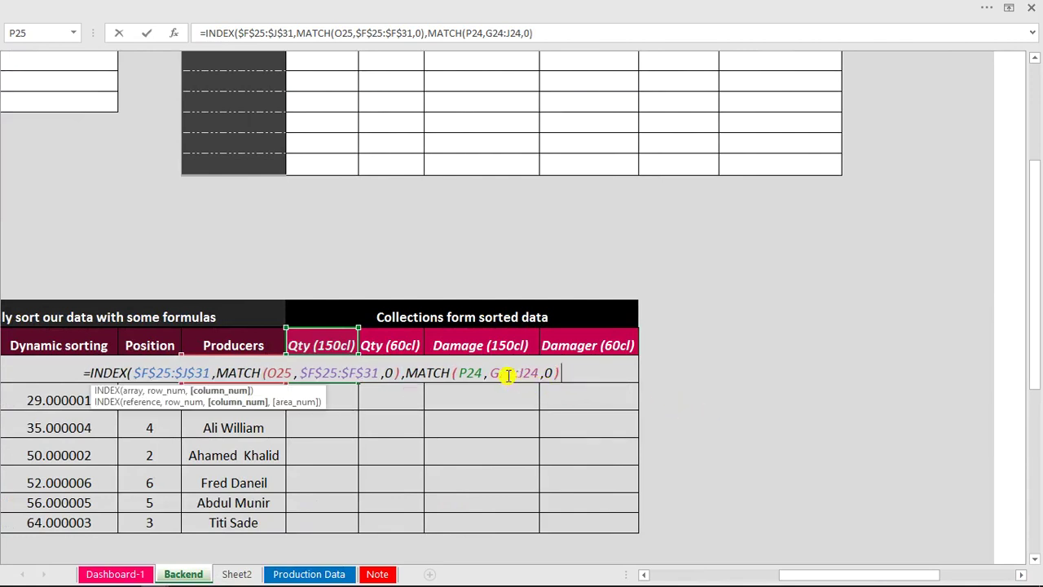
left_click(495, 372)
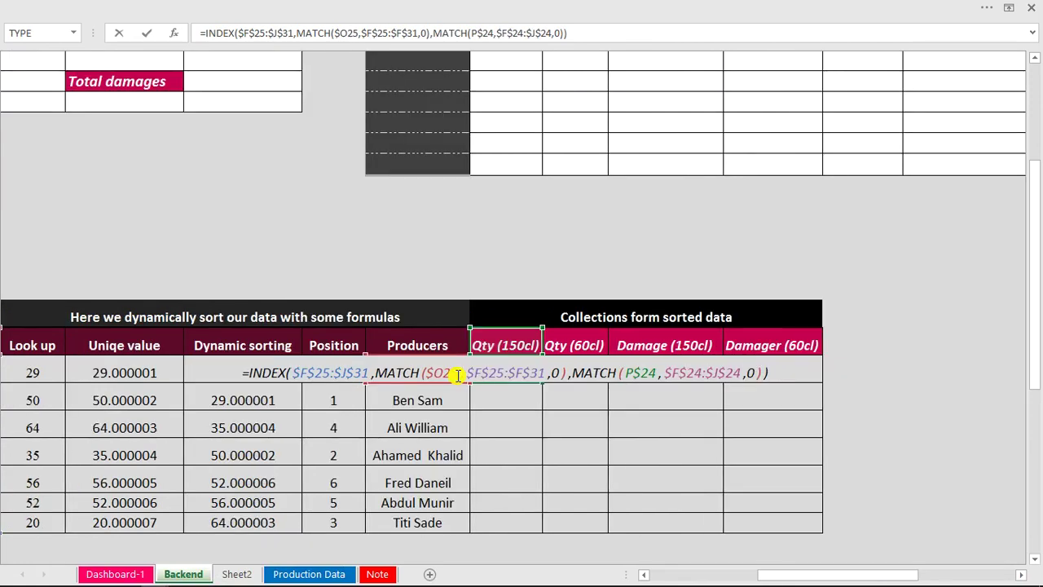
left_click(298, 374)
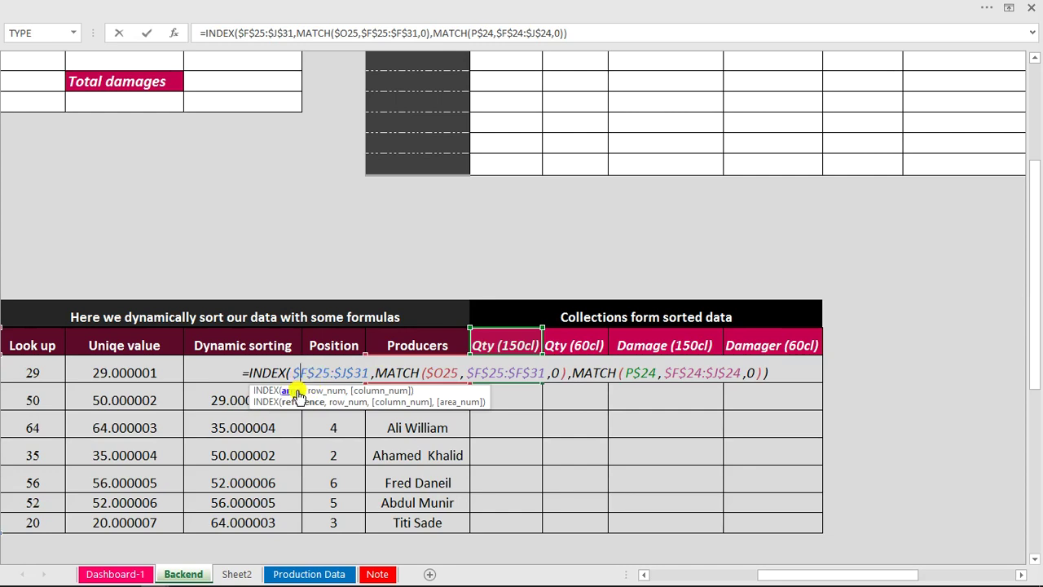
left_click(295, 392)
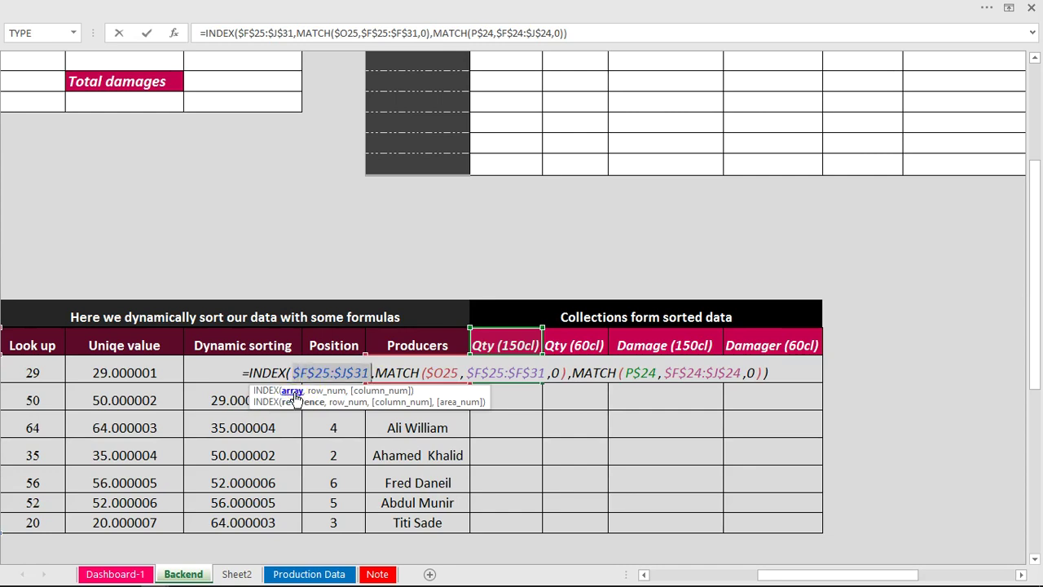
left_click_drag(768, 574, 698, 575)
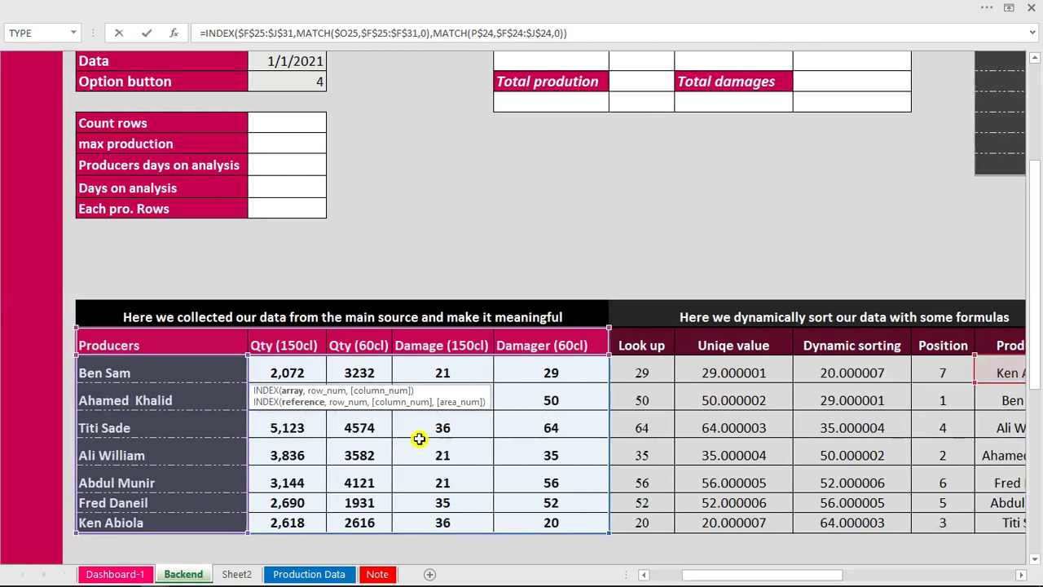
left_click_drag(698, 575, 784, 580)
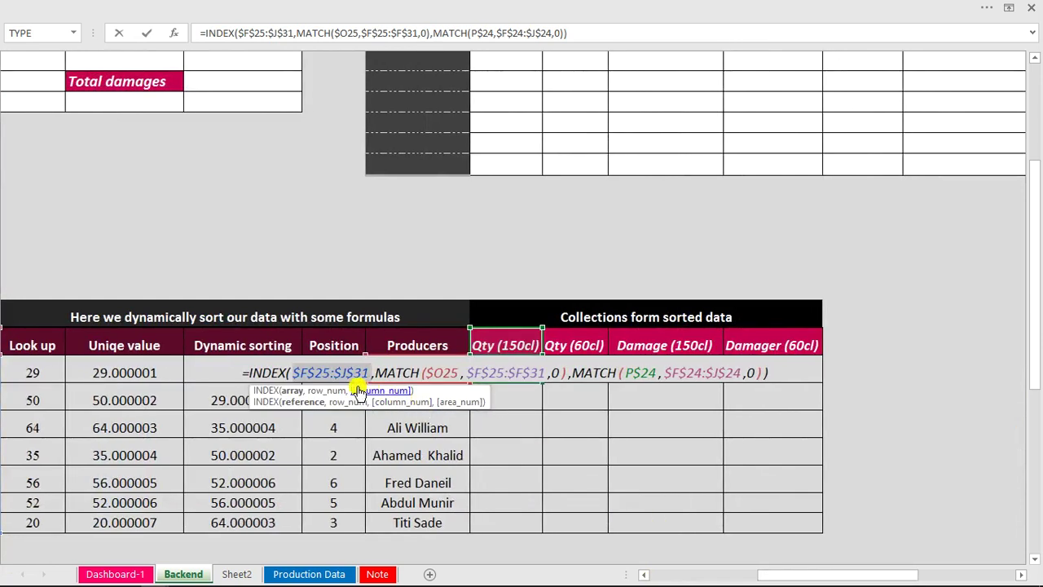
left_click(440, 372)
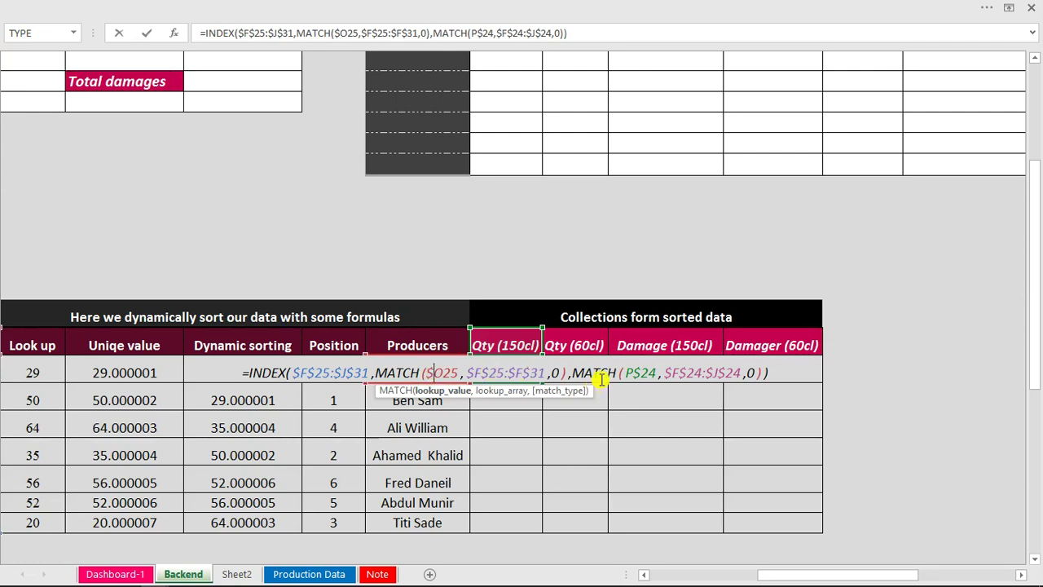
key("Return")
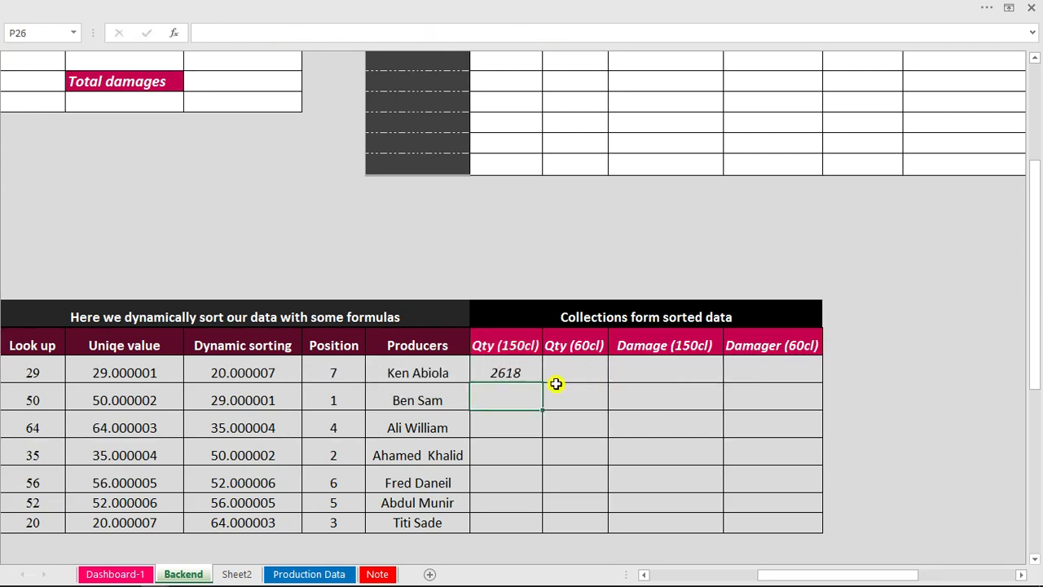
Fill the P25 lookup formula across to S25 and down to row 31.
left_click(522, 375)
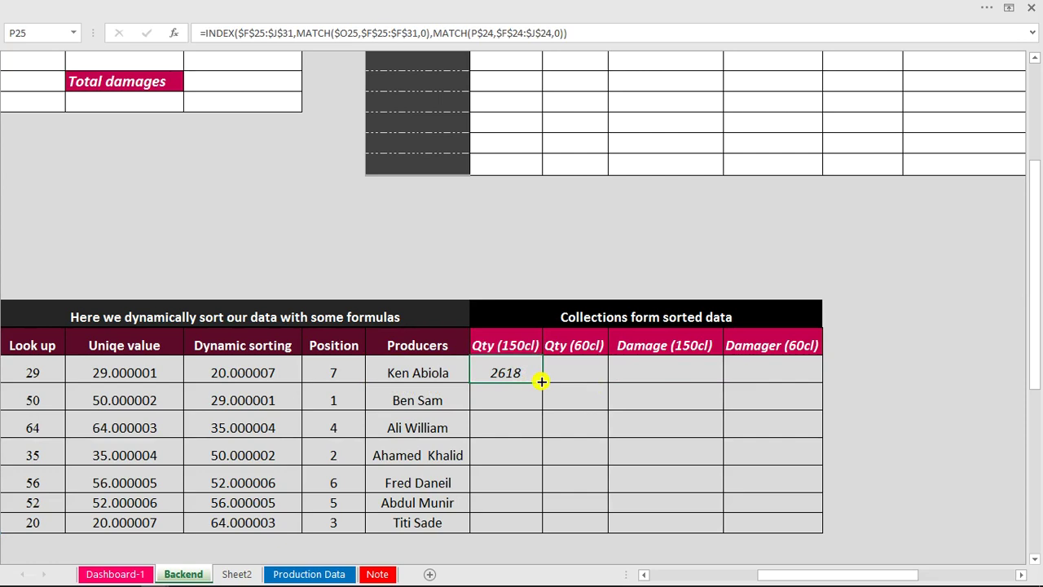
left_click_drag(541, 381, 824, 532)
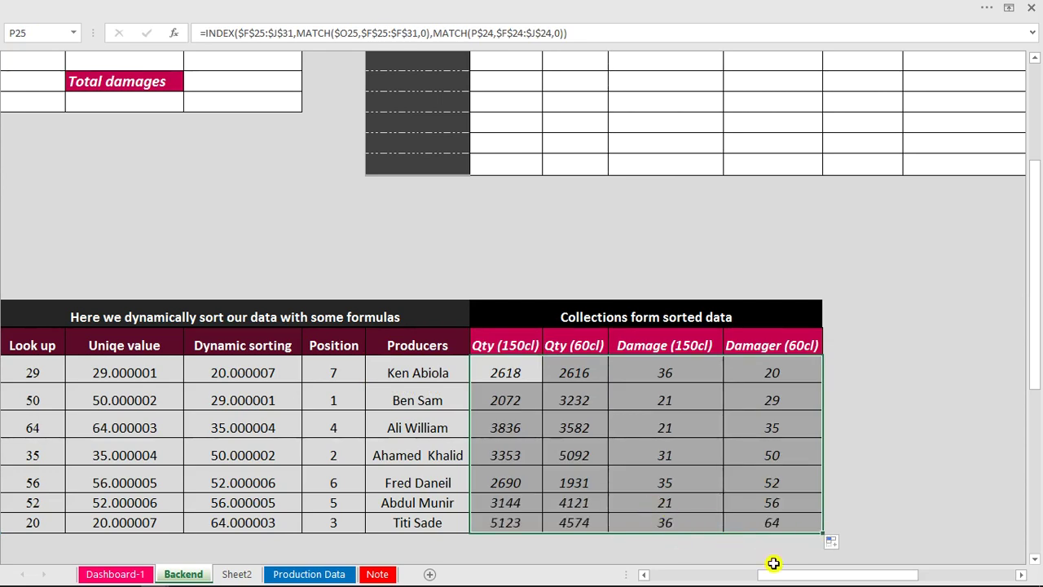
left_click_drag(778, 576, 859, 581)
On the Dashboard-1 sheet, link I16 to =Backend!P25.
left_click(126, 574)
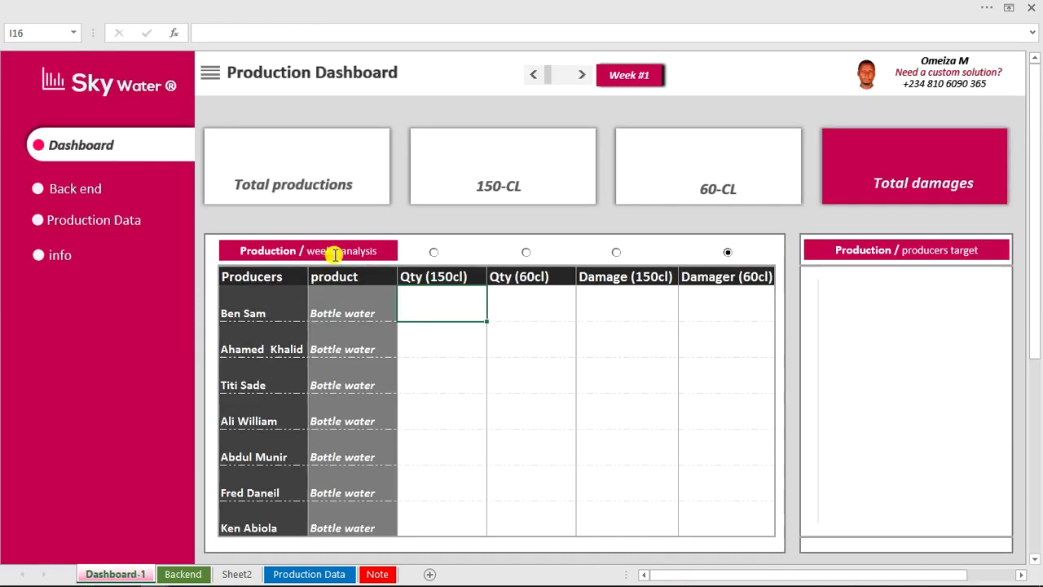
type("=")
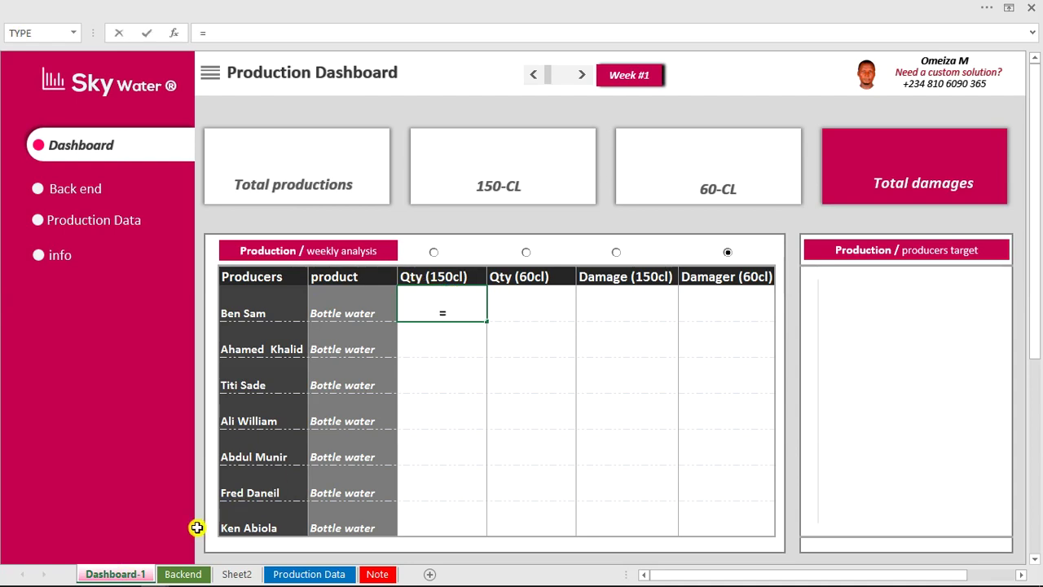
left_click(193, 577)
left_click(494, 372)
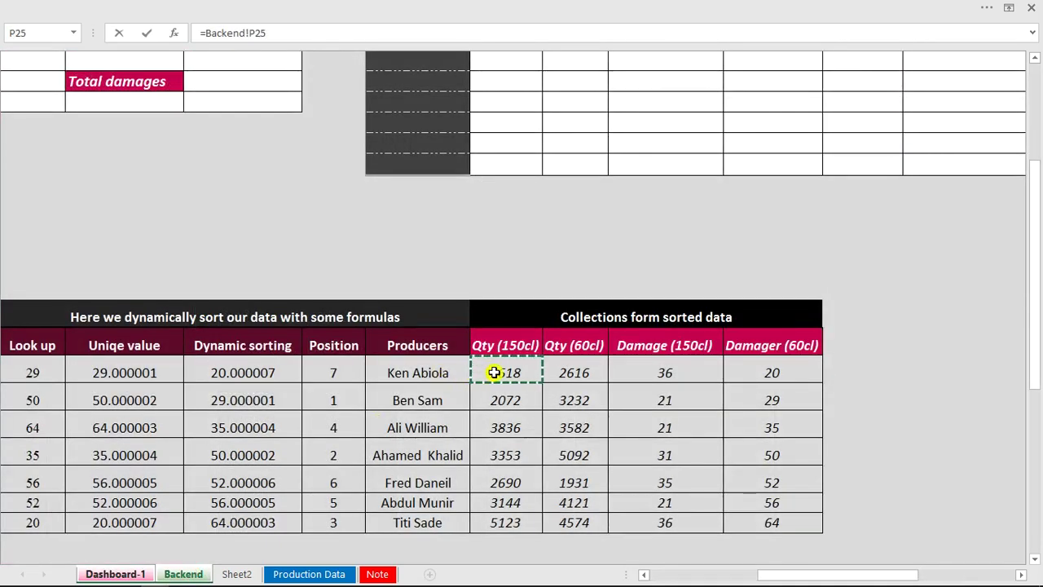
key("Return")
Fill the link across to L16 and down to row 22, then sort by Damage (150cl).
left_click(451, 310)
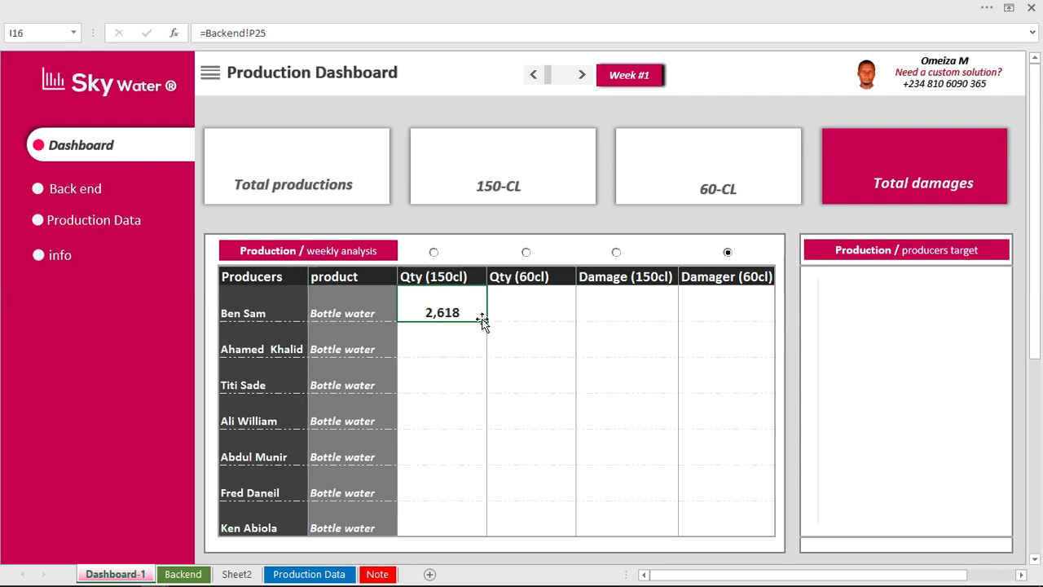
left_click_drag(487, 319, 779, 533)
left_click(670, 420)
left_click(655, 313)
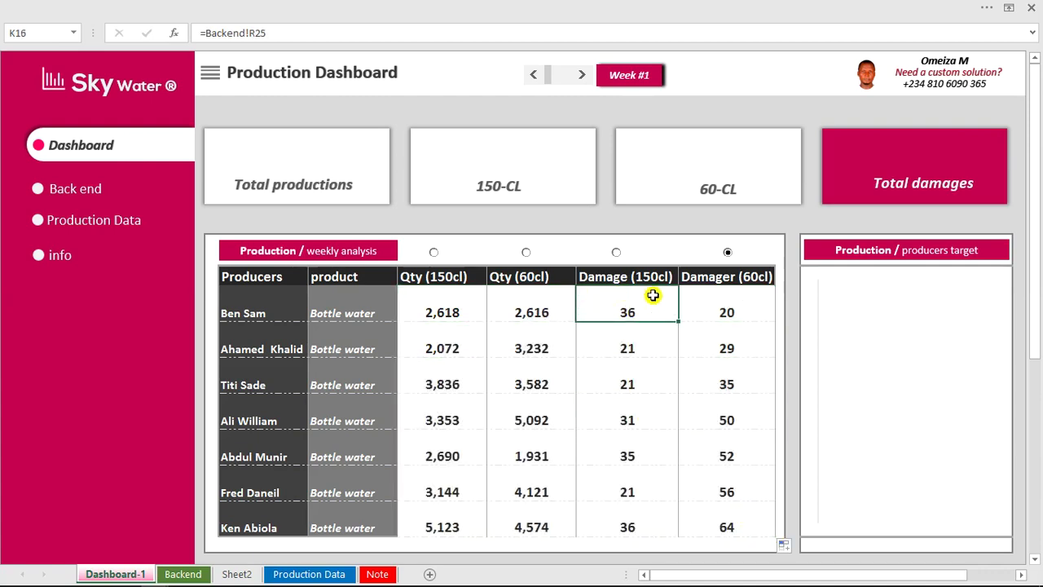
left_click(617, 253)
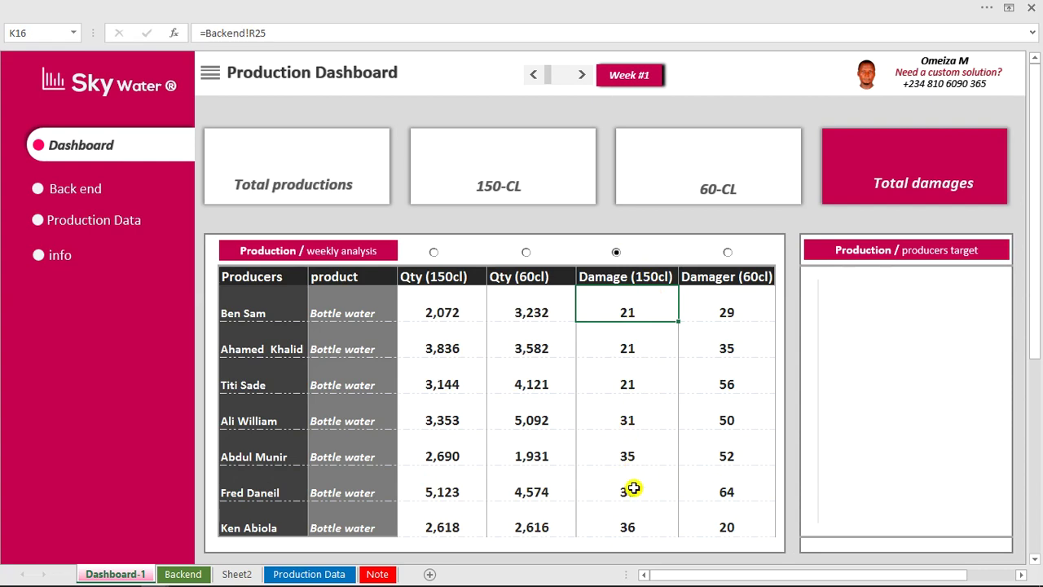
Try sorting the table by Qty (60cl) and Qty (150cl) while checking the producer name cells.
left_click(526, 254)
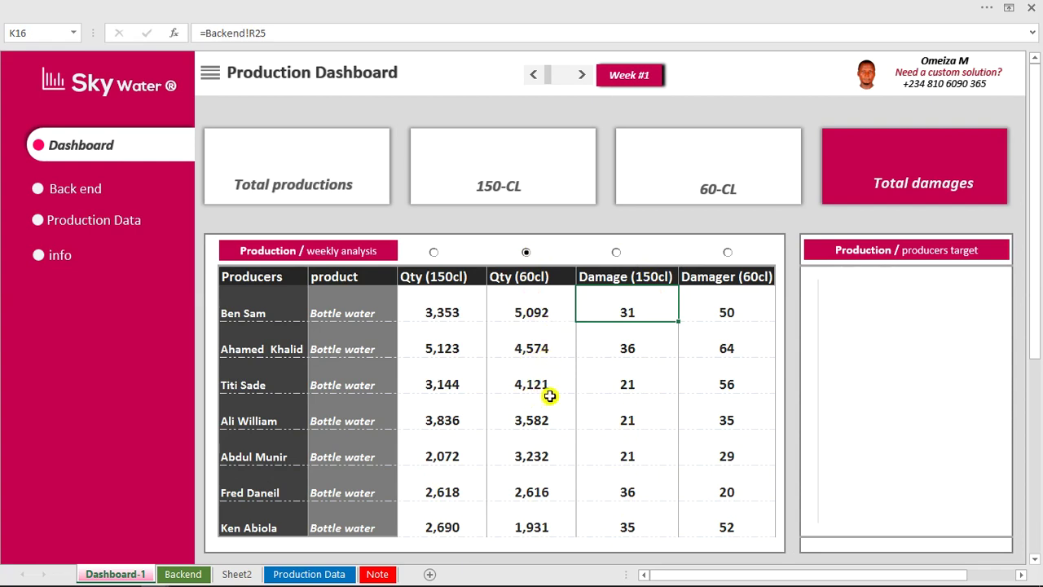
left_click(434, 253)
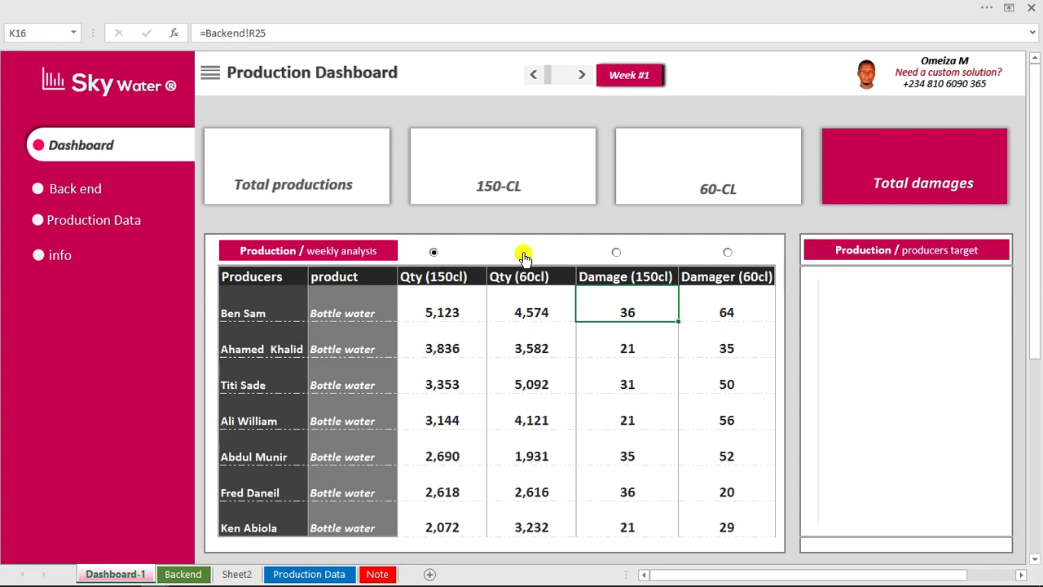
left_click(260, 312)
left_click(266, 349)
left_click(265, 386)
left_click(262, 419)
Leave the table sorted by Qty (150cl) and advance the dashboard to Week #2.
left_click(528, 253)
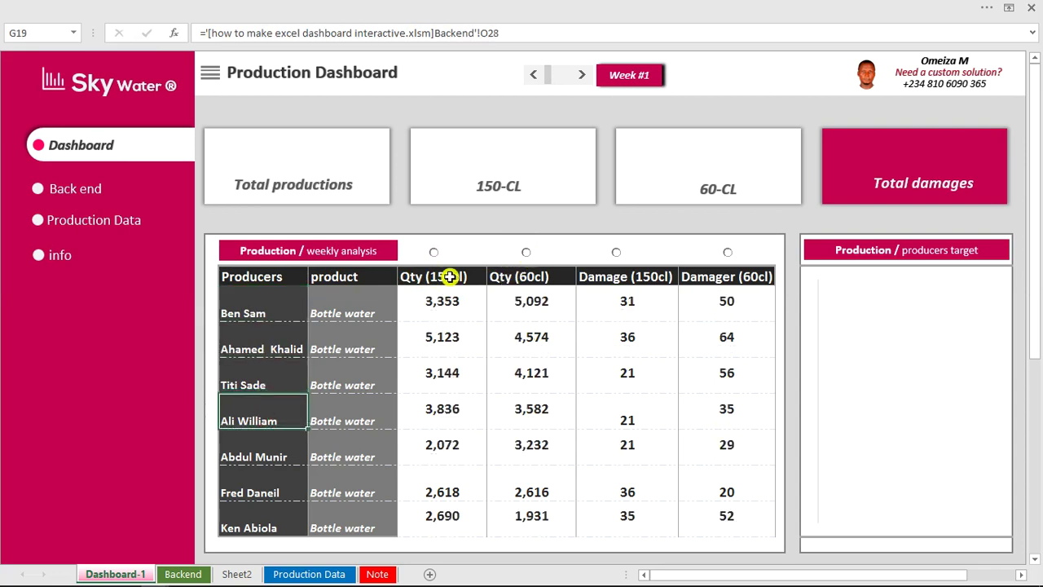
left_click(434, 253)
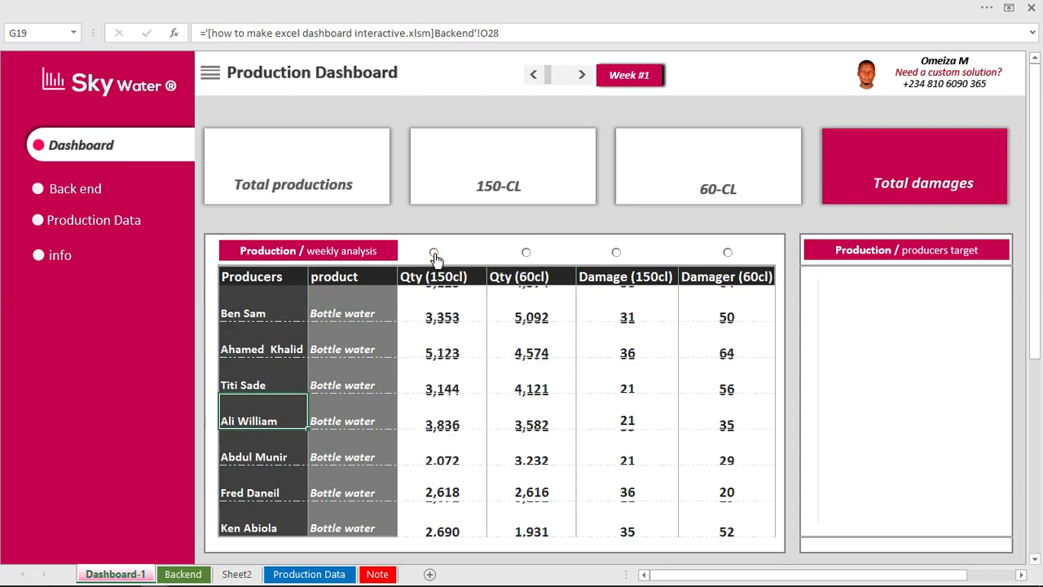
left_click(581, 74)
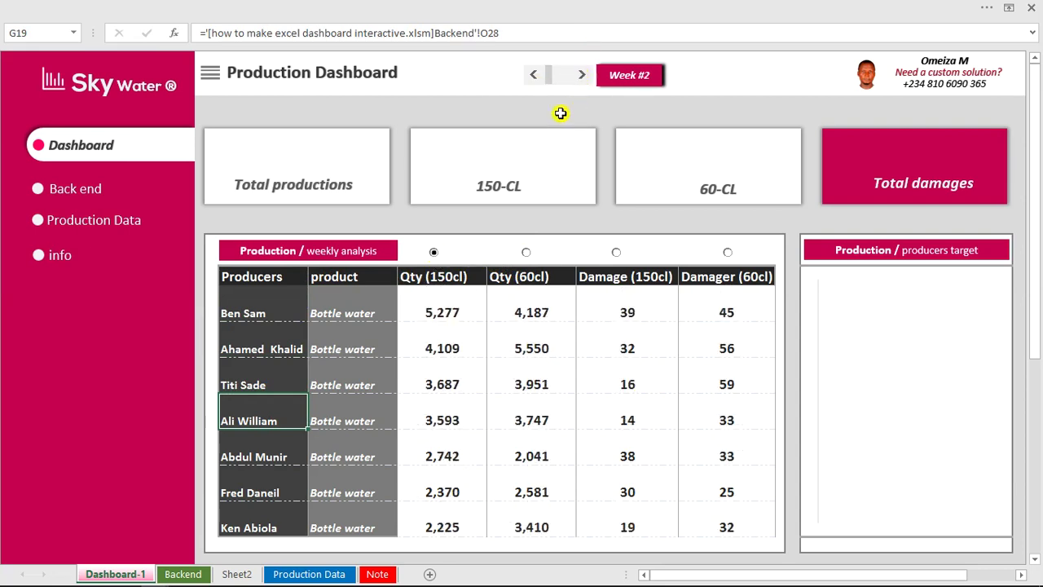
left_click(276, 312)
Enter =Backend!O25 in G16 and fill it down all seven producer rows.
type("=")
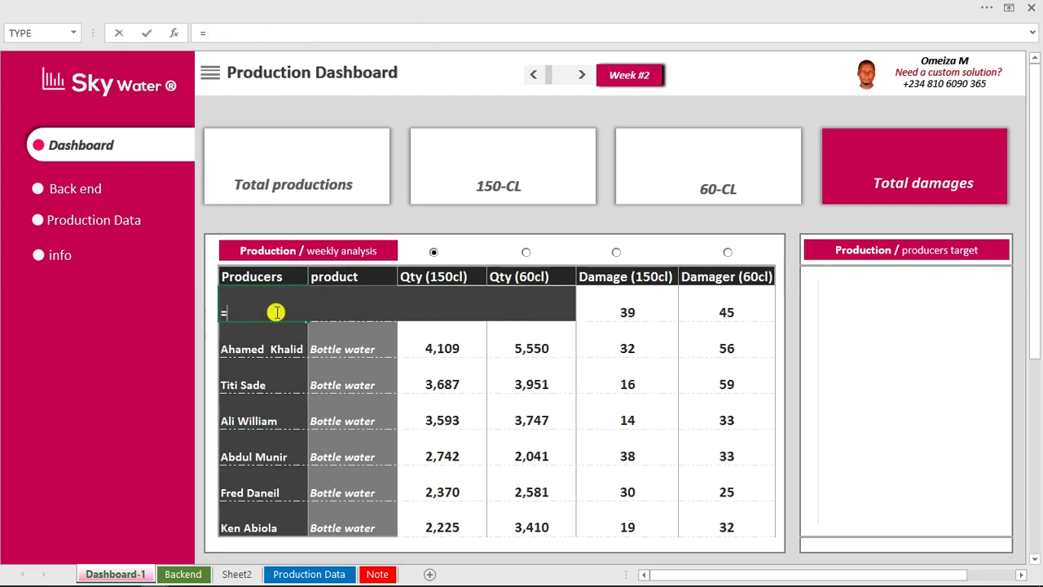
left_click(310, 574)
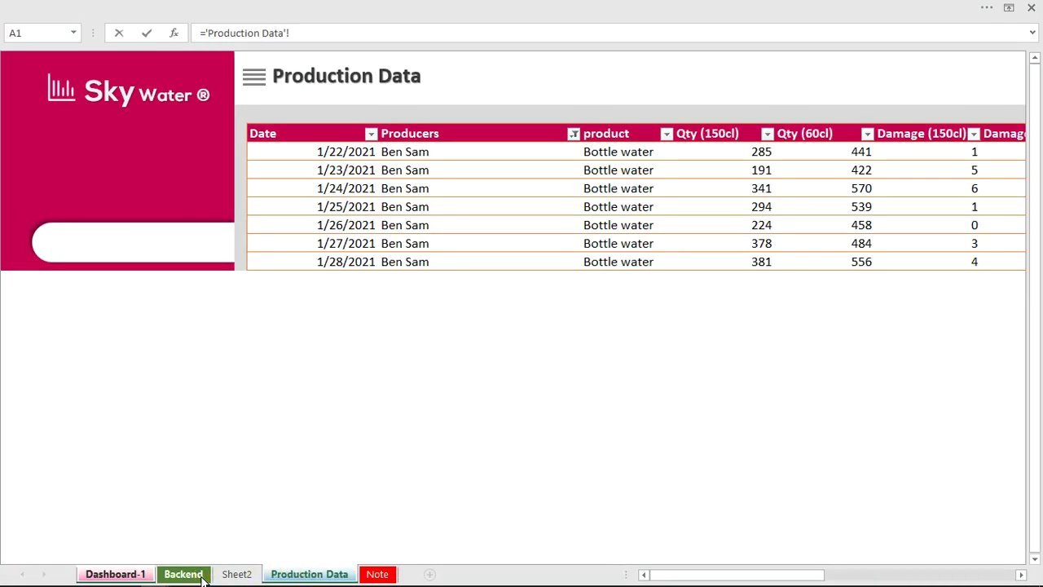
left_click(201, 577)
left_click(417, 371)
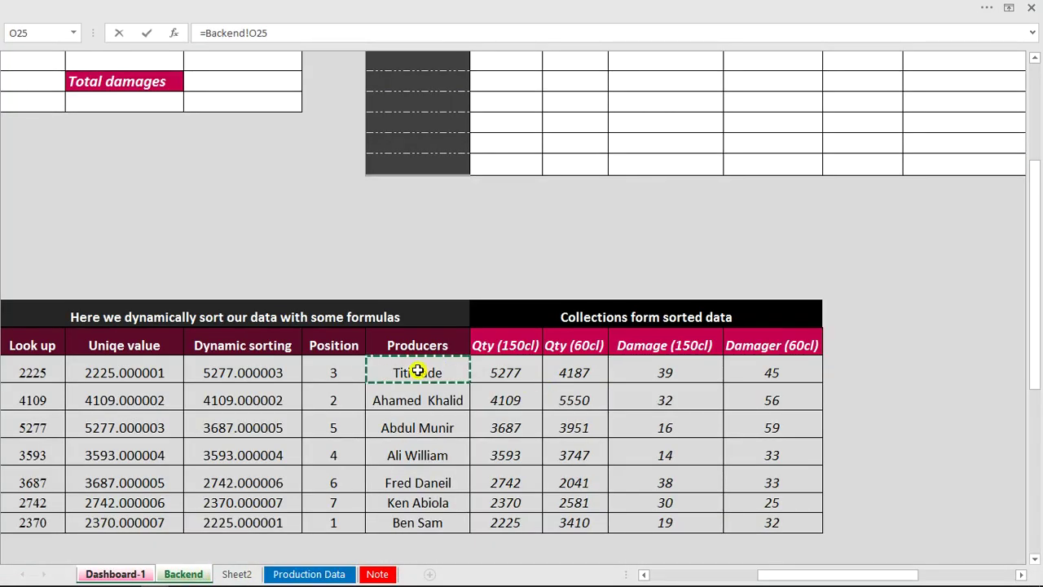
key("Return")
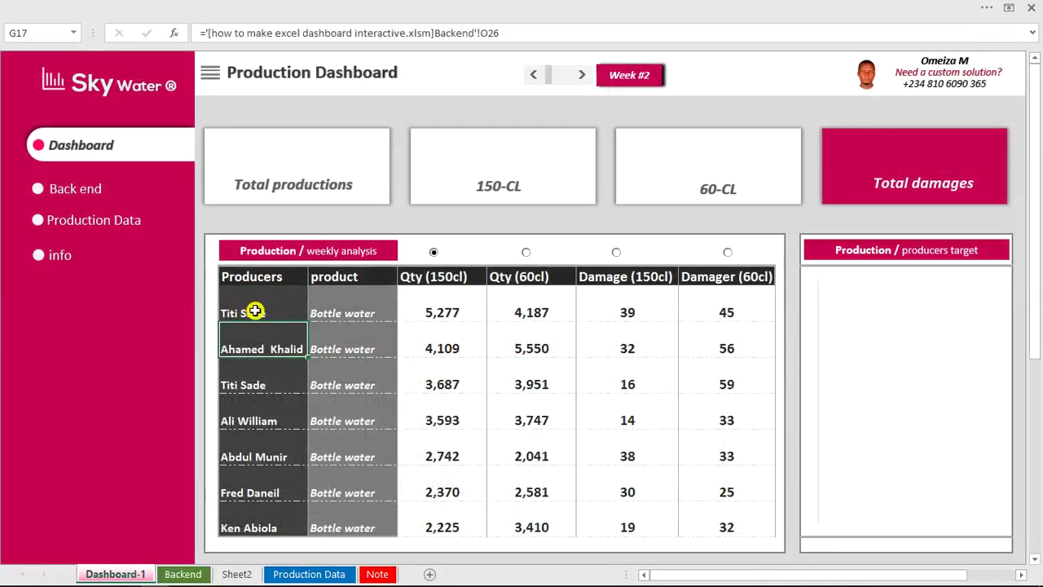
left_click(255, 311)
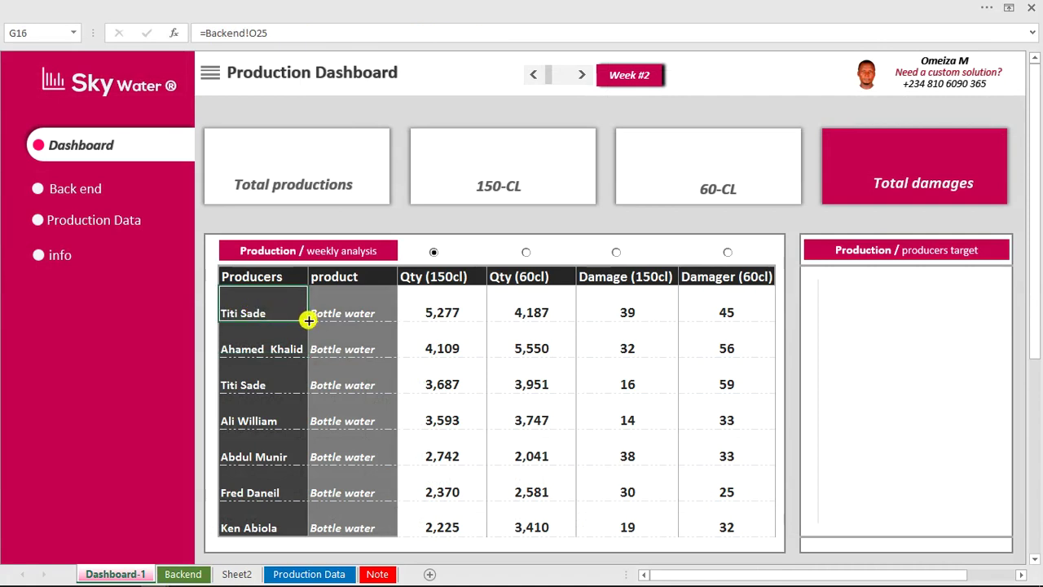
double_click(308, 321)
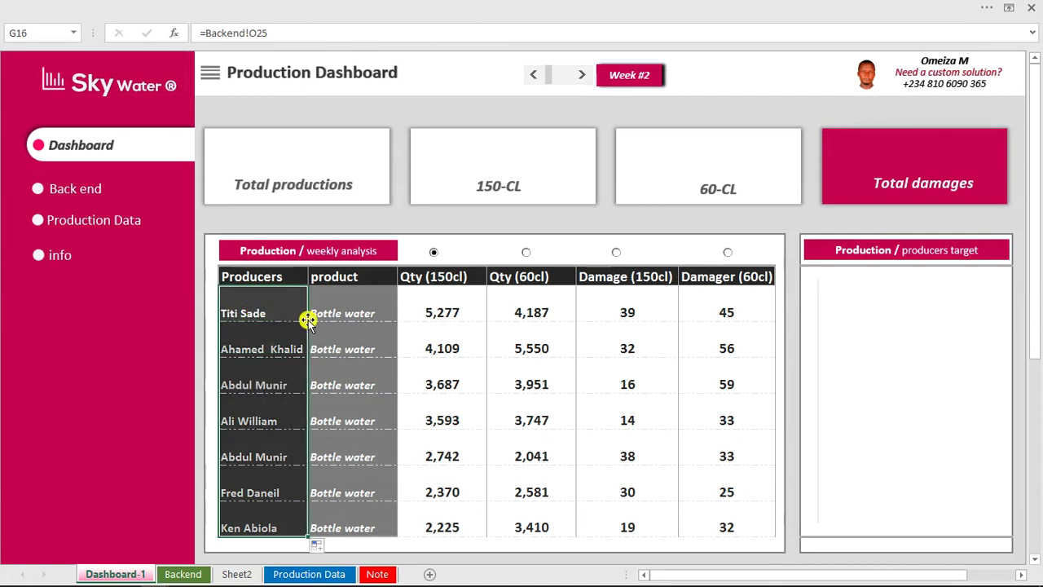
left_click(352, 313)
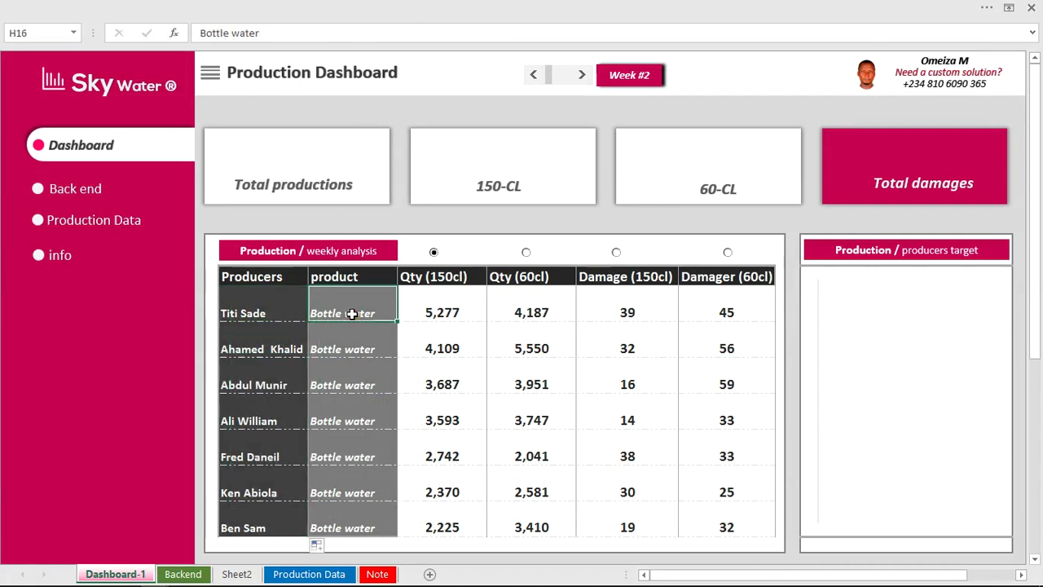
Test sorting by Qty (60cl), Damage (150cl) and Damager (60cl), then switch to Backend.
left_click(526, 254)
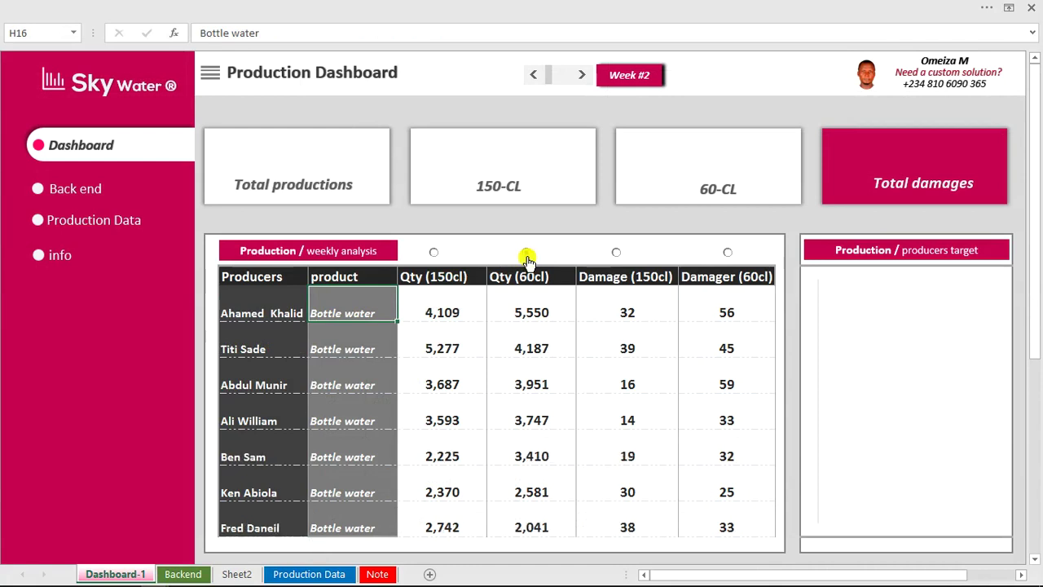
left_click(617, 254)
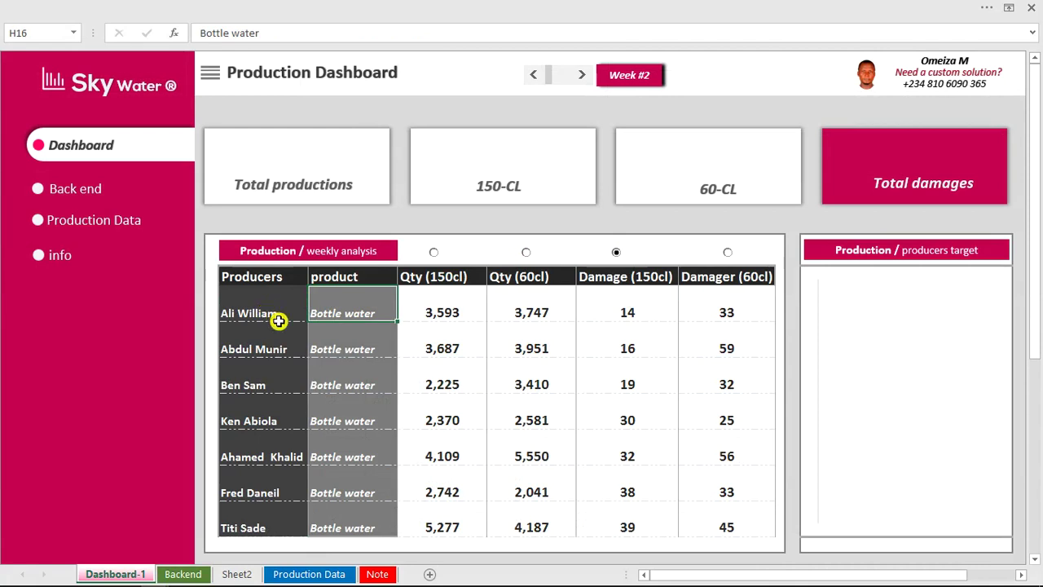
left_click(729, 254)
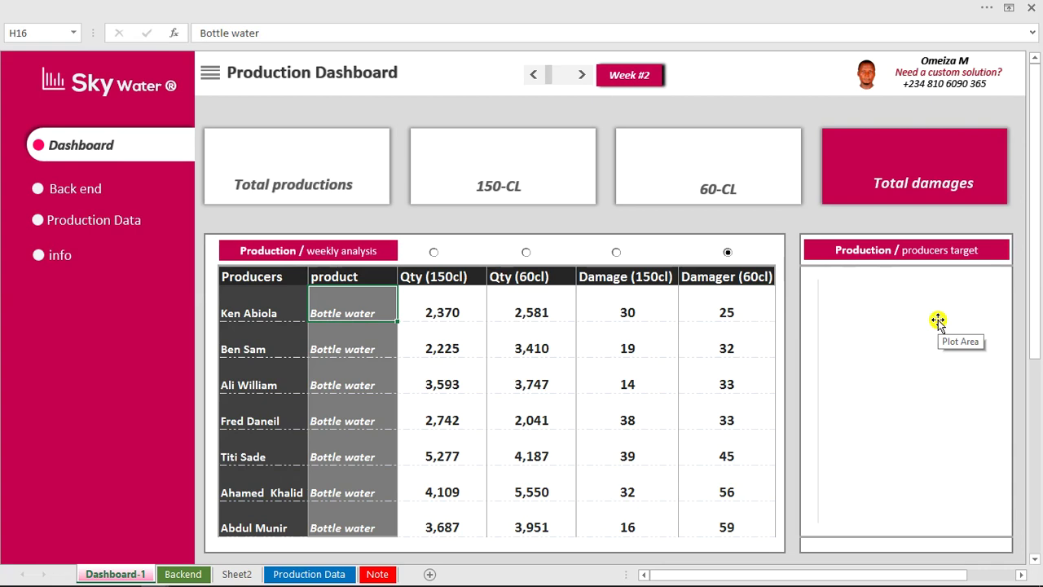
key("ctrl+Page_Down")
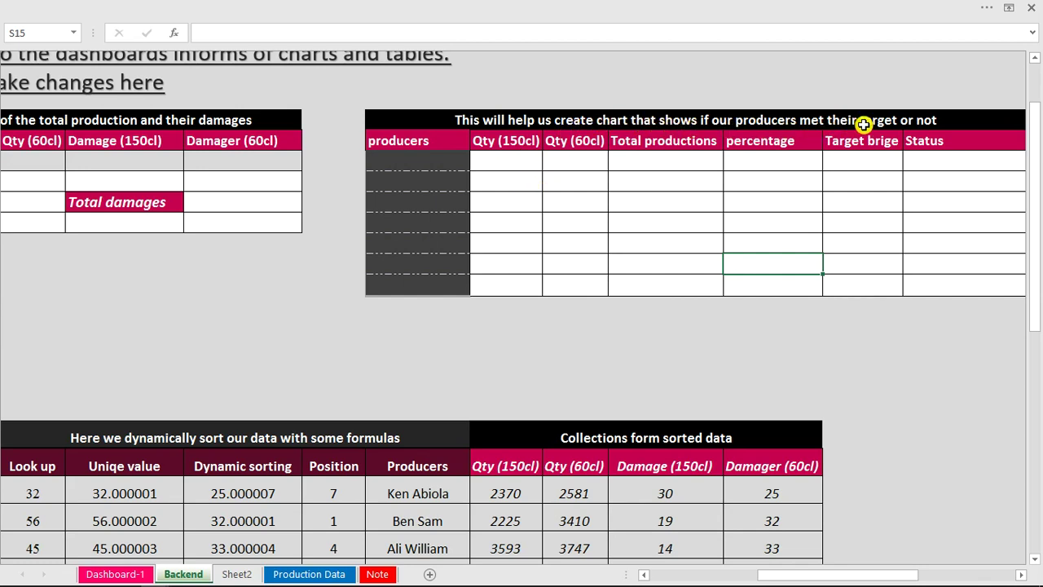
Enter 18% in T10 and fill it down through T16 in the Target brige column.
left_click(883, 162)
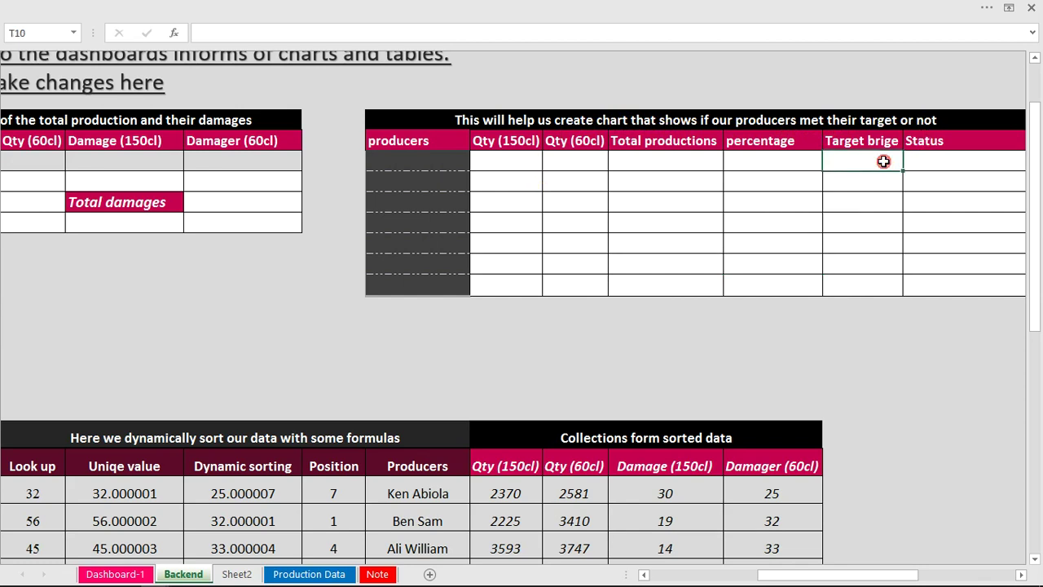
type("18")
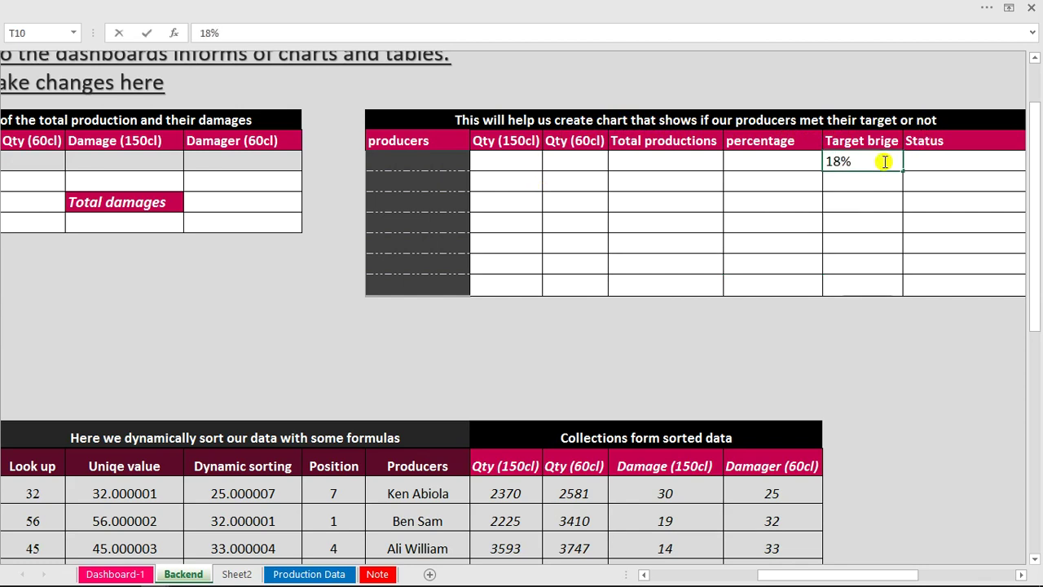
key("Return")
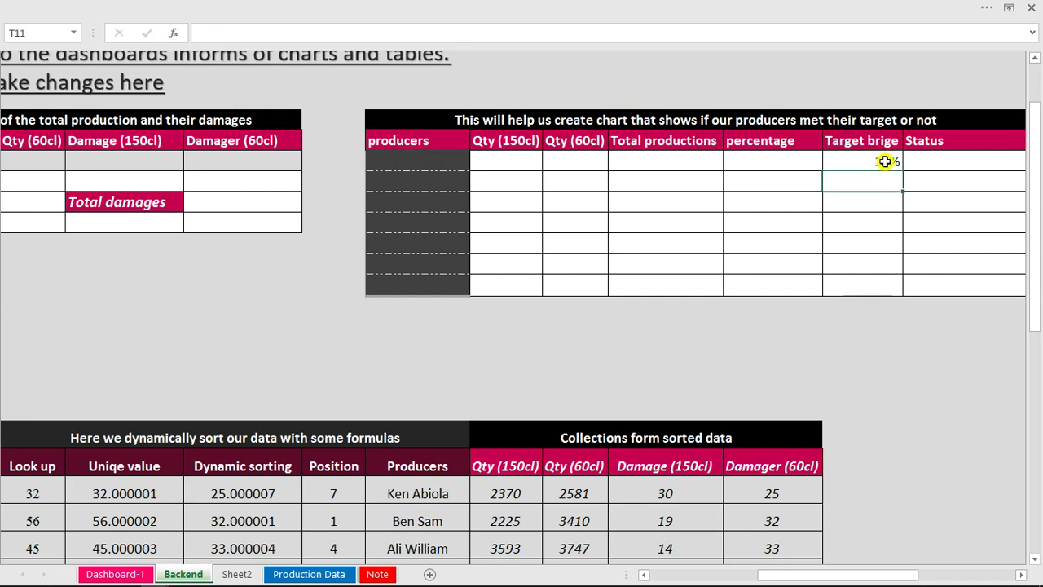
left_click(886, 161)
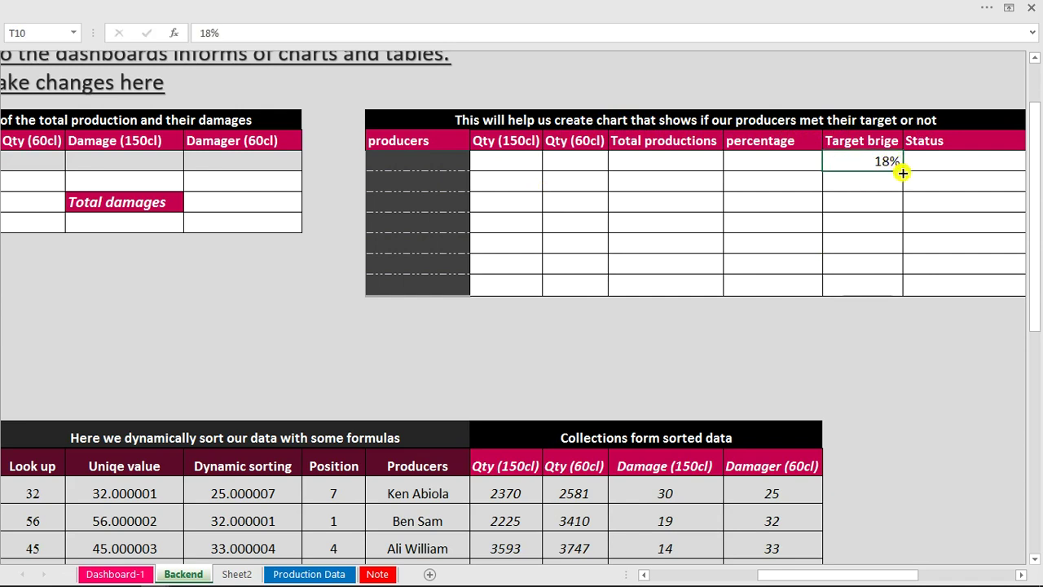
left_click_drag(903, 171, 898, 291)
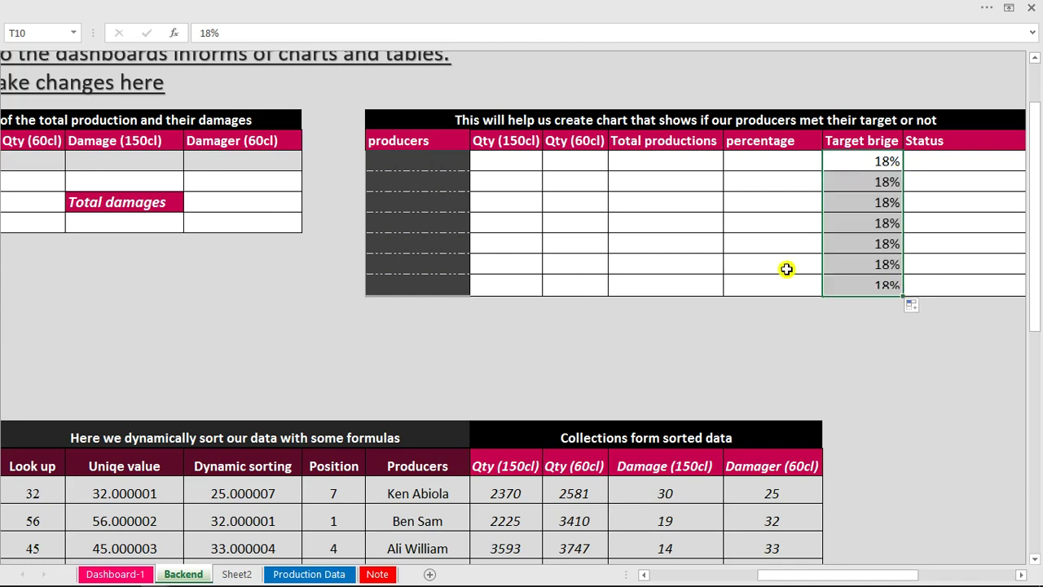
left_click(425, 161)
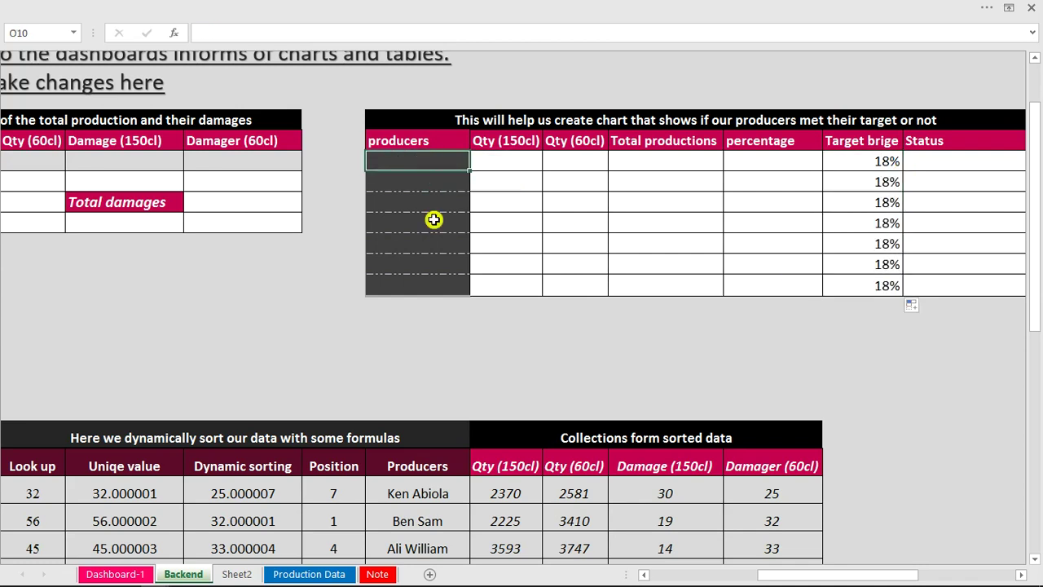
Copy the seven producer names and paste them into O10:O16 under 'producers'.
left_click_drag(802, 579, 706, 577)
left_click_drag(325, 494, 321, 529)
key("ctrl+c")
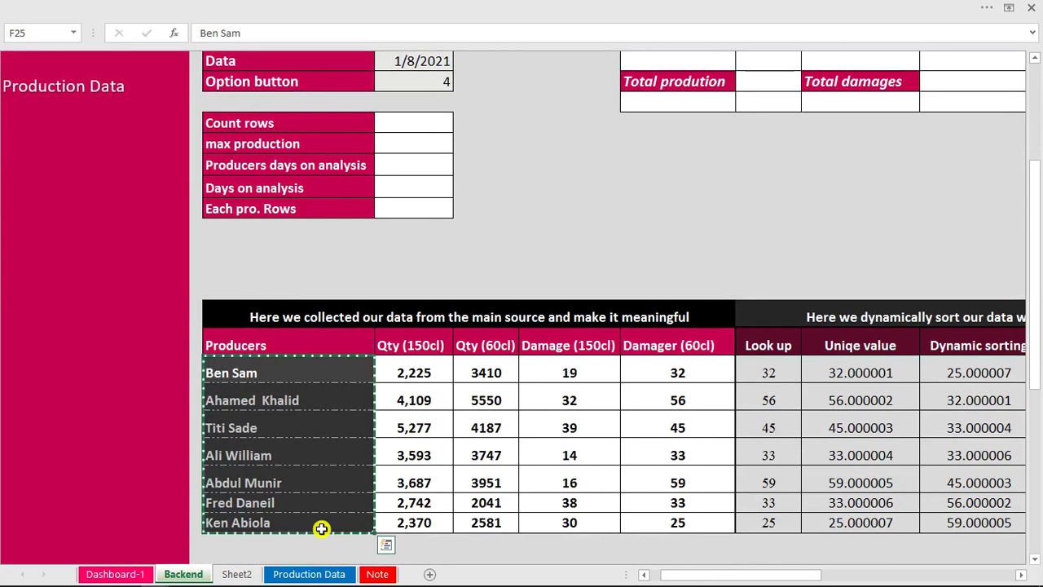
left_click_drag(1030, 289, 1031, 187)
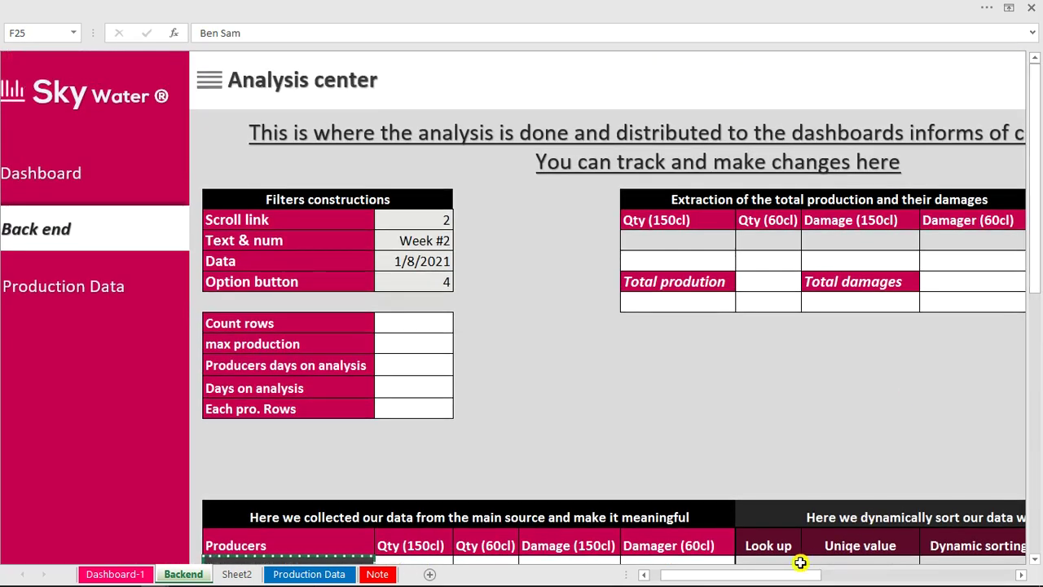
left_click_drag(806, 576, 851, 575)
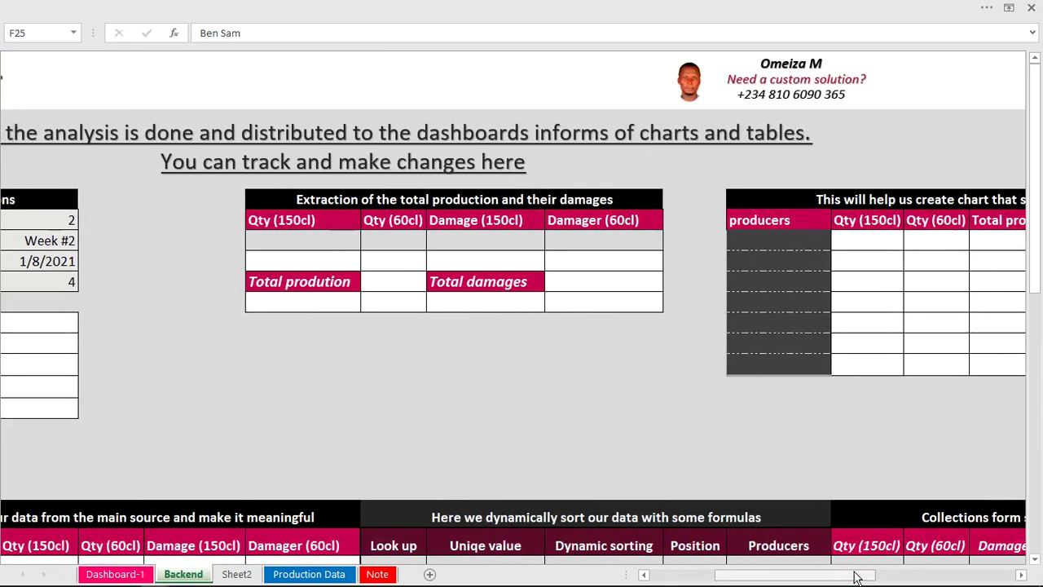
left_click(759, 243)
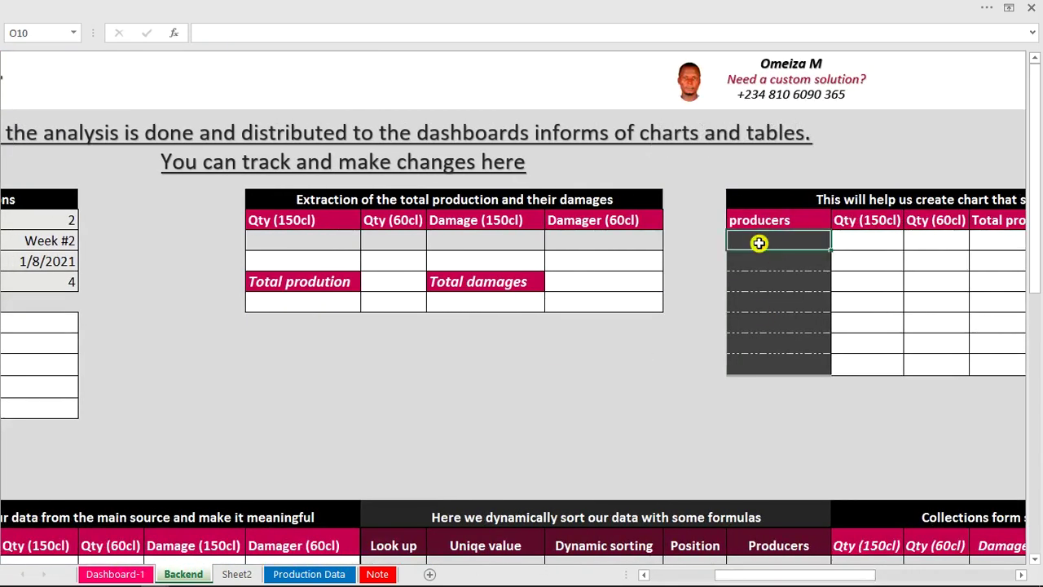
key("ctrl+v")
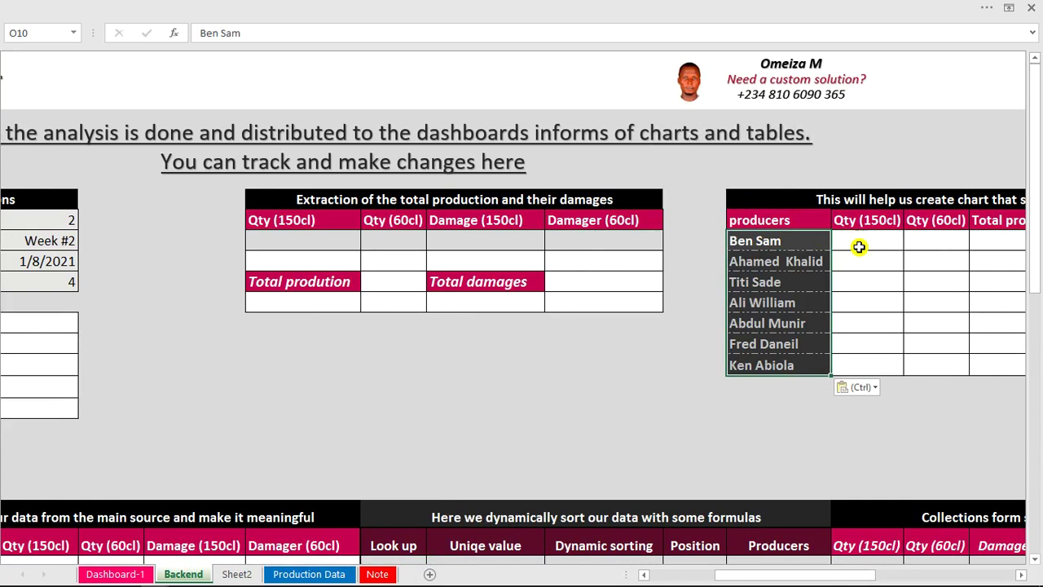
left_click_drag(1039, 279, 1035, 346)
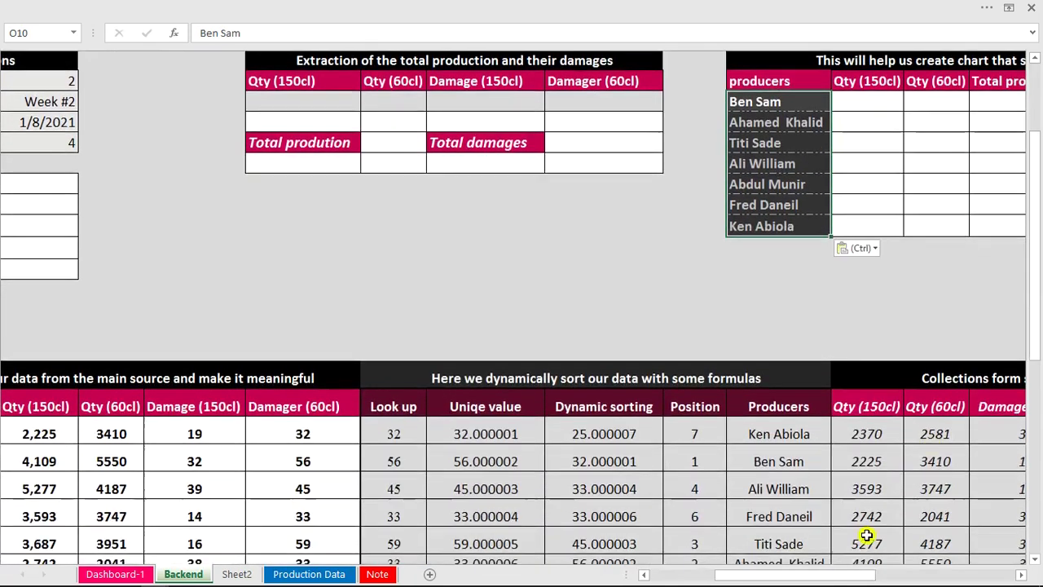
left_click_drag(852, 577, 809, 576)
left_click(351, 433)
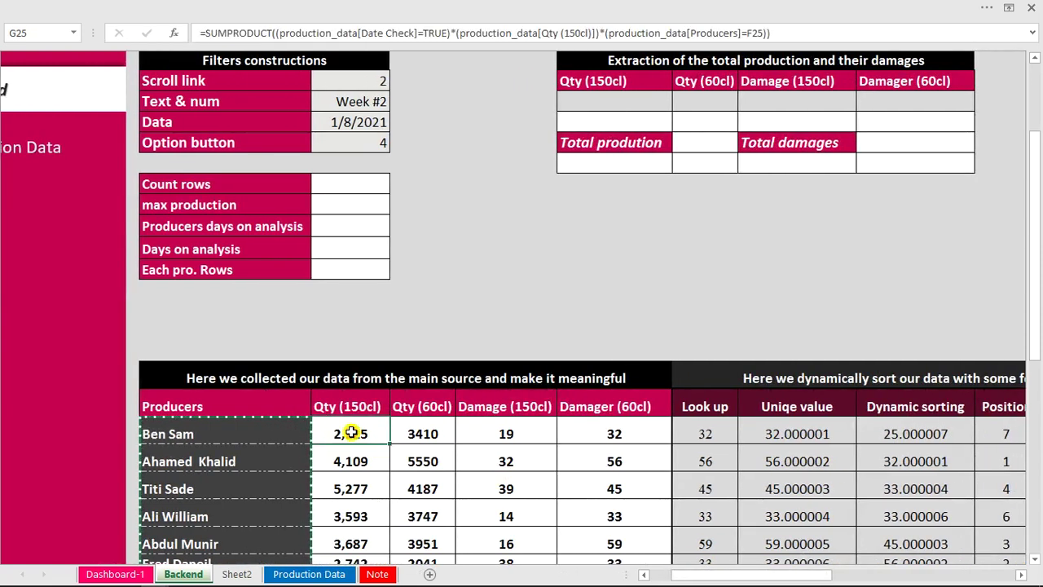
left_click(789, 33)
left_click_drag(789, 33, 289, 40)
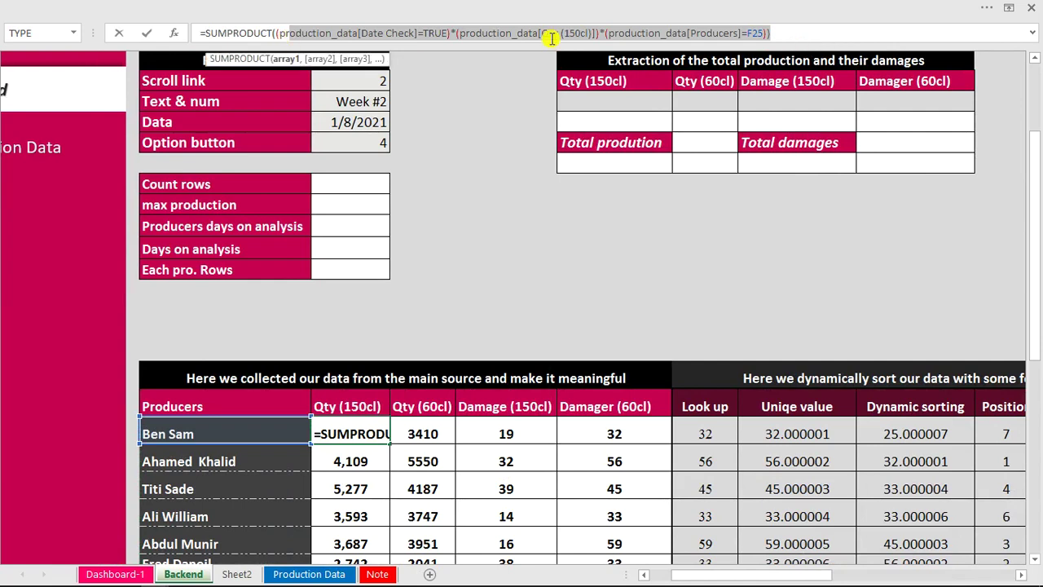
left_click(783, 33)
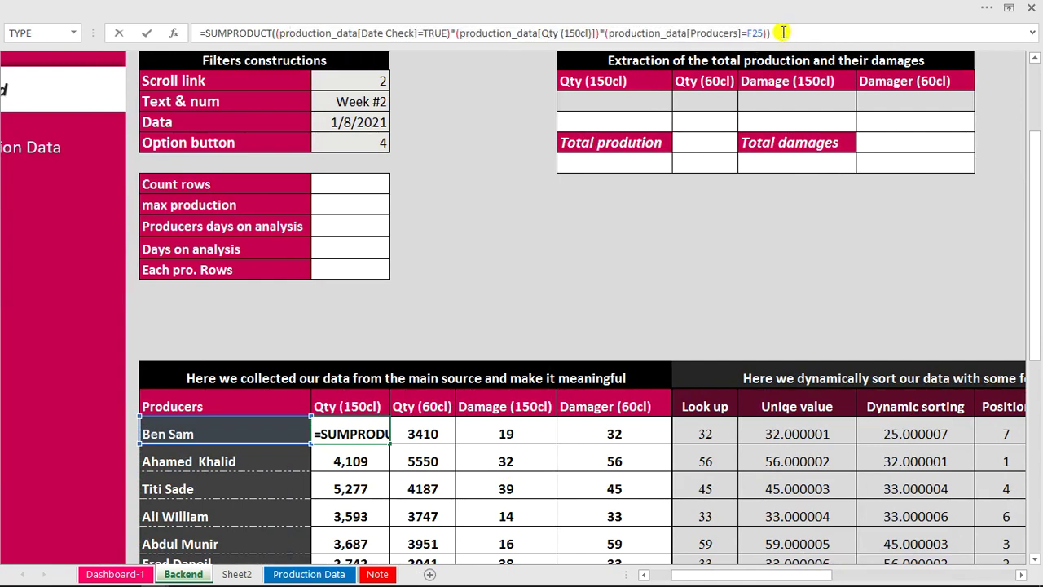
left_click_drag(774, 30, 128, 36)
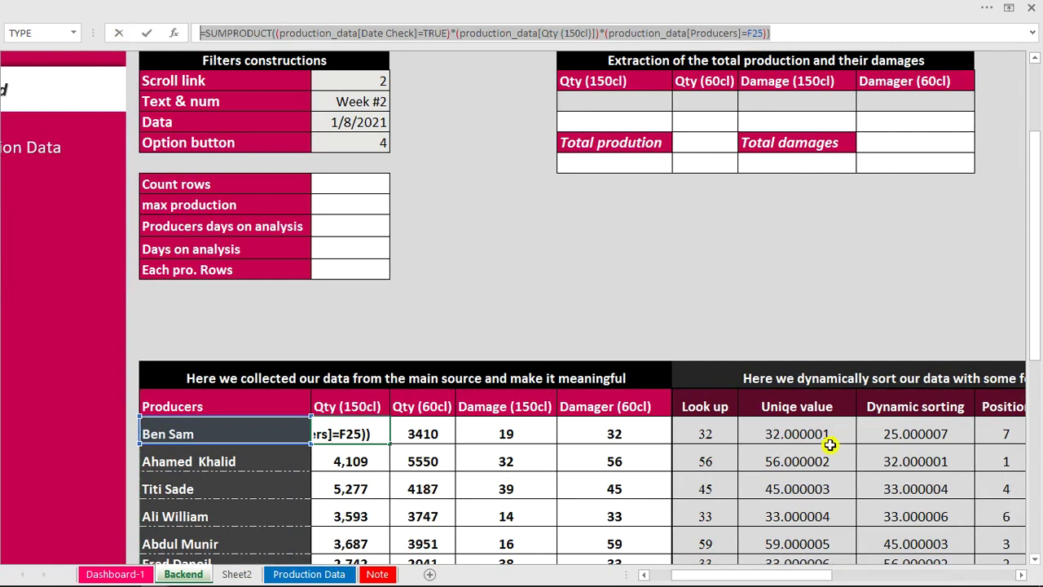
left_click_drag(794, 576, 859, 576)
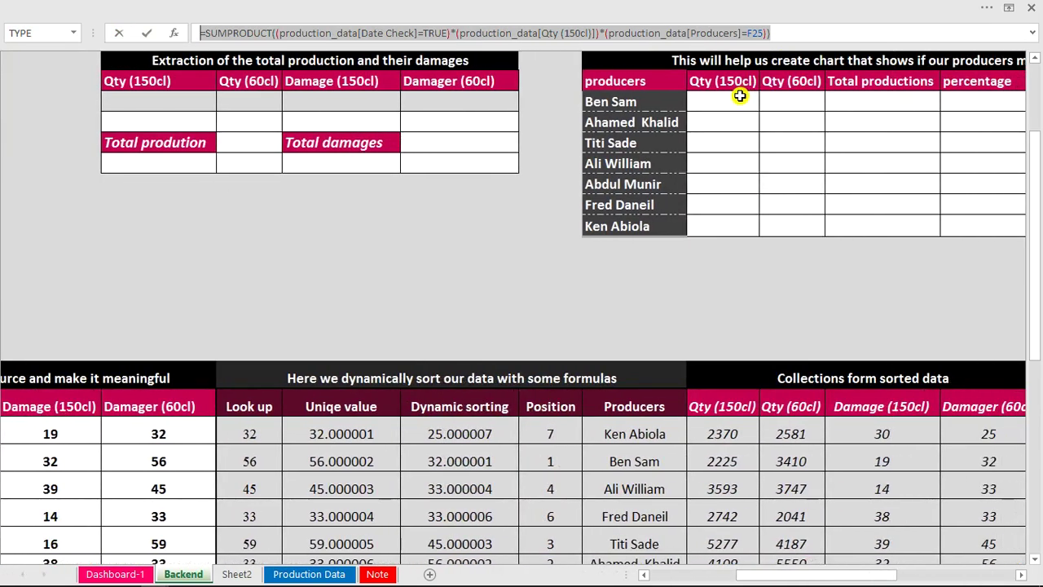
left_click(740, 96)
key("Escape")
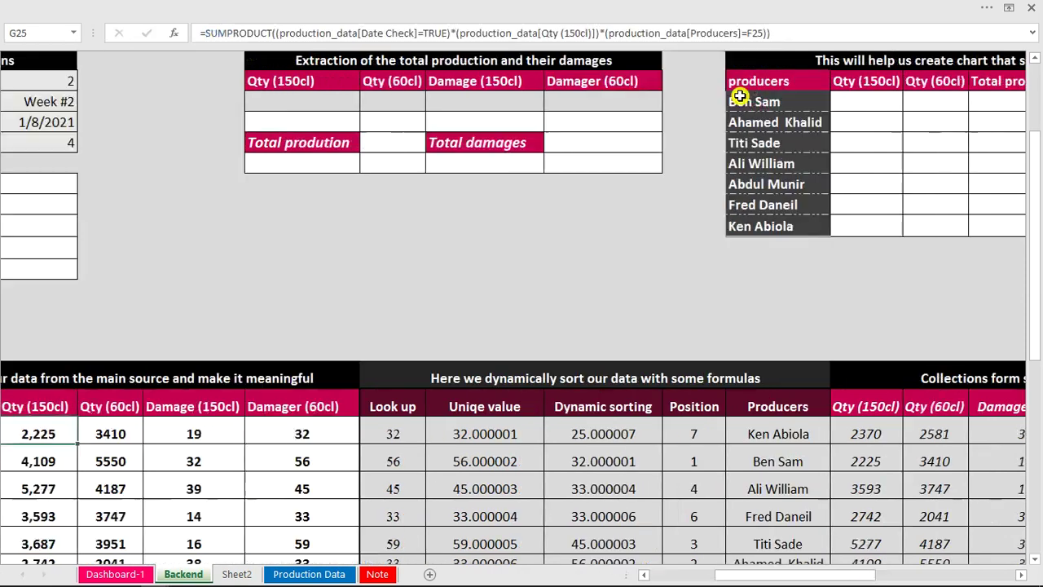
key("ctrl+v")
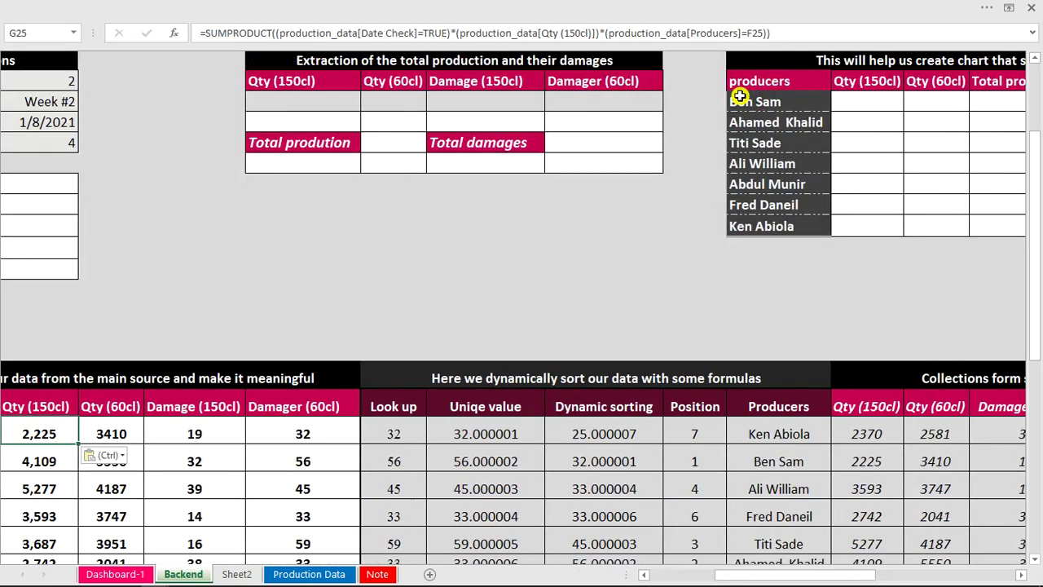
left_click(879, 102)
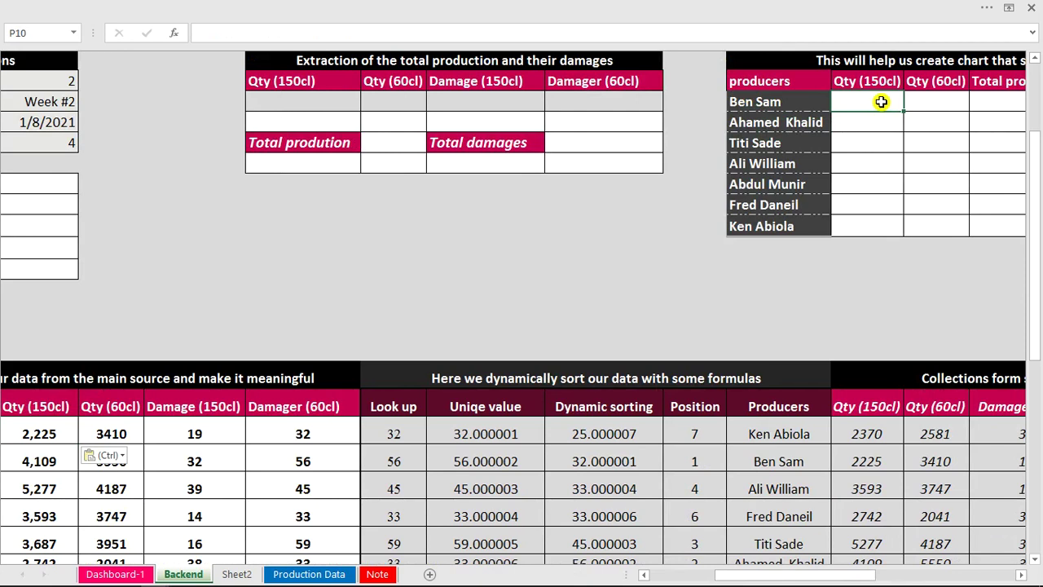
key("ctrl+v")
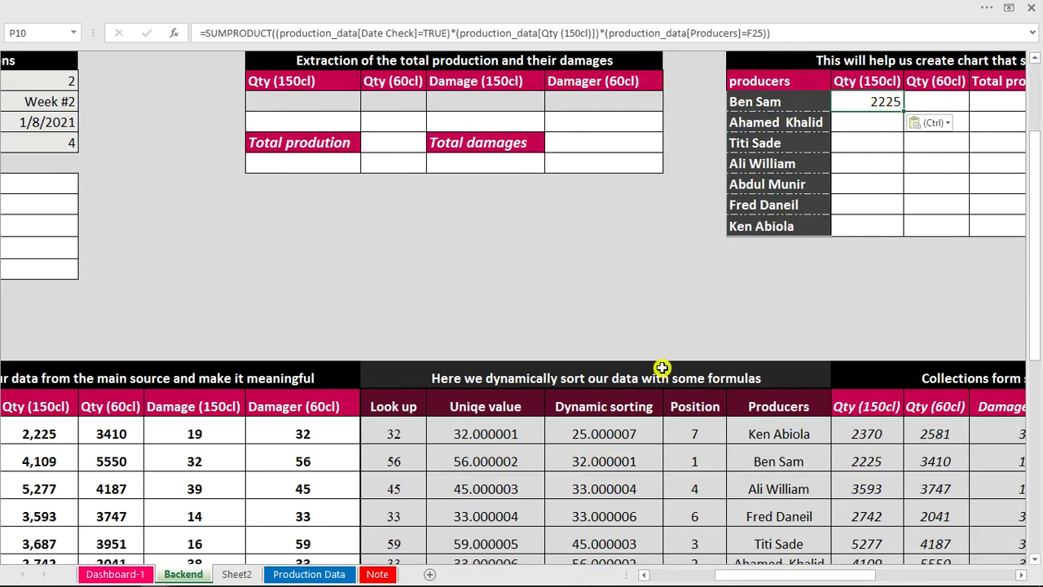
Copy the Qty (60cl) SUMPRODUCT formula from H25 into Q10.
left_click(133, 433)
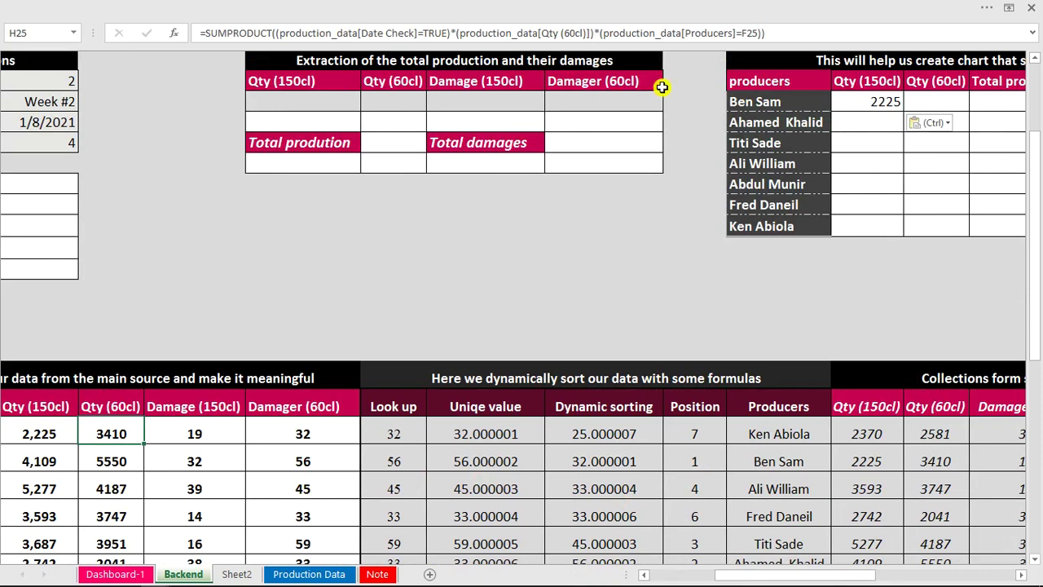
left_click_drag(766, 31, 180, 39)
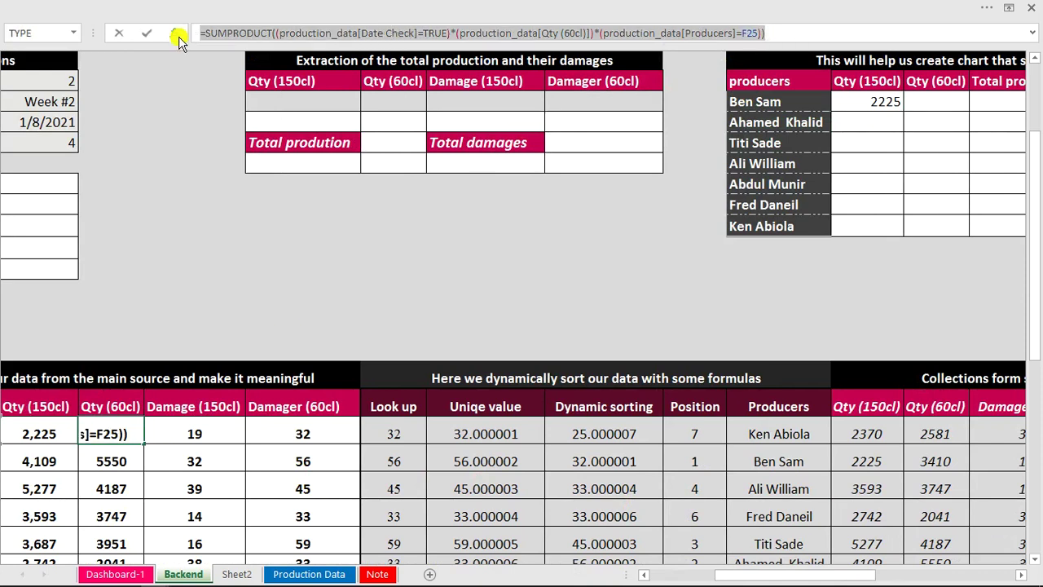
key("Escape")
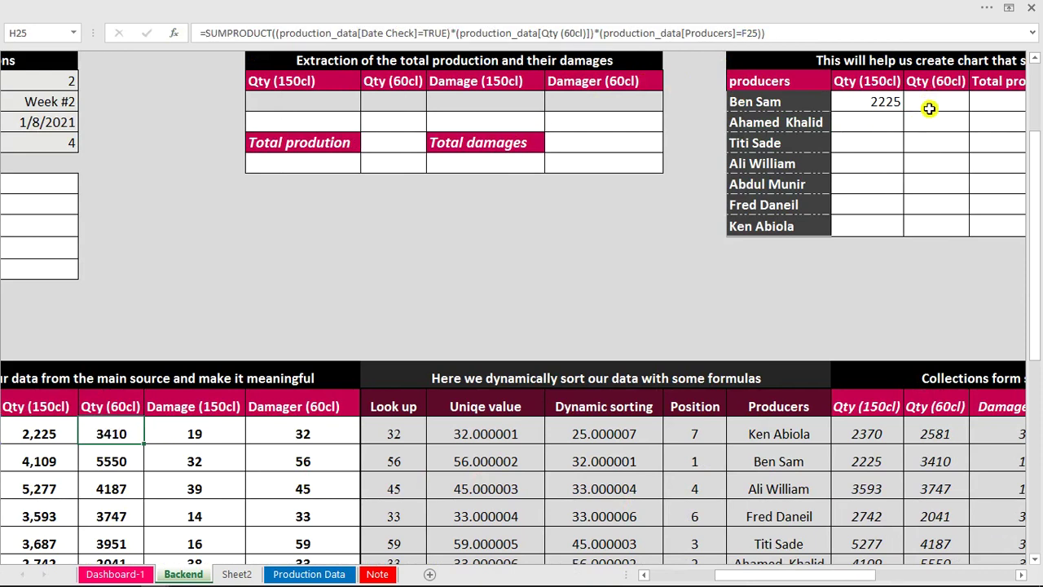
left_click(930, 110)
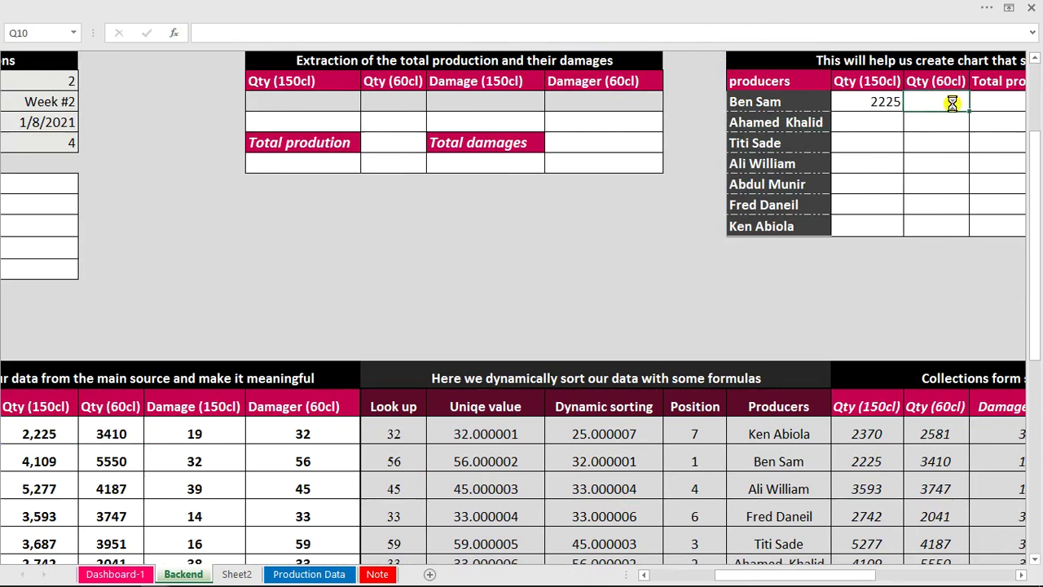
key("ctrl+v")
left_click_drag(826, 577, 848, 577)
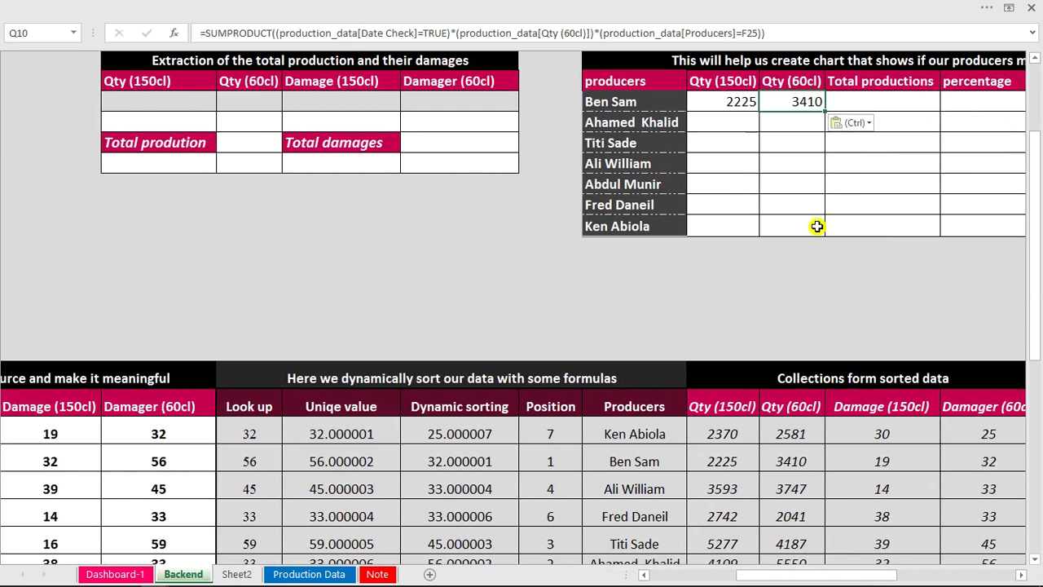
double_click(724, 101)
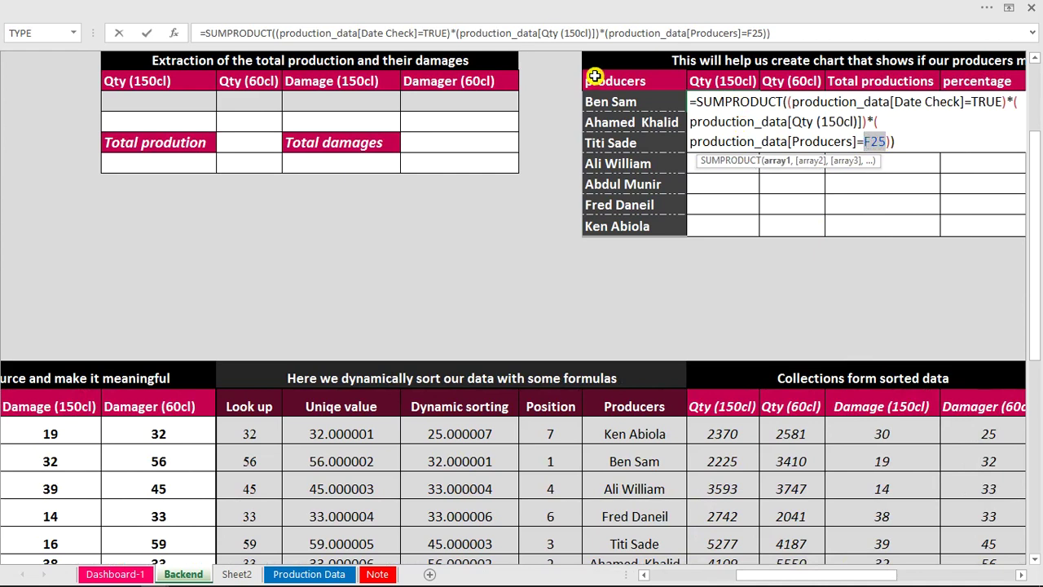
left_click(614, 102)
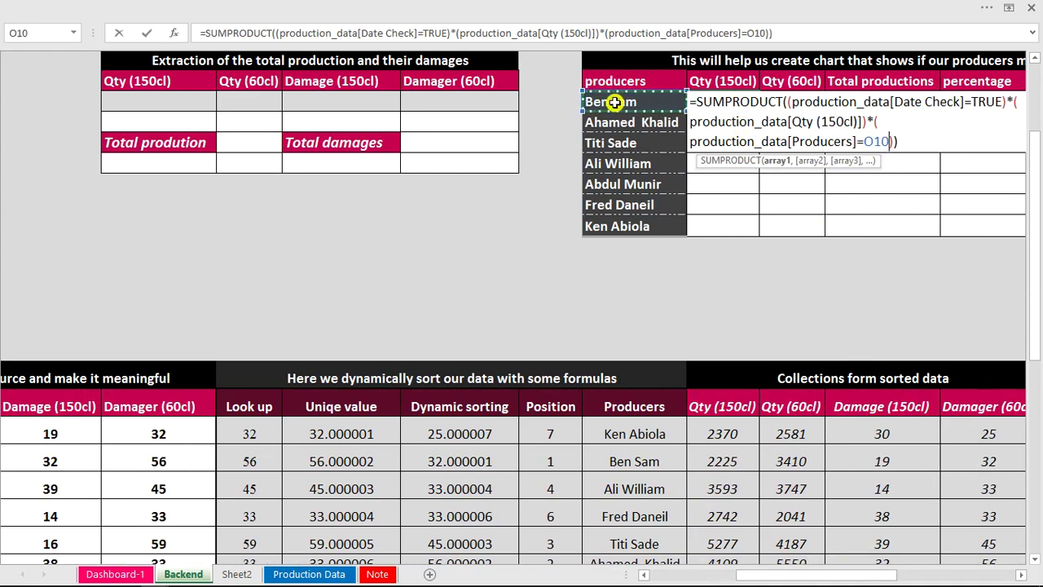
key("Return")
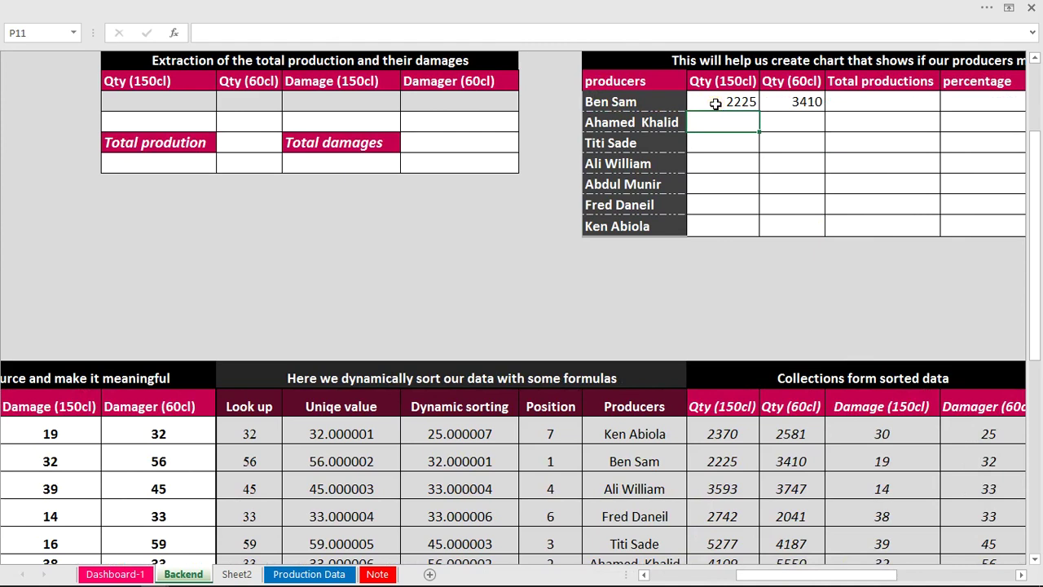
left_click(715, 104)
double_click(715, 103)
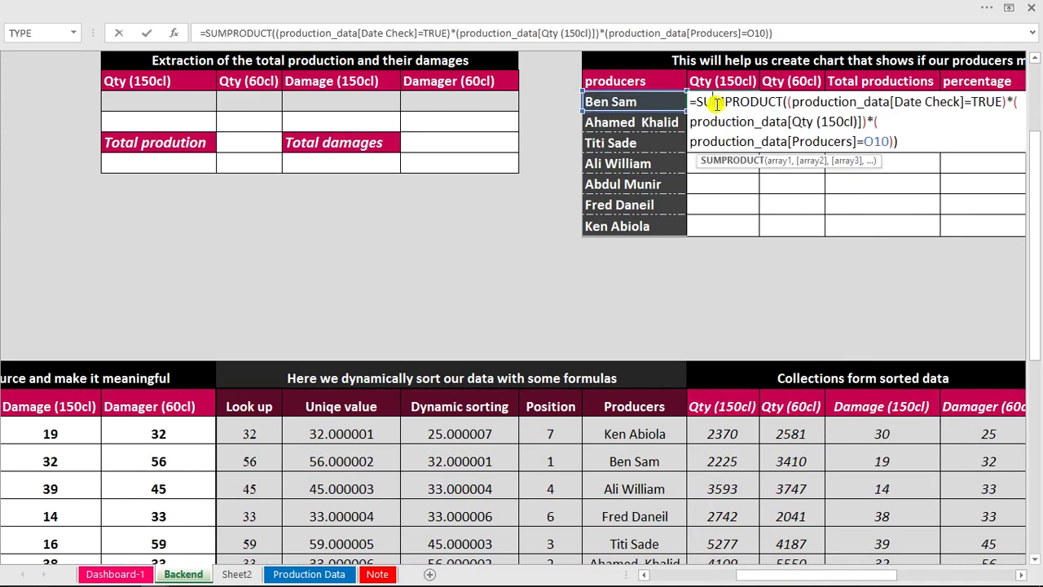
key("Escape")
left_click(789, 100)
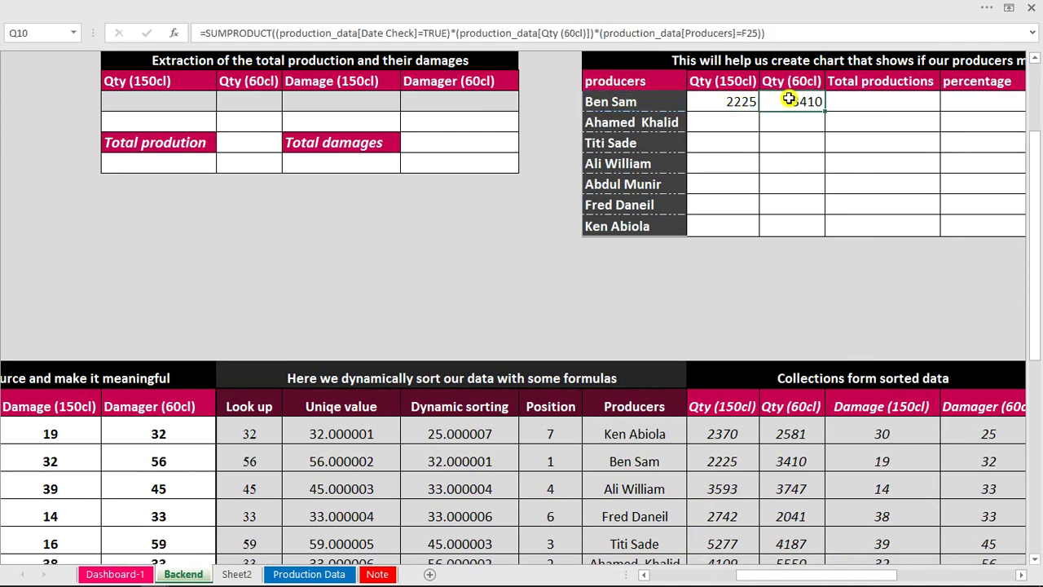
double_click(790, 99)
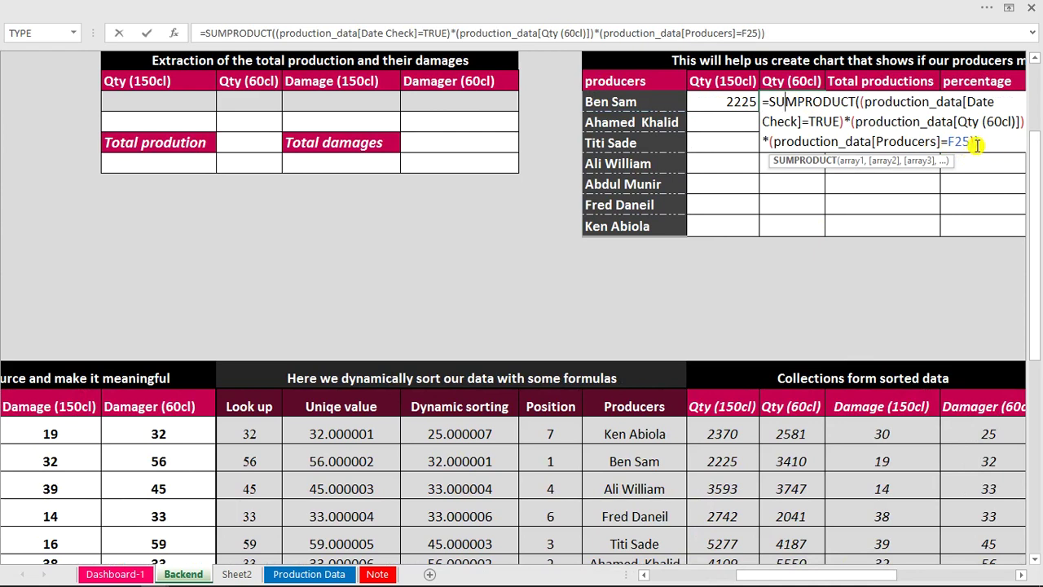
left_click_drag(969, 142, 946, 142)
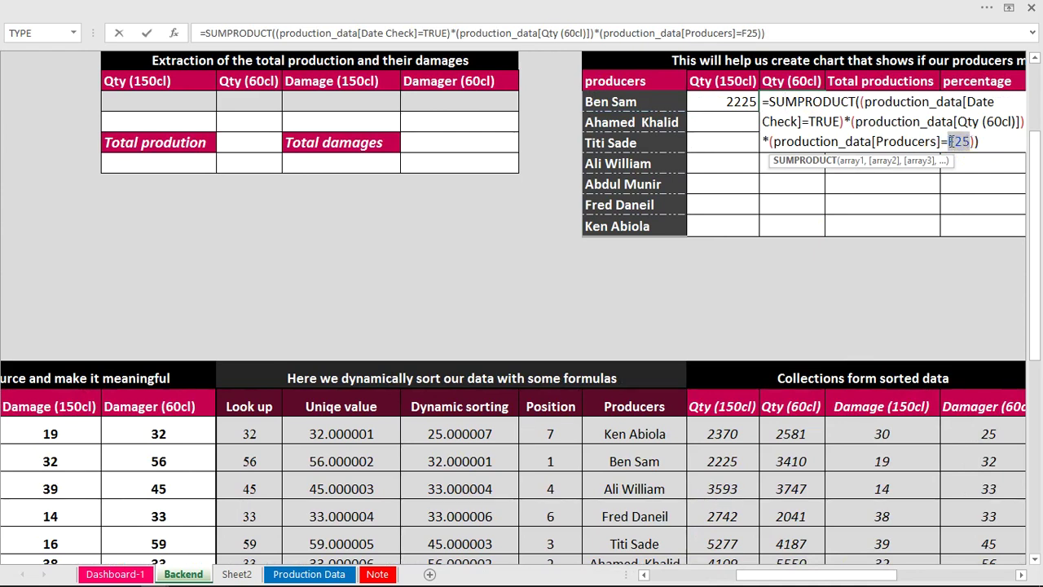
left_click(652, 101)
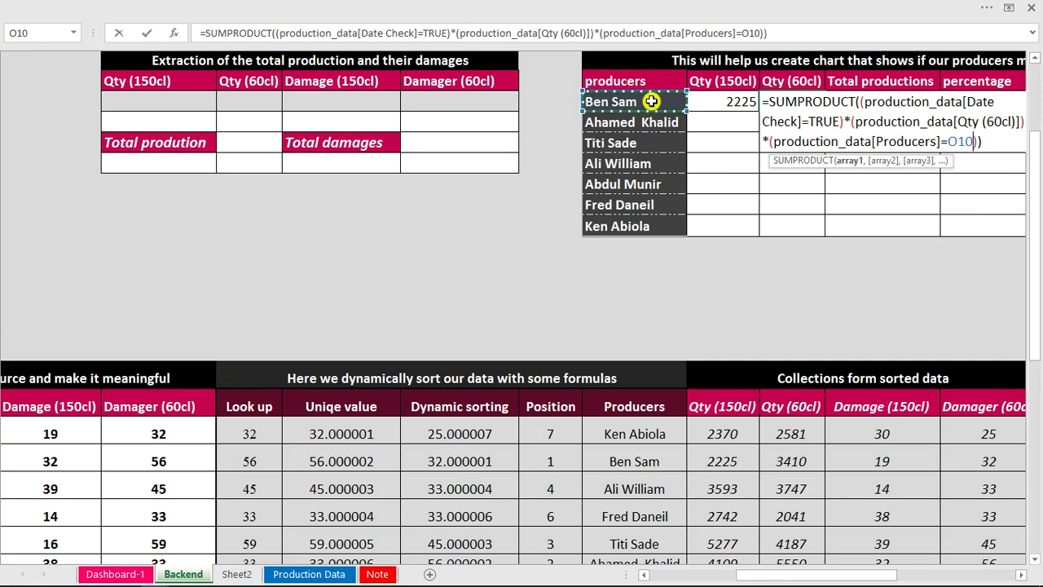
key("Return")
Fill both quantity formulas down to row 16 and return to Dashboard-1.
left_click_drag(700, 100, 778, 101)
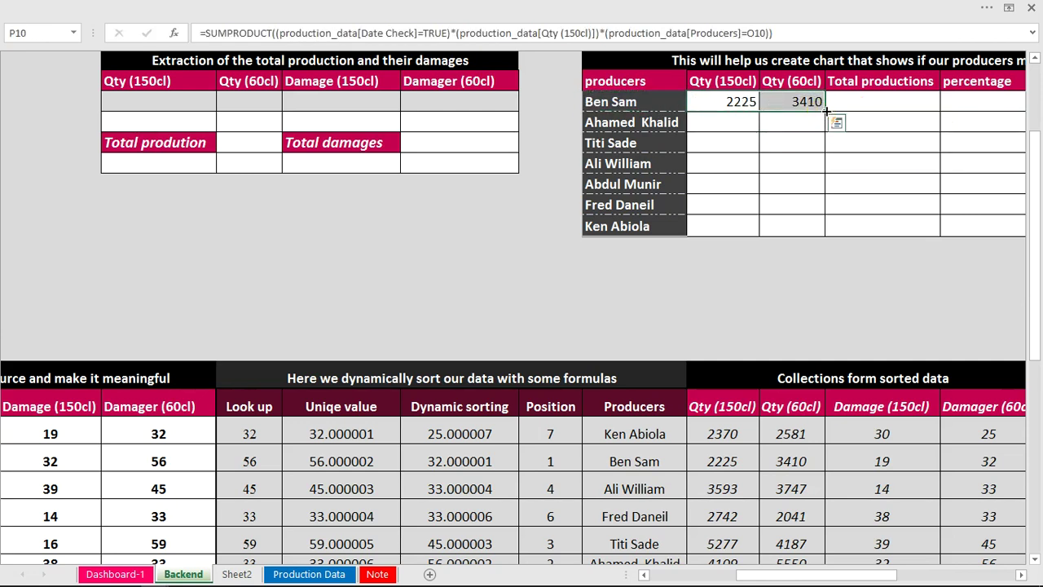
double_click(826, 111)
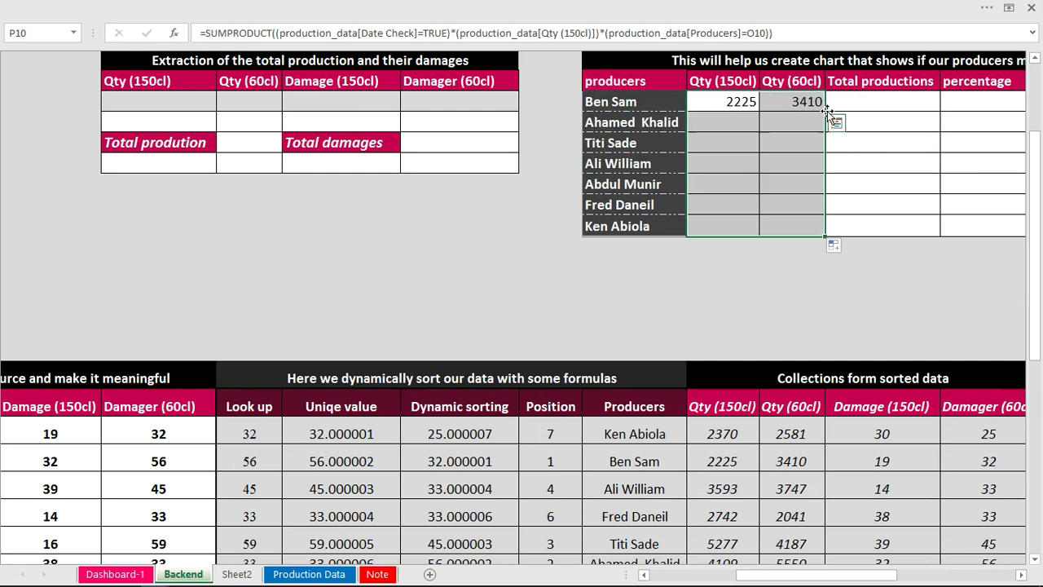
double_click(740, 121)
key("Escape")
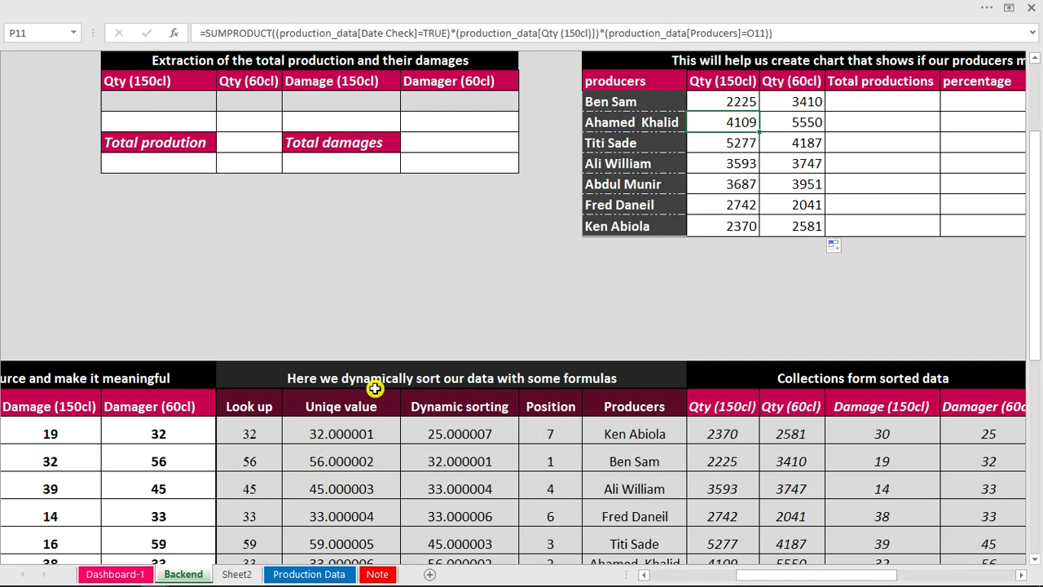
key("ctrl+Page_Up")
key("ctrl+q")
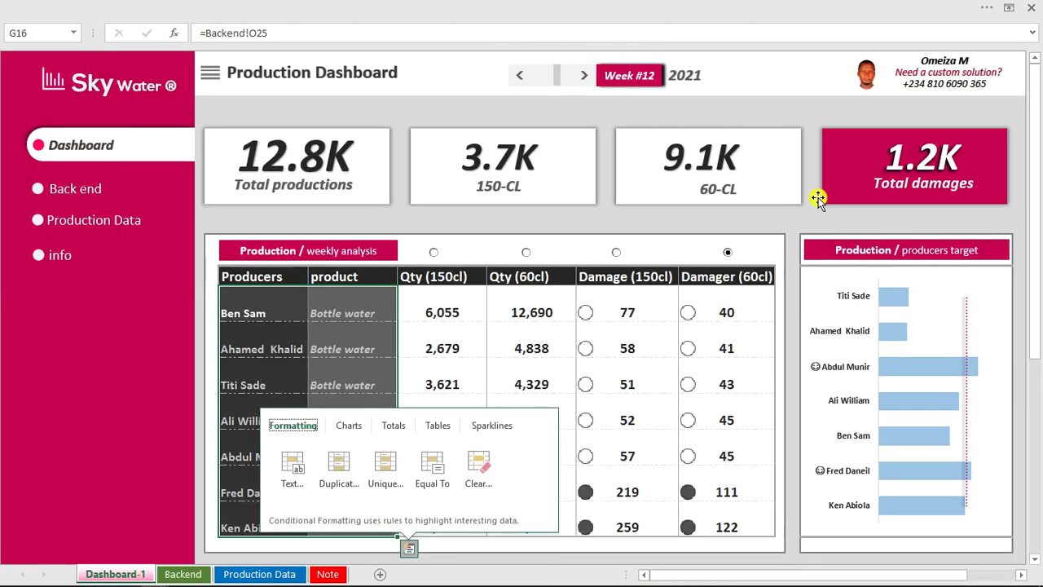
Advance the finished Production Dashboard to Week #13 to review its producers-target chart.
left_click(808, 243)
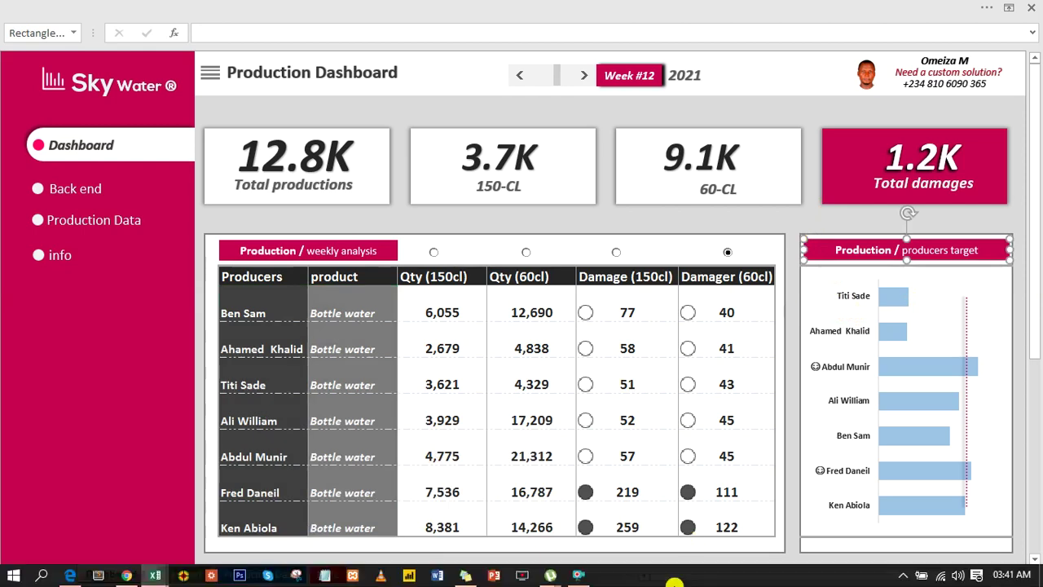
left_click(579, 575)
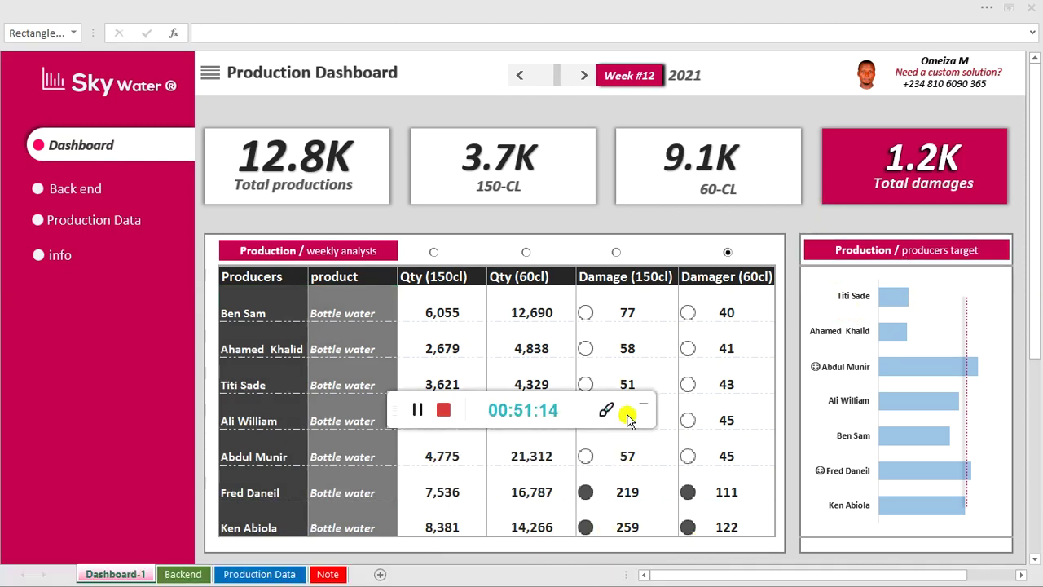
left_click(641, 405)
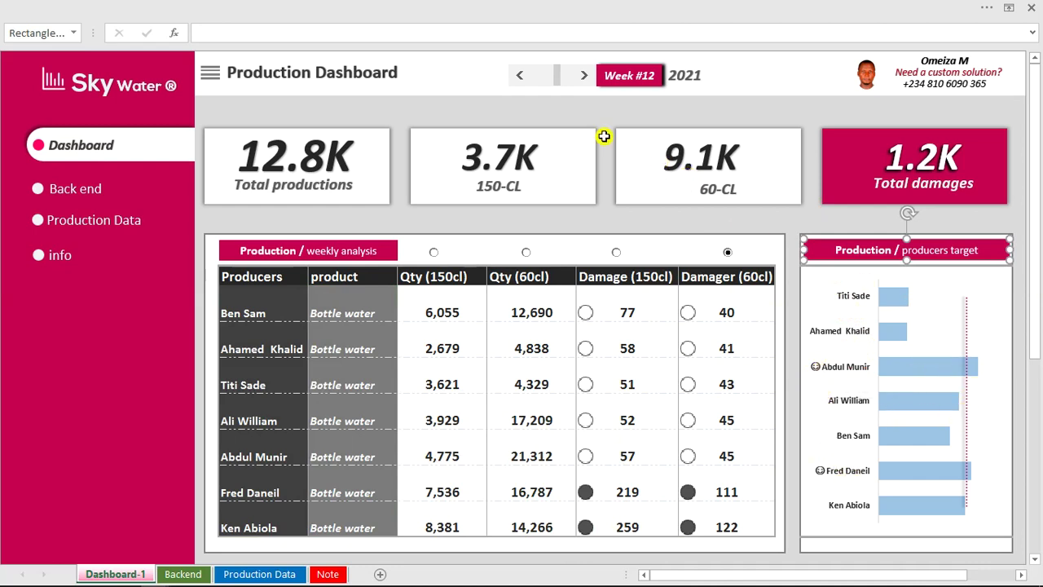
left_click(583, 74)
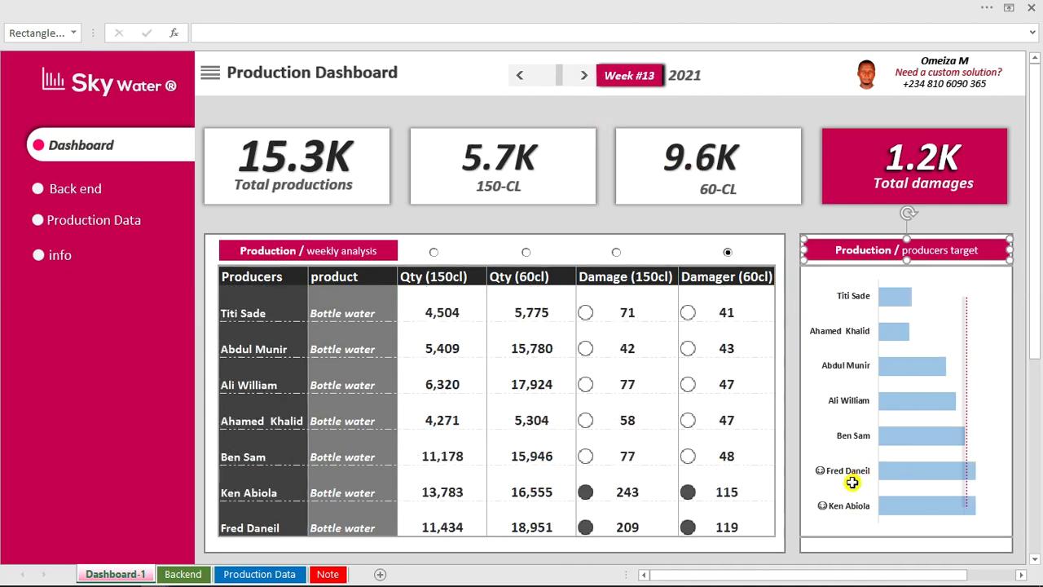
mouse_move(886, 504)
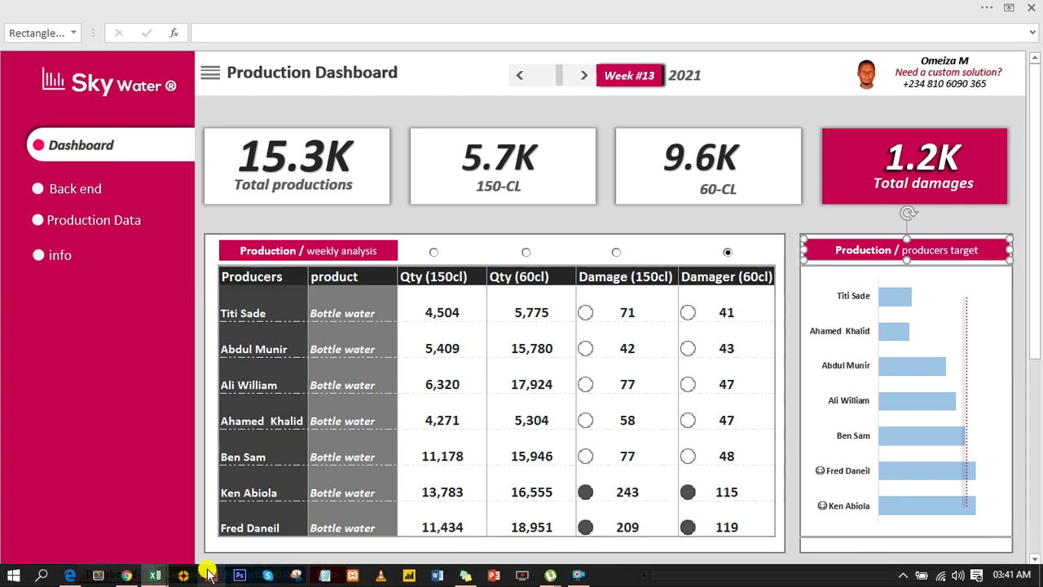
In the Backend workbook, fill R10:R16 with =SUM(P10:Q10) for each producer's total.
mouse_move(167, 577)
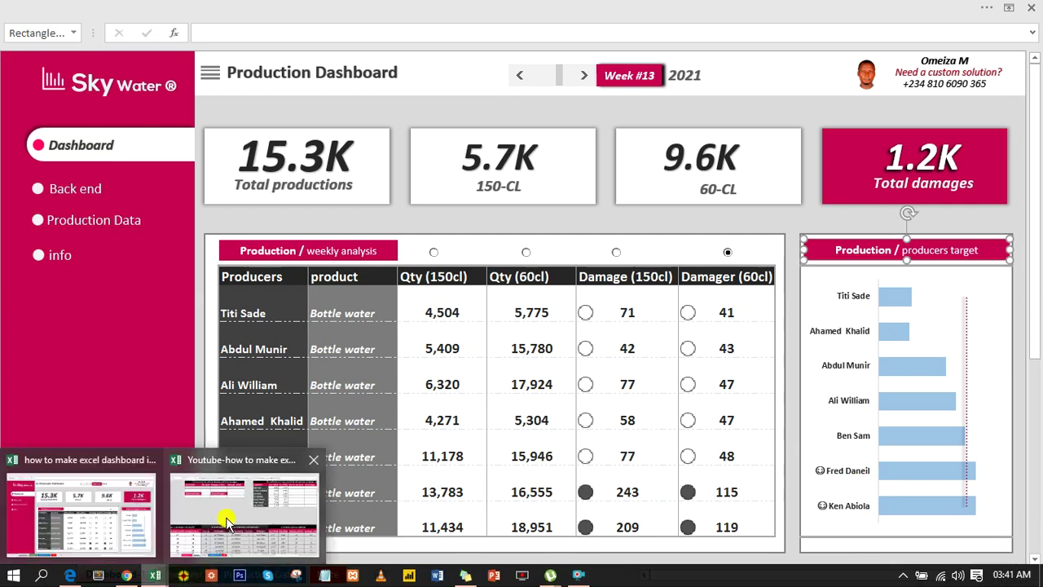
left_click(227, 522)
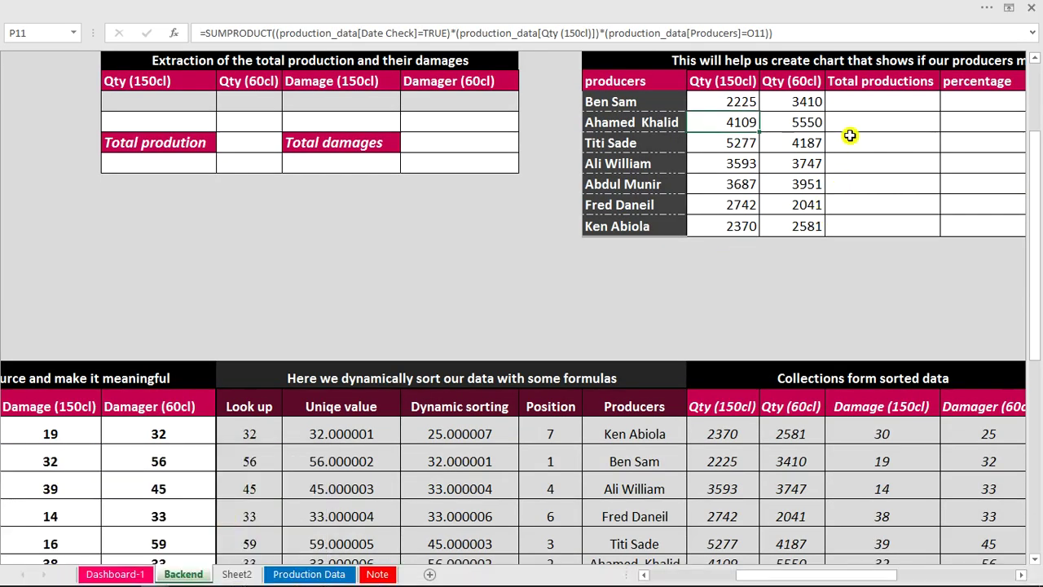
left_click(851, 106)
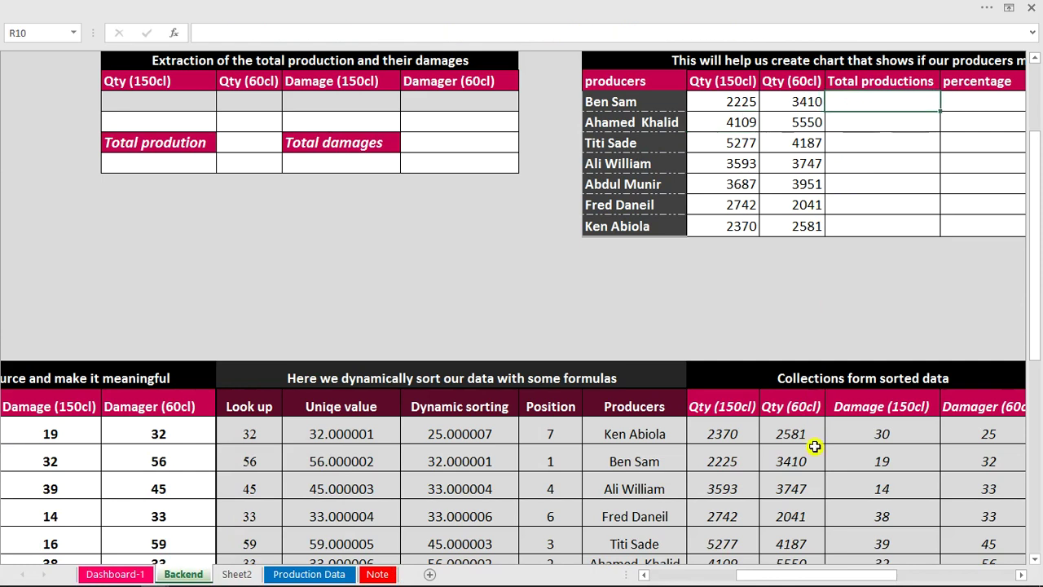
left_click_drag(804, 574, 831, 577)
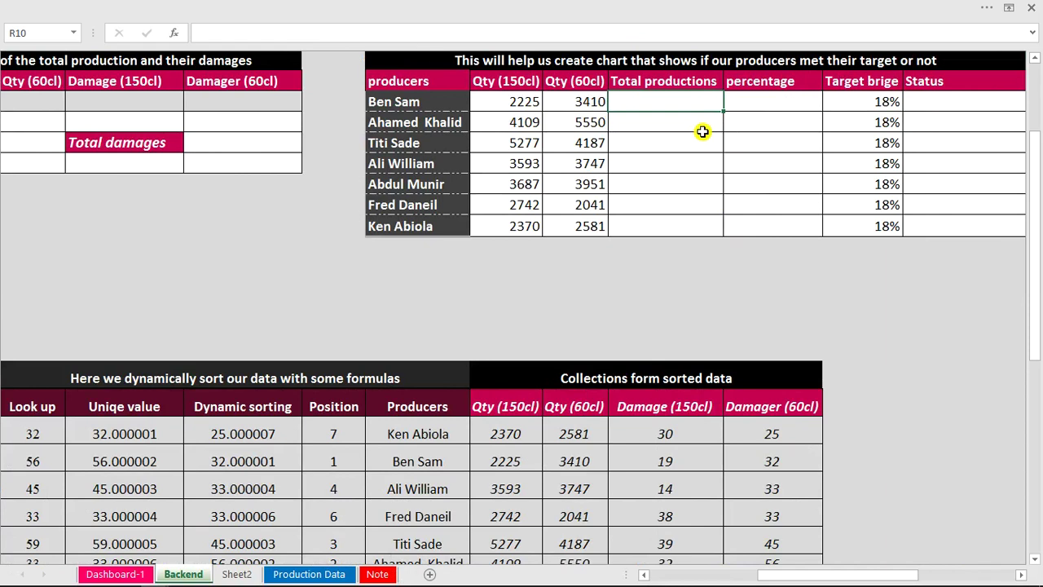
type("=sum")
key("Tab")
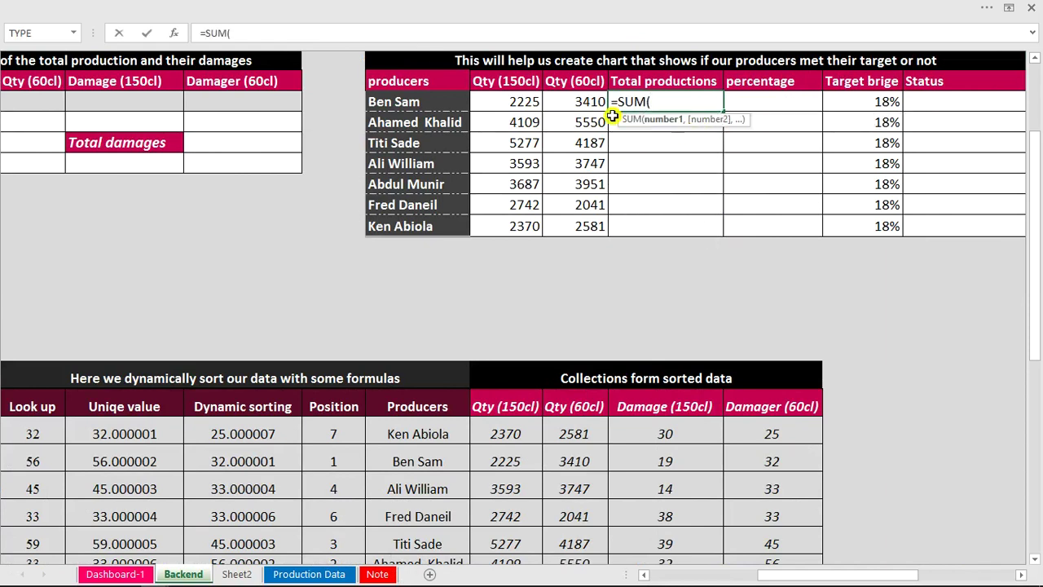
left_click_drag(531, 104, 570, 102)
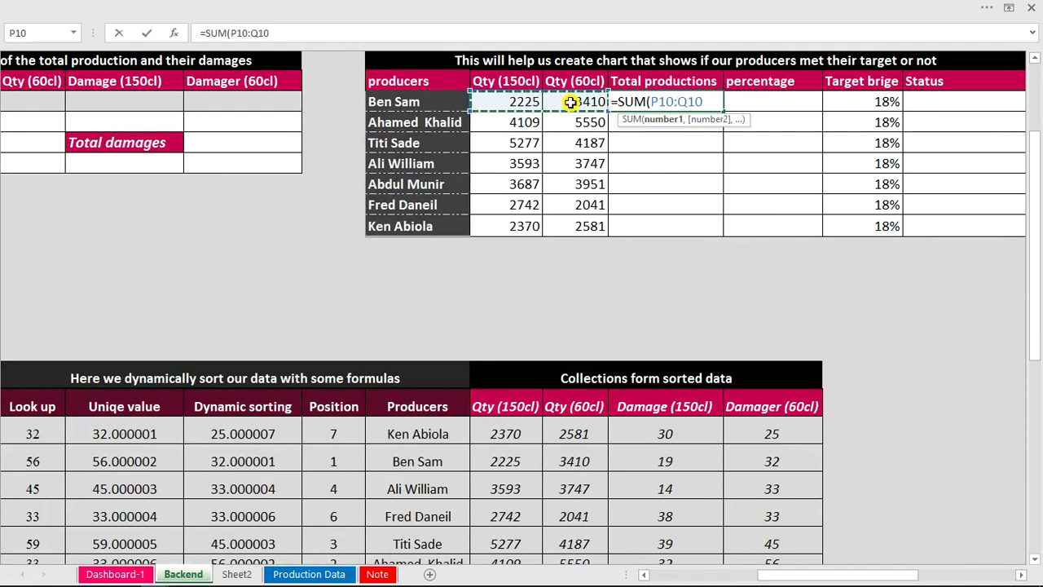
key("Return")
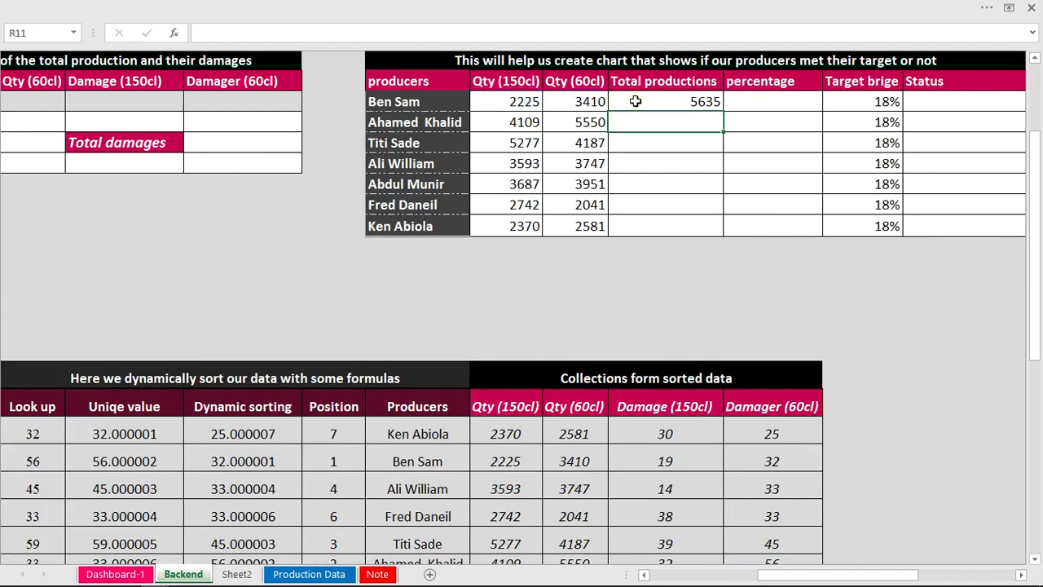
left_click(636, 102)
double_click(722, 110)
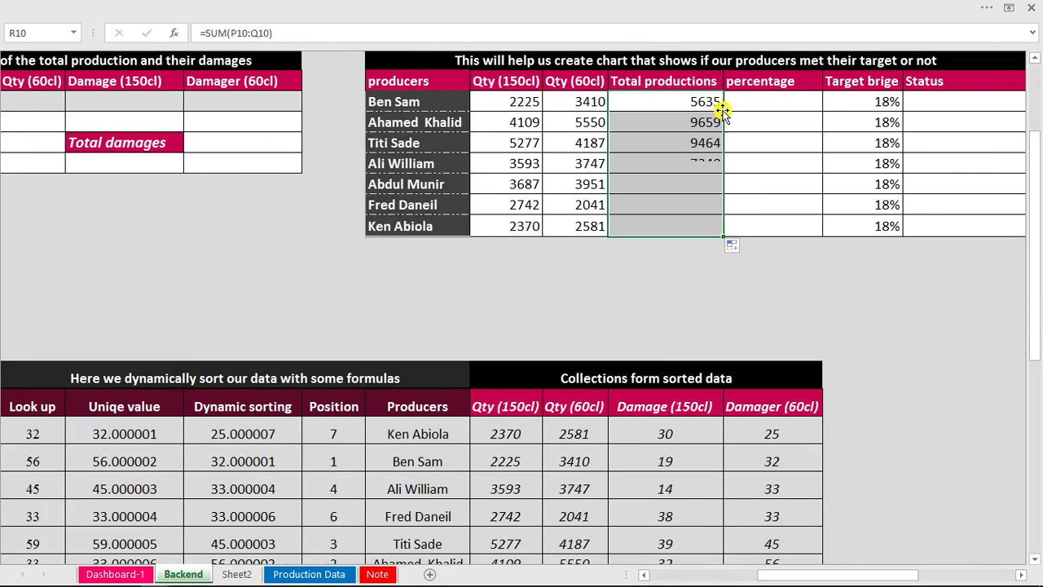
double_click(712, 183)
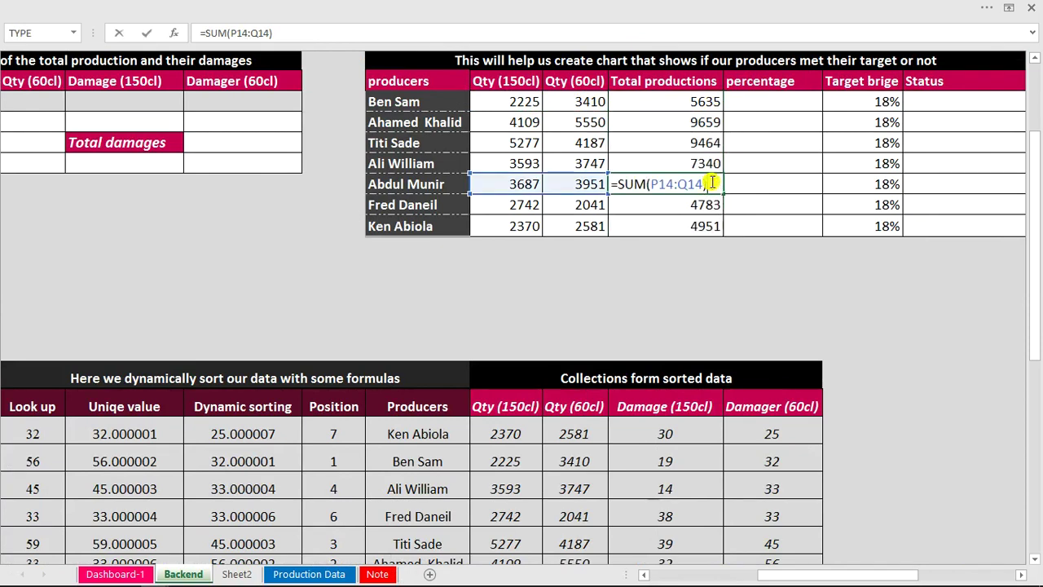
key("Escape")
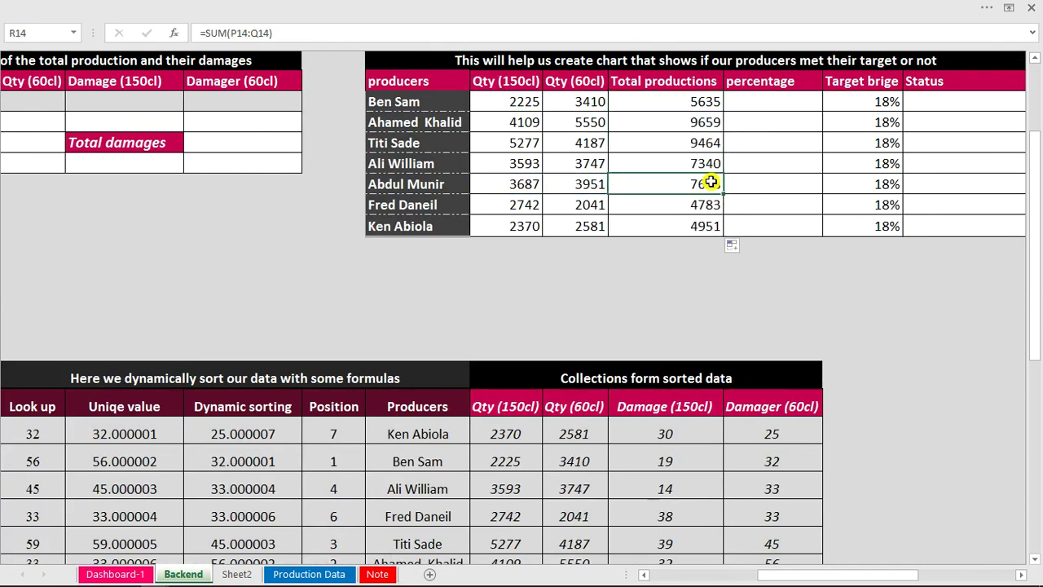
Enter =SUM(R10:R16) in R17 for the 49470 grand total.
left_click(779, 100)
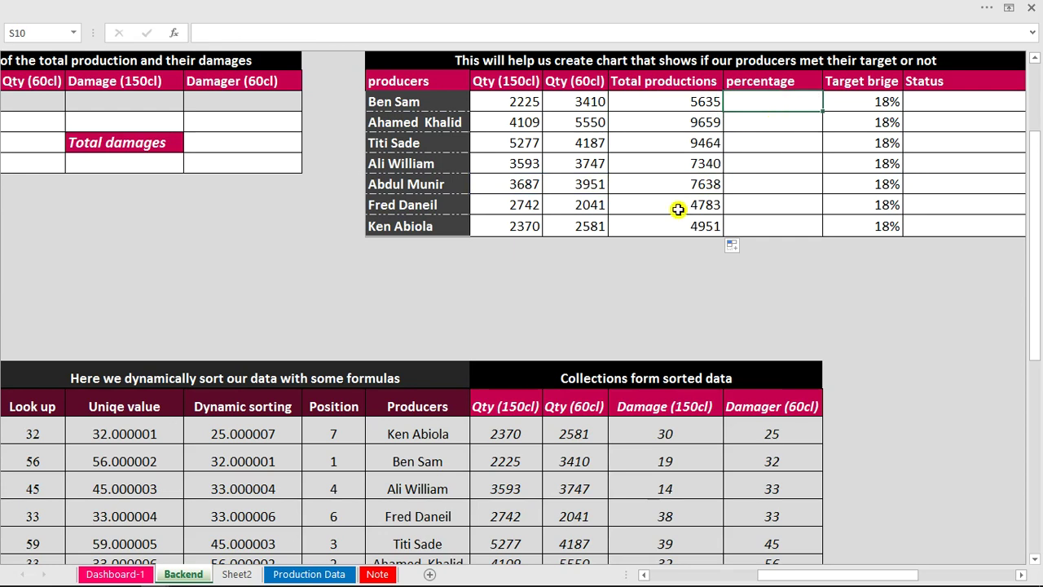
left_click(689, 249)
type("=sum")
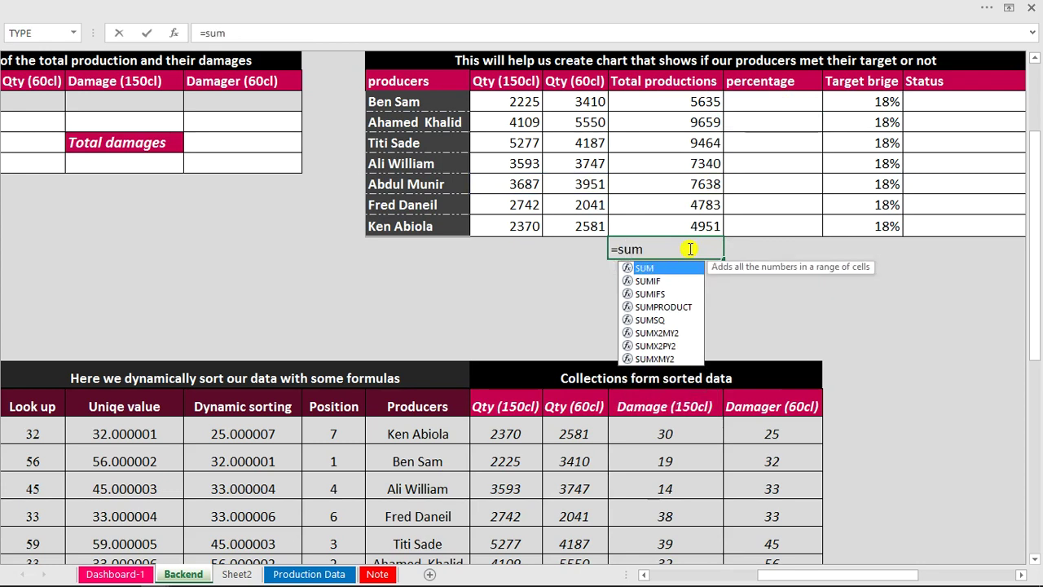
key("Tab")
left_click_drag(692, 101, 701, 226)
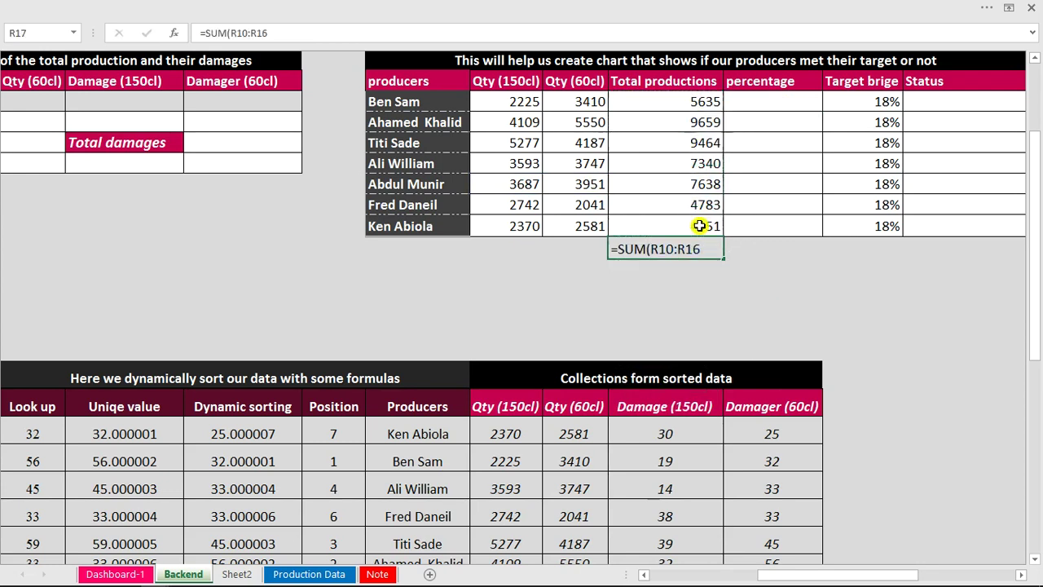
key("Return")
left_click(780, 100)
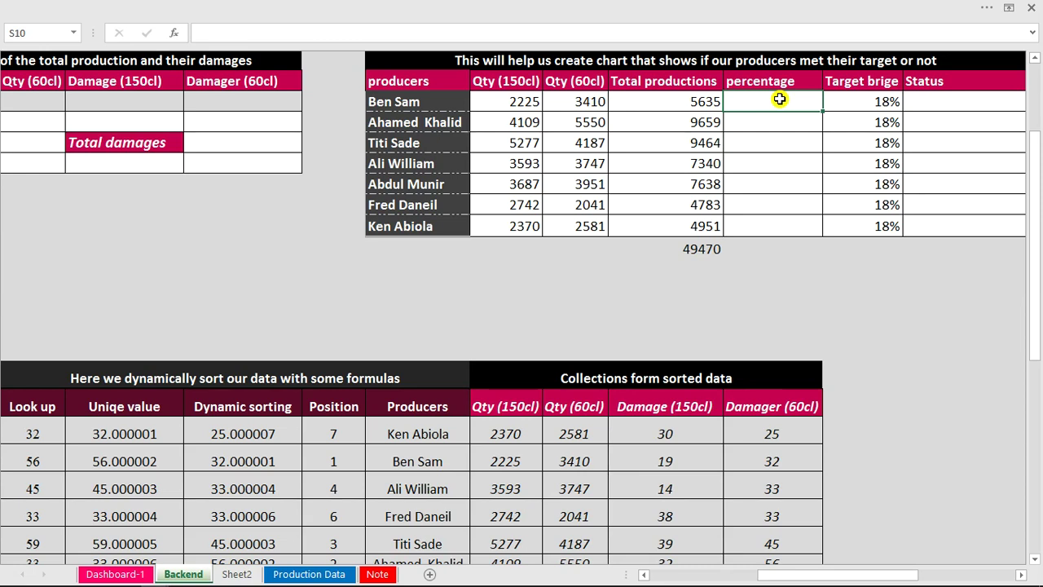
Enter =R10/$R$17 in S10 and fill it down for all seven producers.
type("=")
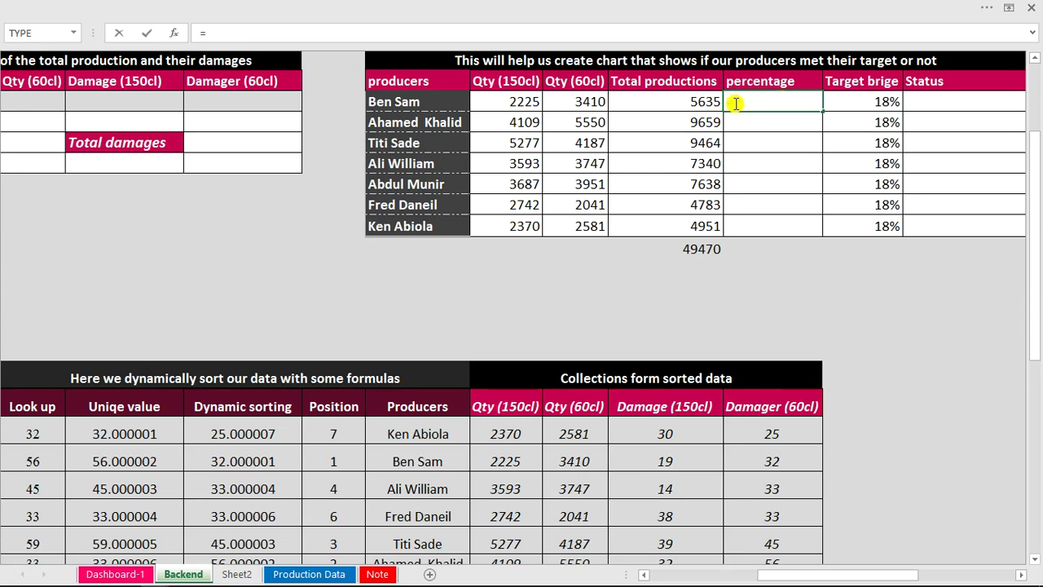
left_click(709, 103)
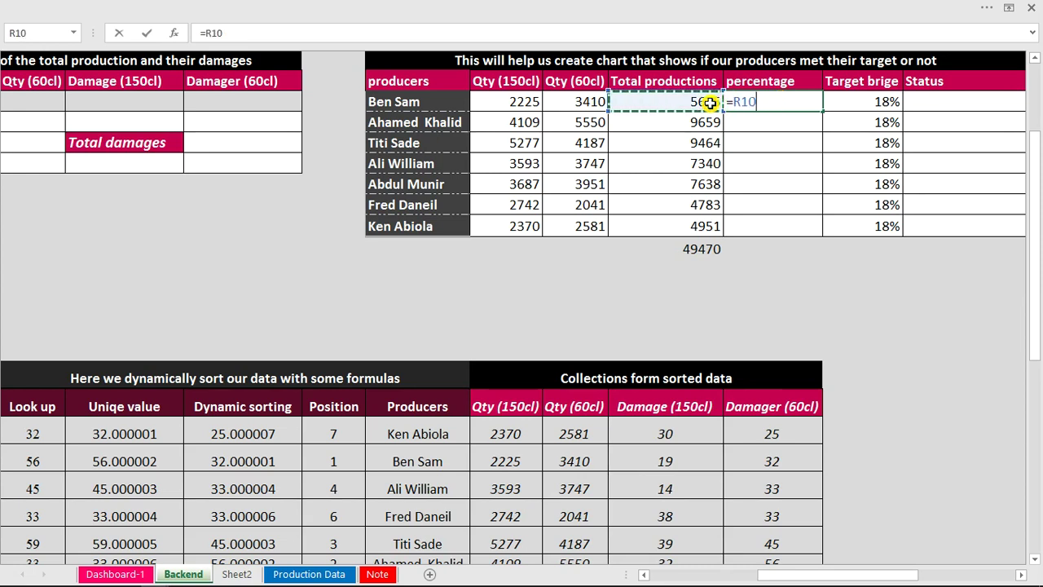
type("/")
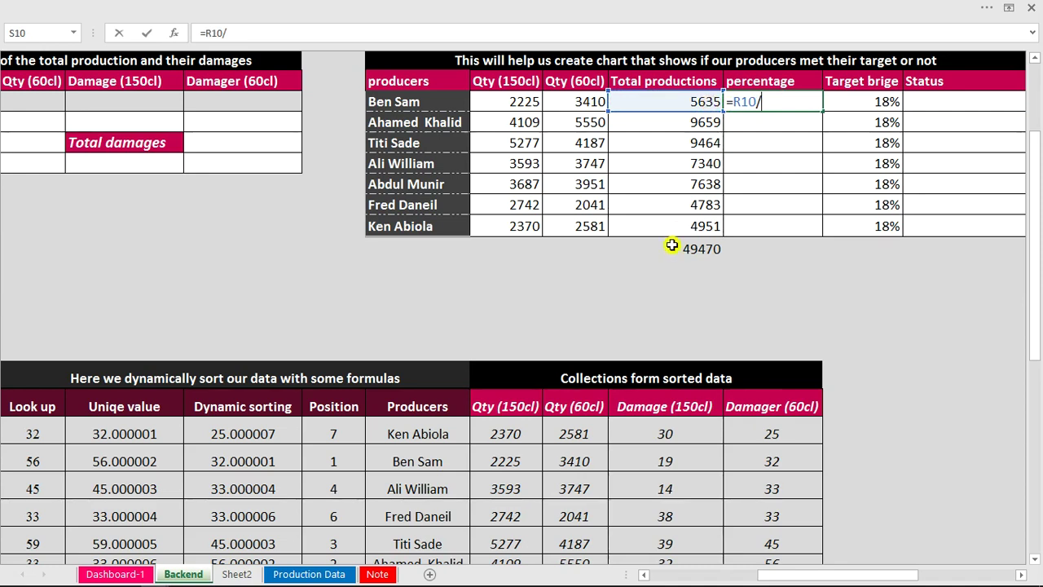
left_click(684, 249)
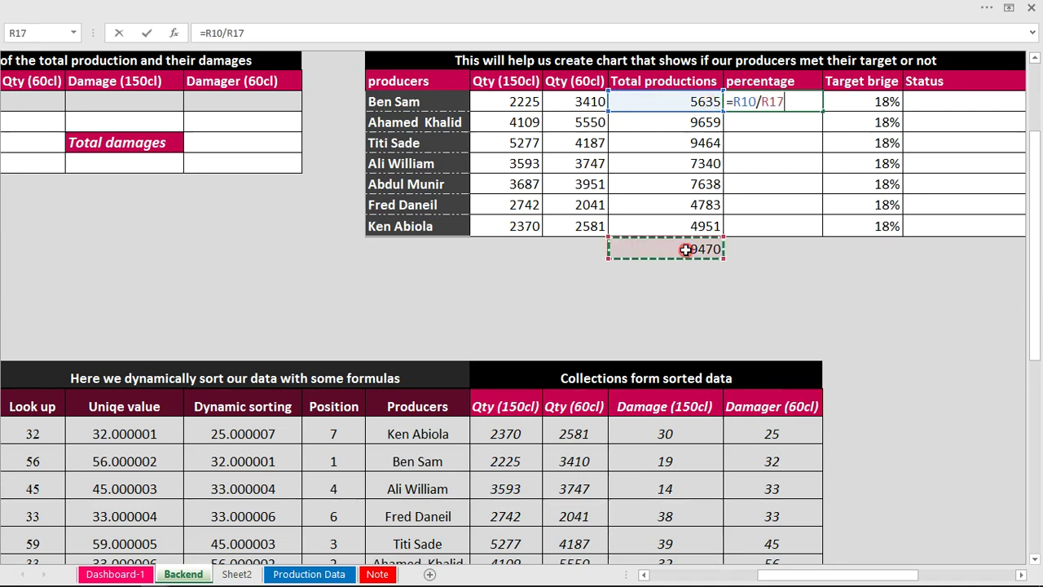
left_click(761, 101)
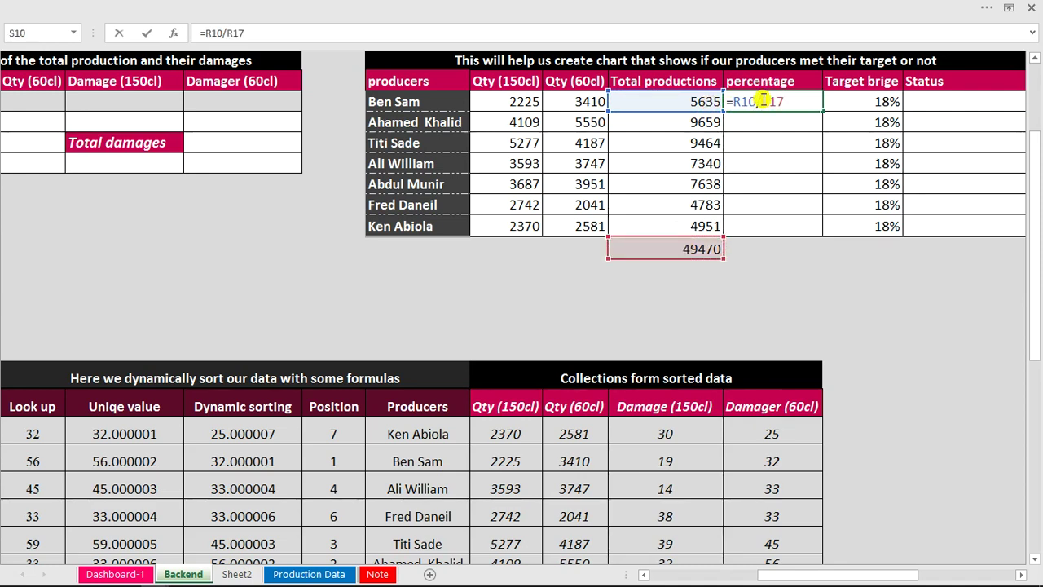
type("$R$")
key("Return")
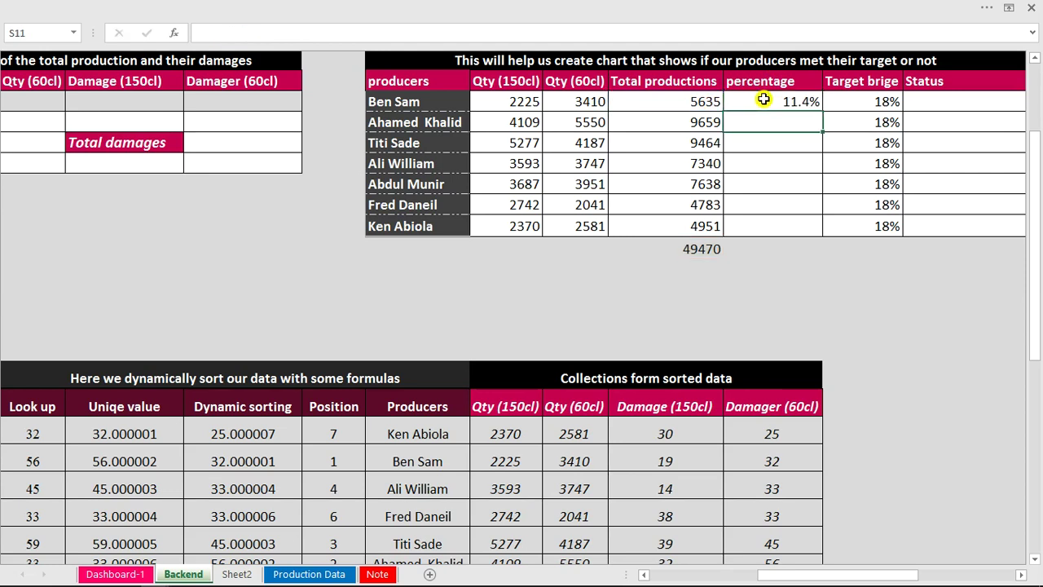
left_click(763, 98)
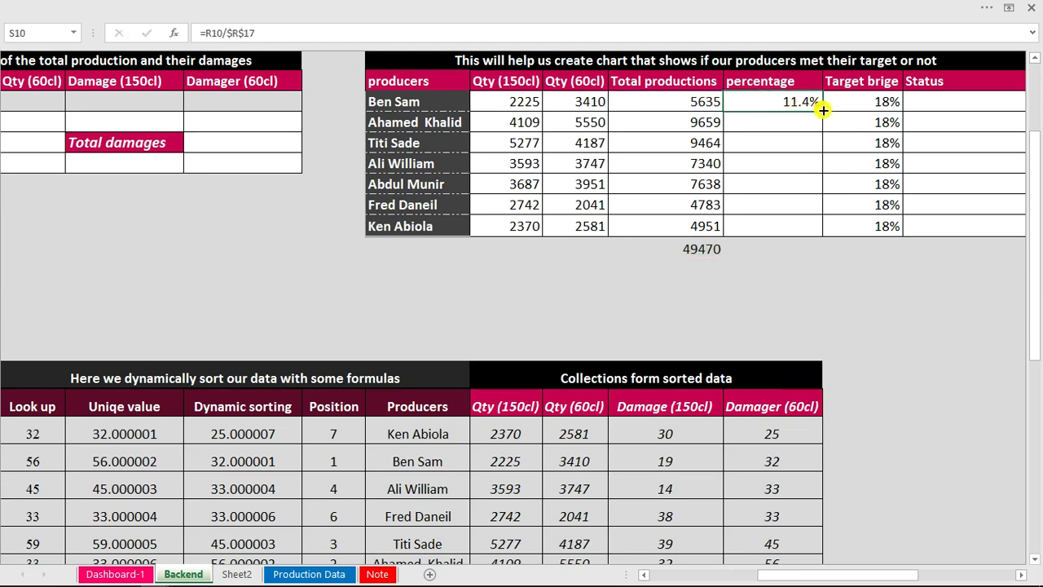
double_click(823, 110)
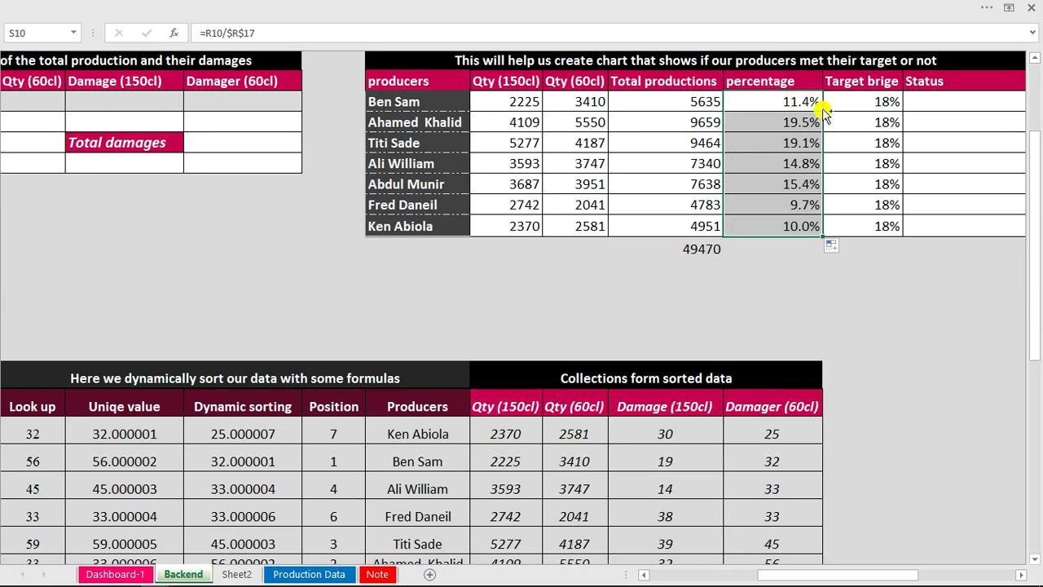
Format the share column as percentages with one decimal.
key("ctrl+1")
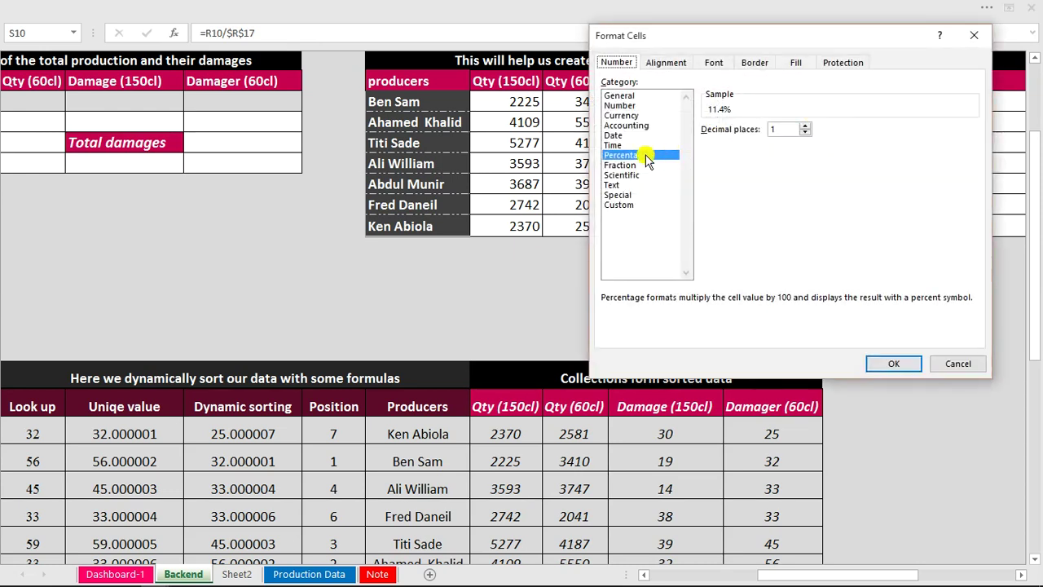
left_click(892, 364)
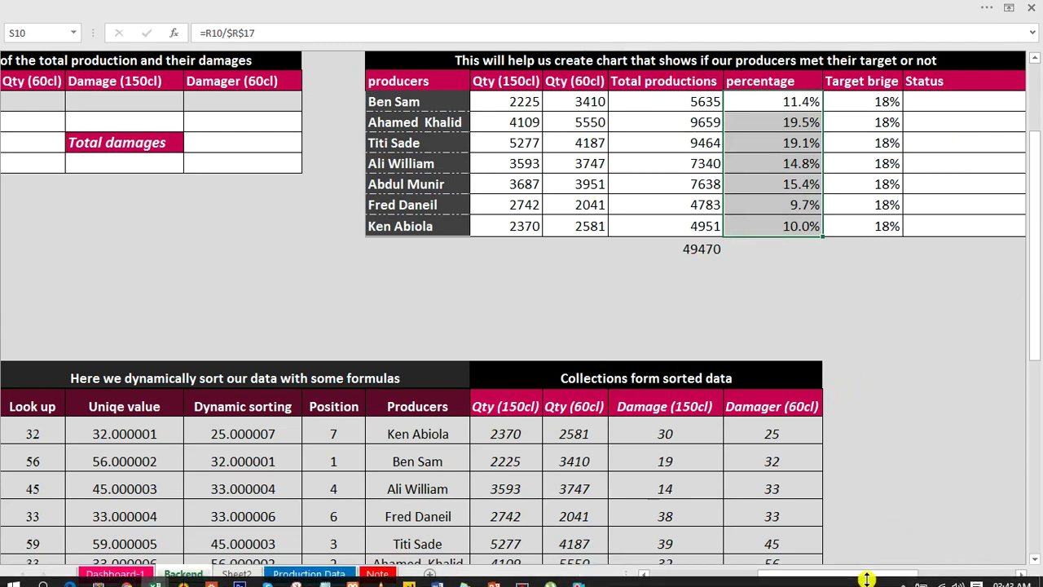
left_click_drag(866, 576, 892, 575)
left_click_drag(1038, 236, 1040, 225)
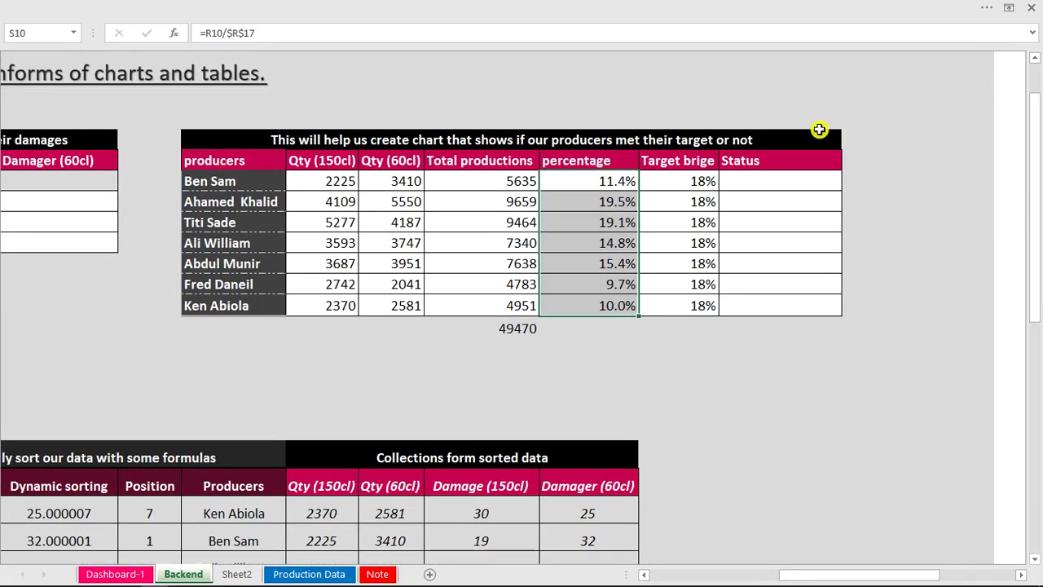
Insert a smiley face symbol into V9 via Insert > Symbol.
left_click(856, 157)
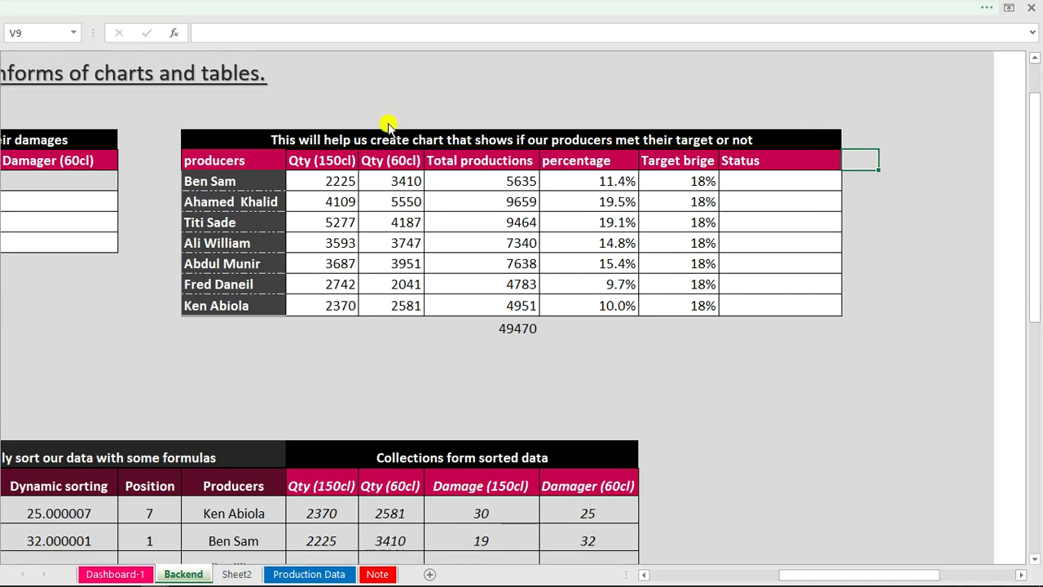
left_click(424, 7)
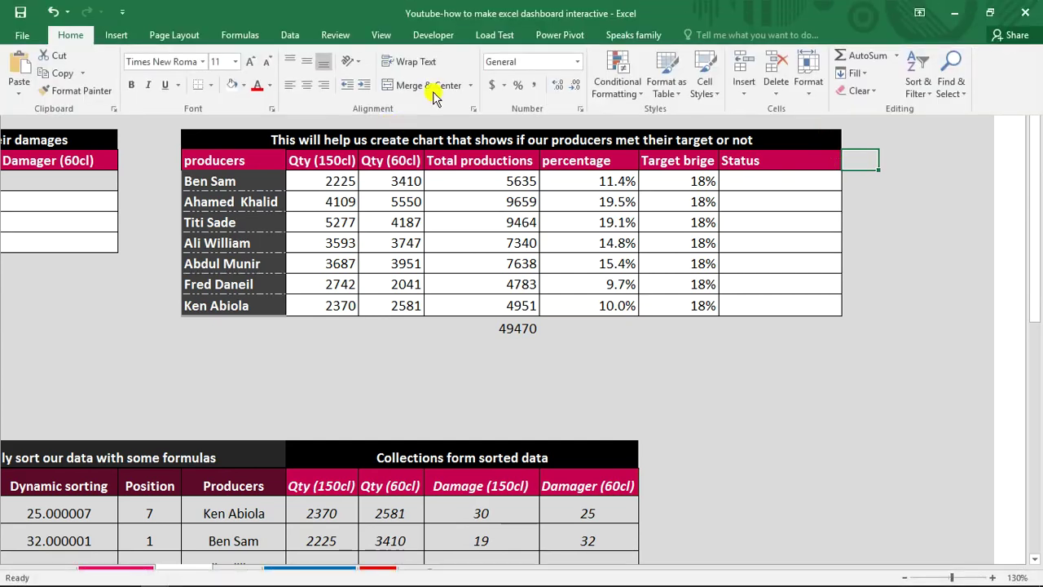
left_click(117, 33)
left_click(958, 72)
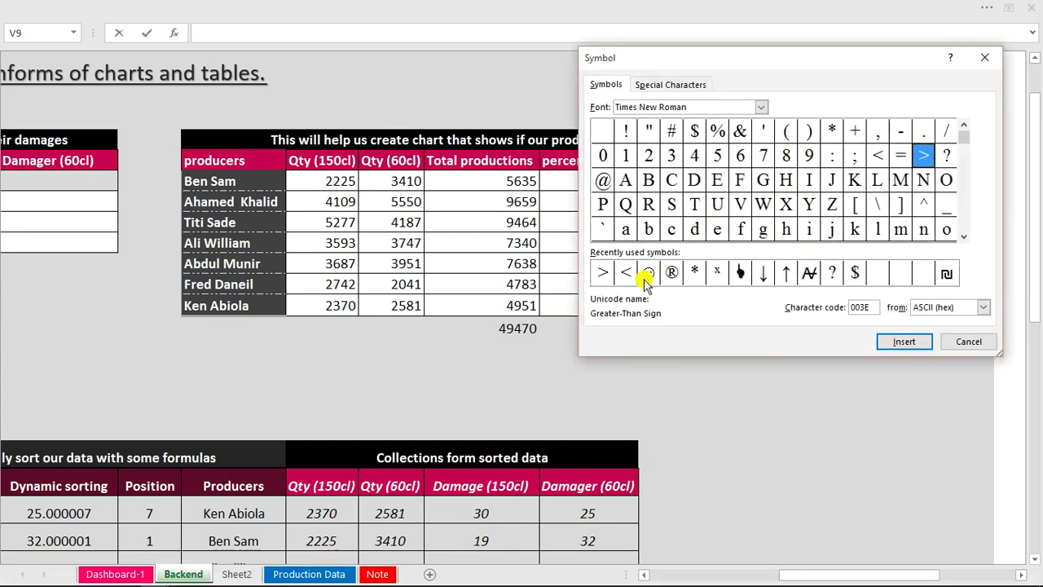
double_click(647, 274)
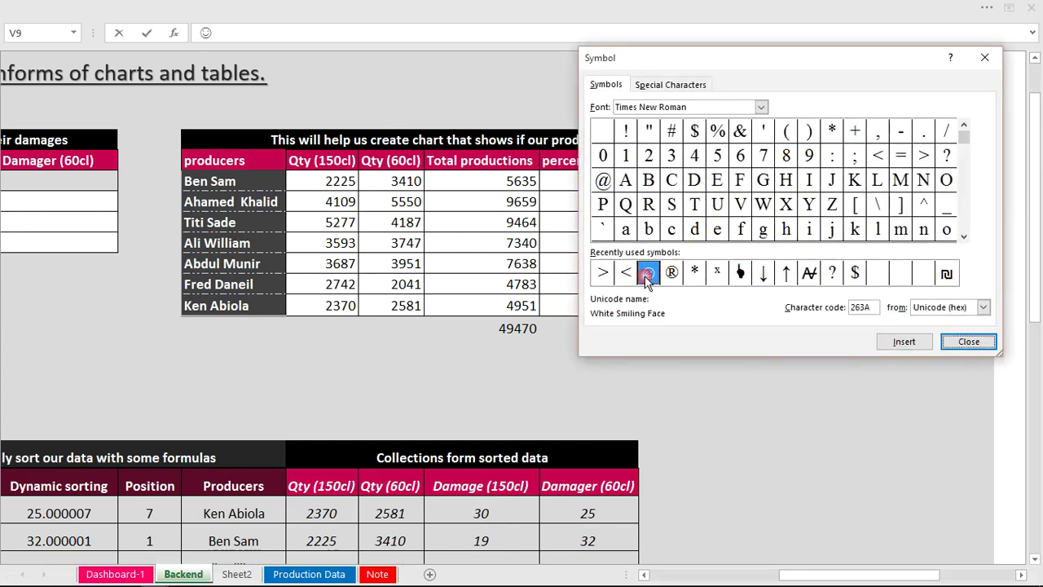
left_click(947, 343)
left_click(877, 277)
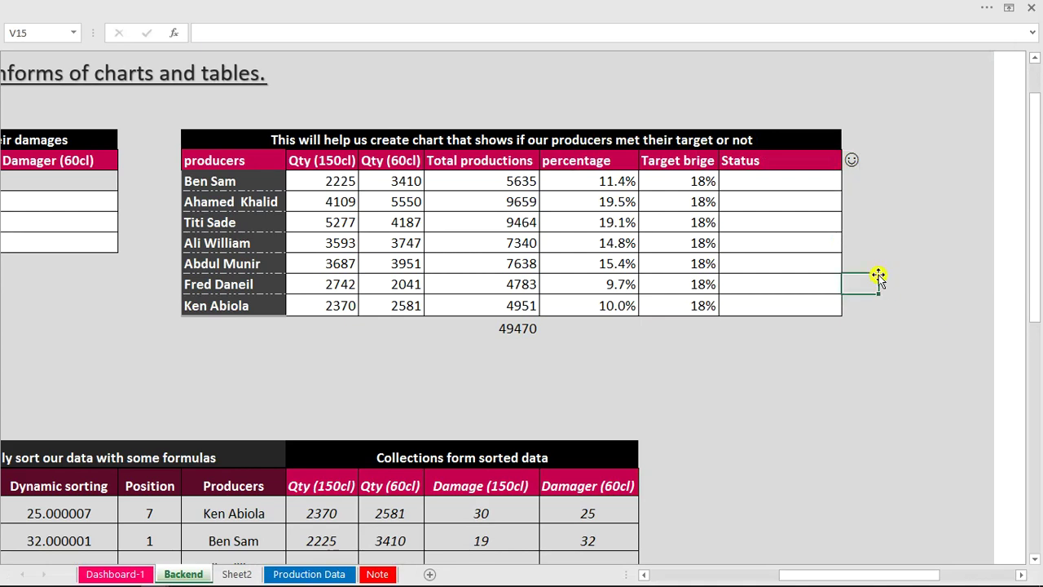
Select the first producer's Status cell, U10.
left_click(747, 182)
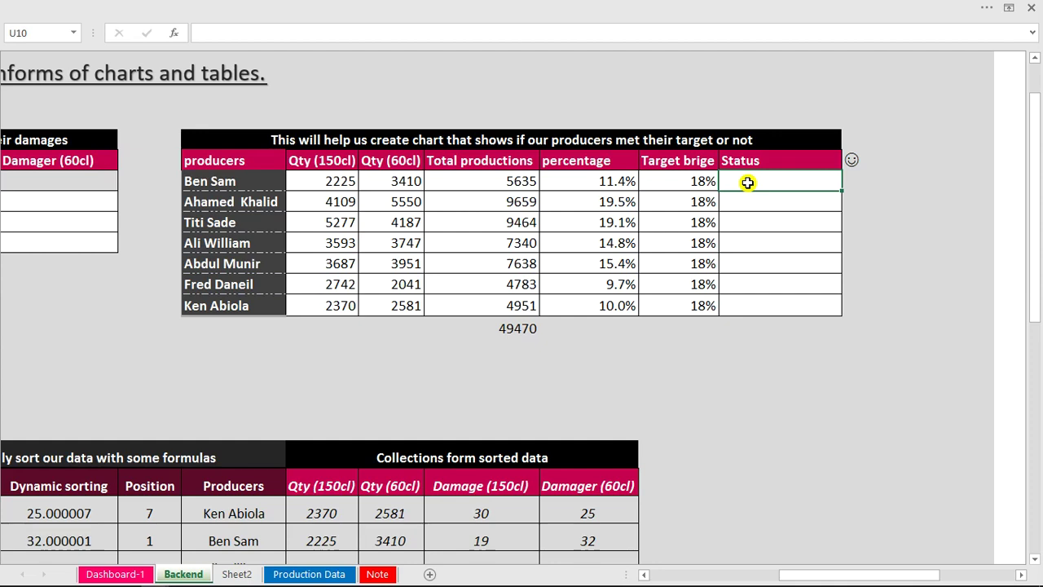
left_click(887, 272)
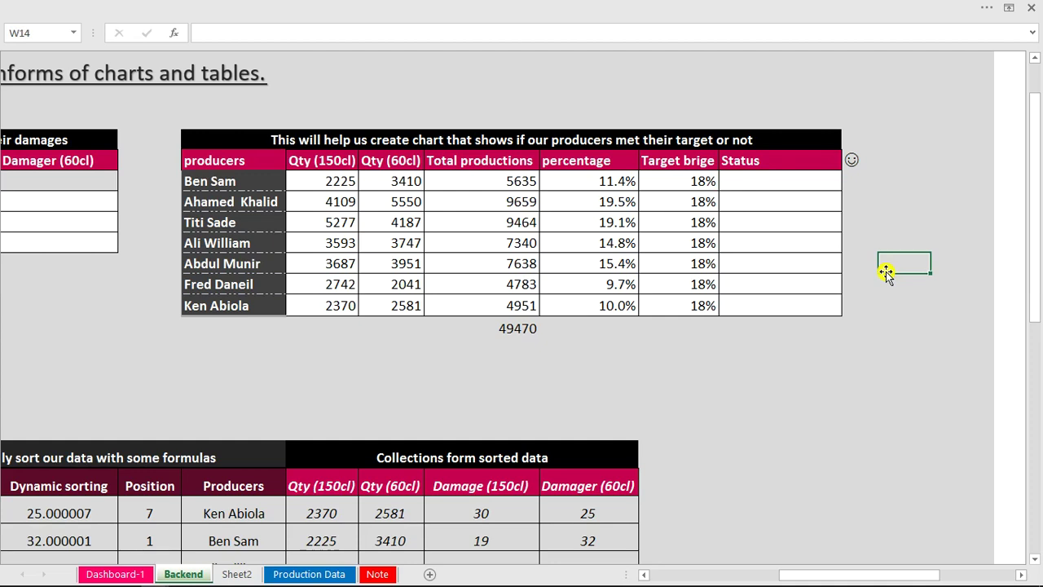
left_click(802, 180)
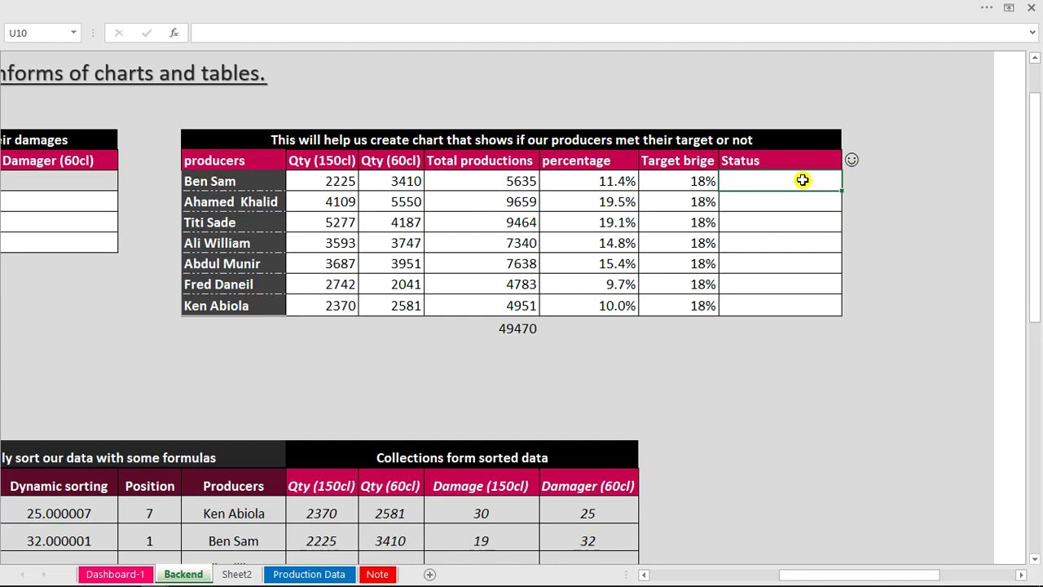
Type =IF(S10>=T10,O10&" in U10 and try to enter it.
type("=if")
key("Tab")
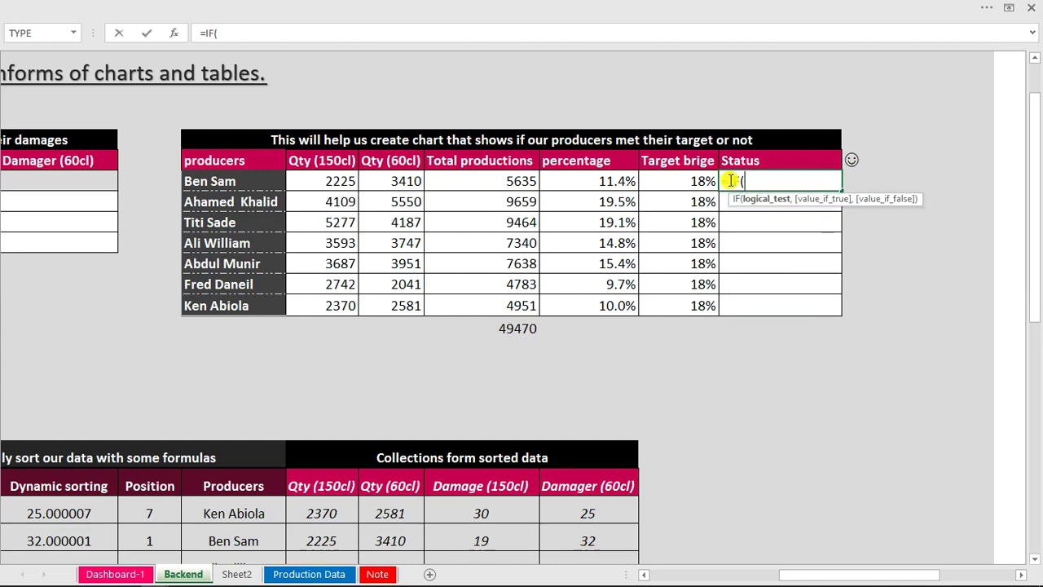
left_click(625, 181)
type(">=")
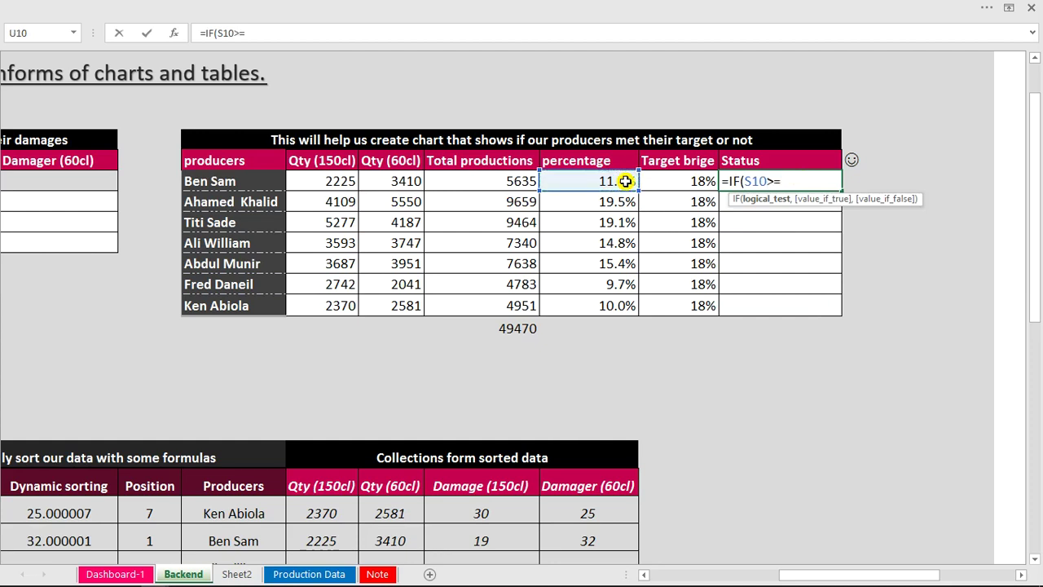
left_click(671, 181)
type(",")
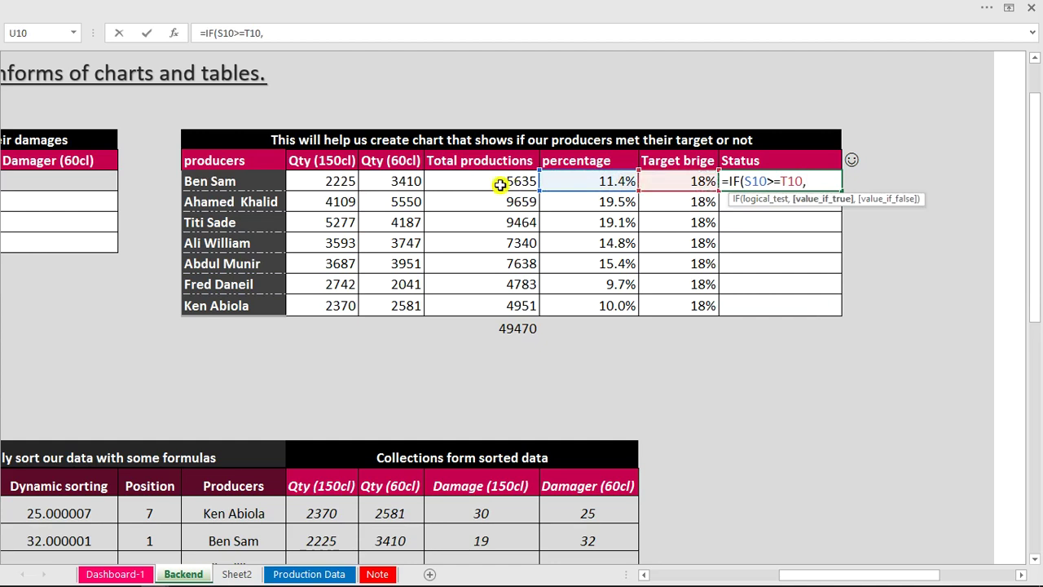
left_click(260, 183)
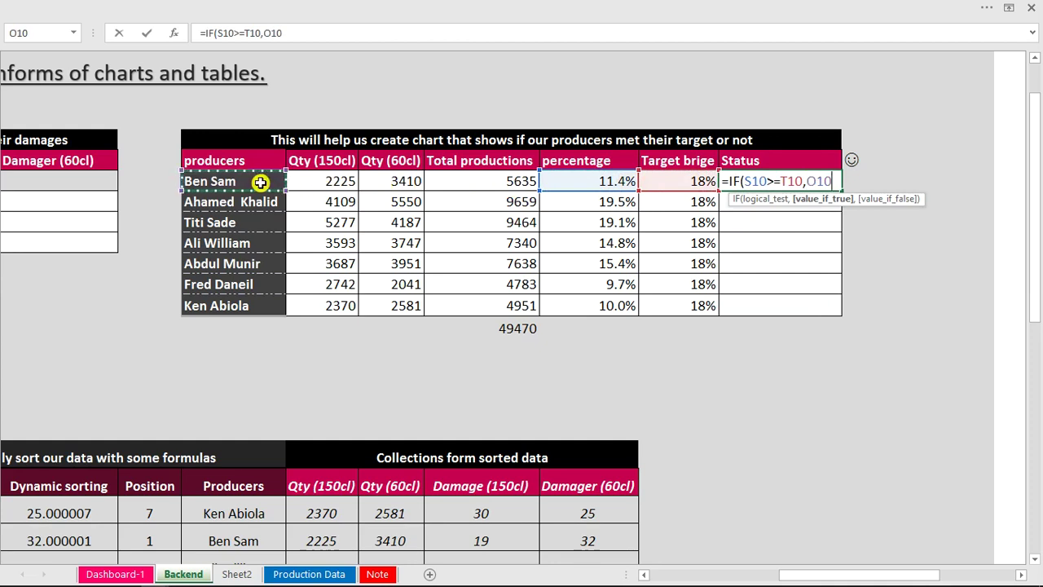
type("&")
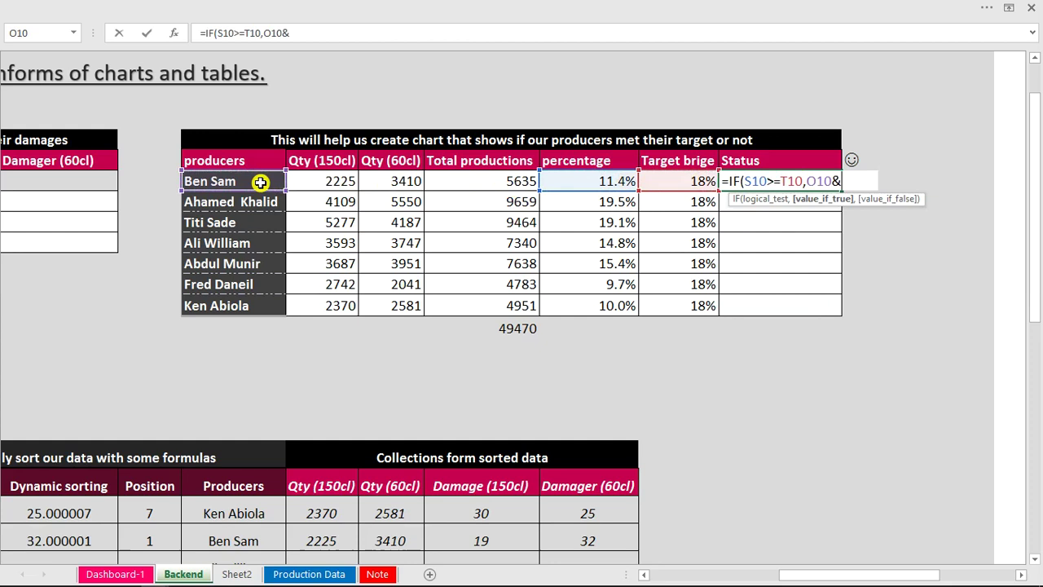
type("\"")
key("Return")
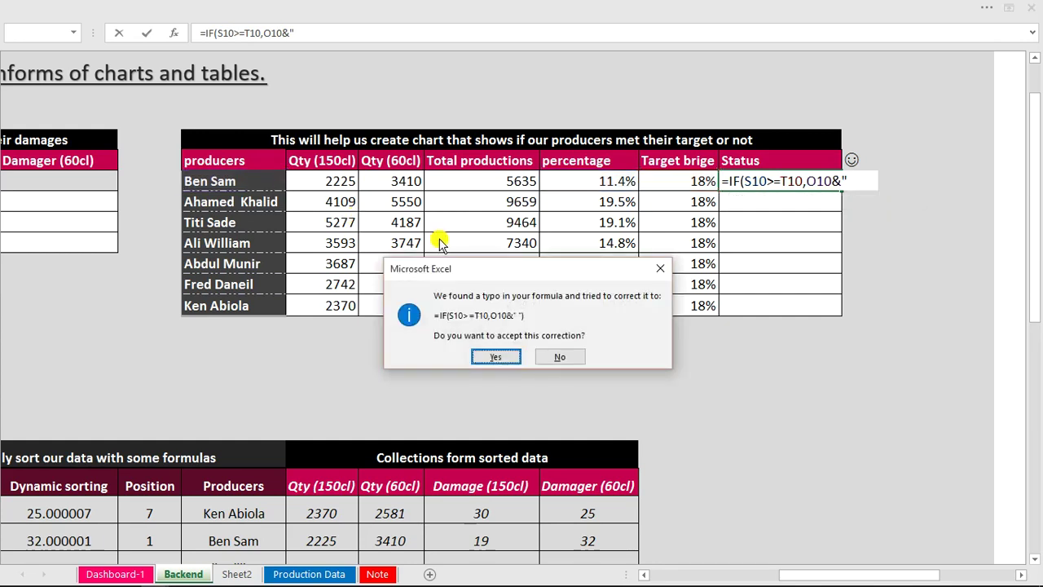
Decline Excel's correction suggestion and dismiss the formula error, twice, keeping the formula unfinished.
left_click(551, 352)
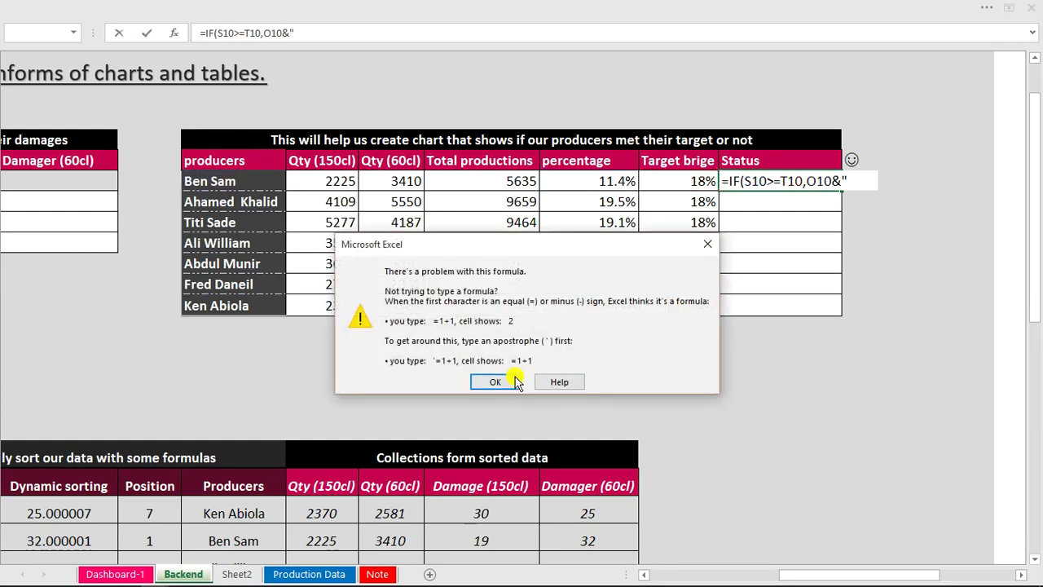
left_click(495, 382)
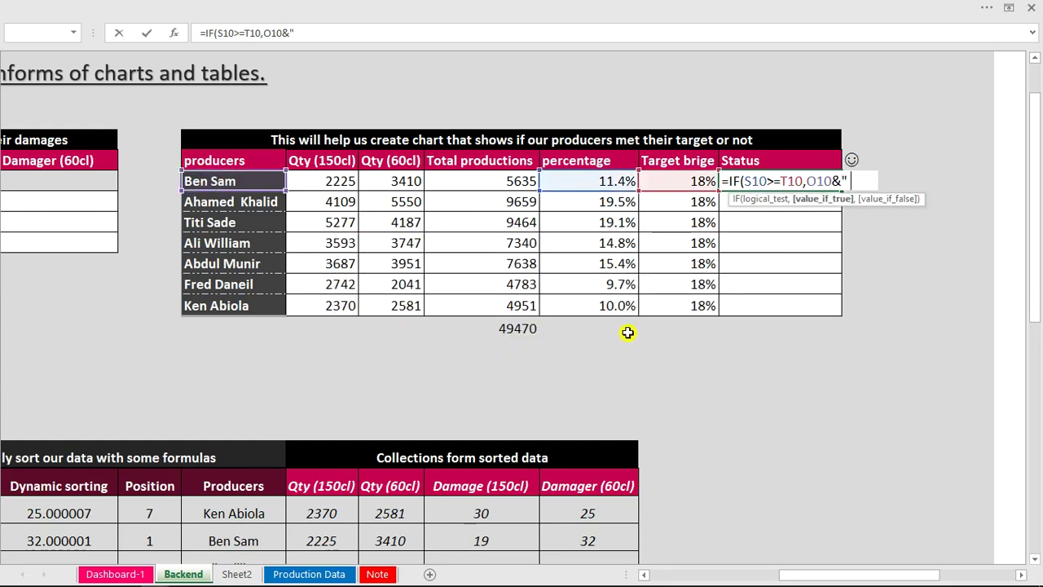
key("Return")
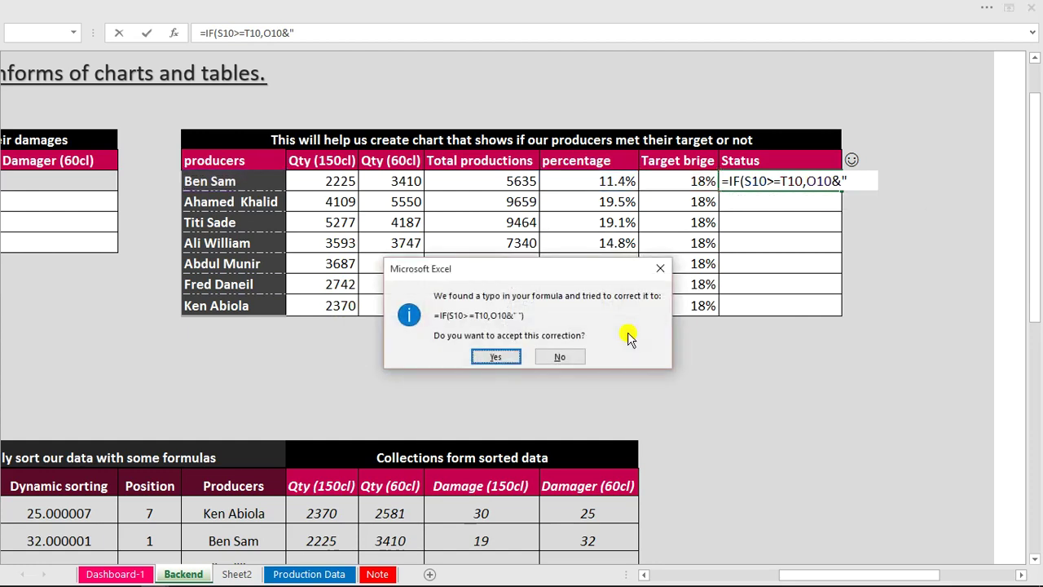
left_click(580, 358)
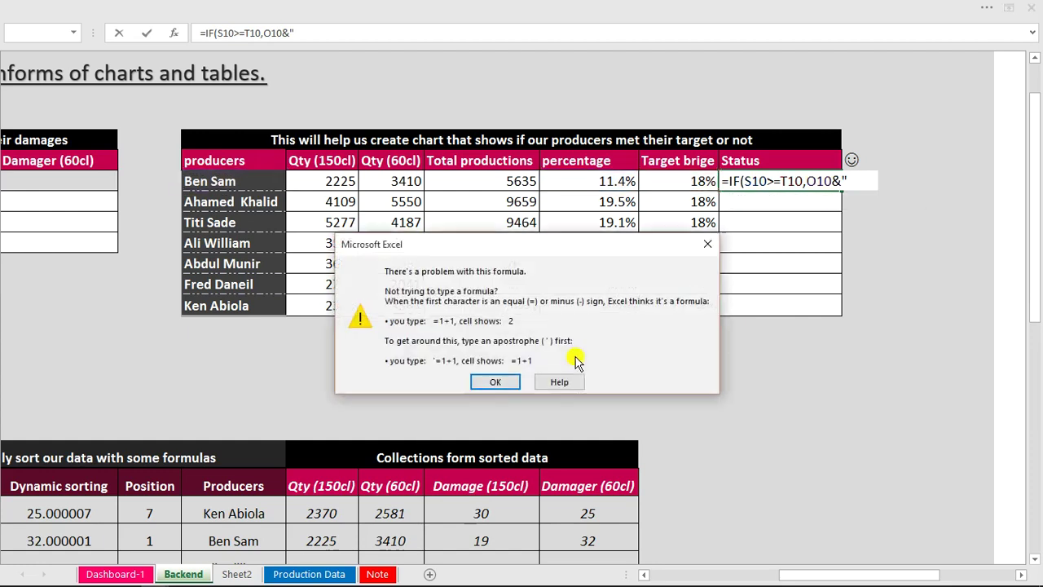
left_click(484, 378)
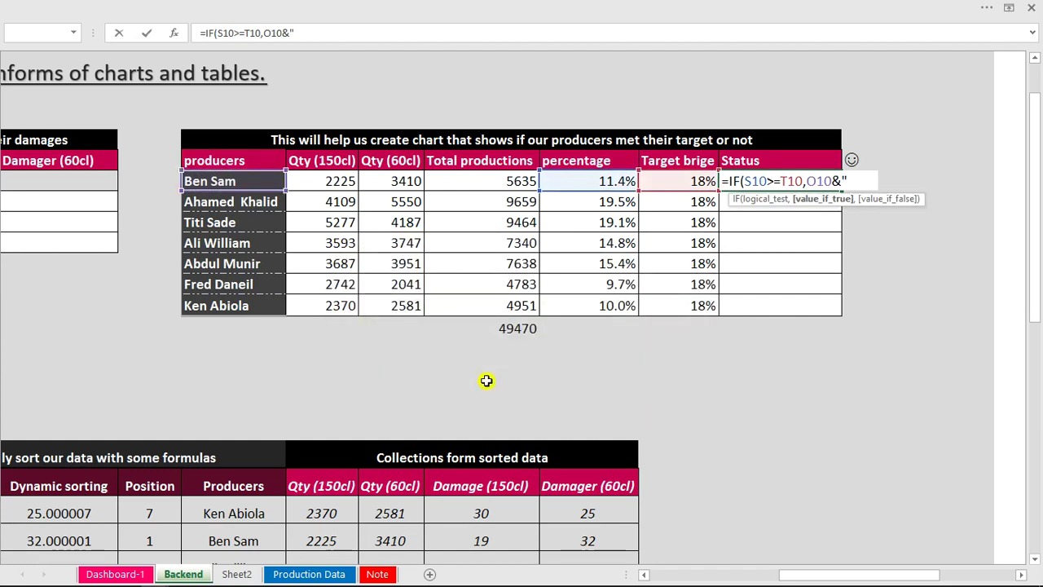
Complete U10 as =IF(S10>=T10,O10&" "&$V$9,O10) and fill it down for all seven producers.
type("\"&")
left_click(851, 157)
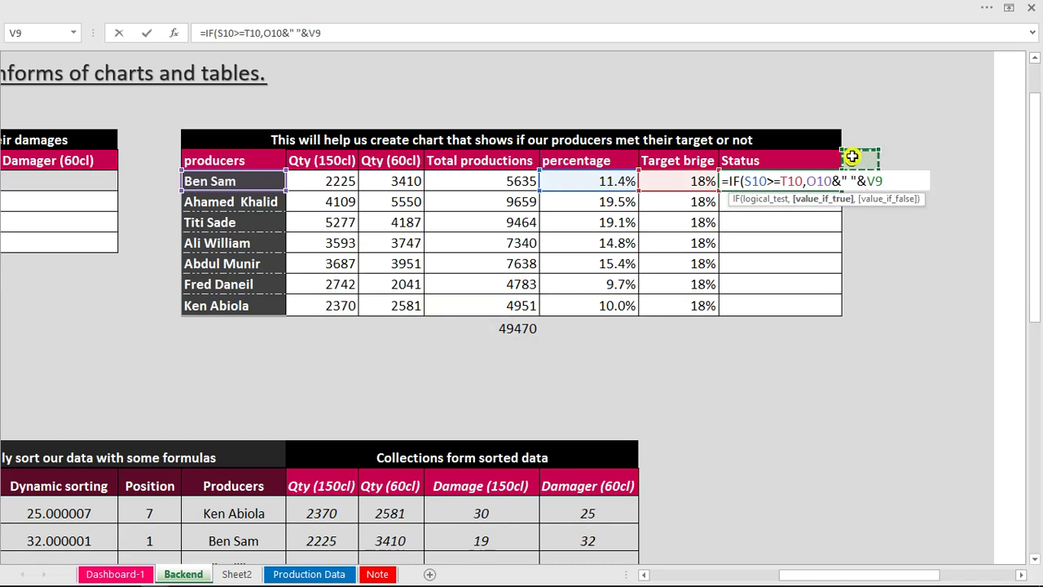
left_click(310, 32)
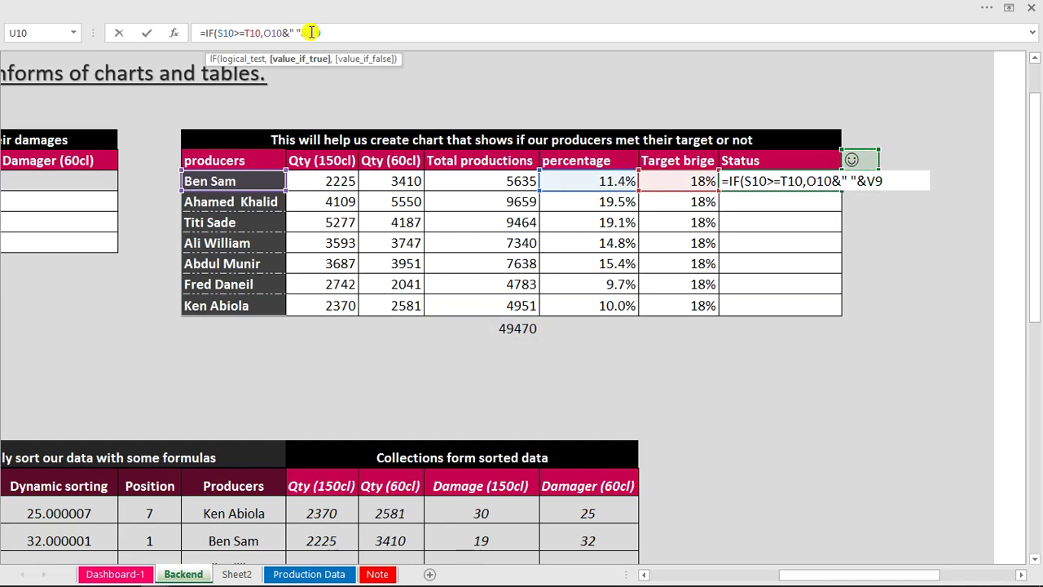
type("$V$9,")
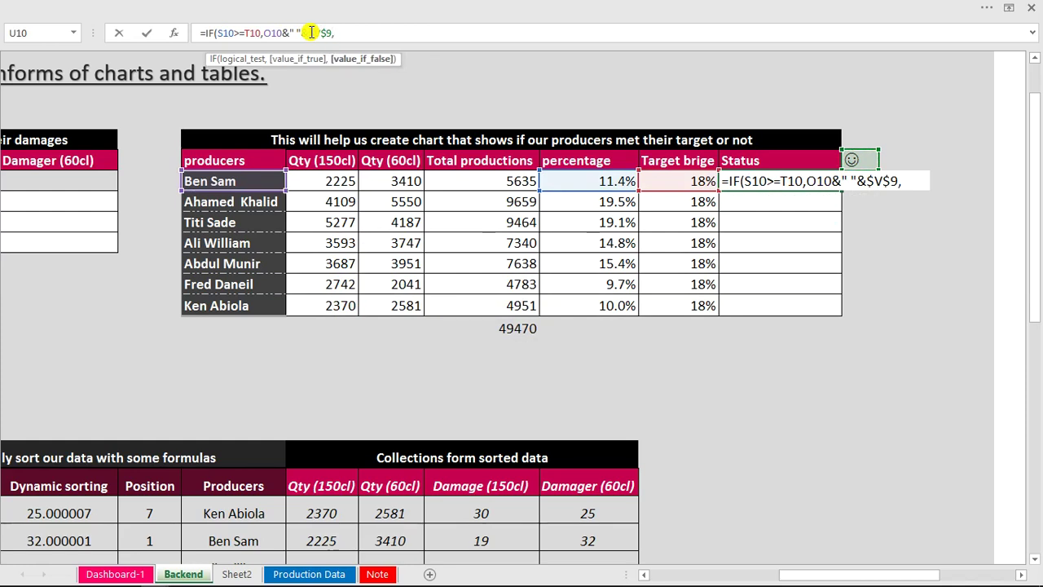
left_click(242, 183)
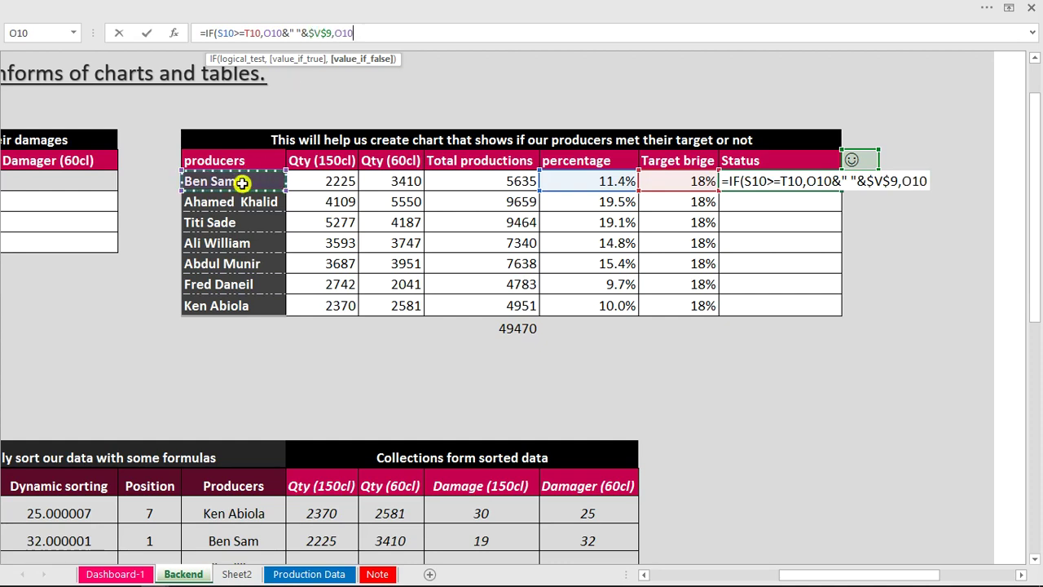
type(")")
key("Return")
key("Return")
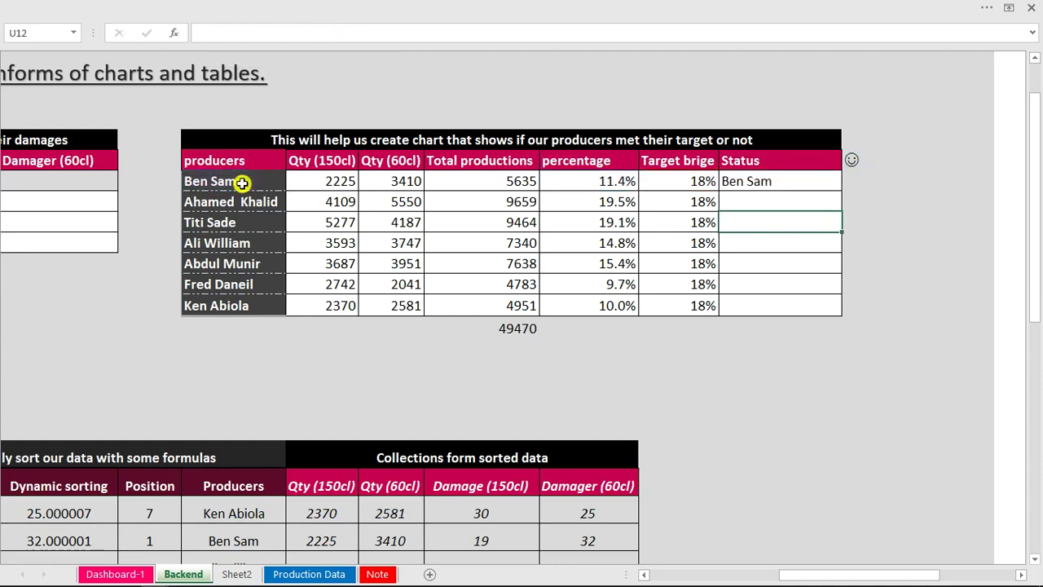
left_click(782, 183)
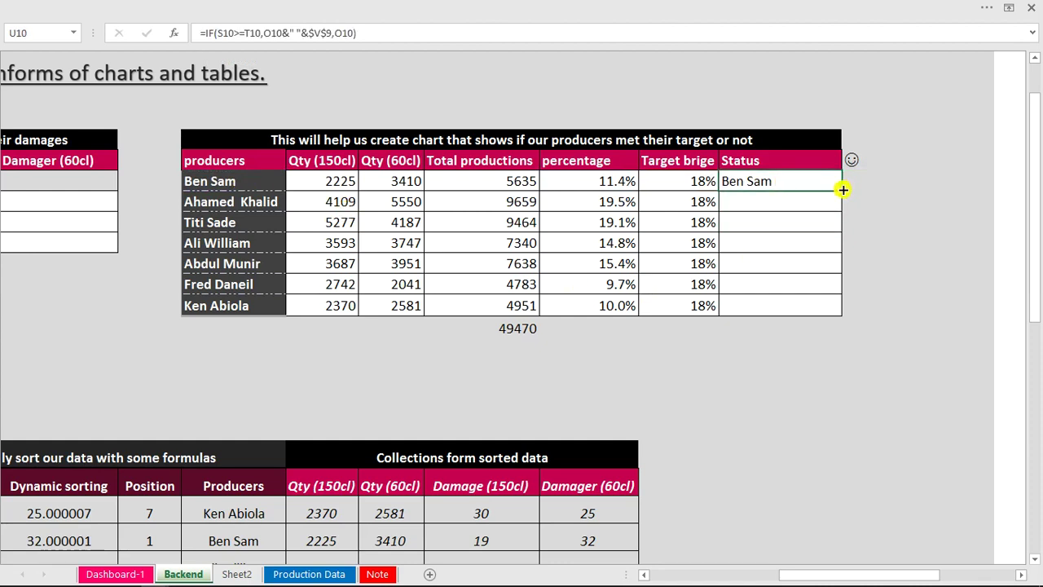
double_click(843, 189)
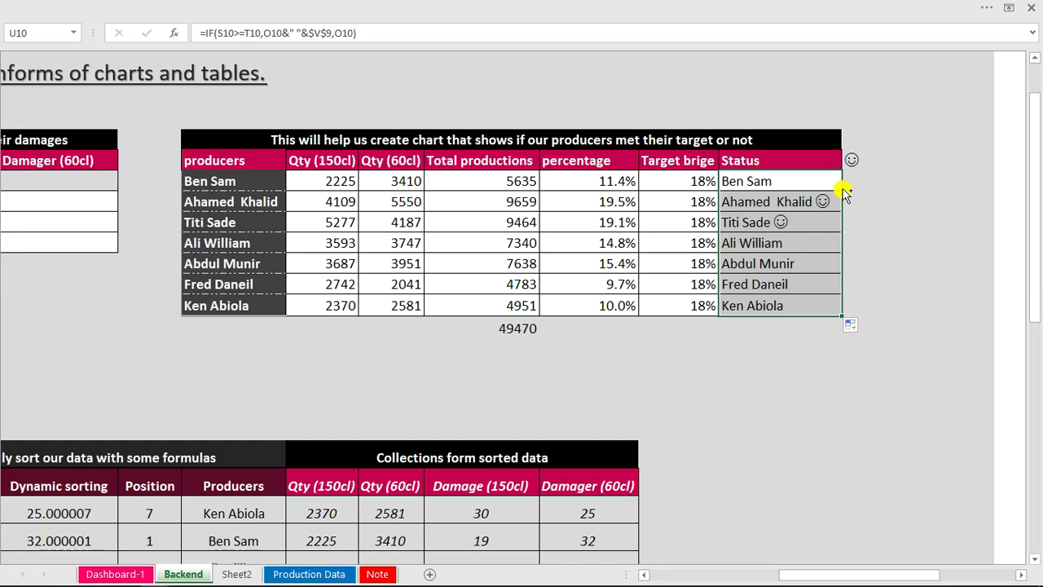
In U10's formula, take the $V$9 smiley reference out of its position after the name.
left_click(810, 184)
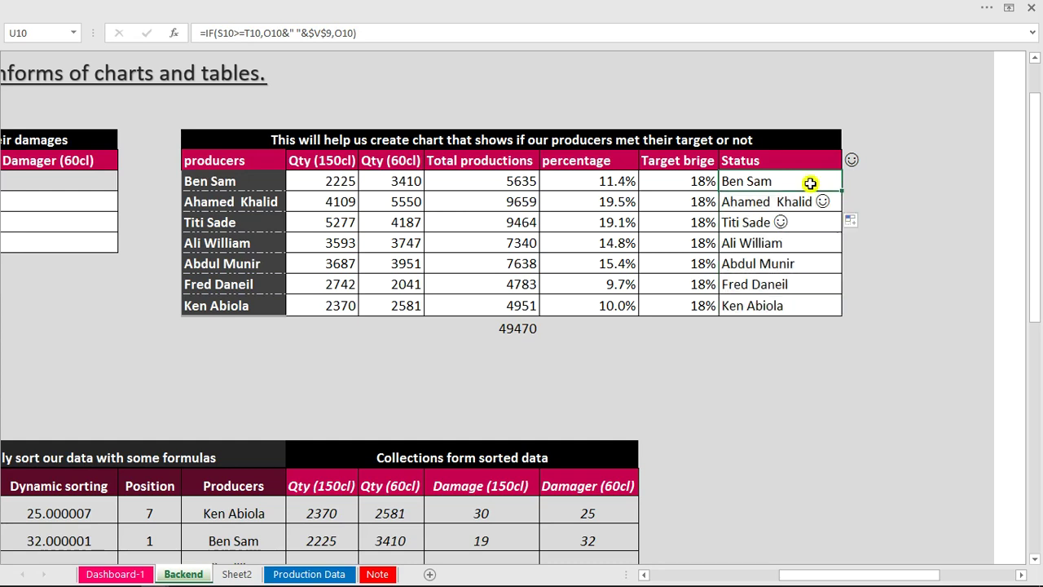
double_click(810, 184)
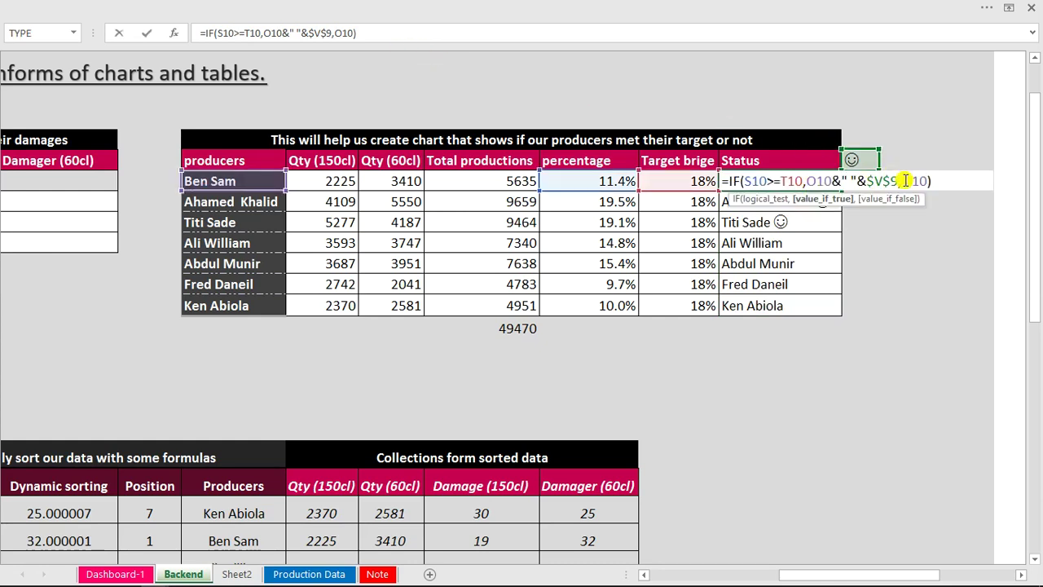
left_click_drag(903, 182, 869, 181)
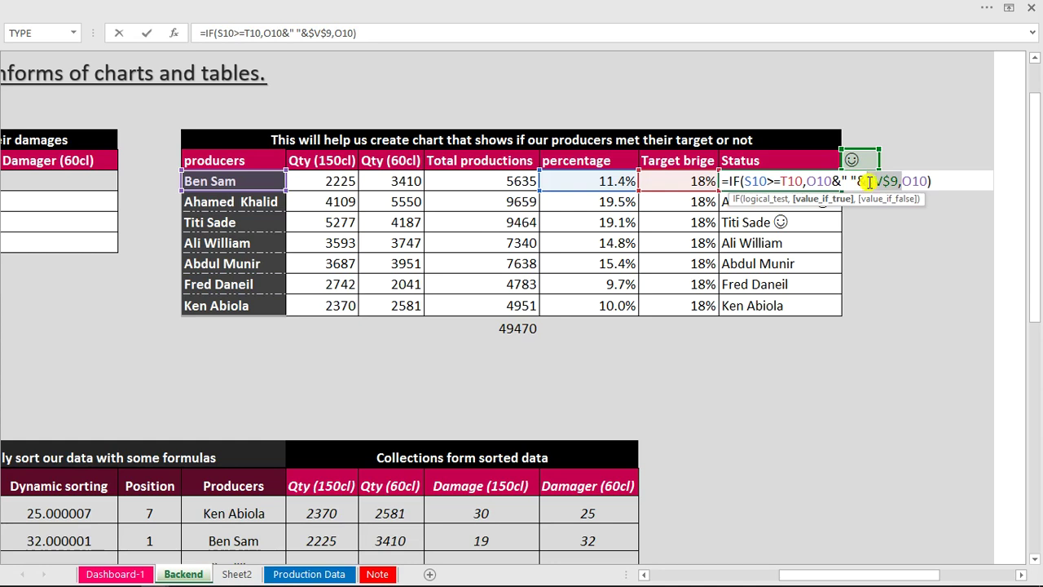
key("BackSpace")
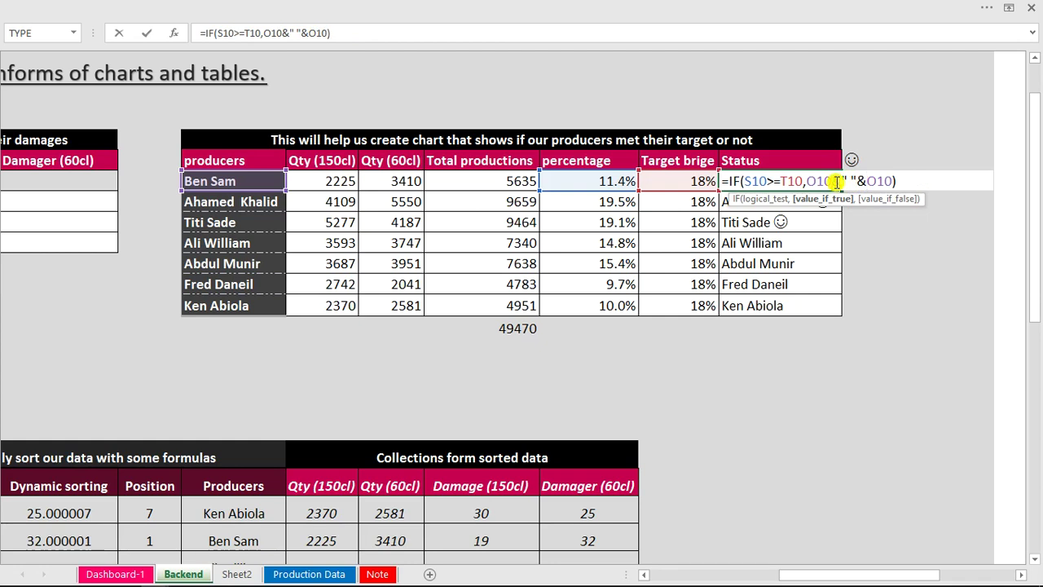
key("ctrl+z")
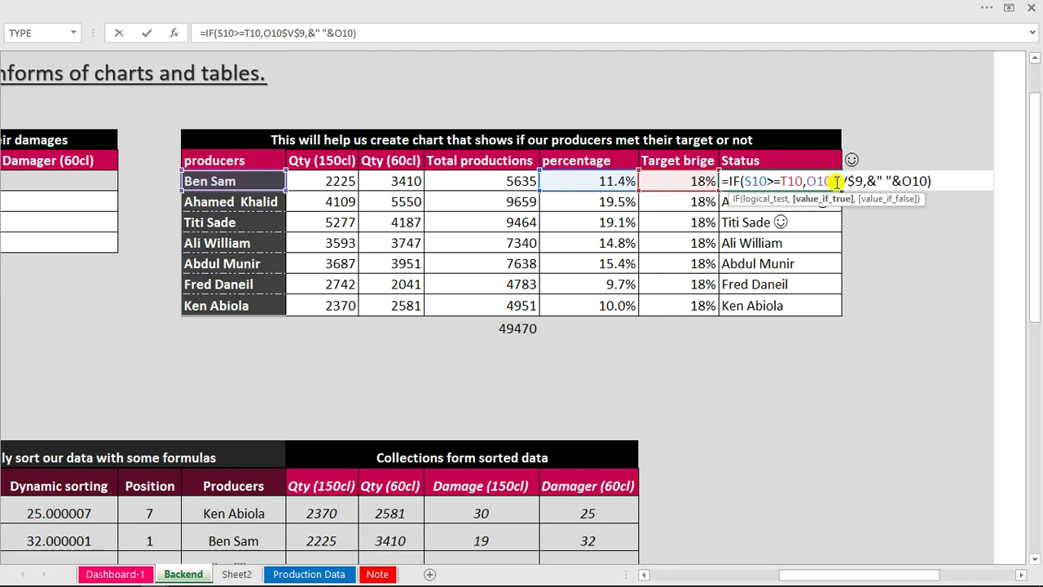
key("Return")
key("Return")
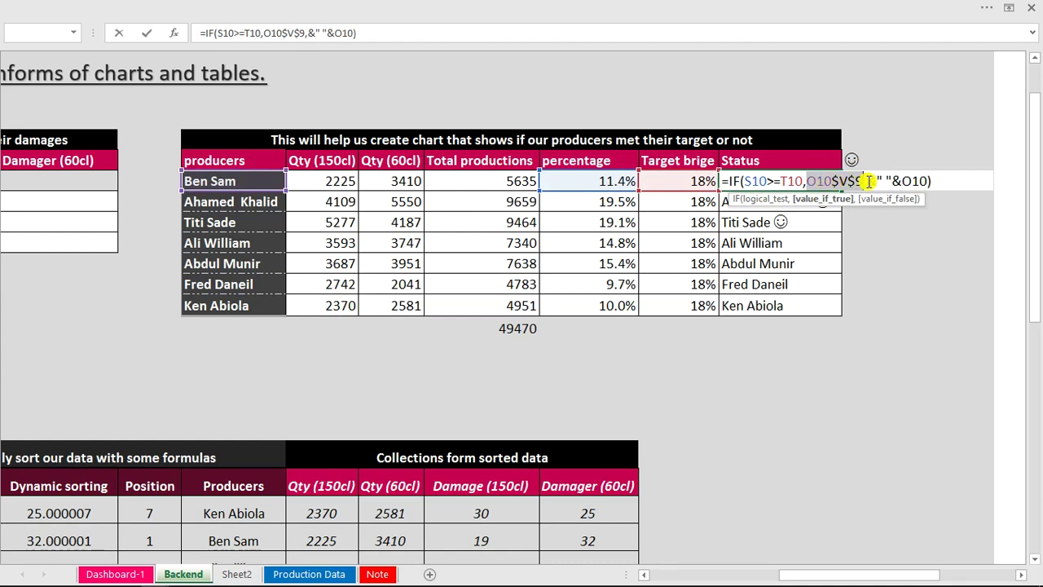
Remove the stray comma, dismiss the formula error, and restart U10 with an equals sign.
left_click(868, 181)
key("BackSpace")
key("Return")
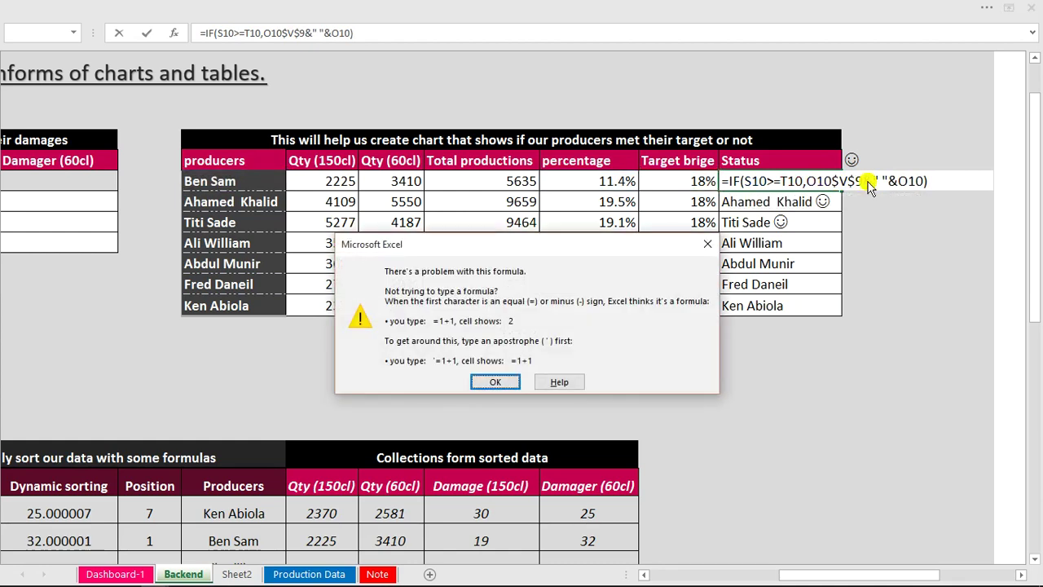
key("Return")
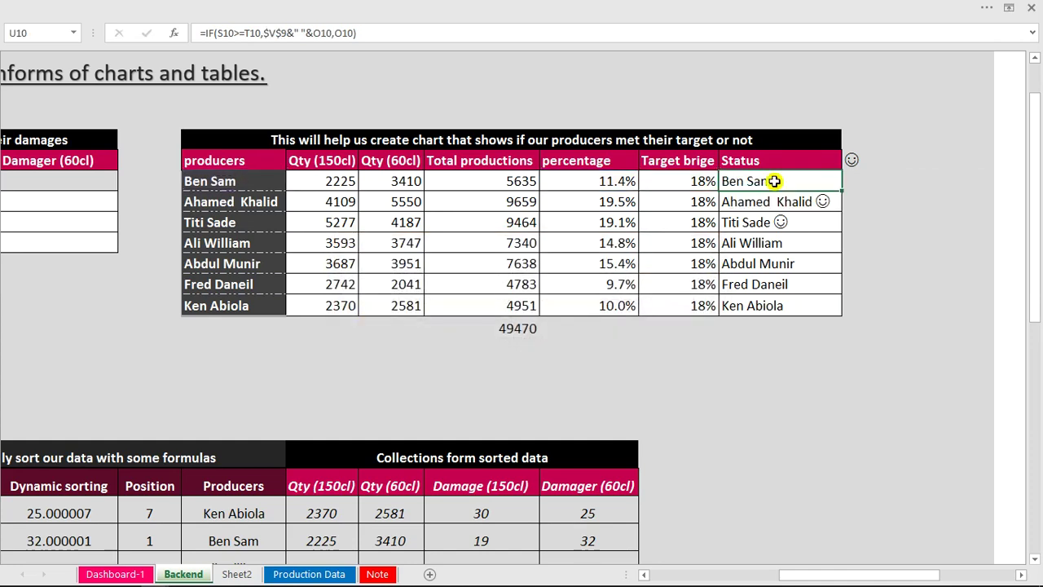
type("=")
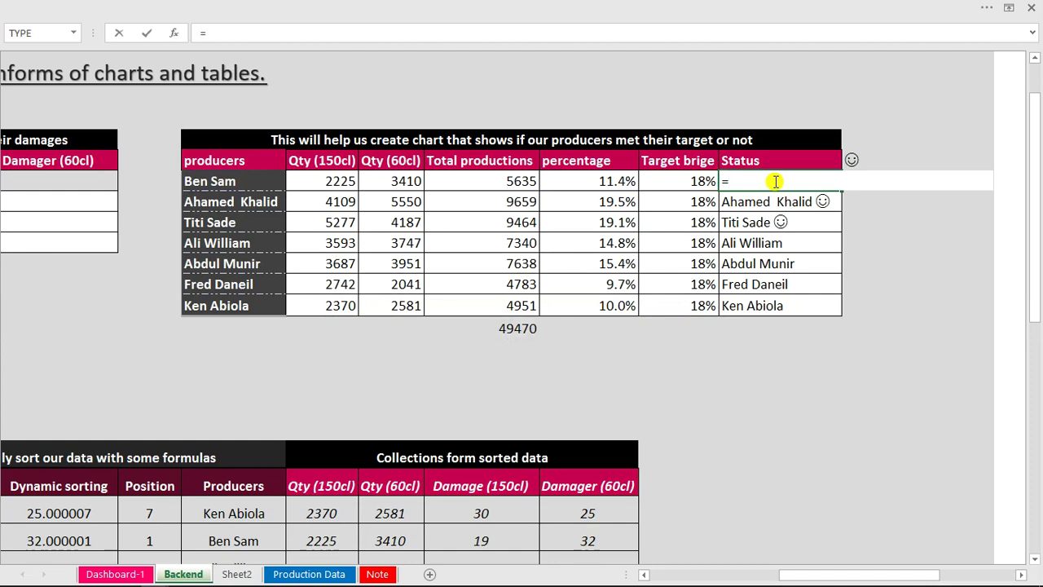
Begin U10's IF formula with the test S10>=T10.
type("fi")
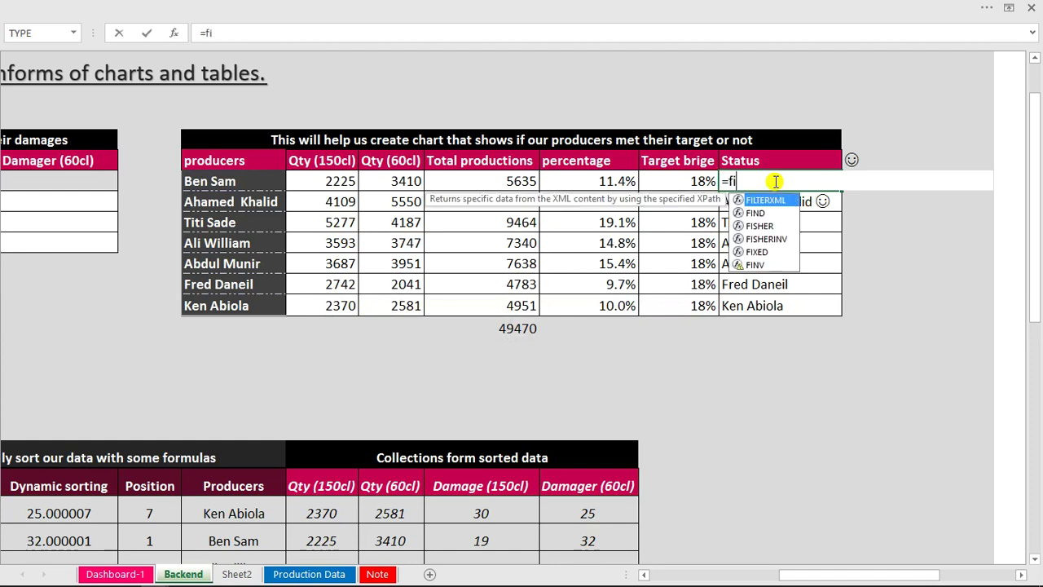
key("BackSpace")
key("BackSpace")
type("if")
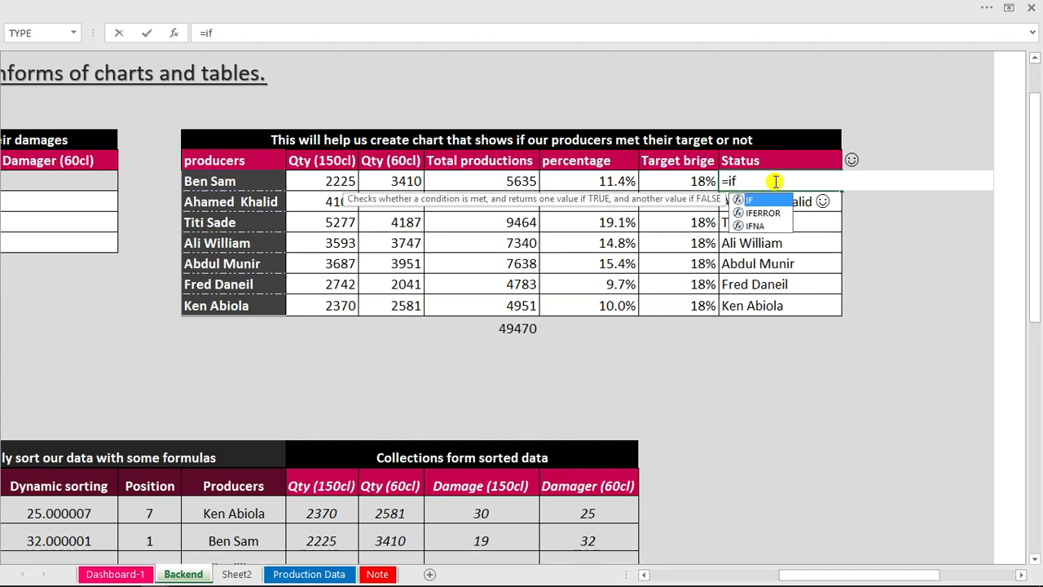
key("Tab")
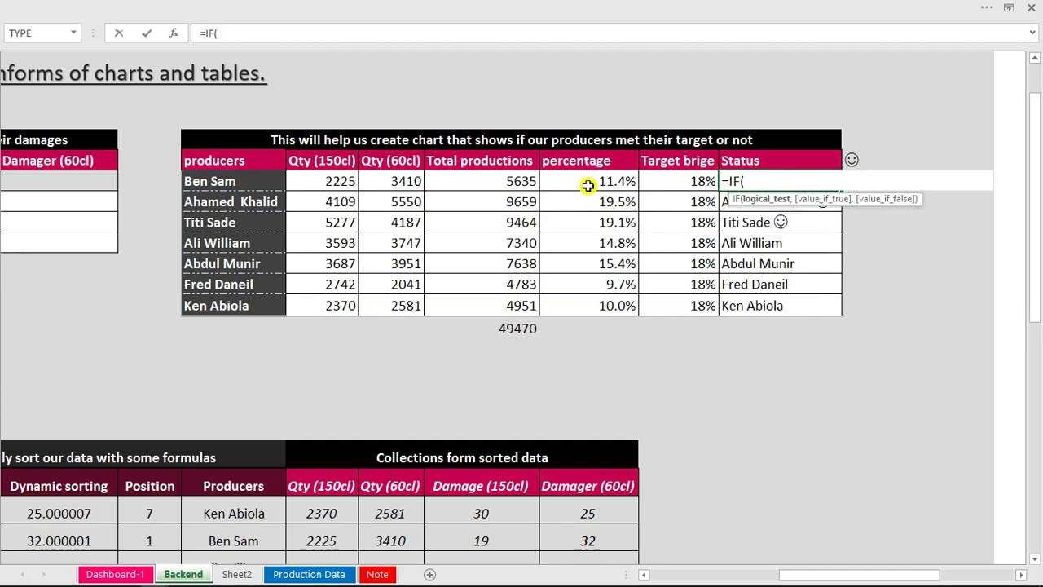
left_click(587, 186)
type(">=")
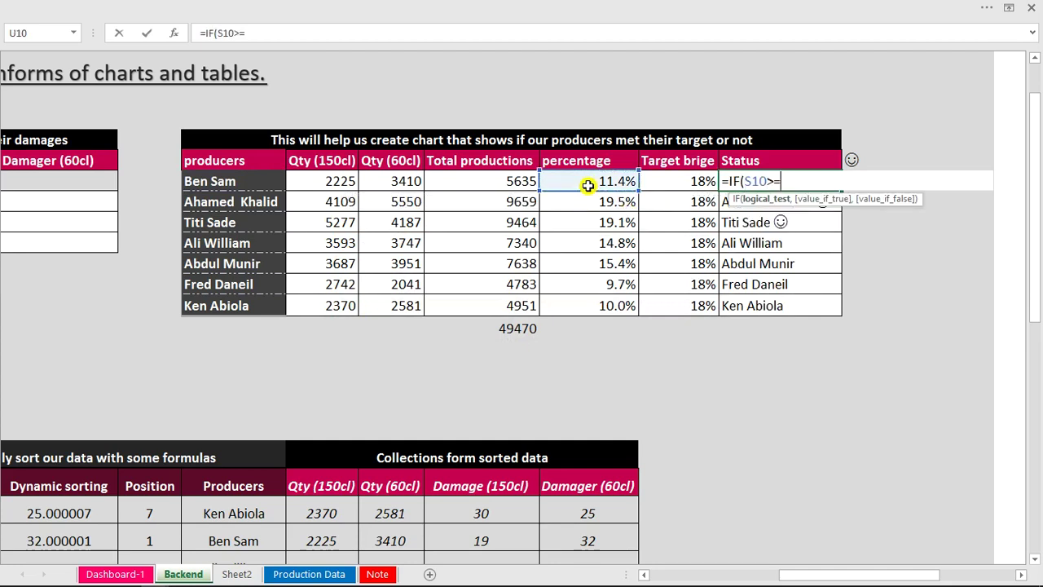
left_click(681, 186)
type(",")
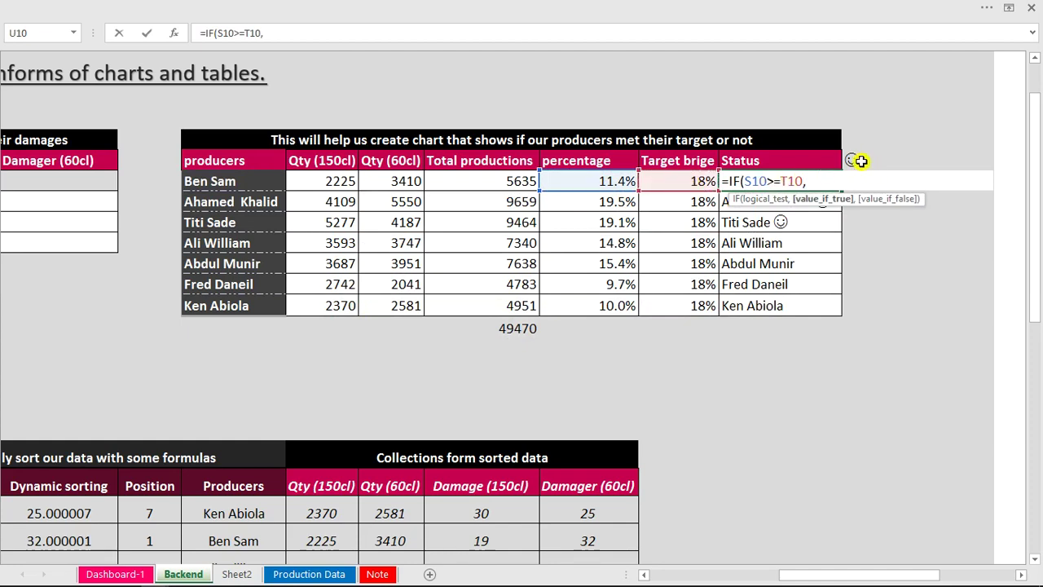
Return $V$9&" "&O10 when met, otherwise O10, and fill the formula down to U16.
left_click(857, 160)
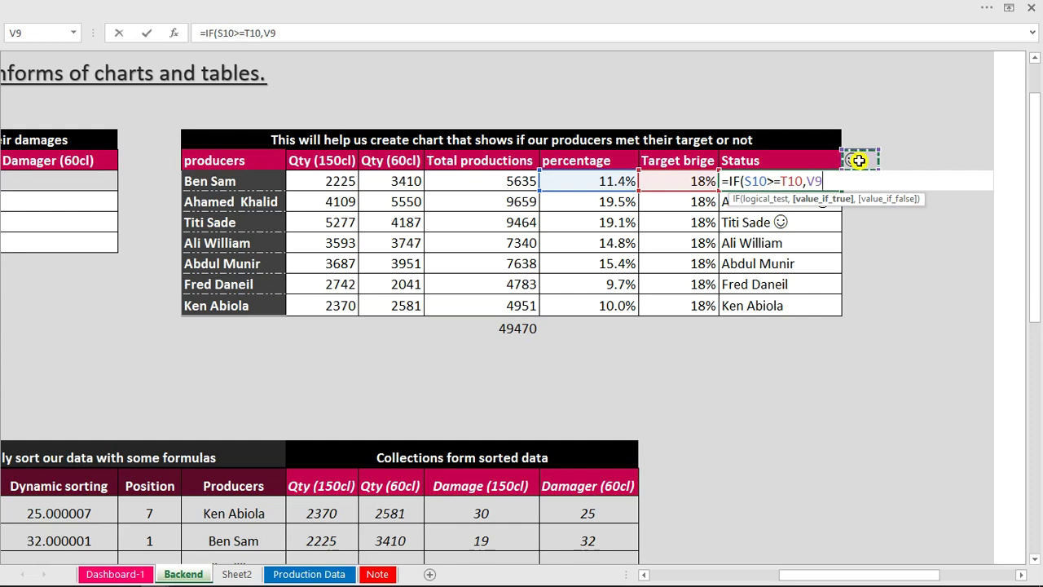
left_click(266, 31)
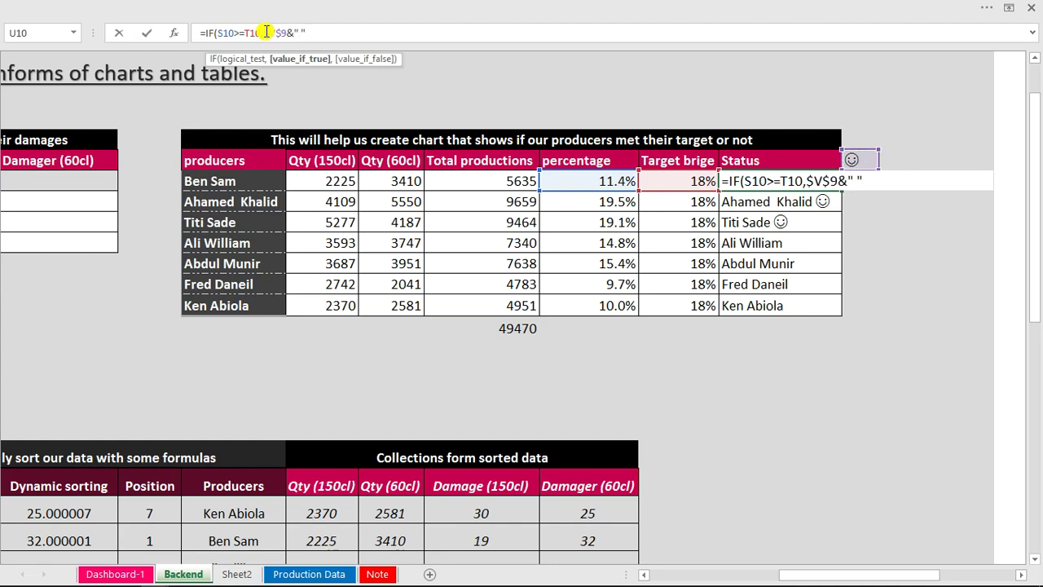
left_click(227, 180)
type(",")
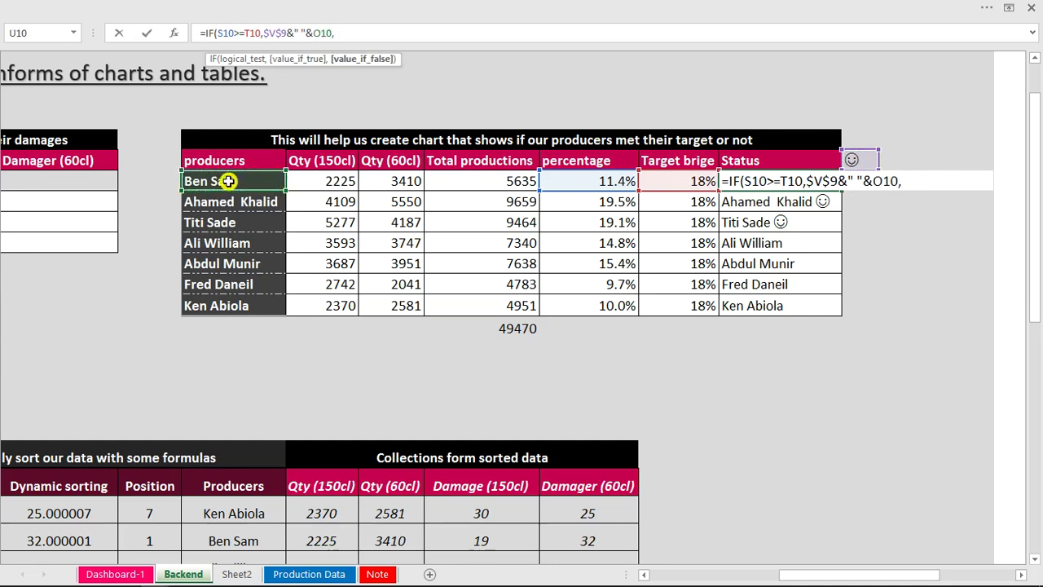
left_click(238, 180)
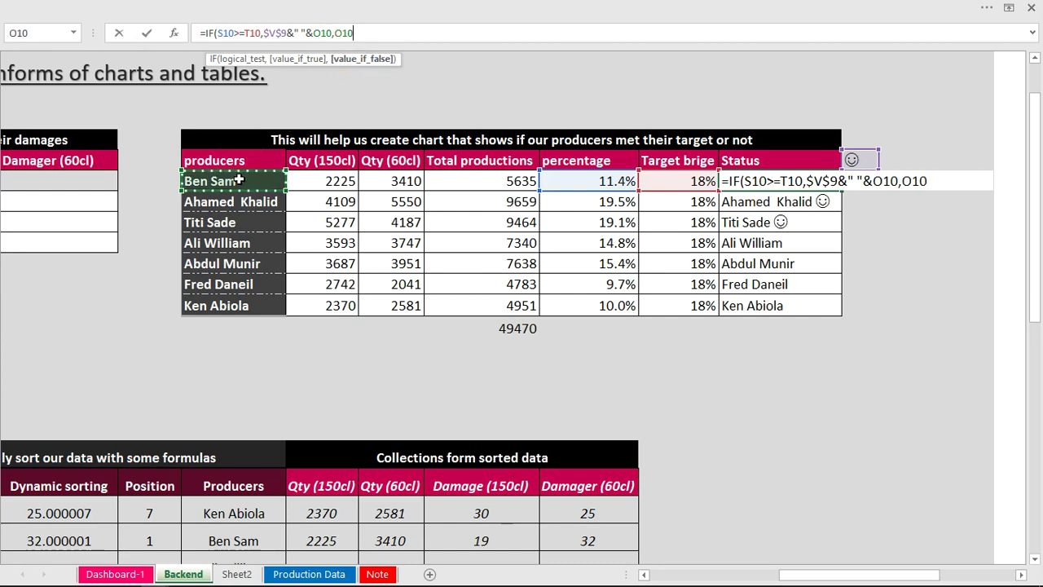
key("Return")
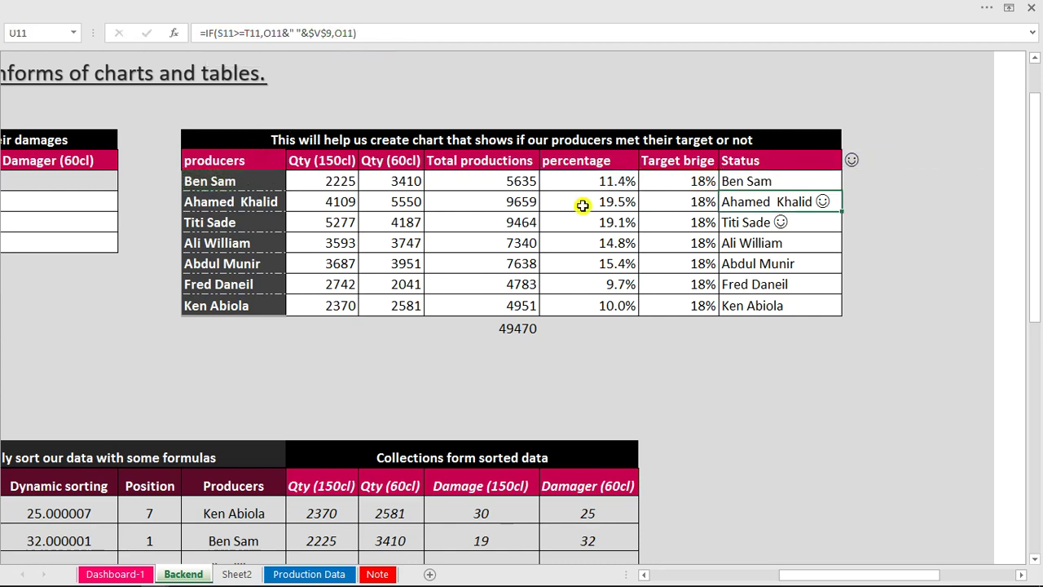
left_click(816, 181)
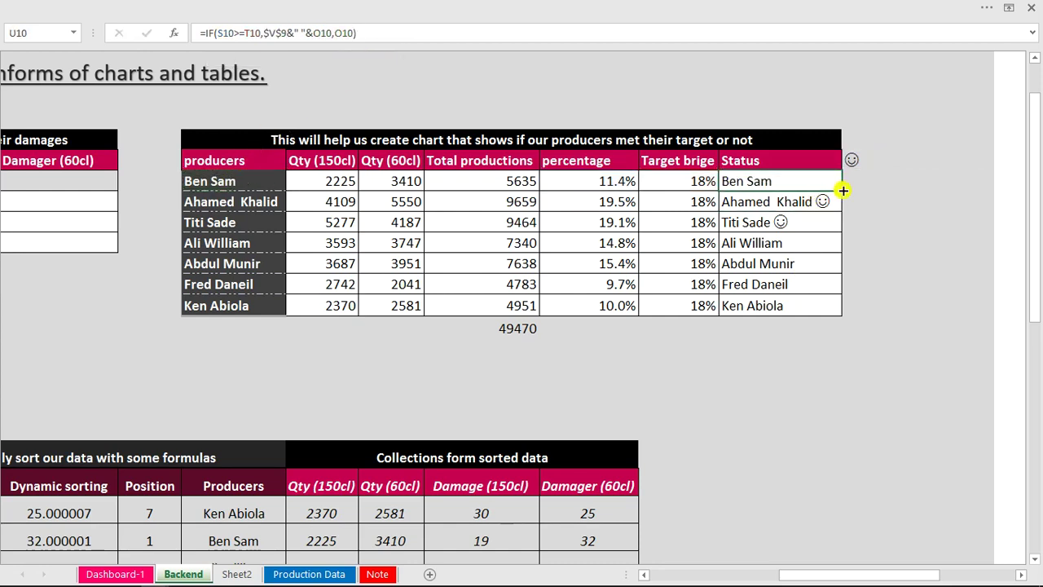
double_click(843, 189)
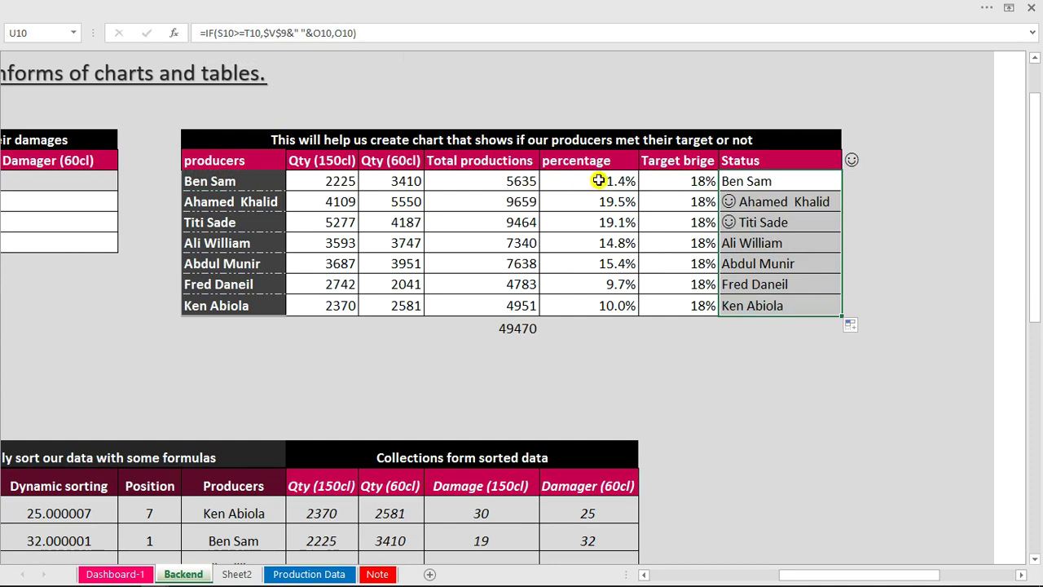
left_click(738, 336)
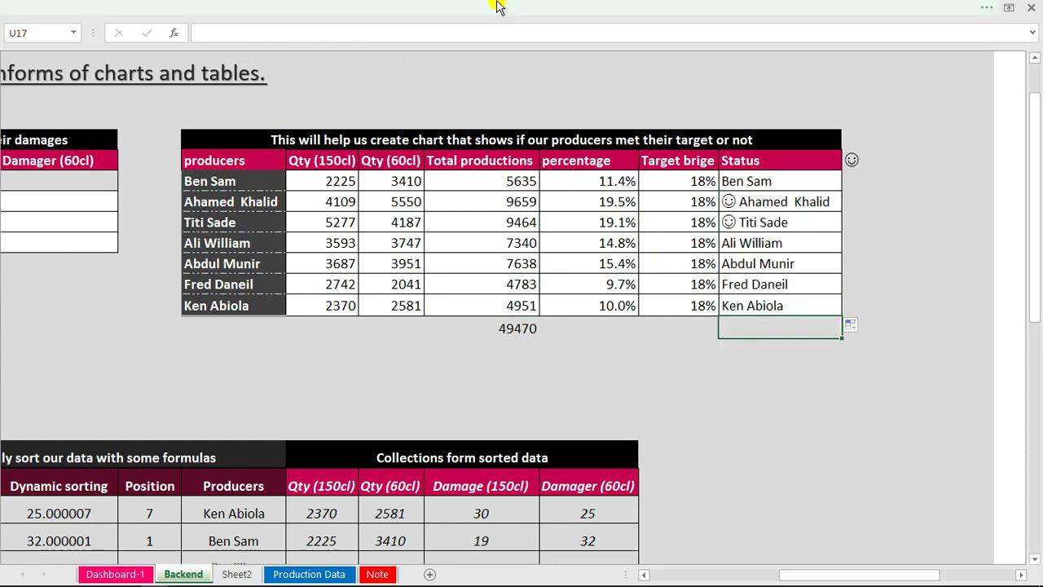
Insert an empty 2-D Clustered Bar chart and move it off the table data.
left_click(684, 348)
left_click(761, 378)
left_click(493, 7)
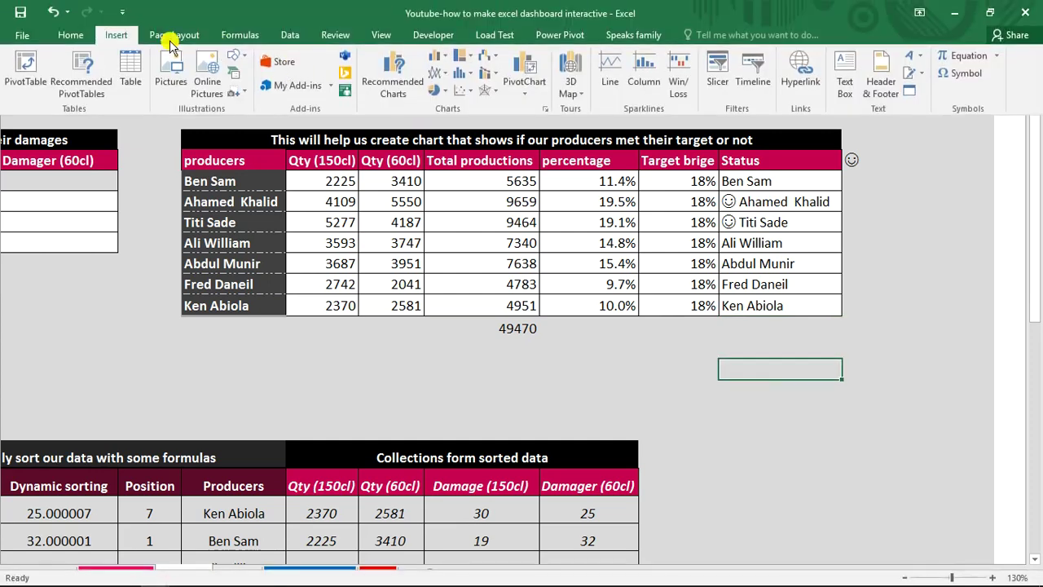
left_click(446, 62)
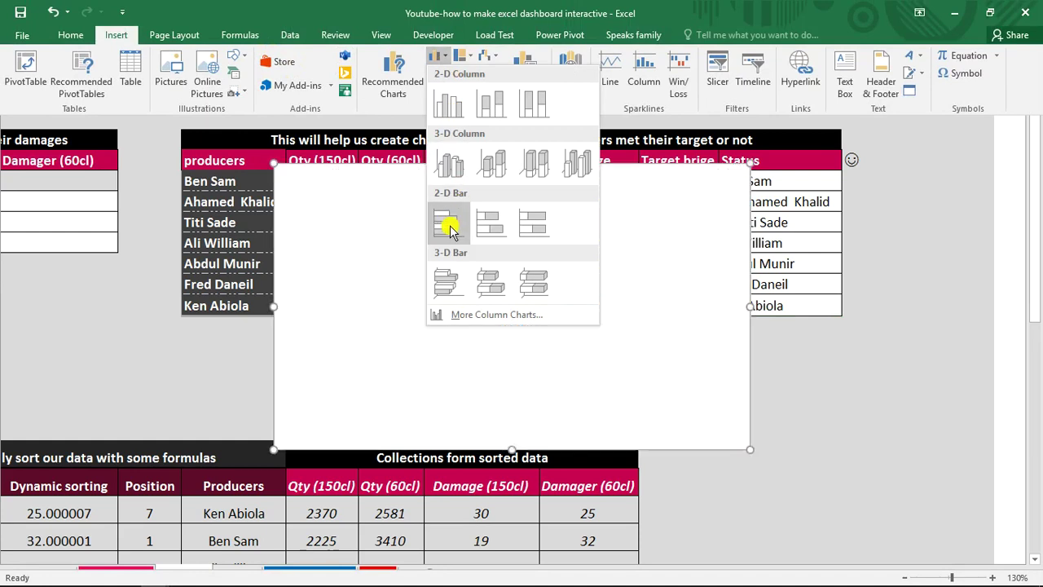
left_click(450, 228)
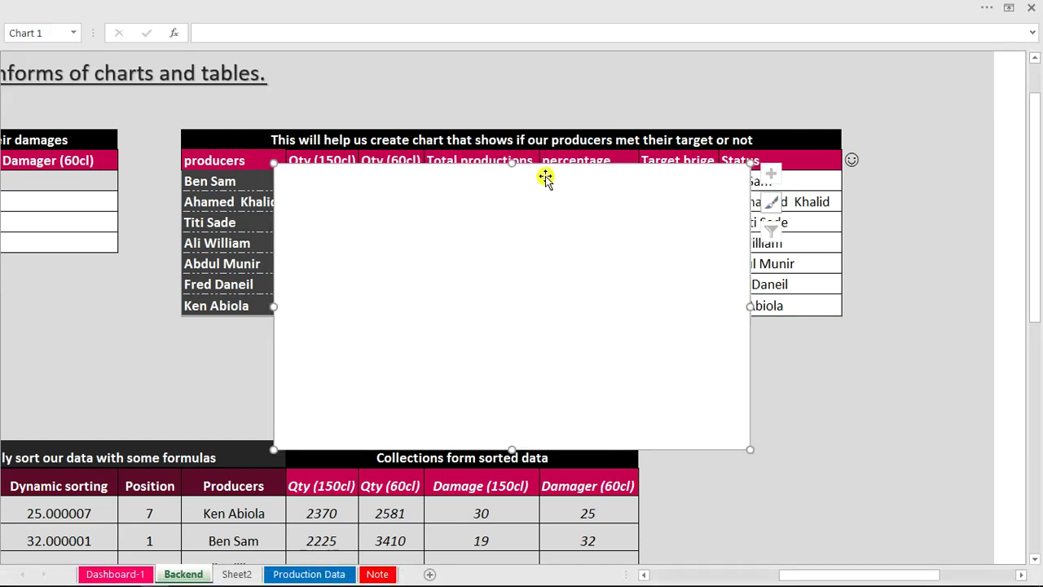
left_click_drag(548, 175, 765, 306)
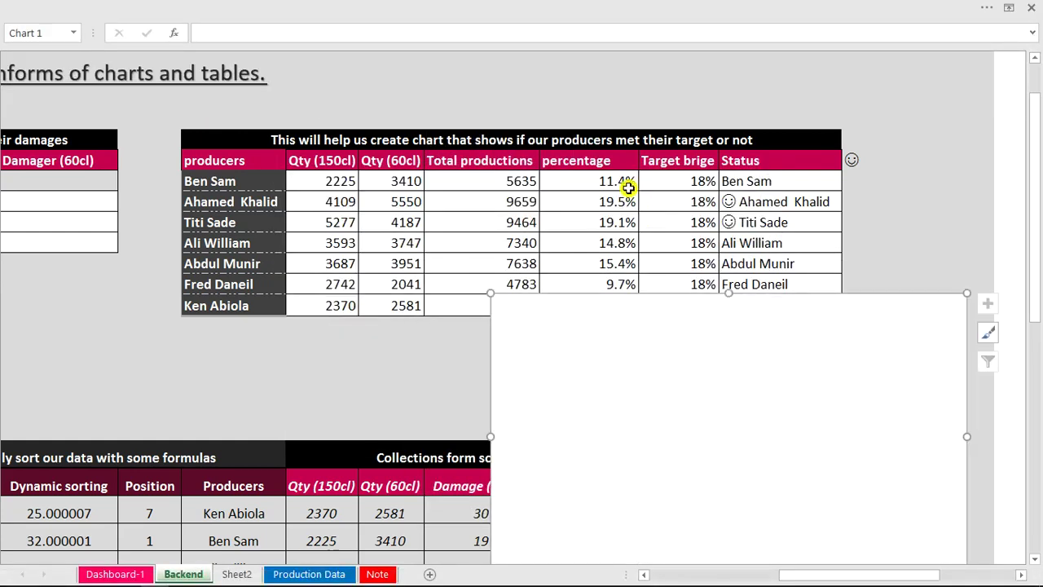
left_click_drag(644, 312, 655, 337)
Copy the percentages S9:S16 into the chart and move it up over the table.
left_click_drag(577, 160, 604, 297)
key("ctrl+c")
left_click(703, 418)
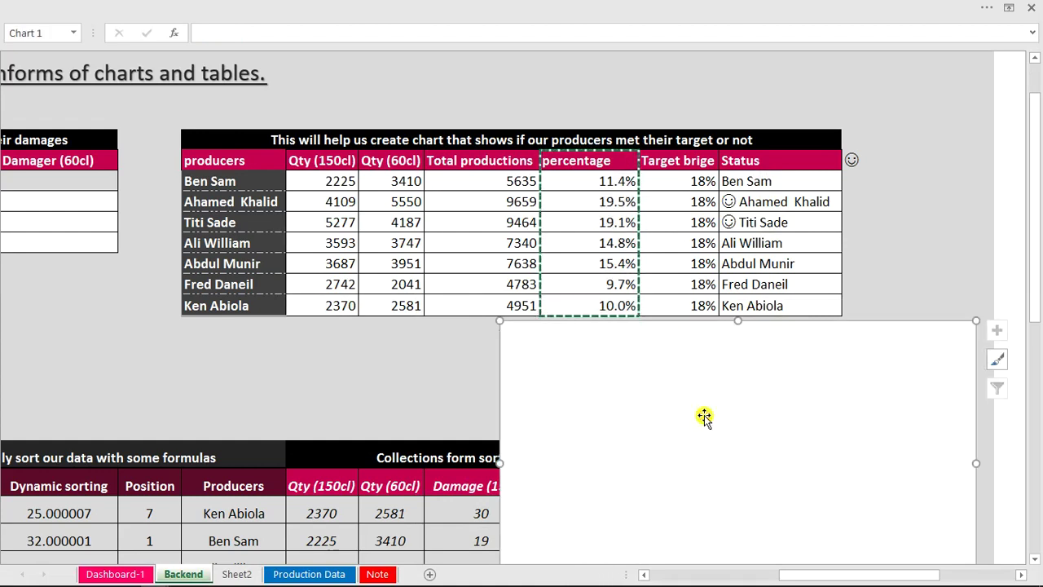
key("ctrl+v")
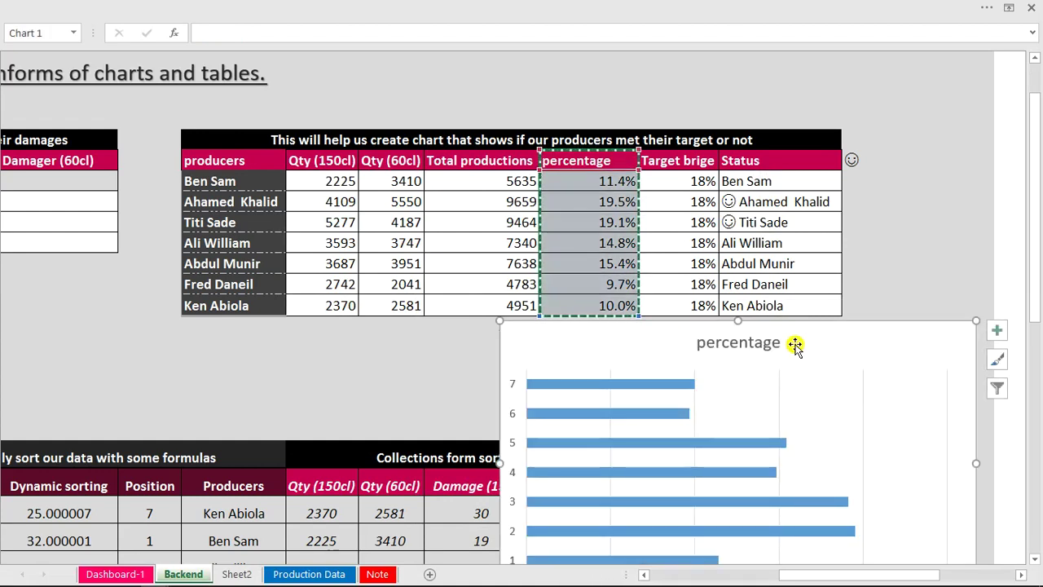
left_click_drag(804, 323, 628, 140)
left_click(597, 158)
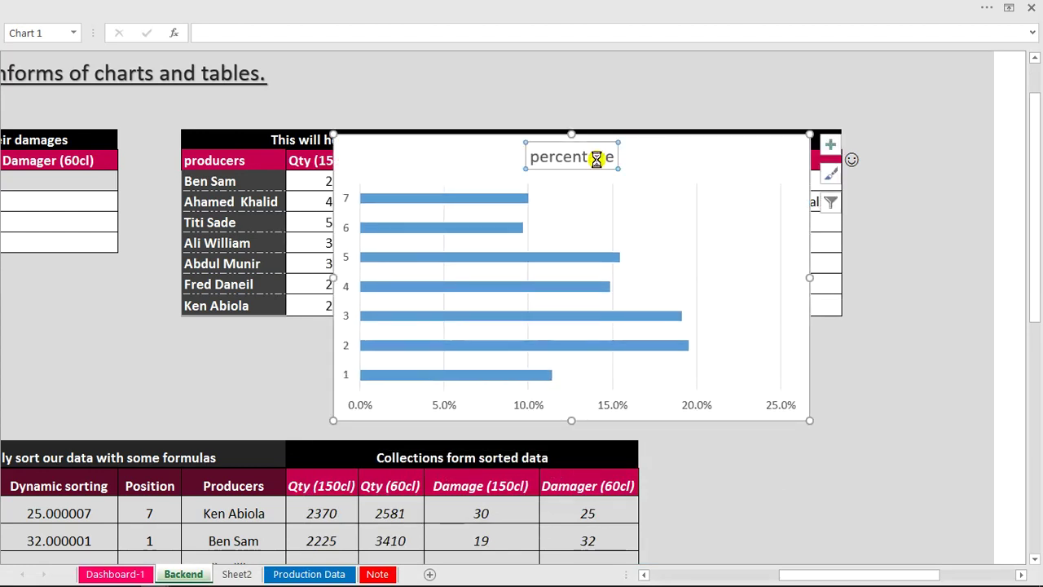
key("Delete")
key("ctrl+z")
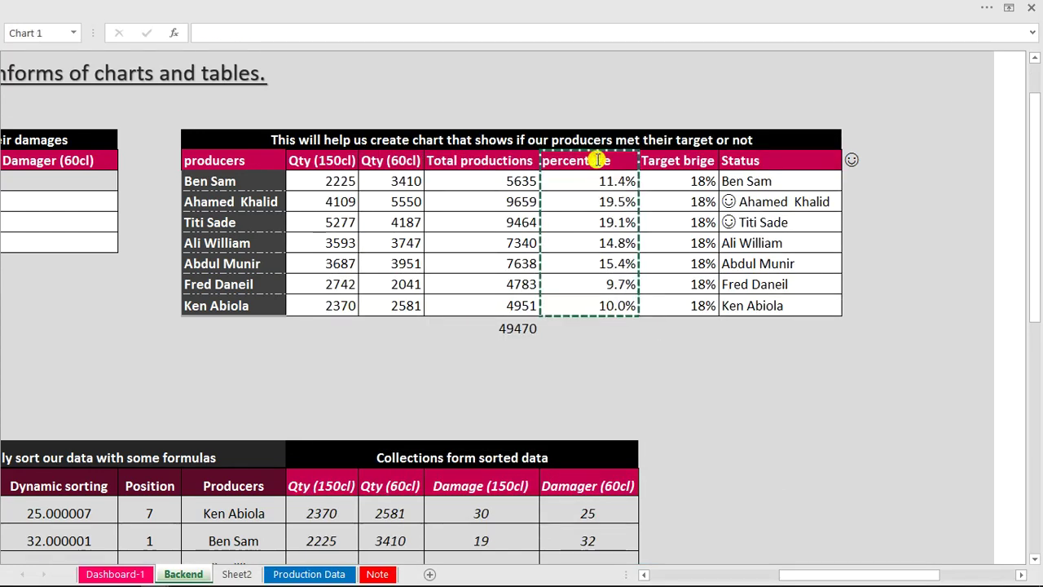
Delete the chart title, review the axis labels in Select Data unchanged, and move the chart down-left.
left_click(597, 170)
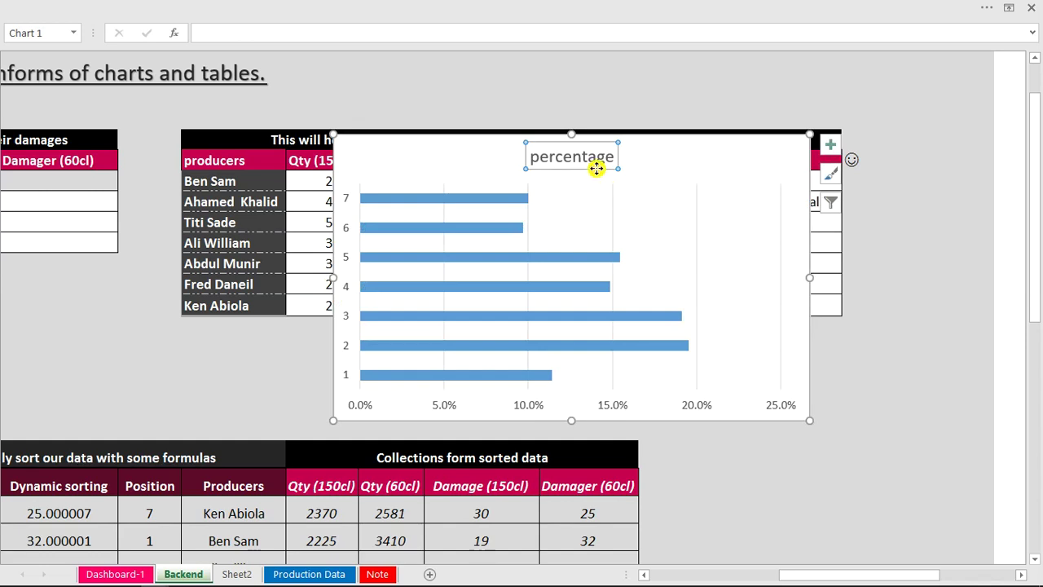
key("Delete")
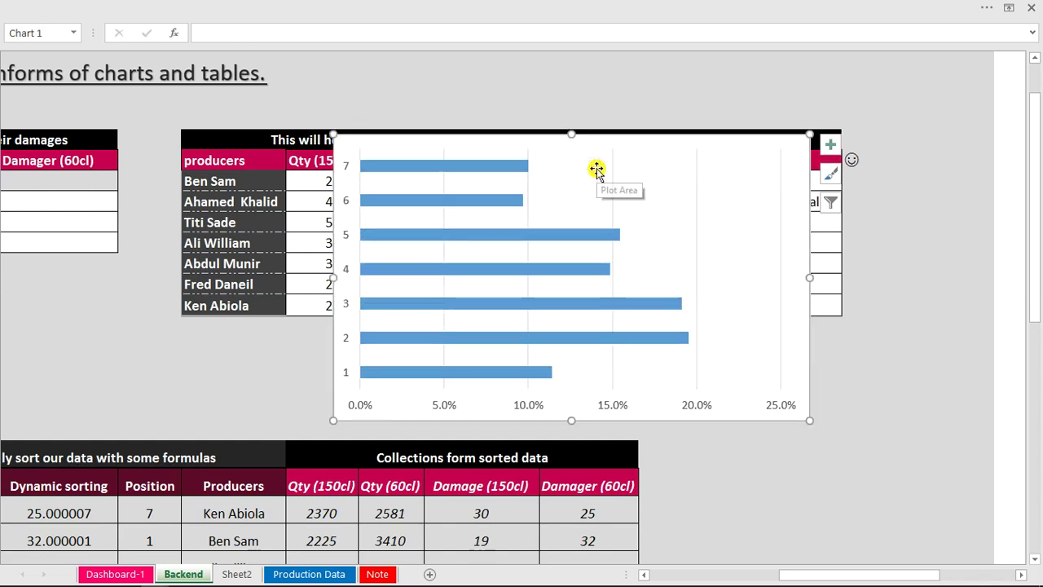
right_click(431, 189)
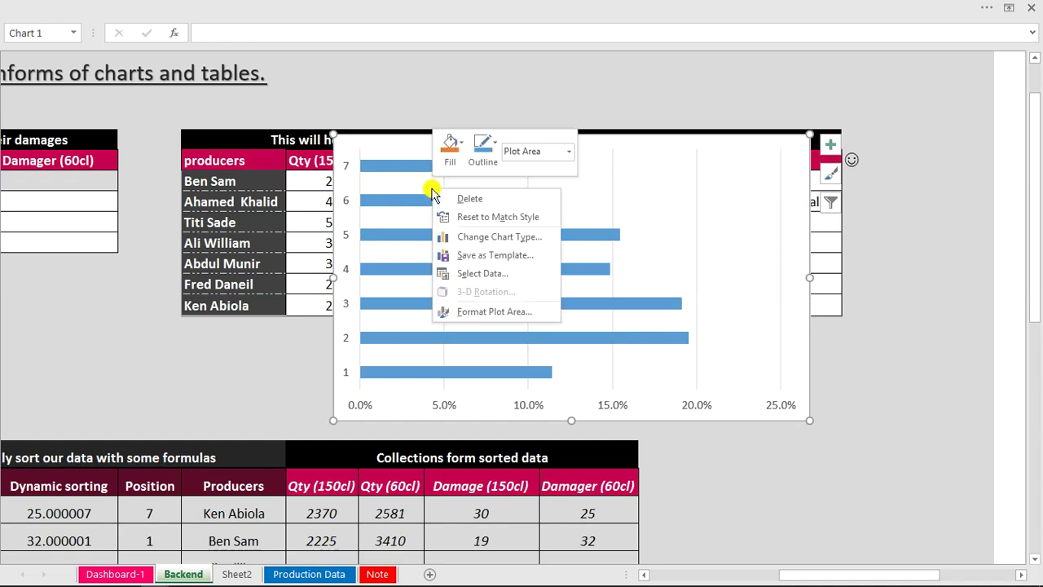
left_click(493, 274)
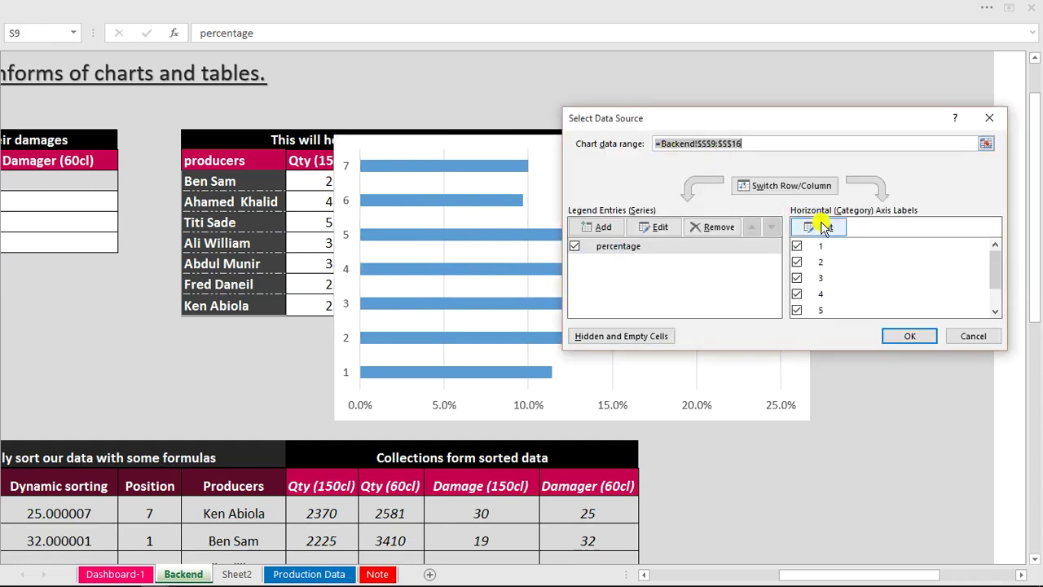
left_click(825, 228)
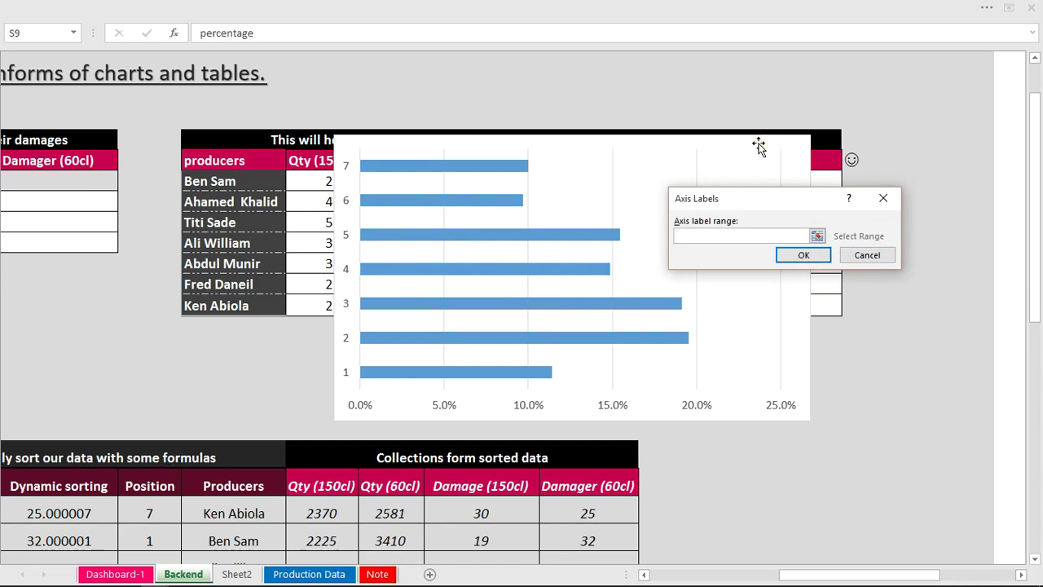
left_click(816, 181)
left_click(876, 255)
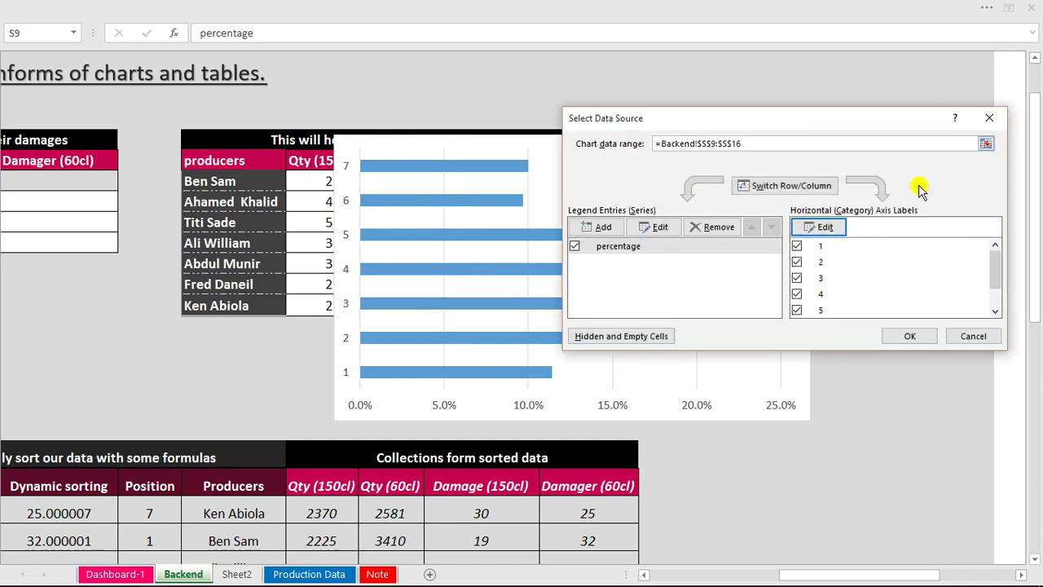
left_click(974, 338)
left_click(642, 131)
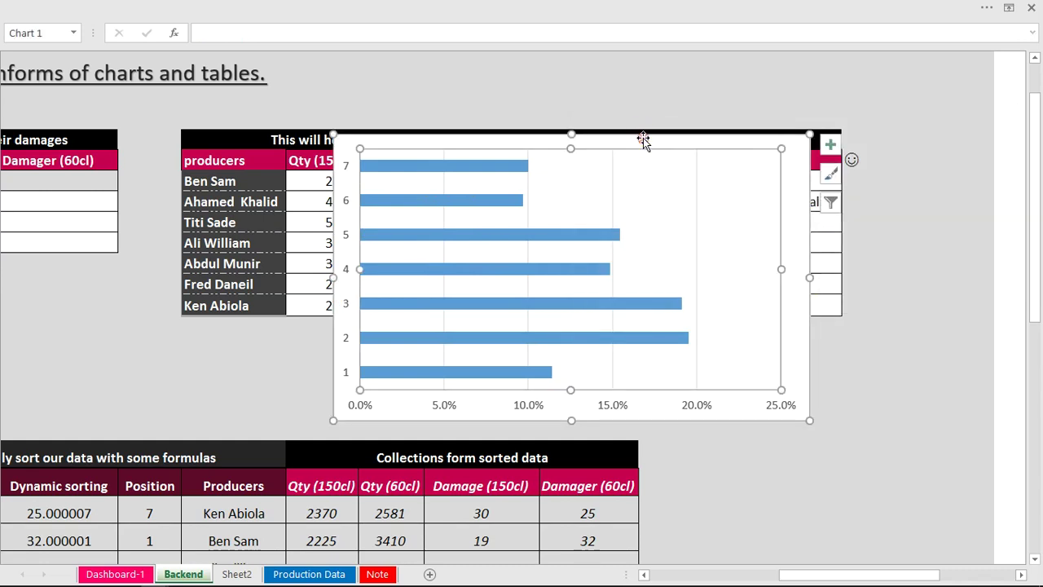
left_click_drag(643, 139, 439, 238)
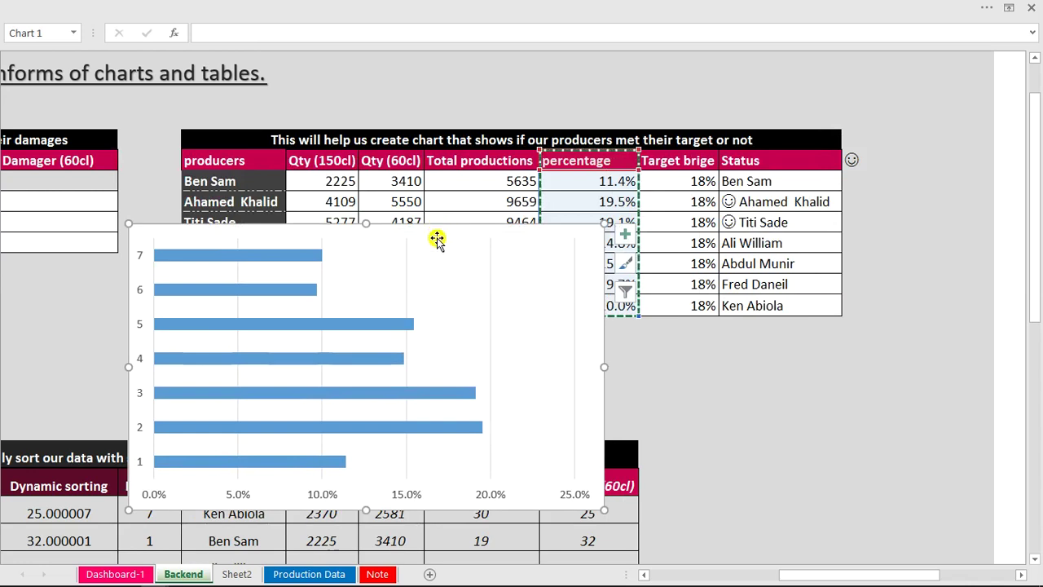
Set the chart's category axis labels to the Status names U10:U16.
right_click(437, 238)
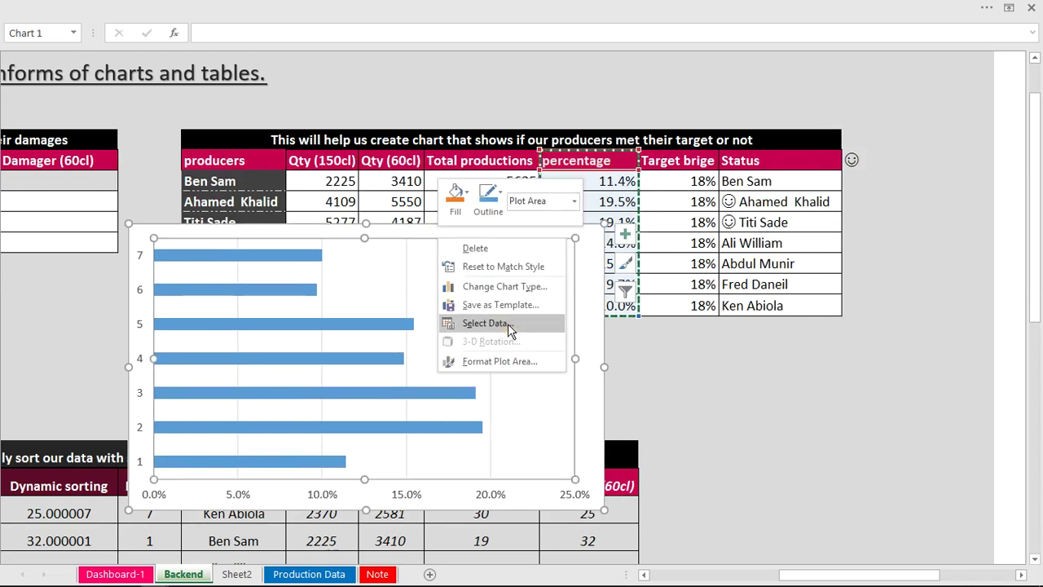
left_click(506, 323)
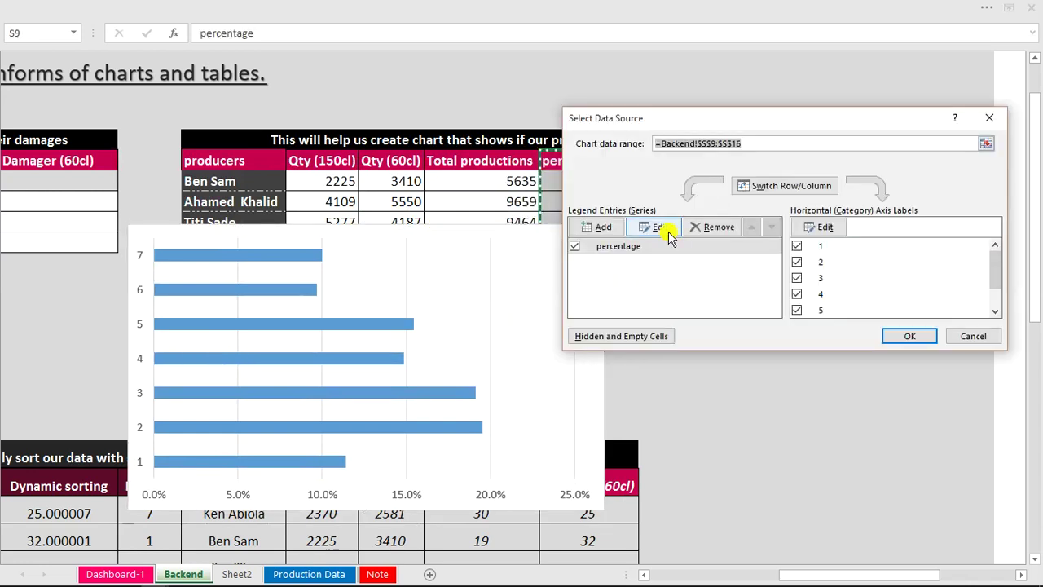
left_click(830, 228)
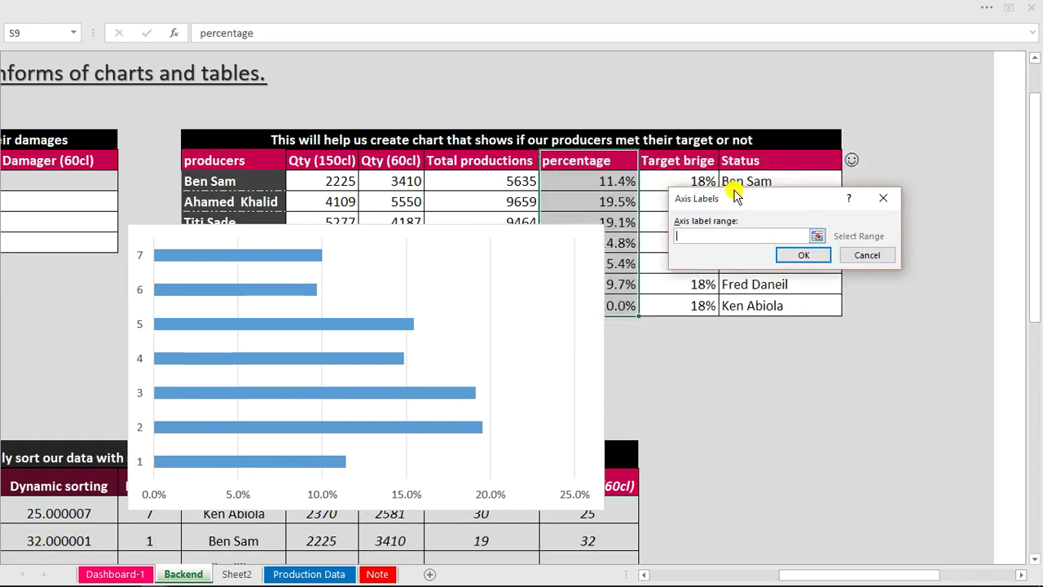
left_click_drag(731, 189, 739, 349)
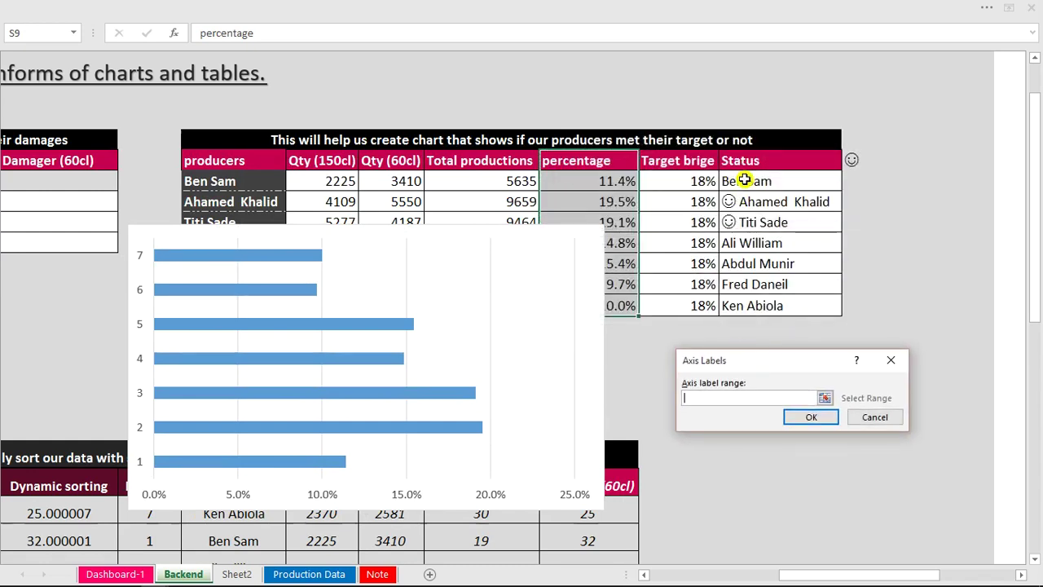
left_click_drag(738, 181, 745, 302)
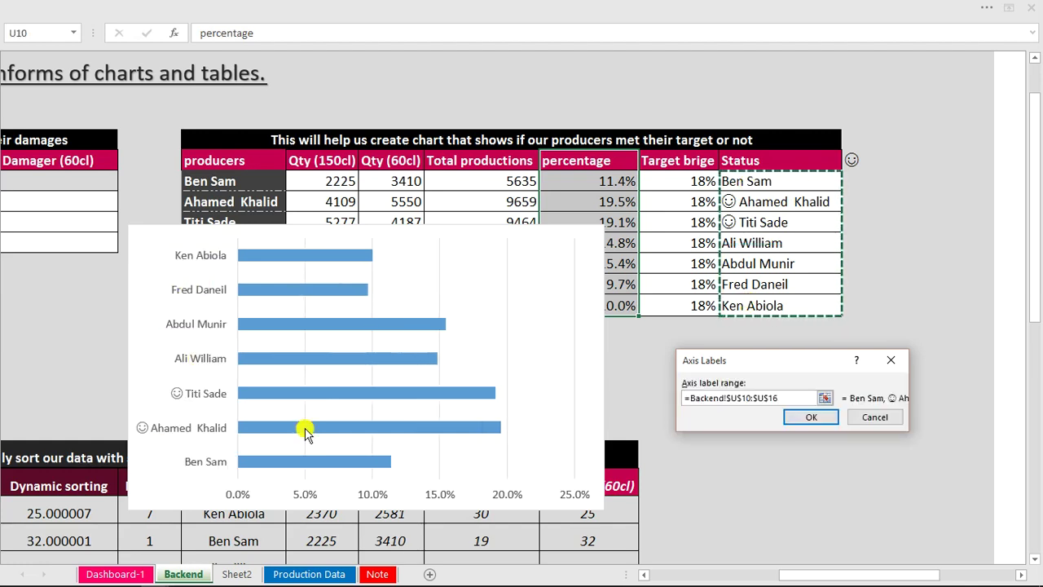
left_click(804, 417)
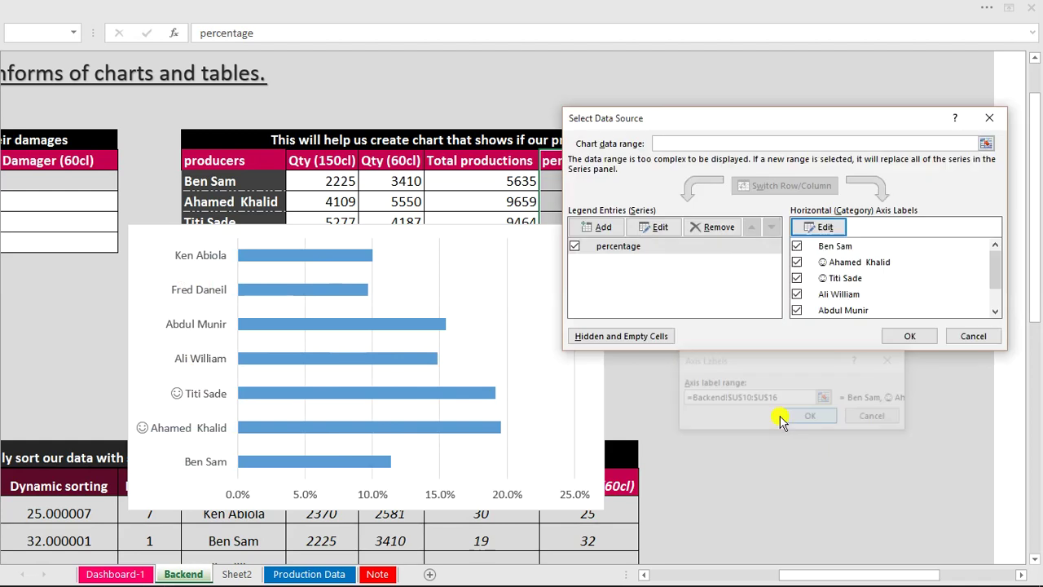
left_click(909, 339)
Delete the percentage axis and vertical gridlines, narrow the chart, and cut it.
left_click(578, 498)
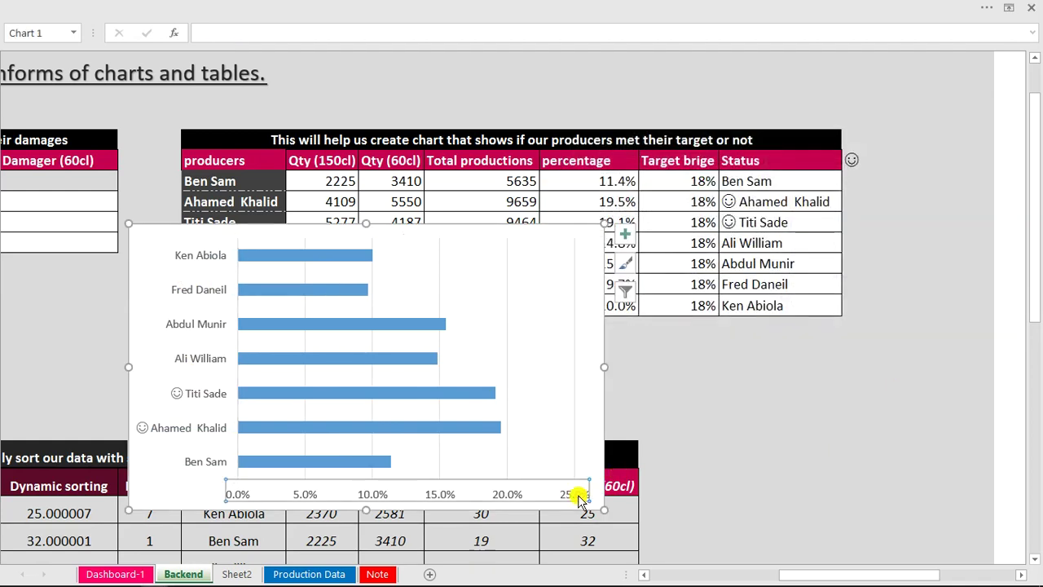
key("Delete")
left_click_drag(605, 366, 371, 366)
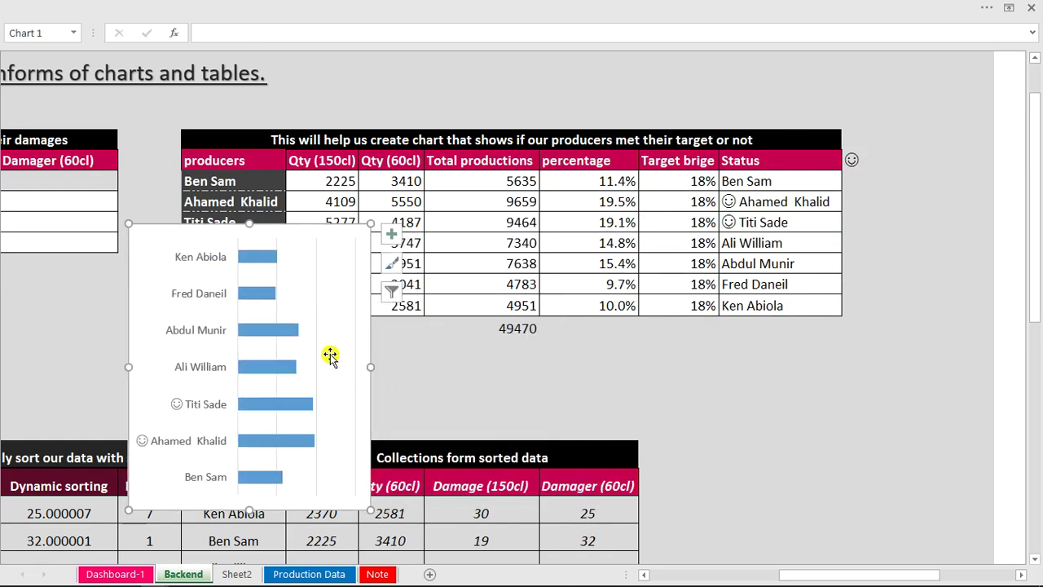
left_click(317, 359)
key("Delete")
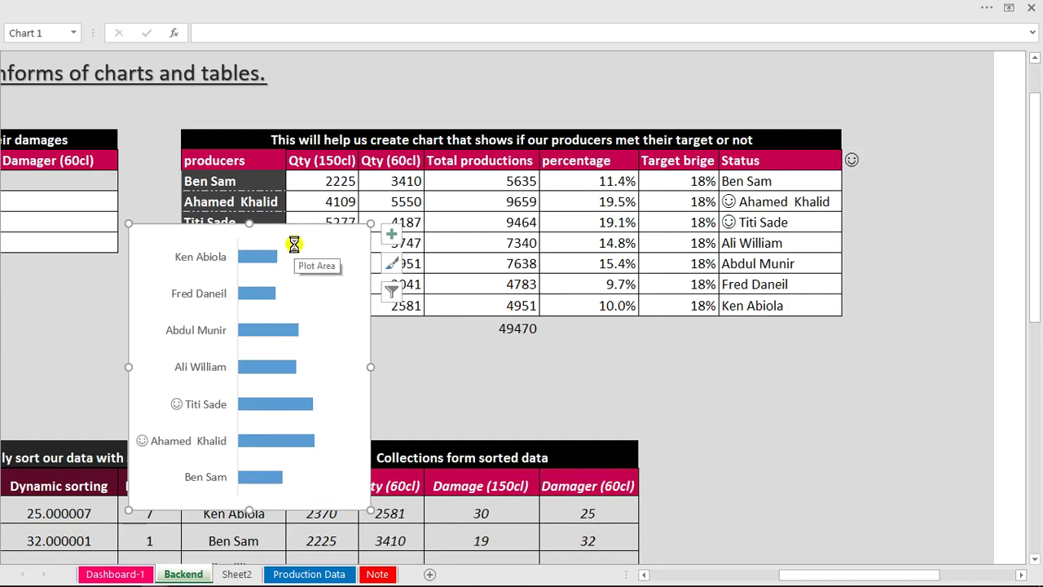
key("ctrl+x")
Go to the Dashboard-1 sheet, checking the other workbook's finished dashboard for reference.
left_click(139, 573)
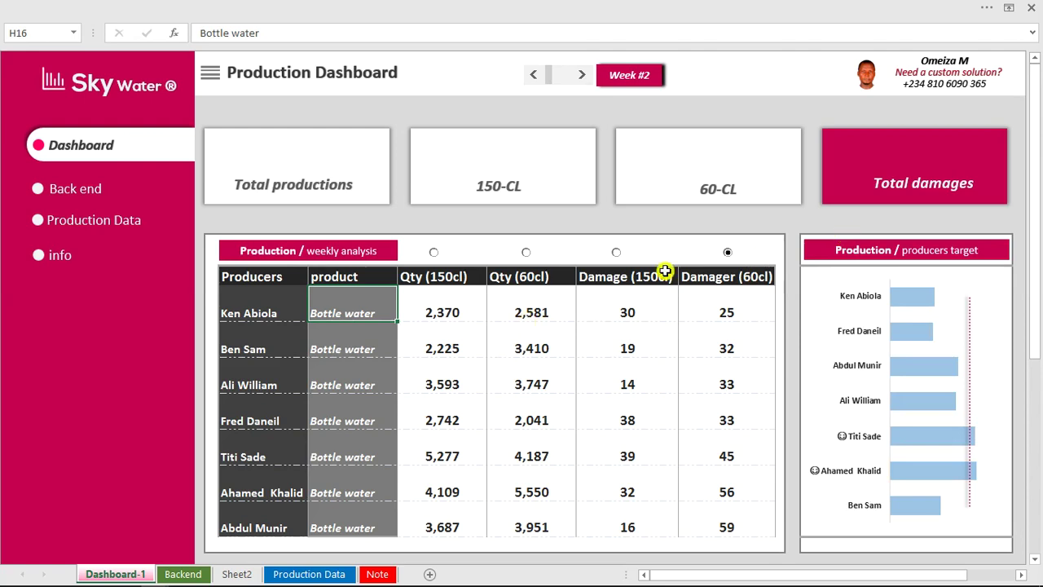
mouse_move(285, 582)
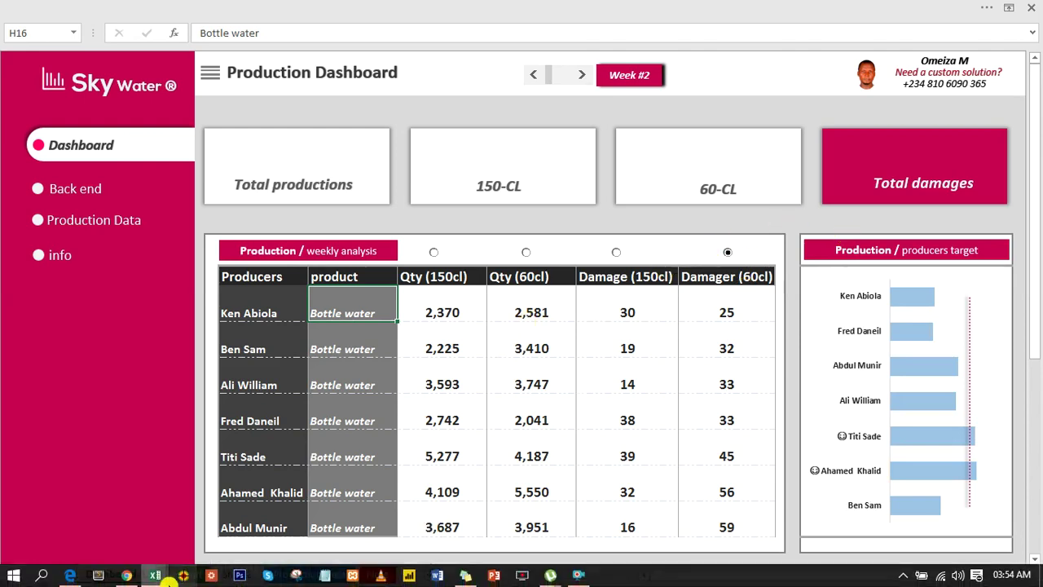
mouse_move(155, 574)
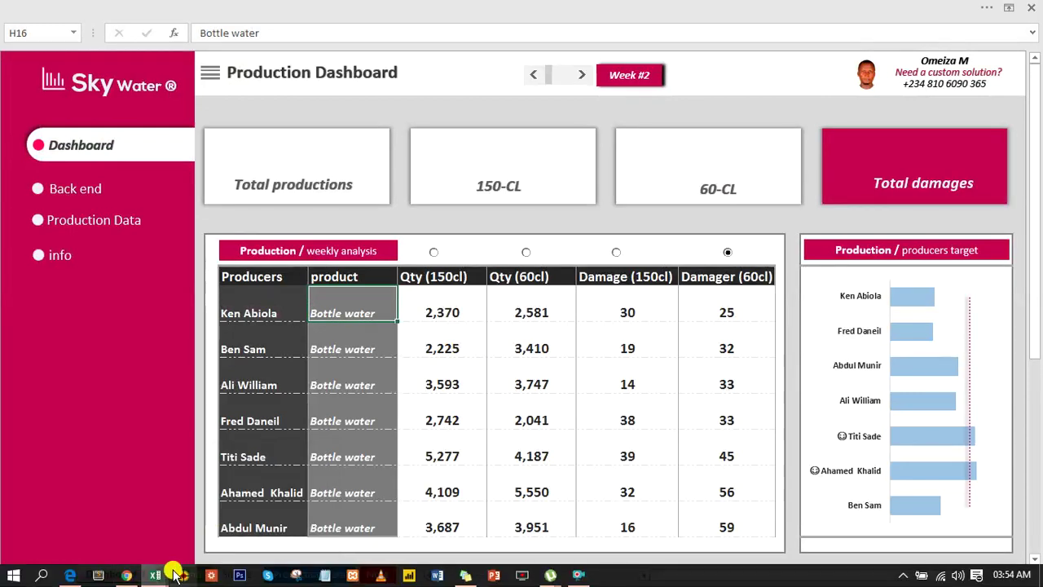
left_click(232, 518)
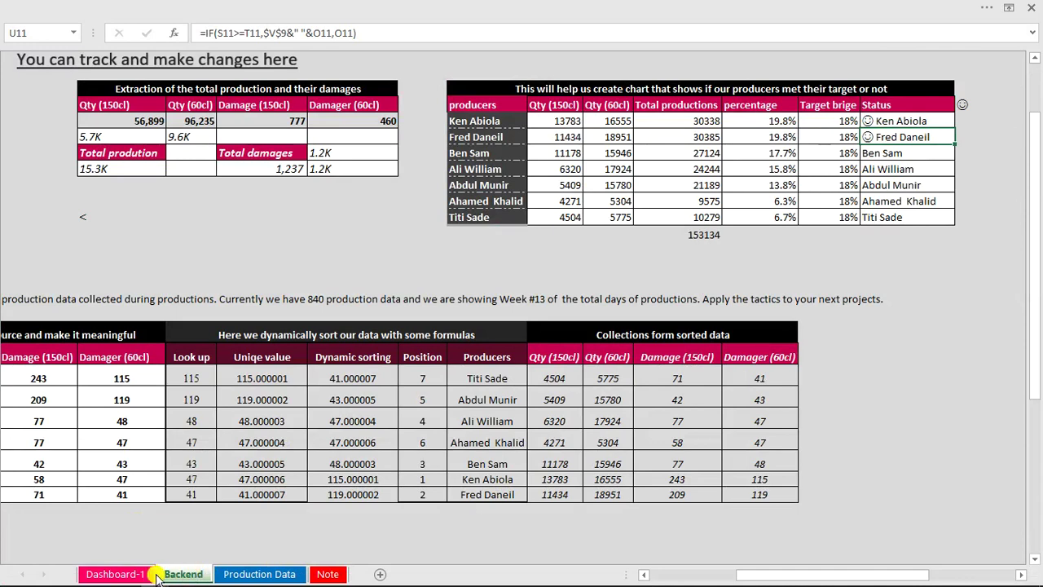
left_click(138, 573)
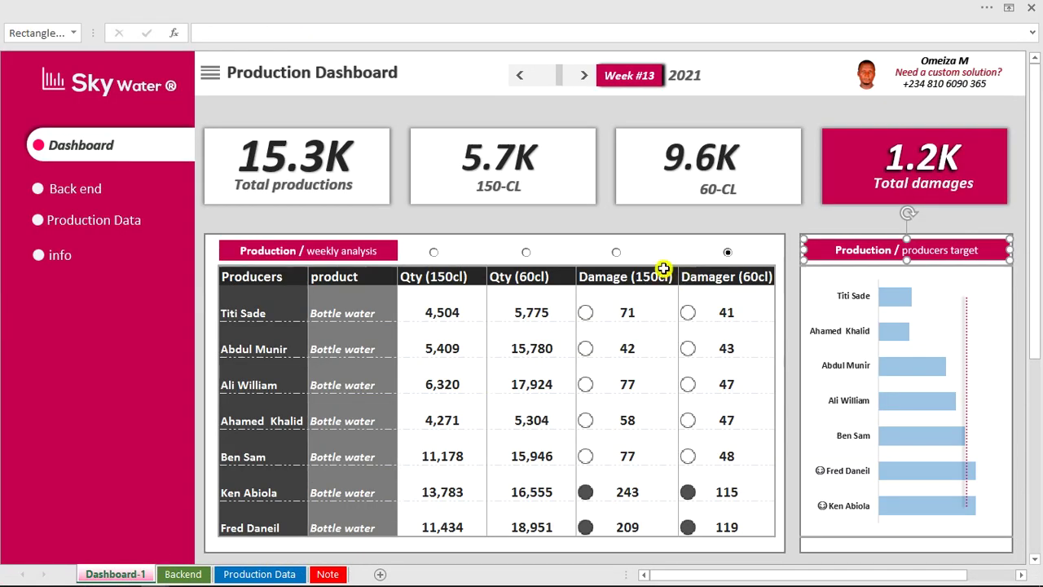
Paste the producers chart at K11 and size it to fill the producers target panel.
left_click(634, 218)
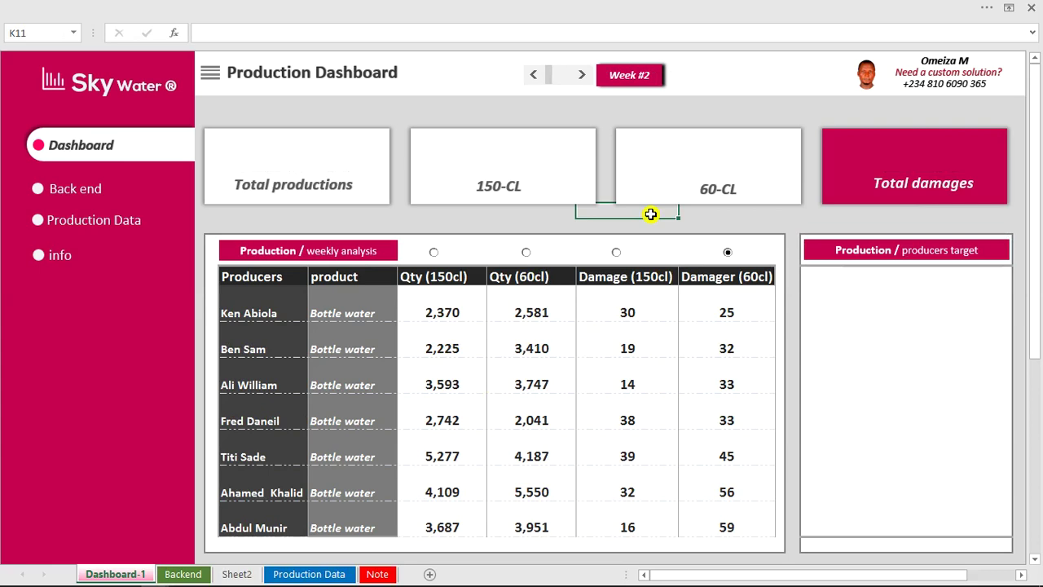
key("ctrl+v")
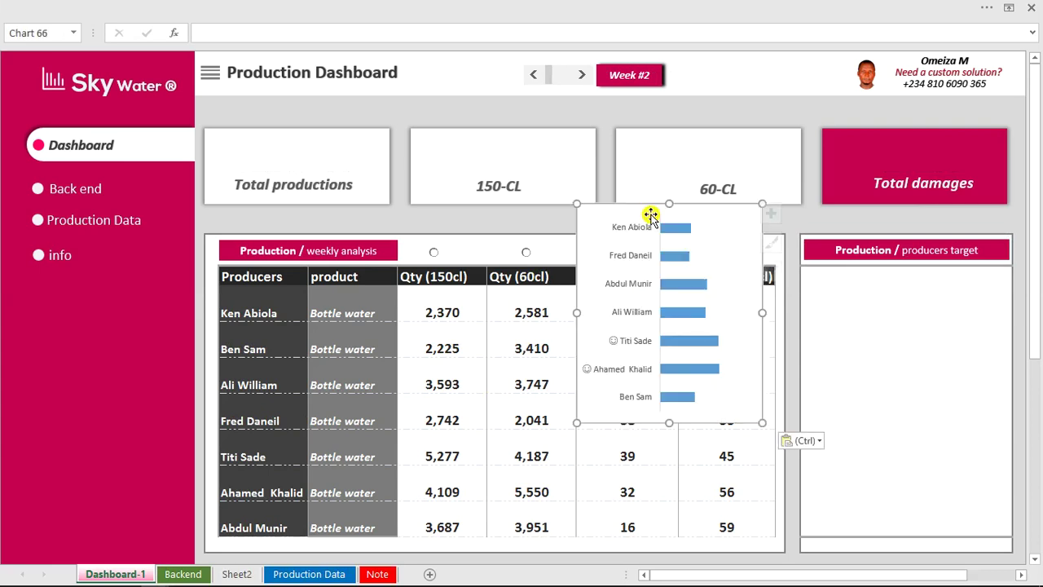
left_click_drag(644, 207, 869, 269)
left_click_drag(989, 377, 1009, 378)
left_click_drag(906, 486, 905, 533)
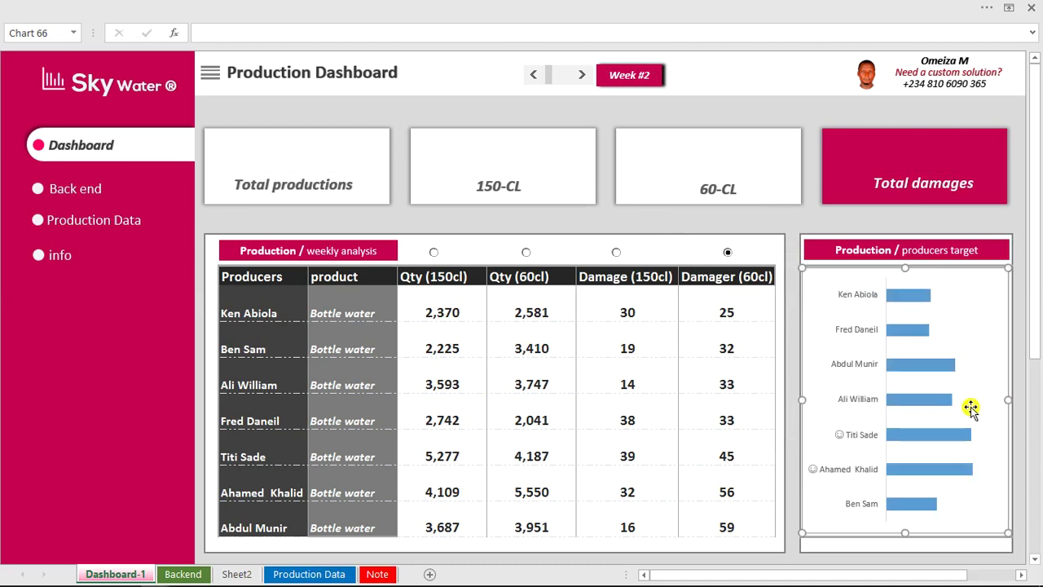
Set the chart area to No fill and No line border.
double_click(962, 272)
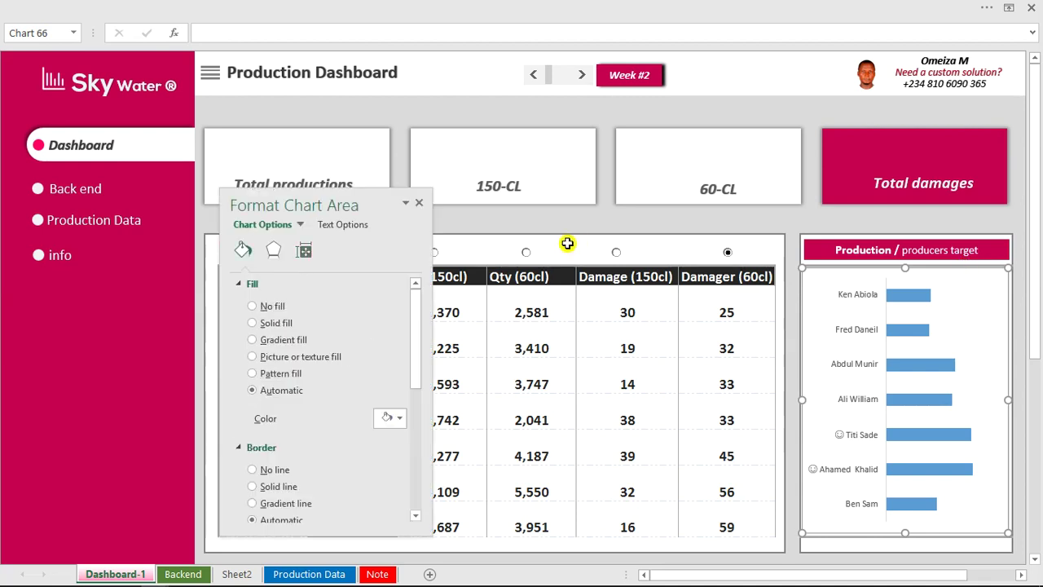
left_click(253, 307)
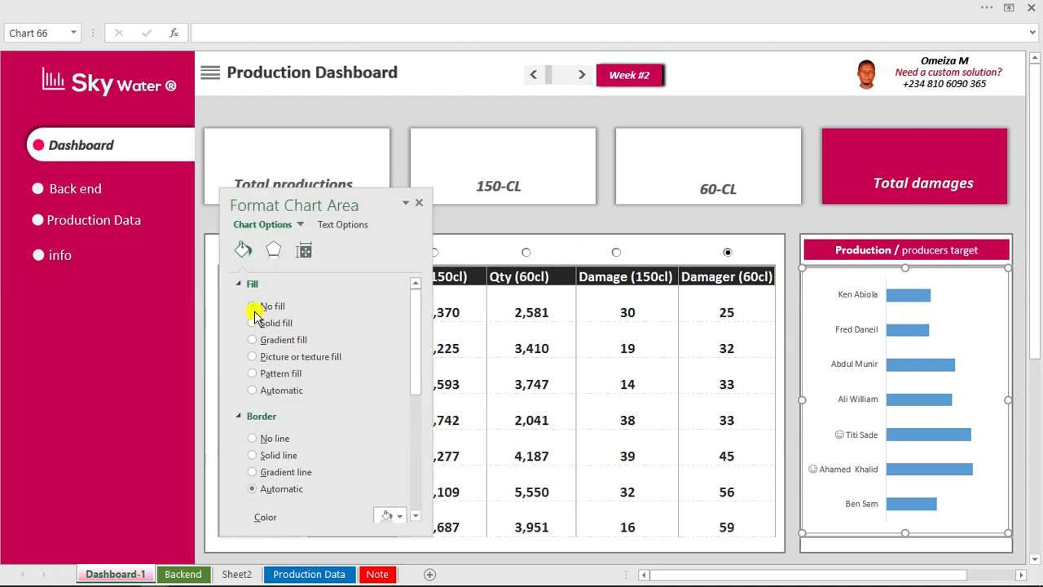
left_click(252, 439)
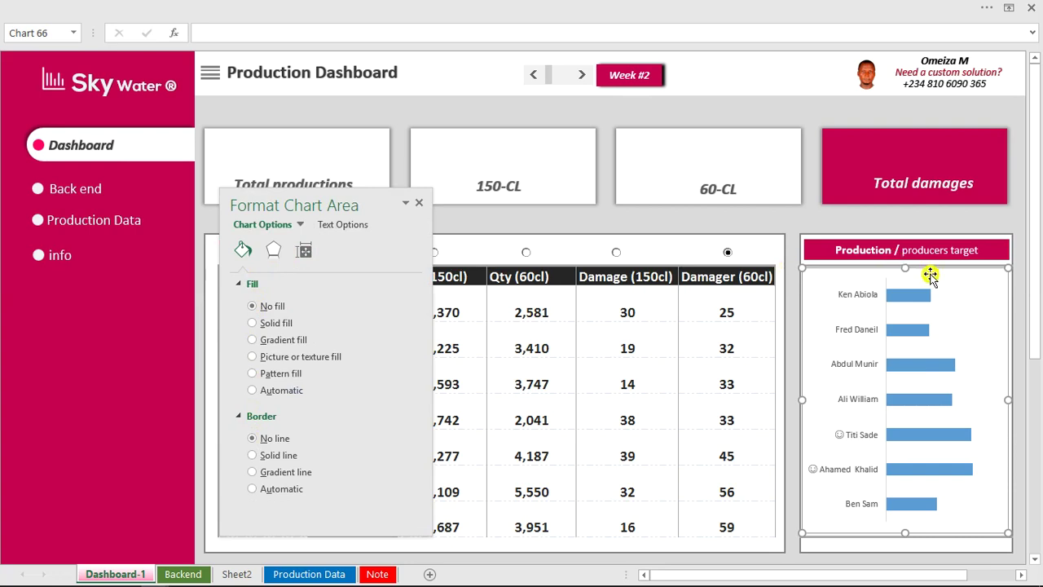
mouse_move(909, 304)
Add a series named Backend!$T$9 with values Backend!$T$10:$T$16 to the producers chart.
right_click(948, 297)
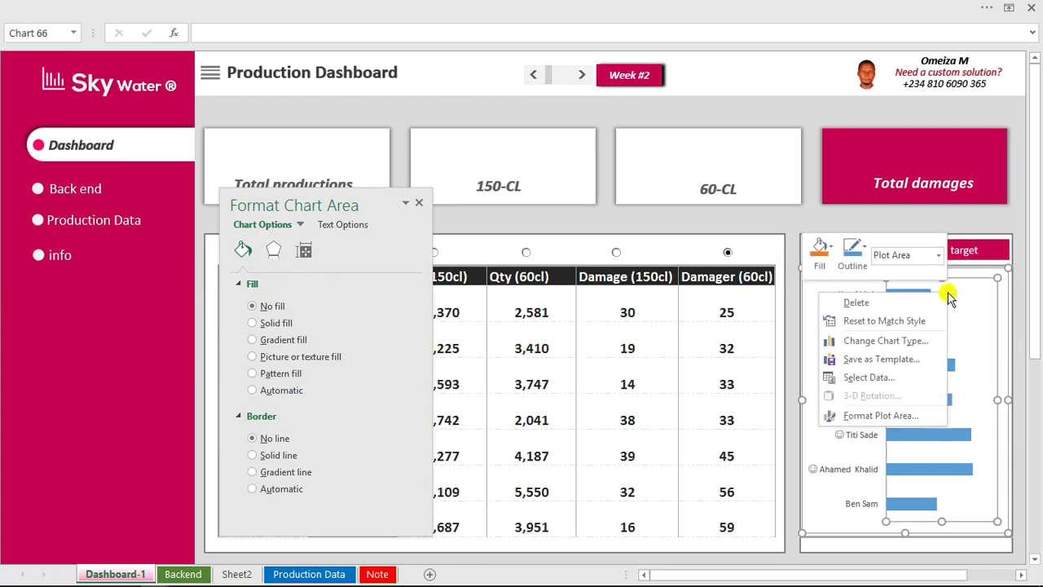
left_click(870, 379)
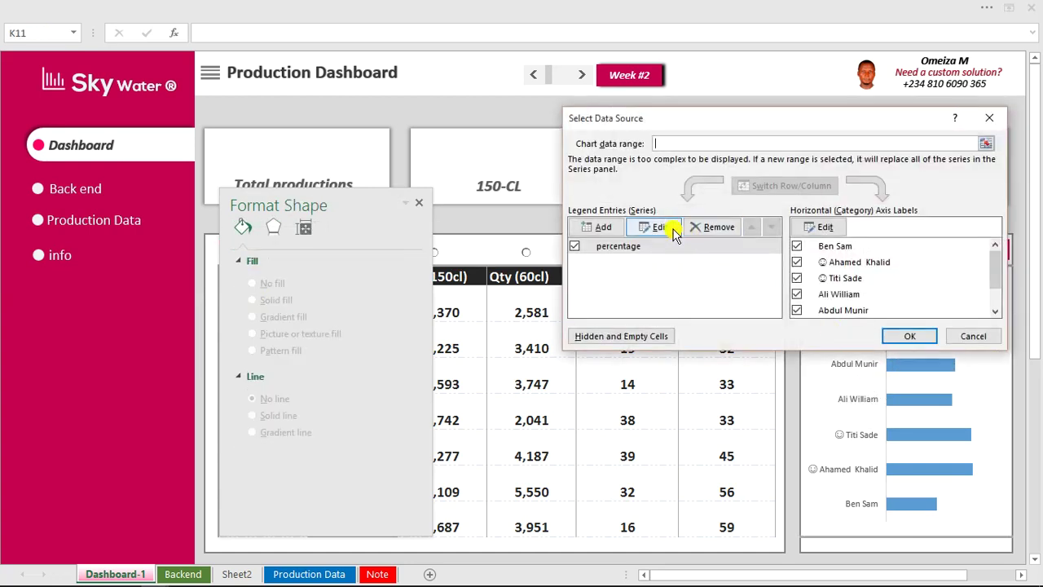
left_click(617, 227)
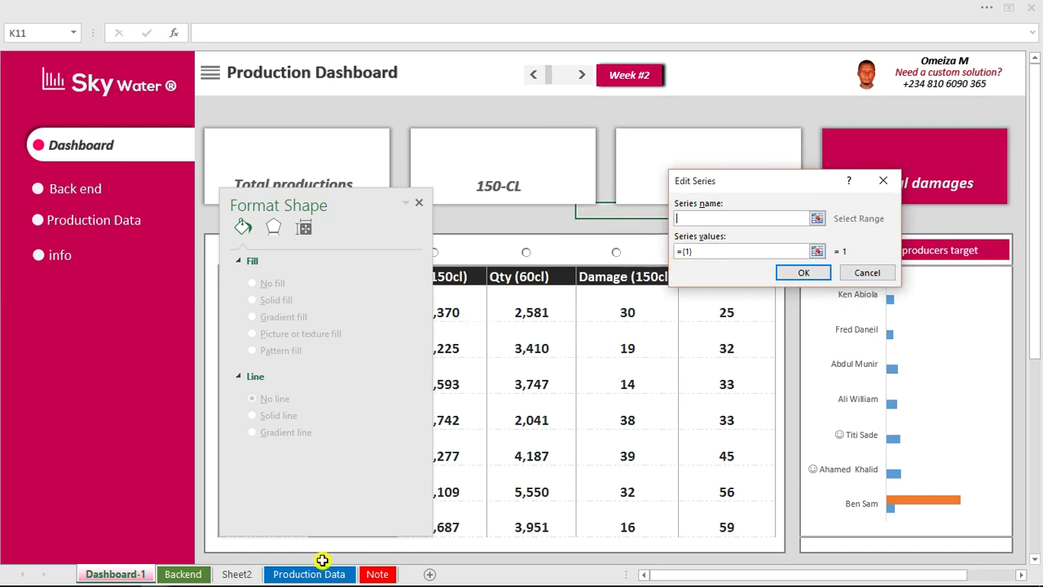
left_click(182, 574)
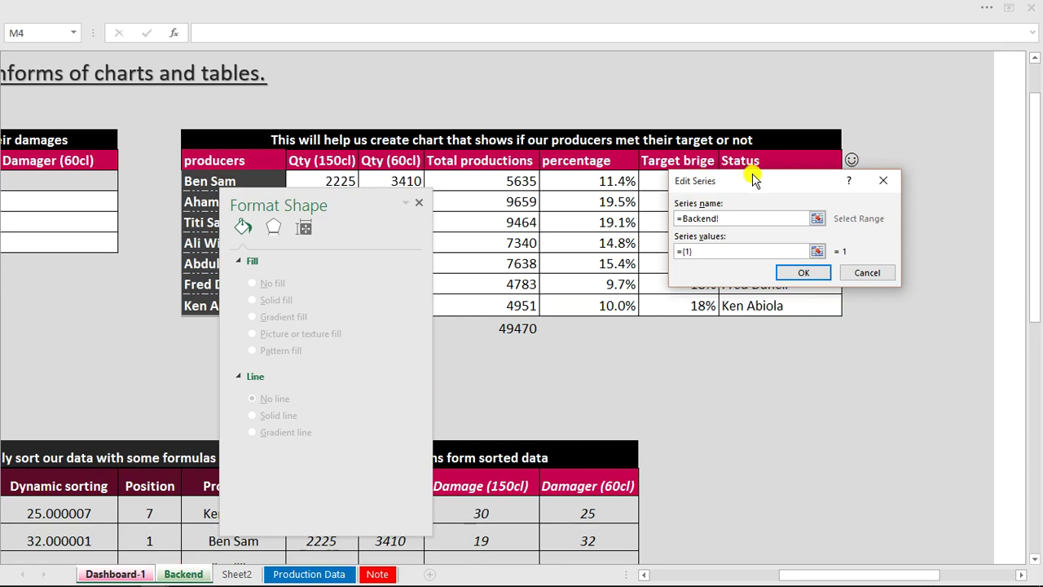
left_click_drag(754, 181, 636, 357)
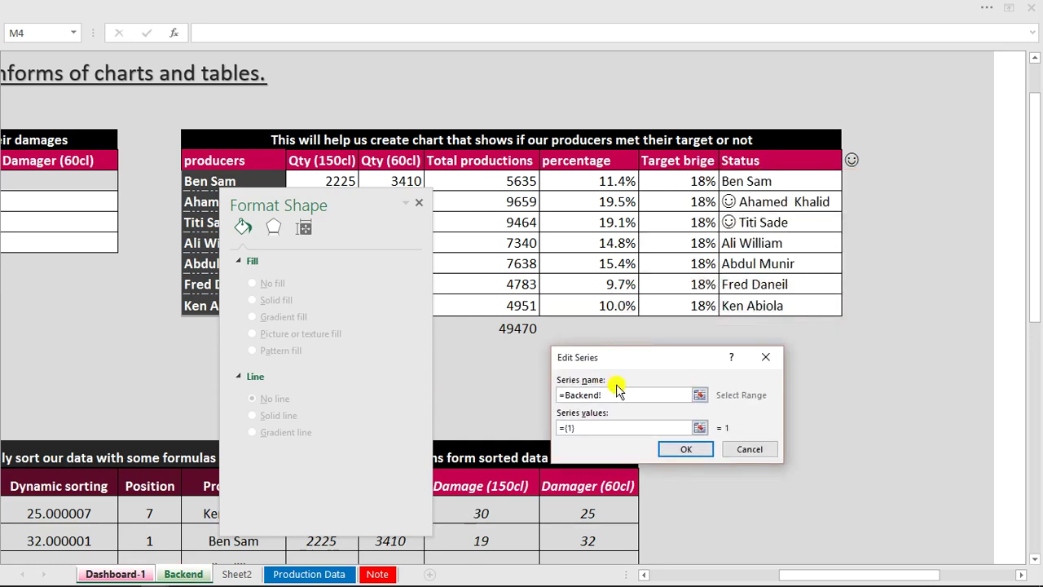
left_click(680, 161)
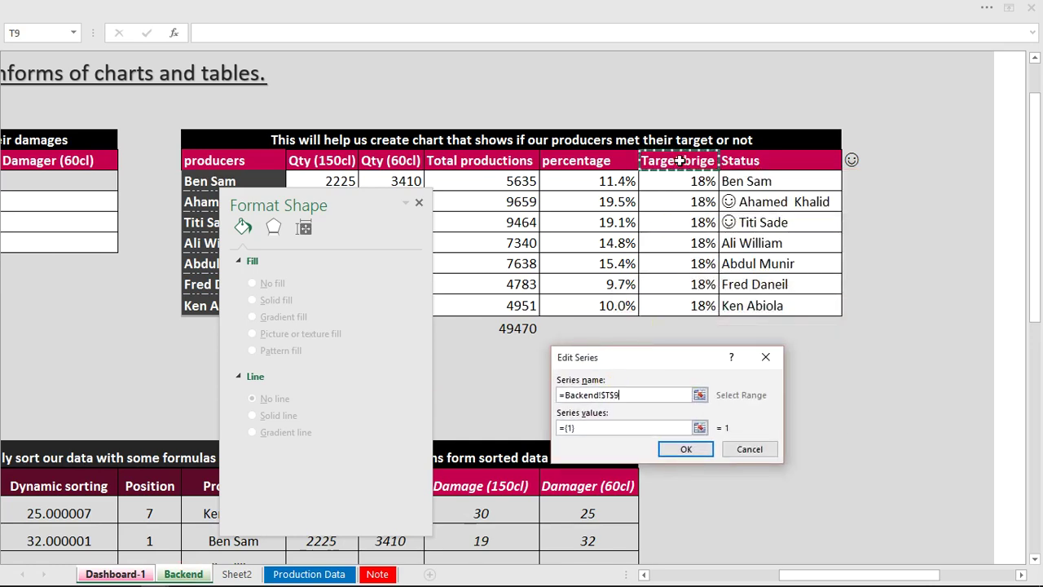
left_click(603, 427)
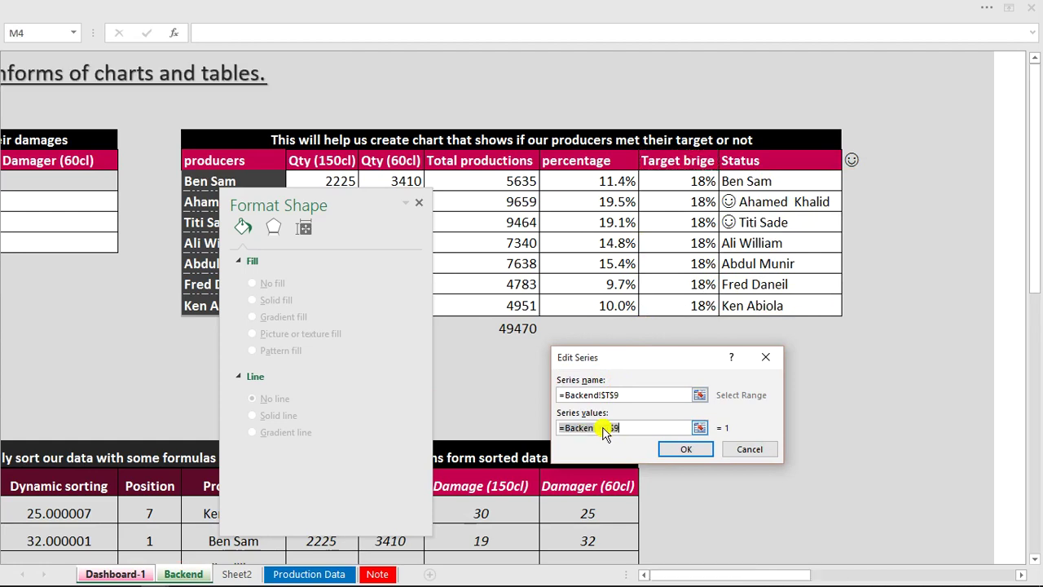
key("BackSpace")
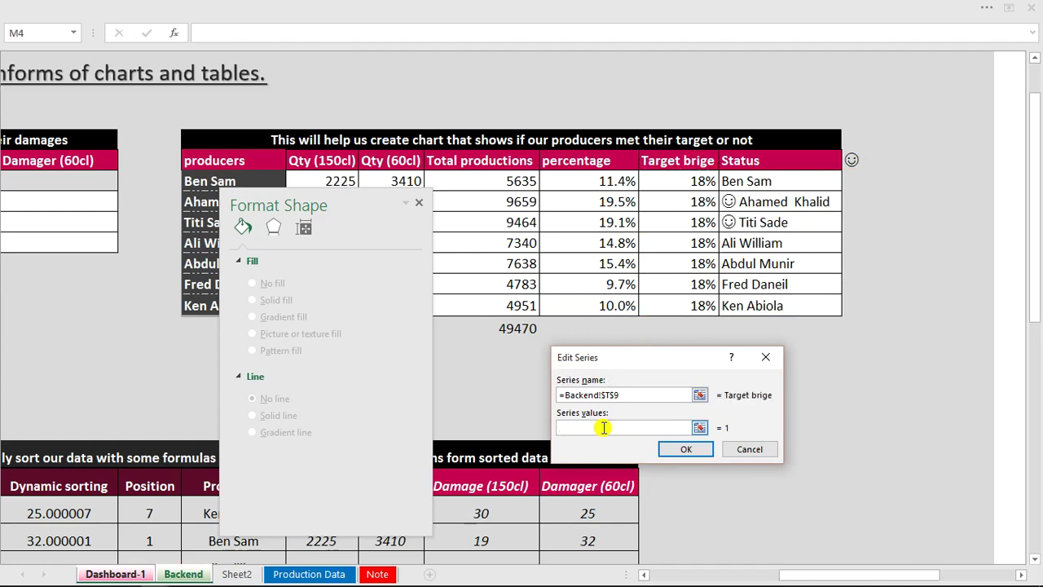
left_click_drag(686, 183, 682, 297)
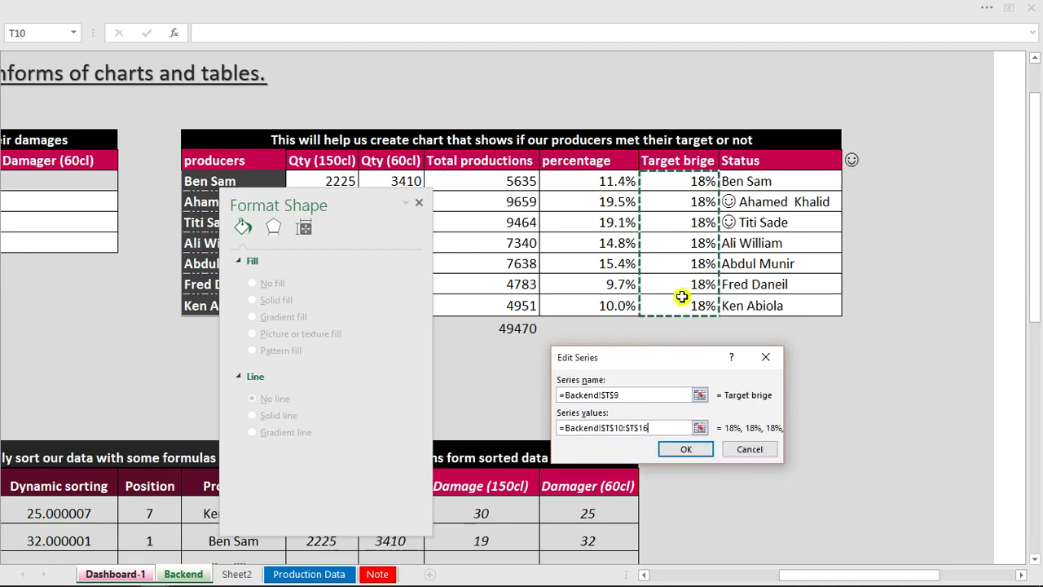
left_click(698, 452)
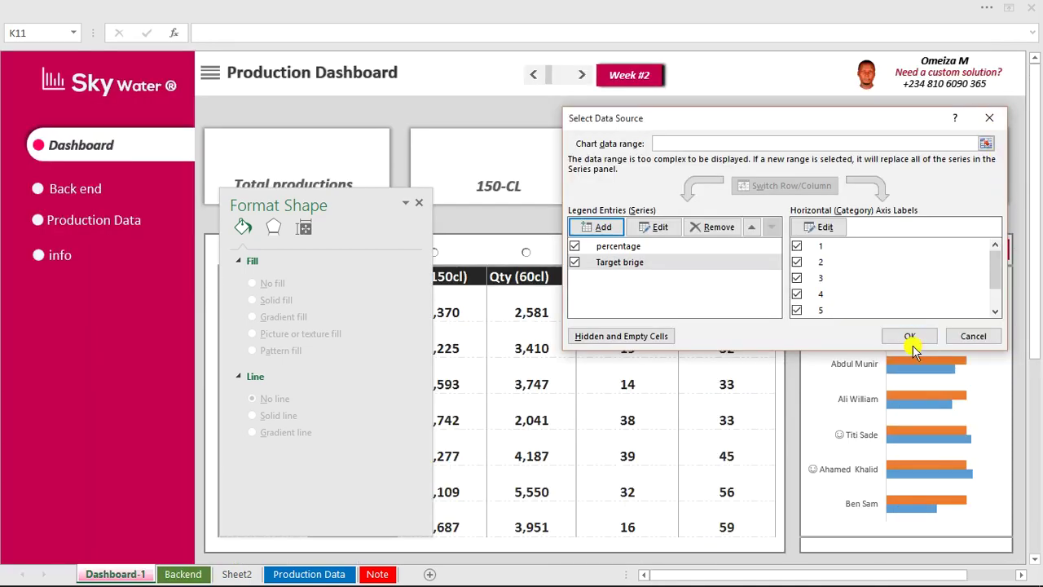
left_click(911, 339)
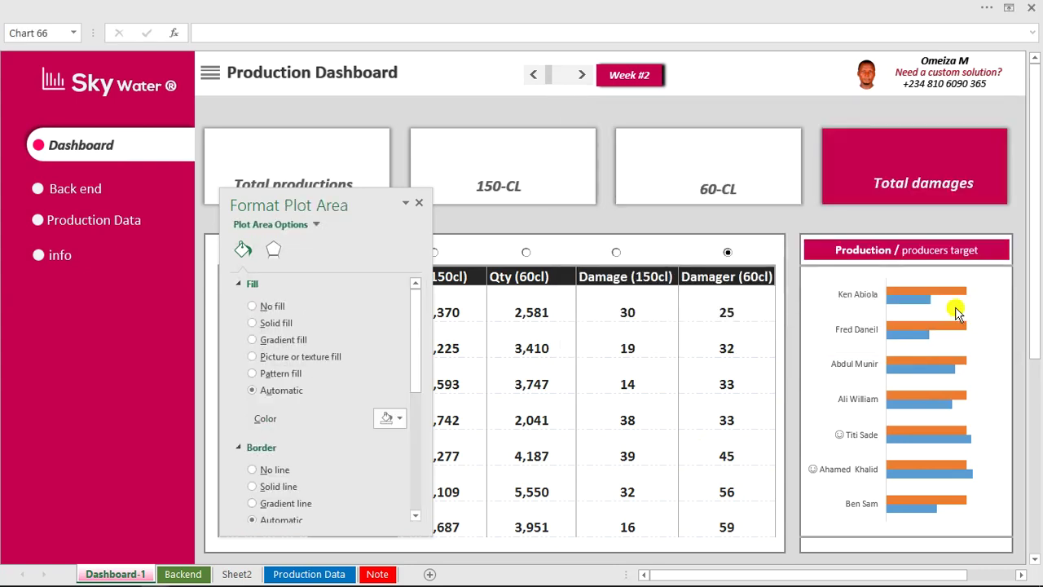
Add a Linear Forecast trendline to the orange Target brige series via Add Chart Element.
left_click(958, 329)
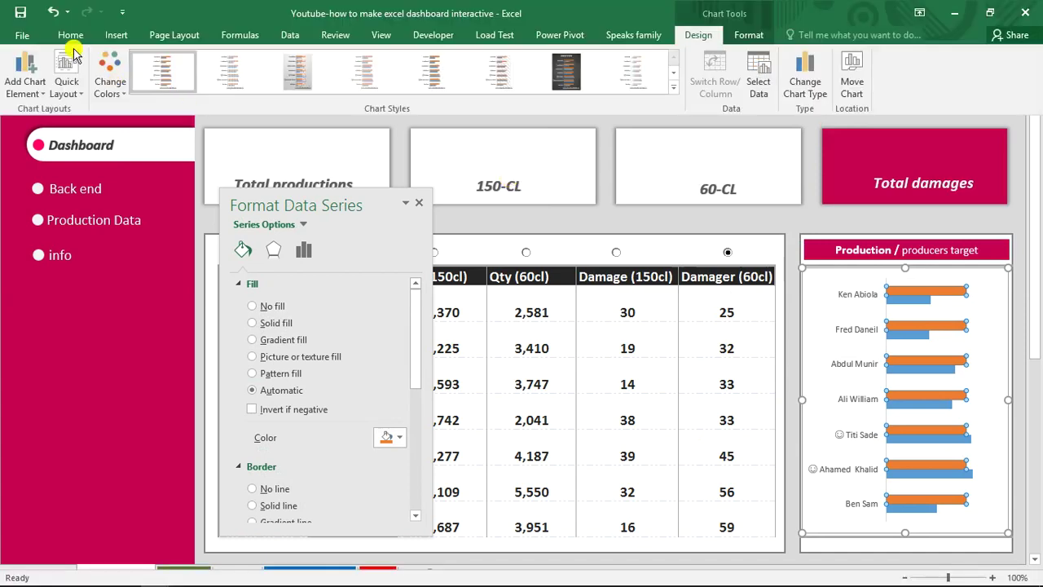
left_click(70, 97)
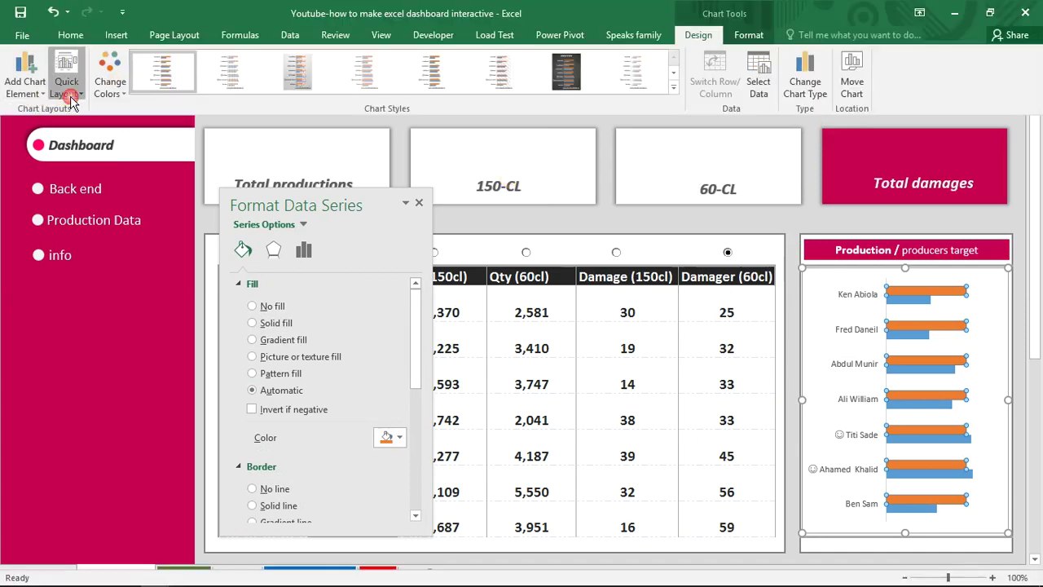
left_click(27, 86)
left_click(27, 87)
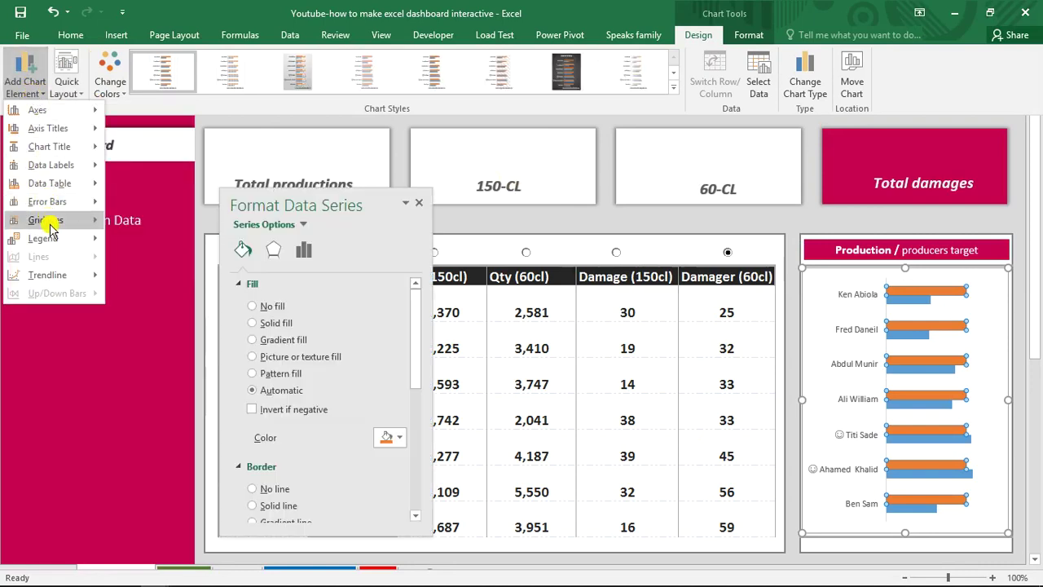
mouse_move(54, 246)
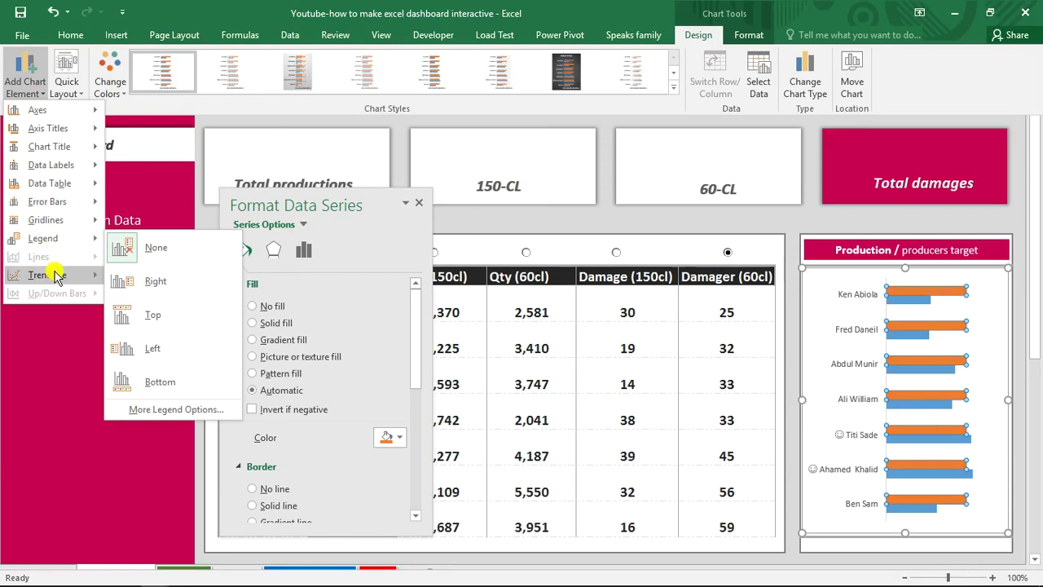
mouse_move(51, 273)
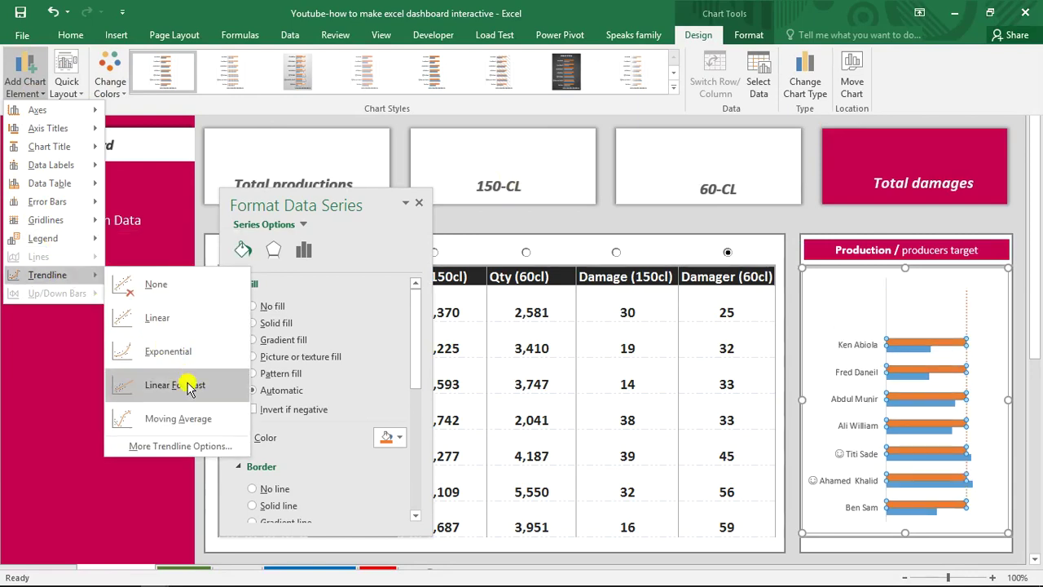
left_click(187, 386)
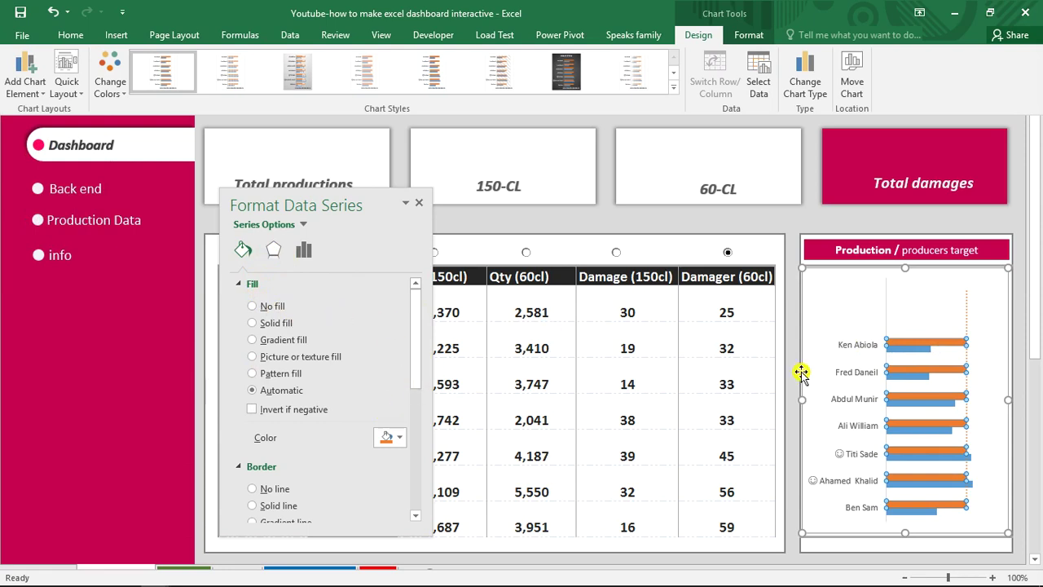
Add a Linear trendline to the producers chart's orange target series.
left_click(847, 222)
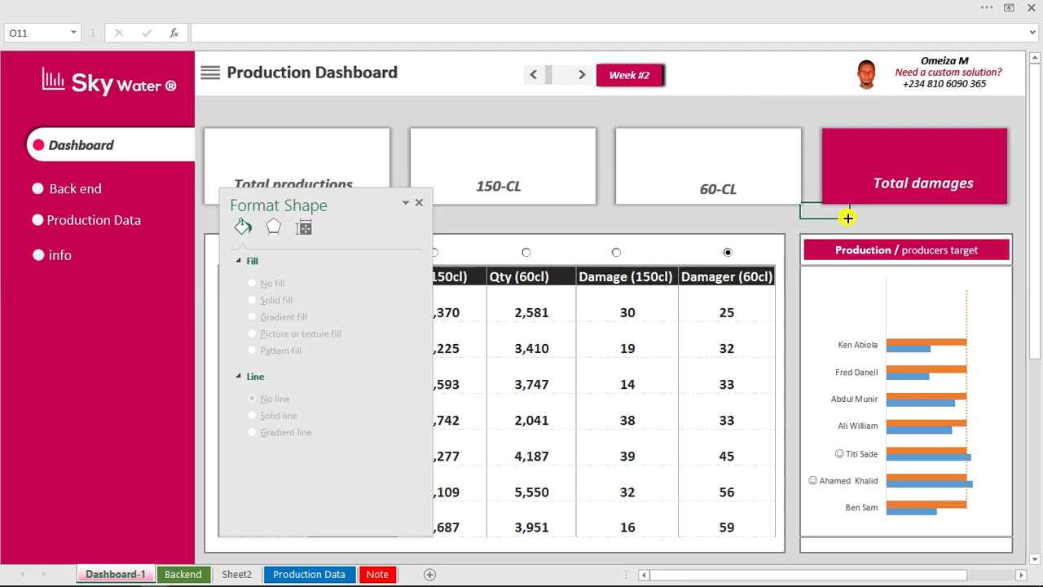
left_click(917, 292)
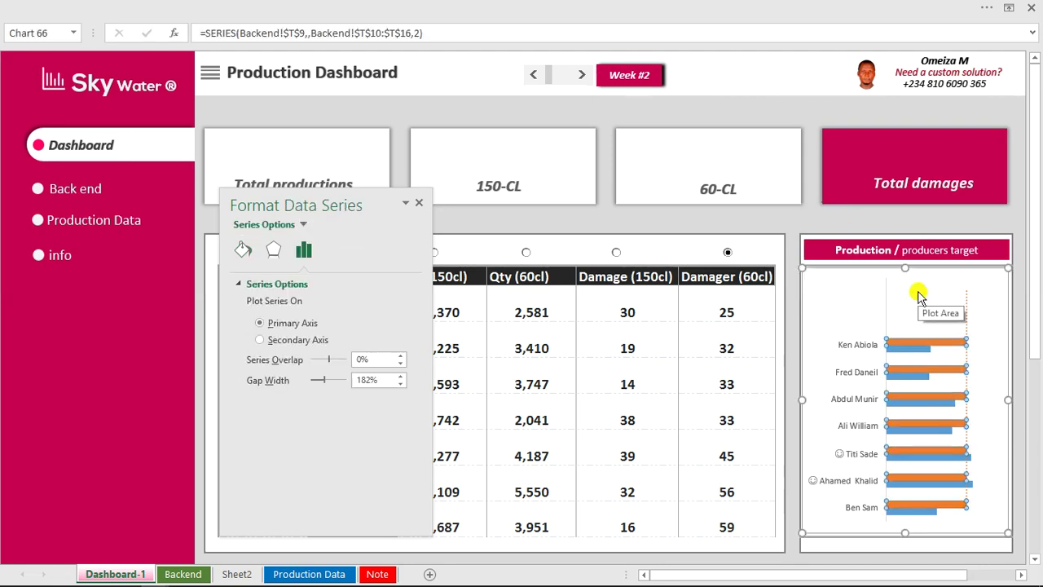
left_click(297, 7)
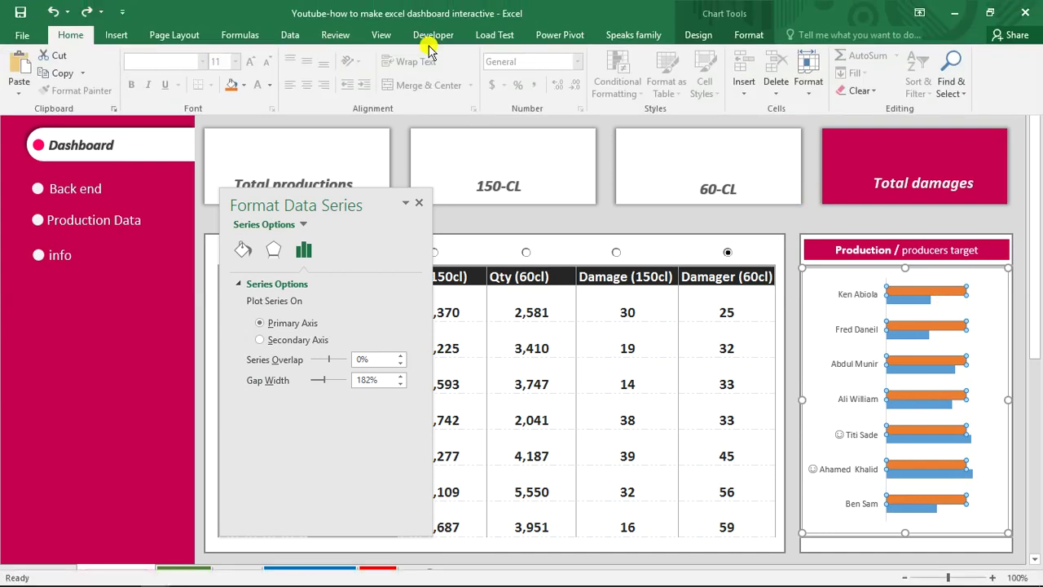
left_click(698, 35)
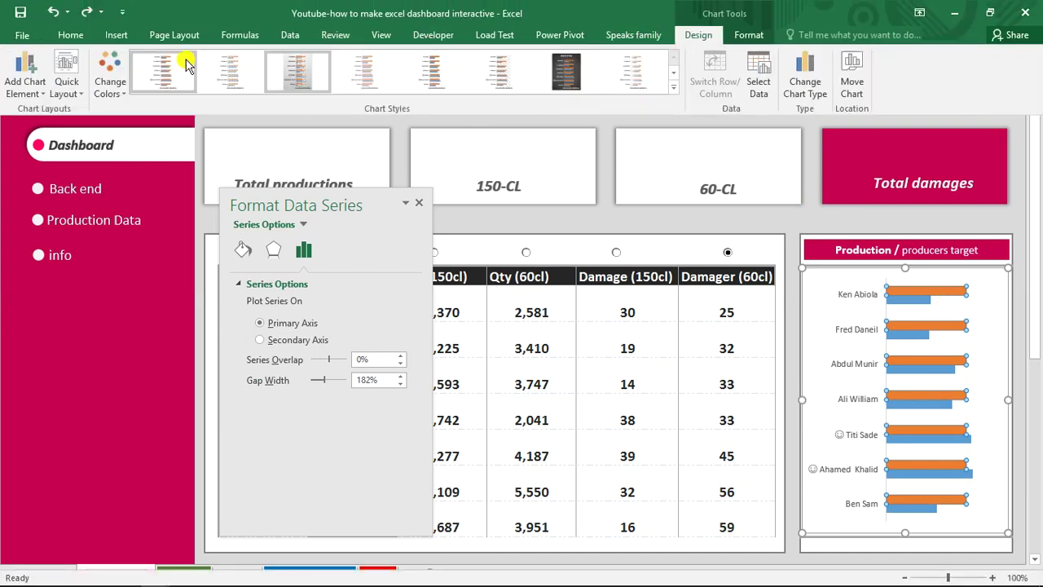
left_click(31, 82)
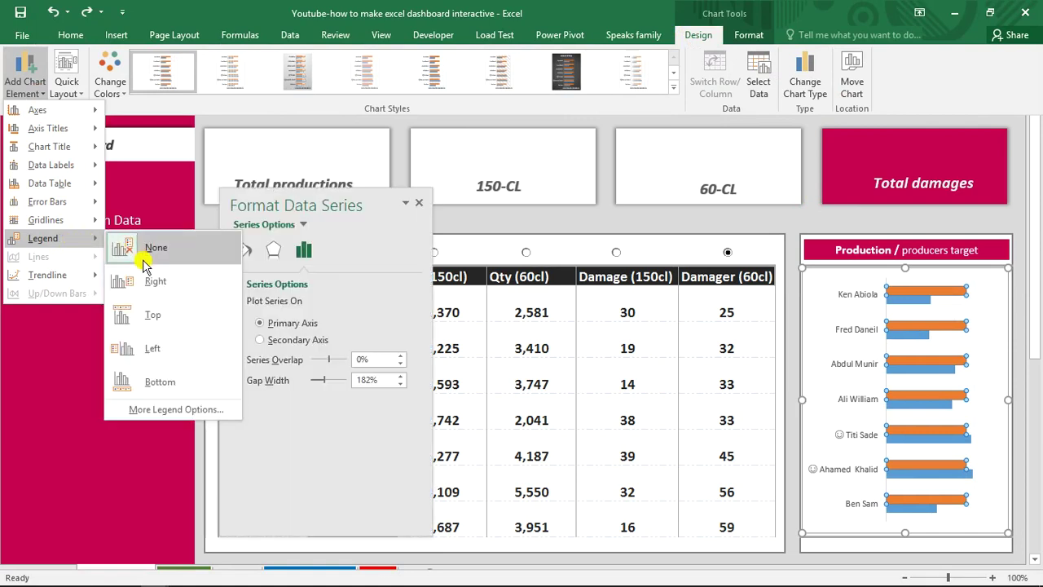
mouse_move(86, 275)
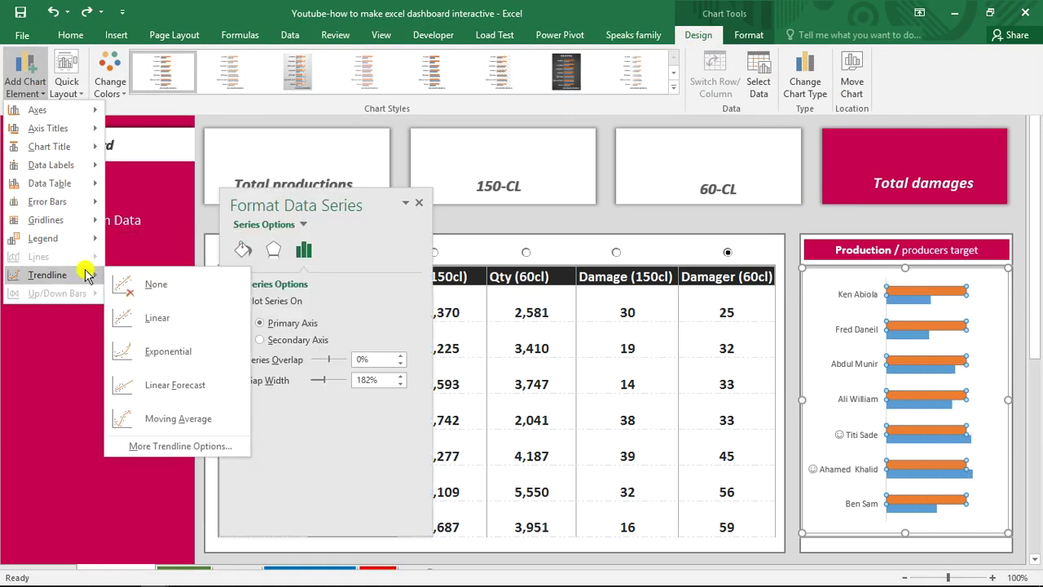
left_click(166, 322)
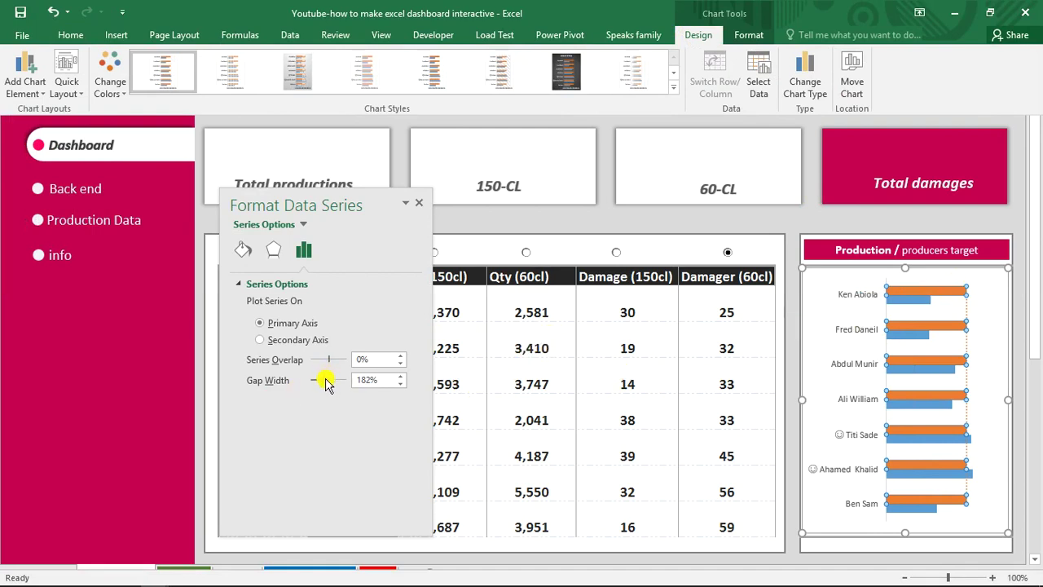
key("ctrl+shift+F1")
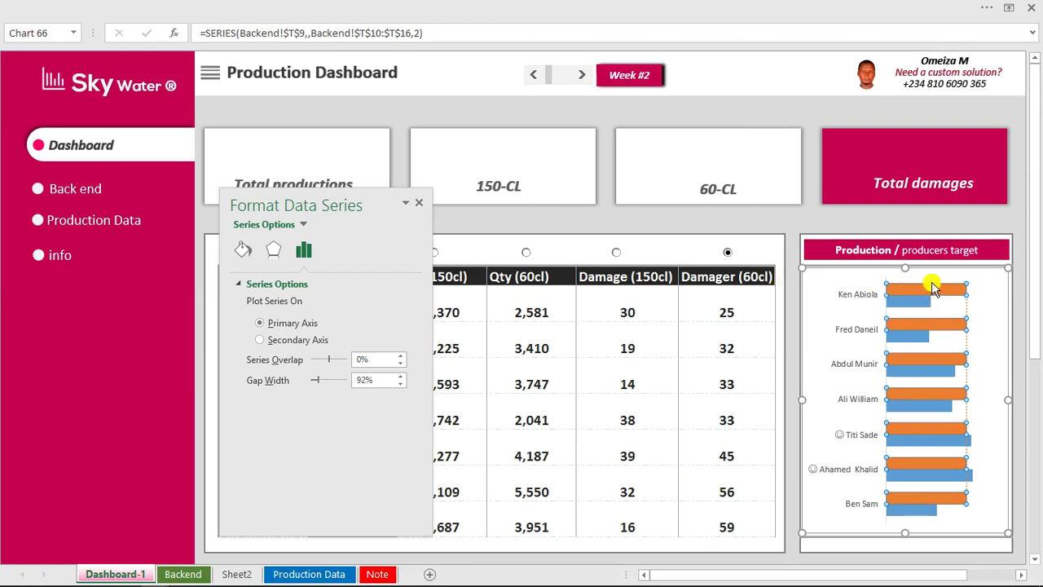
Remove the border line from the orange target series.
left_click(931, 287)
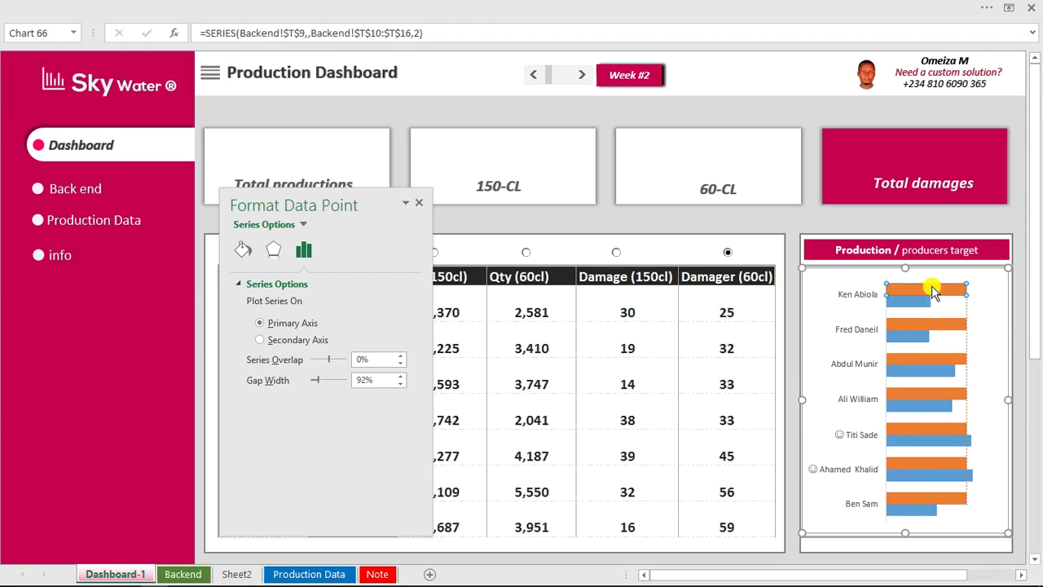
left_click(943, 289)
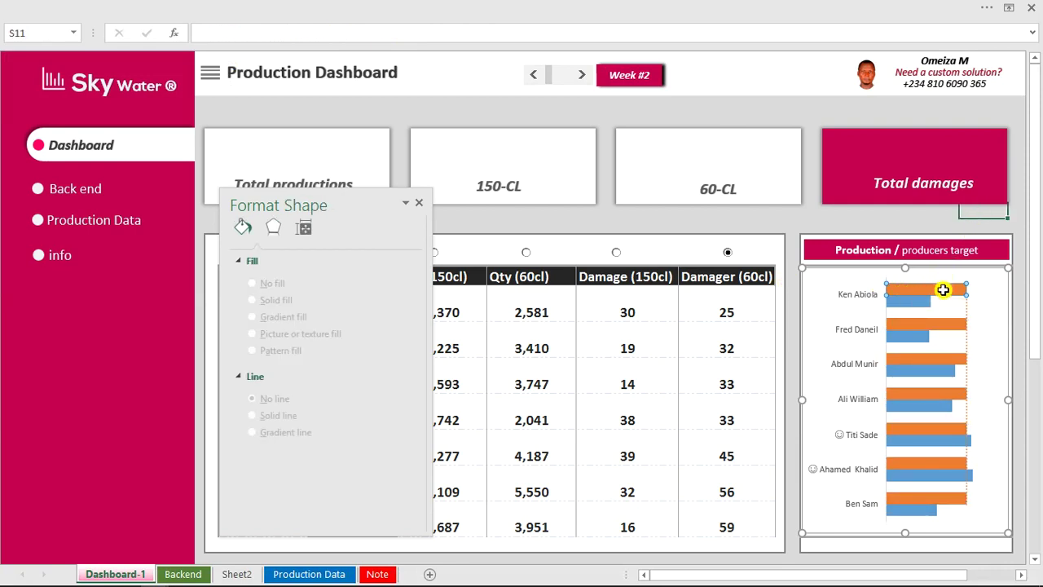
left_click(942, 296)
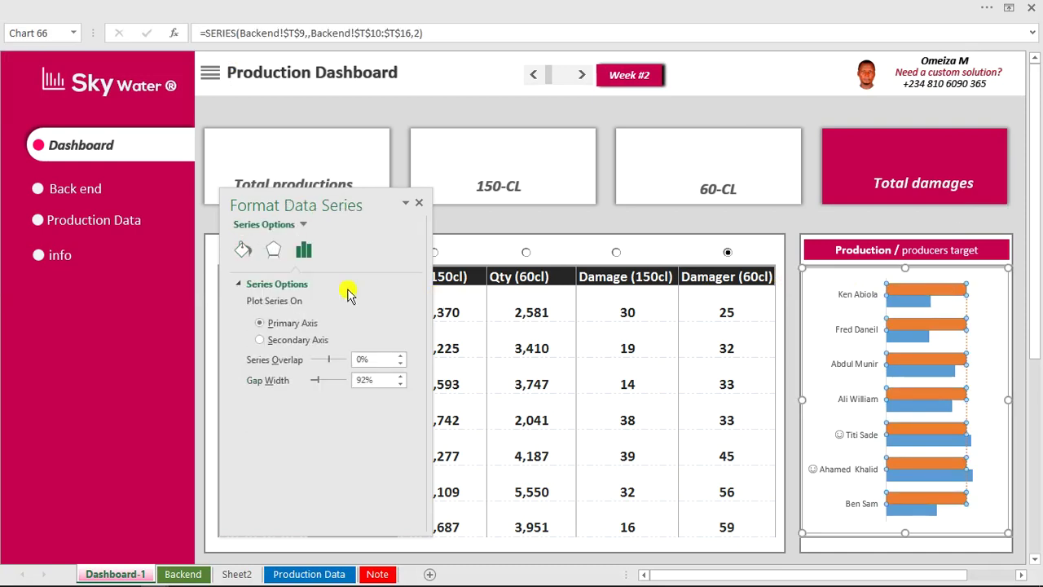
left_click(244, 251)
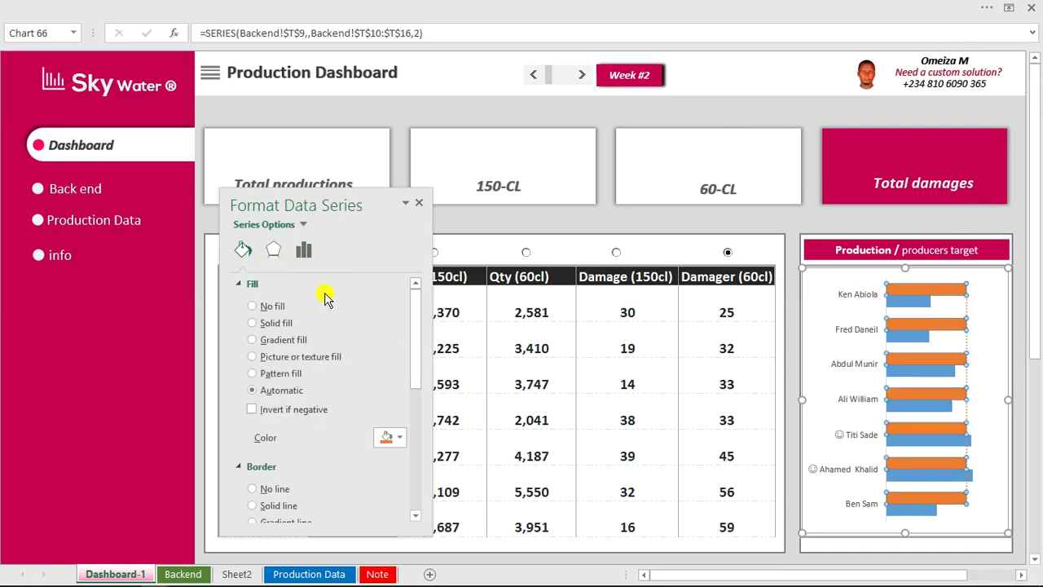
left_click(253, 284)
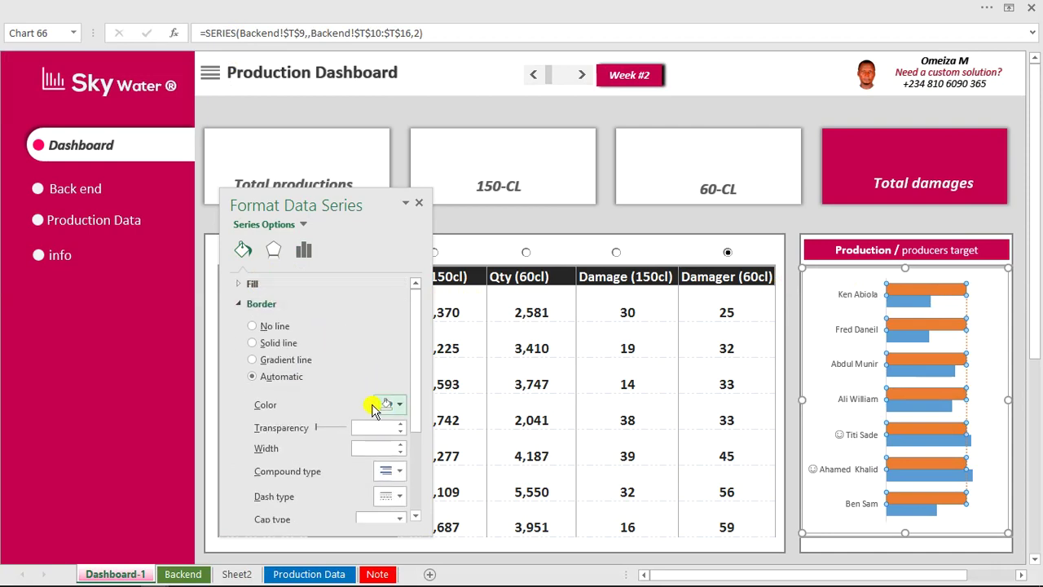
left_click_drag(318, 430, 351, 431)
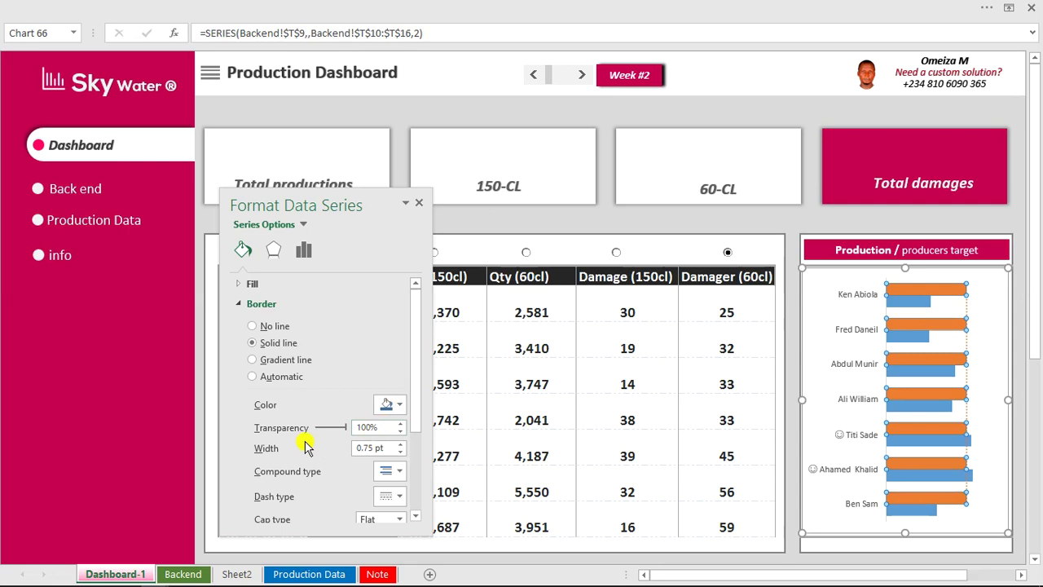
left_click(253, 326)
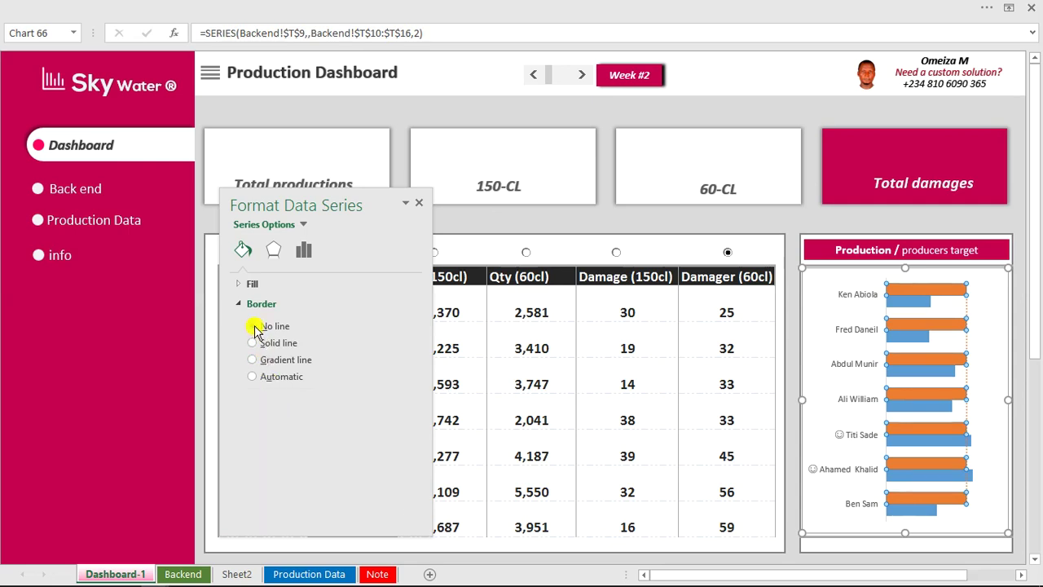
Set the orange target bars to No fill so only the blue bars show.
left_click(780, 217)
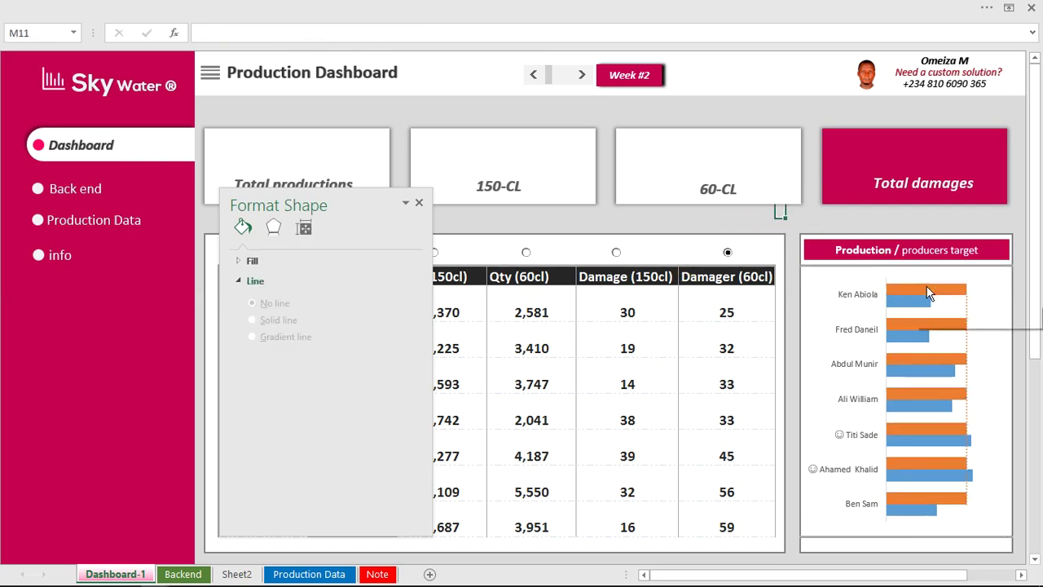
left_click(927, 289)
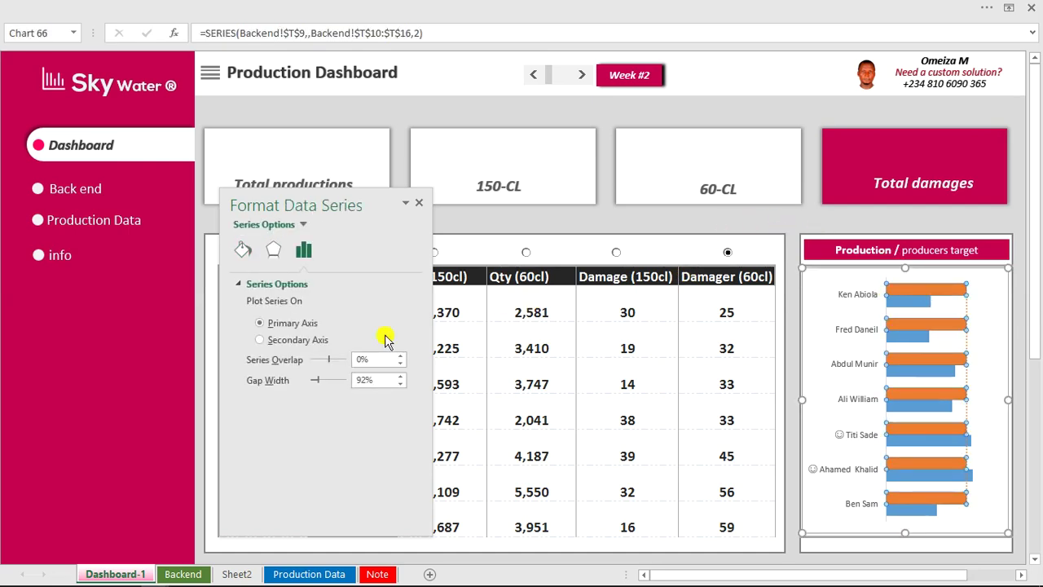
left_click(243, 250)
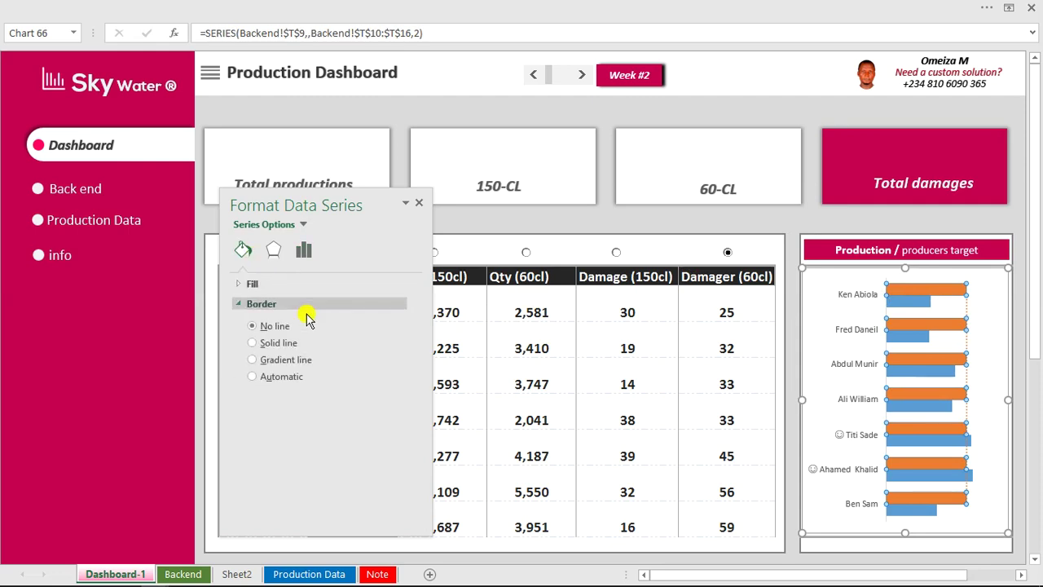
left_click(254, 323)
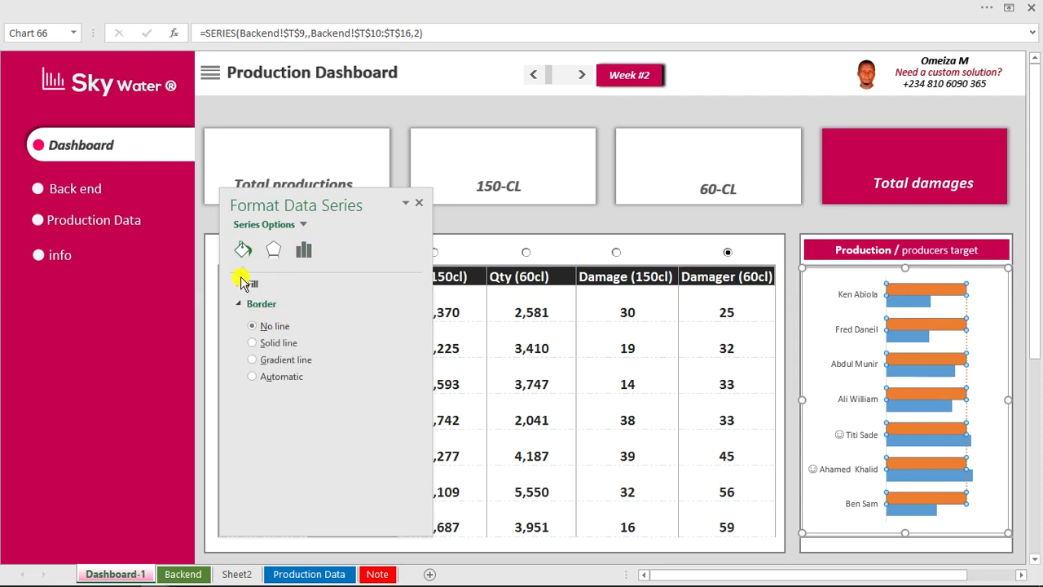
left_click(243, 282)
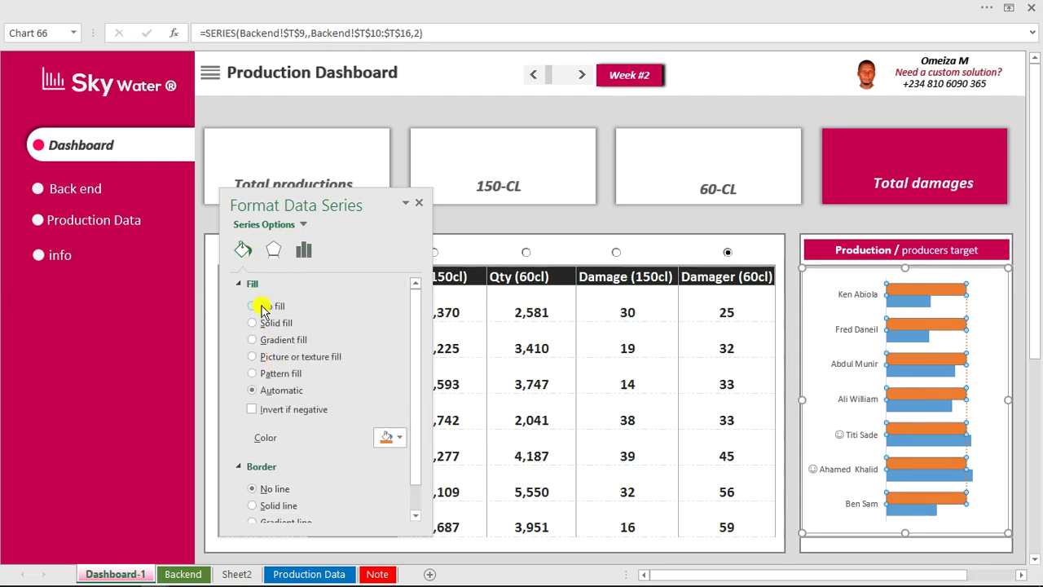
left_click(254, 307)
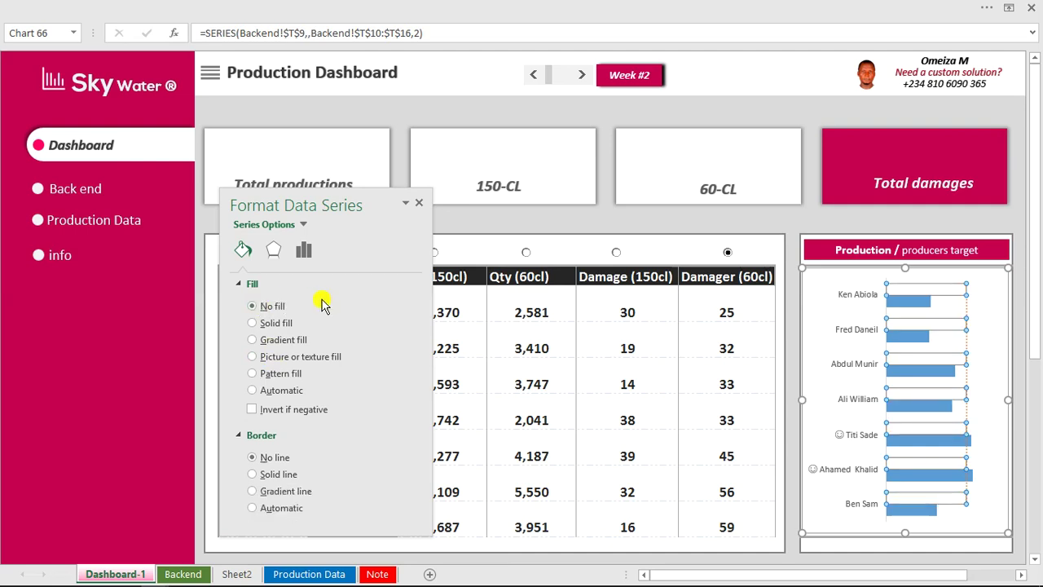
left_click(916, 308)
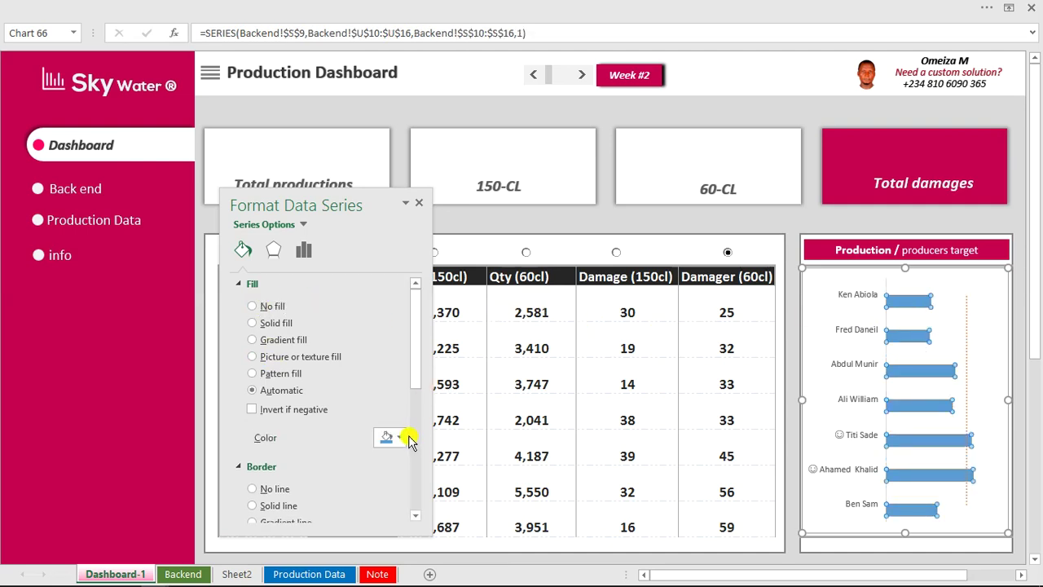
Fill the blue bars with a light blue theme colour and reduce gap width to 74%.
left_click(401, 438)
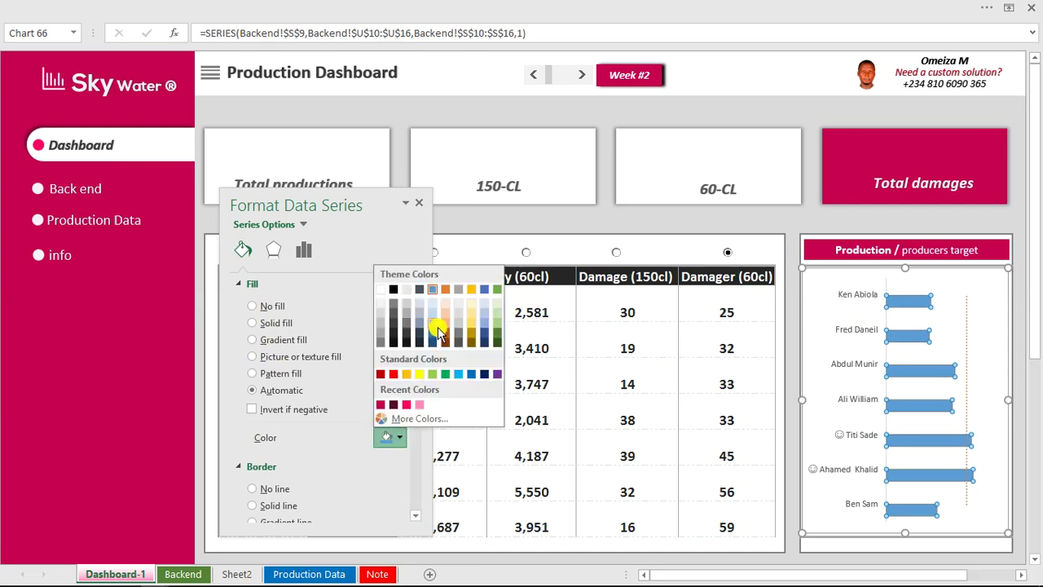
left_click(436, 324)
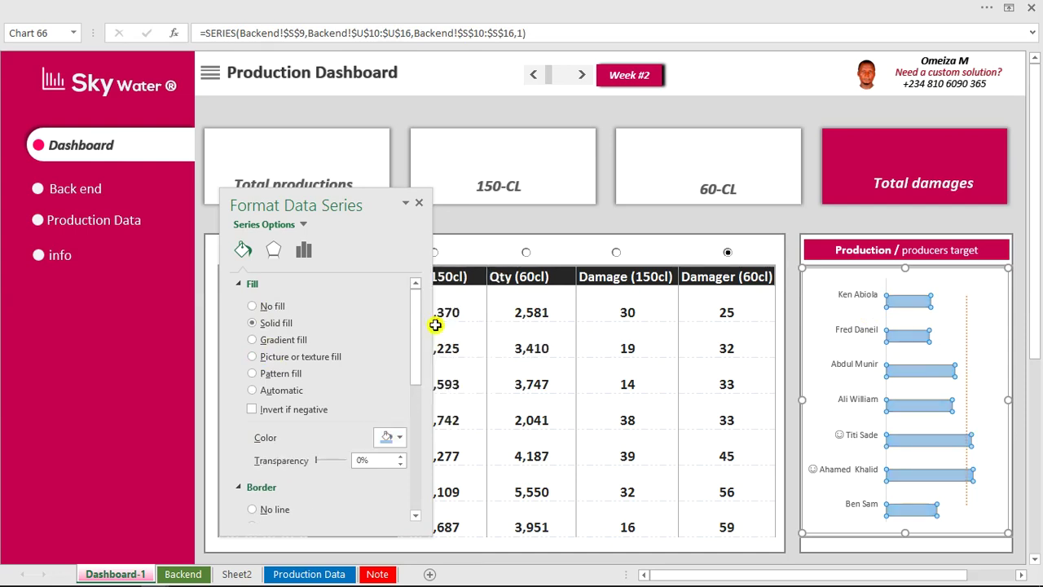
left_click(303, 251)
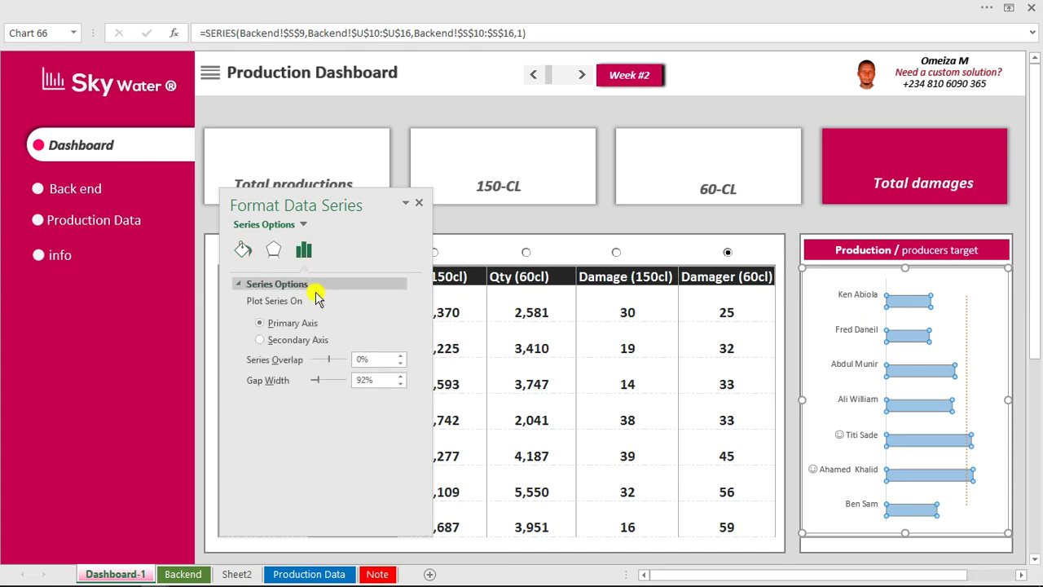
left_click(319, 381)
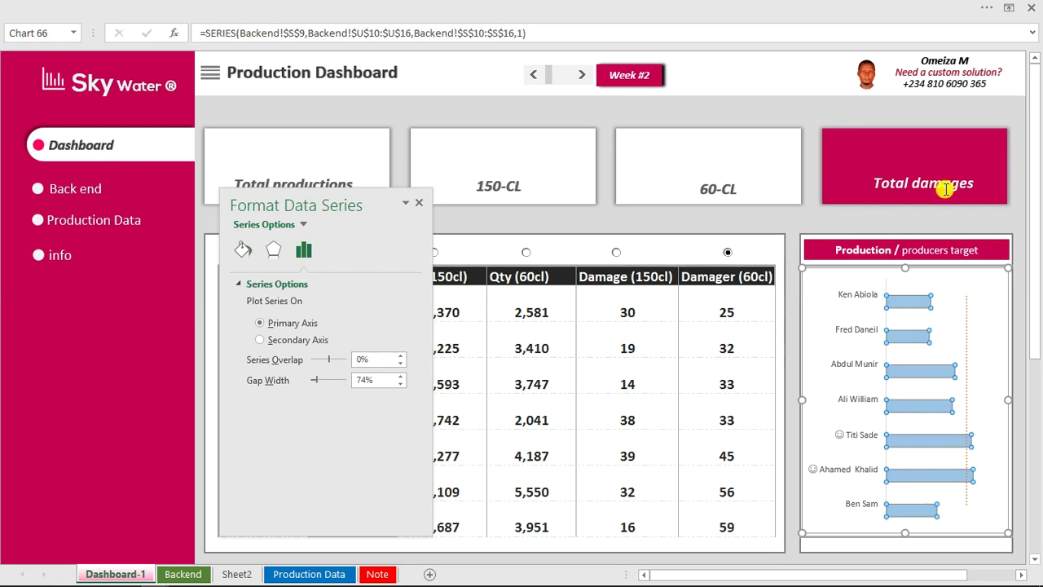
left_click(884, 215)
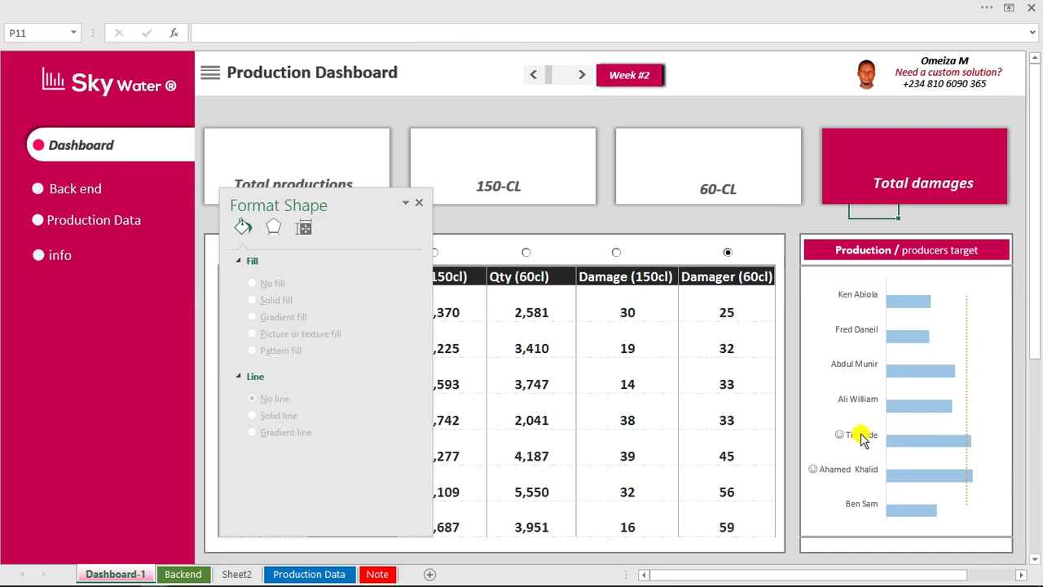
Advance the week scroll bar from Week #2 to Week #3 and close the Format Shape pane.
left_click(583, 75)
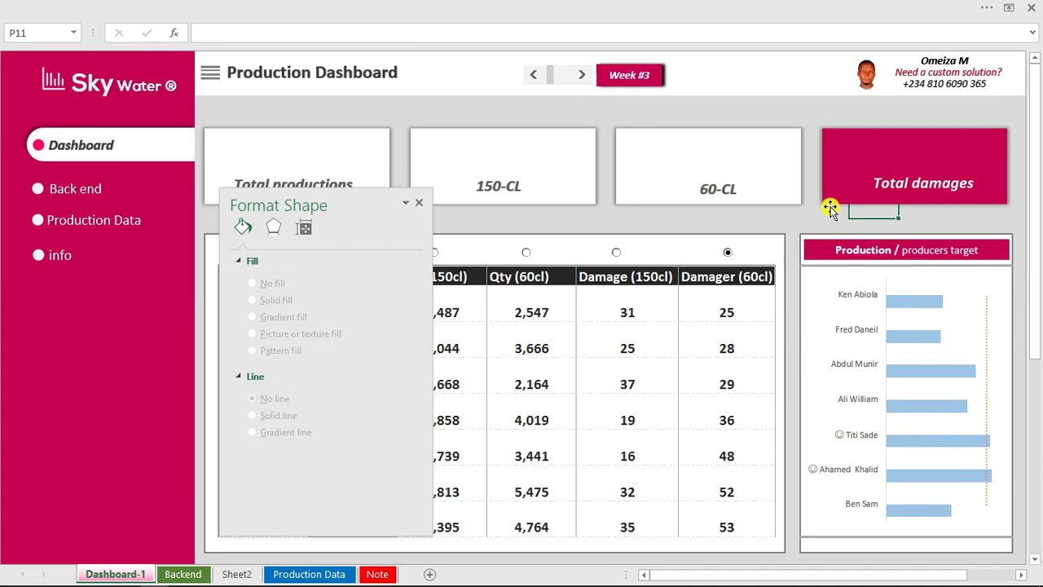
left_click(419, 203)
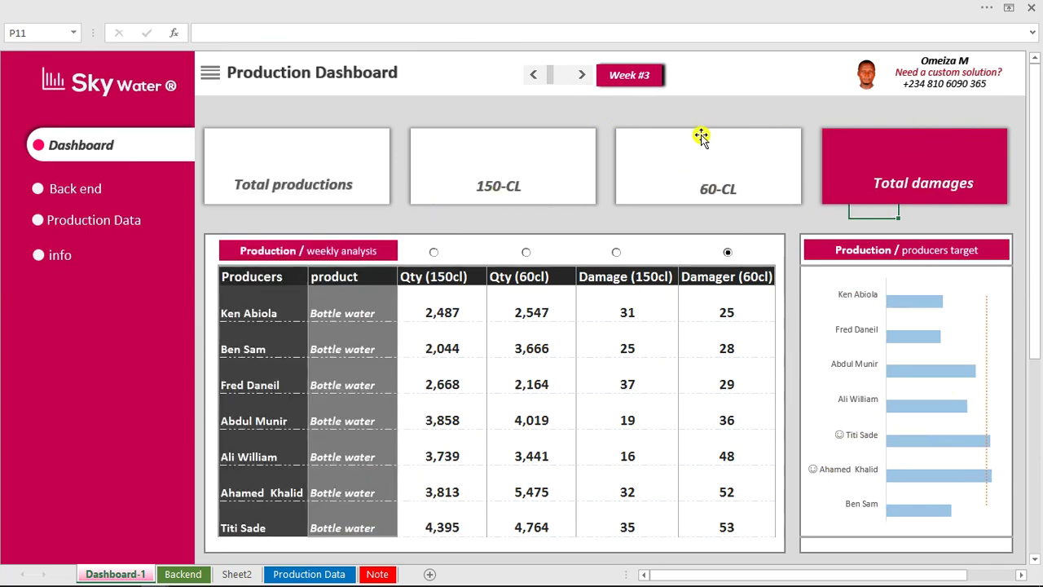
left_click(357, 116)
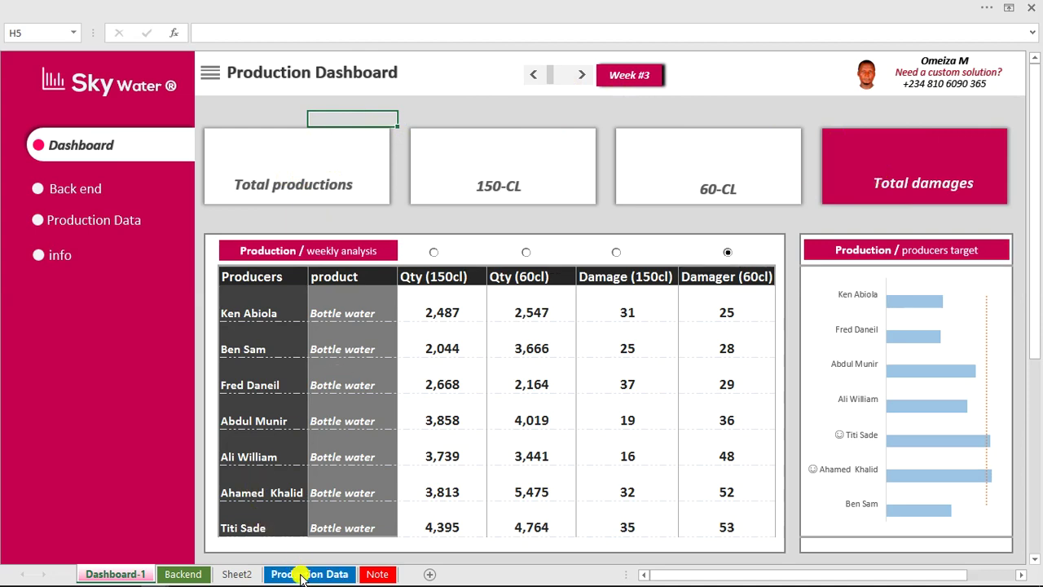
On Backend, copy the Qty (150cl) SUMPRODUCT formula from the first producer's cell P10.
left_click(184, 573)
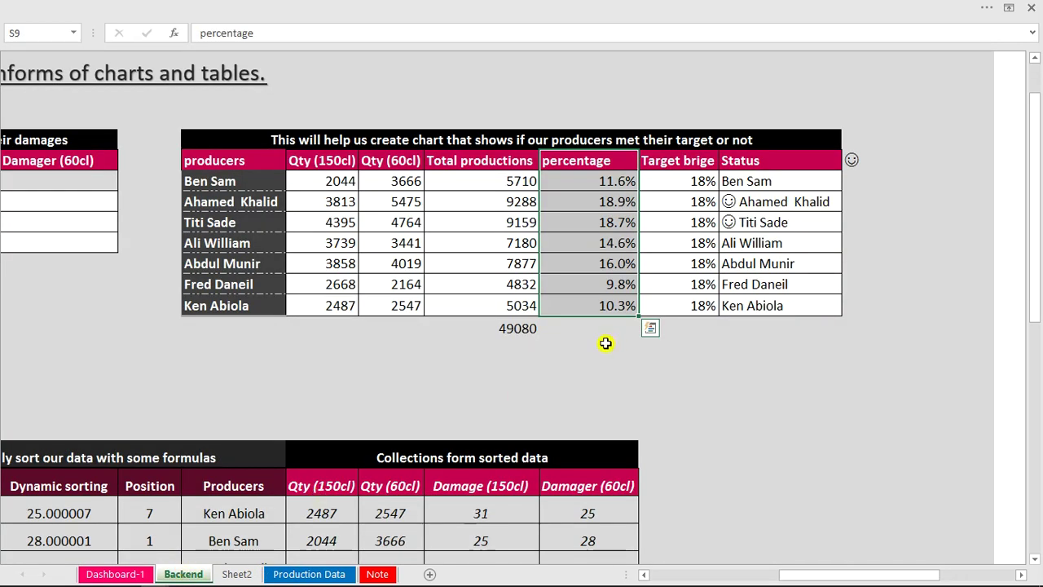
left_click_drag(818, 578, 756, 577)
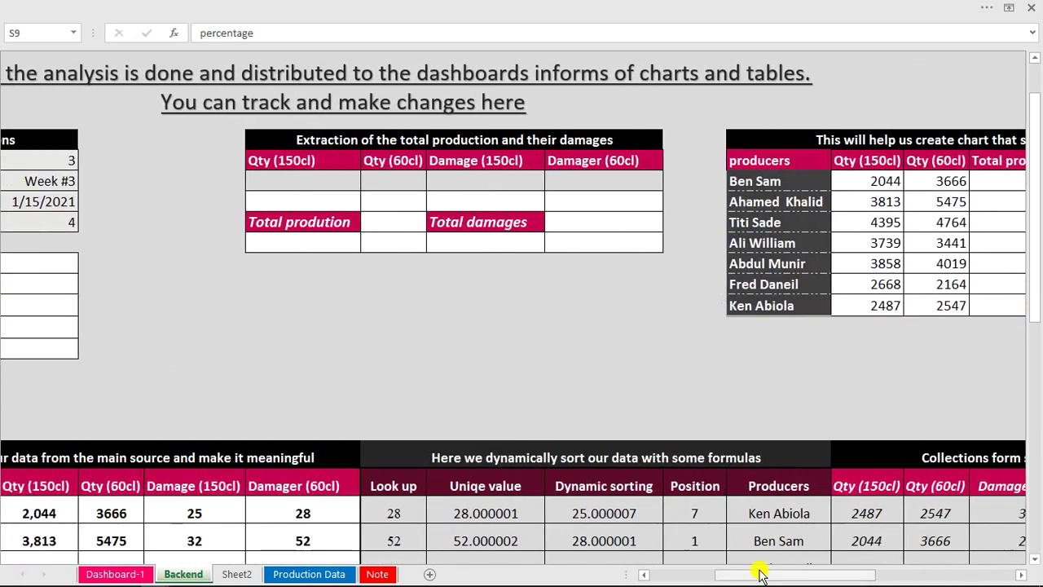
left_click(880, 184)
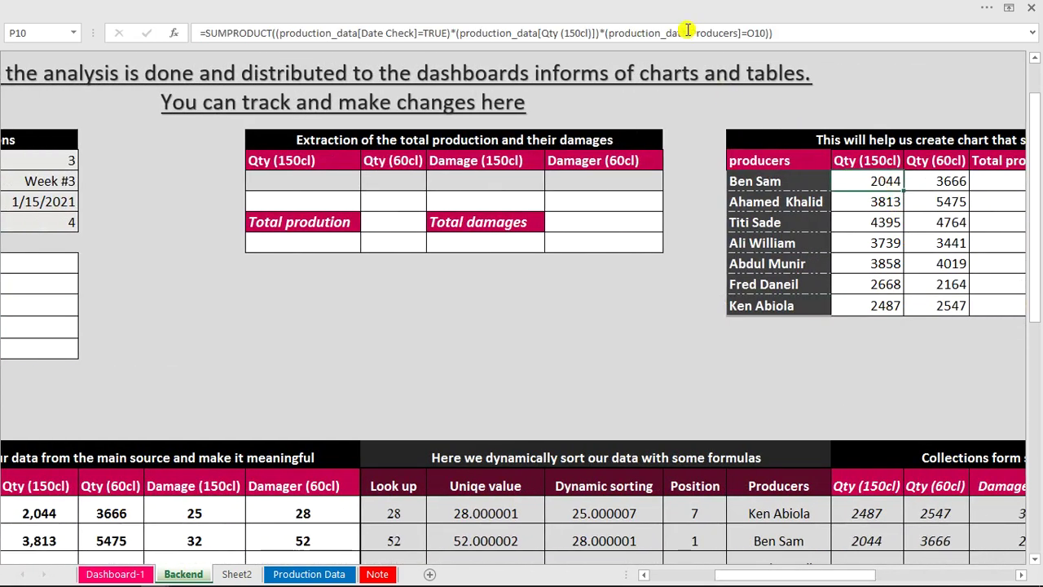
left_click(782, 33)
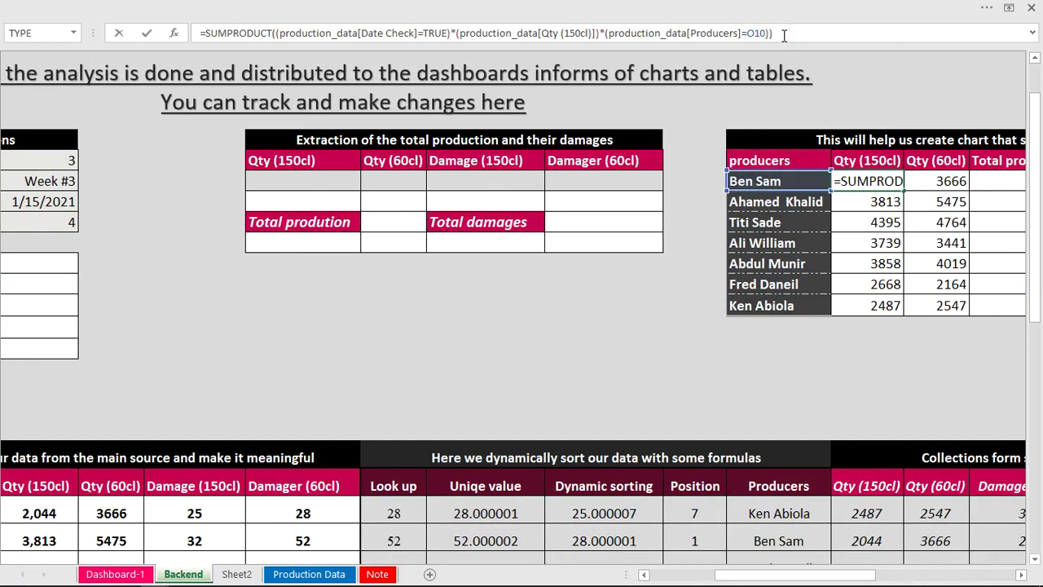
left_click(210, 34)
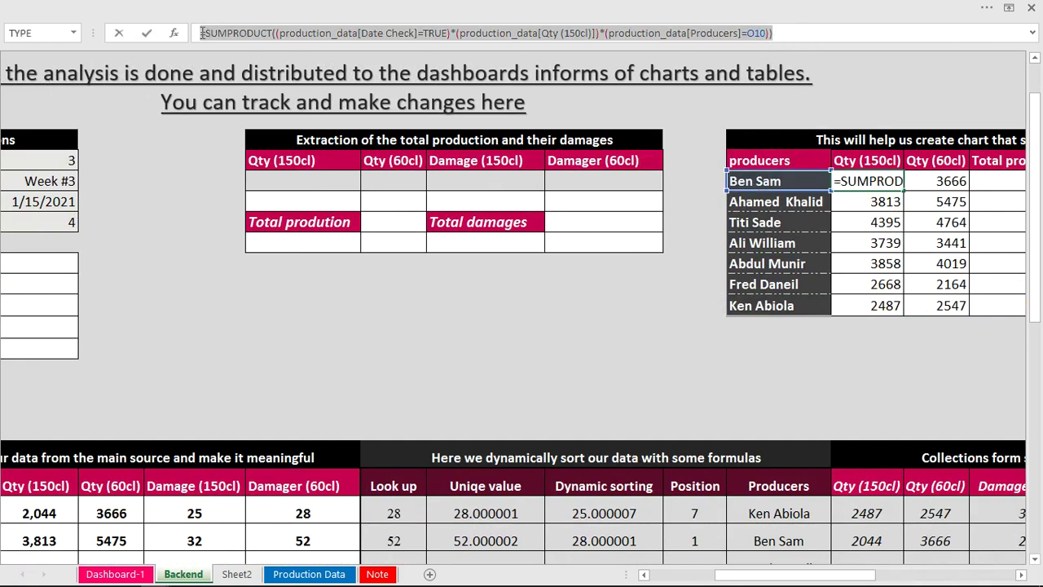
key("End")
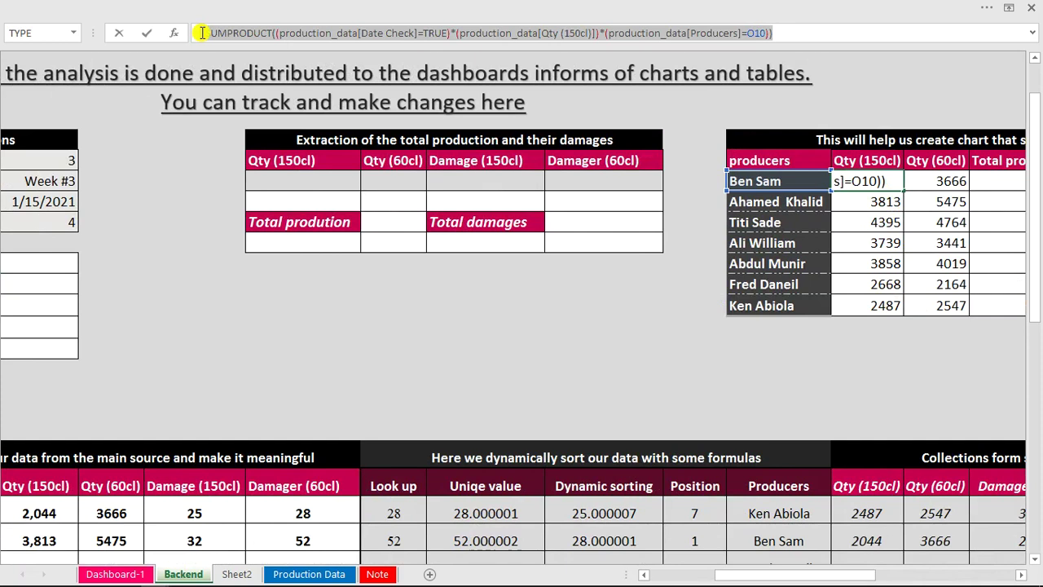
key("Return")
Paste it into J10 and drop the producer condition to total all producers' Qty (150cl).
left_click(285, 174)
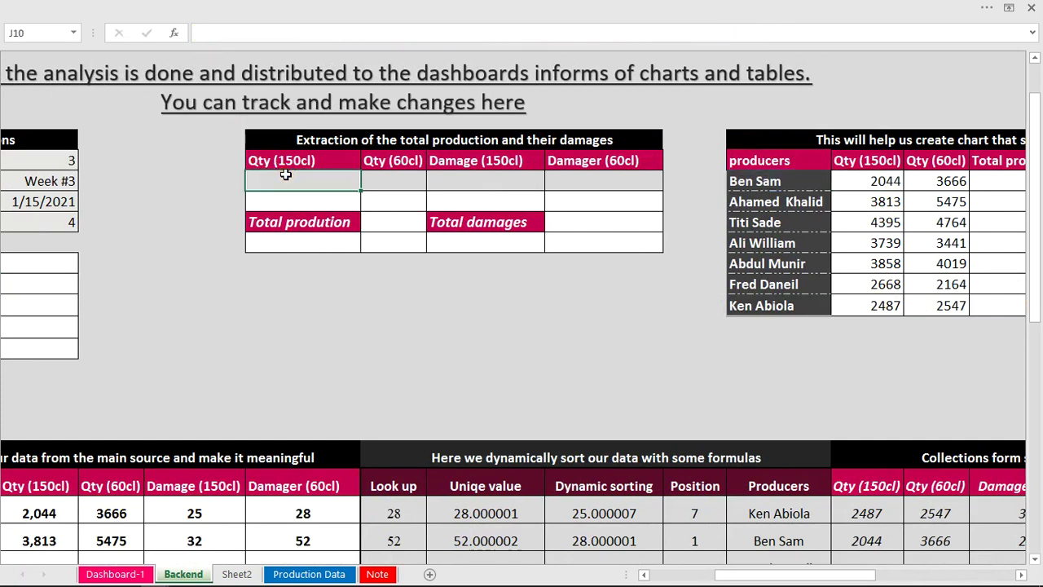
type("=SUMPRODUCT((production_data[Date Check]=TRUE)*(production_data[Qty (150cl)])*(production_data[Producers]=O10))")
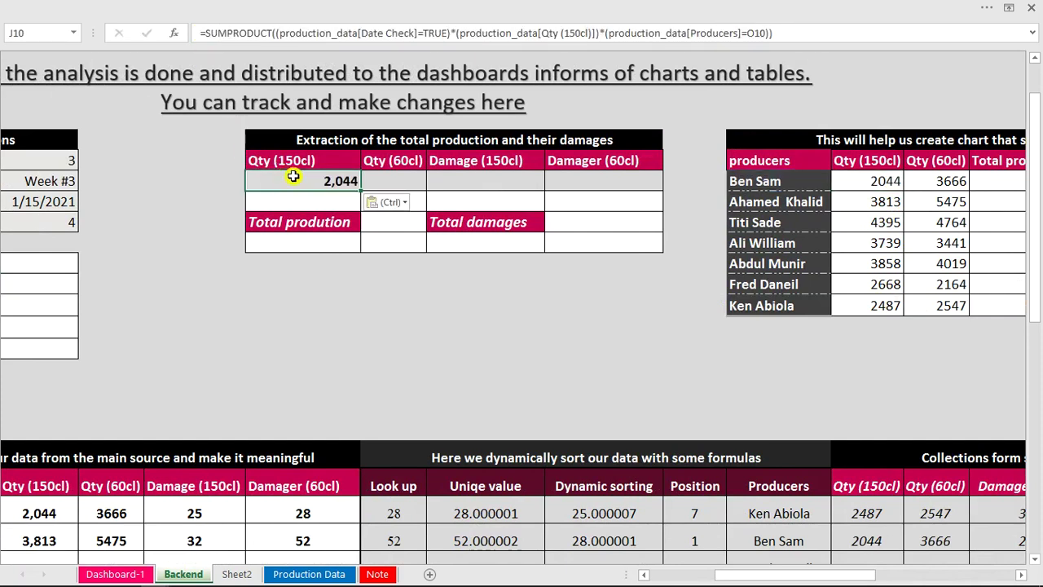
left_click(775, 33)
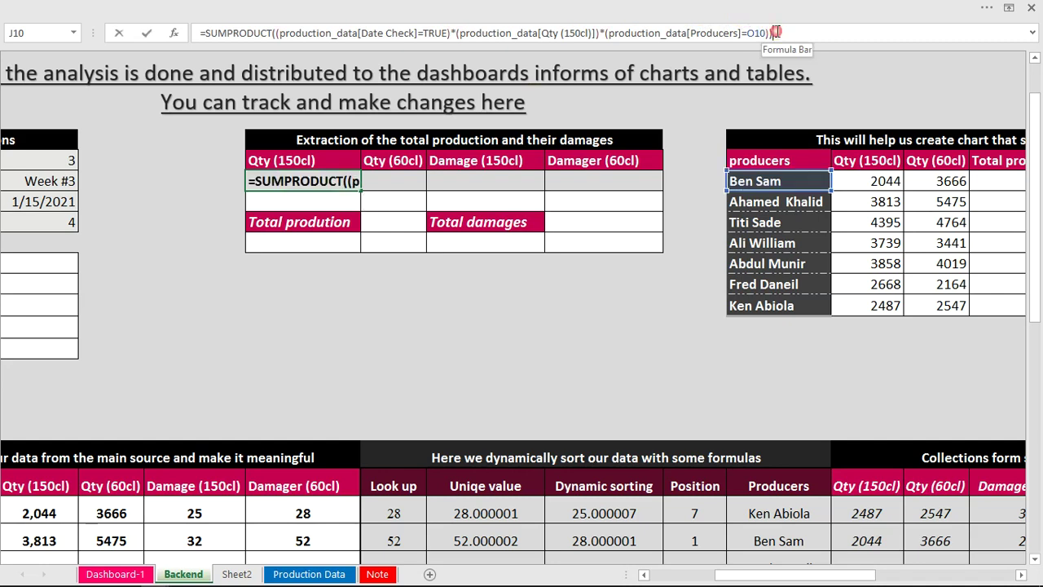
left_click_drag(774, 32, 613, 39)
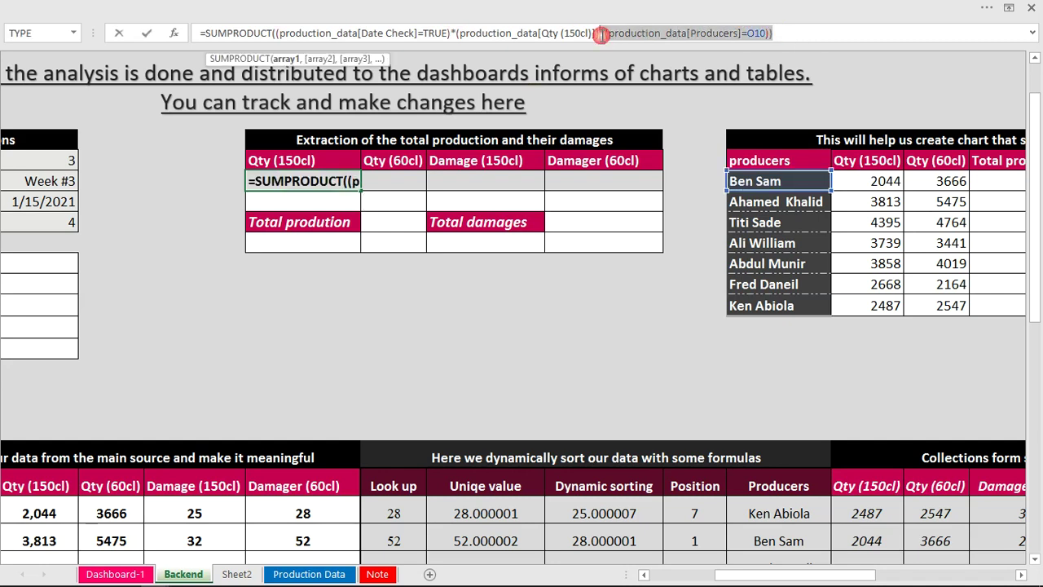
key("BackSpace")
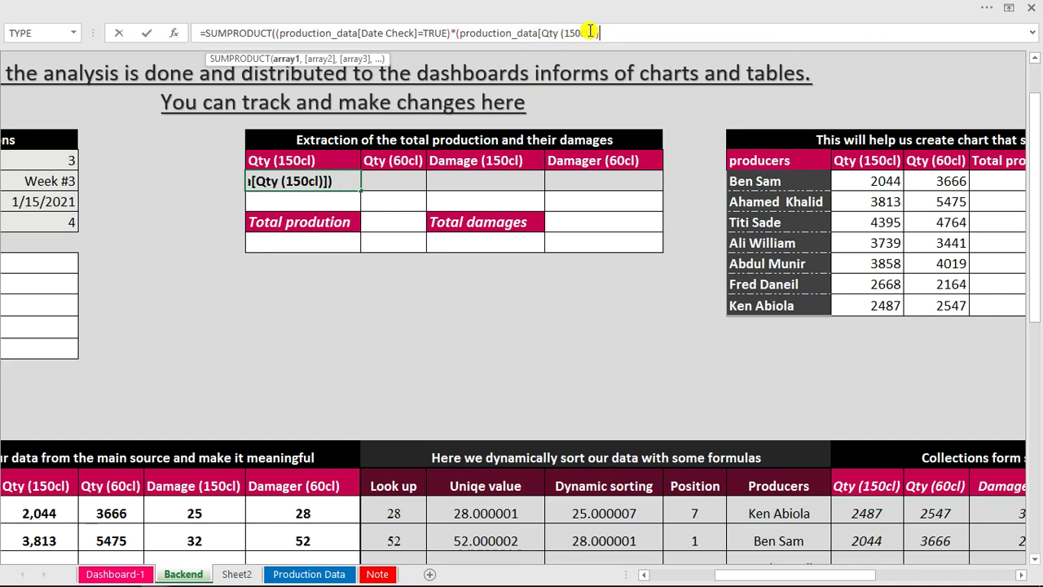
type(")")
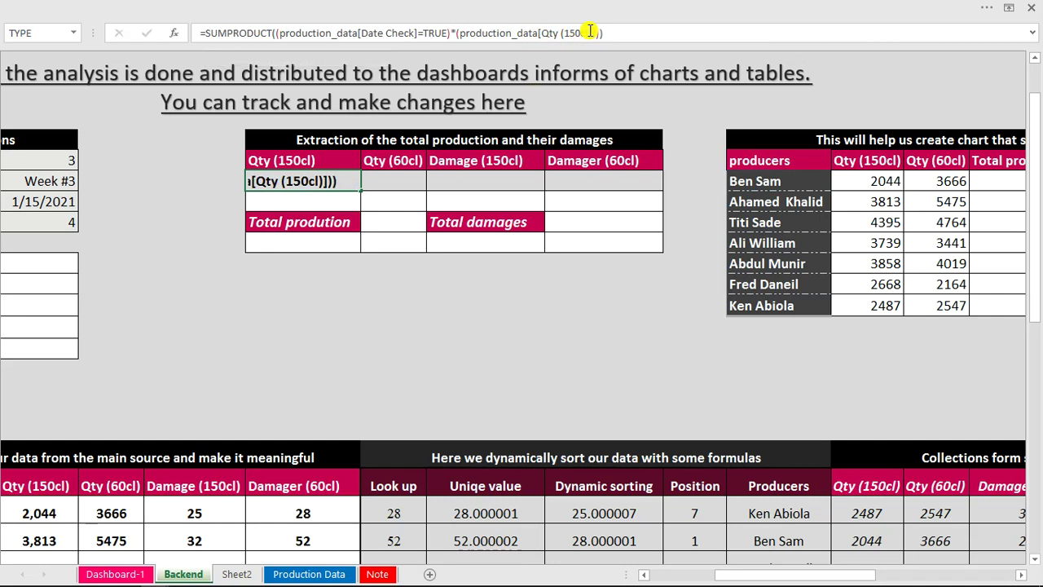
key("Return")
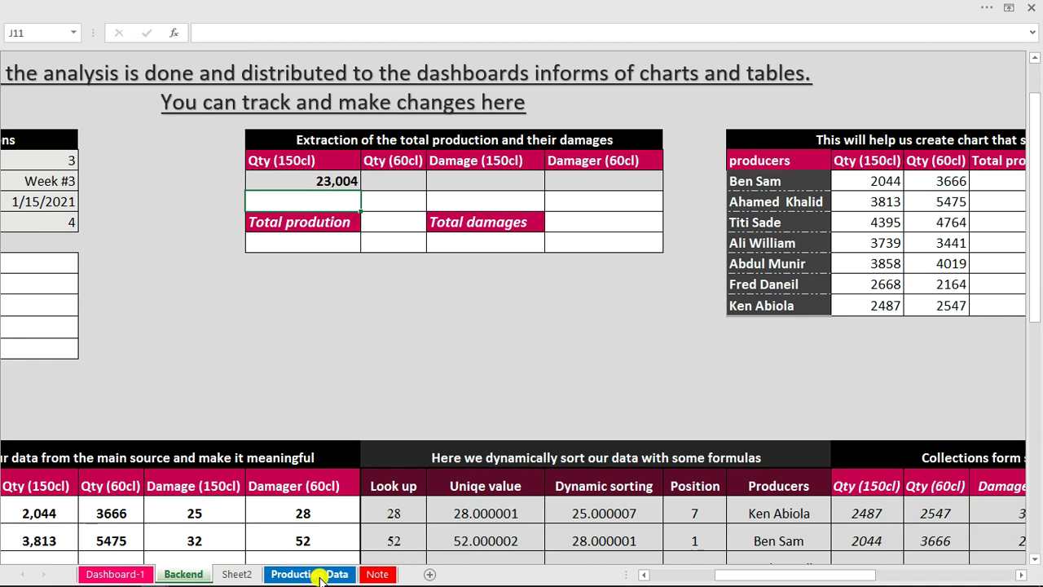
Clear the Producers filter on Production Data and confirm Qty (150cl) sums to 23,004.
left_click(320, 575)
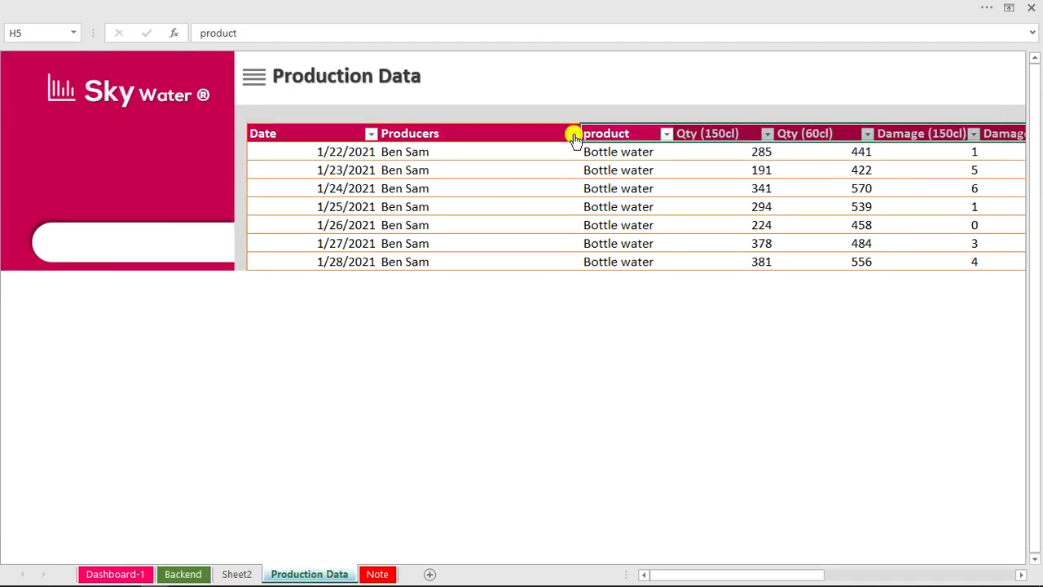
left_click(573, 134)
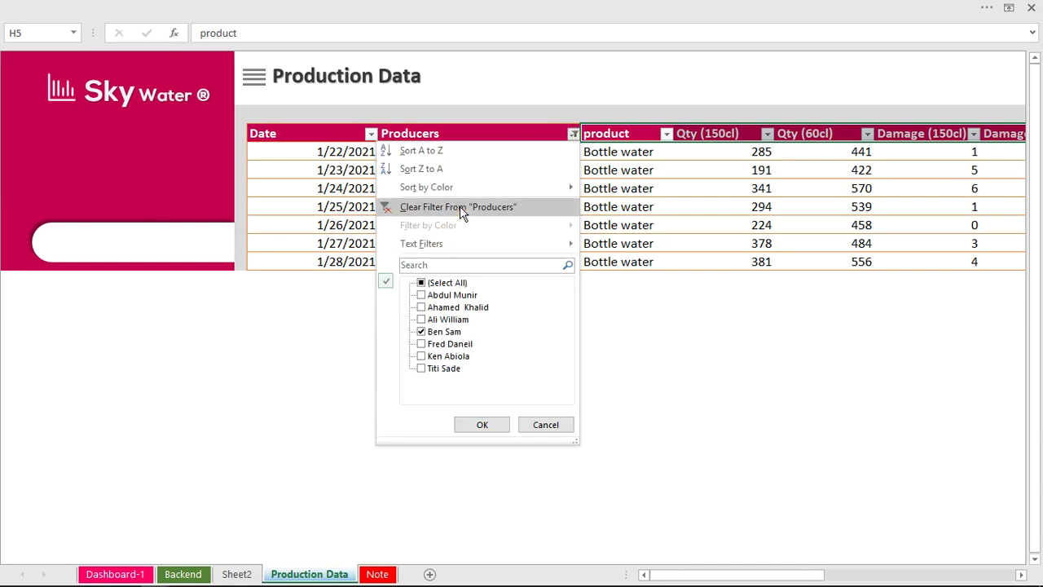
left_click(461, 209)
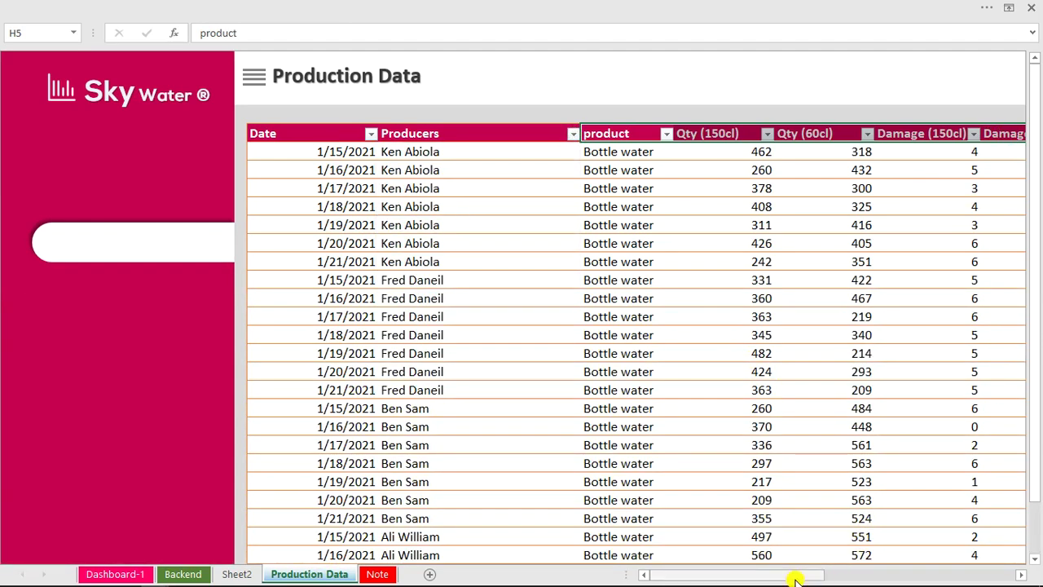
left_click_drag(795, 577, 859, 577)
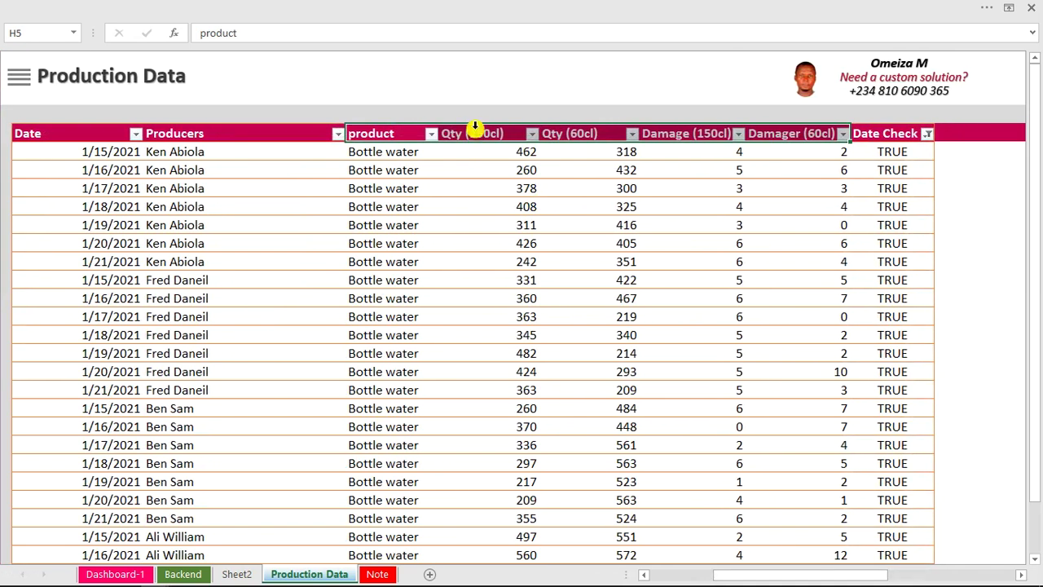
left_click(472, 125)
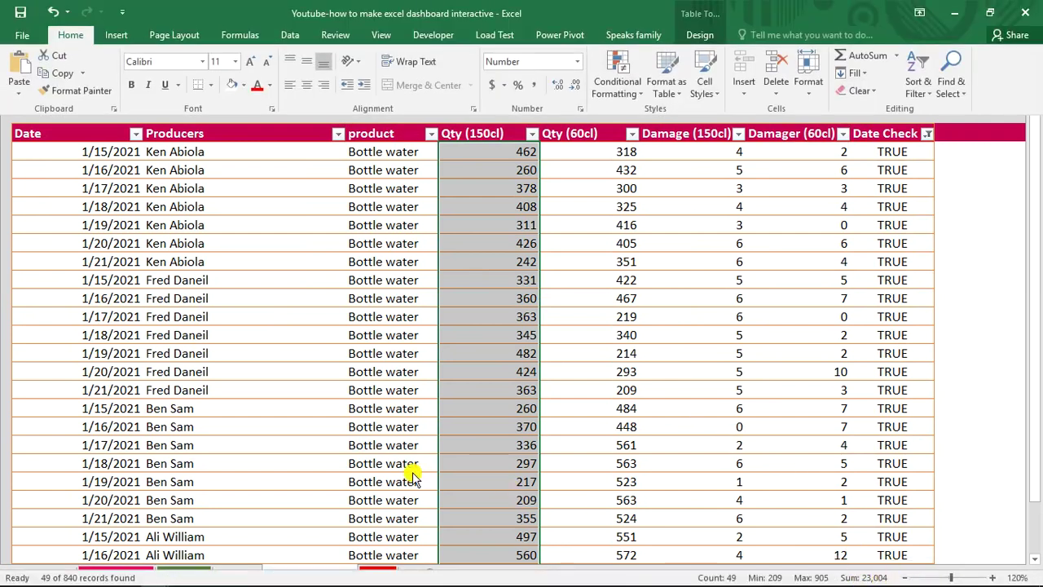
left_click(269, 462)
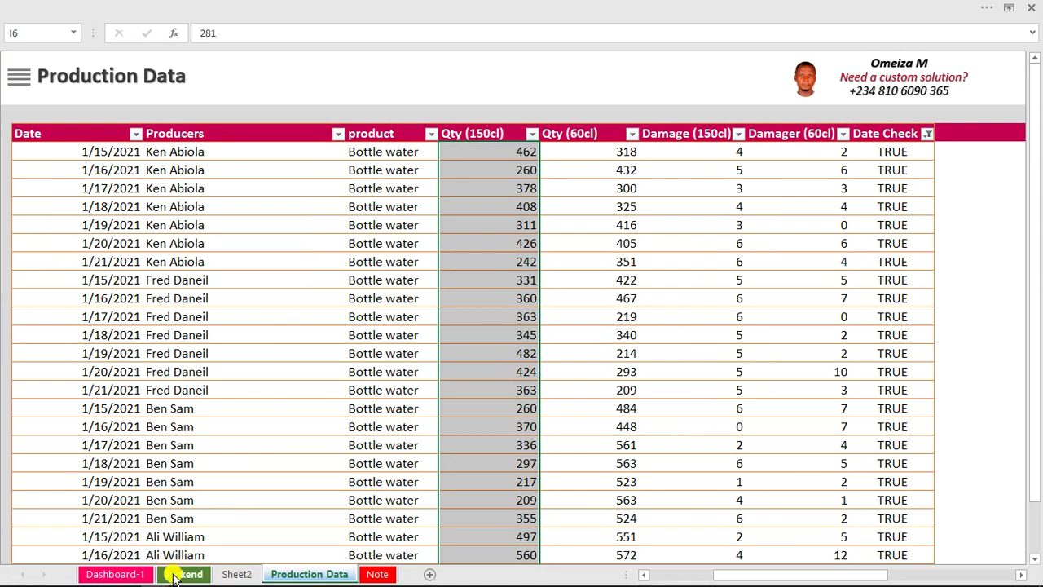
Copy J10's total formula into the Qty (60cl), Damage (150cl) and Damager (60cl) cells.
left_click(184, 573)
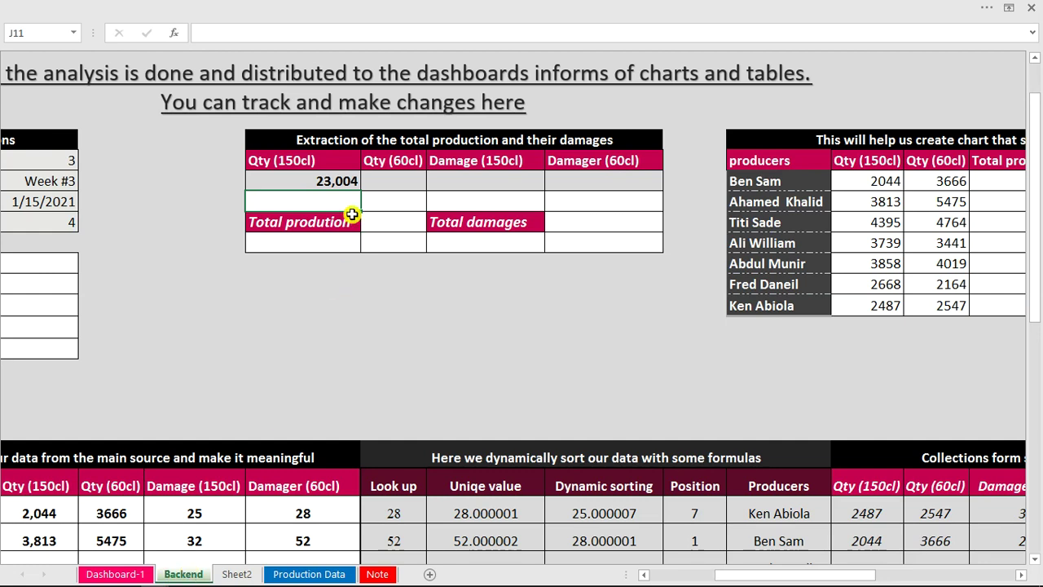
left_click(344, 183)
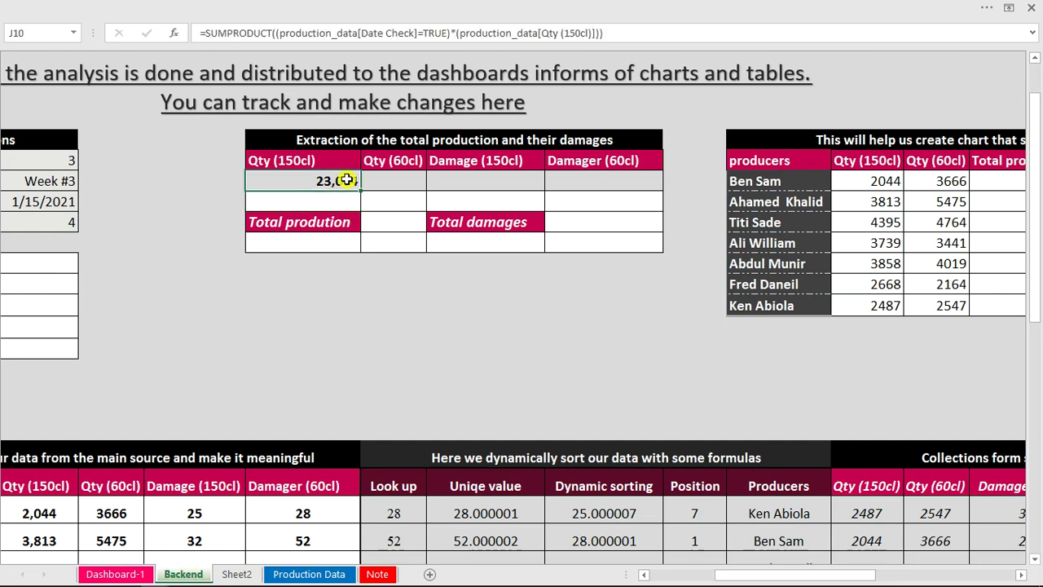
left_click_drag(610, 33, 280, 32)
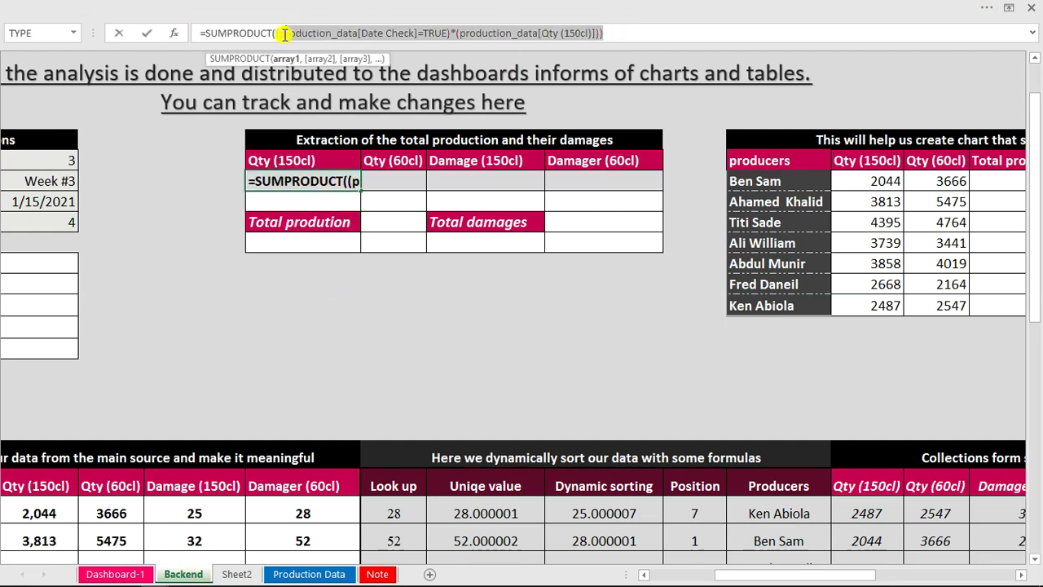
left_click(696, 32)
left_click_drag(637, 32, 190, 41)
key("ctrl+c")
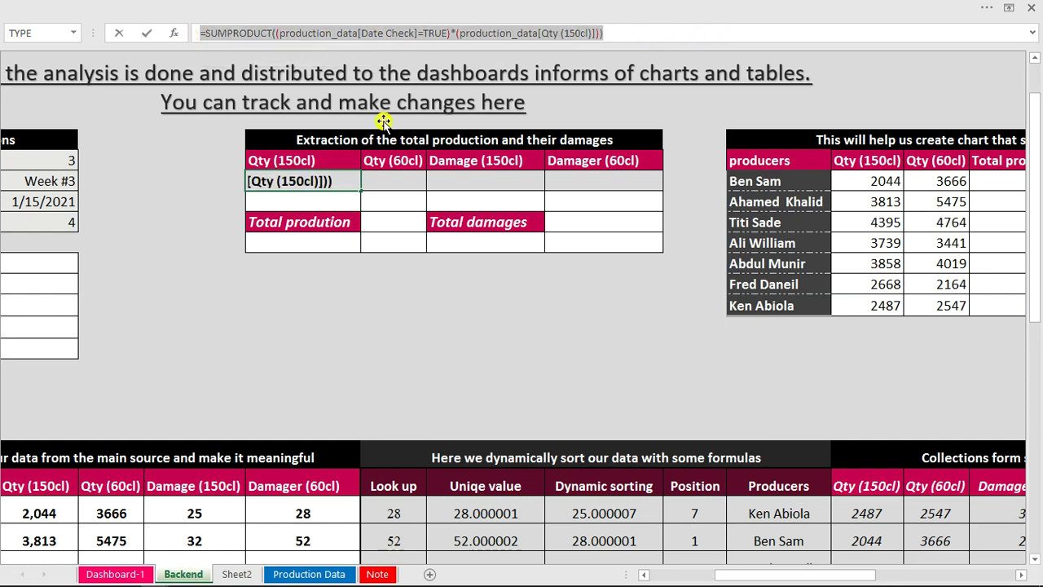
key("ctrl+Return")
left_click(400, 185)
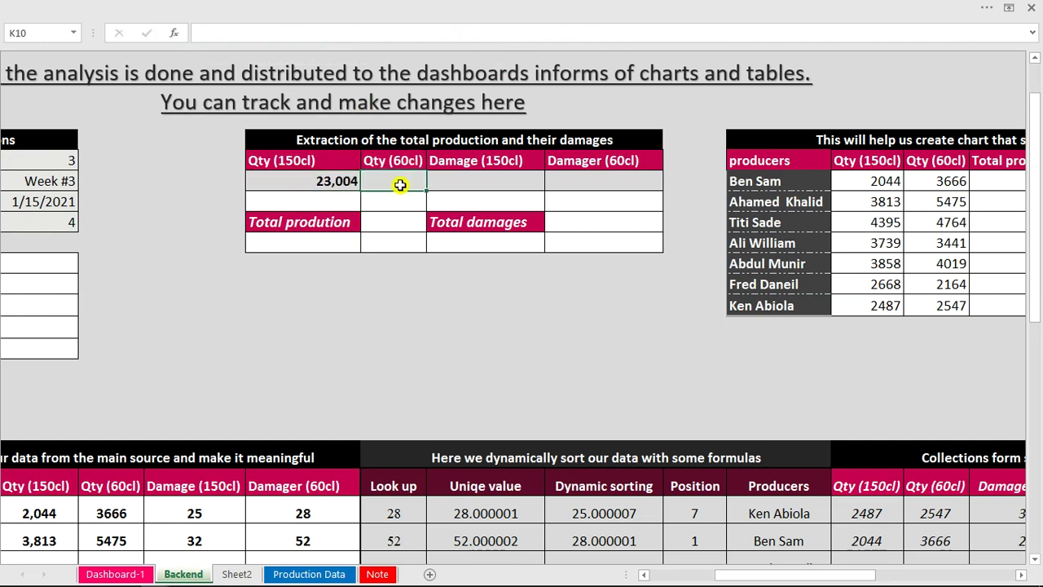
key("ctrl+v")
left_click(468, 179)
key("ctrl+v")
left_click(579, 179)
key("ctrl+v")
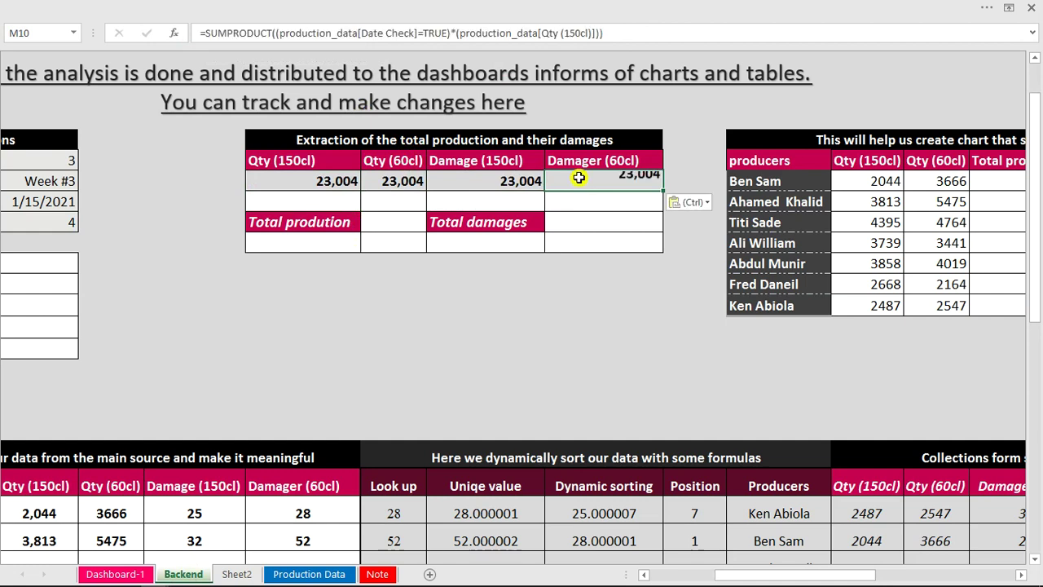
Change K10's column reference to Qty (60cl), giving a total of 26,076.
left_click(387, 187)
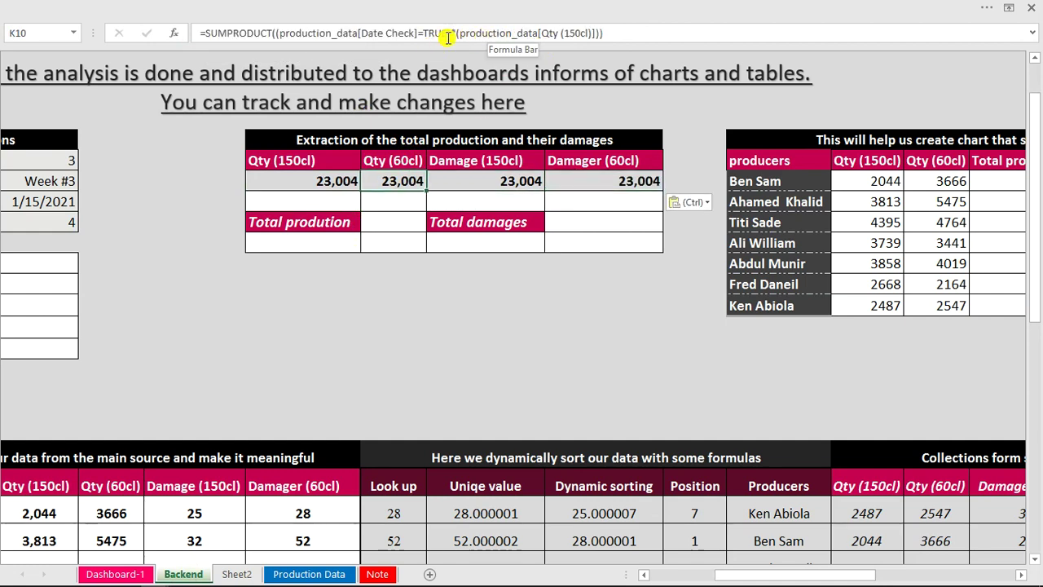
left_click(577, 31)
key("BackSpace")
key("BackSpace")
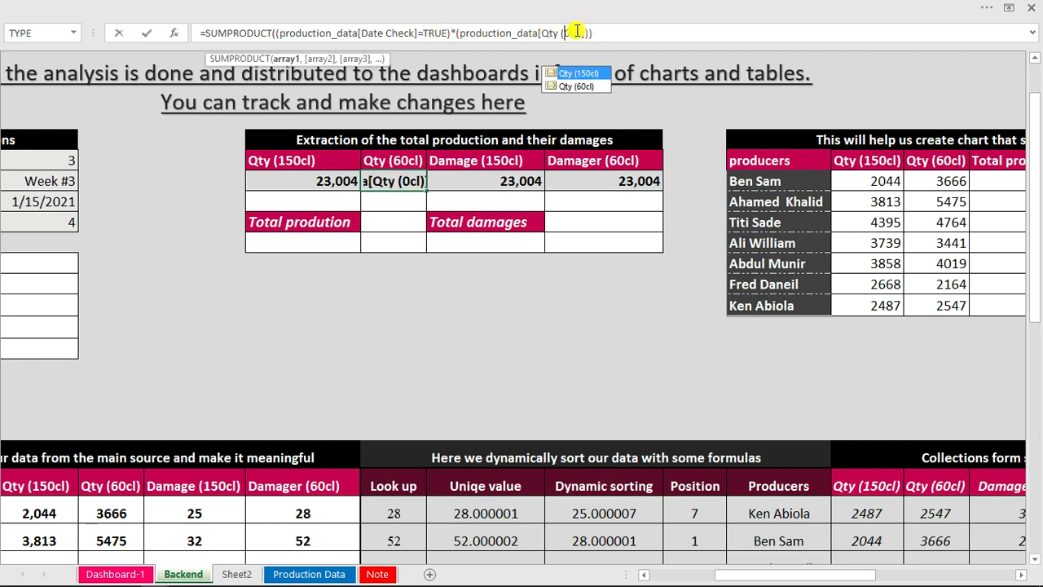
type("60cl")
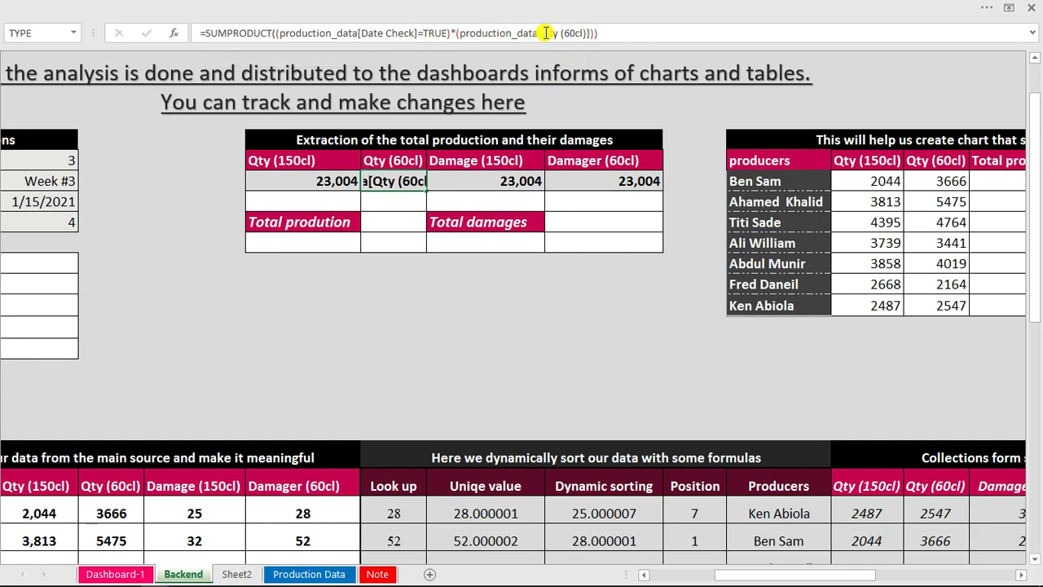
key("Return")
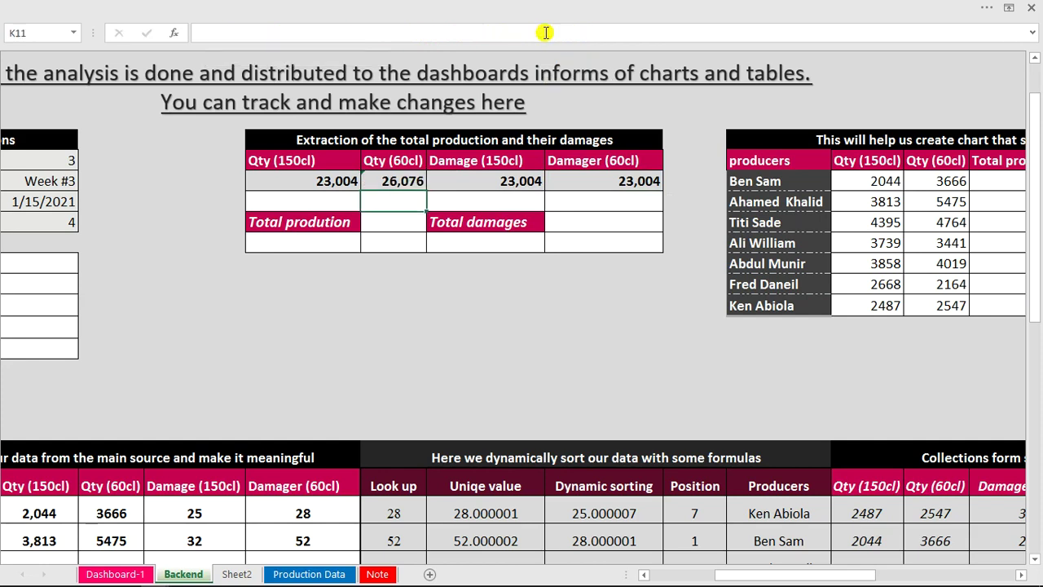
Point L10's SUMPRODUCT at production_data[Damage (150cl)], totalling 195.
left_click(508, 181)
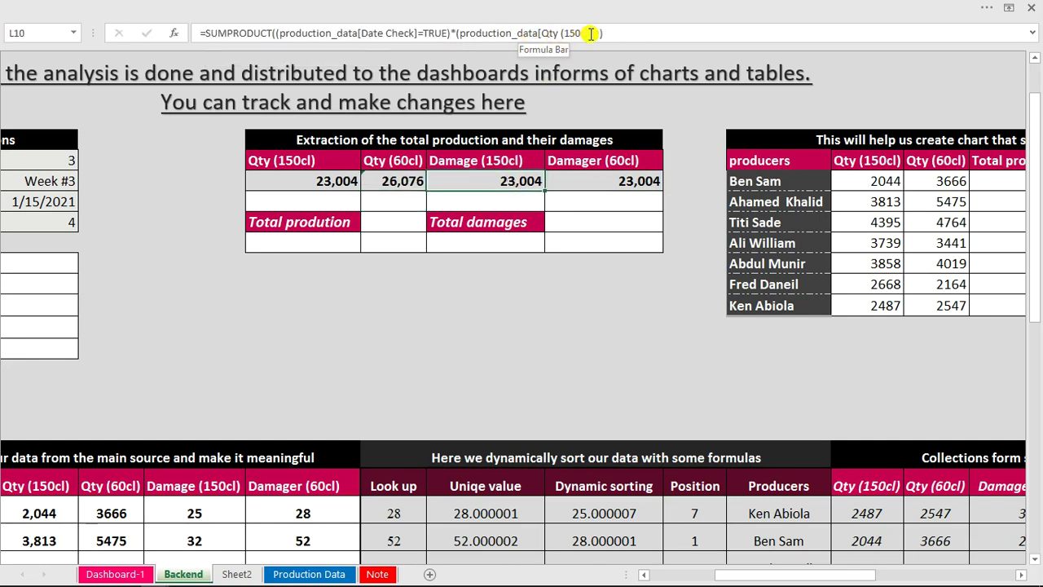
left_click(593, 32)
left_click_drag(593, 33, 559, 32)
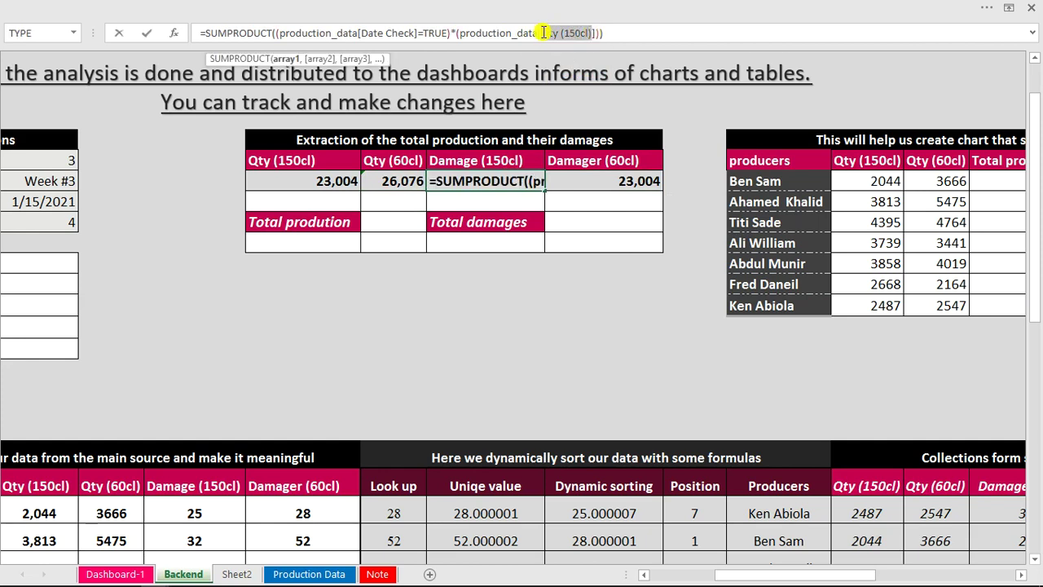
type("da")
key("Down")
key("Down")
key("Up")
key("Tab")
key("Return")
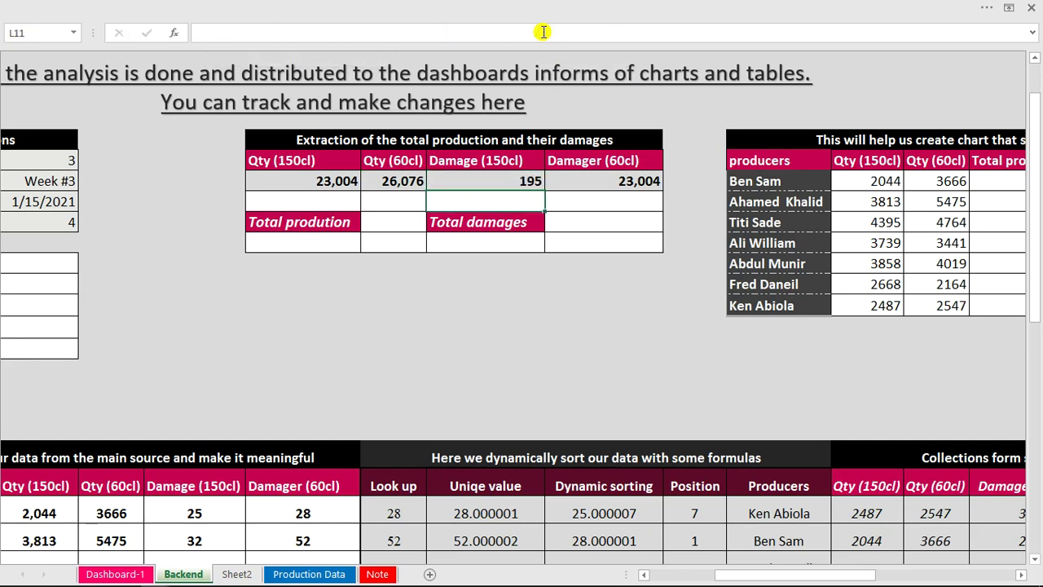
Point M10's formula at the Damager (60cl) column, totalling 271.
left_click(597, 184)
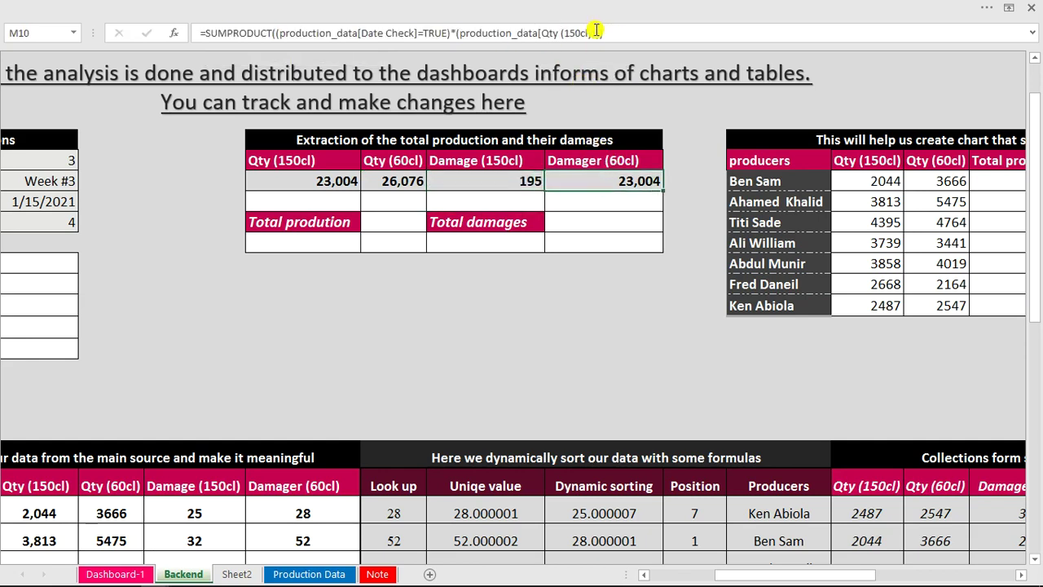
left_click_drag(590, 34, 544, 34)
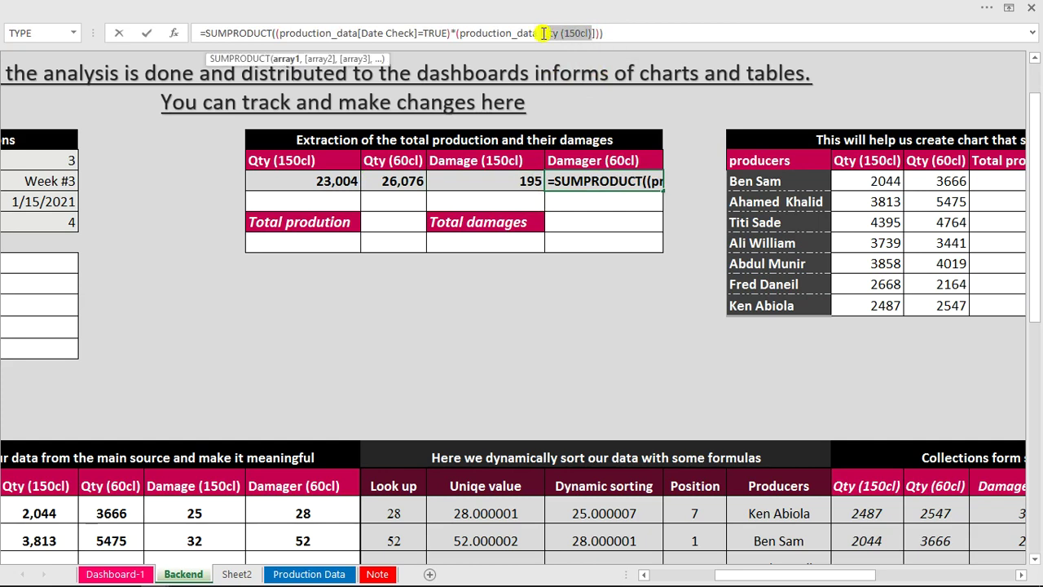
type("da")
key("Down")
key("Down")
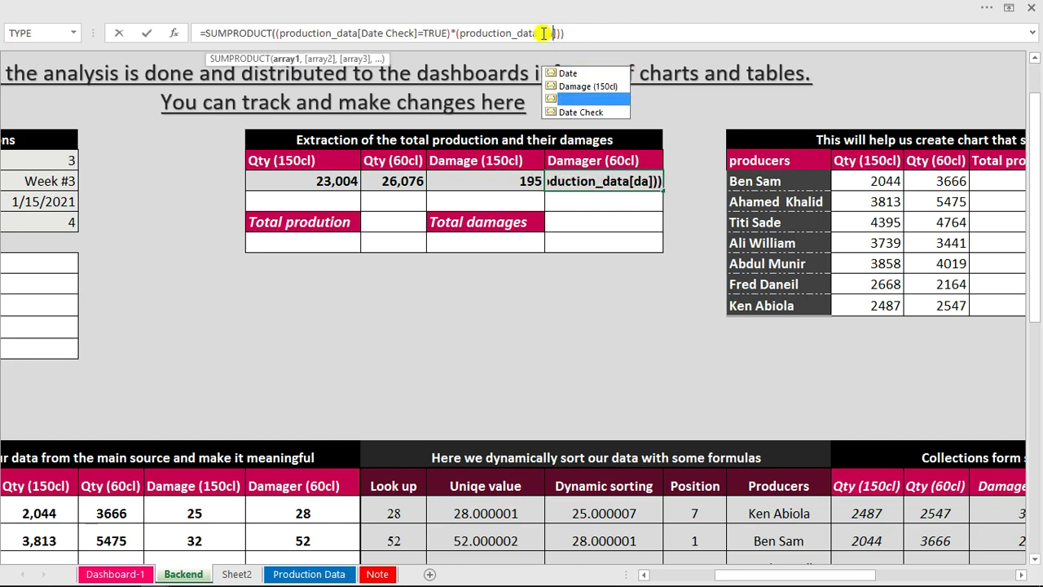
key("Tab")
key("Return")
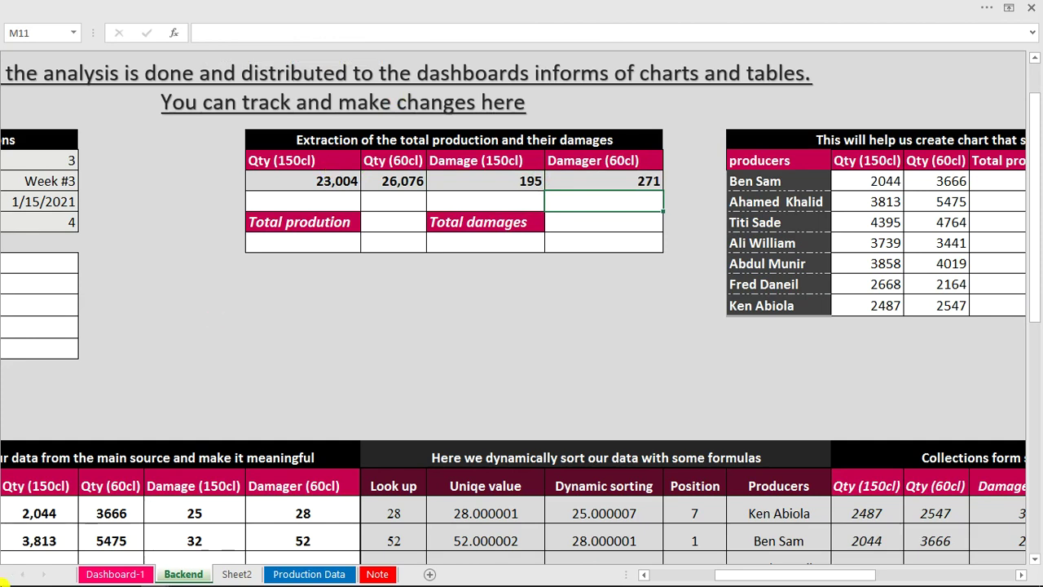
mouse_move(9, 584)
mouse_move(155, 577)
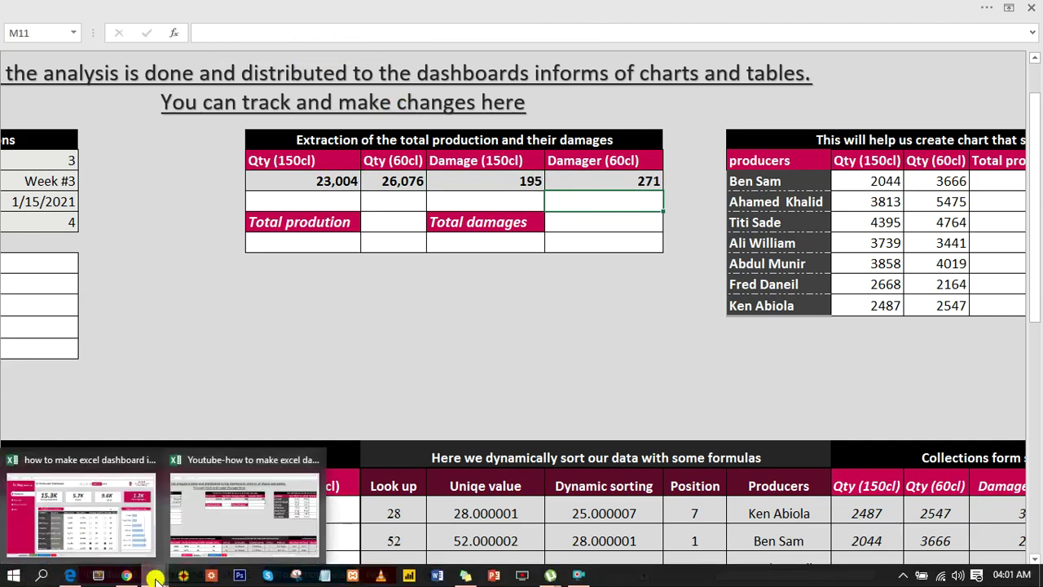
left_click(118, 542)
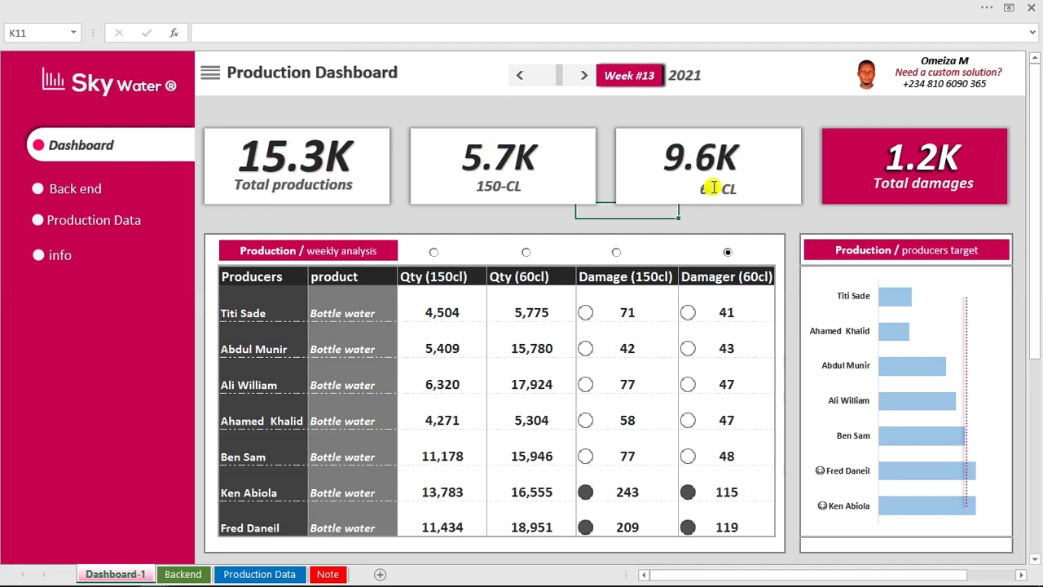
mouse_move(235, 581)
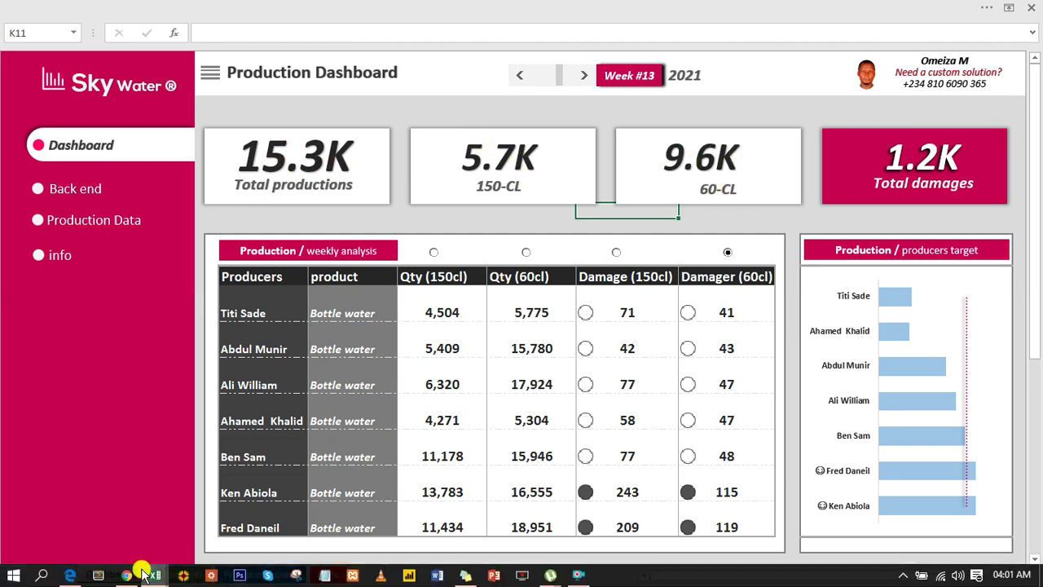
mouse_move(145, 575)
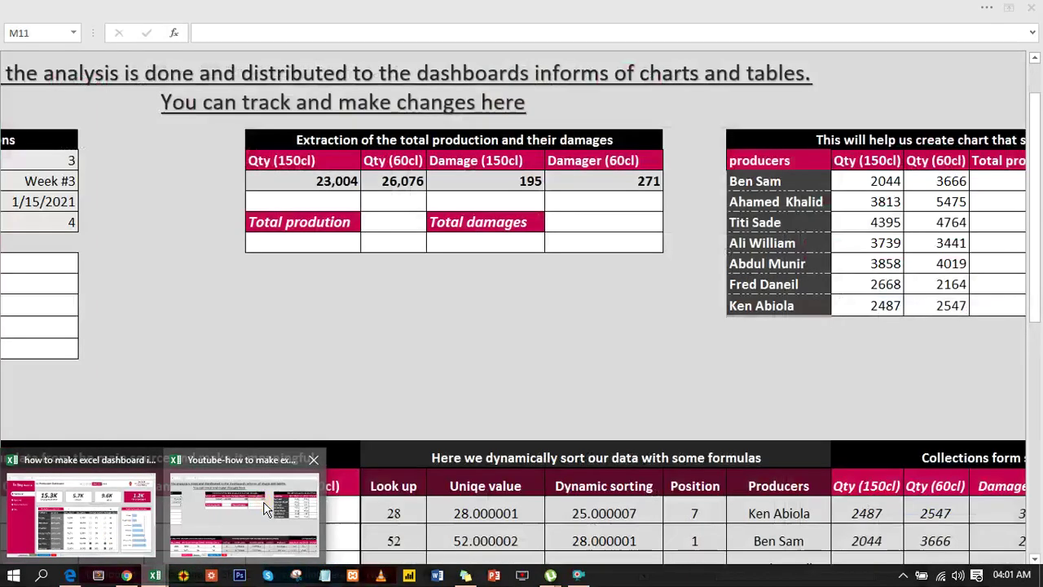
left_click(245, 509)
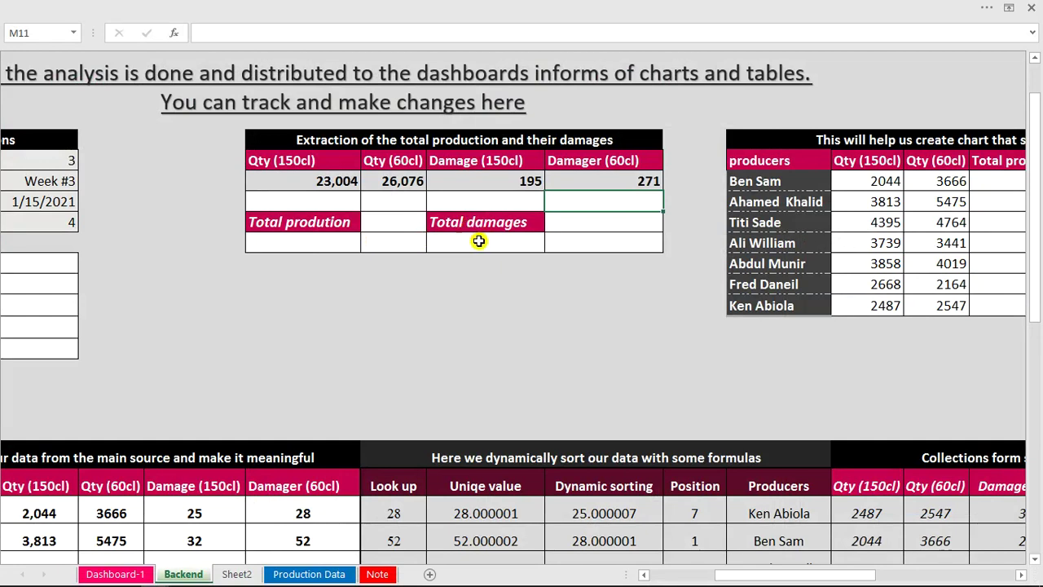
Enter =SUM(L10:M10) under Total damages to total 466.
left_click(318, 242)
left_click(319, 203)
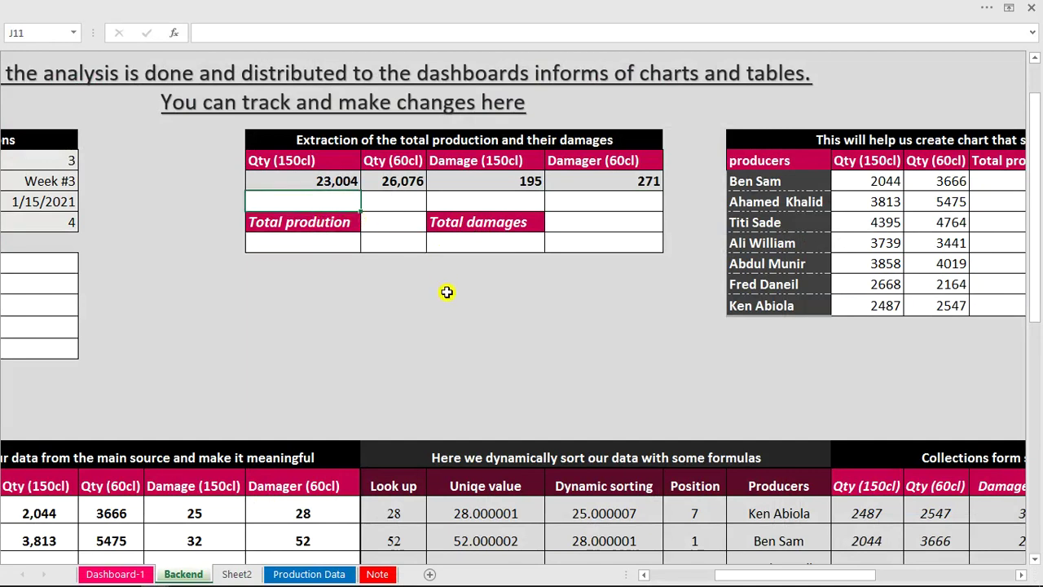
left_click(646, 405)
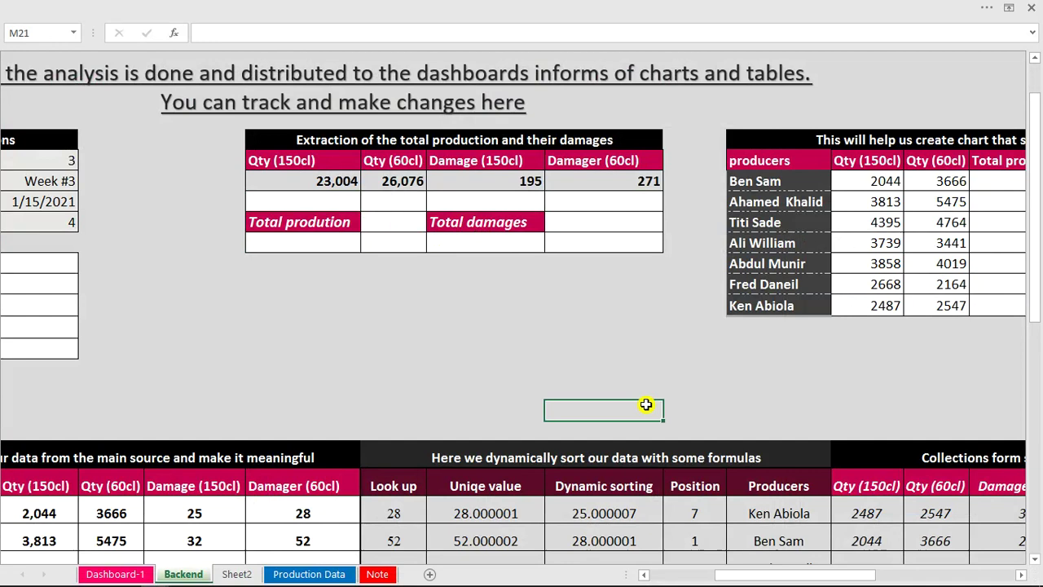
left_click(511, 244)
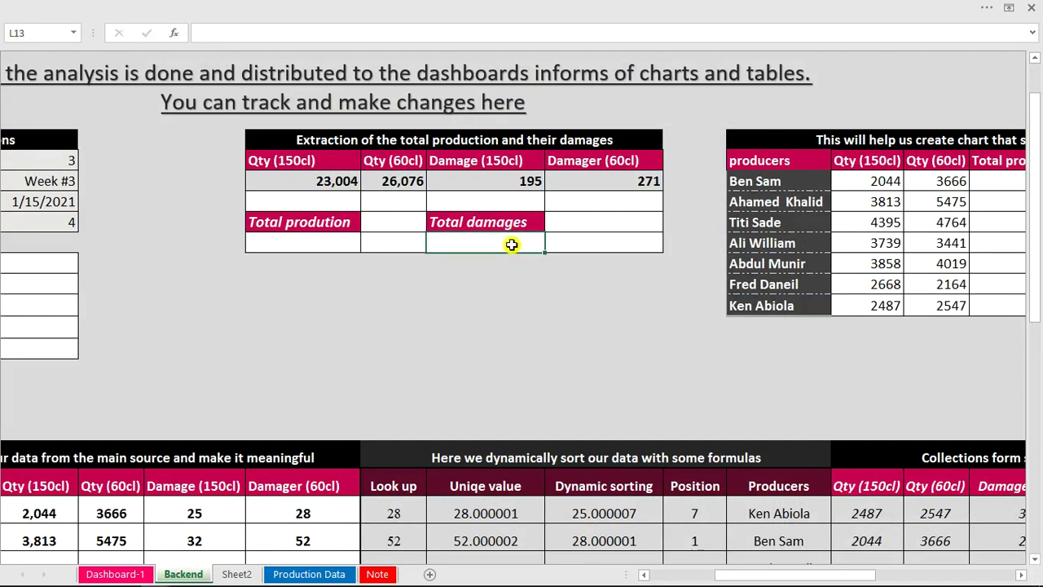
type("=sum")
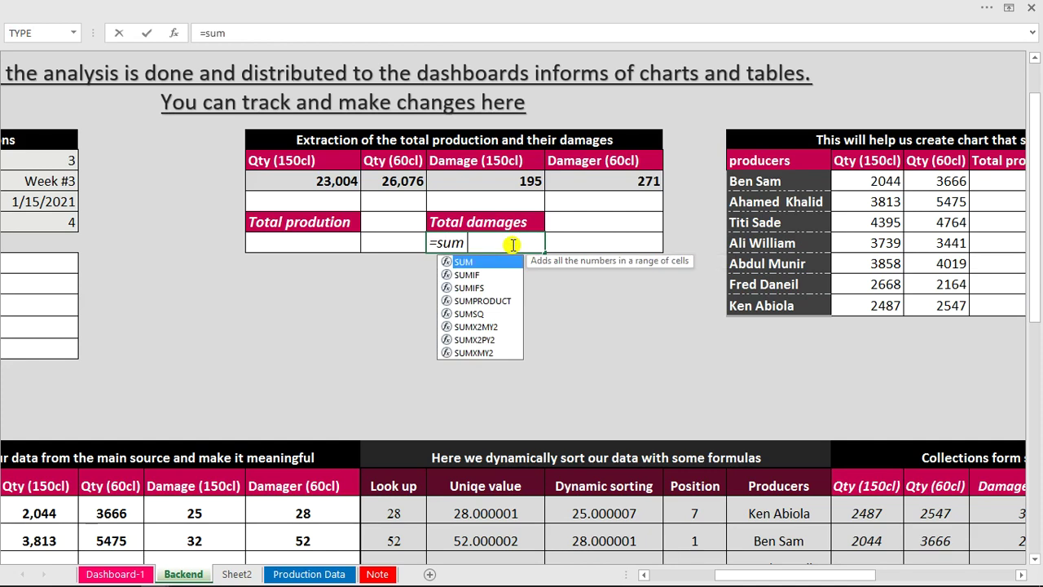
key("Tab")
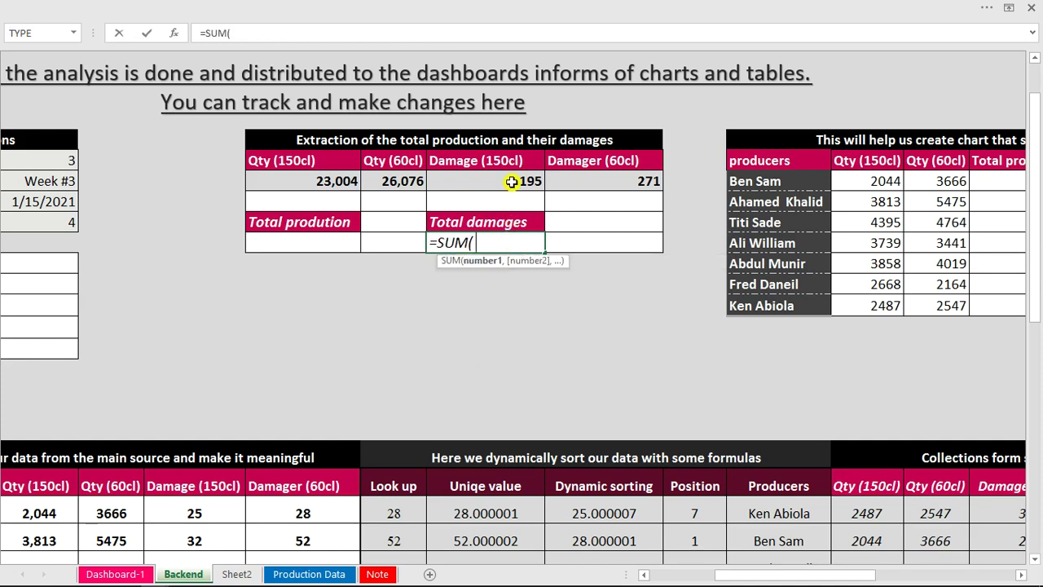
left_click_drag(511, 181, 589, 181)
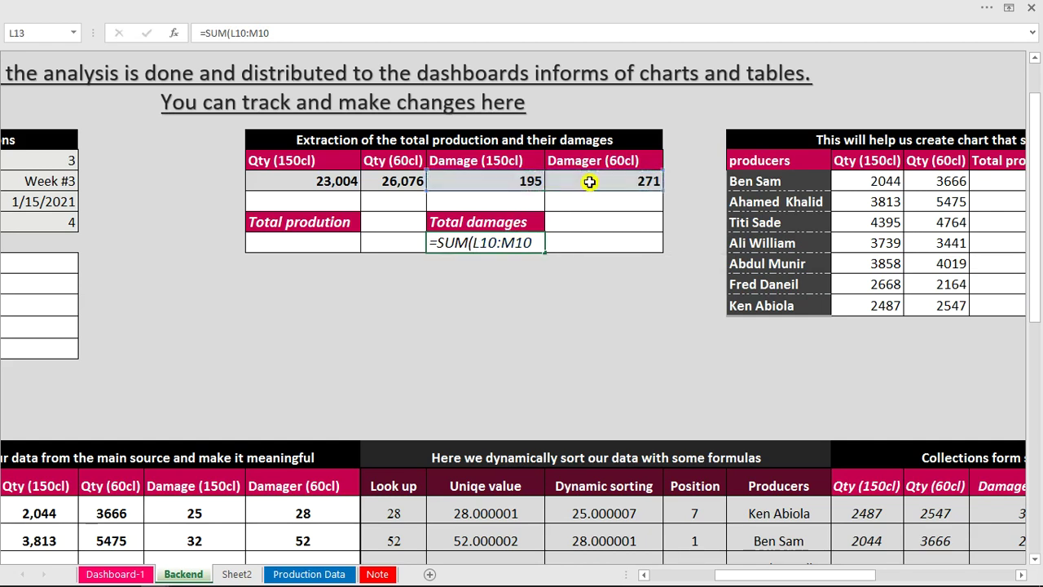
key("Return")
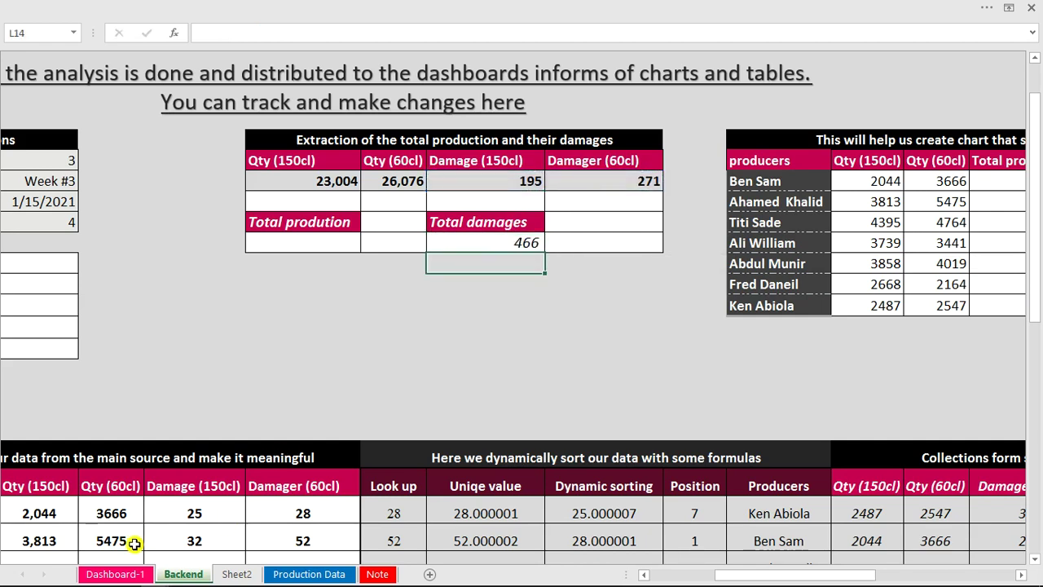
Enter =SUM(J10:K10) under Total prodution, giving 49,080.
left_click(256, 392)
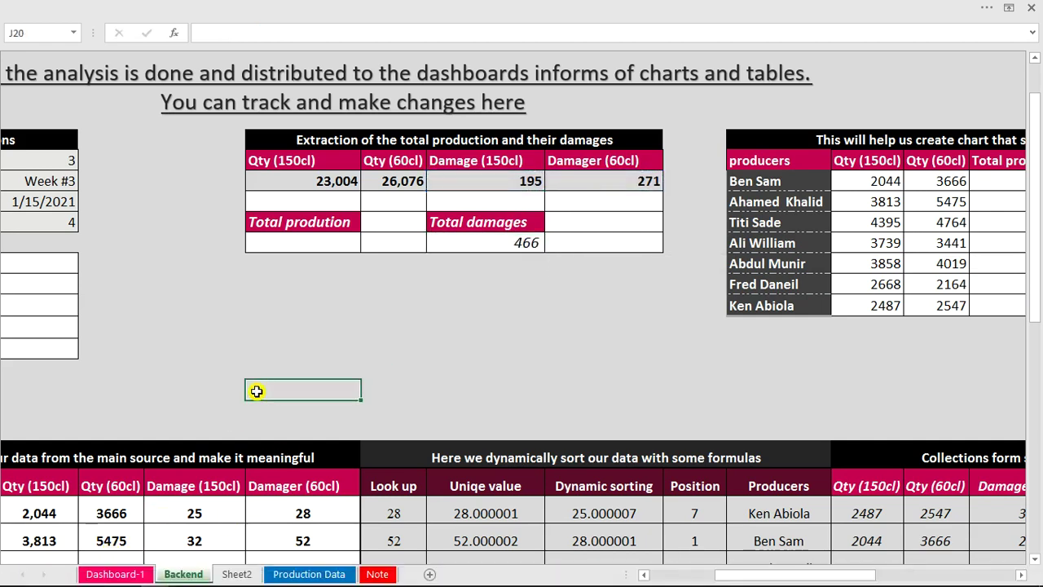
left_click(341, 247)
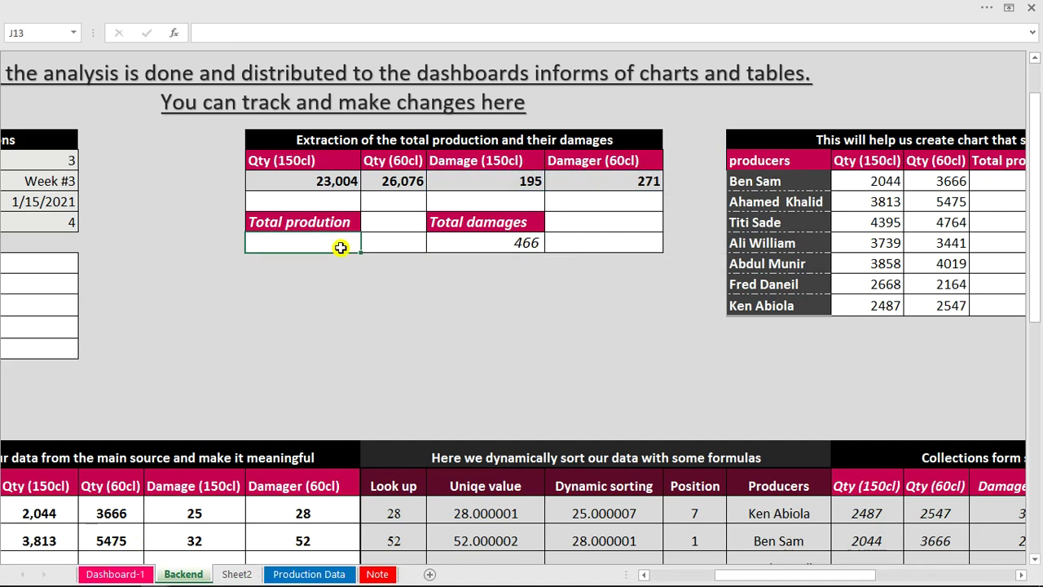
type("=sum")
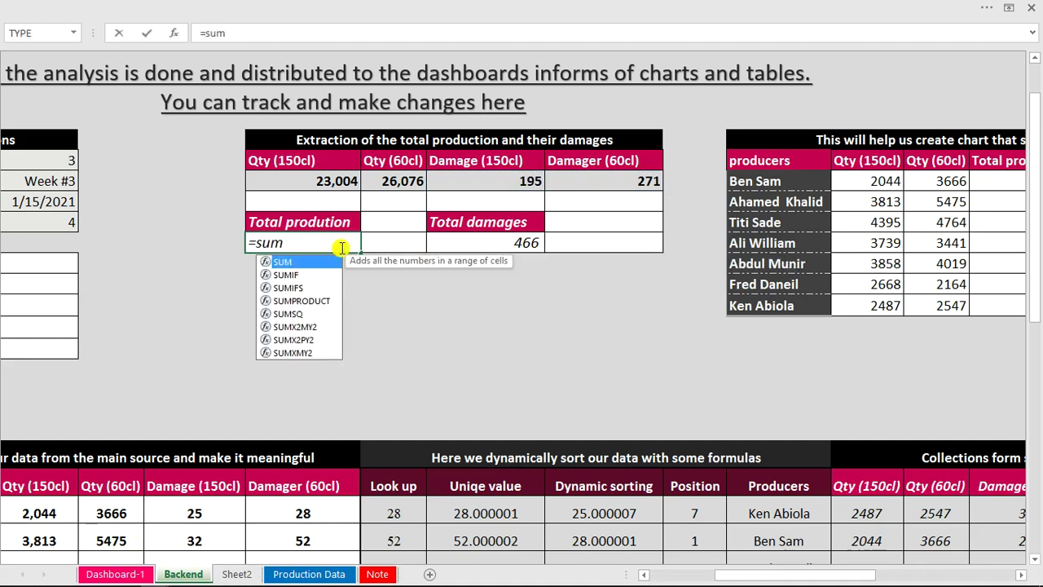
key("Tab")
left_click_drag(320, 180, 387, 184)
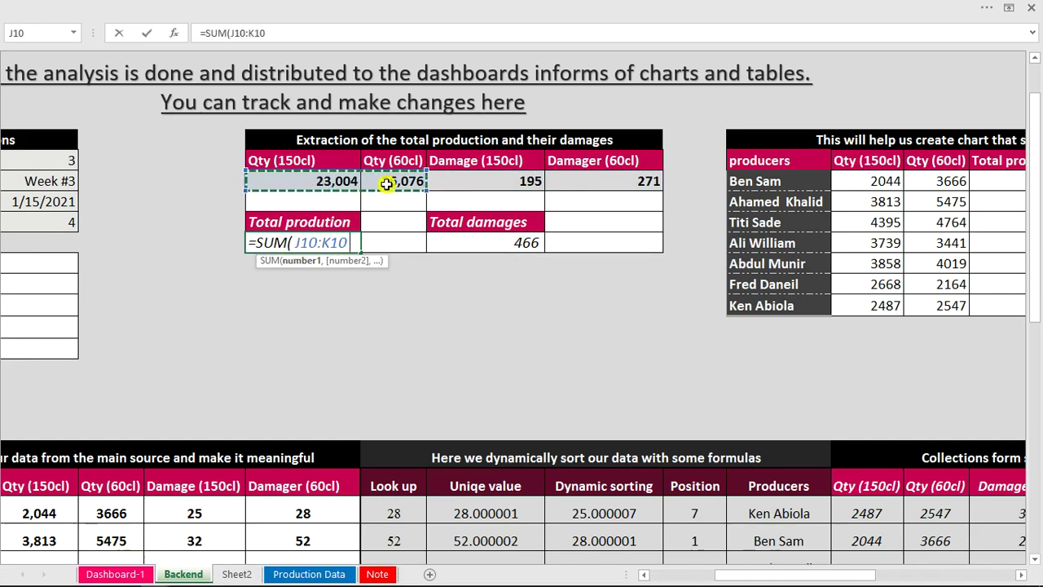
type(")")
key("ctrl+Return")
key("Down")
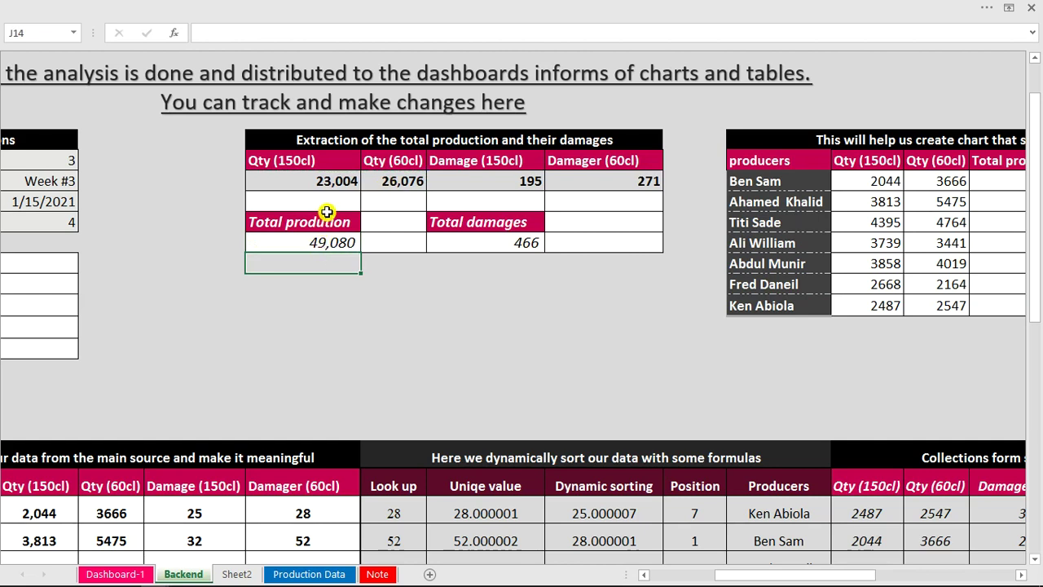
Move the 49,080 total production formula from J13 up into J11.
left_click(333, 243)
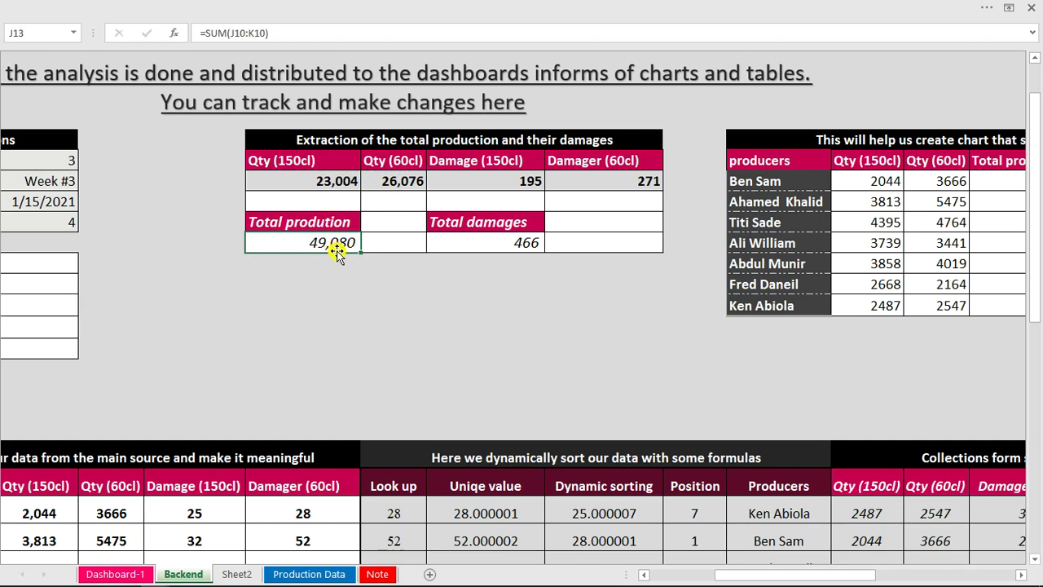
left_click_drag(339, 249, 337, 204)
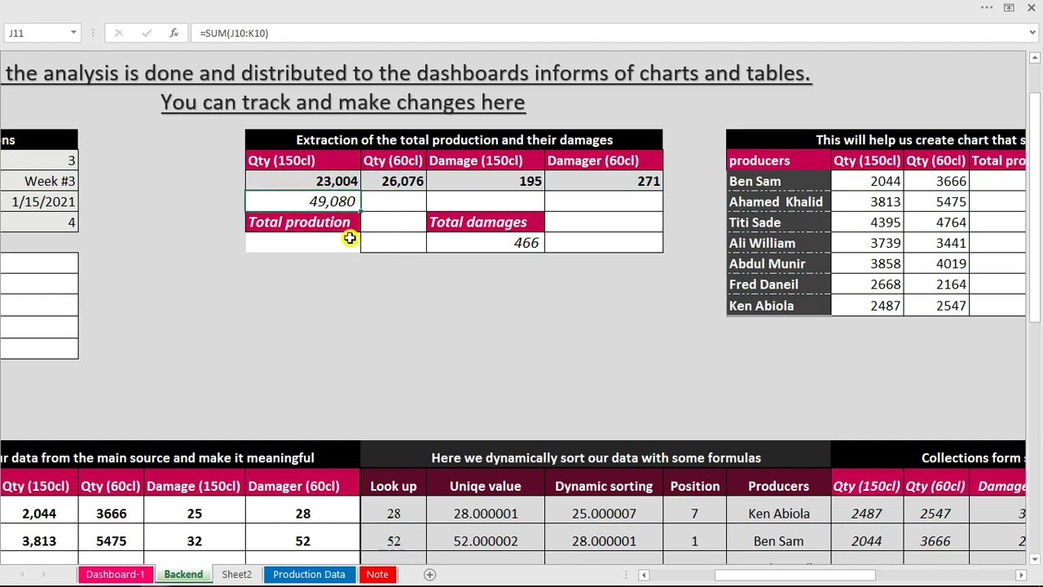
key("ctrl+z")
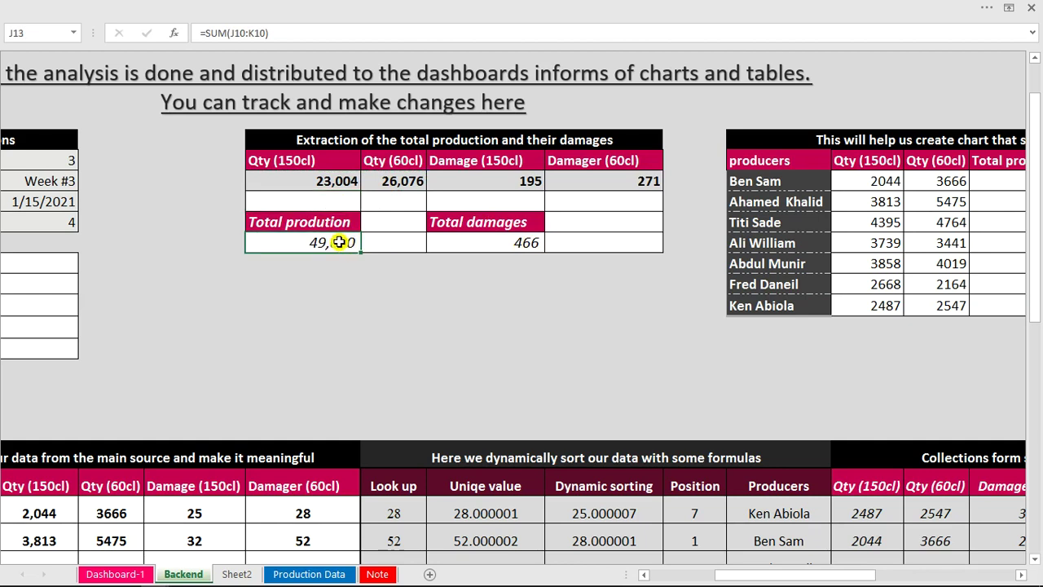
left_click_drag(280, 33, 200, 33)
key("ctrl+c")
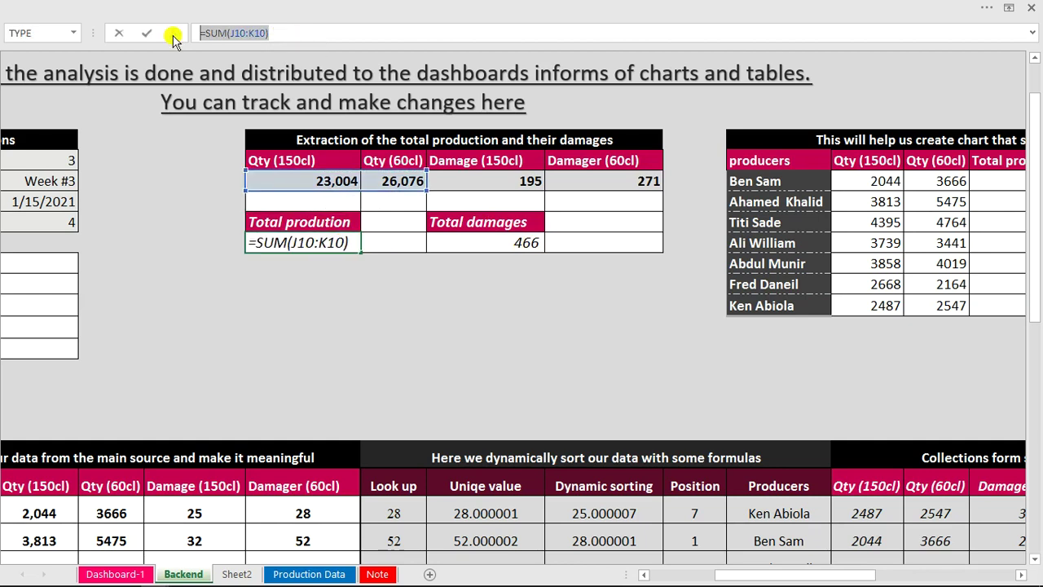
key("BackSpace")
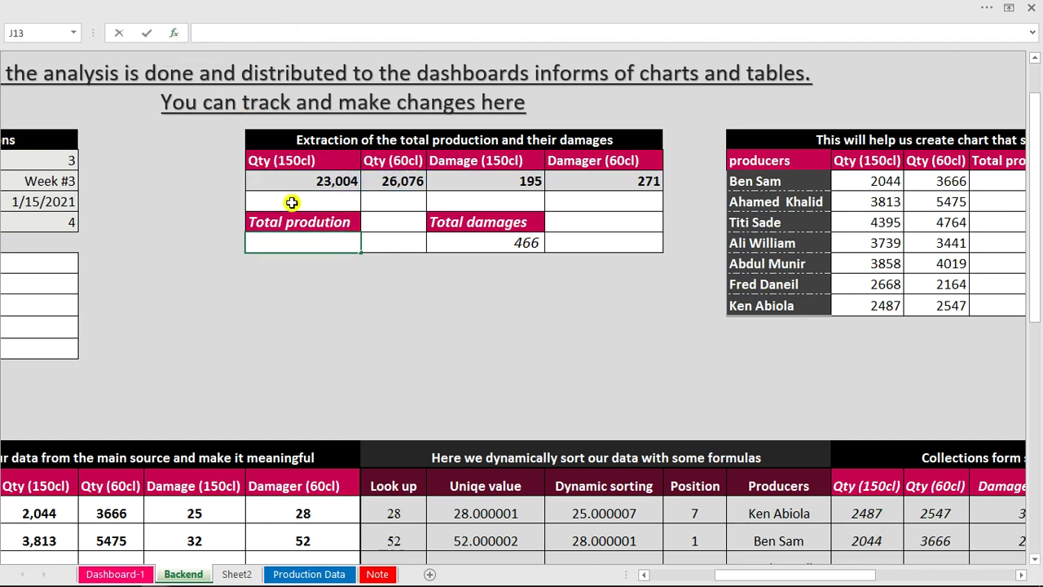
left_click(293, 206)
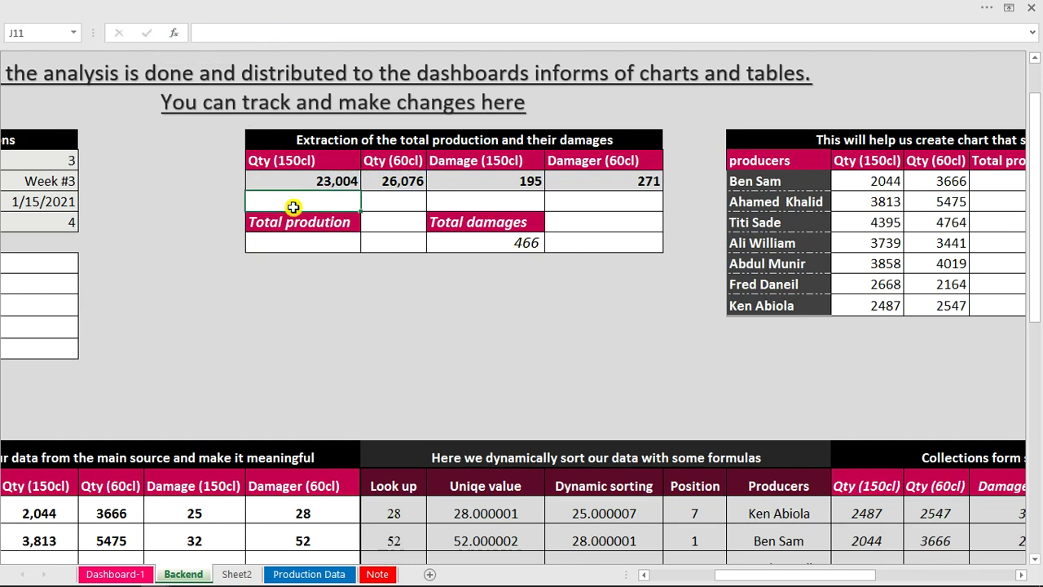
key("ctrl+v")
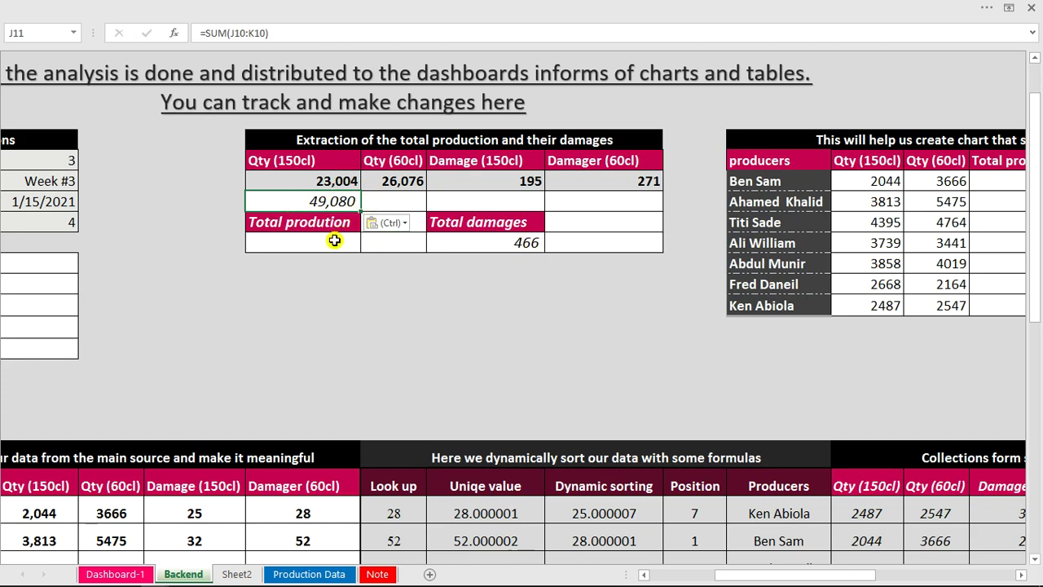
Start a ROUND formula in J13 that divides the 68,079 total in J11 by 10000.
left_click(334, 240)
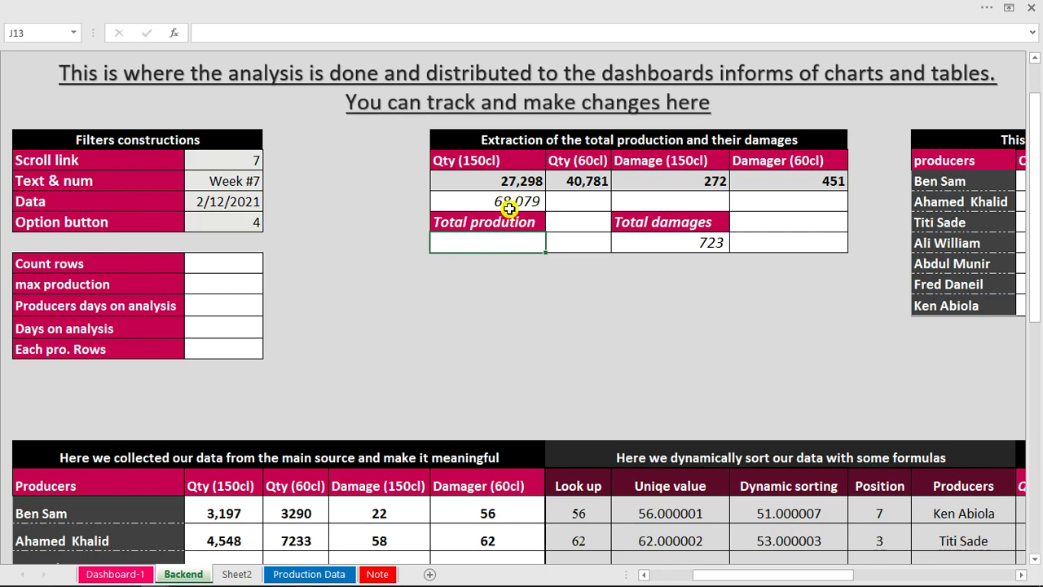
type("=")
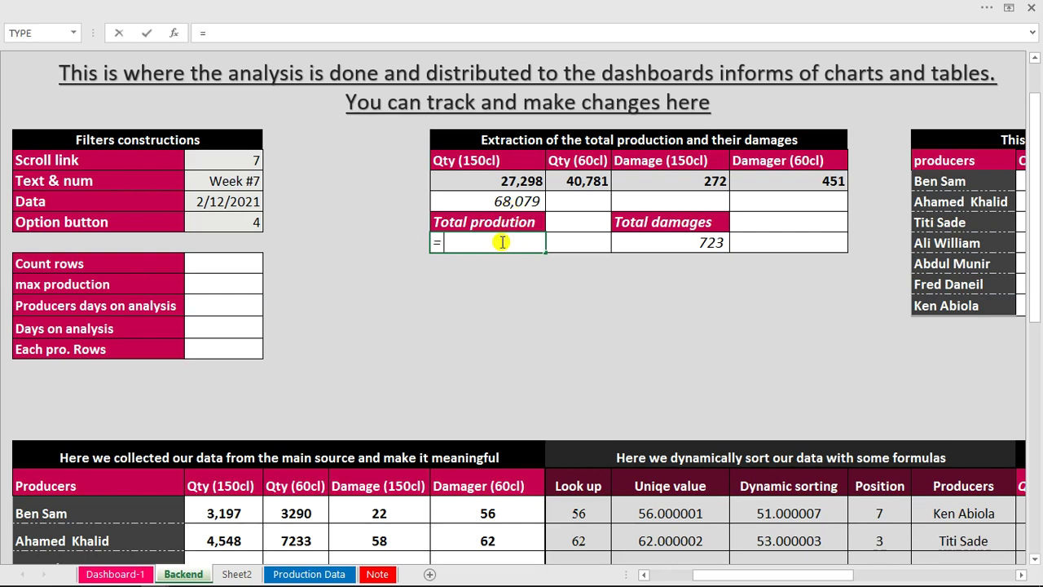
type("rou")
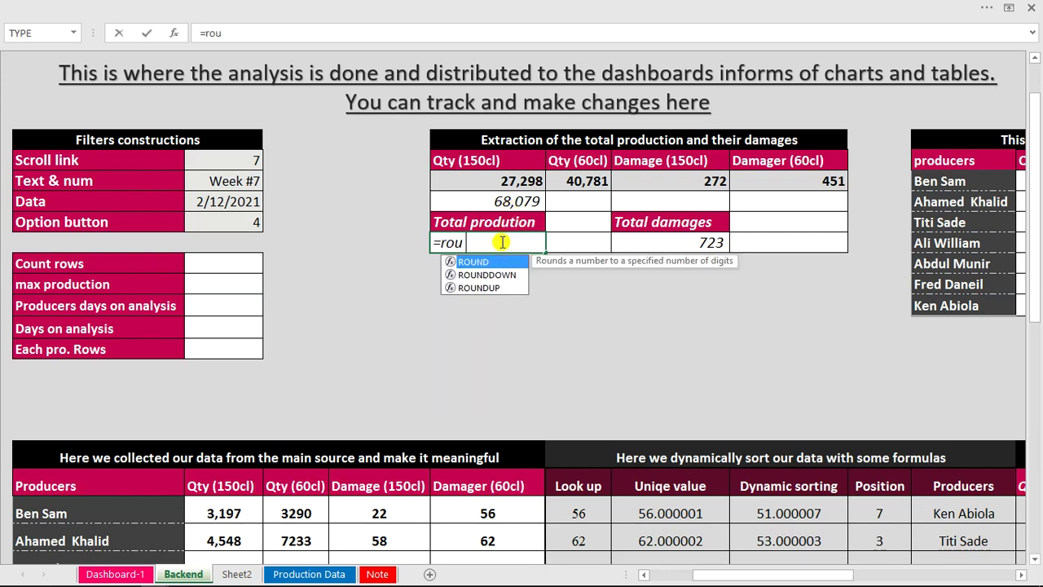
key("Tab")
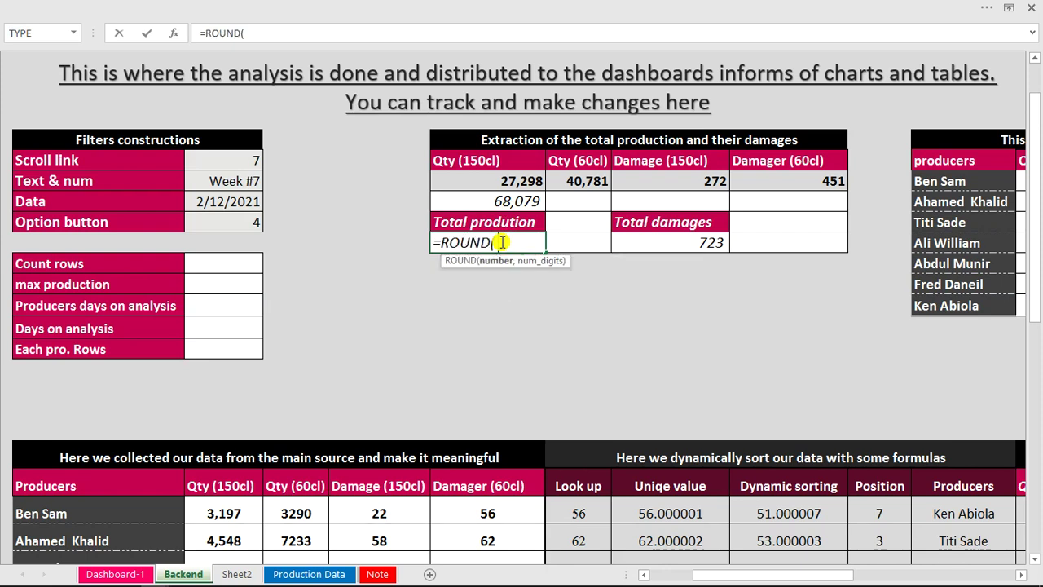
left_click(517, 201)
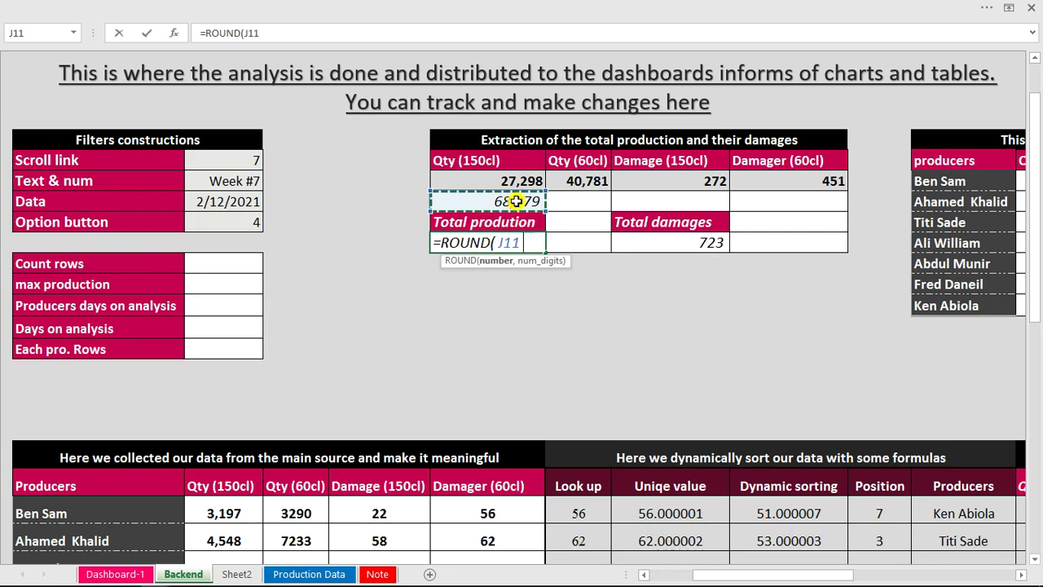
type("/1")
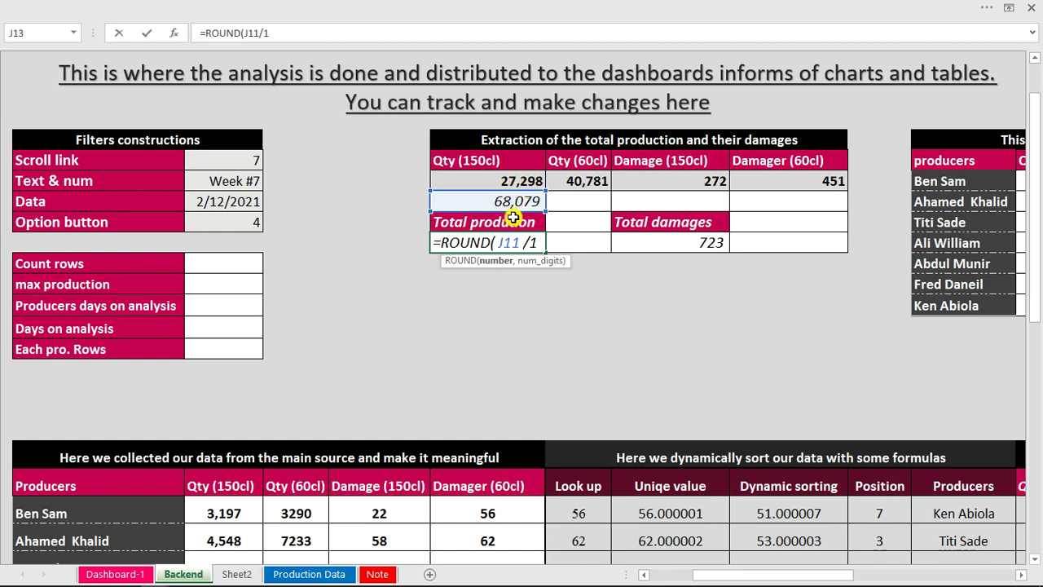
type("0000")
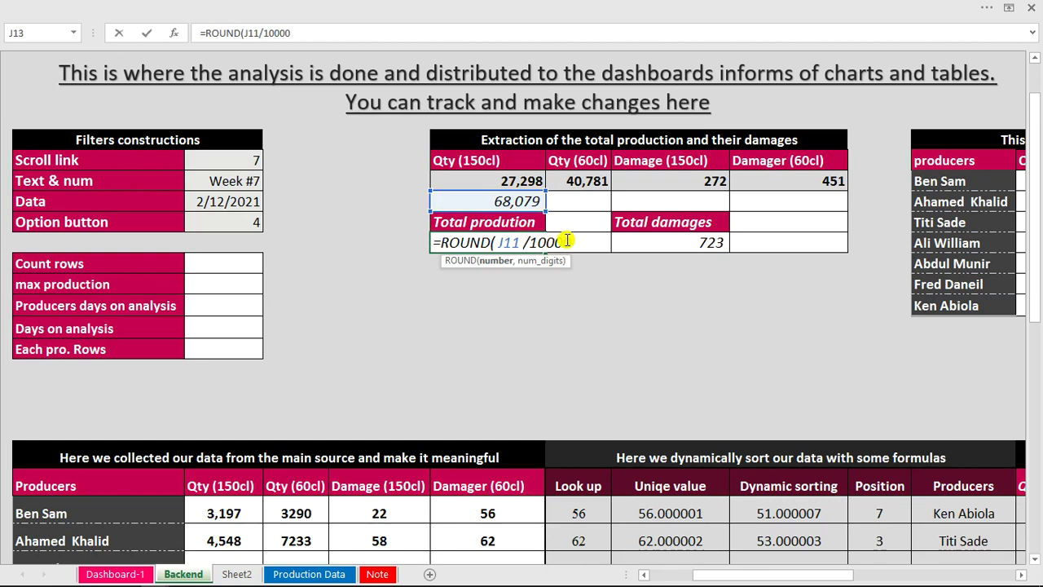
key("Return")
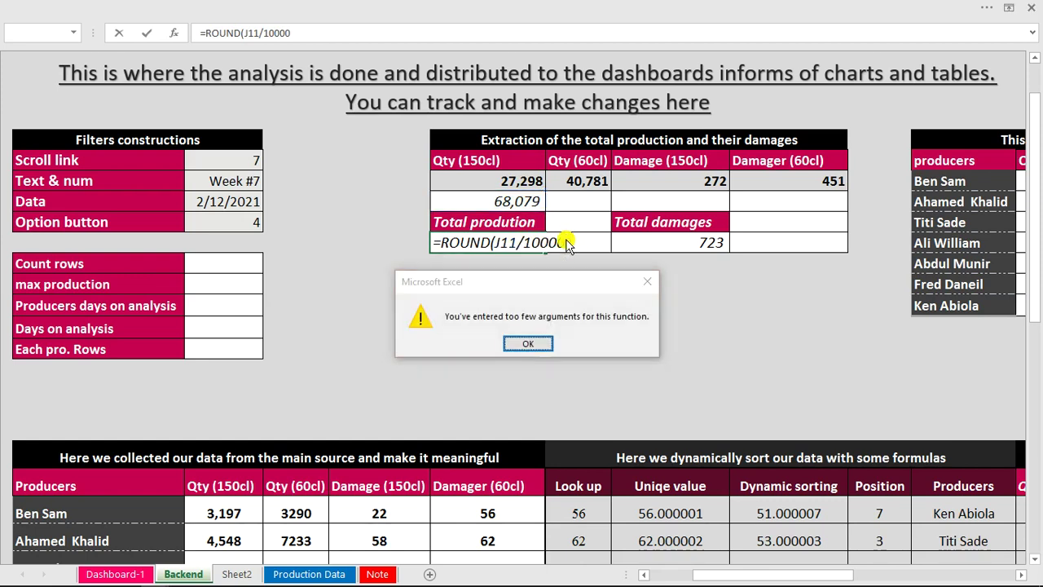
Add the one-decimal argument to complete =ROUND(J11/10000,1) in J13.
key("Return")
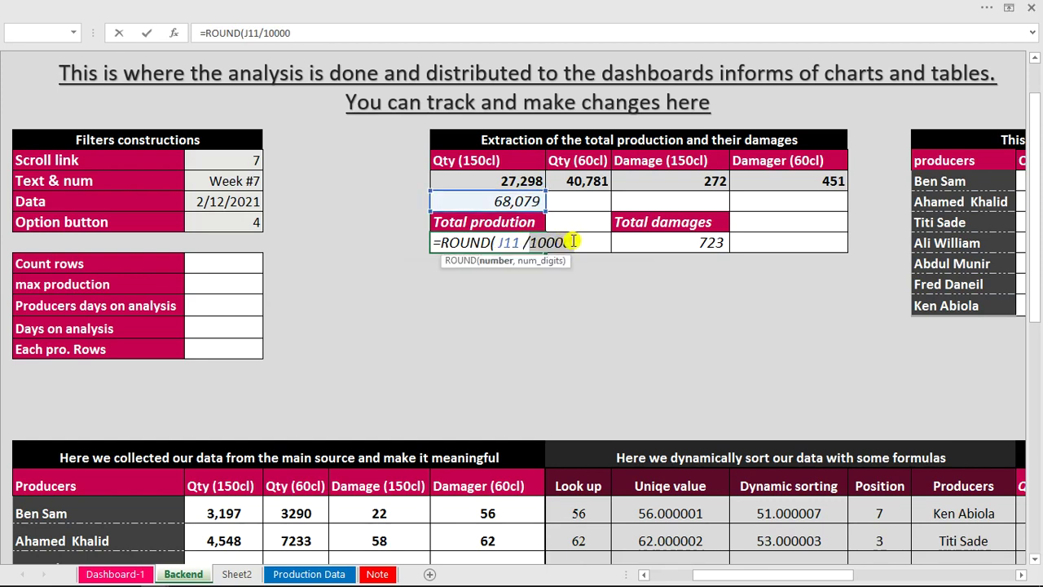
left_click(572, 241)
type("m")
key("BackSpace")
type(",")
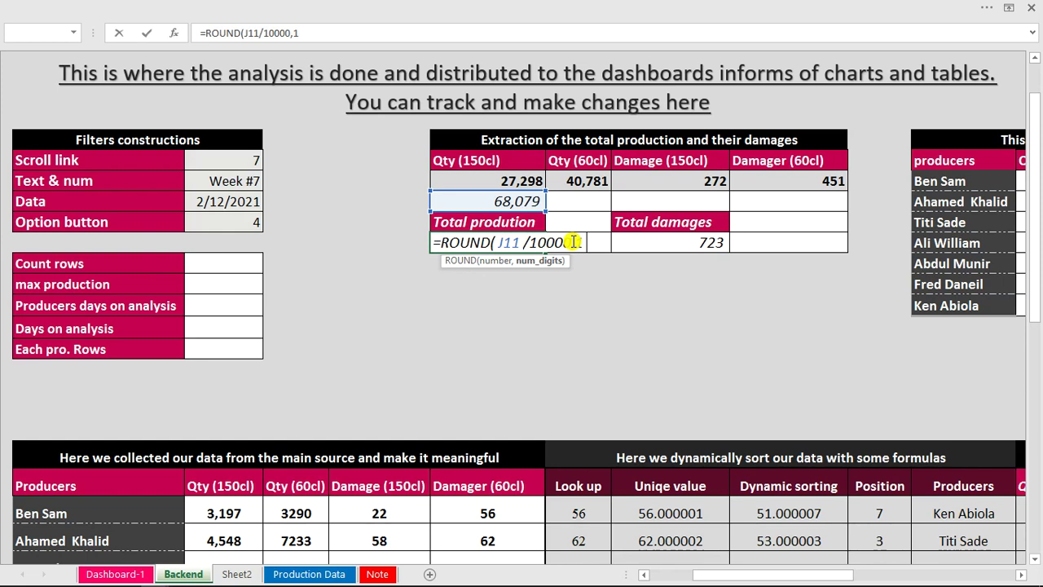
type("1")
key("Return")
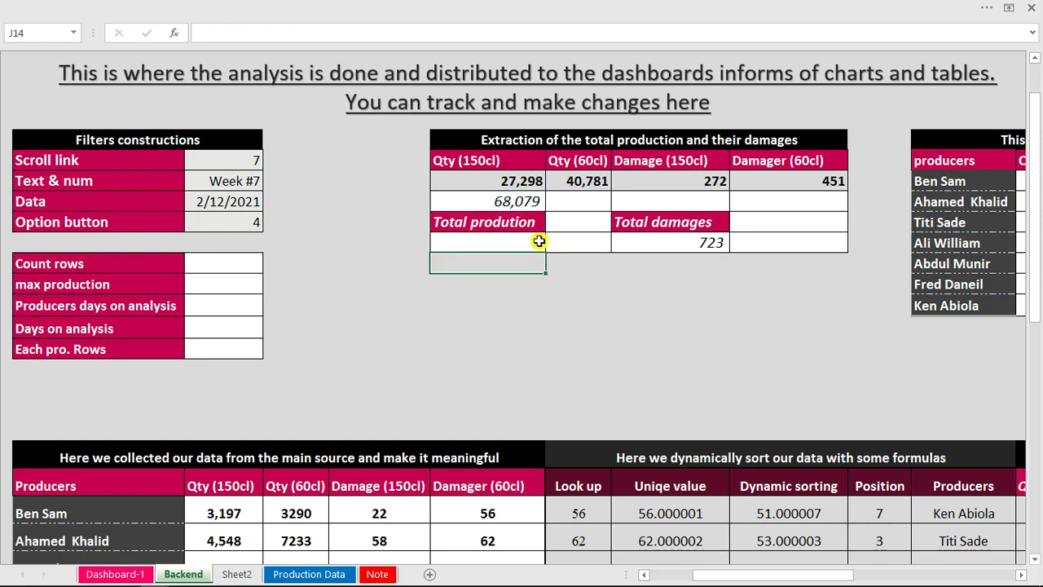
Copy J13's rounding formula into J14 as a test copy.
left_click(534, 242)
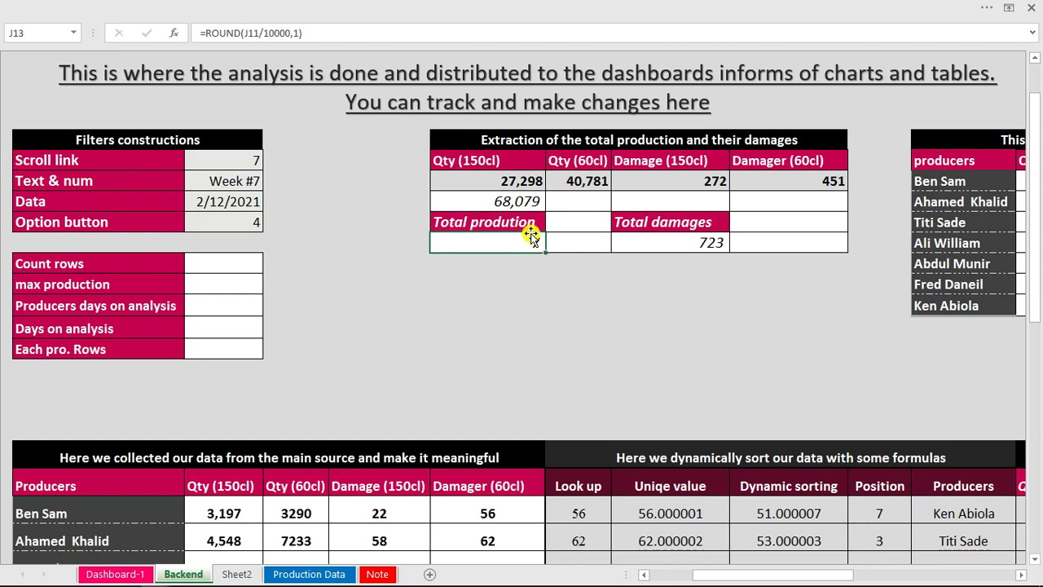
left_click_drag(309, 28, 170, 33)
key("ctrl+c")
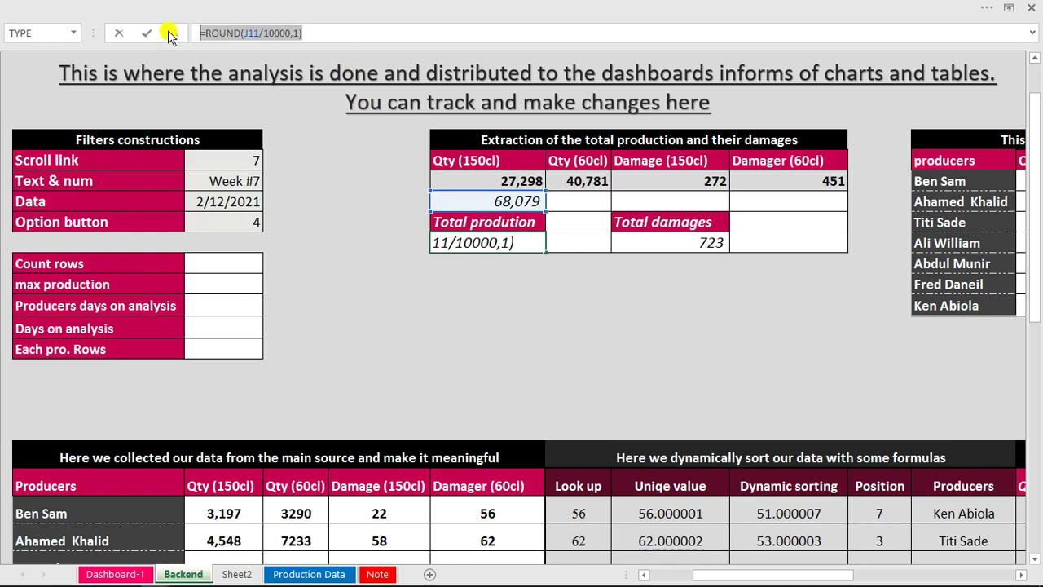
key("Escape")
left_click(487, 261)
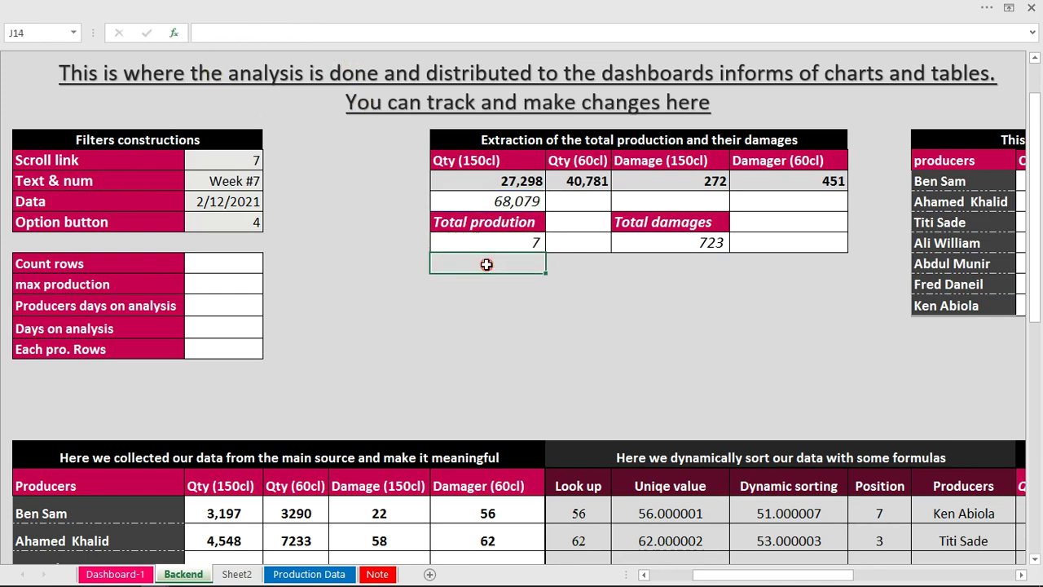
key("ctrl+v")
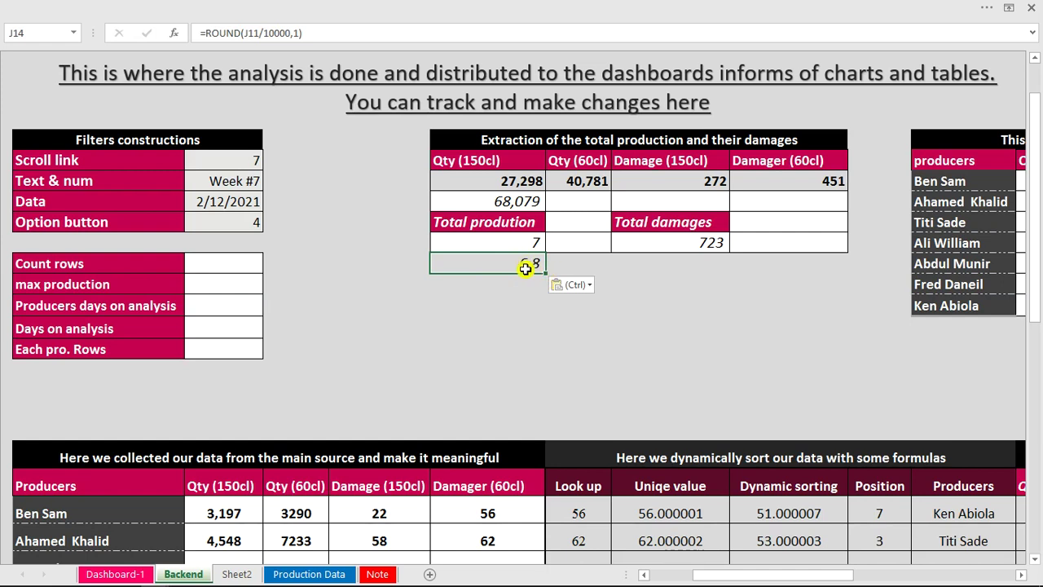
Format J13 as Number with 1 decimal place so it displays 6.8.
left_click(534, 242)
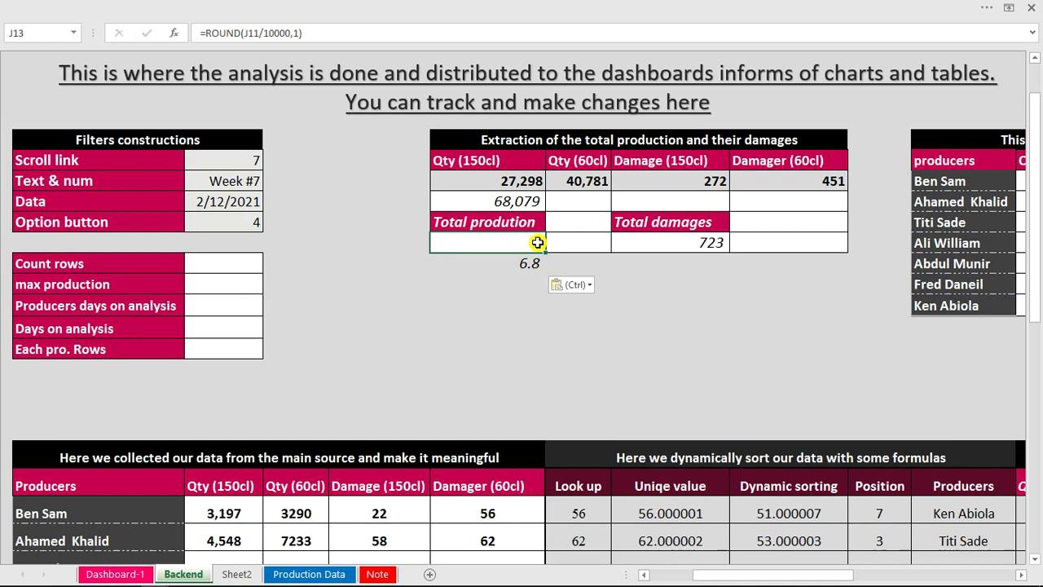
key("ctrl+1")
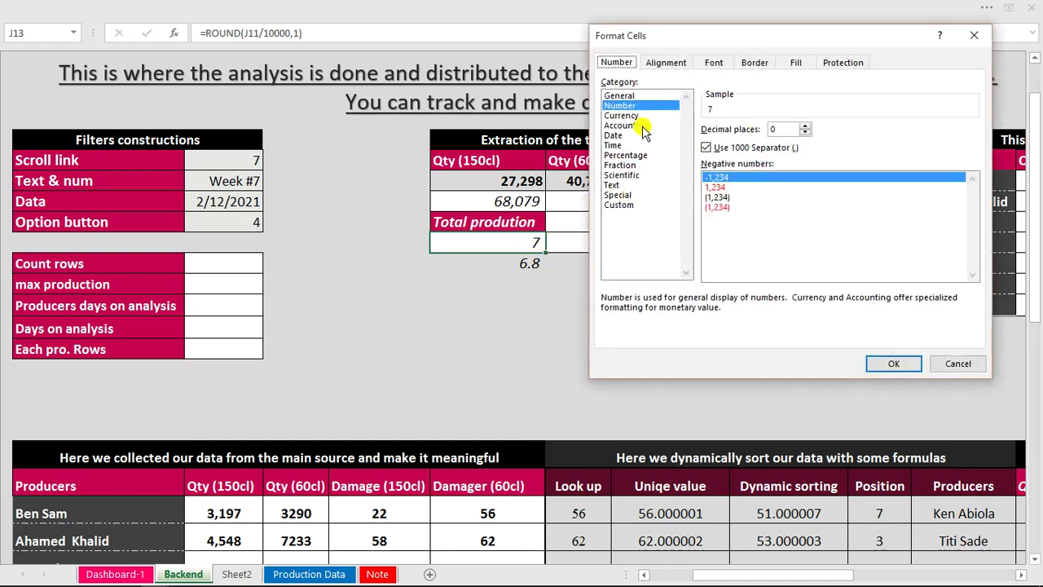
left_click(802, 134)
left_click(805, 127)
left_click(888, 364)
left_click(581, 285)
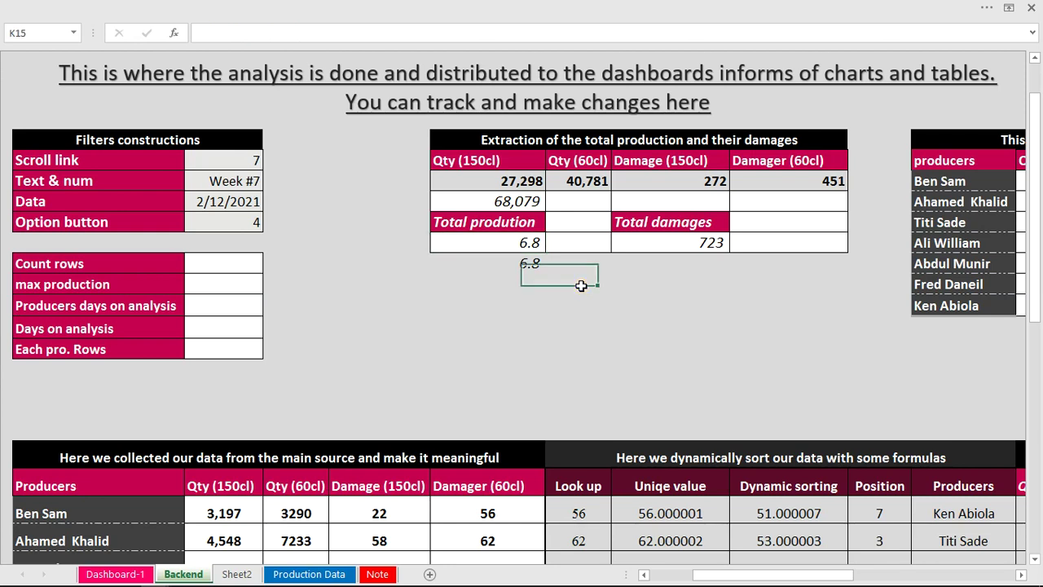
Delete the J14 test copy and reselect the Total production result.
left_click(533, 263)
key("Delete")
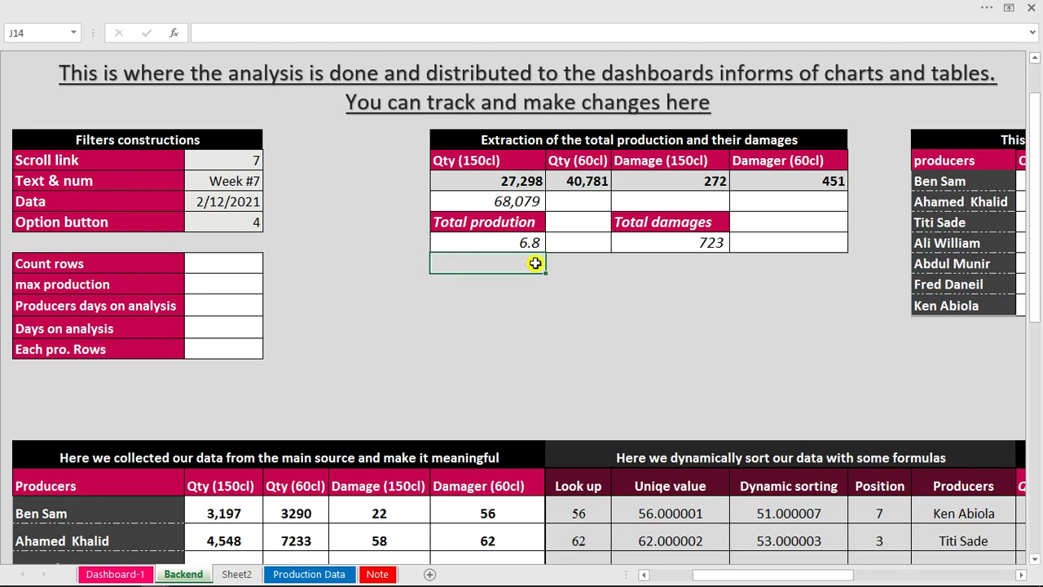
left_click(529, 243)
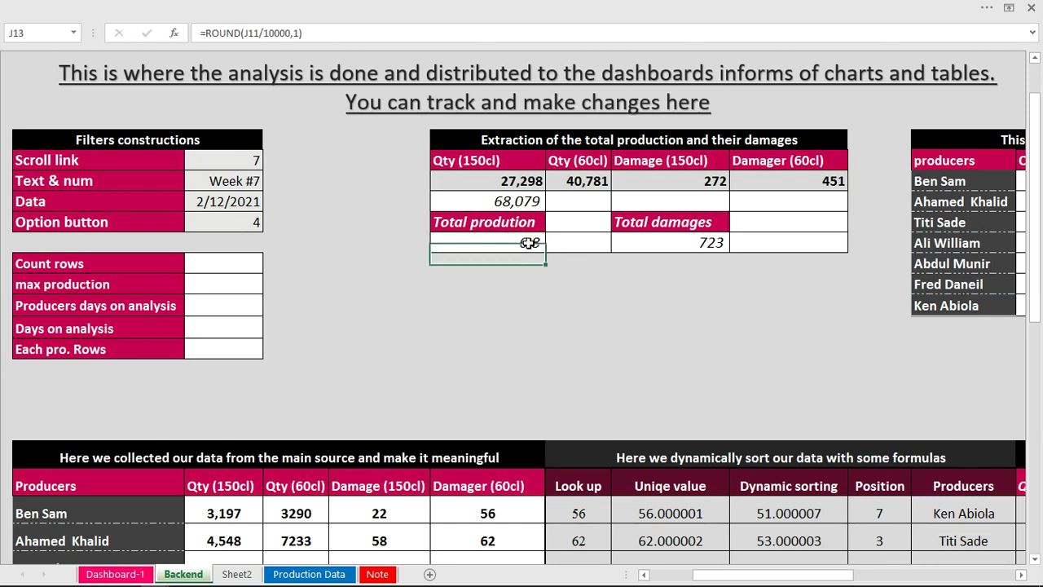
Change J13 to =ROUND(J11/10000,1)&"K" so it shows 6.8K, then view Dashboard-1.
left_click(317, 32)
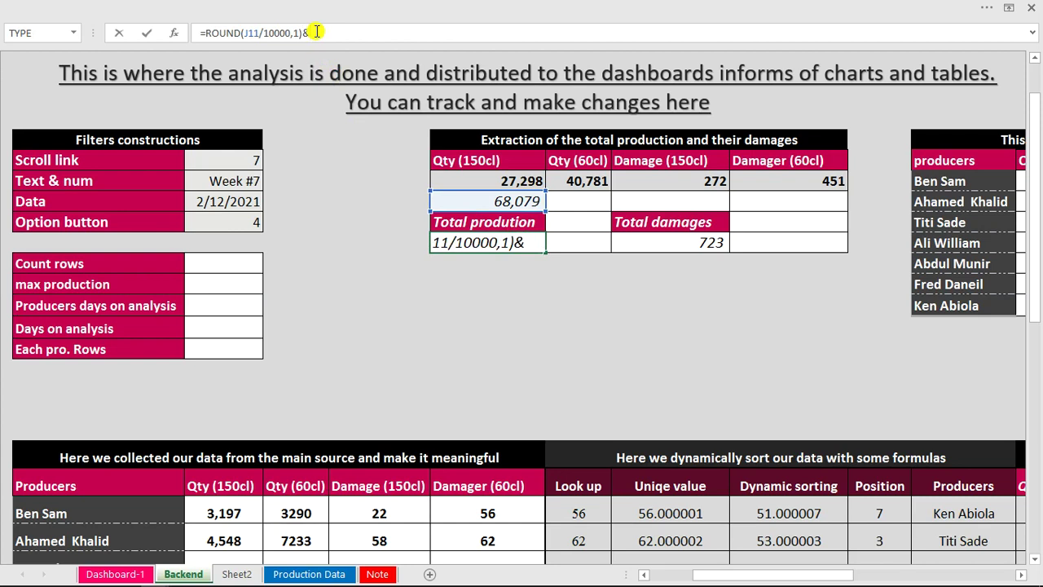
key("Return")
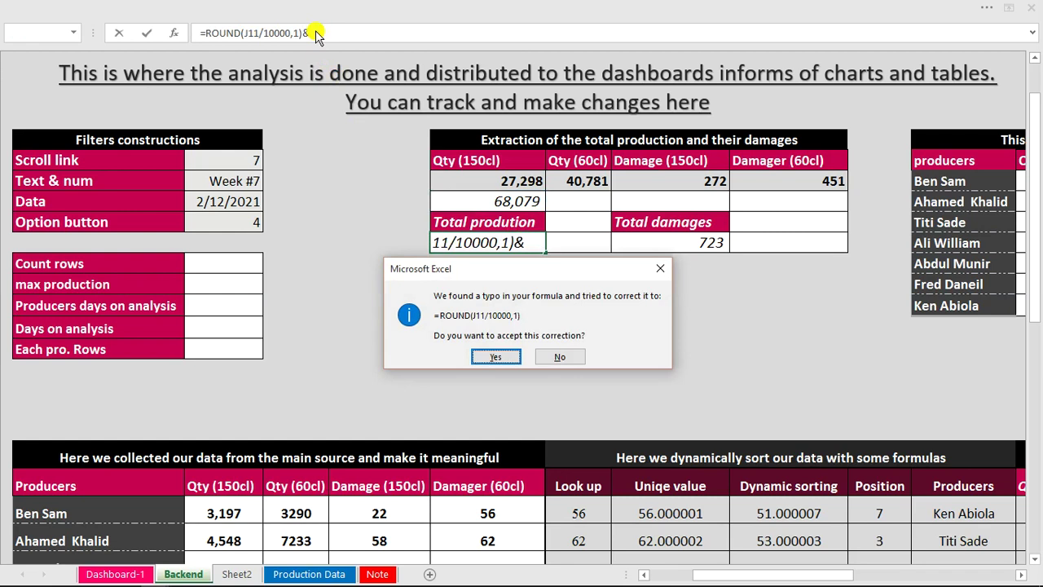
key("Escape")
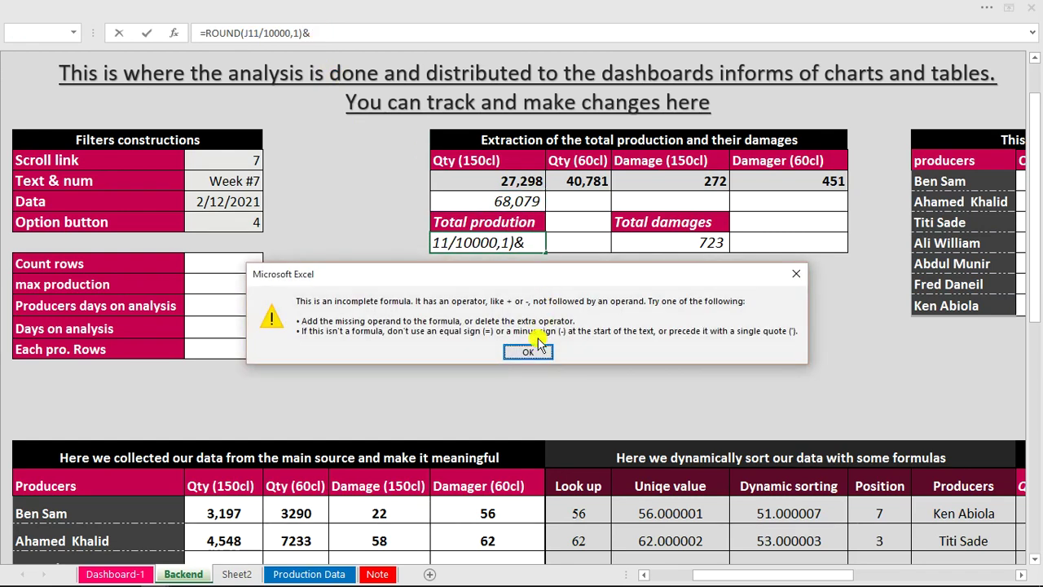
left_click(529, 352)
left_click(372, 35)
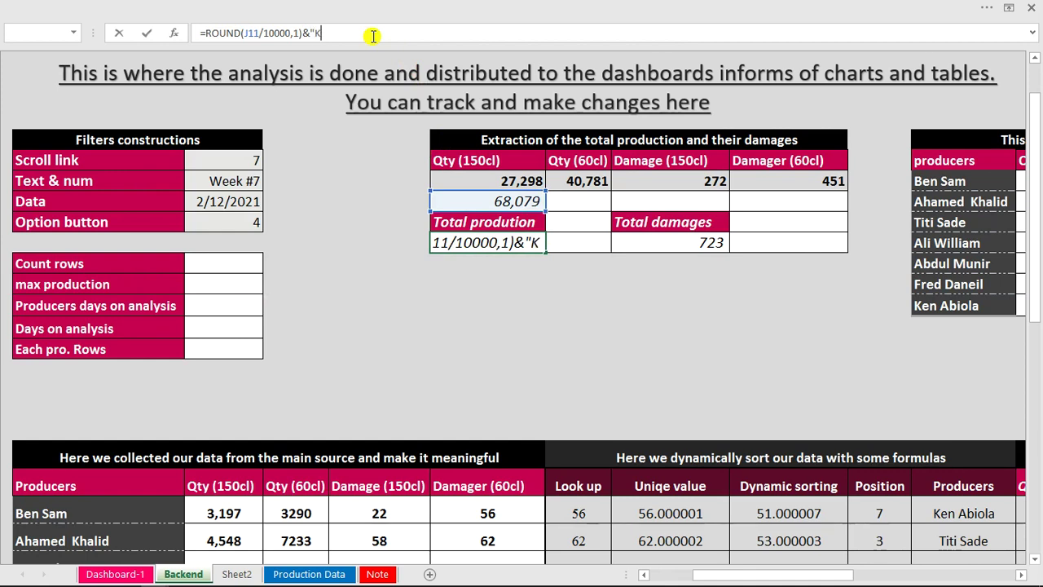
type("\"")
key("Return")
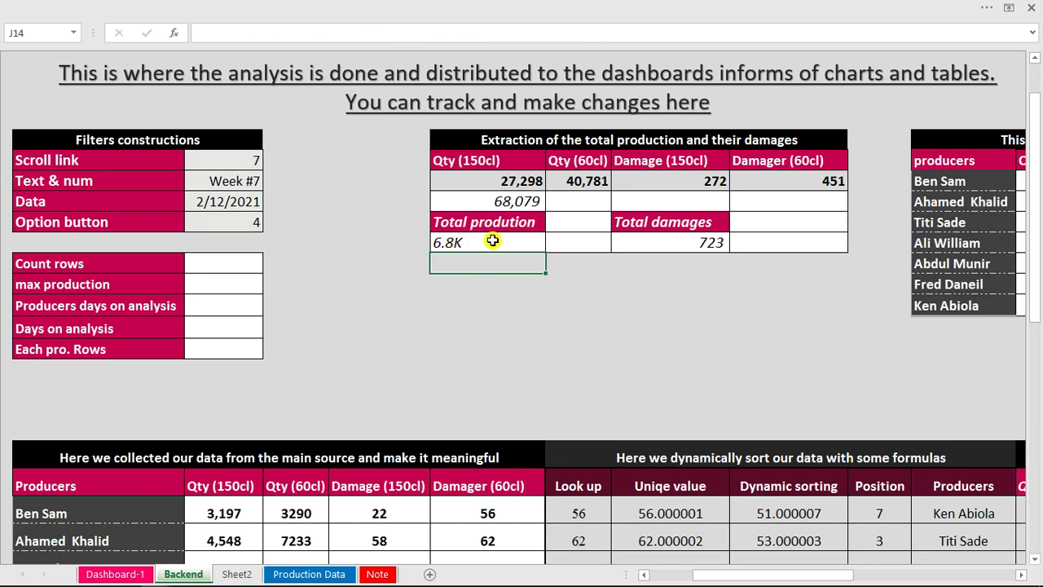
left_click(492, 240)
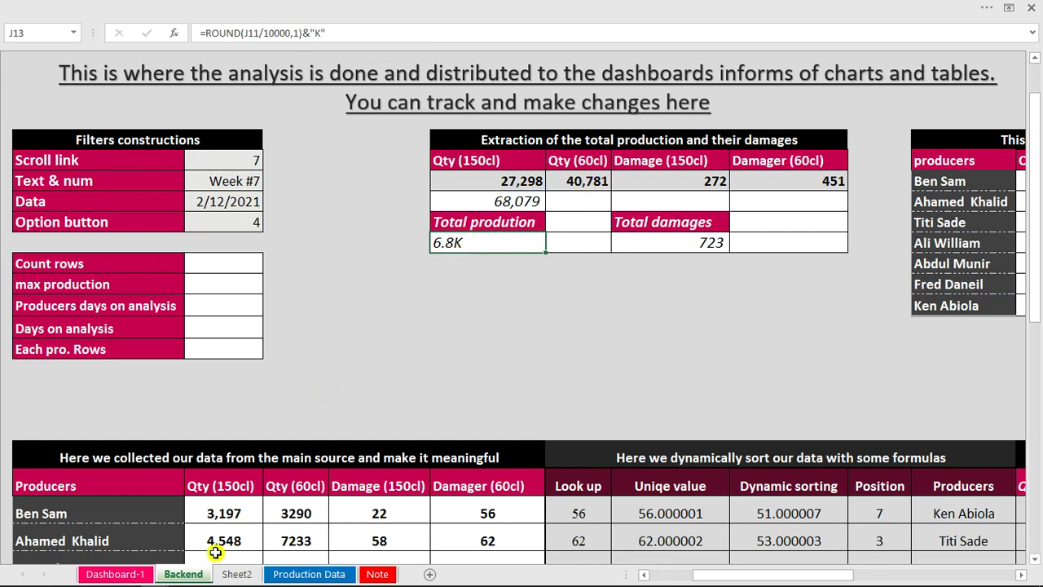
left_click(110, 573)
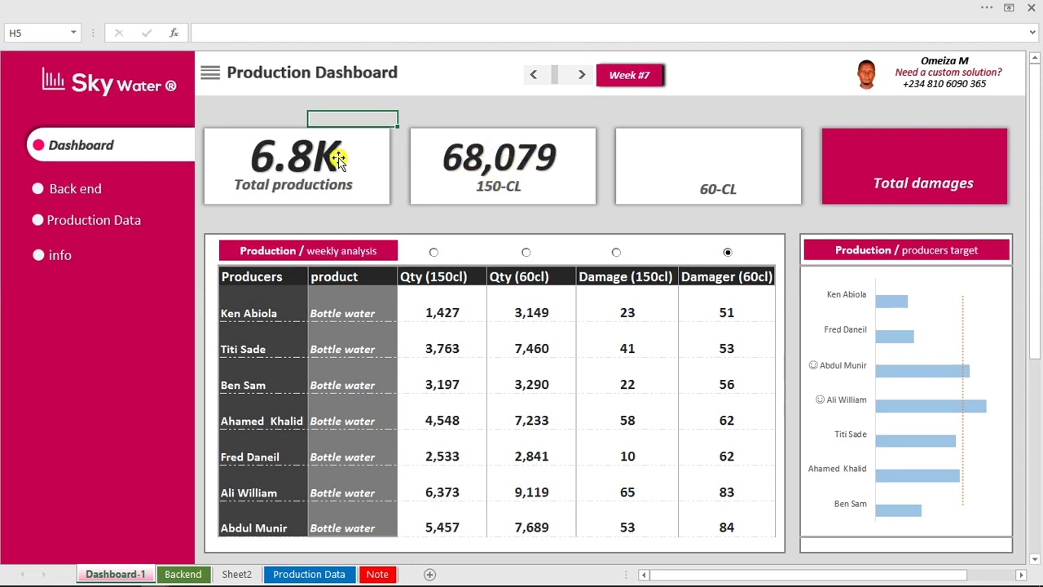
Check the Total productions and 68,079 cards' Backend links, then deselect so cards show 2.7K, 4.1K, 723.
left_click(304, 164)
left_click(273, 32)
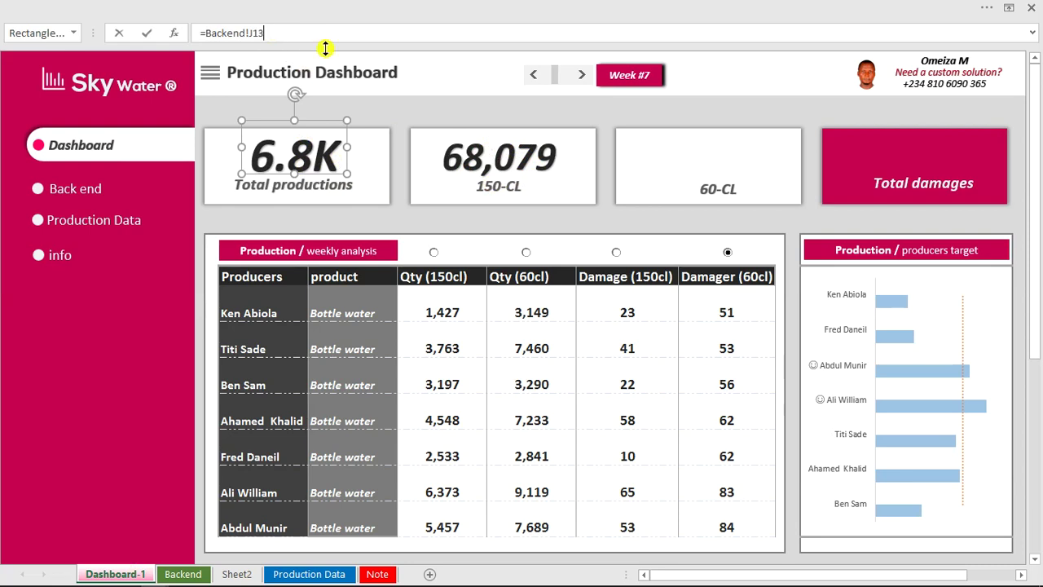
left_click(519, 115)
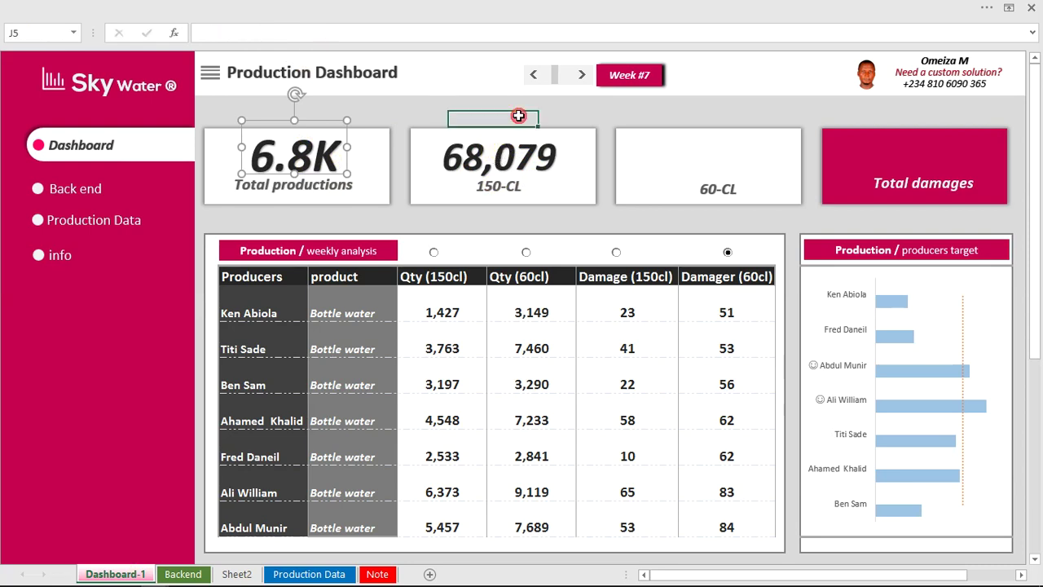
left_click(519, 158)
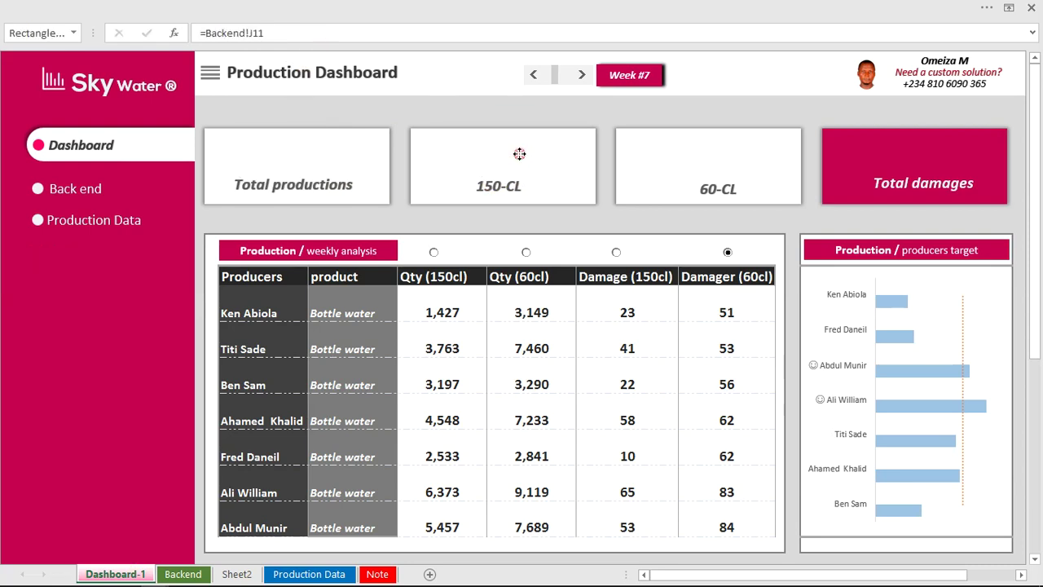
left_click(576, 115)
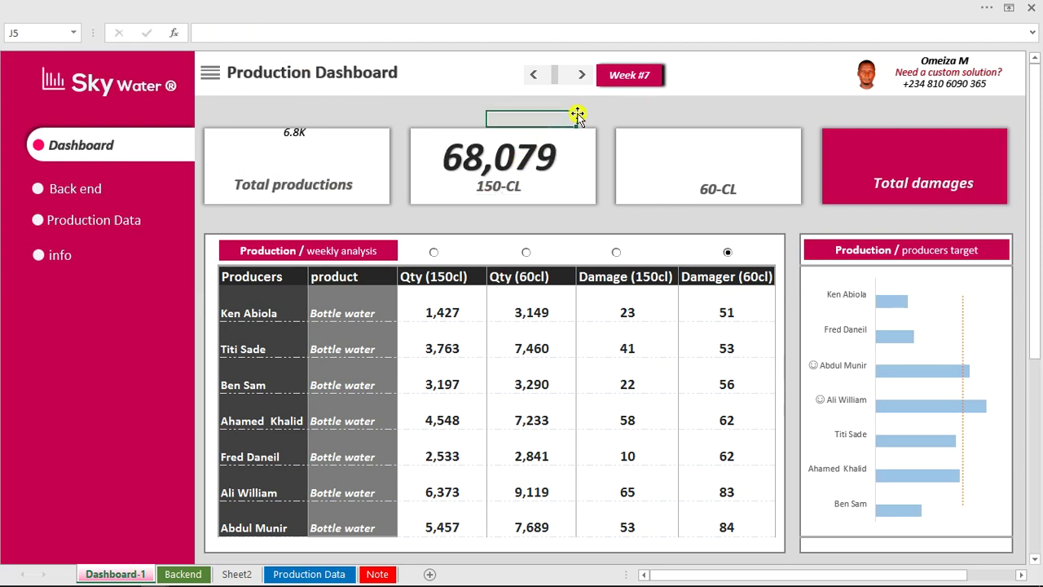
left_click(555, 222)
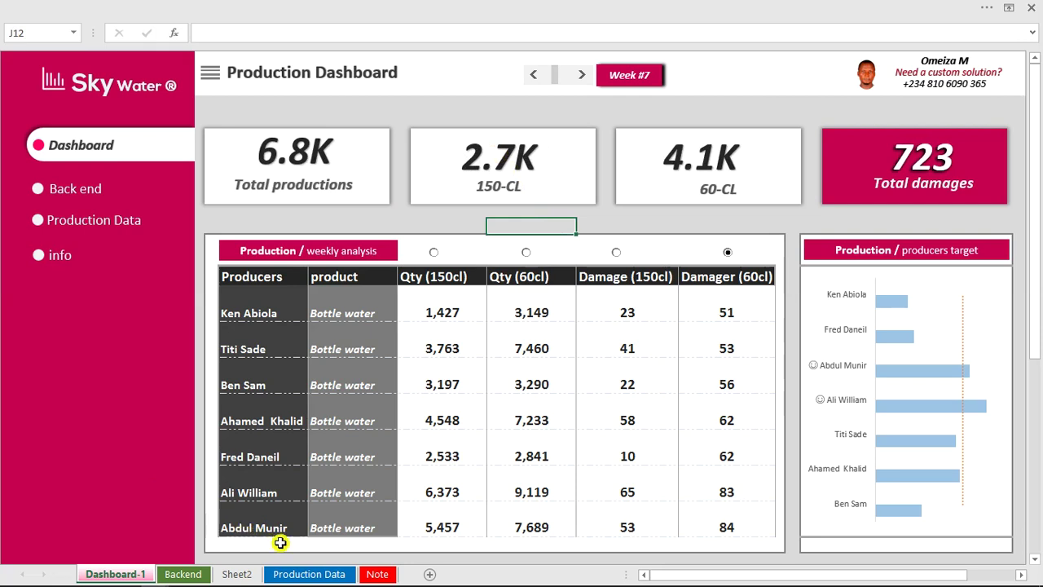
Review the Backend helper cells from Count rows to Each pro. Rows, cancelling an unfinished entry.
left_click(195, 573)
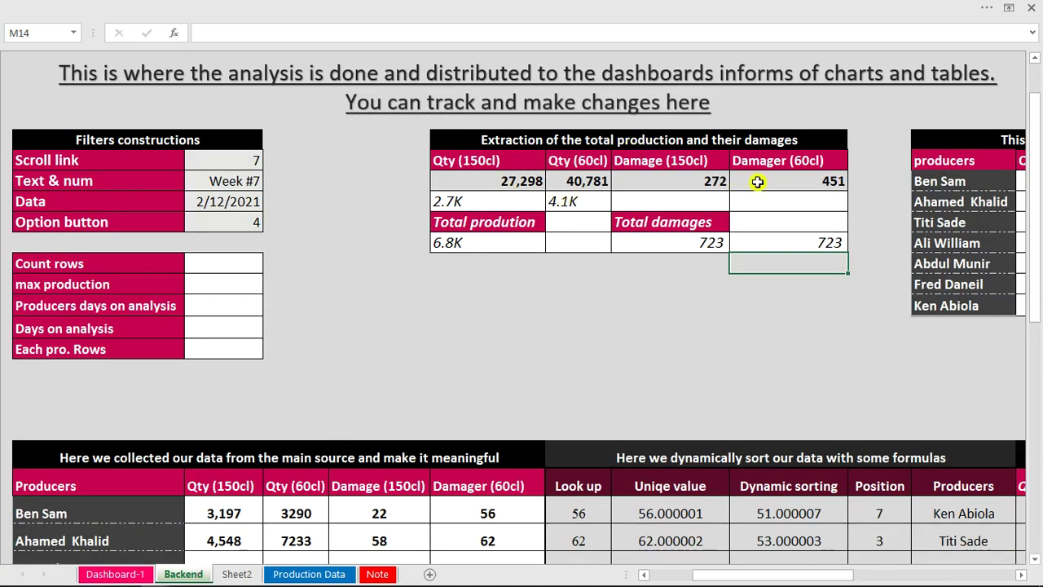
left_click(218, 263)
left_click_drag(218, 264, 219, 339)
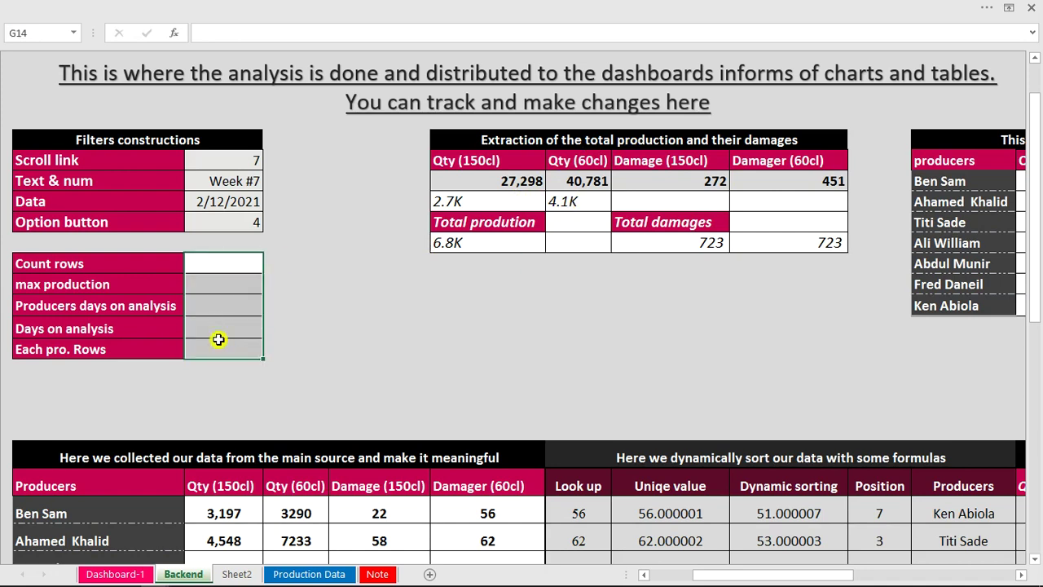
left_click(212, 269)
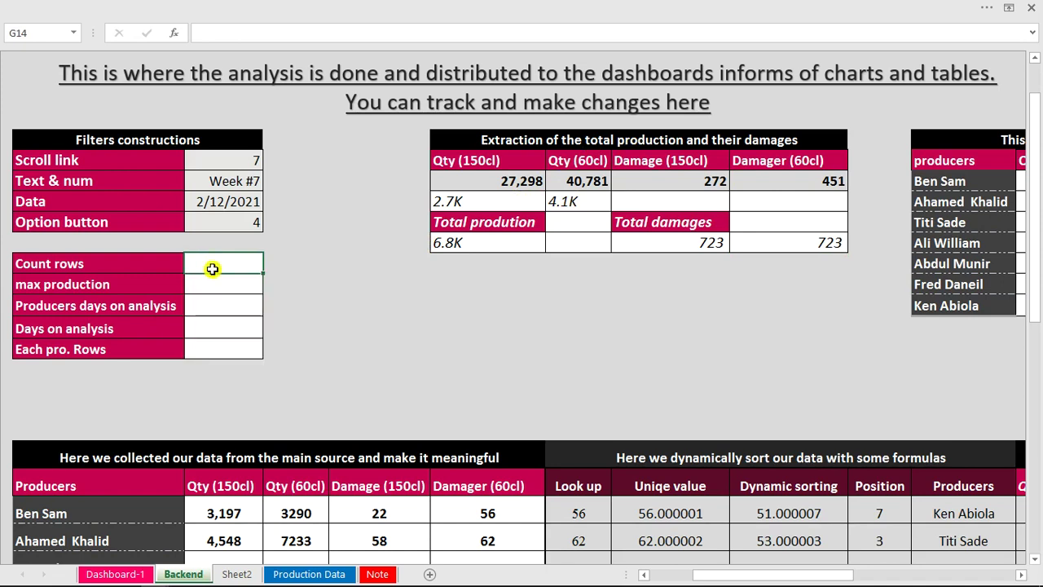
type("=")
key("Escape")
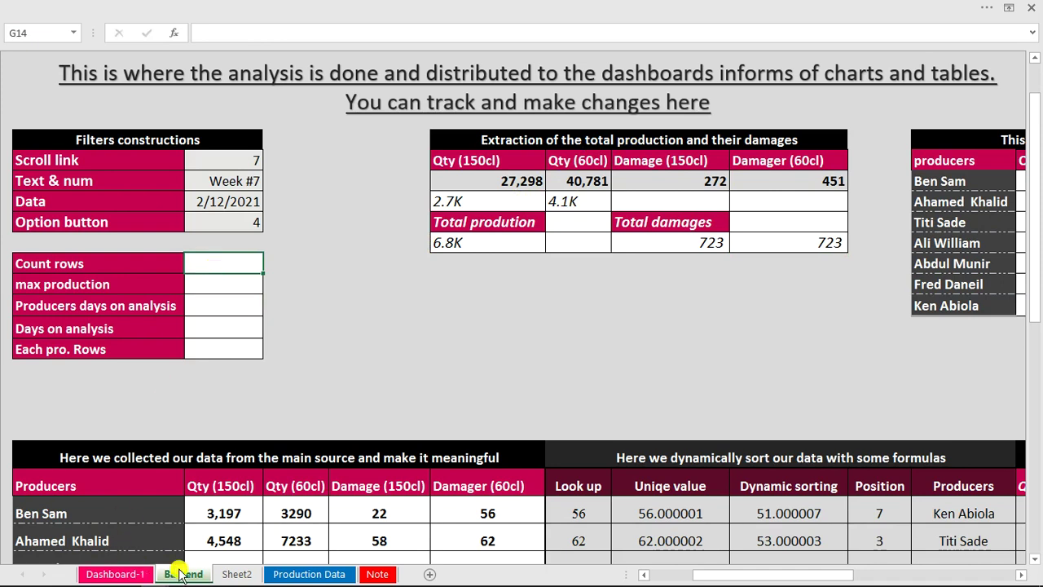
Clear the Date Check filter on the Production Data table to show all rows.
left_click(299, 574)
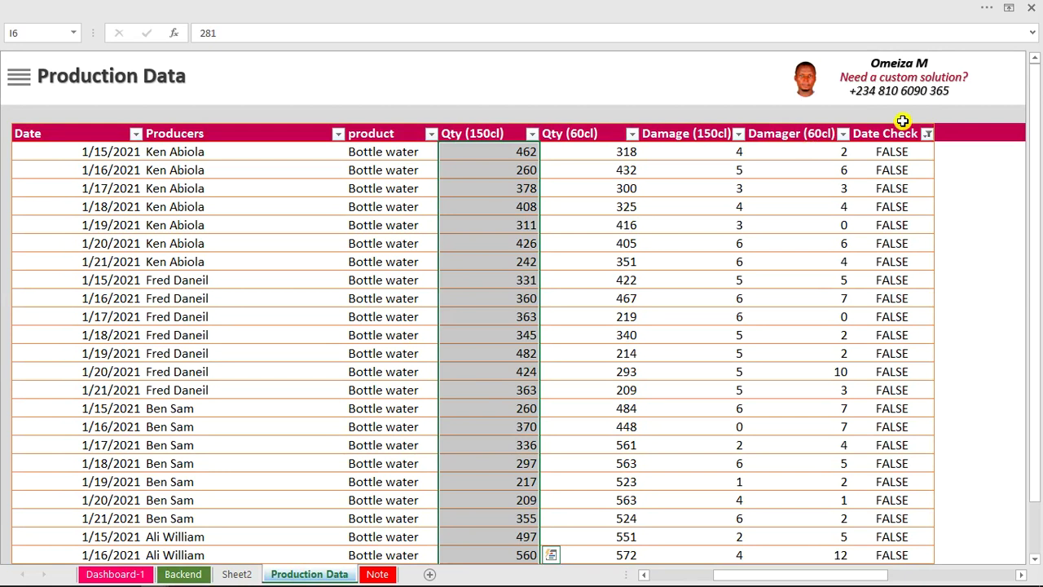
left_click(927, 134)
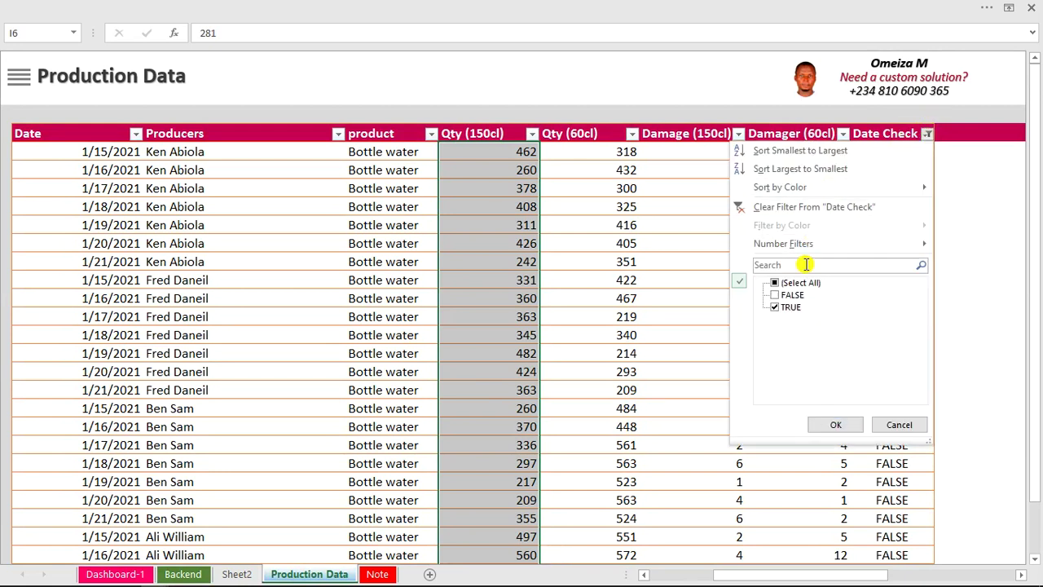
left_click(819, 210)
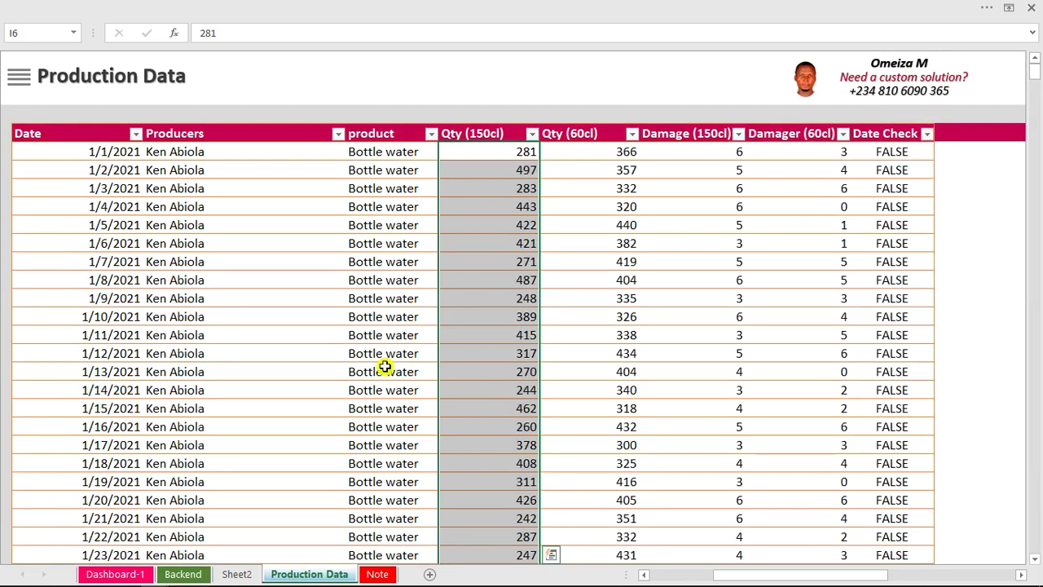
Enter =COUNTA(production_data[product]) in Count rows, giving 840 records.
left_click(171, 575)
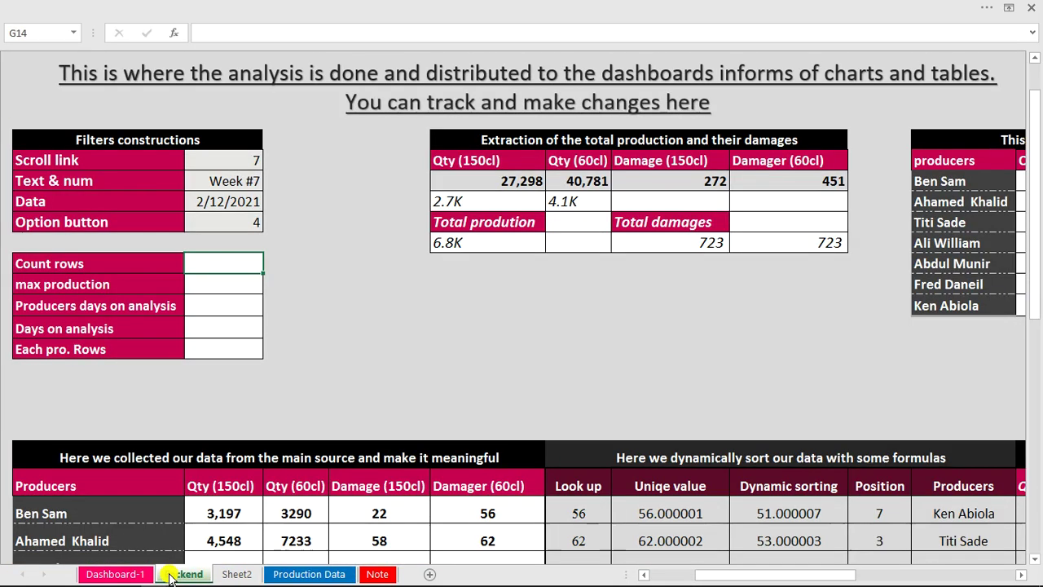
type("=counta")
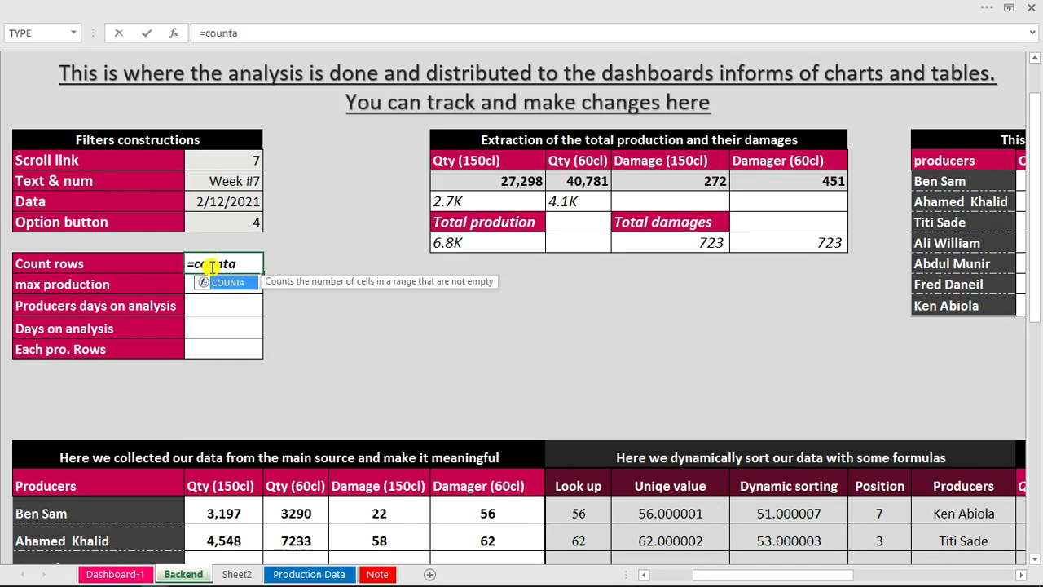
key("Tab")
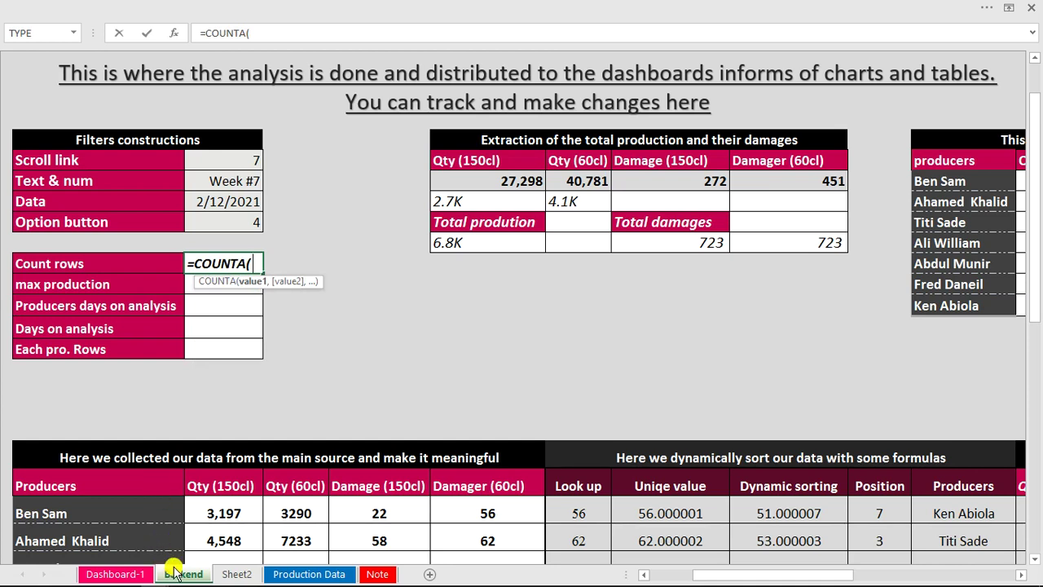
left_click(303, 572)
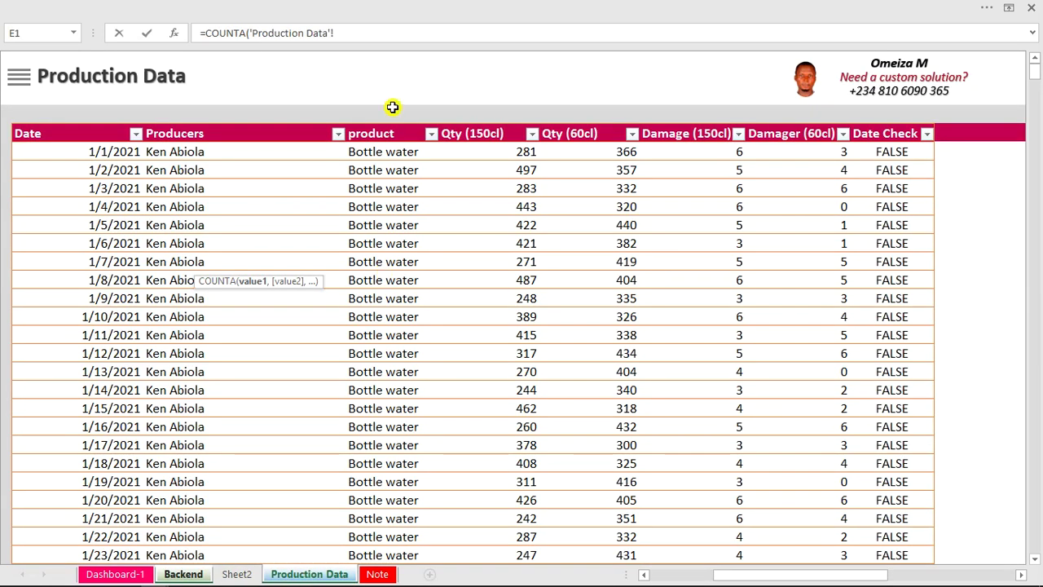
left_click(392, 128)
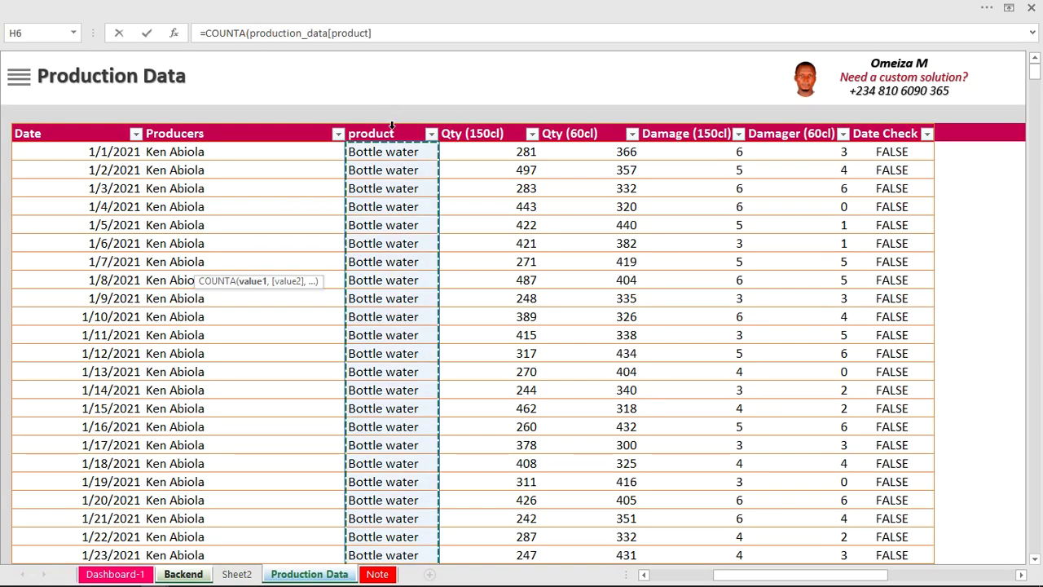
key("Return")
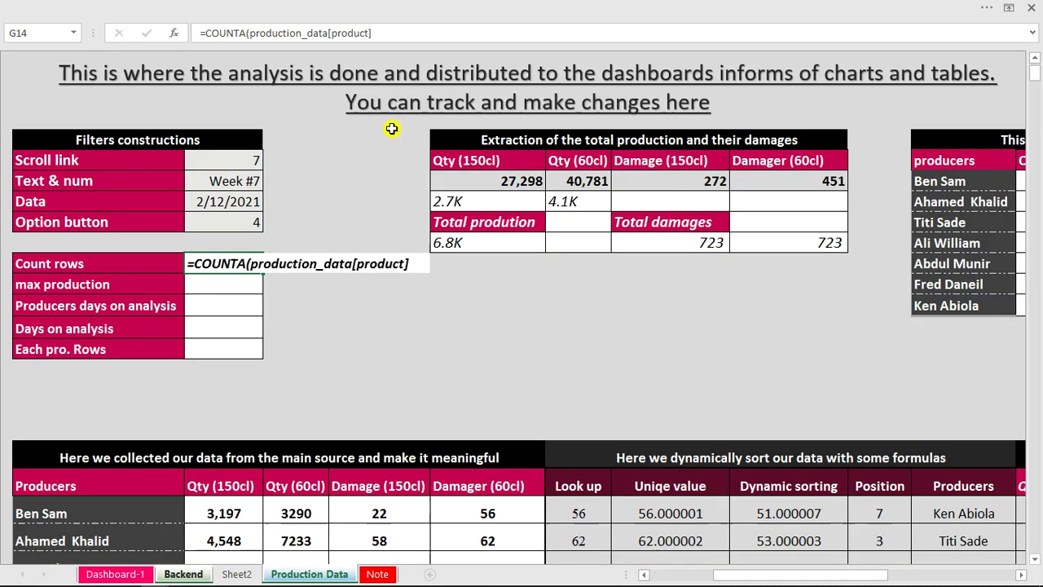
left_click(245, 262)
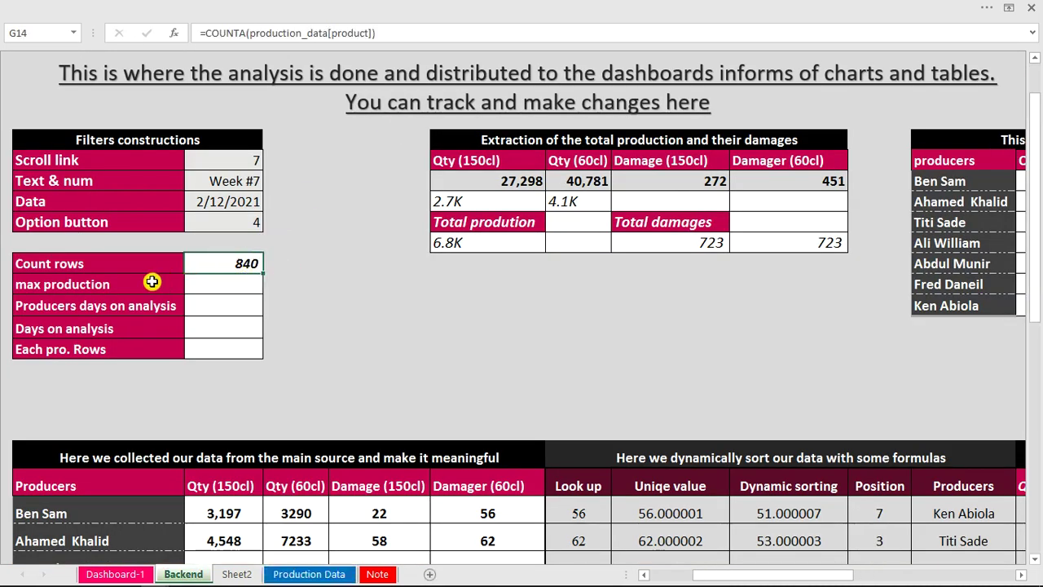
Enter a MAX formula over the Total productions cells in max production, giving 15,492.
left_click(211, 285)
left_click(211, 285)
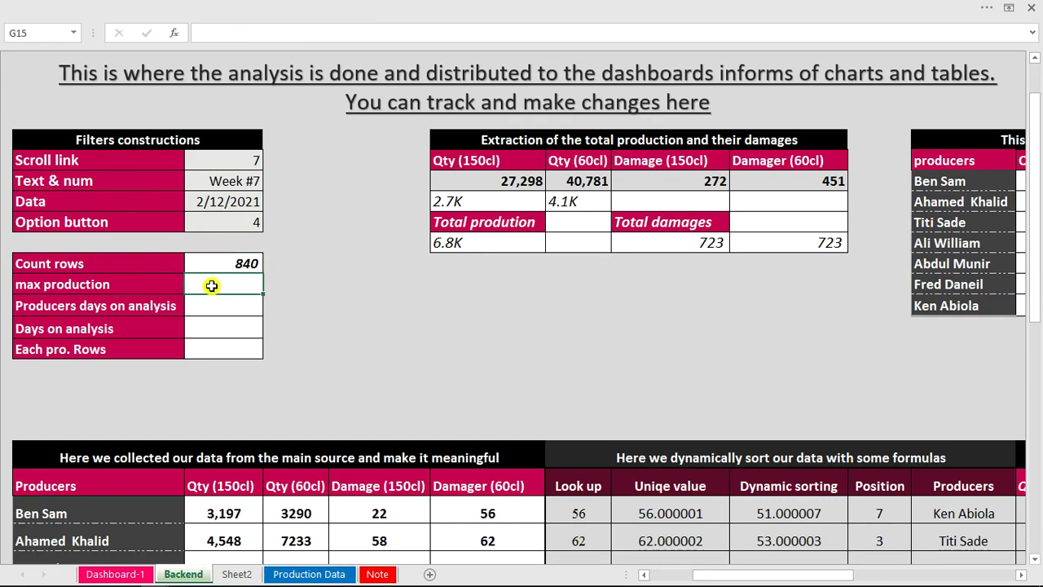
type("=MAX(")
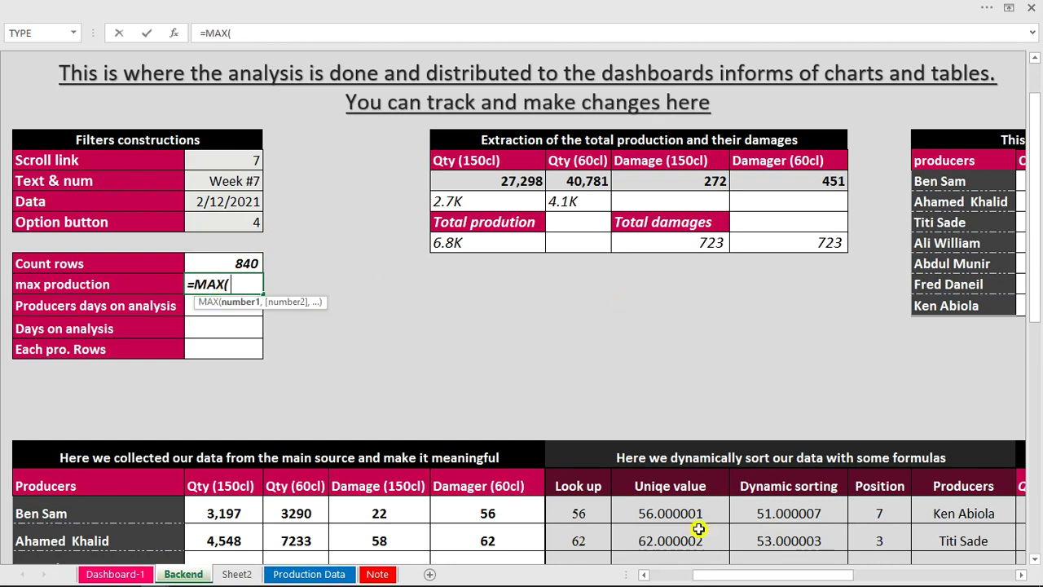
left_click_drag(731, 577, 776, 577)
left_click_drag(895, 181, 911, 306)
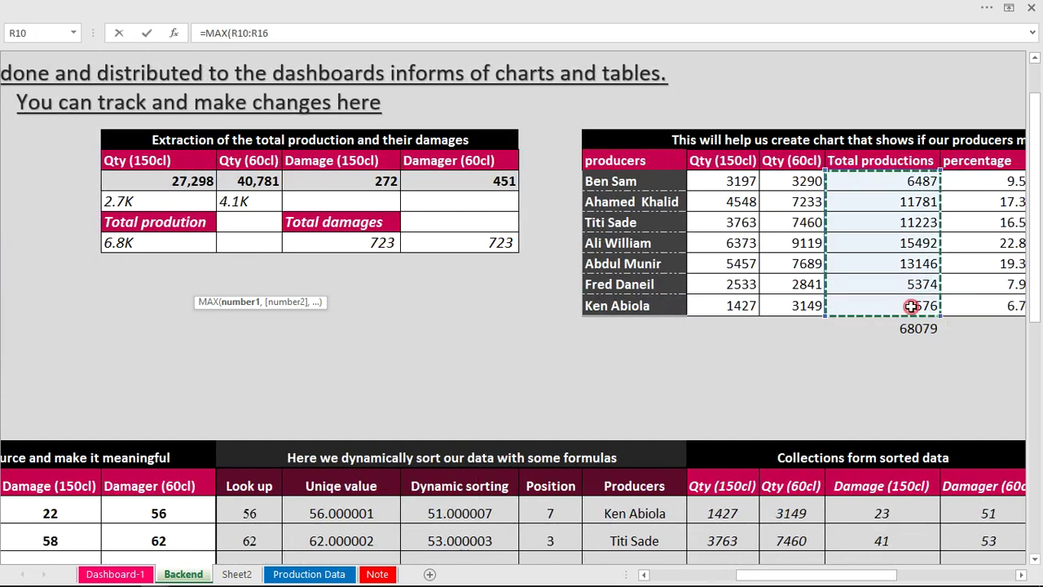
key("Return")
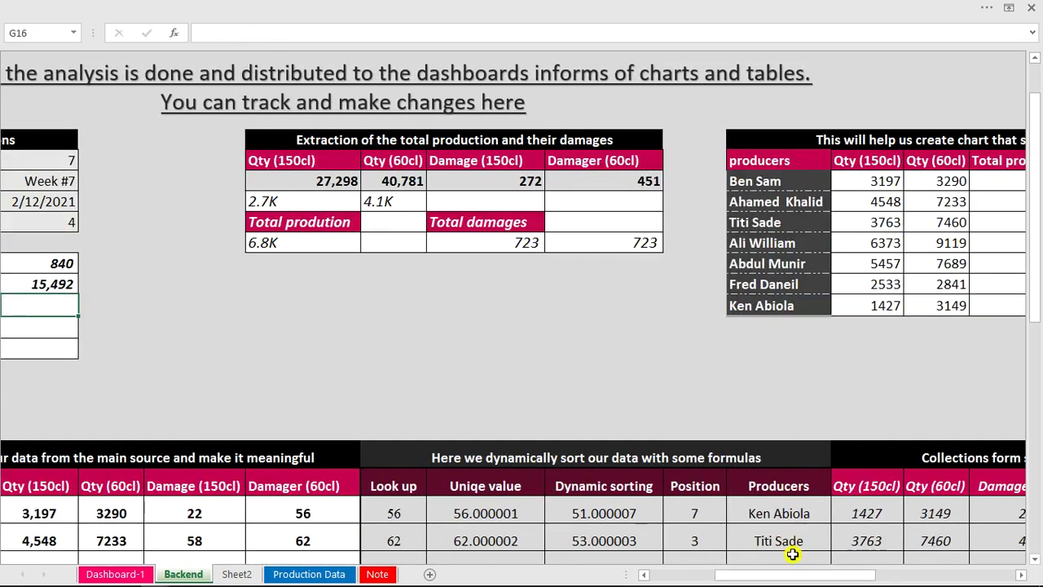
left_click_drag(789, 575, 758, 579)
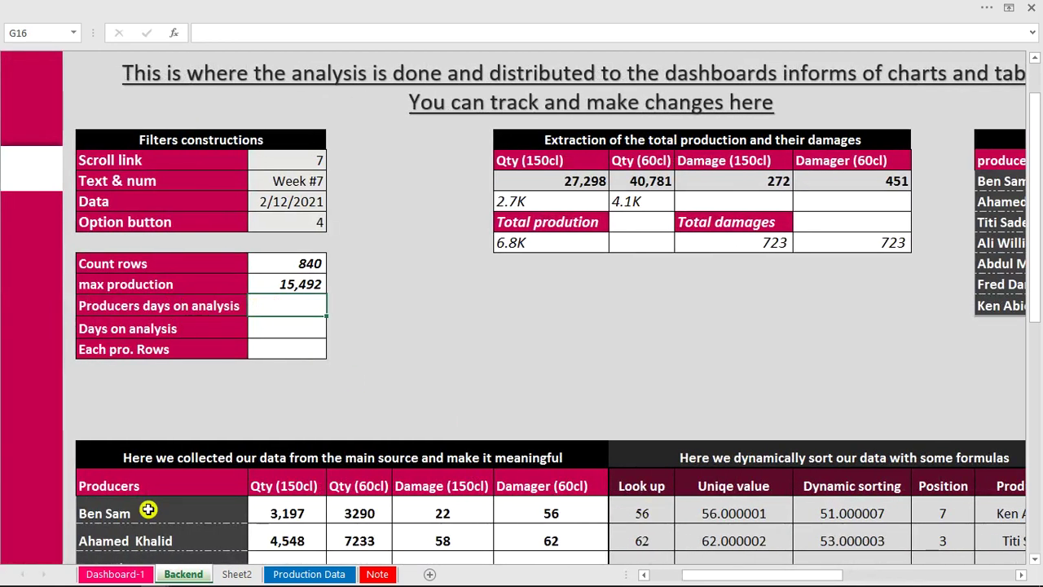
Switch to the finished Sky Water workbook, review the G16–G18 helper formulas, and open the Production Dashboard.
mouse_move(150, 579)
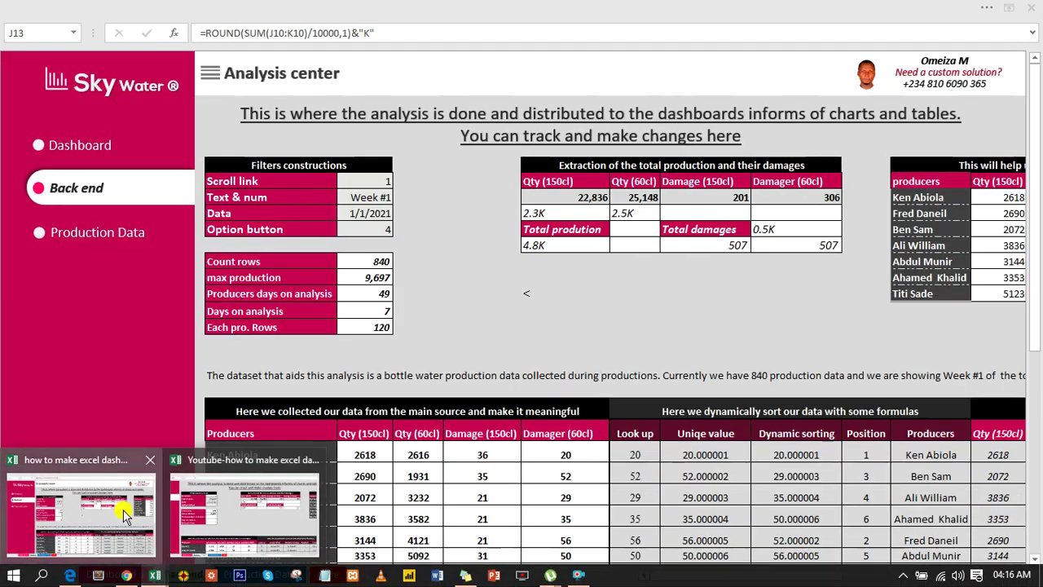
left_click(124, 514)
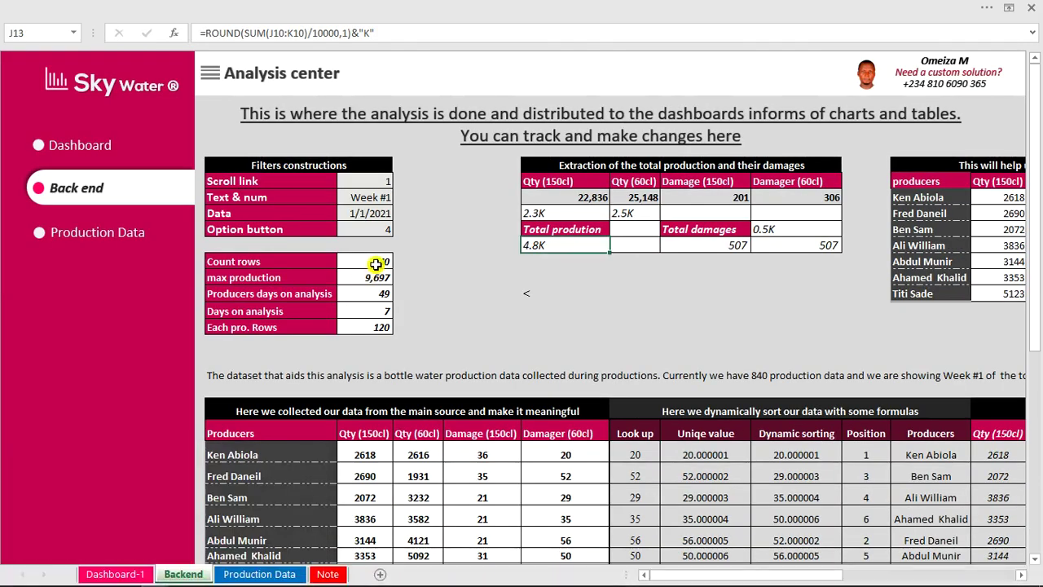
left_click(373, 289)
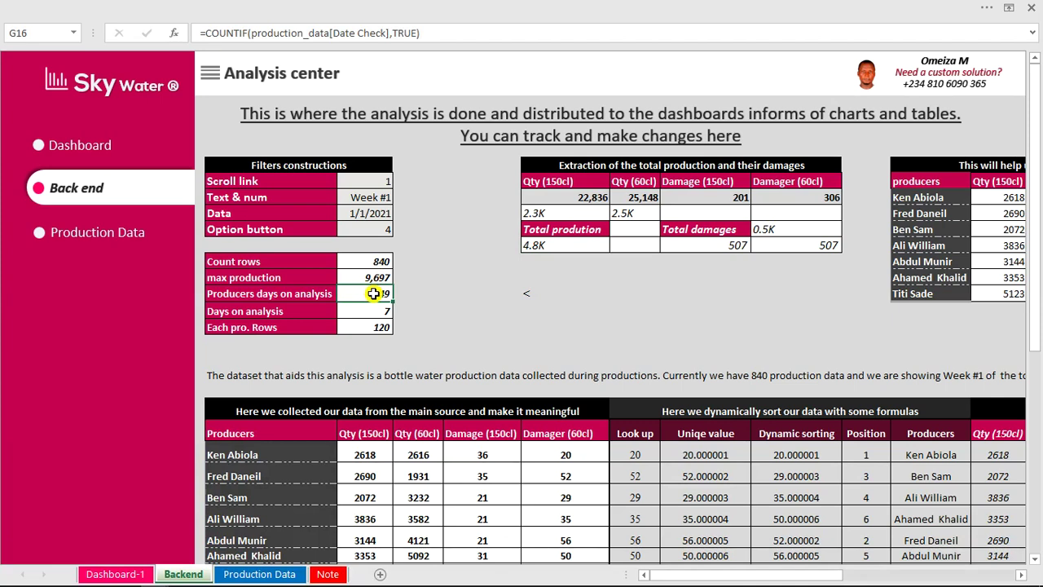
left_click(382, 308)
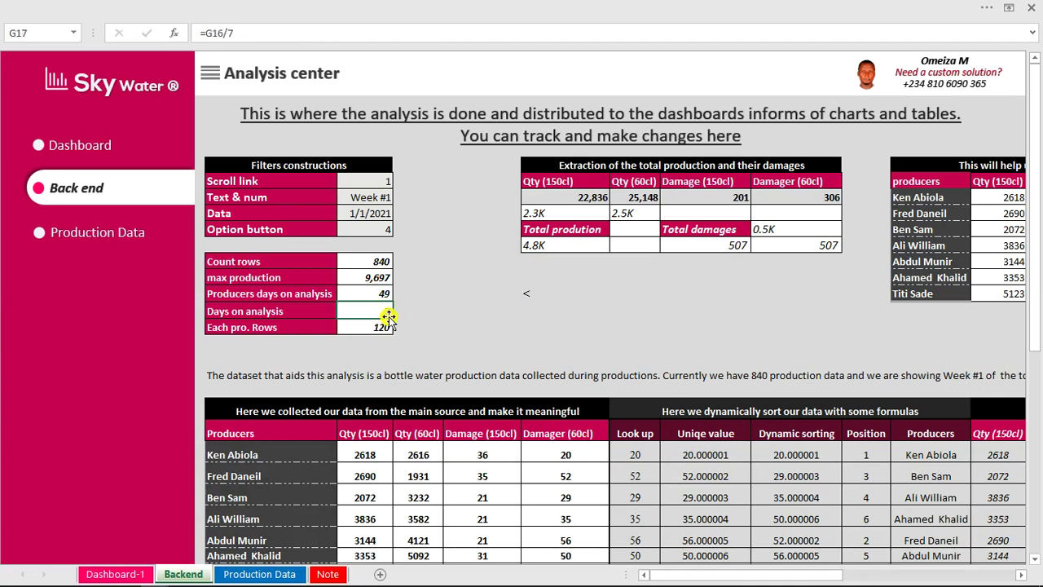
left_click(383, 326)
left_click(473, 279)
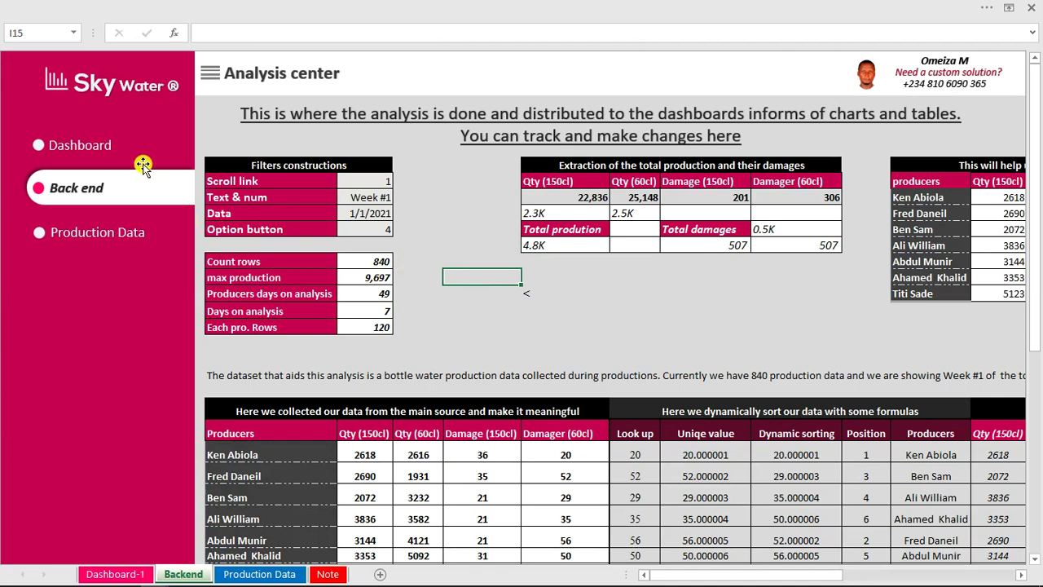
left_click(98, 154)
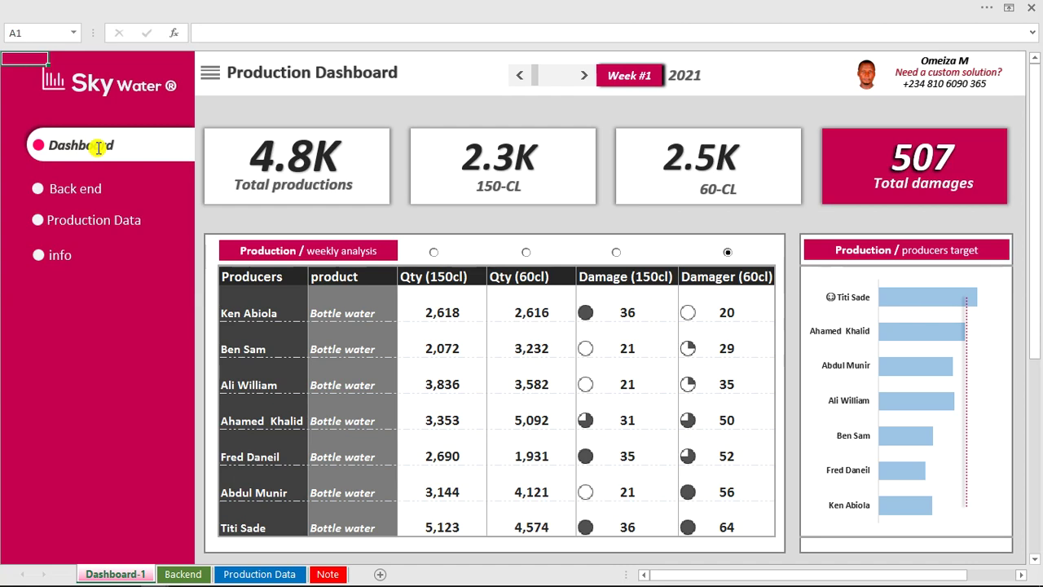
Open the login form in the Visual Basic editor and run it to show 'Login to your Dashboard'.
left_click(509, 8)
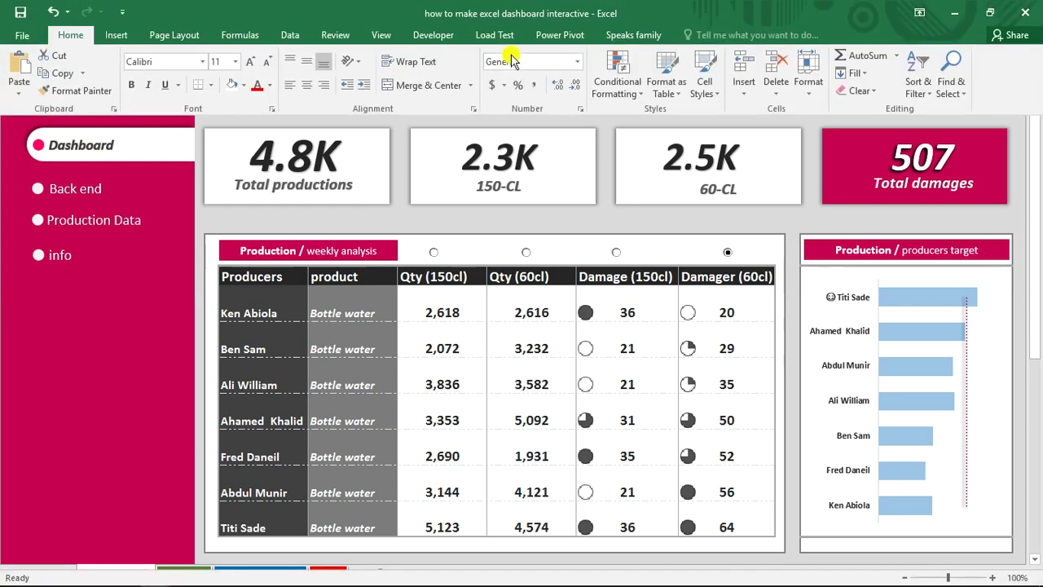
left_click(425, 33)
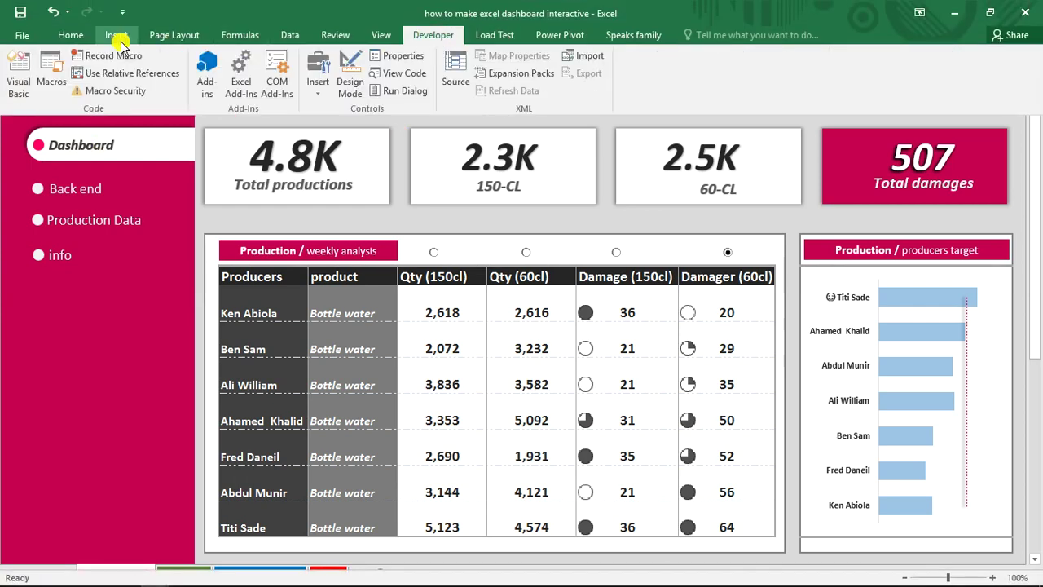
left_click(20, 74)
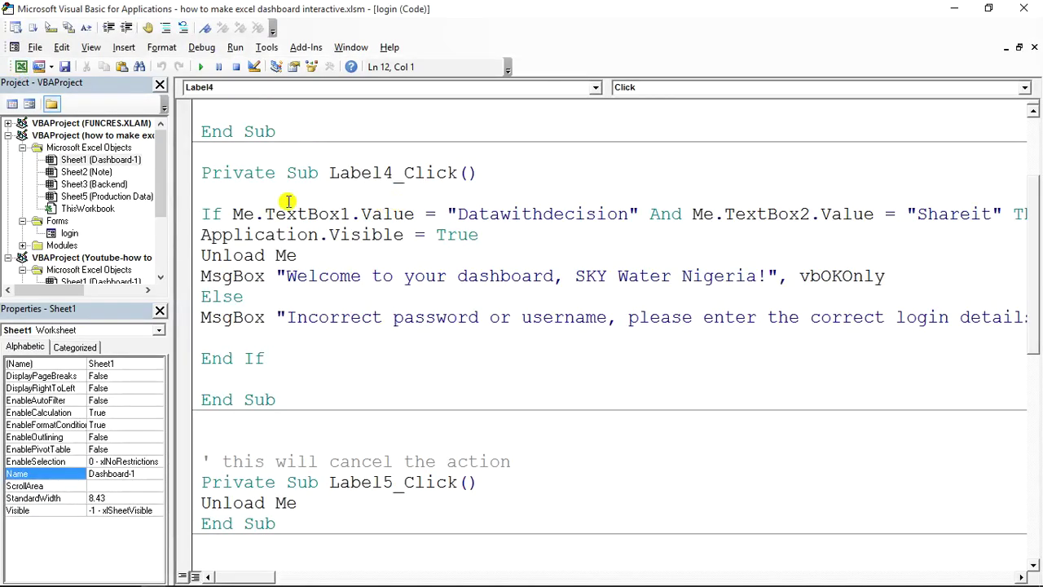
double_click(69, 233)
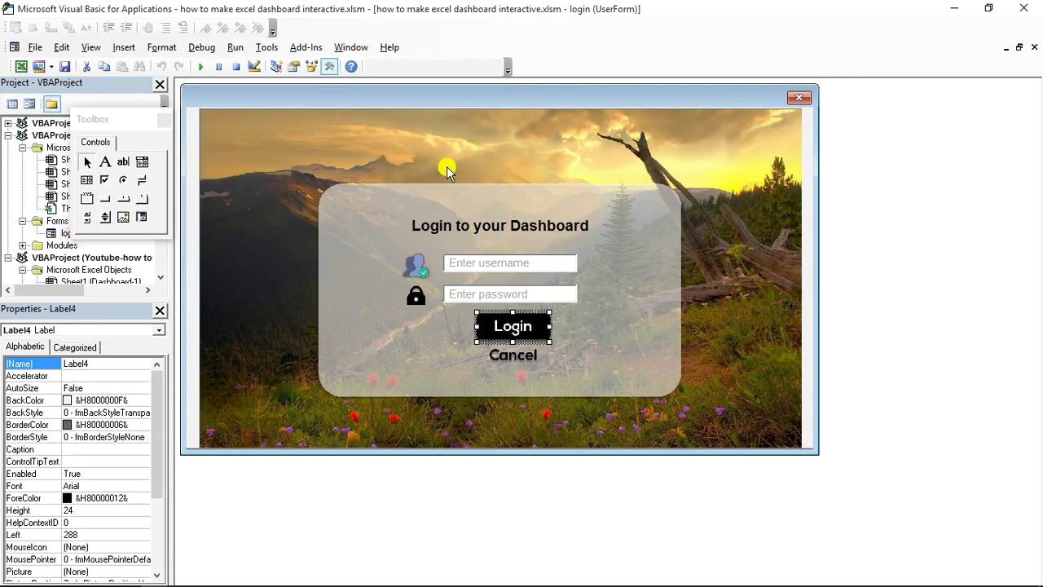
left_click(446, 168)
left_click(201, 67)
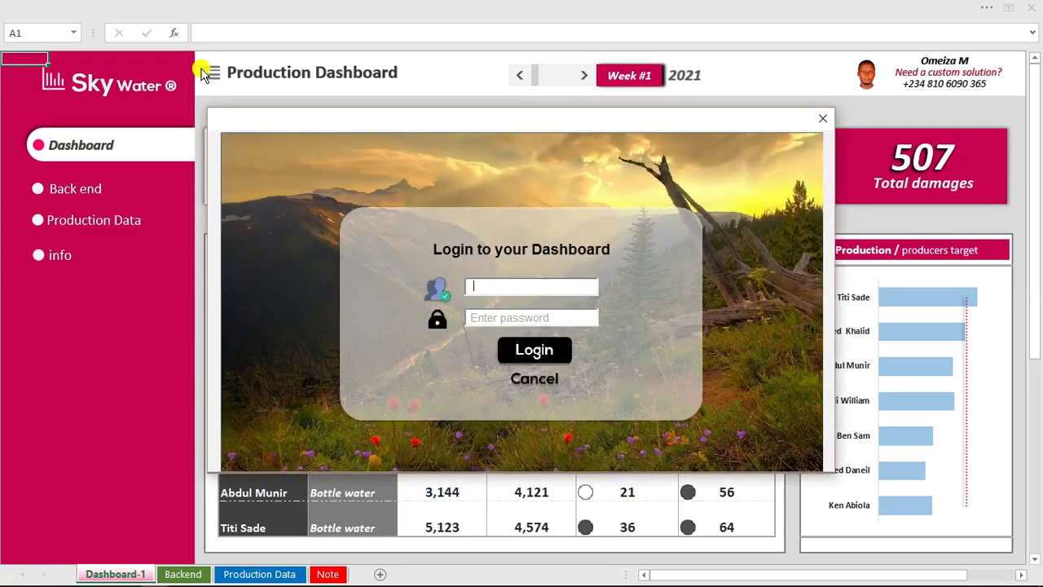